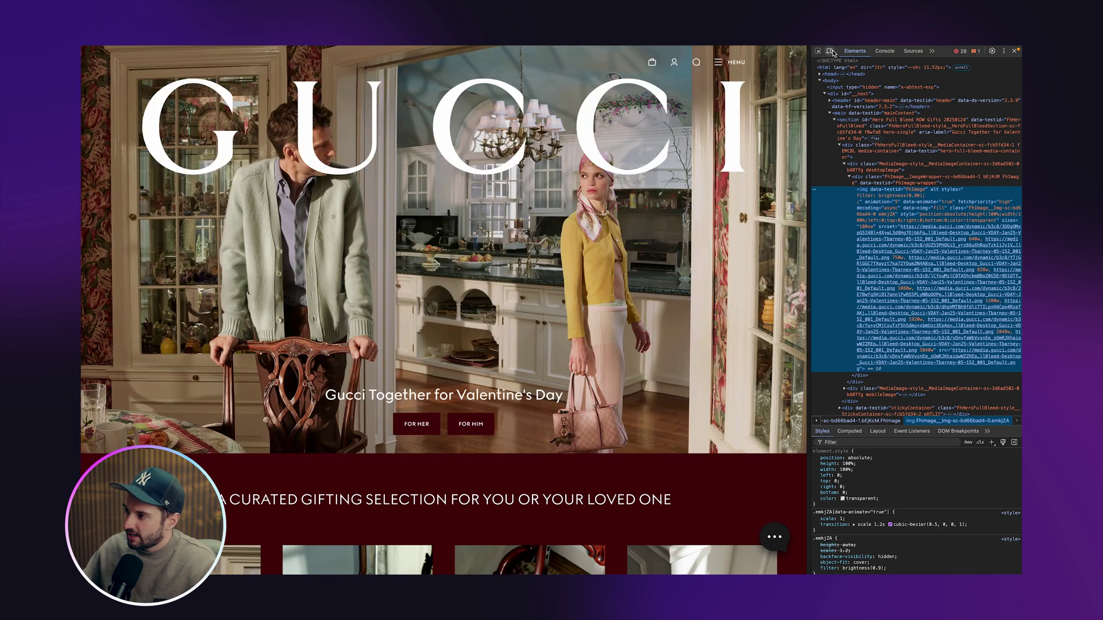
Step: Examine how the Gucci homepage's logo and header behave when the page scrolls down and back to the top, including after a reload
{"action": "left_click", "coordinate": [818, 52]}
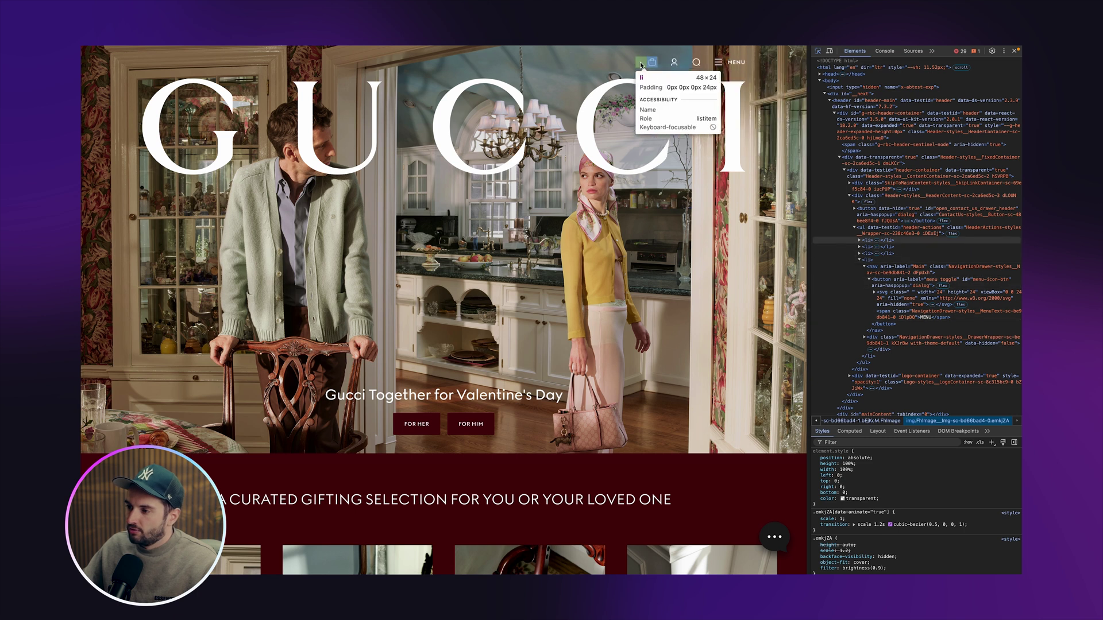
{"action": "scroll", "coordinate": [482, 105], "scroll_direction": "down", "scroll_amount": 1}
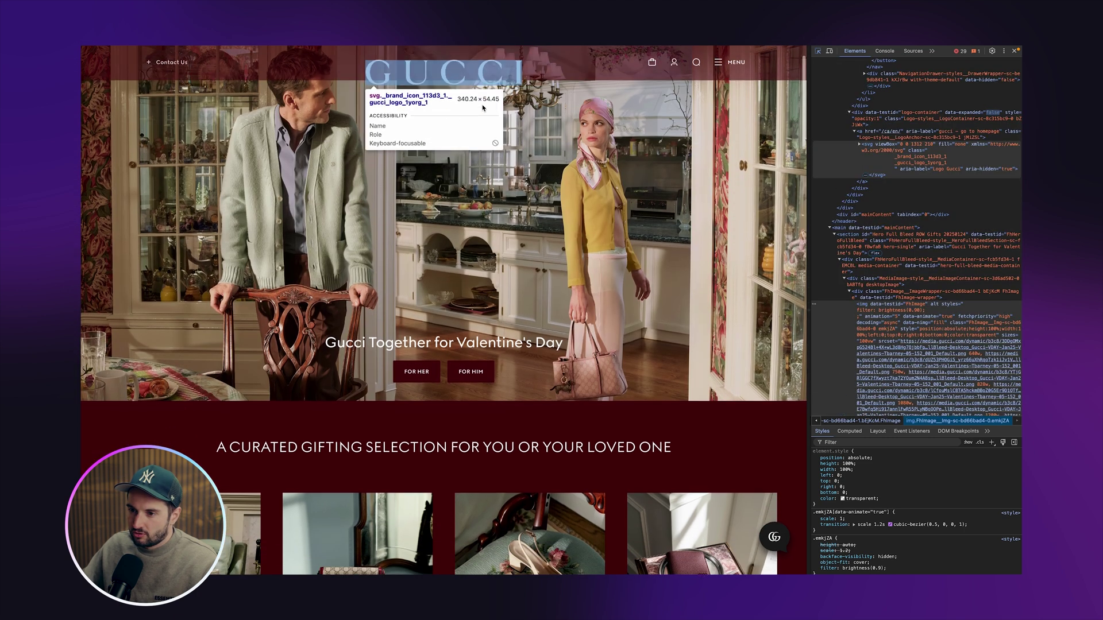
{"action": "scroll", "coordinate": [627, 133], "scroll_direction": "up", "scroll_amount": 1}
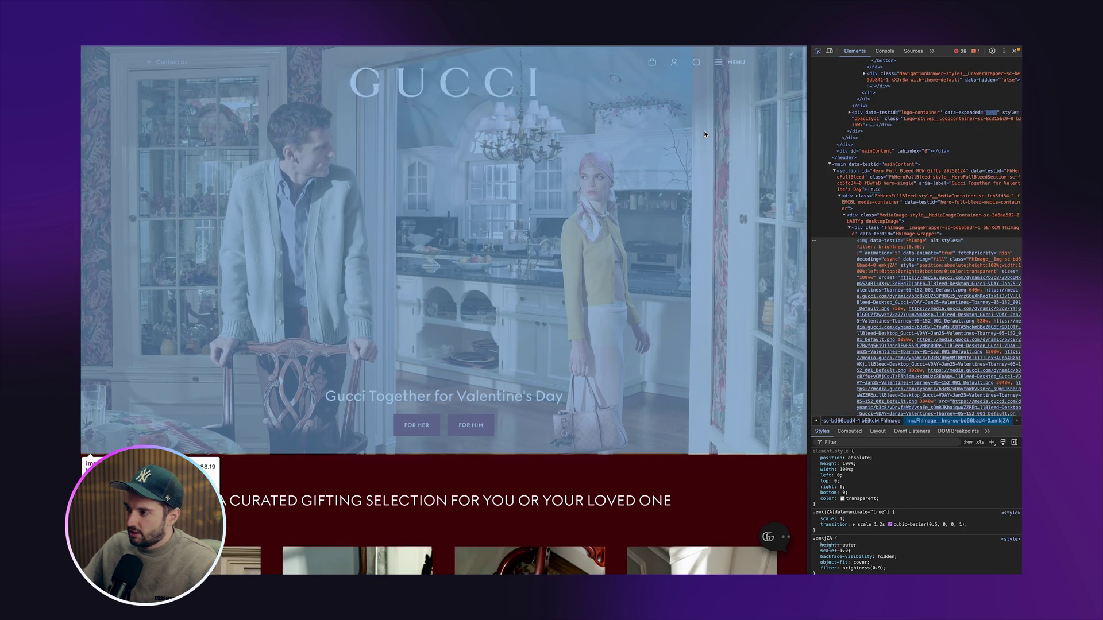
{"action": "scroll", "coordinate": [665, 198], "scroll_direction": "down", "scroll_amount": 2}
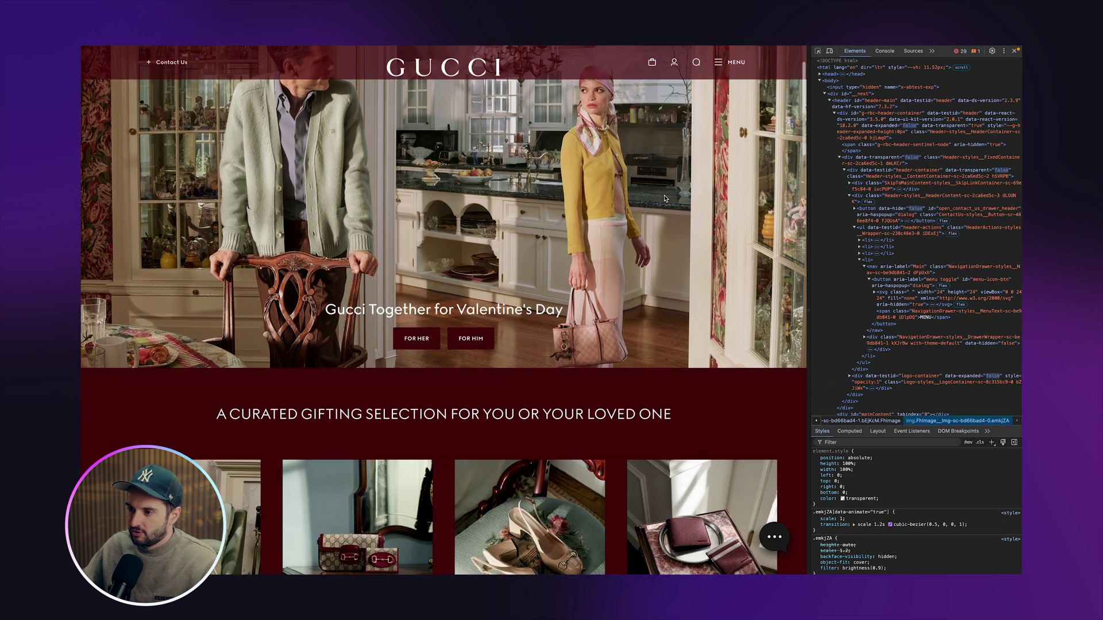
{"action": "scroll", "coordinate": [665, 198], "scroll_direction": "up", "scroll_amount": 2}
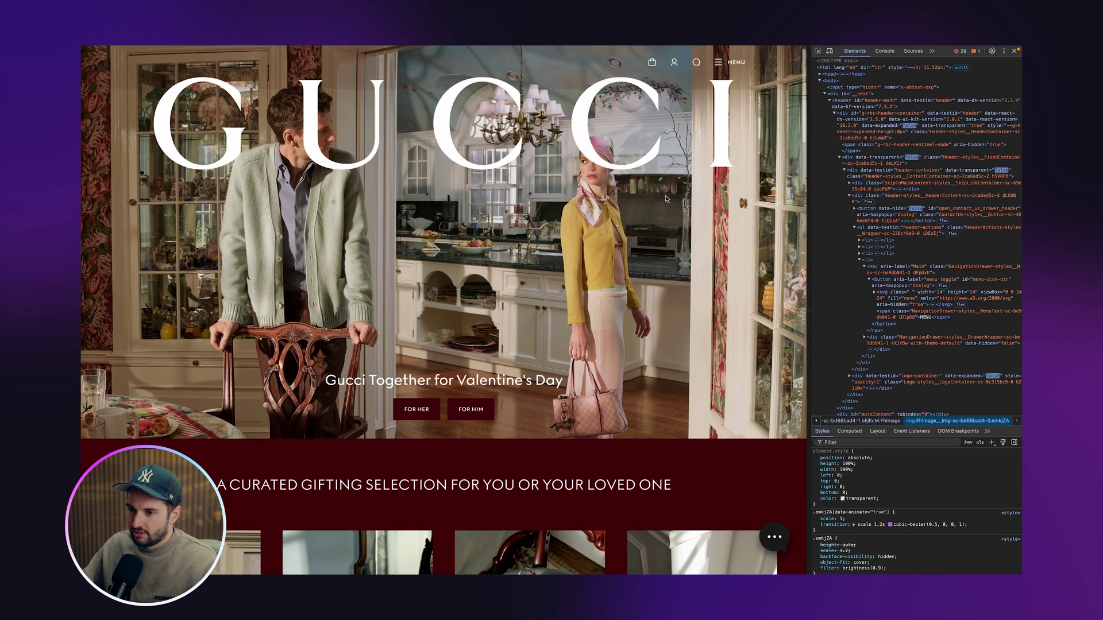
{"action": "scroll", "coordinate": [666, 199], "scroll_direction": "down", "scroll_amount": 2}
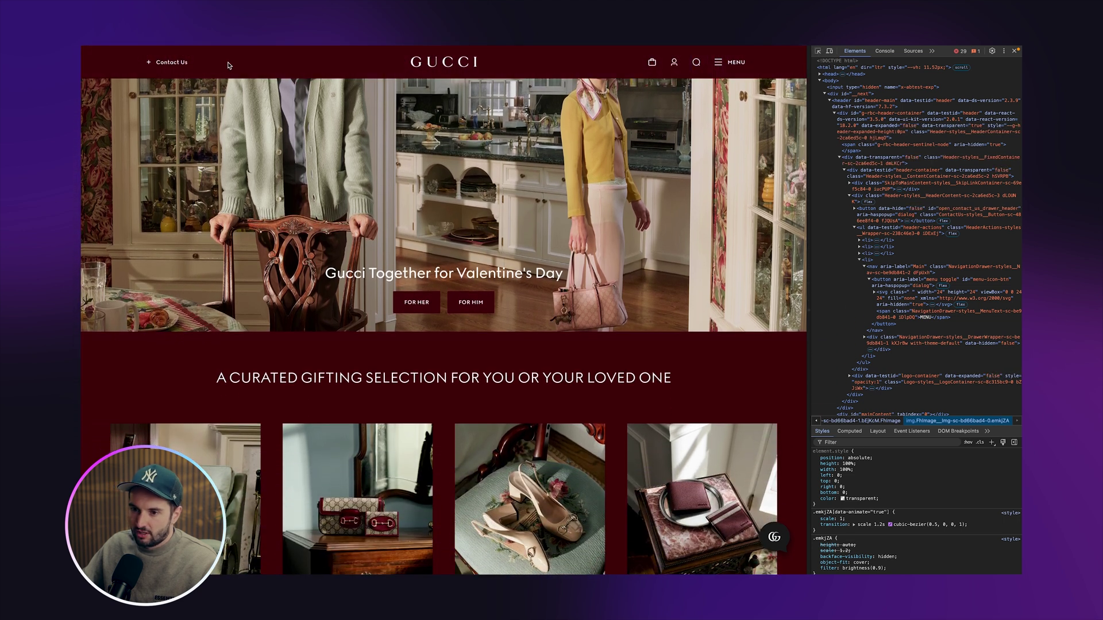
{"action": "scroll", "coordinate": [198, 119], "scroll_direction": "up", "scroll_amount": 1}
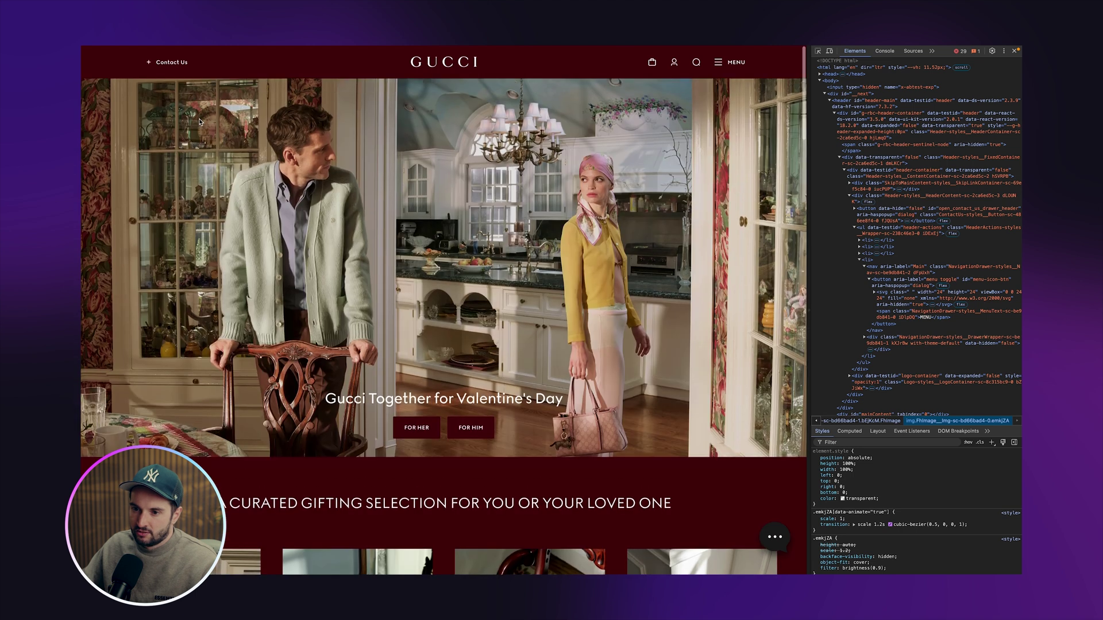
{"action": "scroll", "coordinate": [198, 119], "scroll_direction": "down", "scroll_amount": 1}
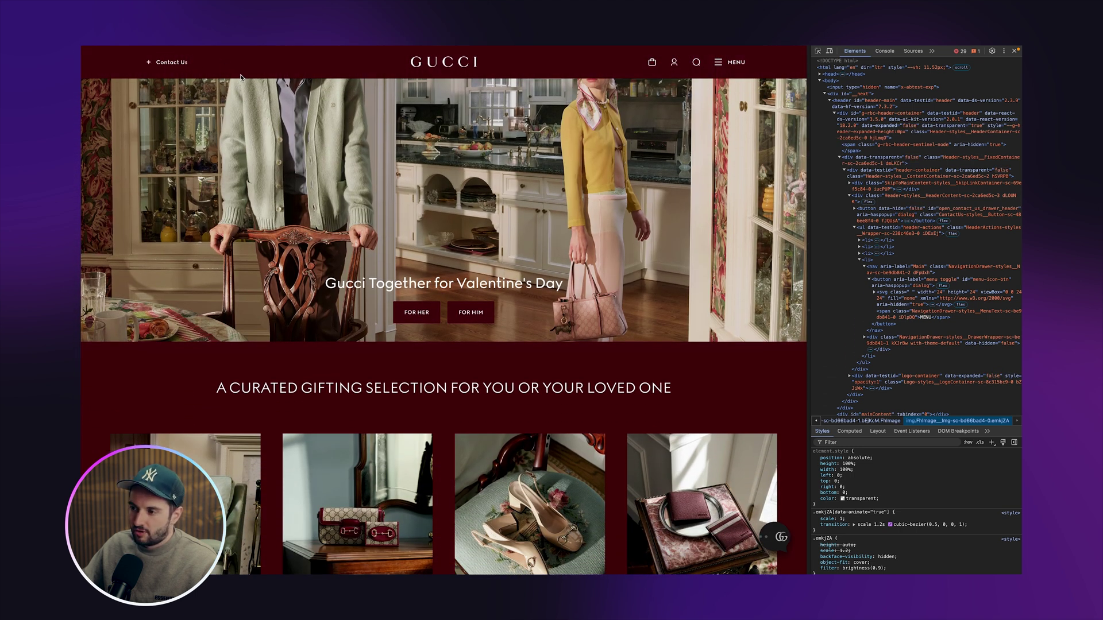
{"action": "scroll", "coordinate": [603, 144], "scroll_direction": "up", "scroll_amount": 2}
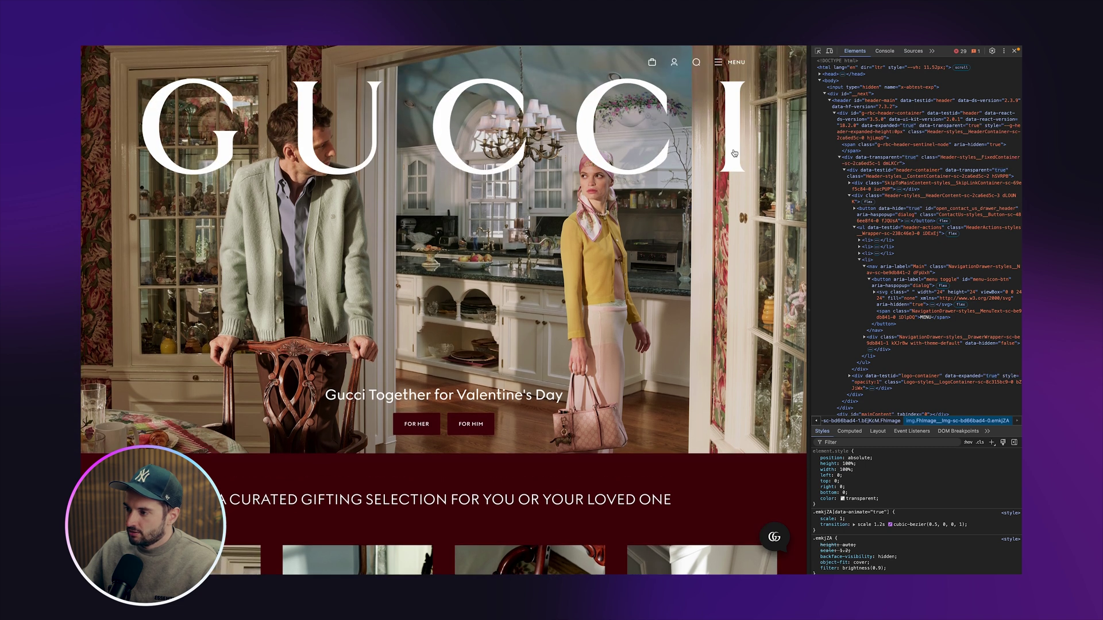
{"action": "scroll", "coordinate": [554, 133], "scroll_direction": "down", "scroll_amount": 1}
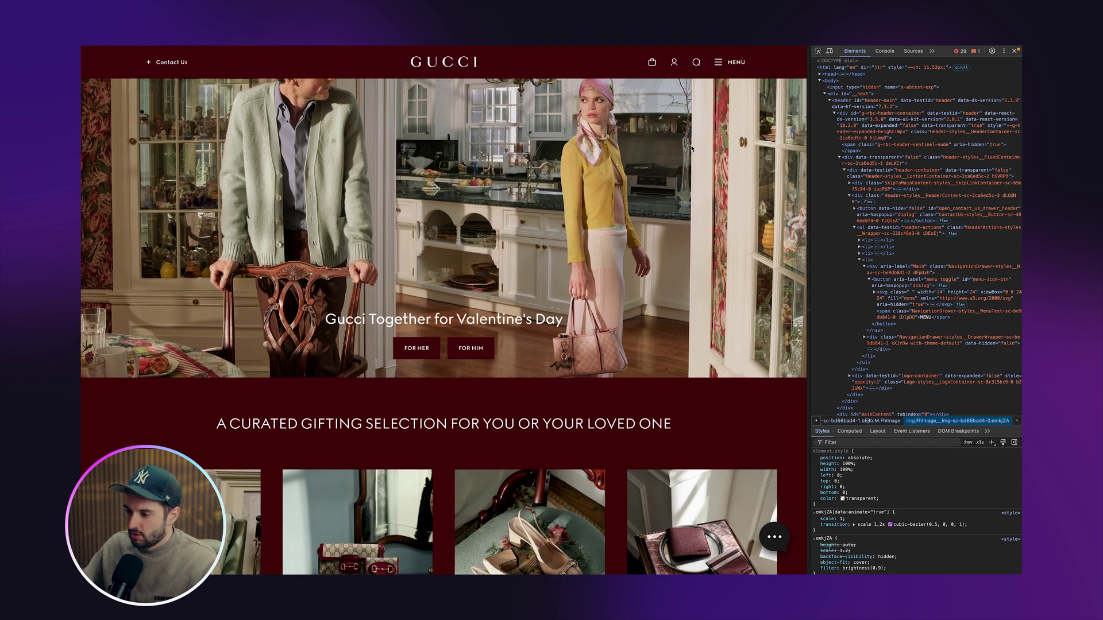
{"action": "scroll", "coordinate": [691, 148], "scroll_direction": "up", "scroll_amount": 1}
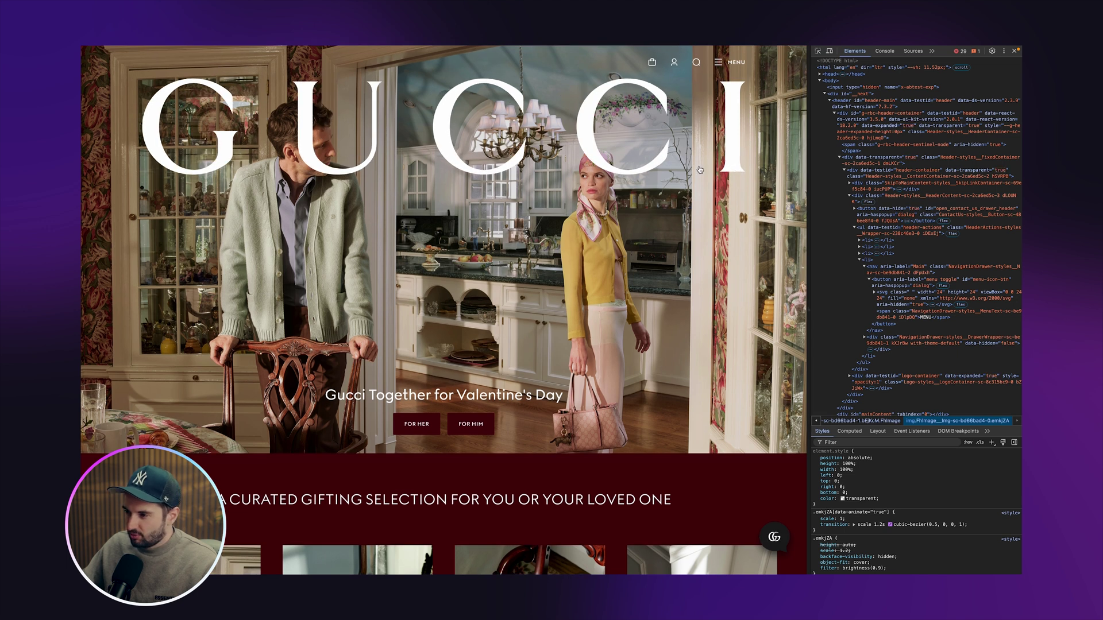
{"action": "key", "text": "super+r"}
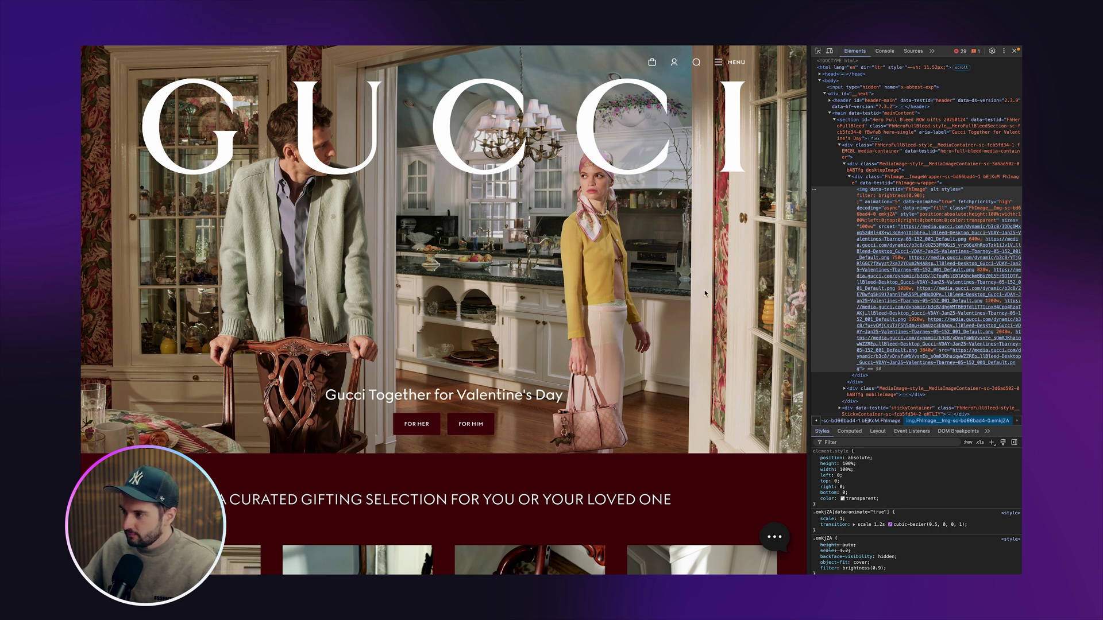
Step: Inspect the hero image and its parent containers in widened developer tools to read their sizing and aspect-ratio styles
{"action": "key", "text": "super+shift+c"}
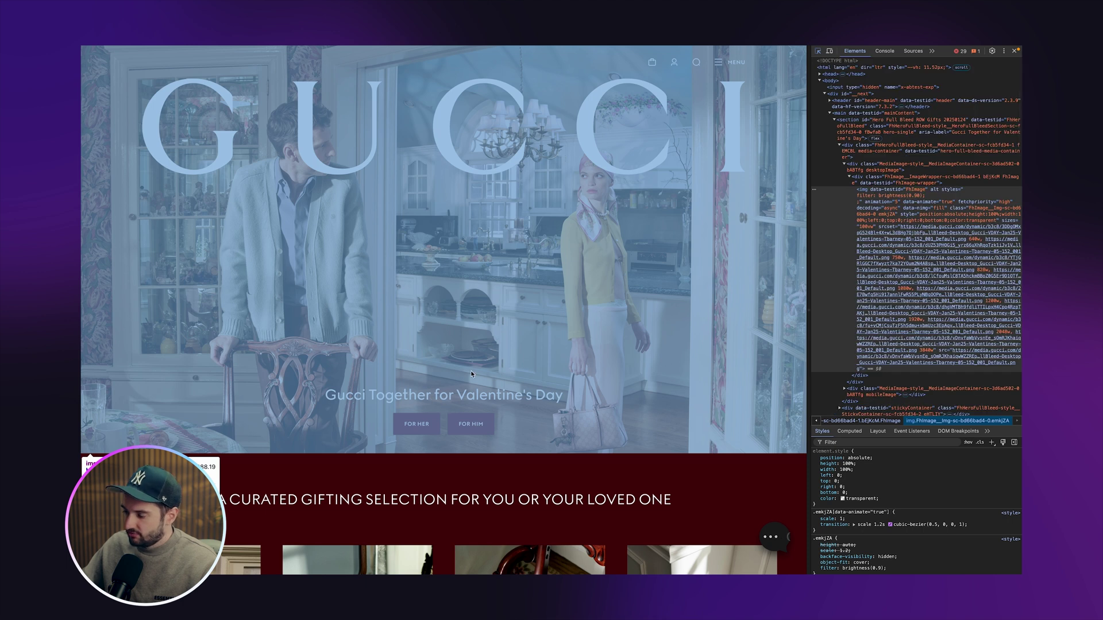
{"action": "left_click", "coordinate": [499, 390]}
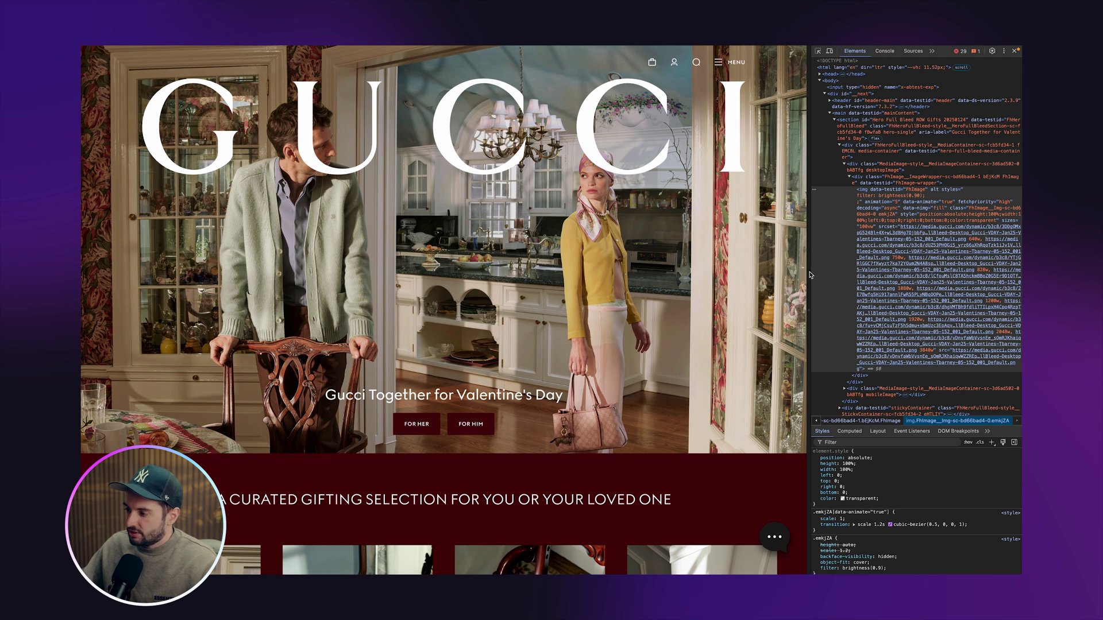
{"action": "left_click_drag", "start_coordinate": [809, 275], "coordinate": [749, 285]}
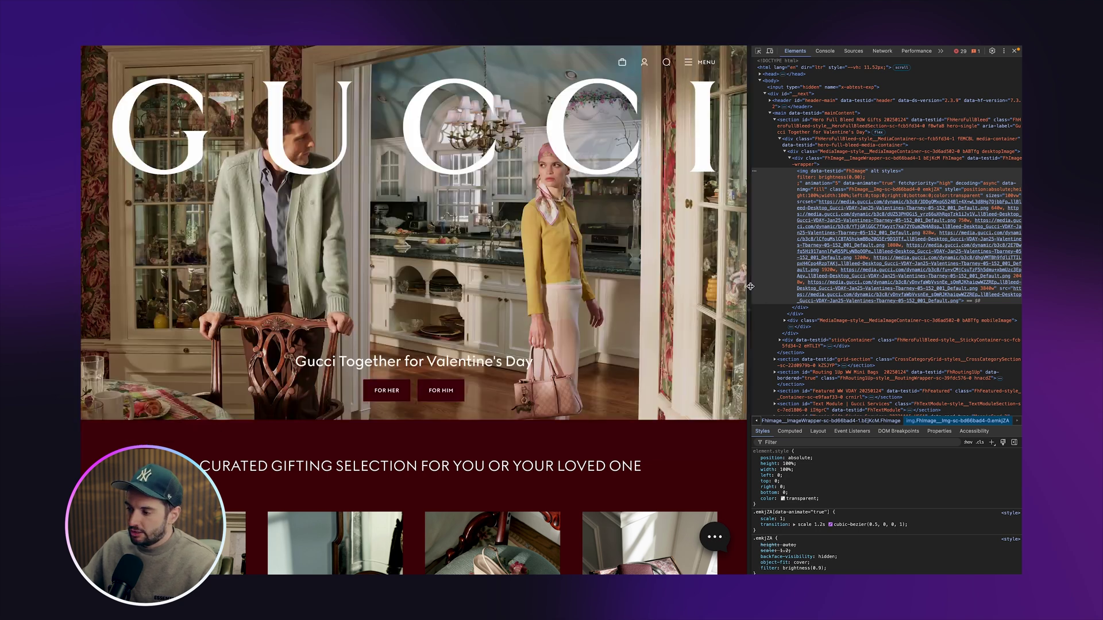
{"action": "left_click_drag", "start_coordinate": [750, 287], "coordinate": [683, 289]}
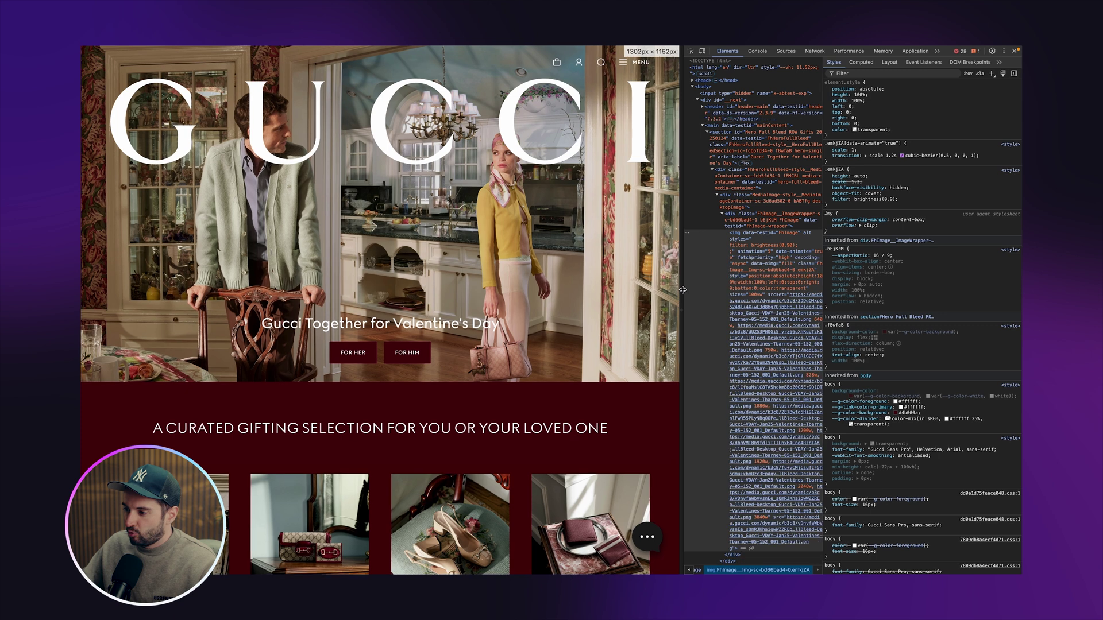
{"action": "left_click", "coordinate": [752, 202]}
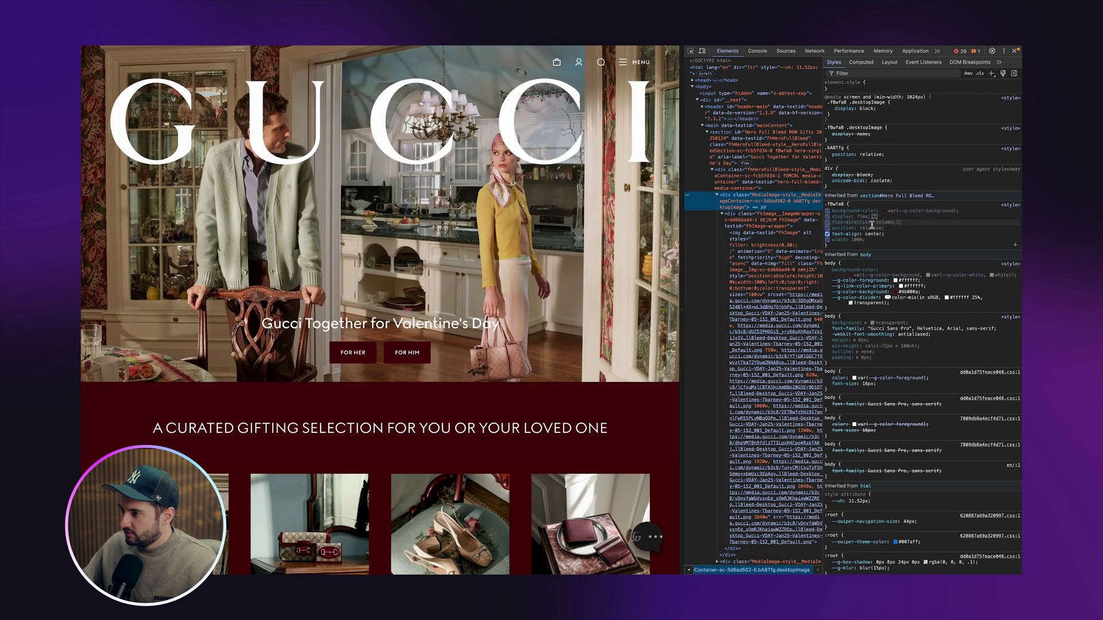
{"action": "left_click", "coordinate": [780, 184]}
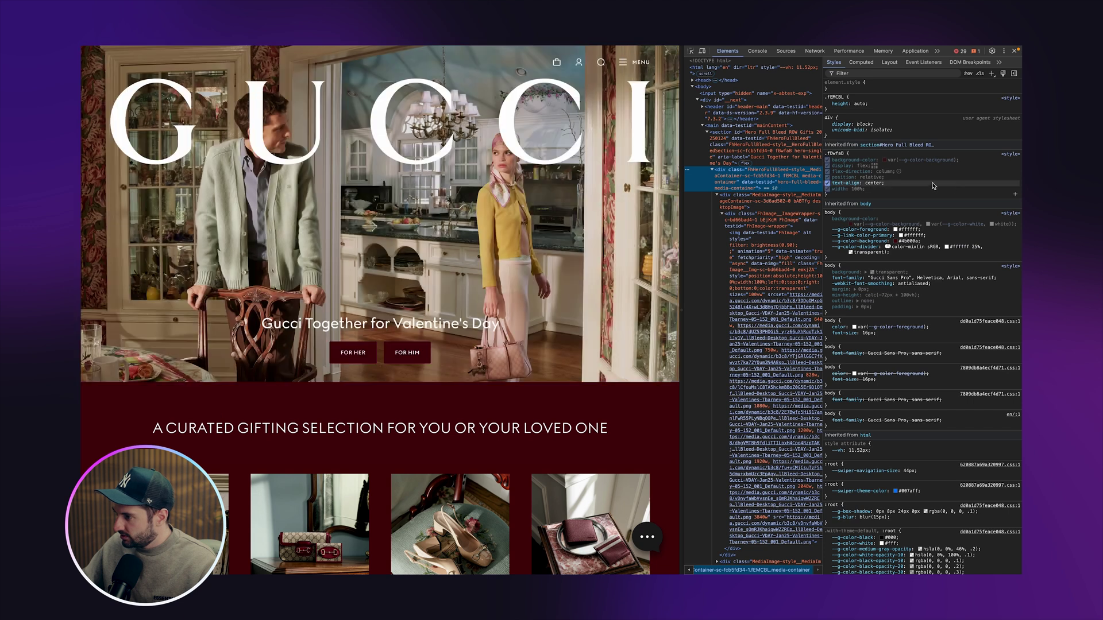
{"action": "key", "text": "Down"}
{"action": "key", "text": "Down"}
{"action": "key", "text": "Down"}
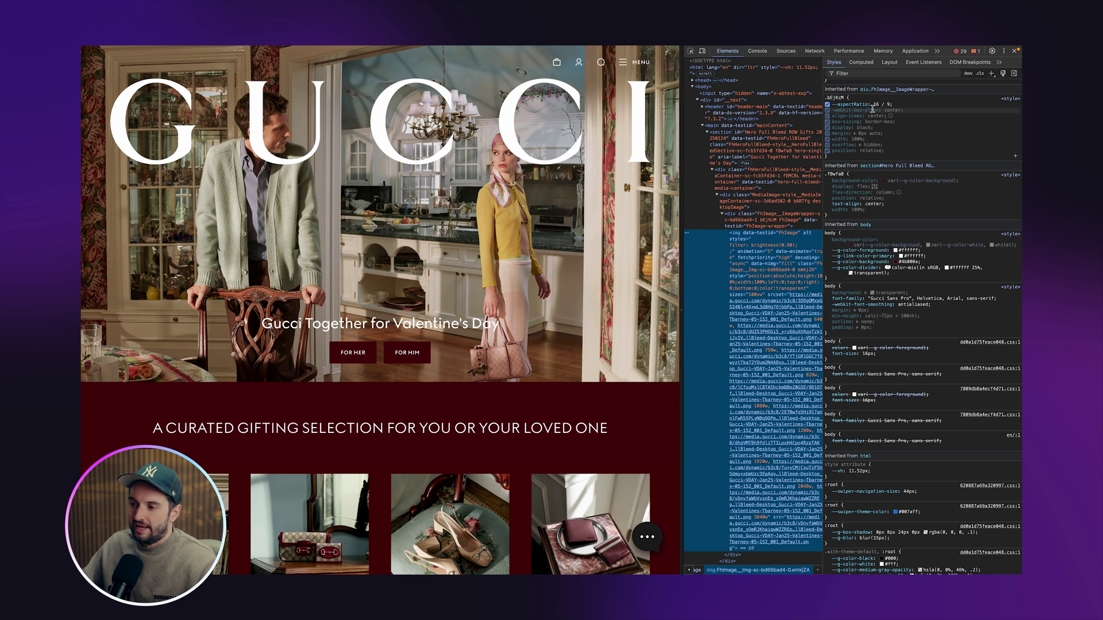
Step: Narrow the page to a phone-like width, inspect the mobile hero image and check the header while scrolling
{"action": "left_click_drag", "start_coordinate": [682, 215], "coordinate": [405, 225]}
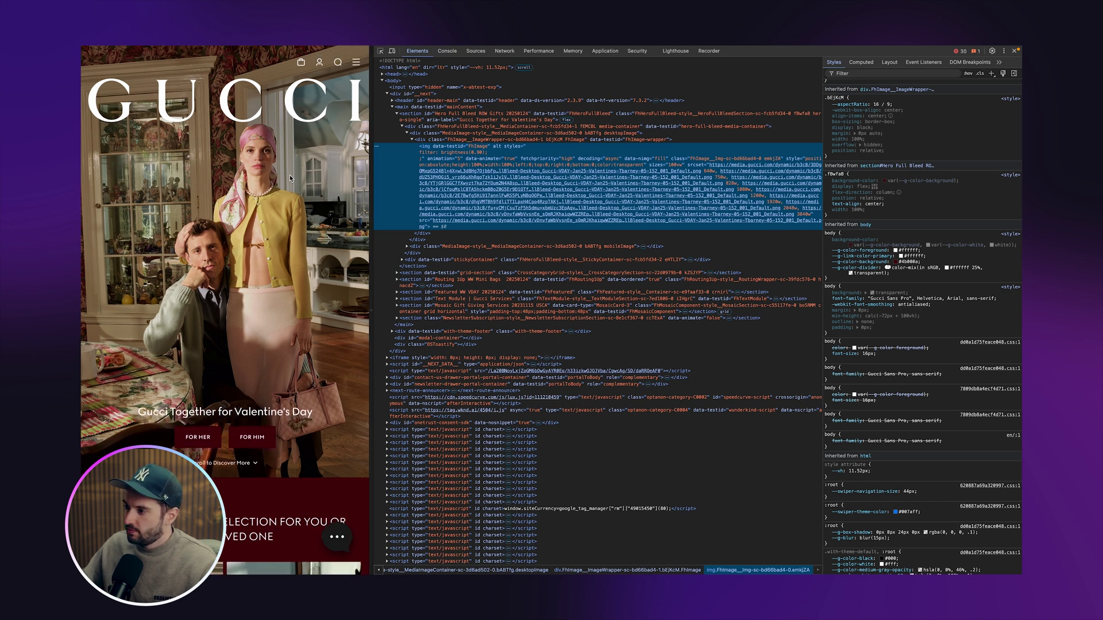
{"action": "left_click", "coordinate": [231, 175]}
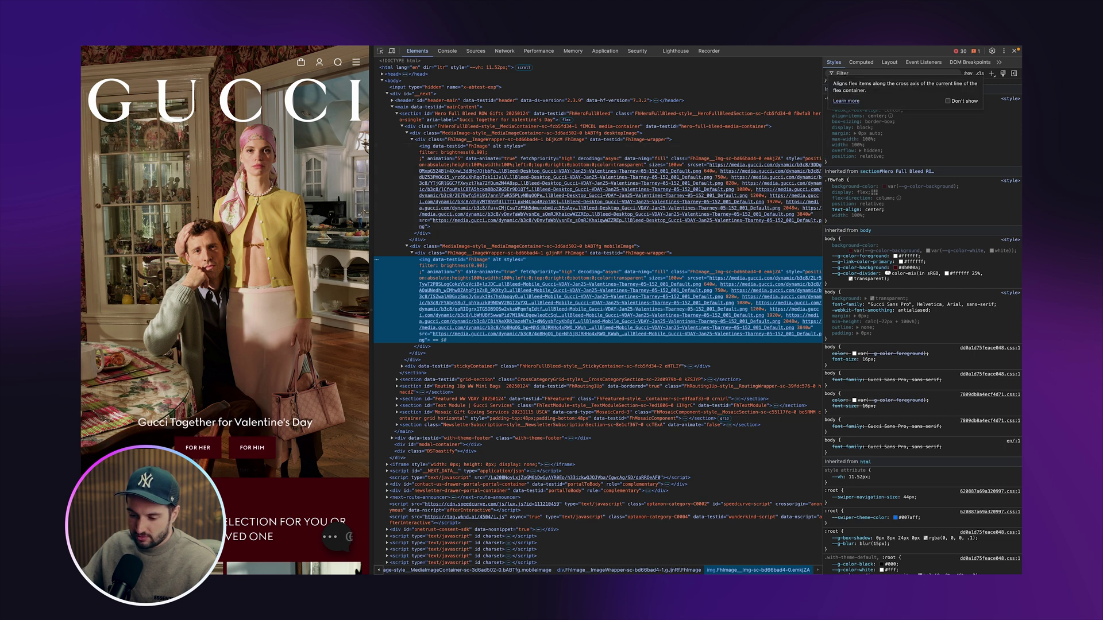
{"action": "scroll", "coordinate": [225, 310], "scroll_direction": "down", "scroll_amount": 1}
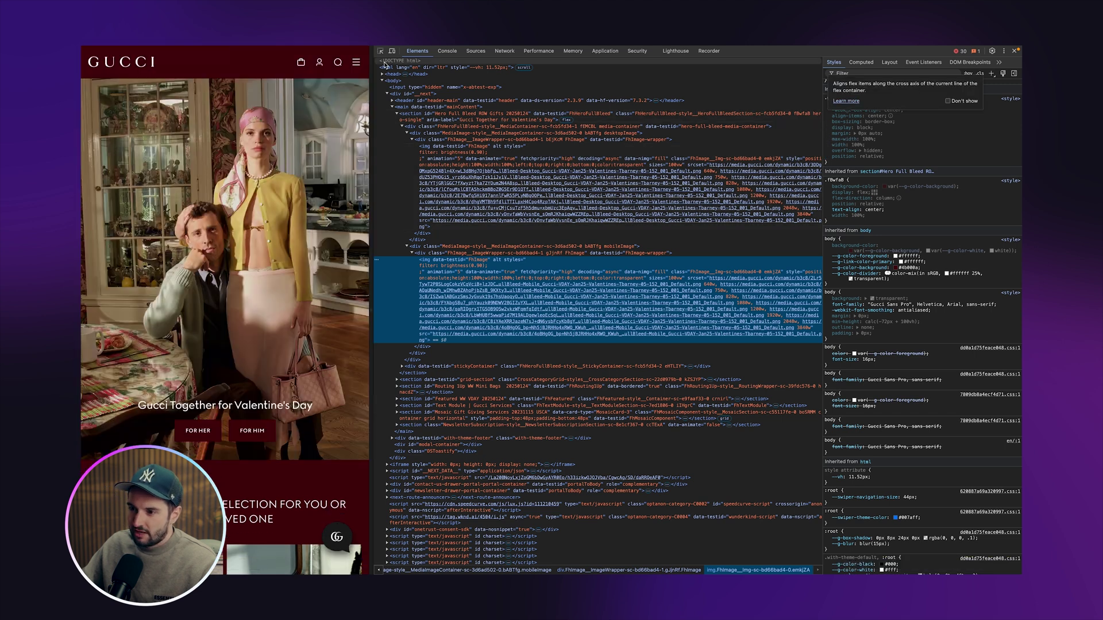
Step: Turn on responsive device emulation and resize the emulated viewport to about 744 px wide
{"action": "left_click_drag", "start_coordinate": [372, 80], "coordinate": [760, 81]}
{"action": "left_click", "coordinate": [779, 50]}
{"action": "left_click_drag", "start_coordinate": [756, 304], "coordinate": [593, 304]}
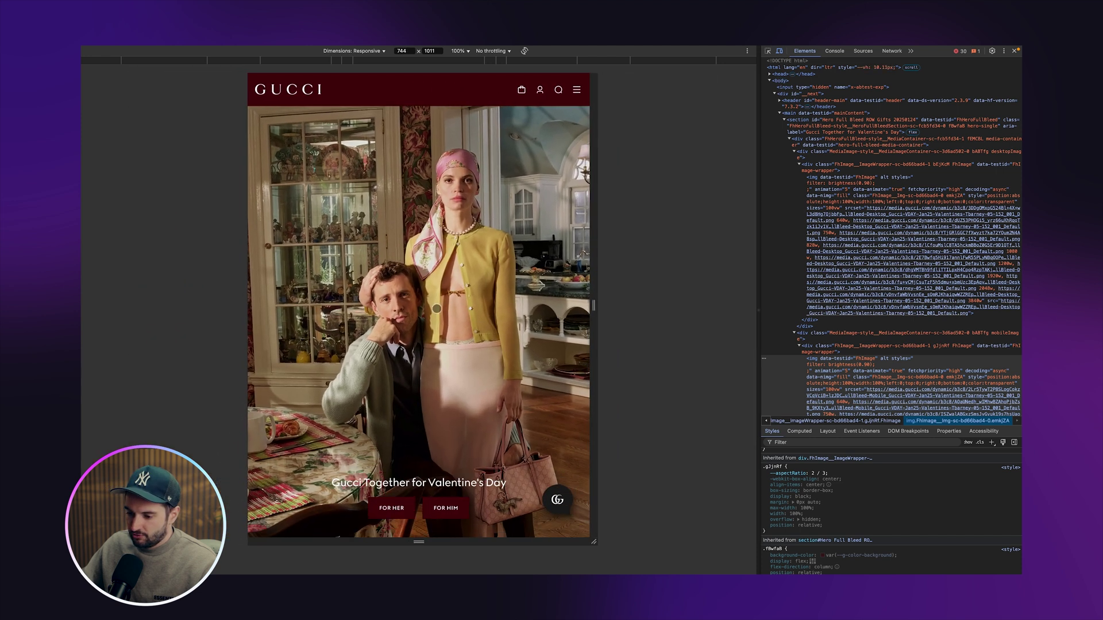
Step: Examine how the hero image, text and buttons behave while scrolling at viewport heights of about 746, 792 and 945 px
{"action": "left_click_drag", "start_coordinate": [419, 554], "coordinate": [419, 422]}
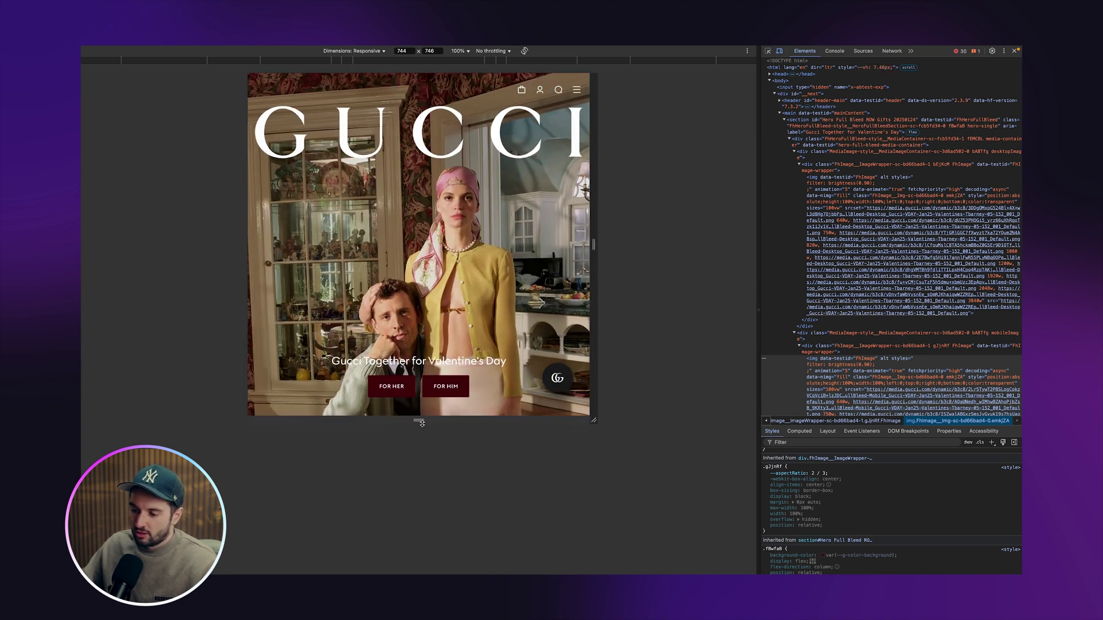
{"action": "left_click_drag", "start_coordinate": [422, 421], "coordinate": [419, 440]}
{"action": "scroll", "coordinate": [432, 389], "scroll_direction": "down", "scroll_amount": 5}
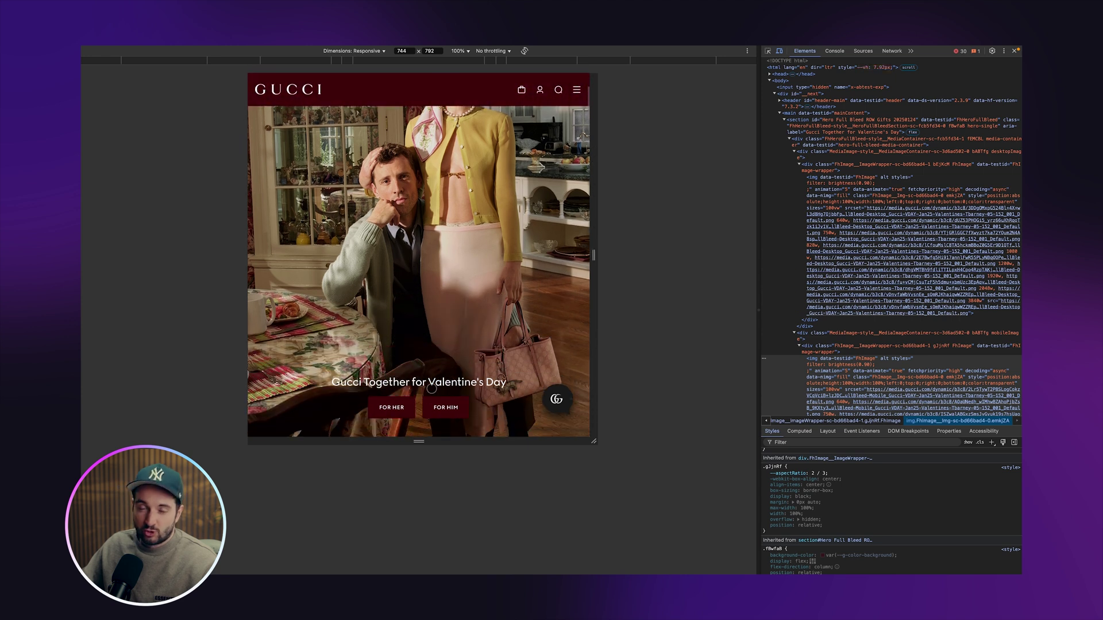
{"action": "scroll", "coordinate": [439, 384], "scroll_direction": "down", "scroll_amount": 3}
{"action": "scroll", "coordinate": [460, 373], "scroll_direction": "up", "scroll_amount": 5}
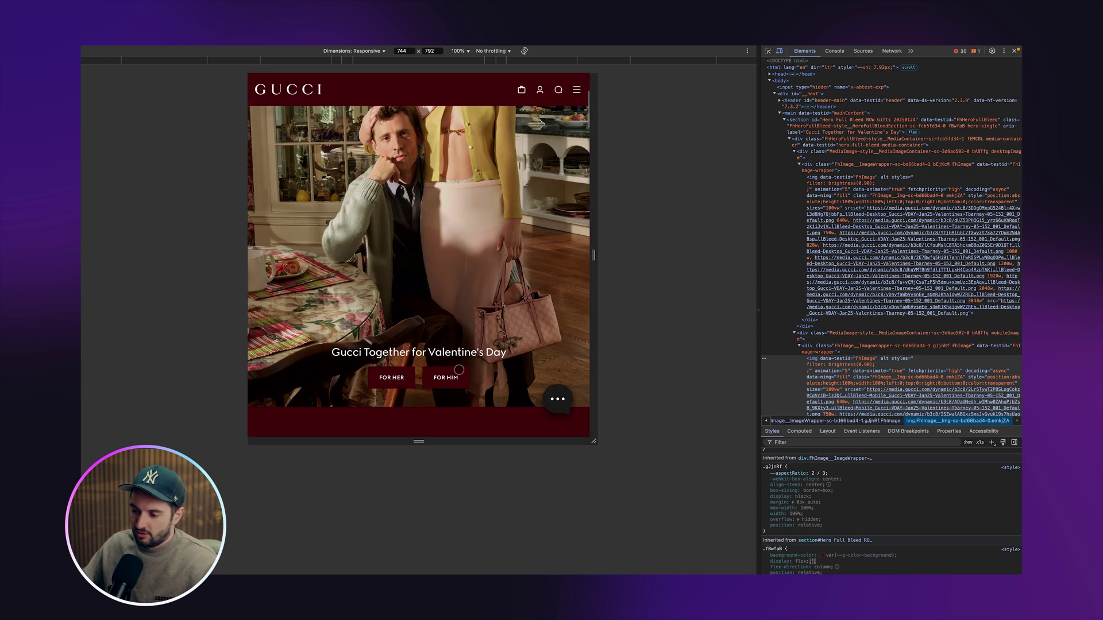
{"action": "left_click_drag", "start_coordinate": [419, 441], "coordinate": [419, 511]}
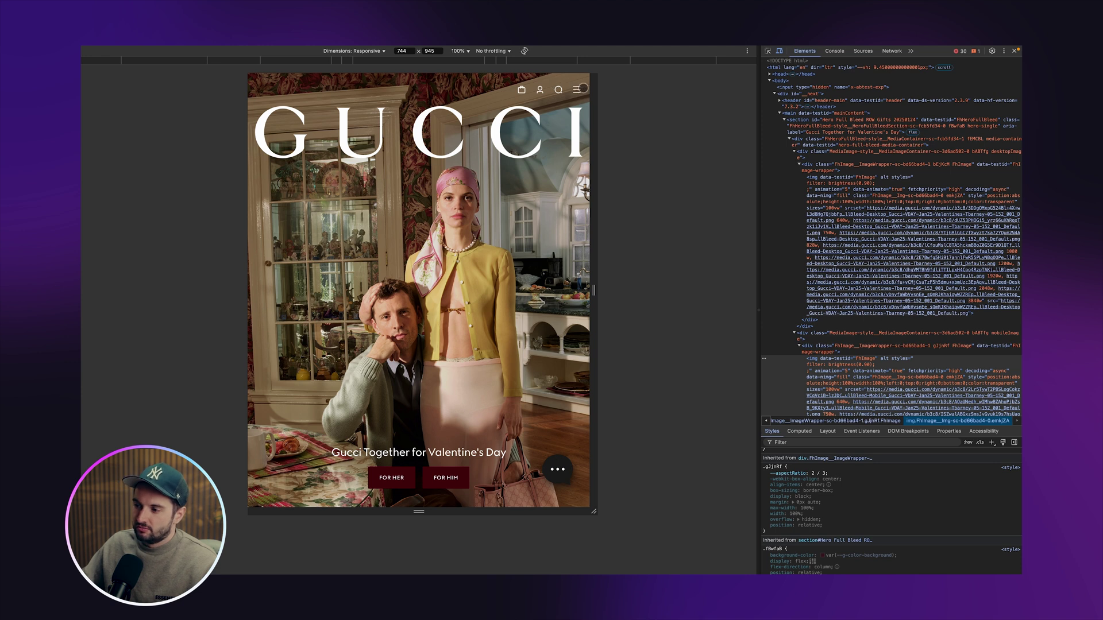
{"action": "scroll", "coordinate": [301, 89], "scroll_direction": "down", "scroll_amount": 3}
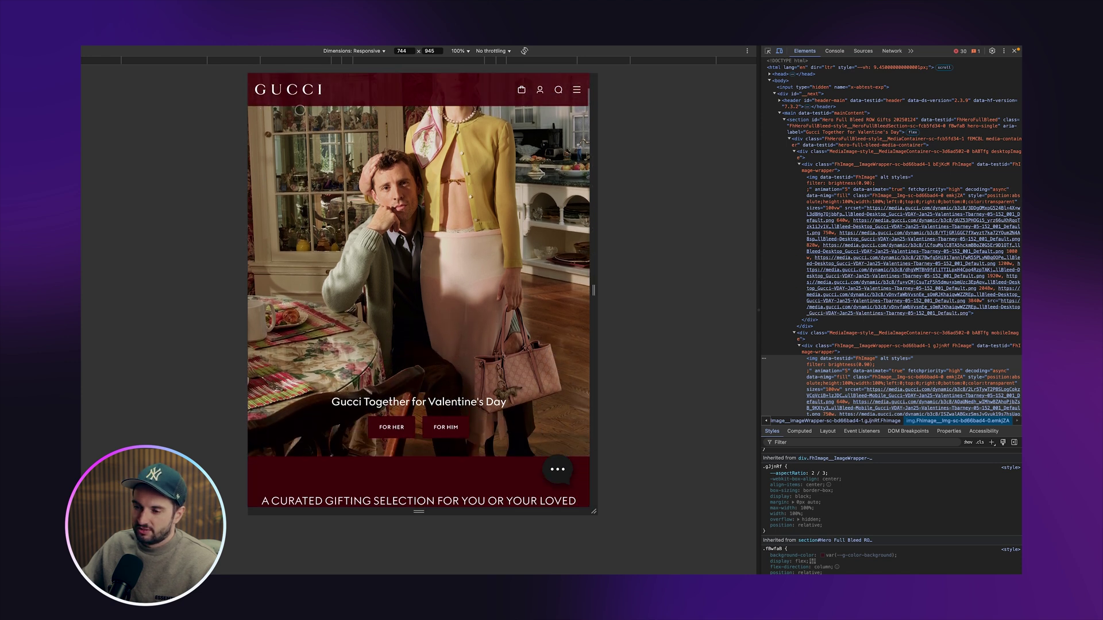
{"action": "scroll", "coordinate": [345, 112], "scroll_direction": "down", "scroll_amount": 2}
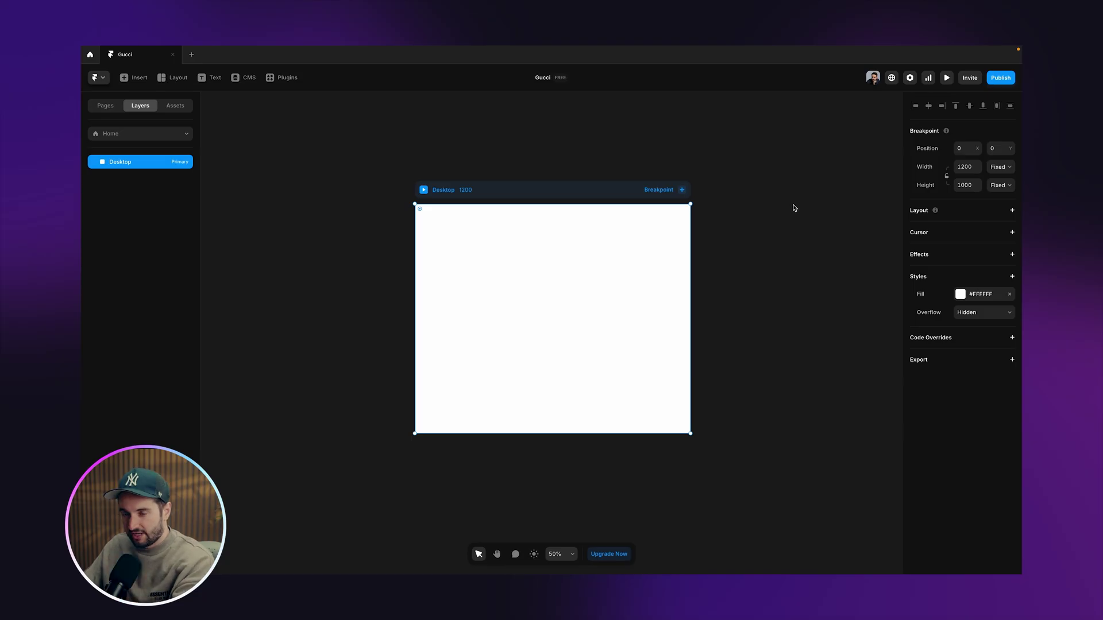
Step: Switch to the Gucci project in Framer and add Tablet (810) and Phone (390) breakpoints to the Home page
{"action": "left_click", "coordinate": [682, 190]}
{"action": "left_click", "coordinate": [668, 209]}
{"action": "left_click", "coordinate": [635, 204]}
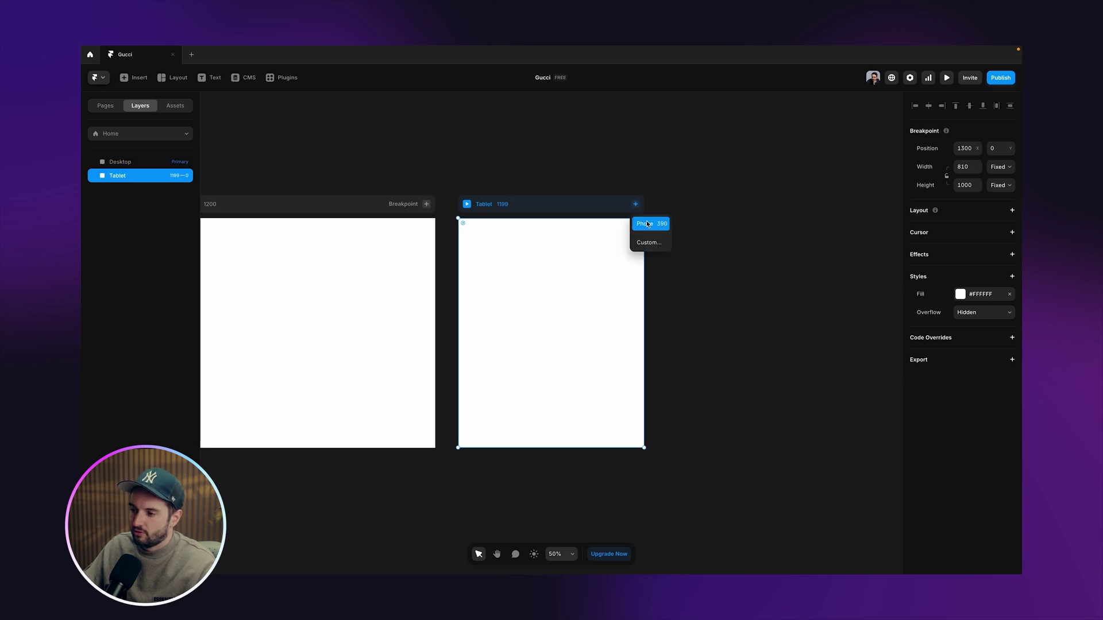
{"action": "left_click", "coordinate": [646, 224]}
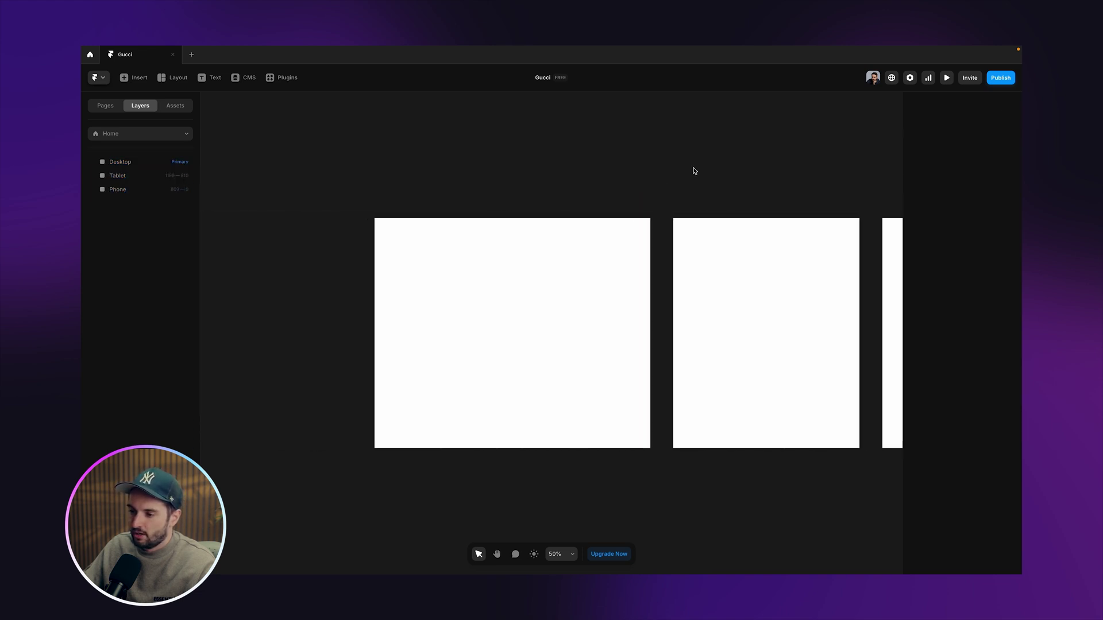
Step: Copy hero-desktop.jpg from the Gucci folder and paste it into the Desktop breakpoint
{"action": "left_click", "coordinate": [513, 207]}
{"action": "key", "text": "ctrl+Right"}
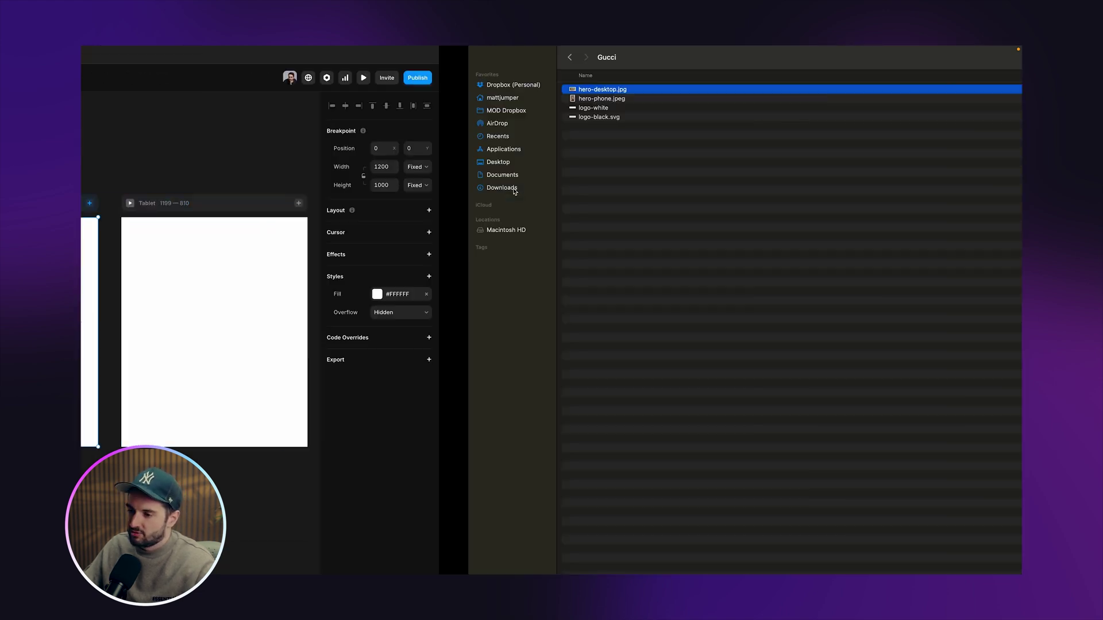
{"action": "key", "text": "super+c"}
{"action": "key", "text": "ctrl+Left"}
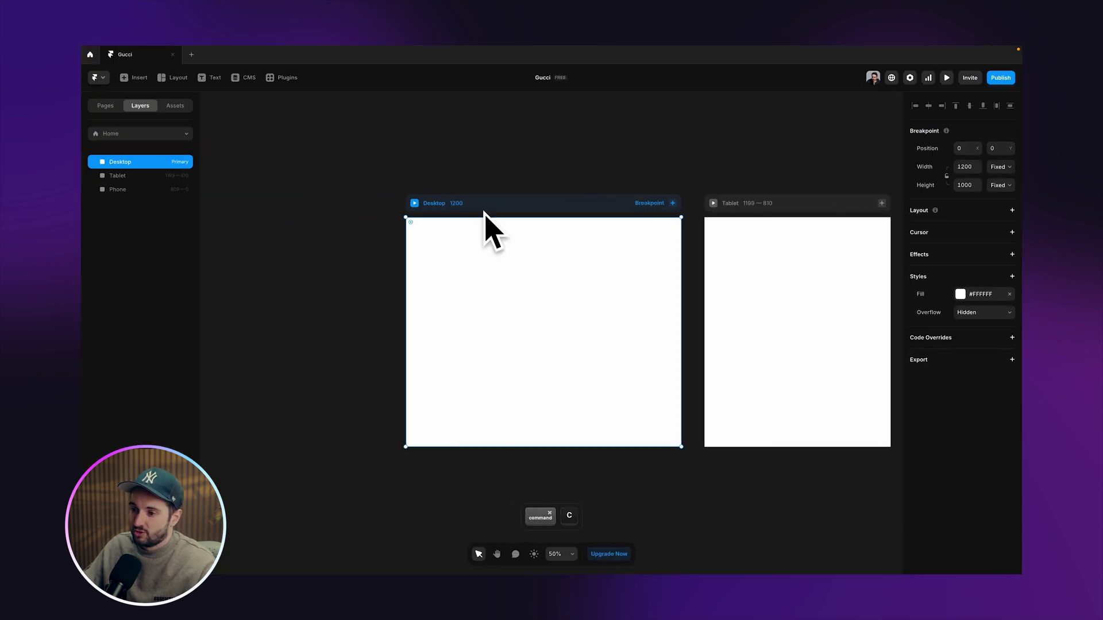
{"action": "key", "text": "super+v"}
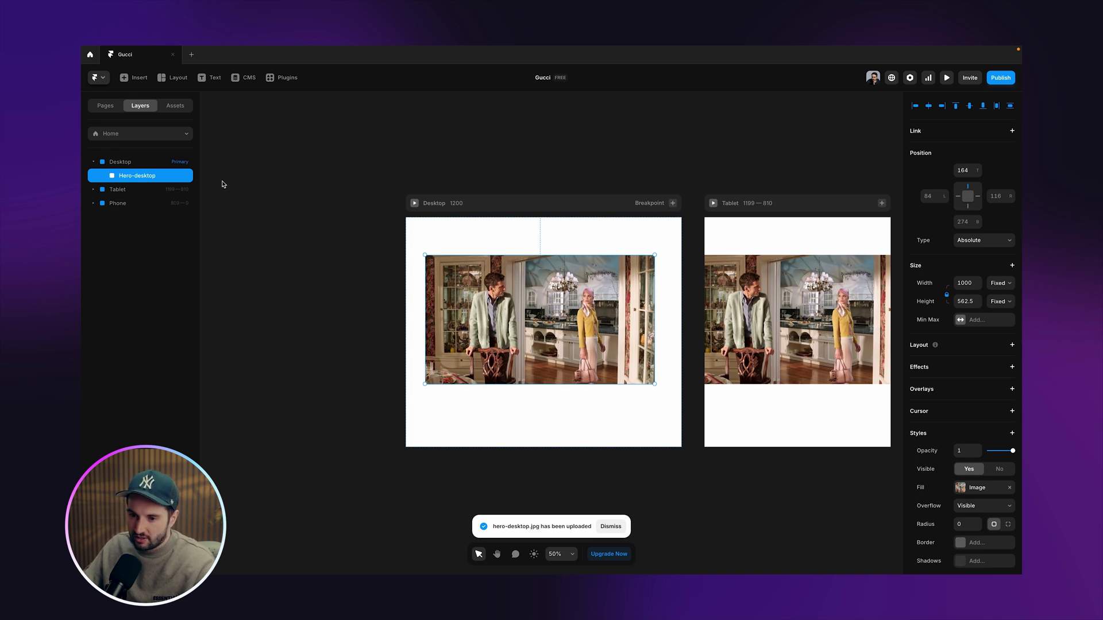
Step: Add a vertical stack layout to the Desktop breakpoint and set its height to Fit
{"action": "left_click", "coordinate": [148, 167]}
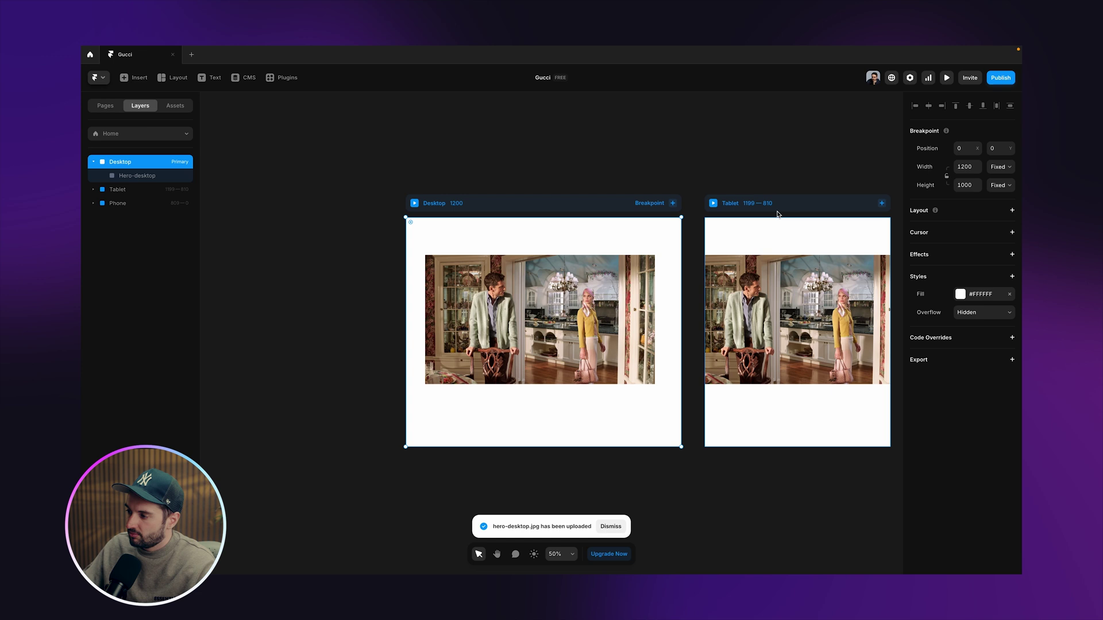
{"action": "left_click", "coordinate": [1012, 212]}
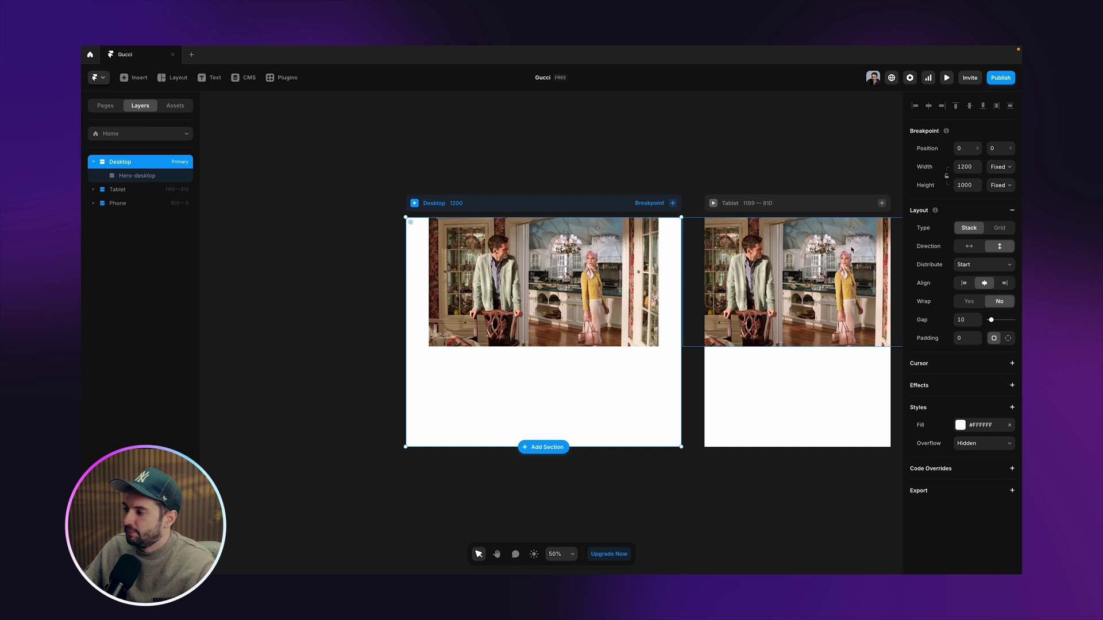
{"action": "left_click", "coordinate": [995, 191]}
{"action": "left_click", "coordinate": [998, 216]}
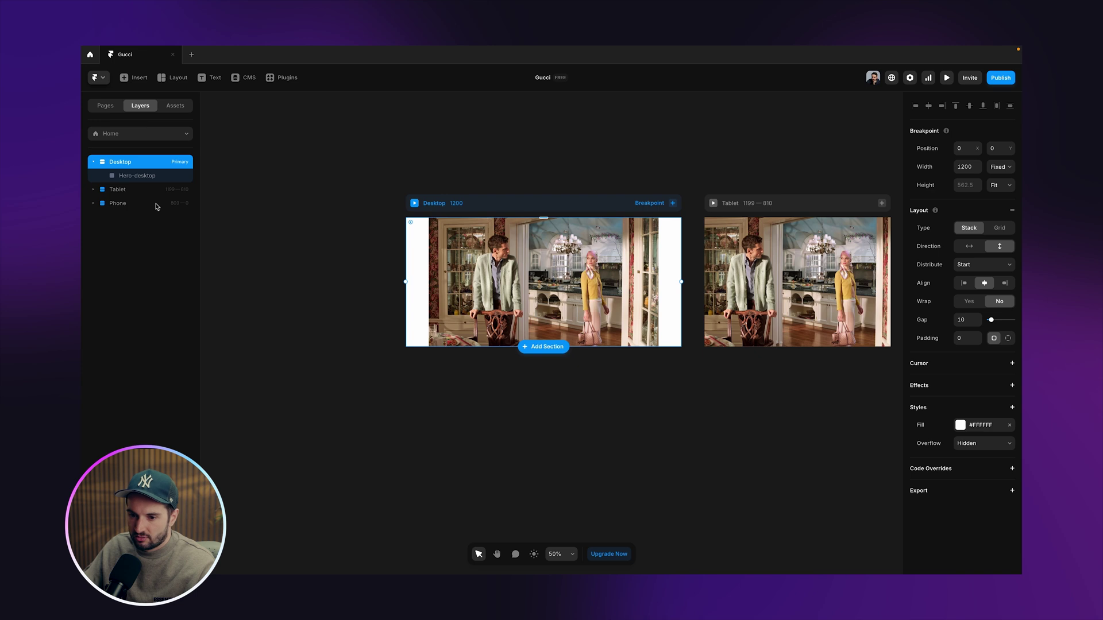
{"action": "left_click", "coordinate": [154, 175]}
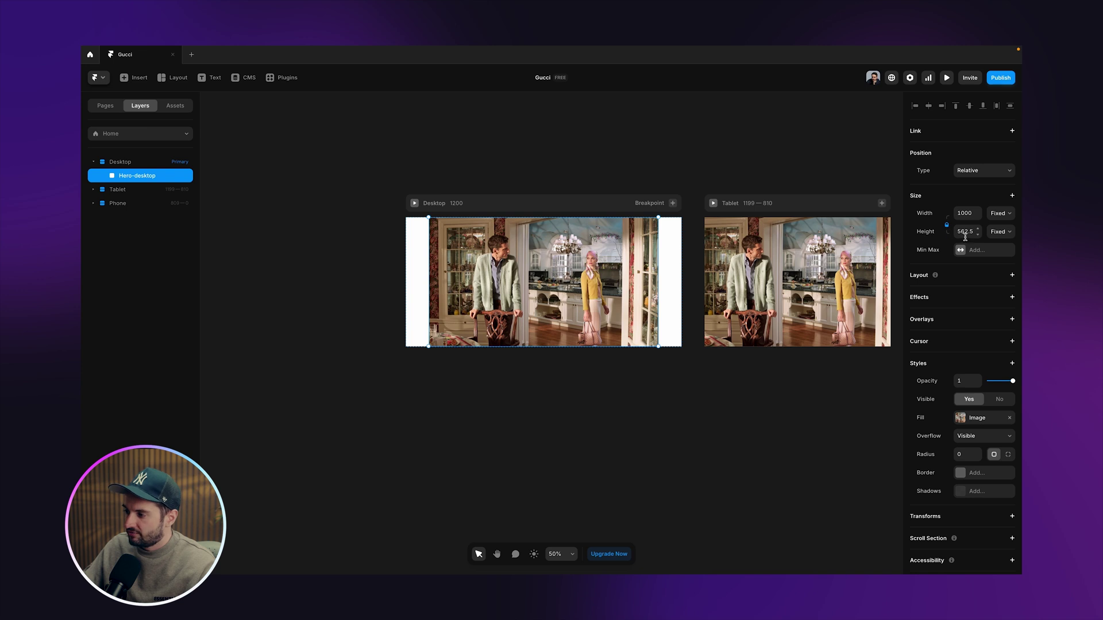
{"action": "left_click", "coordinate": [965, 214]}
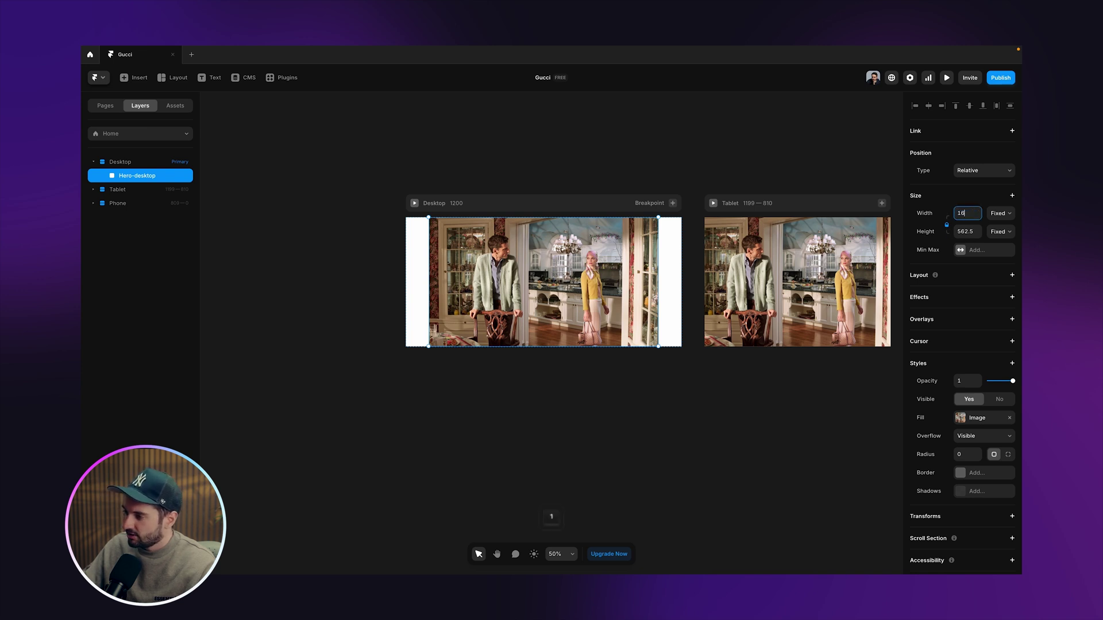
{"action": "type", "text": "16"}
{"action": "key", "text": "Return"}
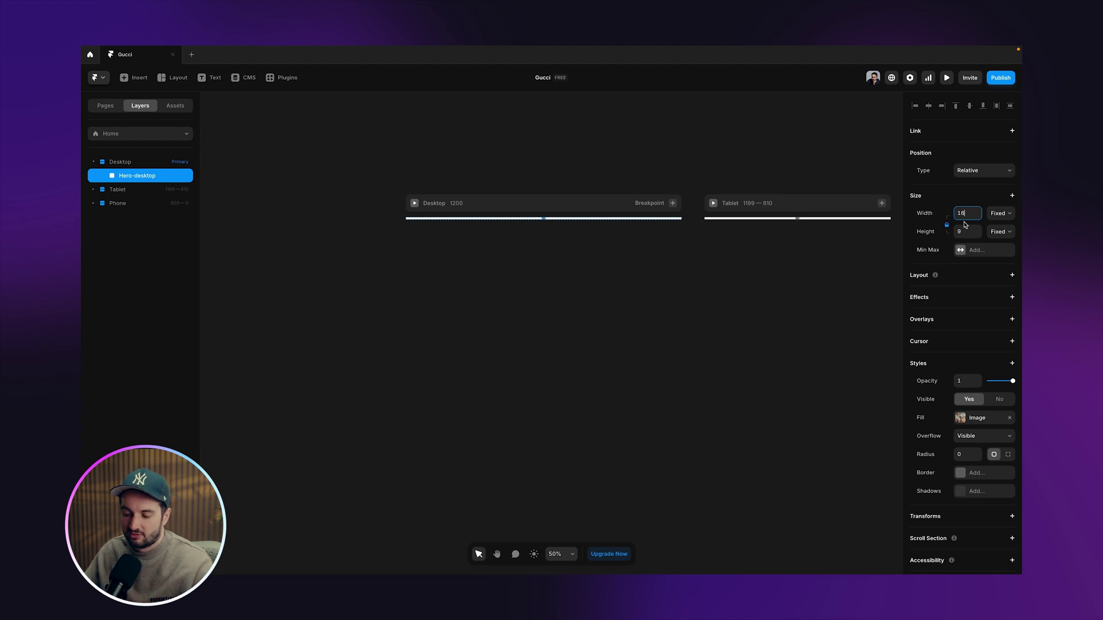
{"action": "key", "text": "super+z"}
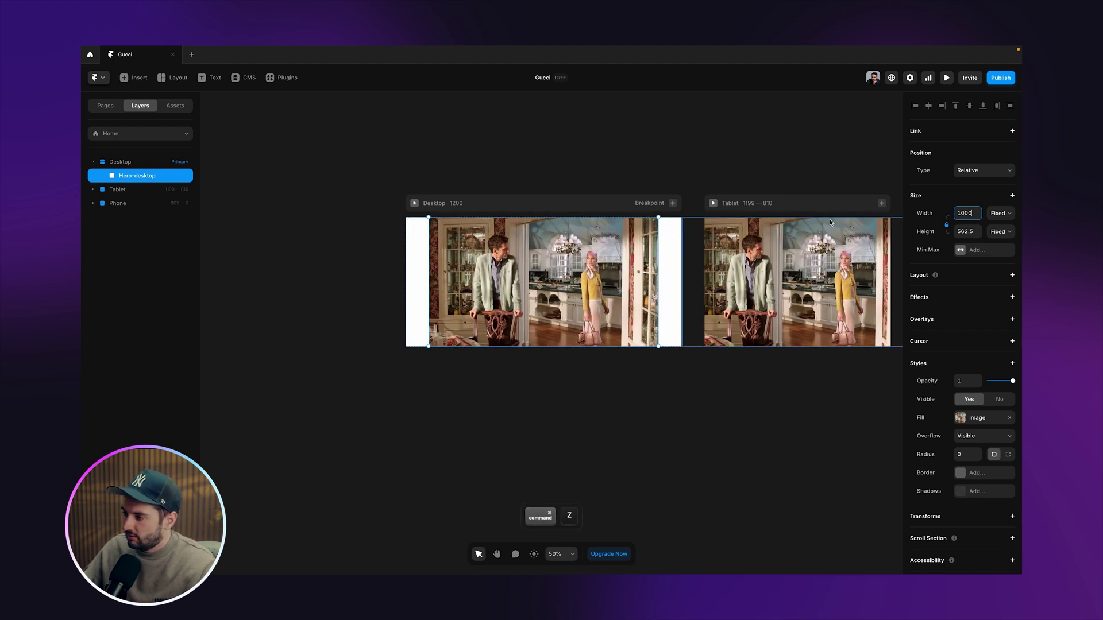
Step: Set the hero image's width to Fill with its aspect ratio locked, and check the result across all three breakpoints
{"action": "left_click", "coordinate": [1006, 219]}
{"action": "left_click", "coordinate": [1003, 237]}
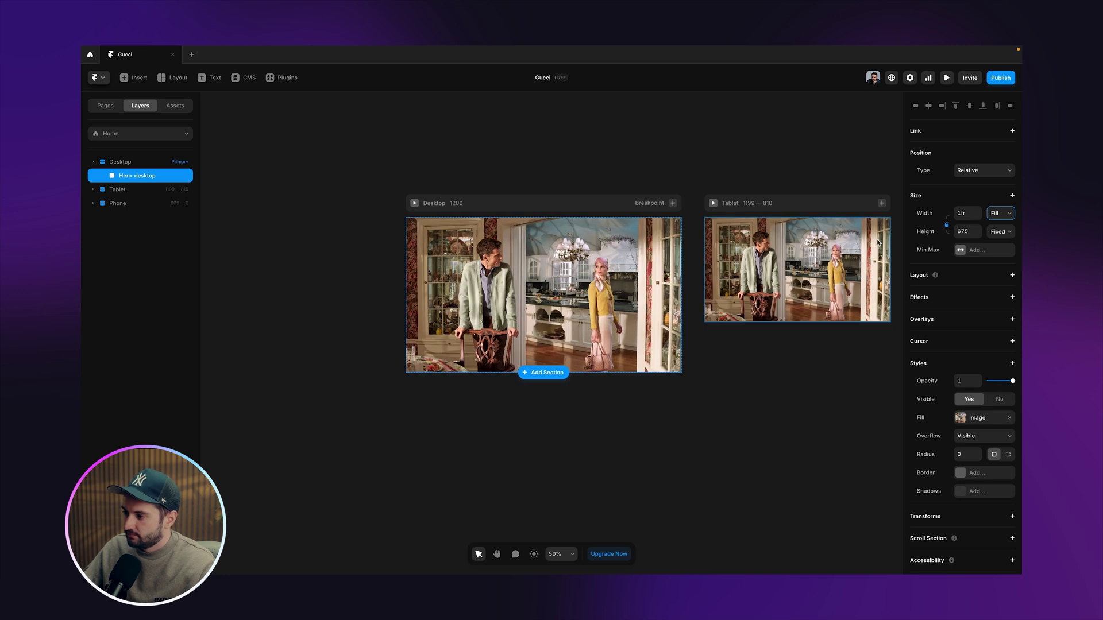
{"action": "scroll", "coordinate": [879, 243], "scroll_direction": "right", "scroll_amount": 5}
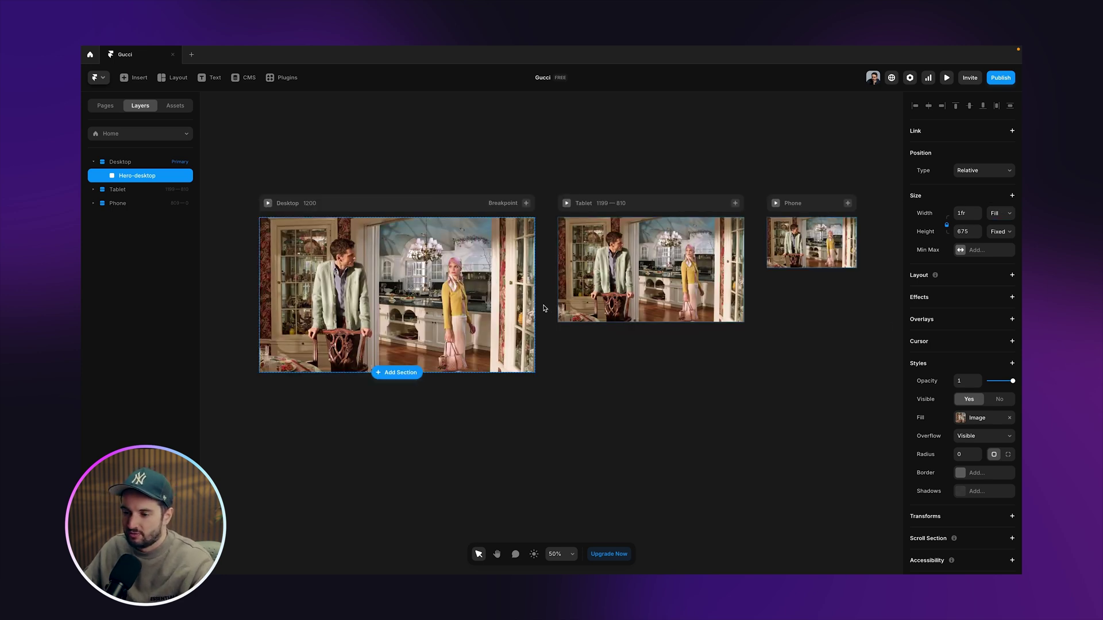
{"action": "scroll", "coordinate": [532, 171], "scroll_direction": "left", "scroll_amount": 3}
{"action": "left_click", "coordinate": [532, 172]}
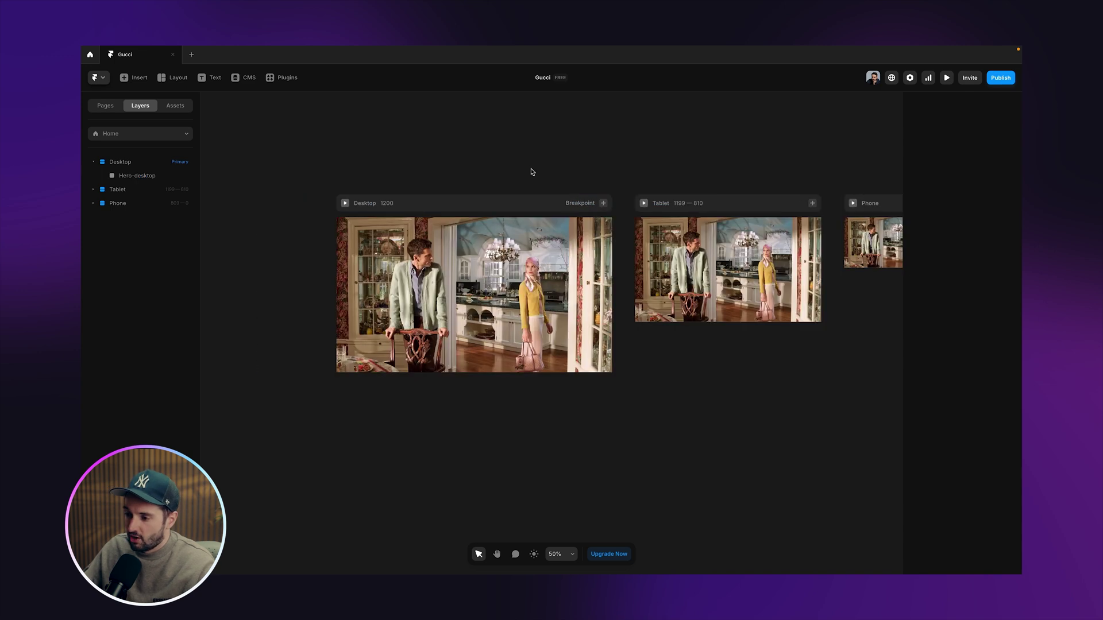
Step: Add the text "Gucci Together for Valentine's Day" to the Desktop hero image and move it near the image's centre
{"action": "left_click", "coordinate": [477, 213]}
{"action": "key", "text": "t"}
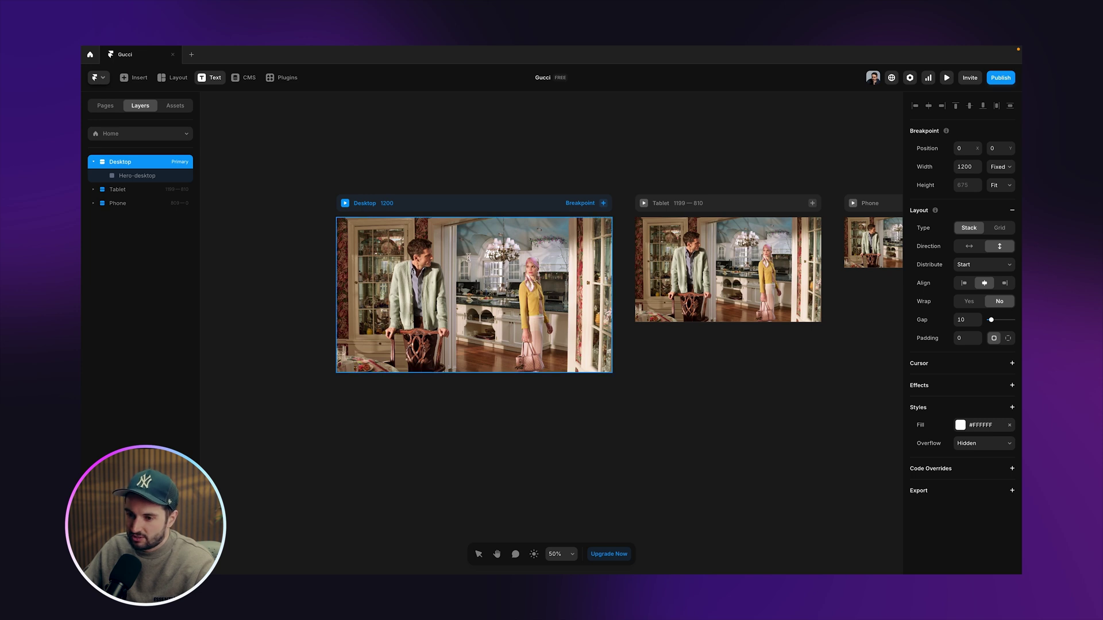
{"action": "left_click", "coordinate": [469, 259]}
{"action": "type", "text": "Gucci Together for Valentine's Day"}
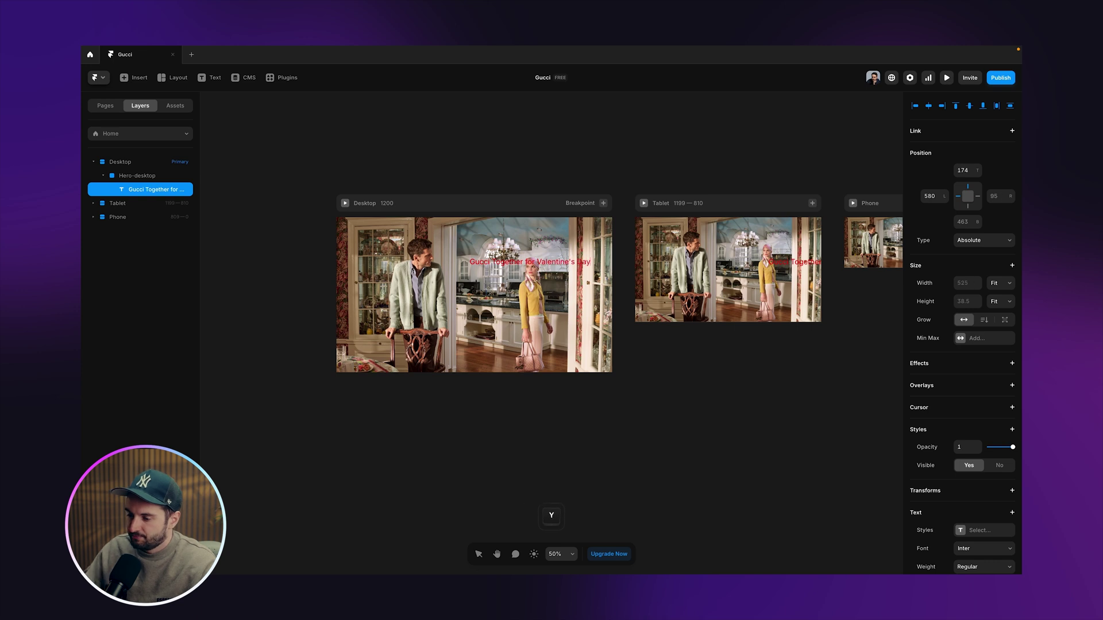
{"action": "key", "text": "Escape"}
{"action": "scroll", "coordinate": [978, 540], "scroll_direction": "down", "scroll_amount": 4}
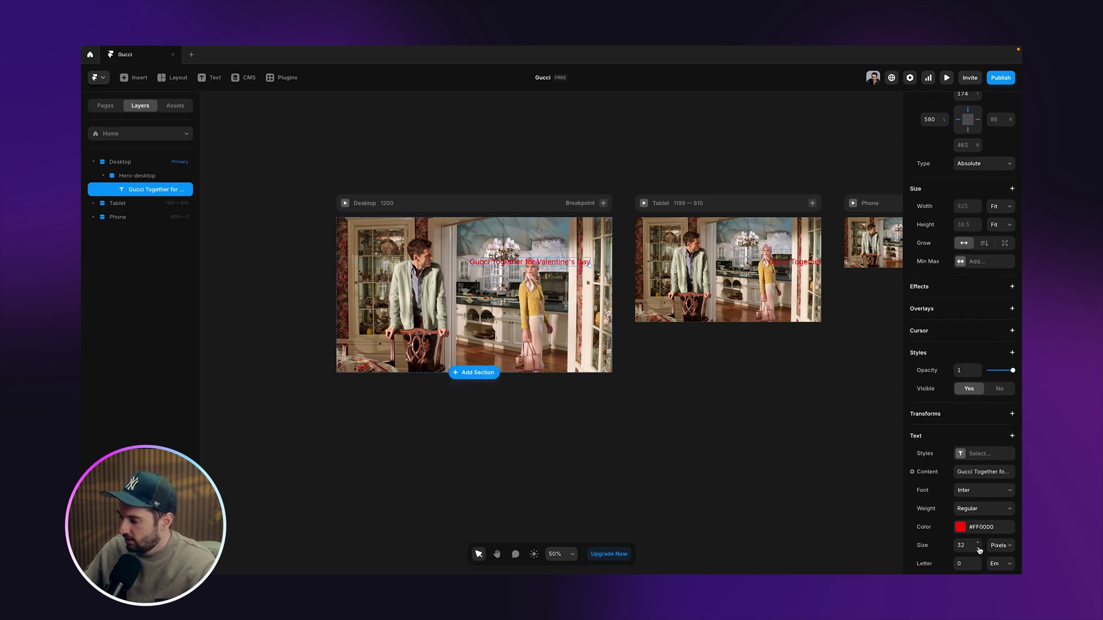
{"action": "left_click_drag", "start_coordinate": [529, 264], "coordinate": [459, 295]}
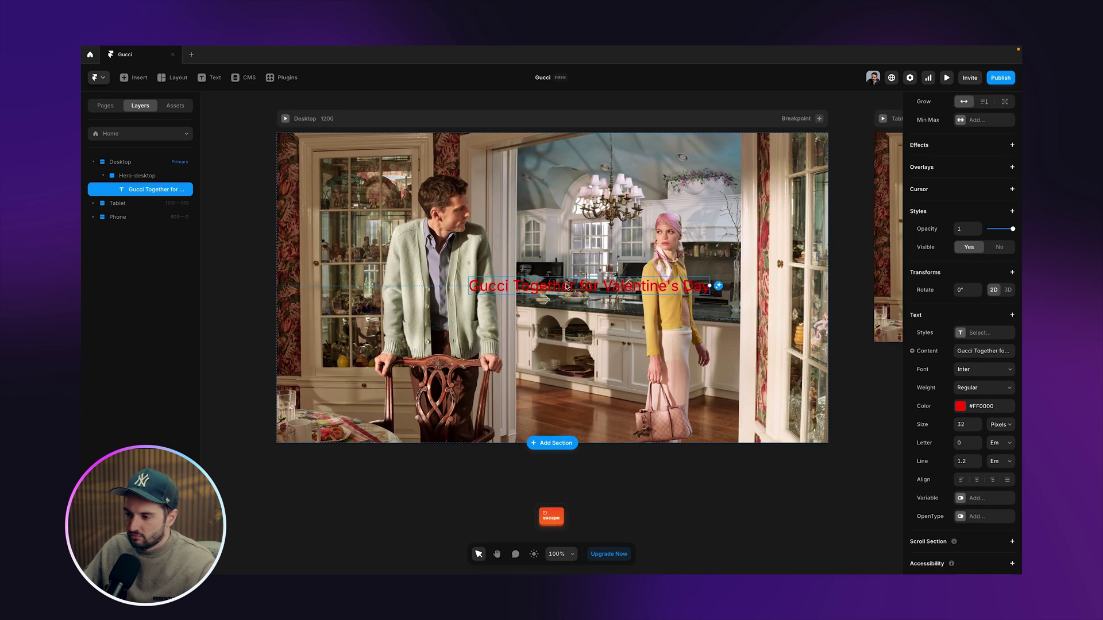
{"action": "left_click_drag", "start_coordinate": [565, 283], "coordinate": [550, 283]}
Step: Add a vertical stack layout to the hero image, with content distributed to End and a padding of 40
{"action": "left_click", "coordinate": [139, 177]}
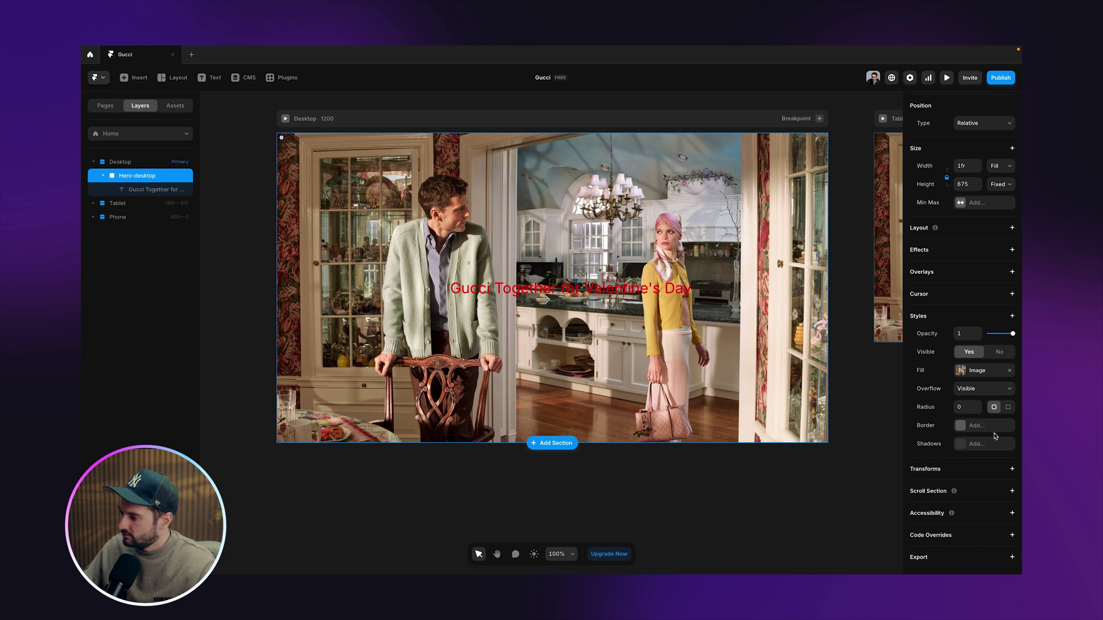
{"action": "left_click", "coordinate": [1012, 230]}
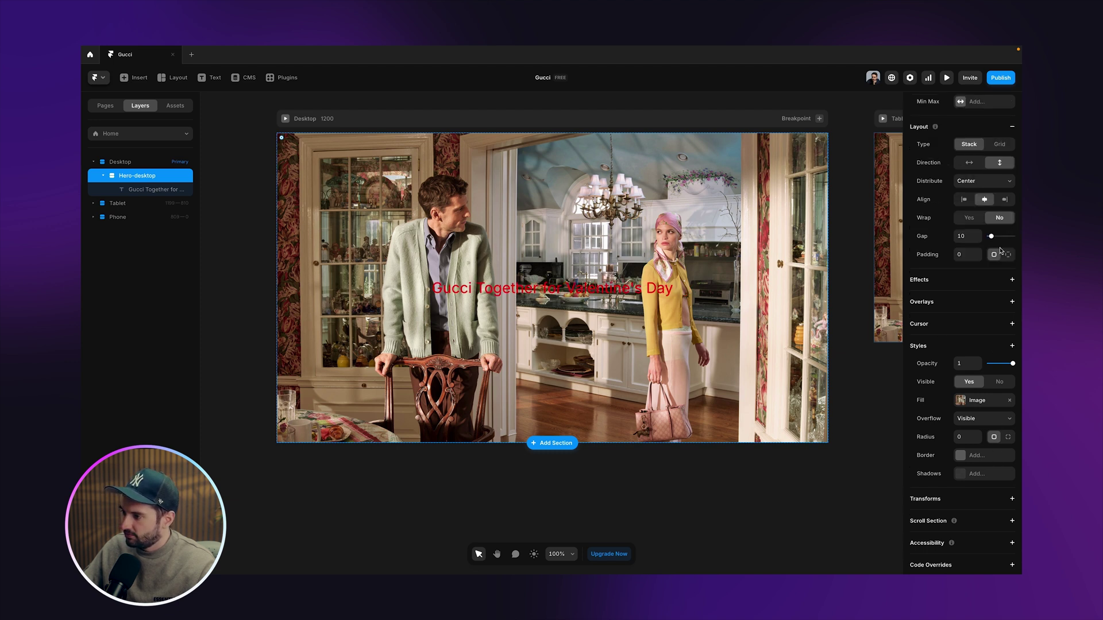
{"action": "scroll", "coordinate": [1001, 251], "scroll_direction": "up", "scroll_amount": 3}
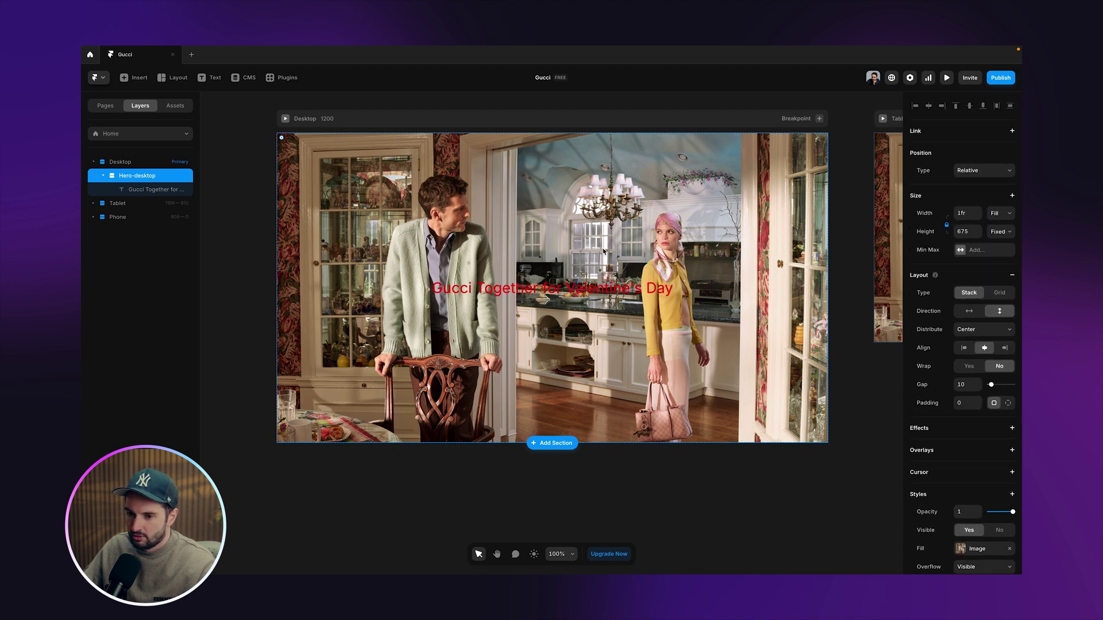
{"action": "left_click", "coordinate": [978, 331]}
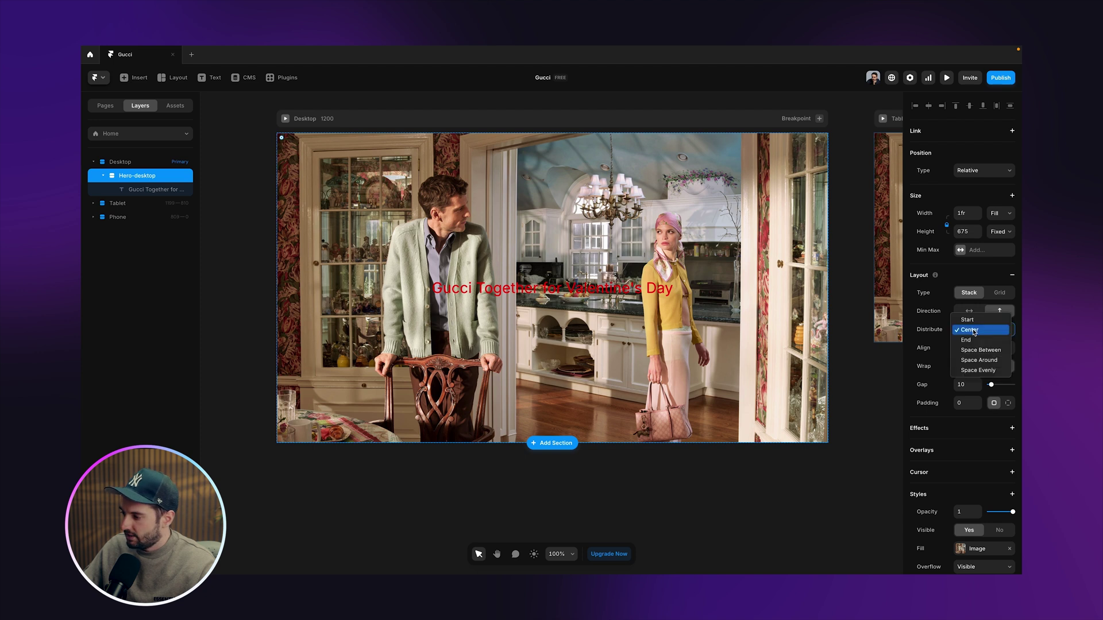
{"action": "left_click", "coordinate": [977, 341]}
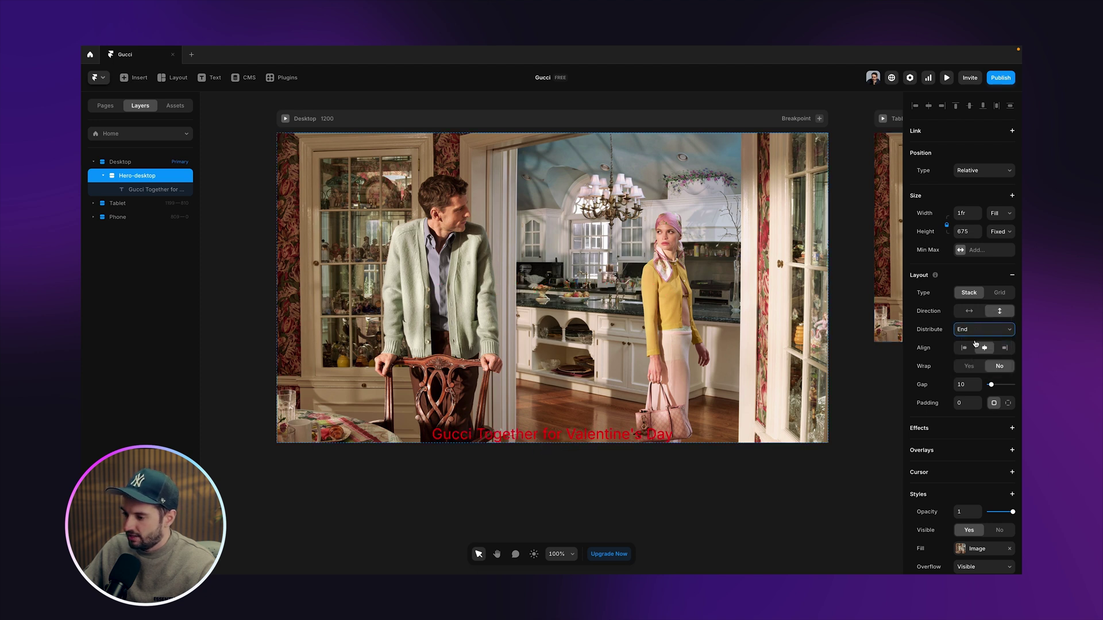
{"action": "left_click", "coordinate": [964, 405]}
{"action": "type", "text": "40"}
{"action": "key", "text": "Return"}
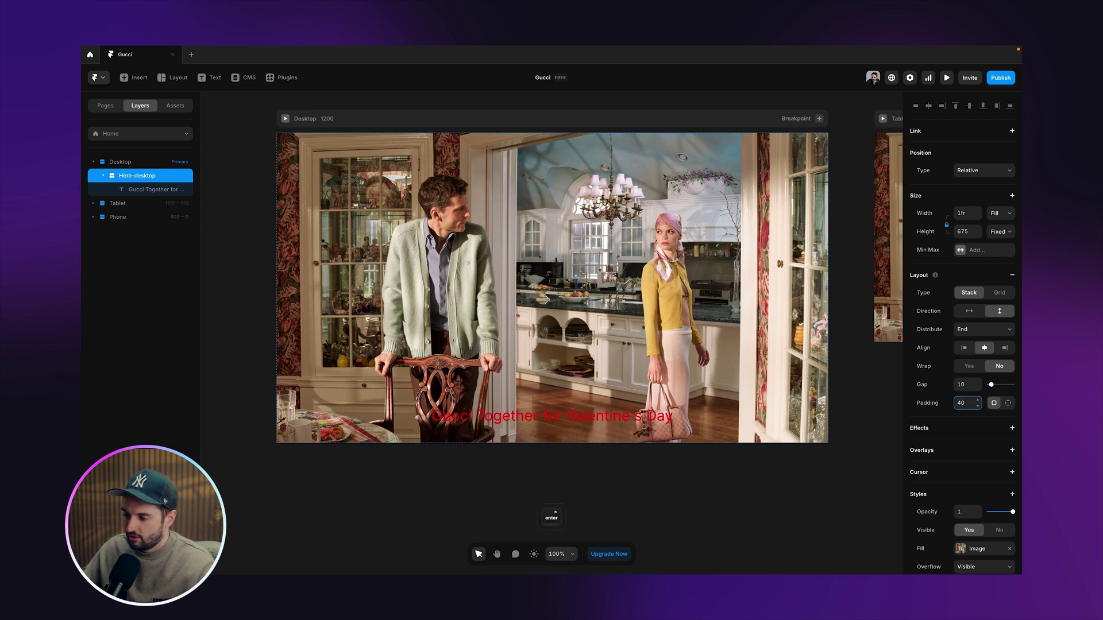
{"action": "left_click", "coordinate": [651, 501]}
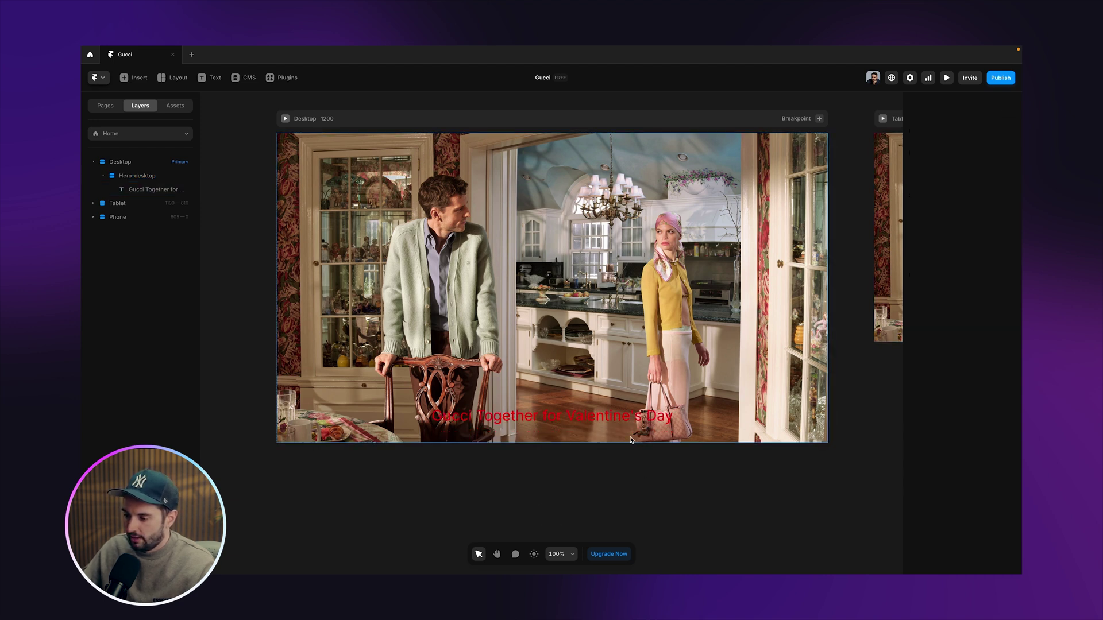
Step: Set the hero headline's color to #FFFFFF and its font to Outfit
{"action": "left_click", "coordinate": [595, 420]}
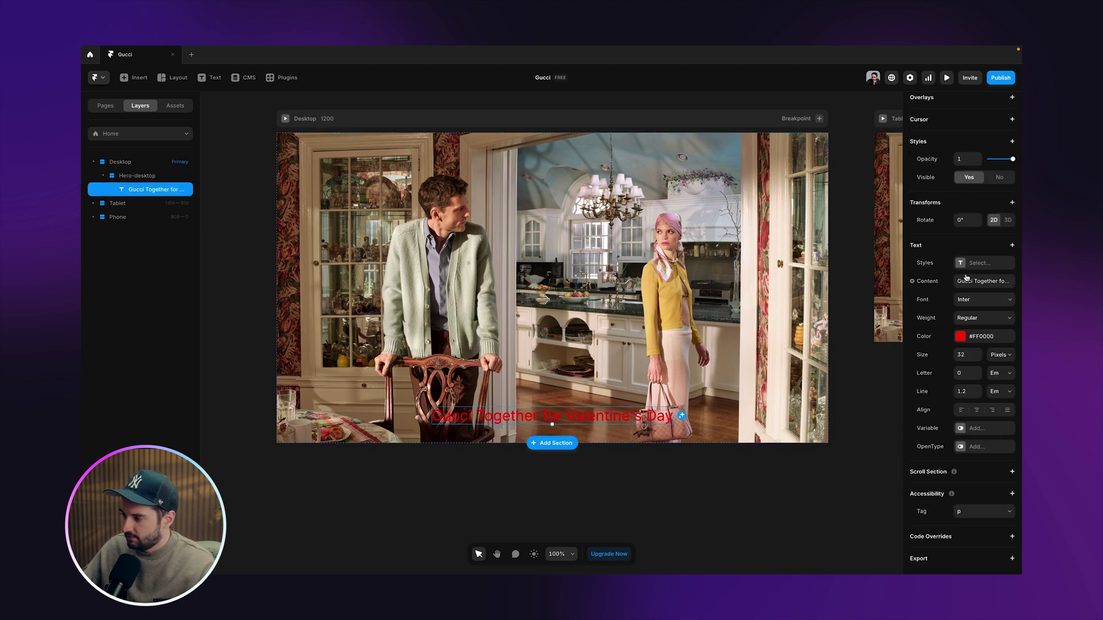
{"action": "left_click_drag", "start_coordinate": [970, 354], "coordinate": [956, 348]}
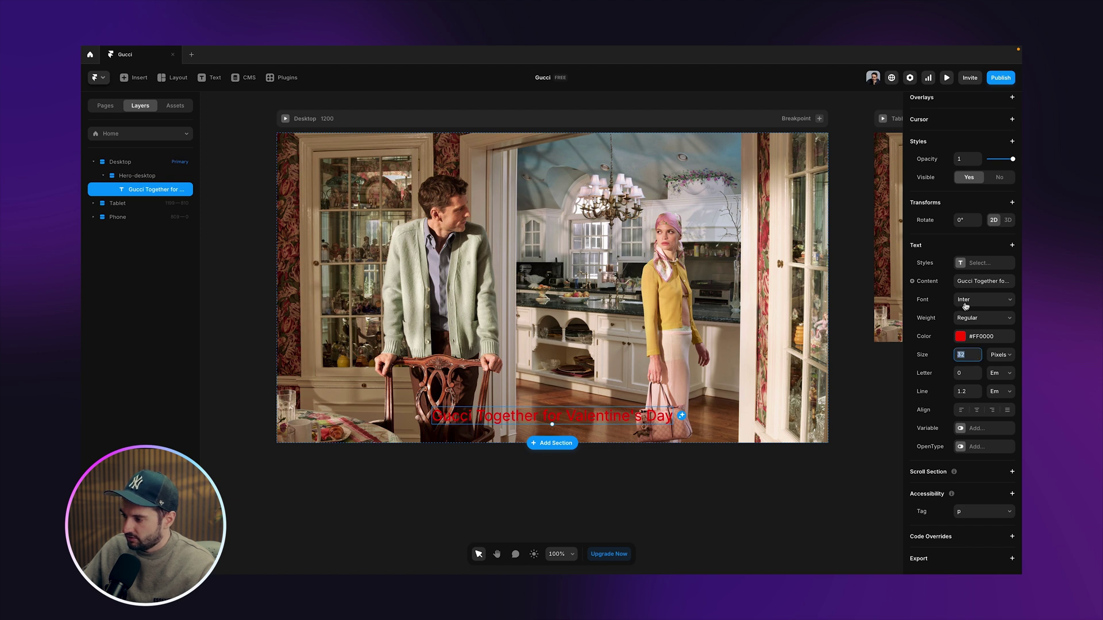
{"action": "left_click", "coordinate": [977, 336]}
{"action": "type", "text": "fff"}
{"action": "key", "text": "Return"}
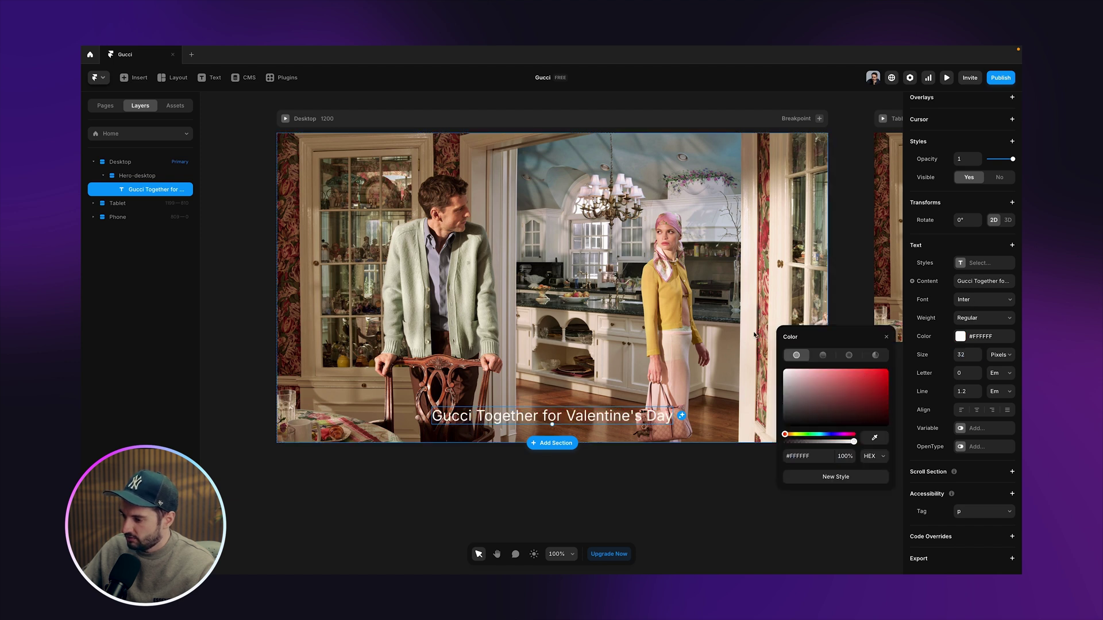
{"action": "left_click", "coordinate": [976, 302]}
{"action": "type", "text": "outfit"}
{"action": "key", "text": "Return"}
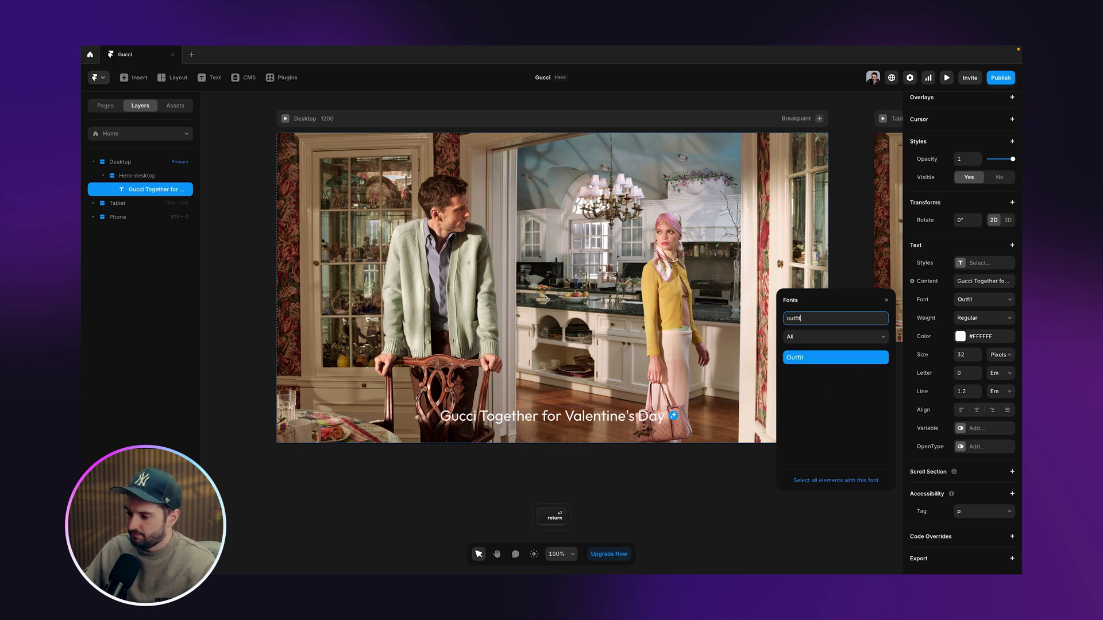
{"action": "left_click", "coordinate": [737, 500]}
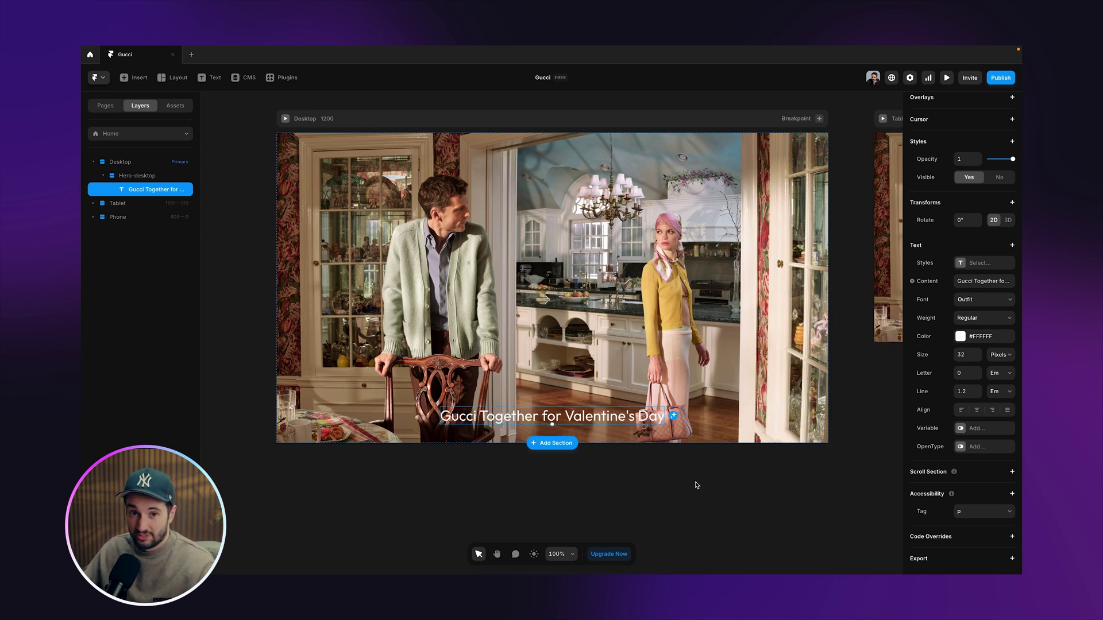
Step: Preview the Desktop breakpoint and examine how the headline sits while varying the viewport height, including about 465 px
{"action": "left_click", "coordinate": [749, 404]}
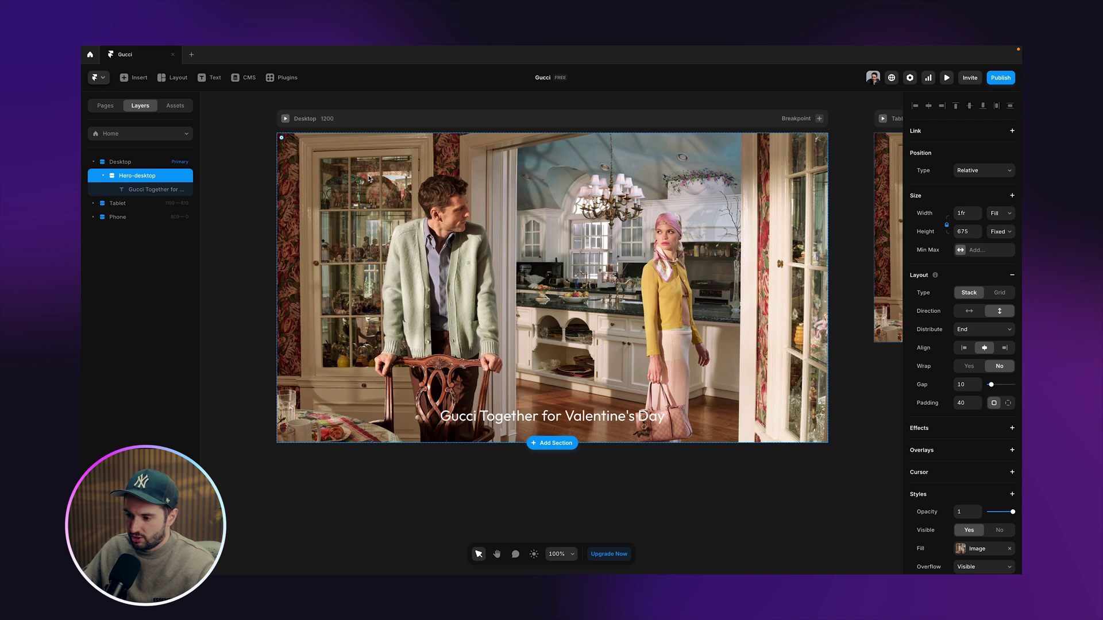
{"action": "left_click", "coordinate": [286, 119]}
{"action": "left_click_drag", "start_coordinate": [570, 492], "coordinate": [563, 446]}
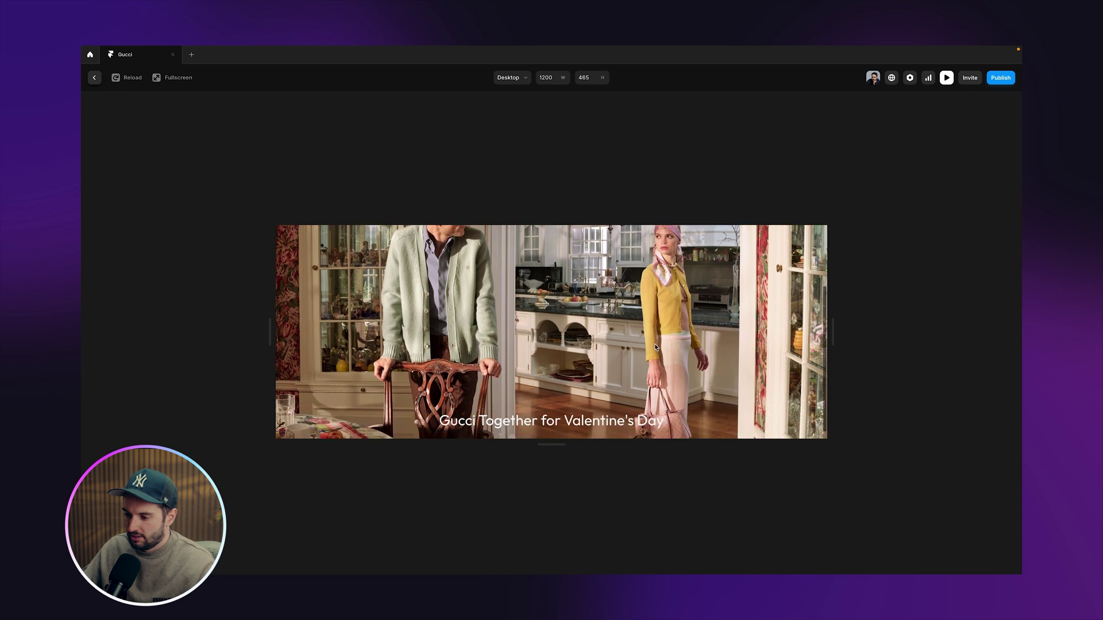
{"action": "left_click_drag", "start_coordinate": [559, 446], "coordinate": [554, 484]}
{"action": "key", "text": "Escape"}
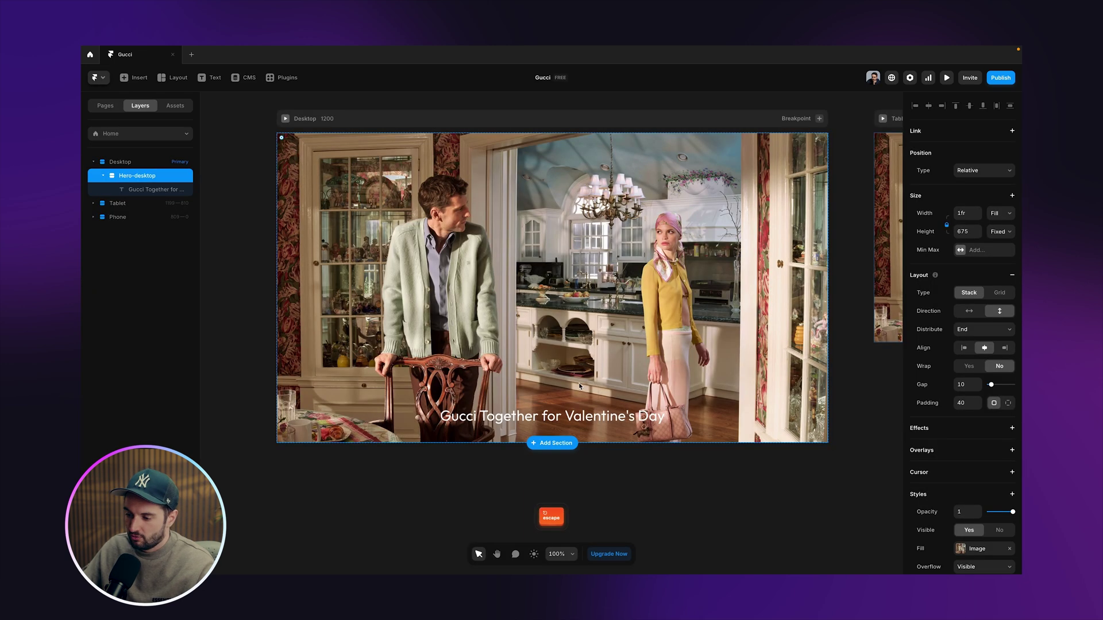
Step: Wrap the hero headline text in its own stack inside the hero image
{"action": "left_click", "coordinate": [150, 189]}
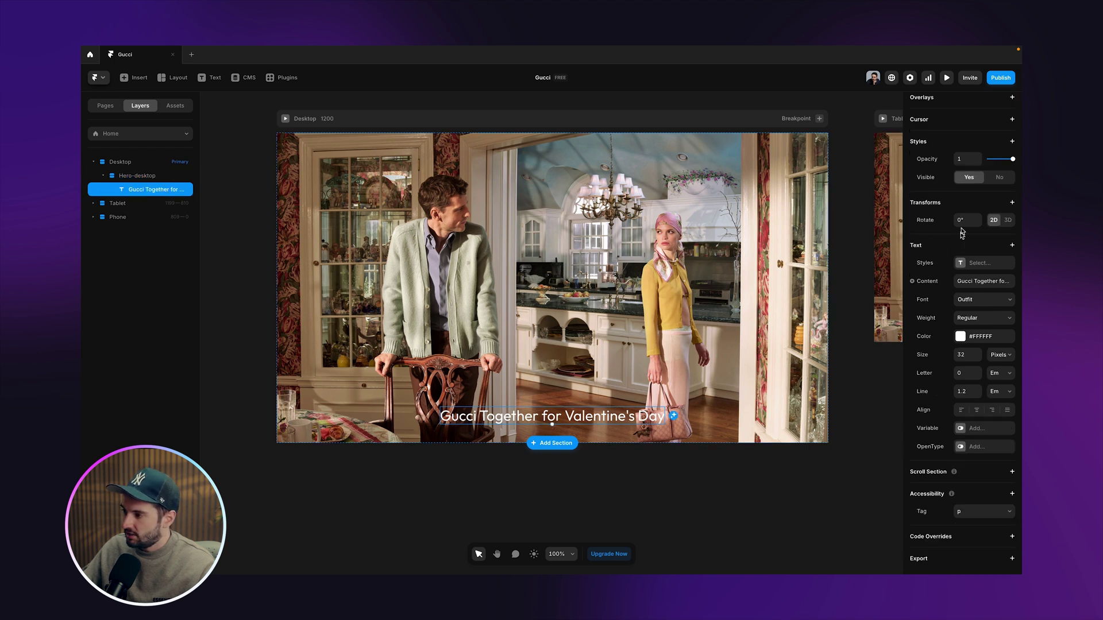
{"action": "scroll", "coordinate": [963, 239], "scroll_direction": "up", "scroll_amount": 5}
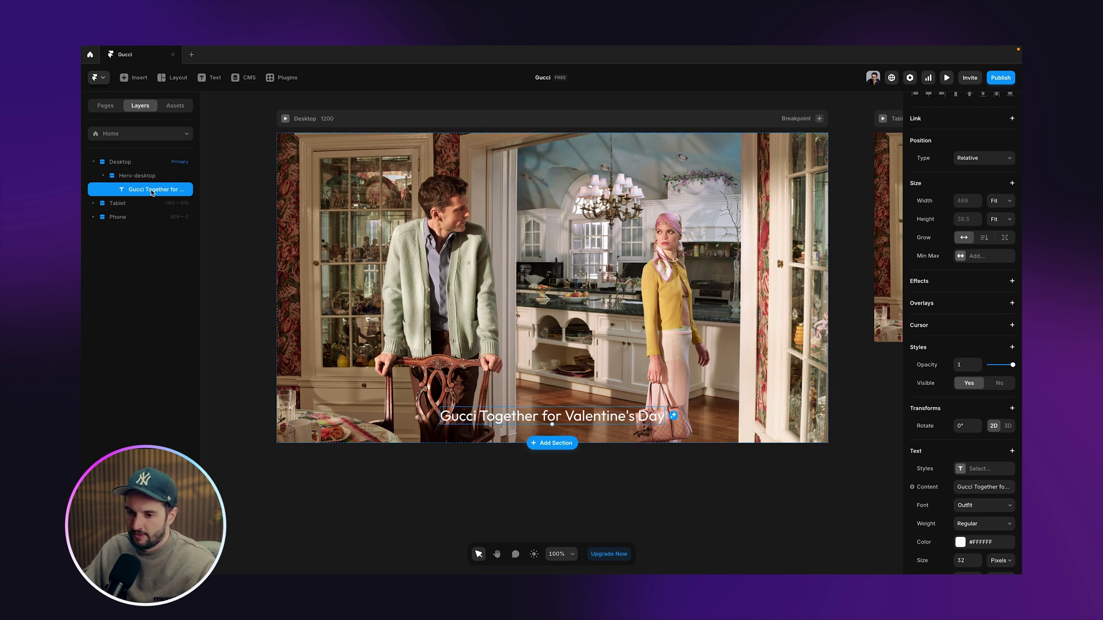
{"action": "key", "text": "alt+super+Return"}
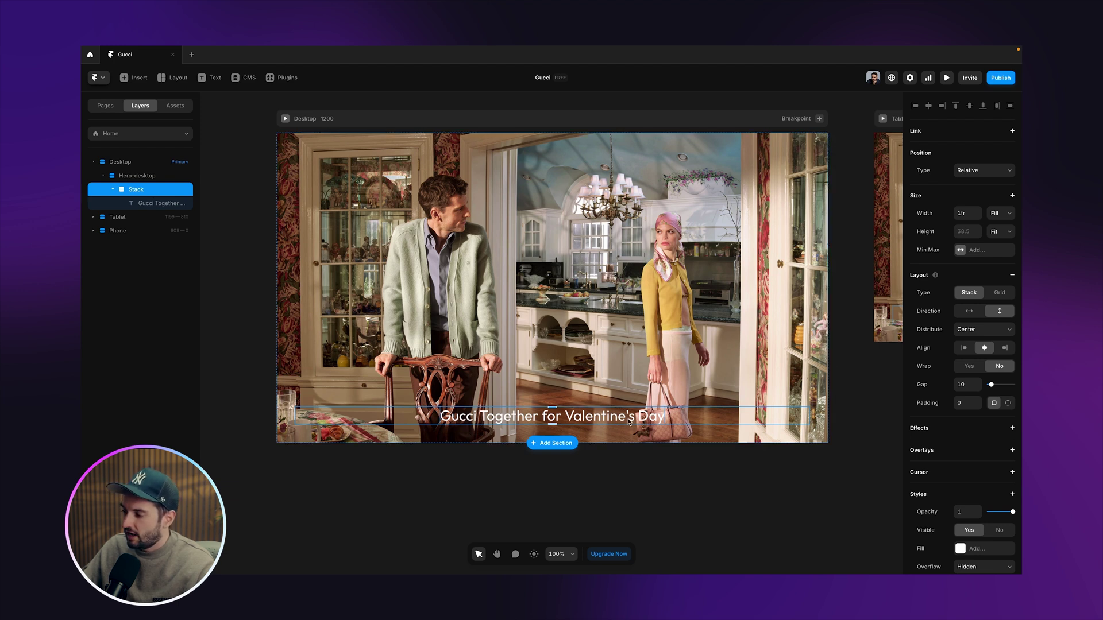
Step: Set the headline stack's position type to Sticky and remove its Top offset
{"action": "scroll", "coordinate": [925, 419], "scroll_direction": "down", "scroll_amount": 1}
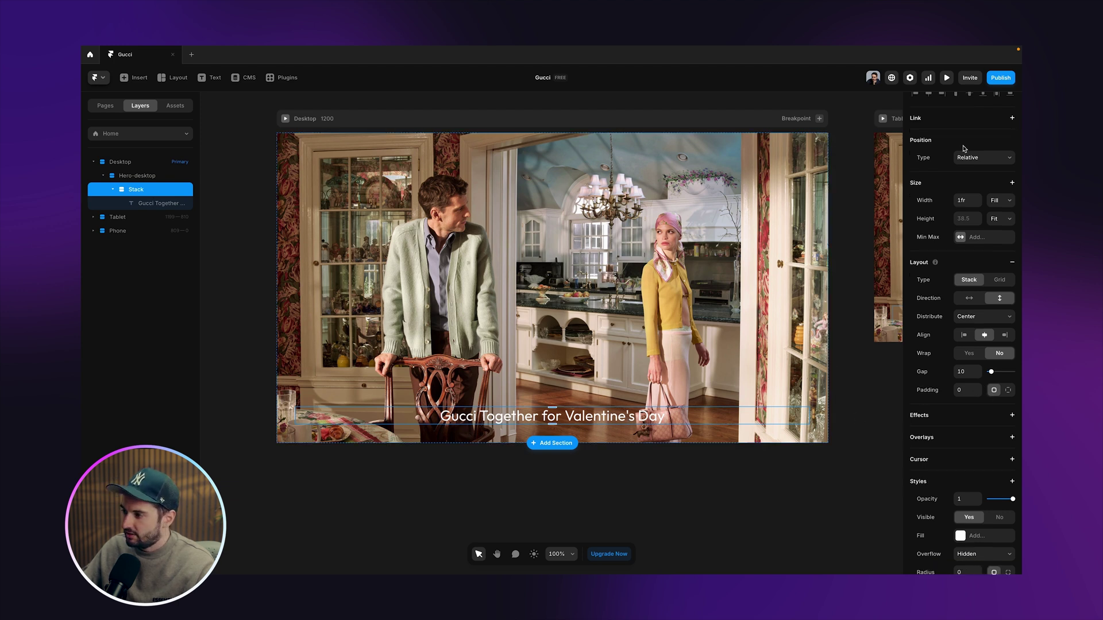
{"action": "left_click", "coordinate": [969, 163]}
{"action": "left_click", "coordinate": [974, 179]}
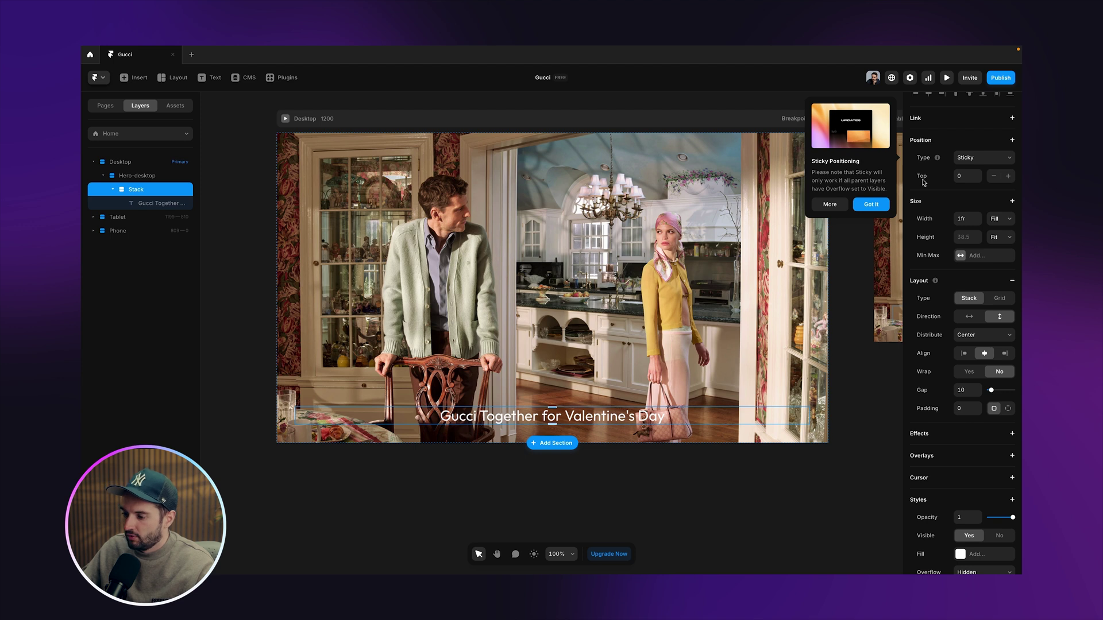
{"action": "left_click", "coordinate": [871, 205]}
{"action": "right_click", "coordinate": [935, 178]}
{"action": "left_click", "coordinate": [941, 189]}
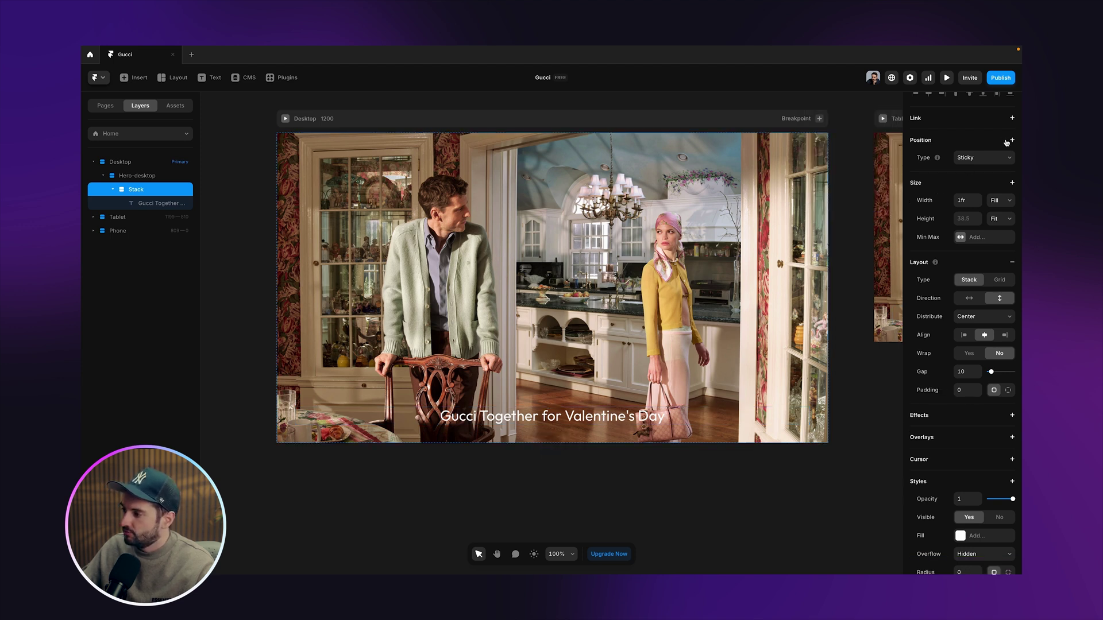
Step: Add a Bottom offset of 40 to the sticky headline stack
{"action": "left_click", "coordinate": [1011, 140]}
{"action": "left_click", "coordinate": [981, 164]}
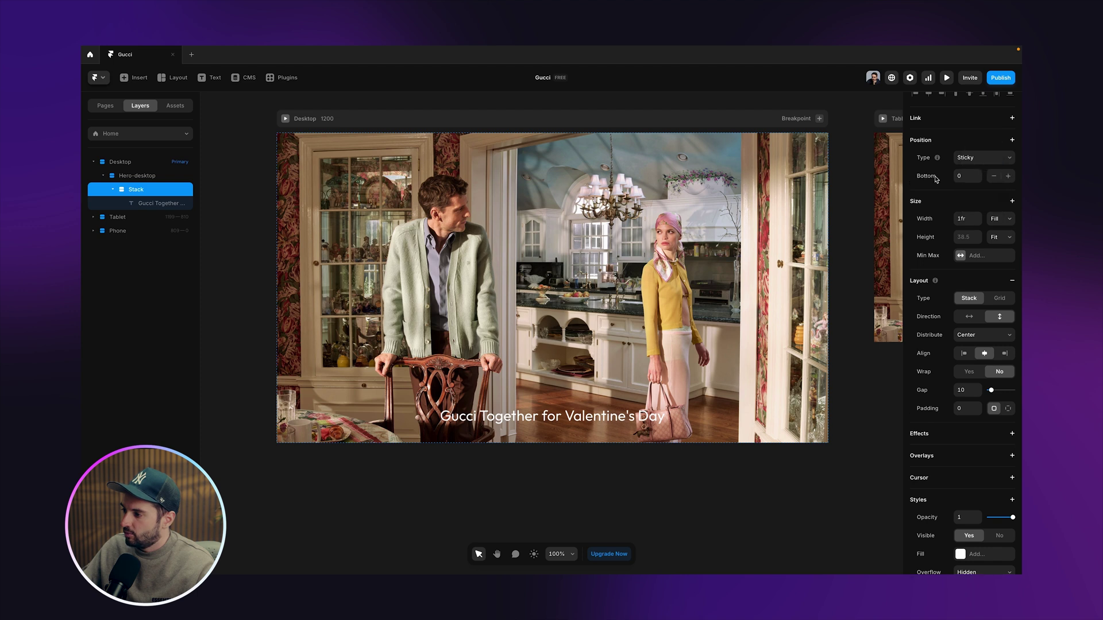
{"action": "left_click", "coordinate": [966, 176]}
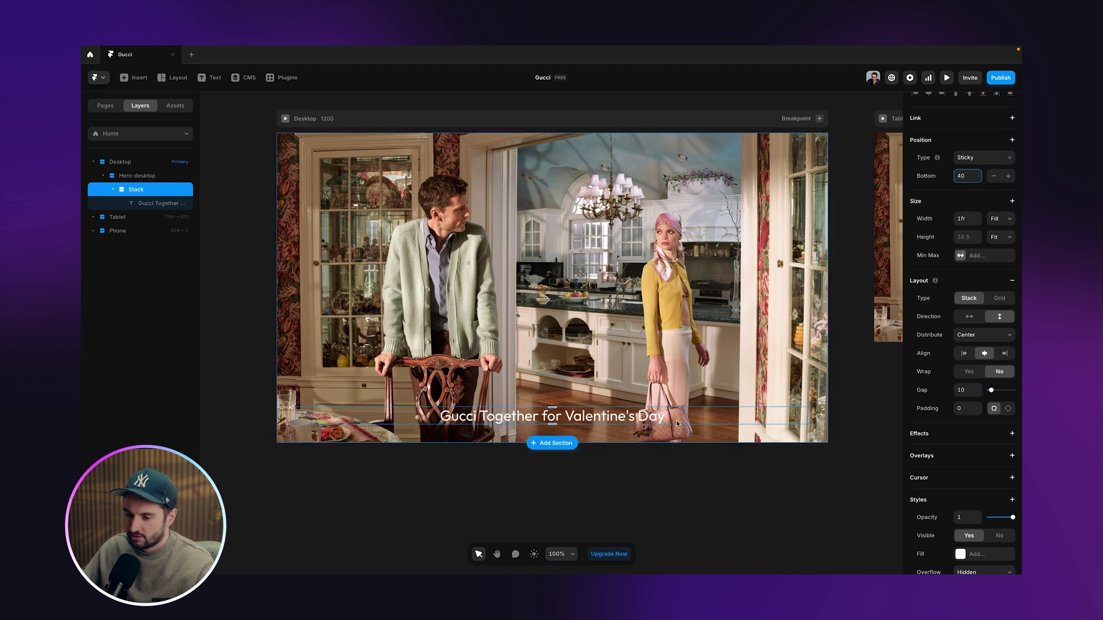
Step: Preview the Desktop breakpoint and check the headline's stickiness with the viewport height reduced to about 515 px
{"action": "scroll", "coordinate": [696, 381], "scroll_direction": "up", "scroll_amount": 2}
{"action": "scroll", "coordinate": [696, 380], "scroll_direction": "up", "scroll_amount": 1}
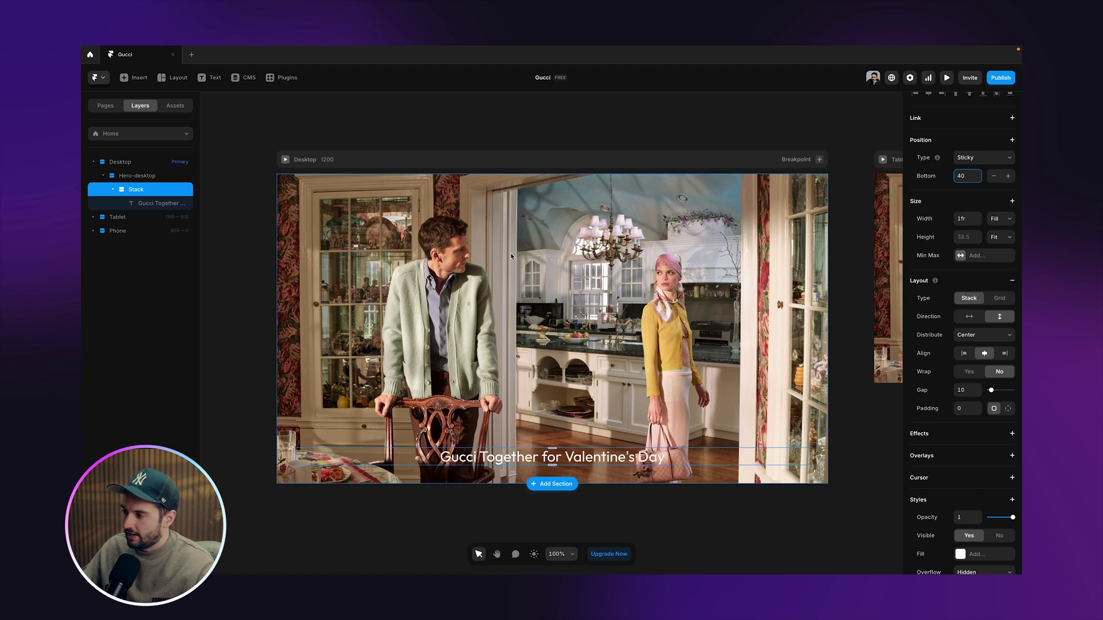
{"action": "left_click", "coordinate": [286, 160]}
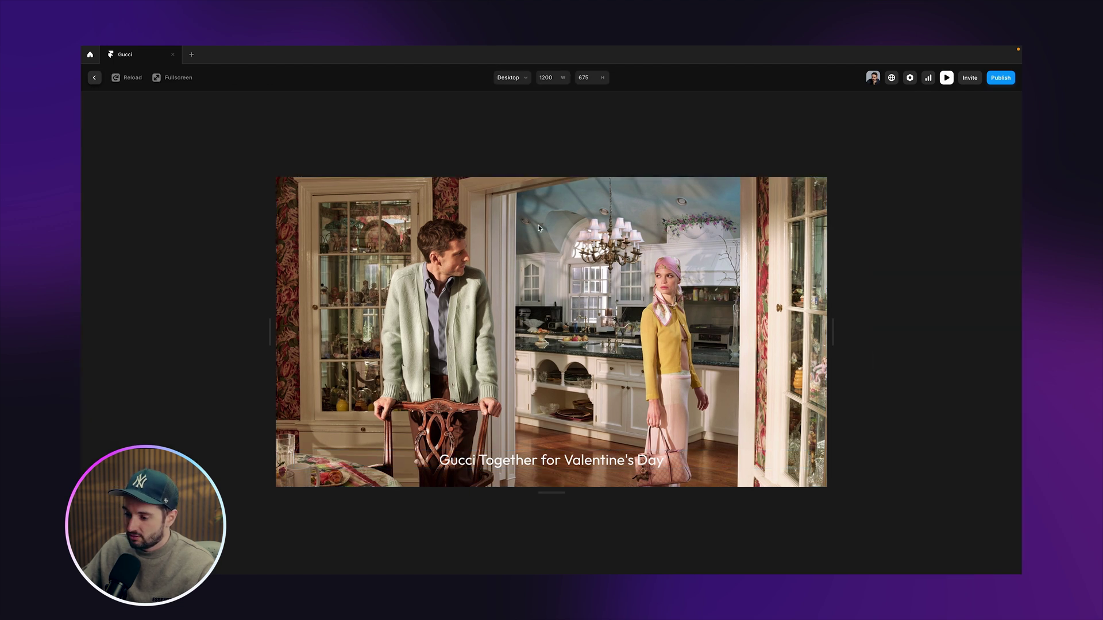
{"action": "left_click_drag", "start_coordinate": [561, 491], "coordinate": [564, 455]}
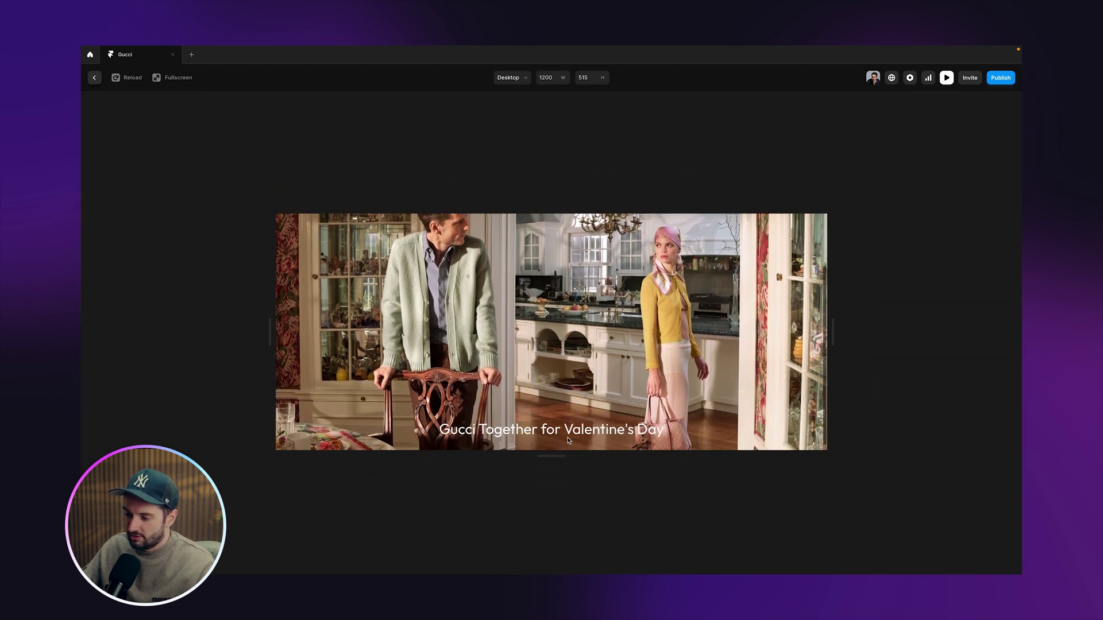
{"action": "key", "text": "Escape"}
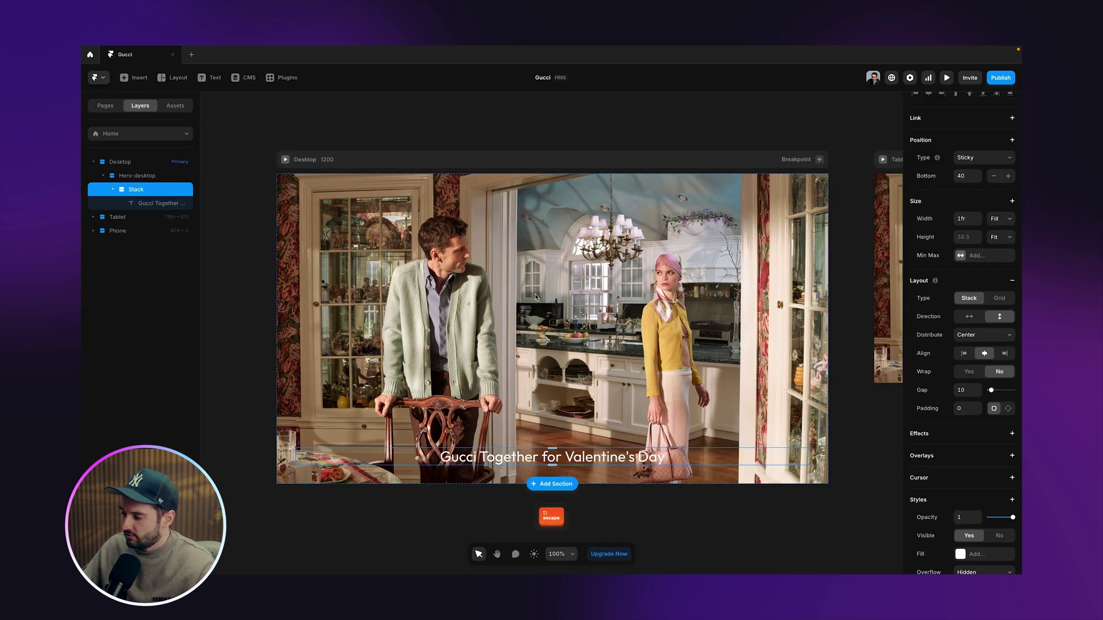
Step: Set the Desktop breakpoint's overflow to Visible, checking the overflow of the hero image and headline stack inside it
{"action": "scroll", "coordinate": [965, 344], "scroll_direction": "down", "scroll_amount": 4}
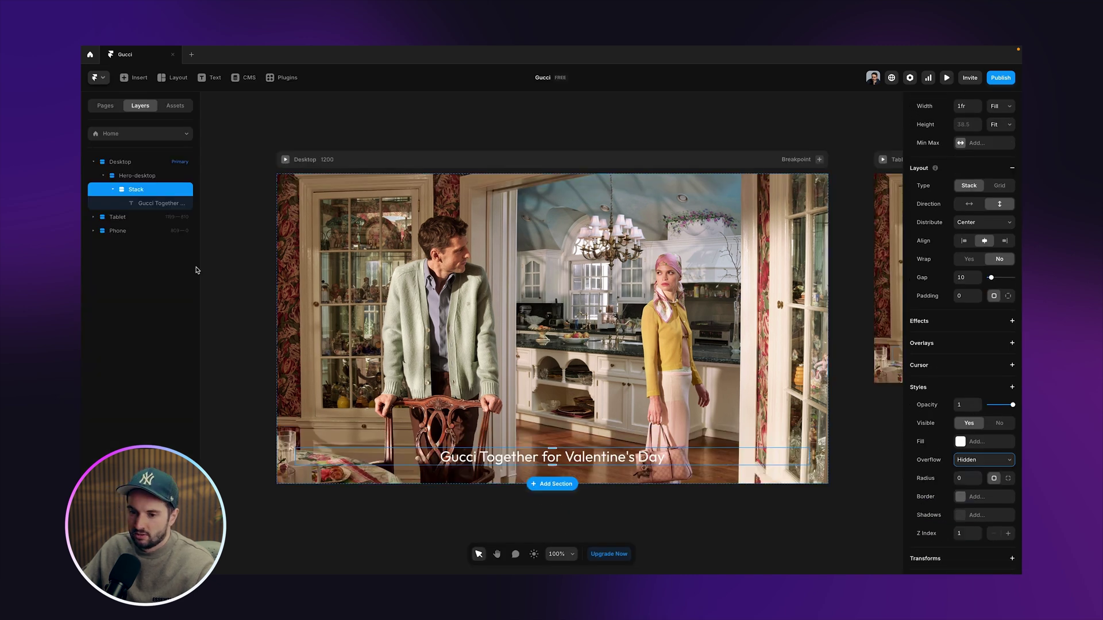
{"action": "left_click", "coordinate": [671, 412]}
{"action": "scroll", "coordinate": [988, 546], "scroll_direction": "down", "scroll_amount": 3}
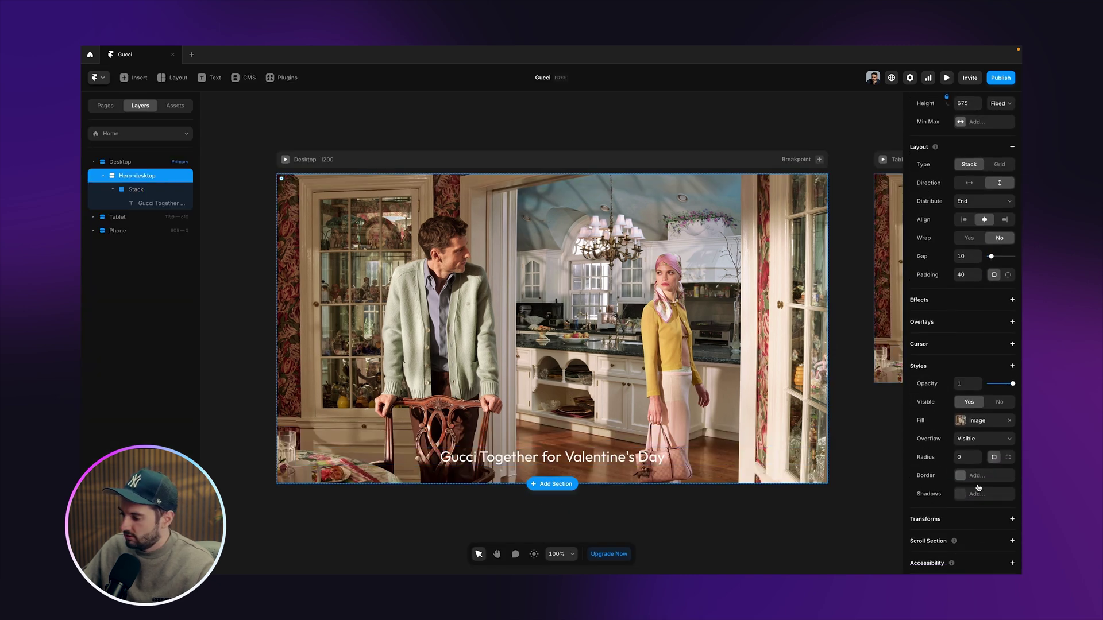
{"action": "left_click", "coordinate": [132, 163]}
{"action": "left_click", "coordinate": [983, 443]}
{"action": "left_click", "coordinate": [974, 455]}
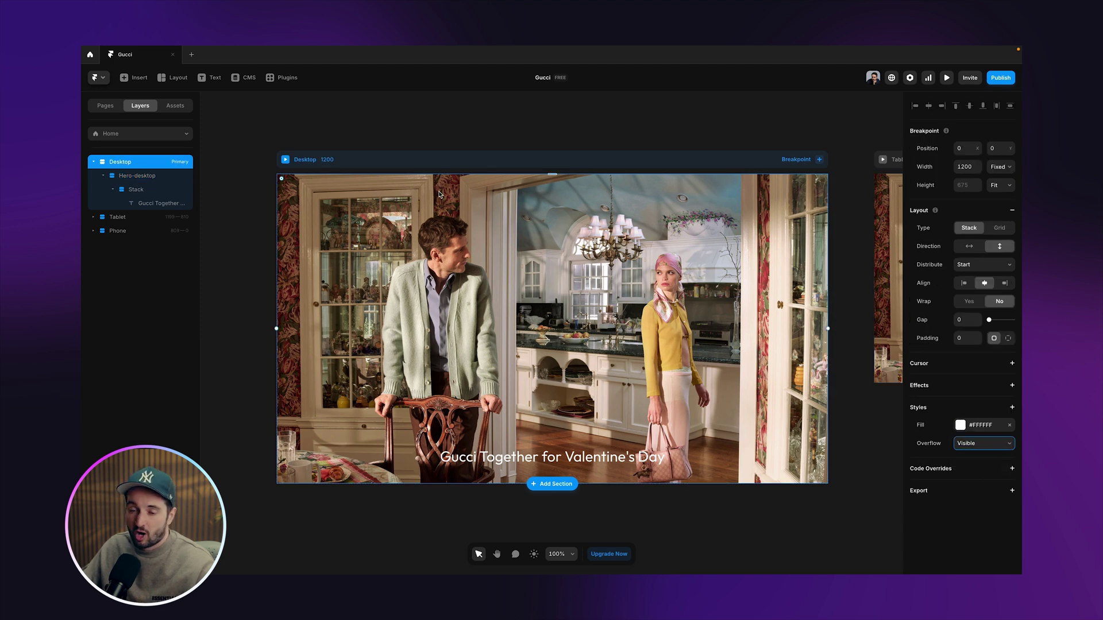
Step: Preview the Desktop breakpoint again and examine the sticky headline while varying the viewport height, including about 435 px
{"action": "left_click", "coordinate": [287, 160]}
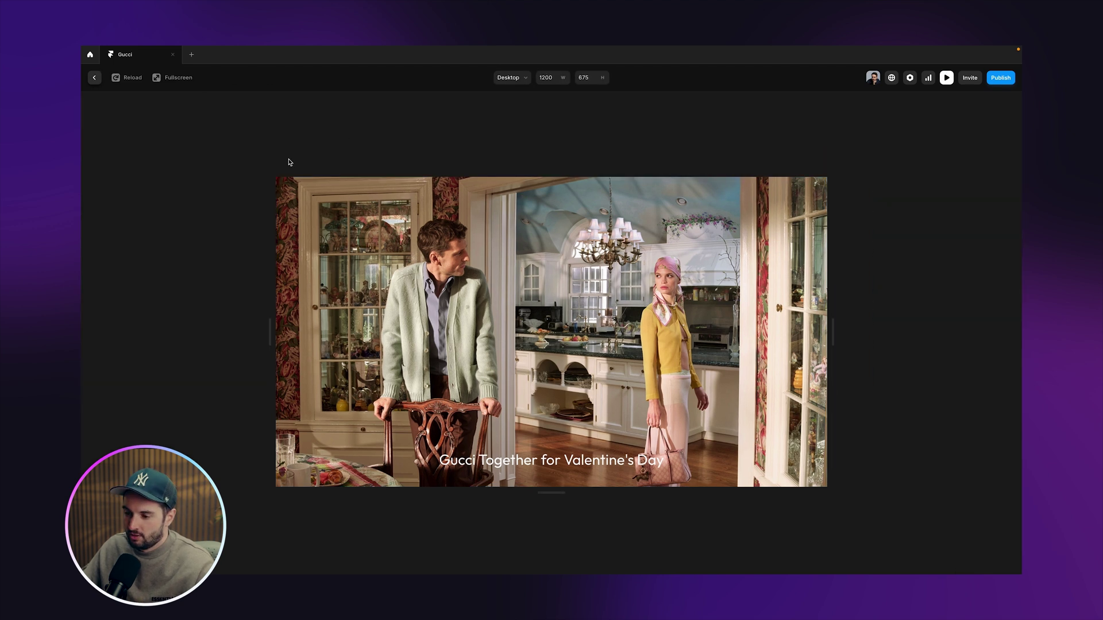
{"action": "left_click_drag", "start_coordinate": [557, 490], "coordinate": [557, 437]}
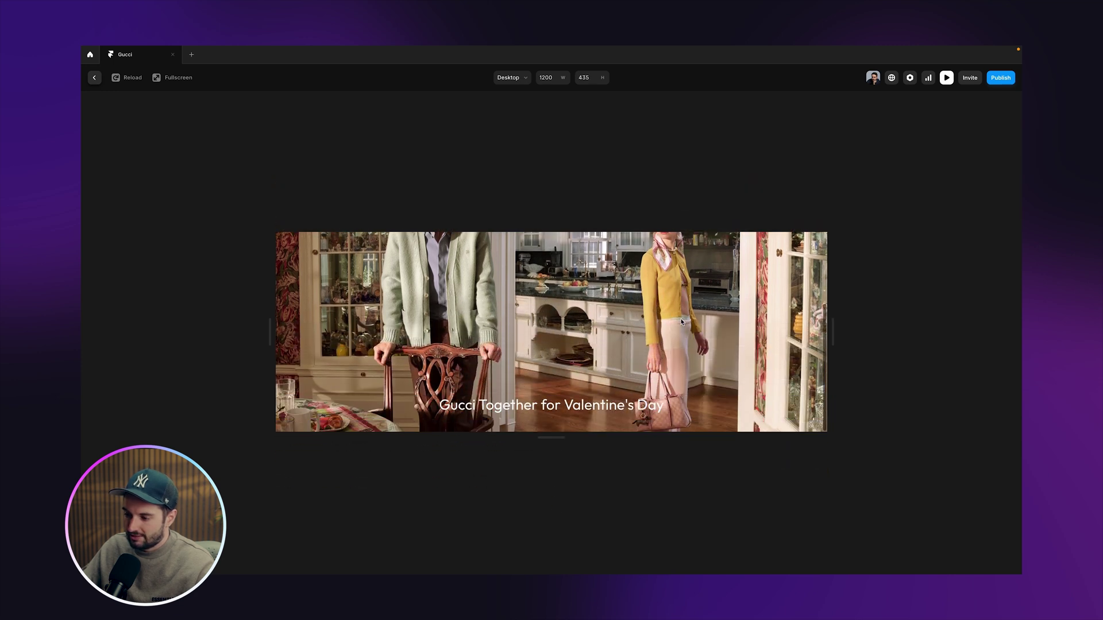
{"action": "left_click_drag", "start_coordinate": [540, 446], "coordinate": [556, 556]}
{"action": "key", "text": "Escape"}
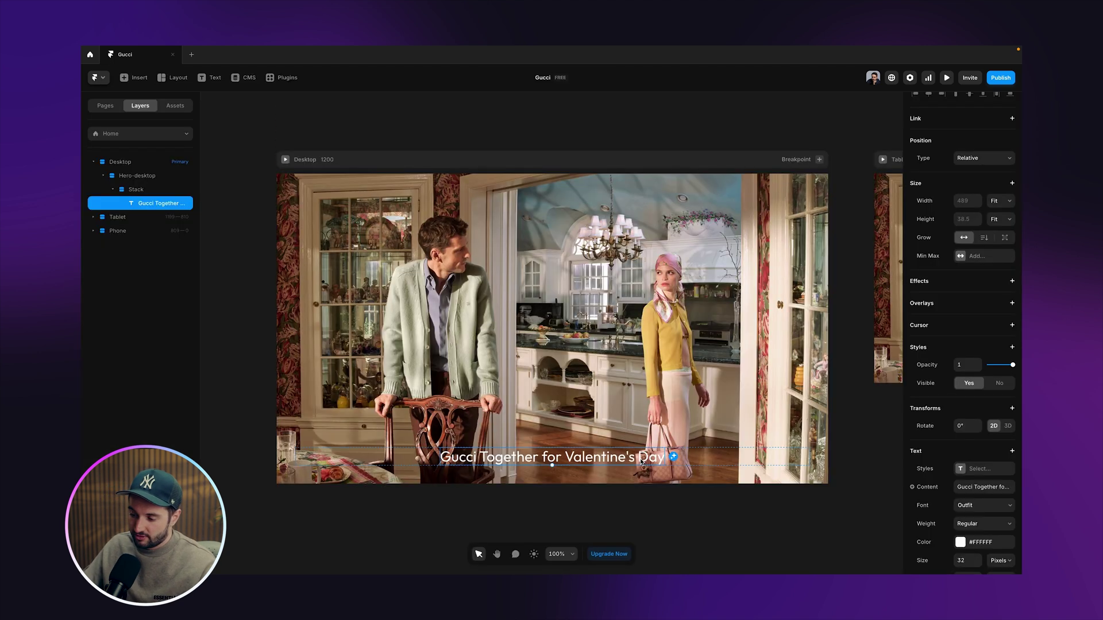
Step: Duplicate the hero headline text and turn the copy into a new component named "button"
{"action": "key", "text": "super+d"}
{"action": "right_click", "coordinate": [641, 462]}
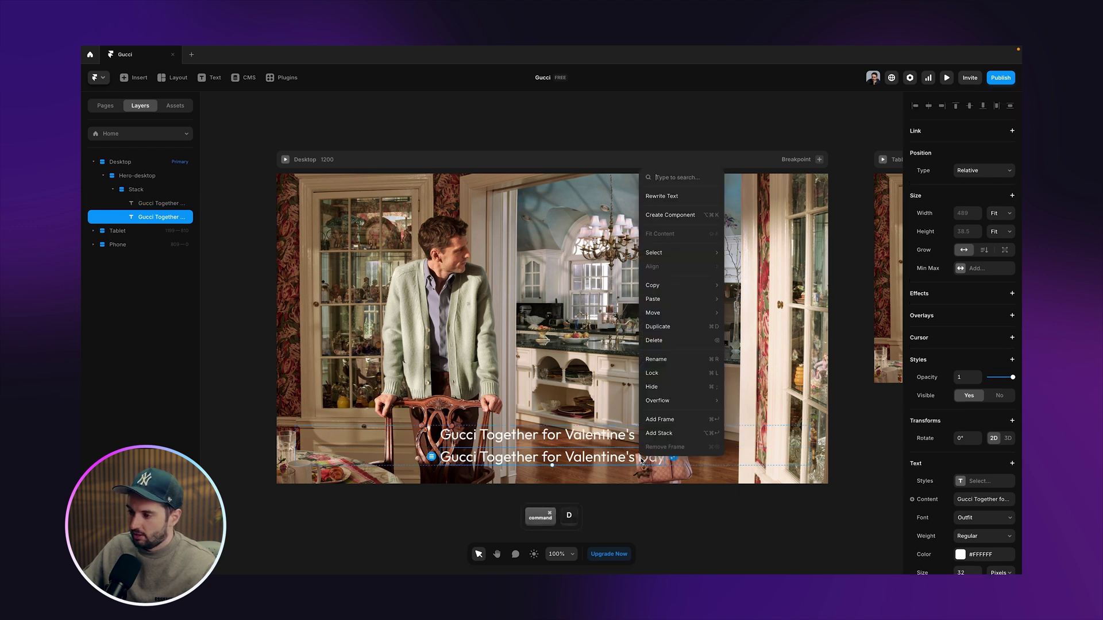
{"action": "left_click", "coordinate": [666, 216]}
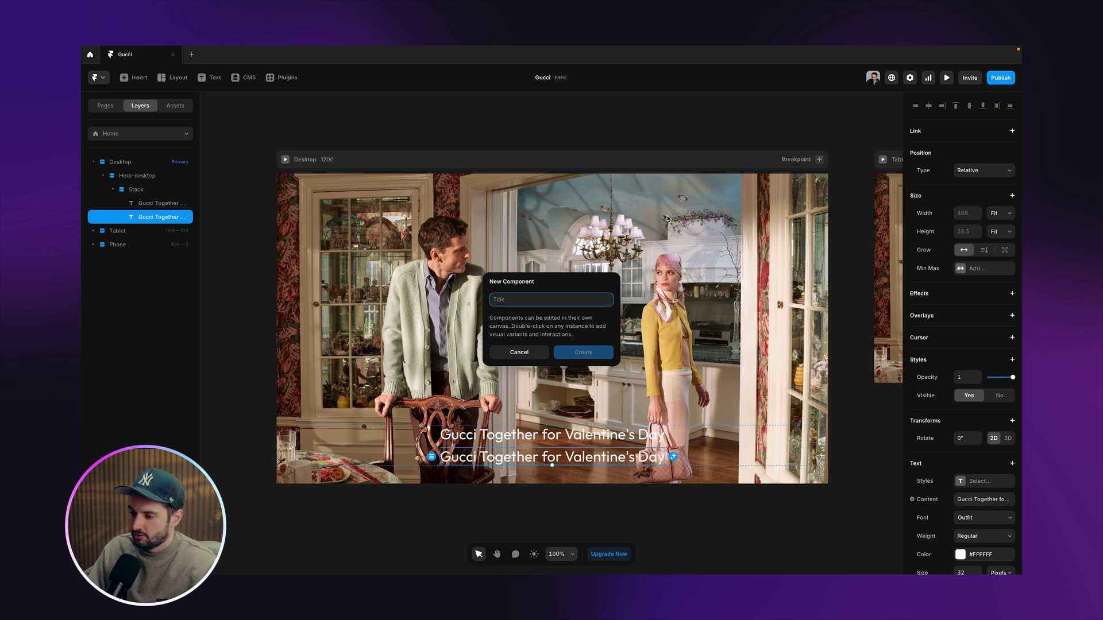
{"action": "type", "text": "button"}
{"action": "key", "text": "Return"}
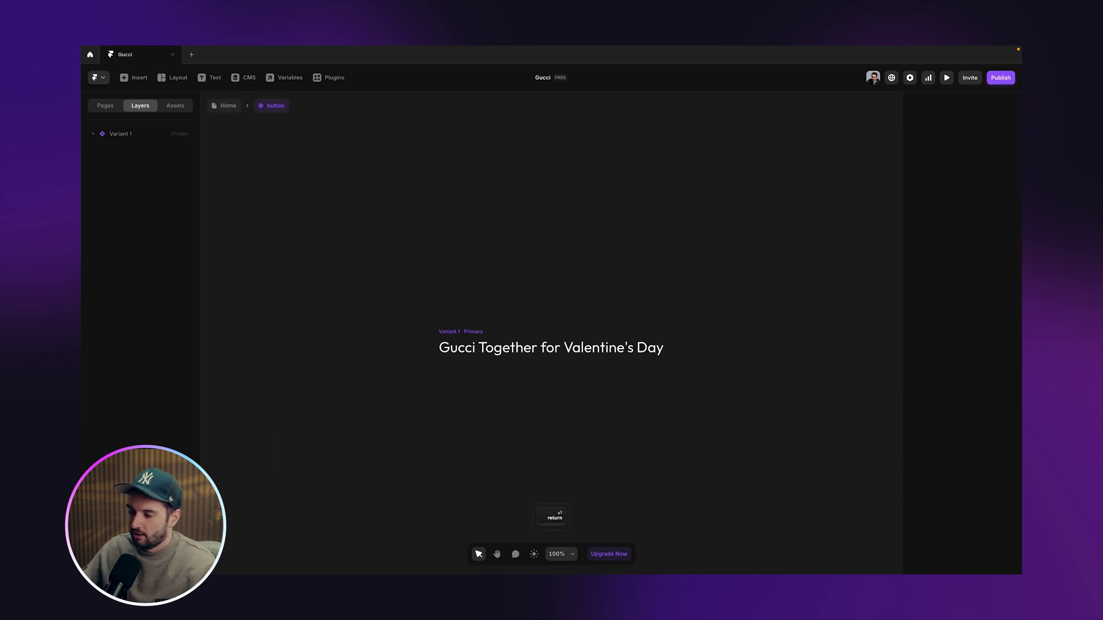
Step: Set the font size of the button component's text to 12 pixels
{"action": "left_click", "coordinate": [605, 350]}
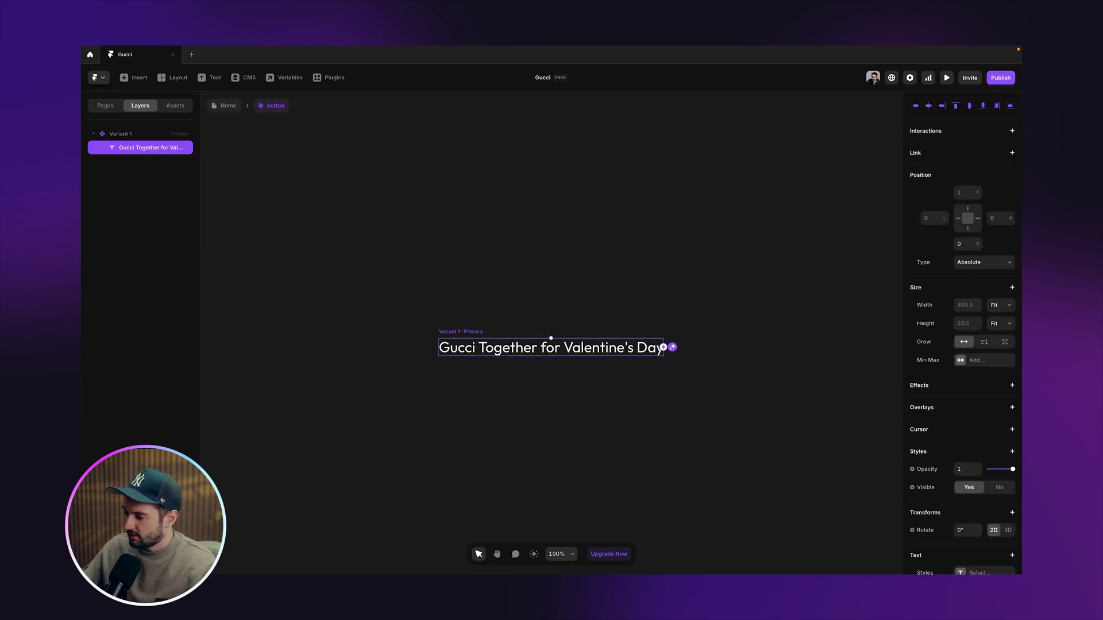
{"action": "scroll", "coordinate": [968, 508], "scroll_direction": "down", "scroll_amount": 3}
{"action": "left_click", "coordinate": [968, 477]}
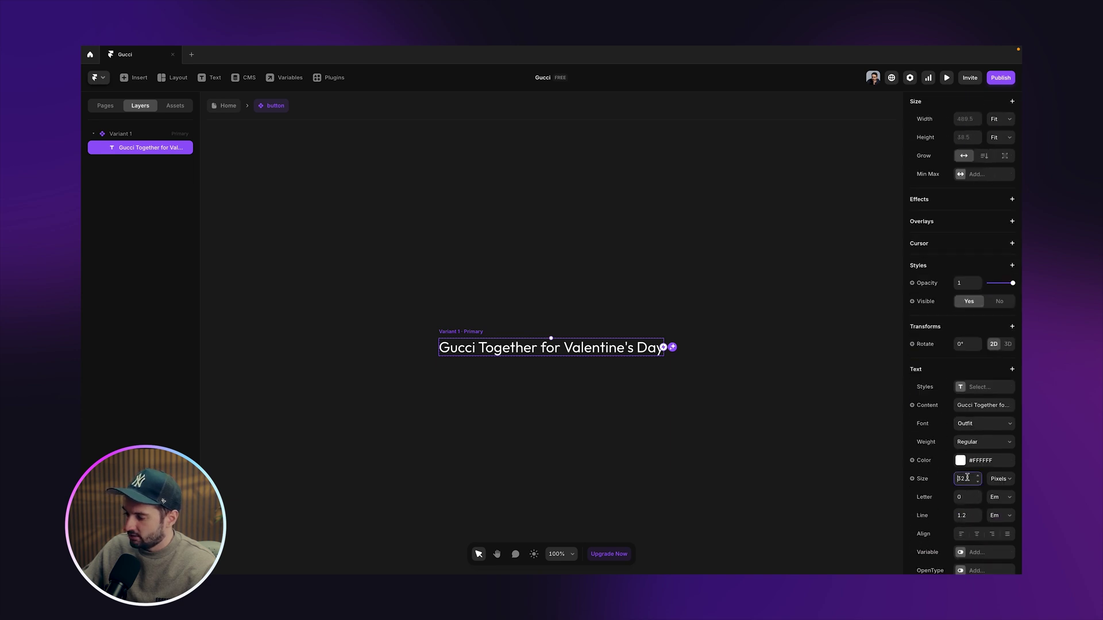
{"action": "key", "text": "super+a"}
{"action": "type", "text": "12"}
{"action": "key", "text": "Return"}
Step: Add an Uppercase transform to the button text and set its weight to Medium
{"action": "scroll", "coordinate": [968, 478], "scroll_direction": "down", "scroll_amount": 2}
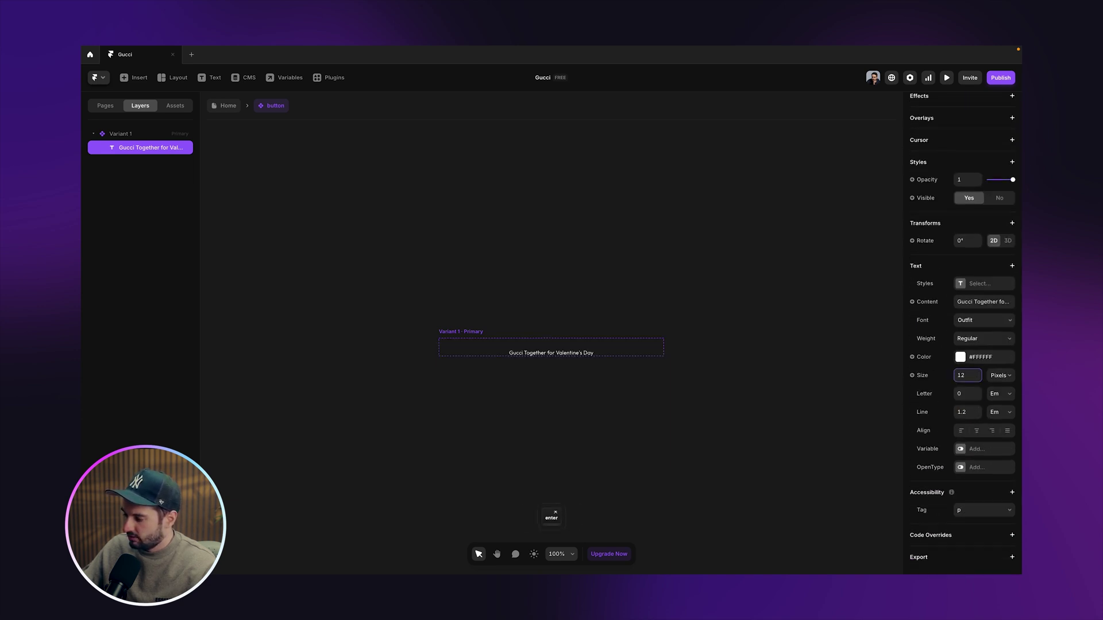
{"action": "left_click", "coordinate": [1012, 265]}
{"action": "left_click", "coordinate": [980, 320]}
{"action": "left_click", "coordinate": [991, 486]}
{"action": "left_click", "coordinate": [988, 497]}
{"action": "scroll", "coordinate": [981, 361], "scroll_direction": "up", "scroll_amount": 1}
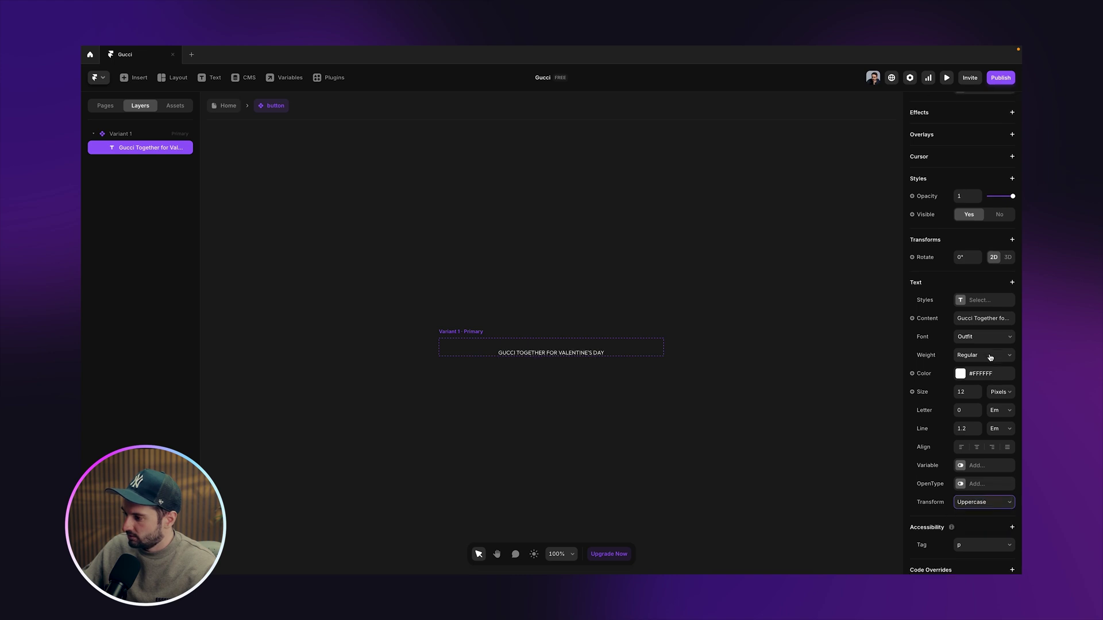
{"action": "left_click", "coordinate": [982, 360]}
{"action": "left_click", "coordinate": [980, 373]}
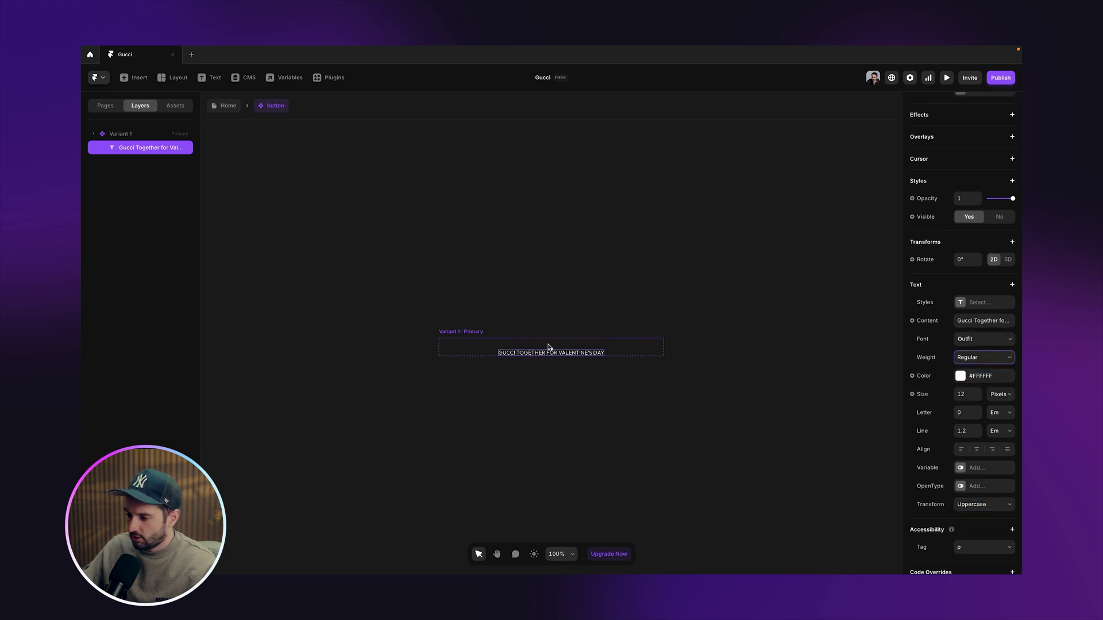
Step: Add a stack layout to the button component's primary variant
{"action": "left_click", "coordinate": [593, 374]}
{"action": "left_click_drag", "start_coordinate": [520, 352], "coordinate": [468, 339]}
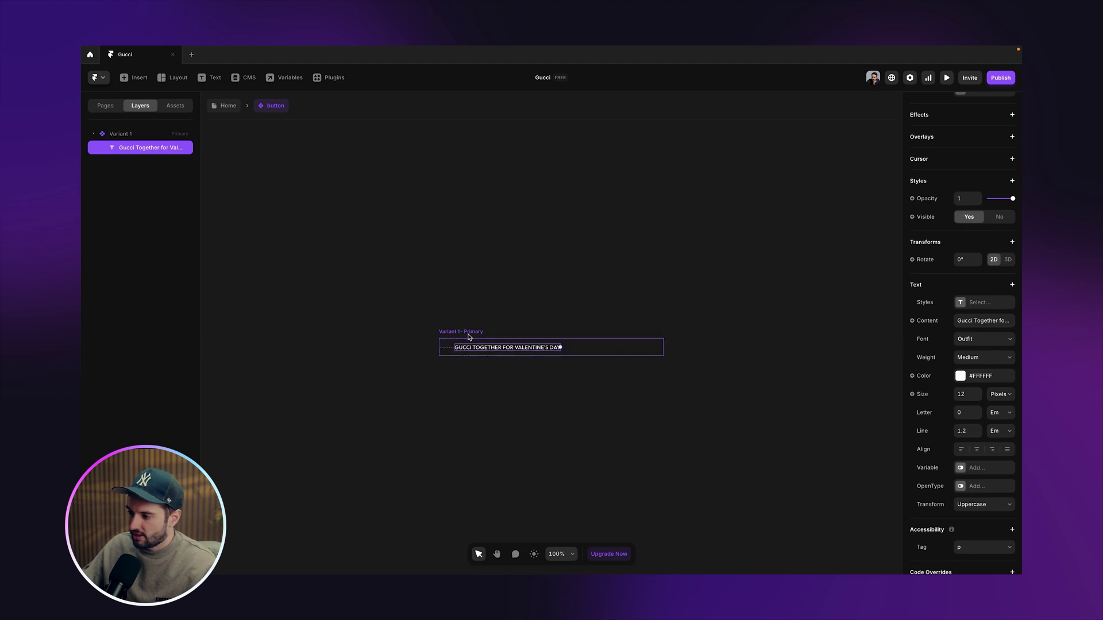
{"action": "left_click", "coordinate": [468, 339]}
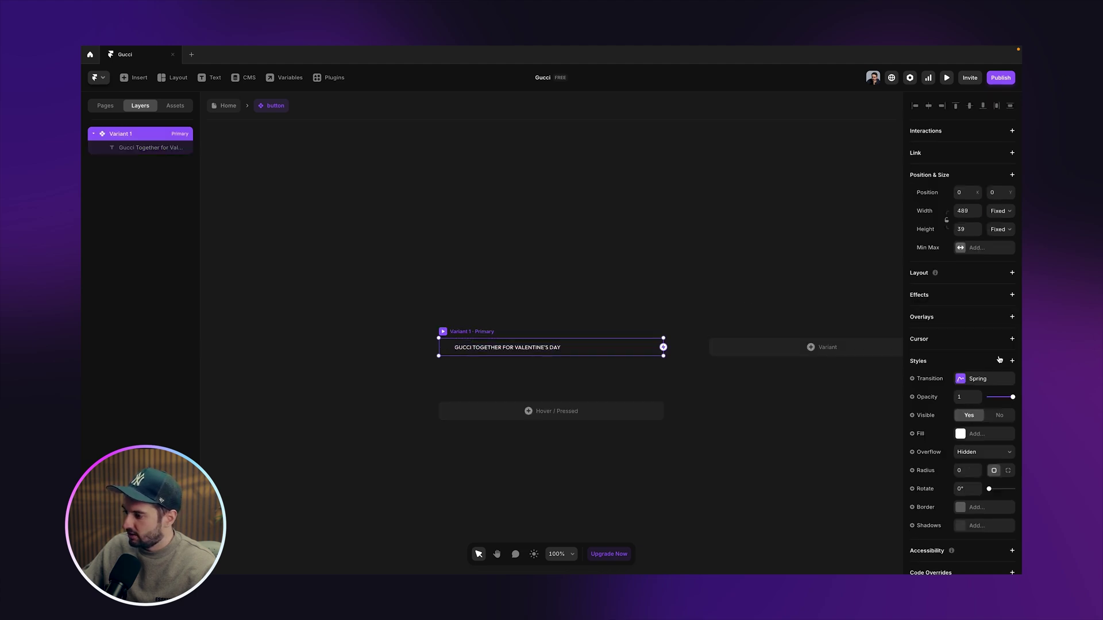
{"action": "left_click", "coordinate": [1013, 273]}
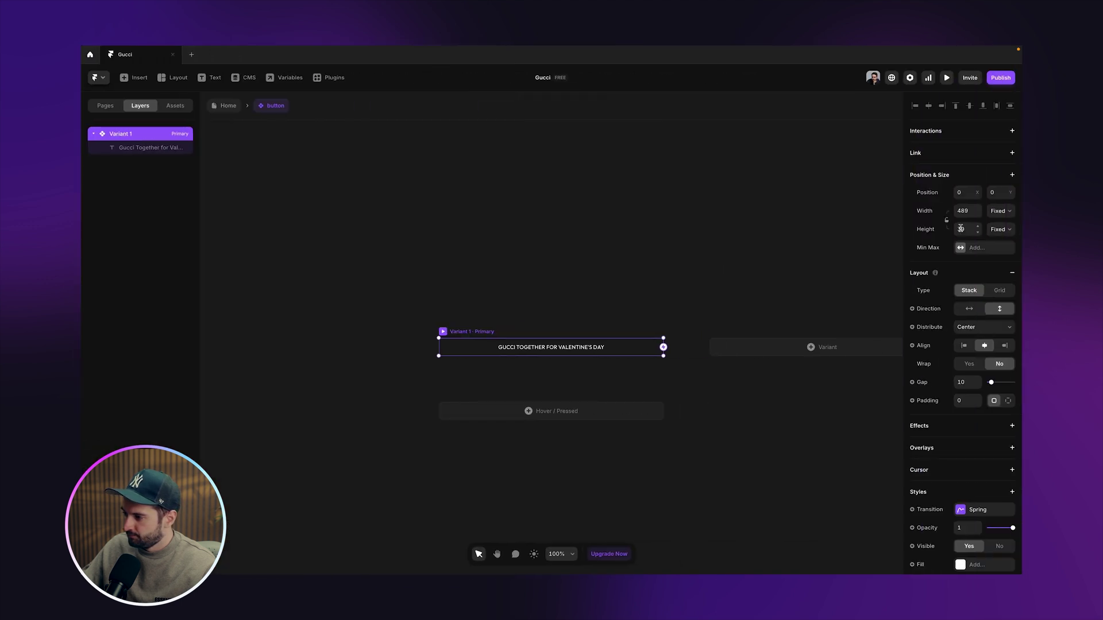
Step: Set the primary variant's height to 48 and its width to Fit Content
{"action": "left_click", "coordinate": [977, 229]}
{"action": "type", "text": "48"}
{"action": "key", "text": "Return"}
{"action": "left_click", "coordinate": [991, 214]}
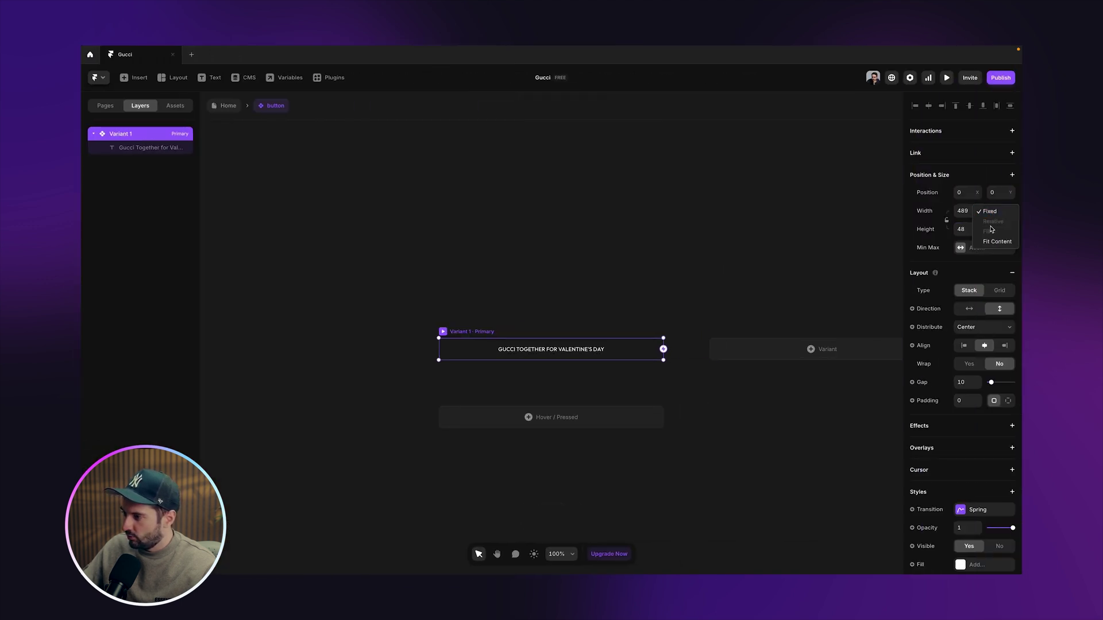
{"action": "left_click", "coordinate": [991, 242]}
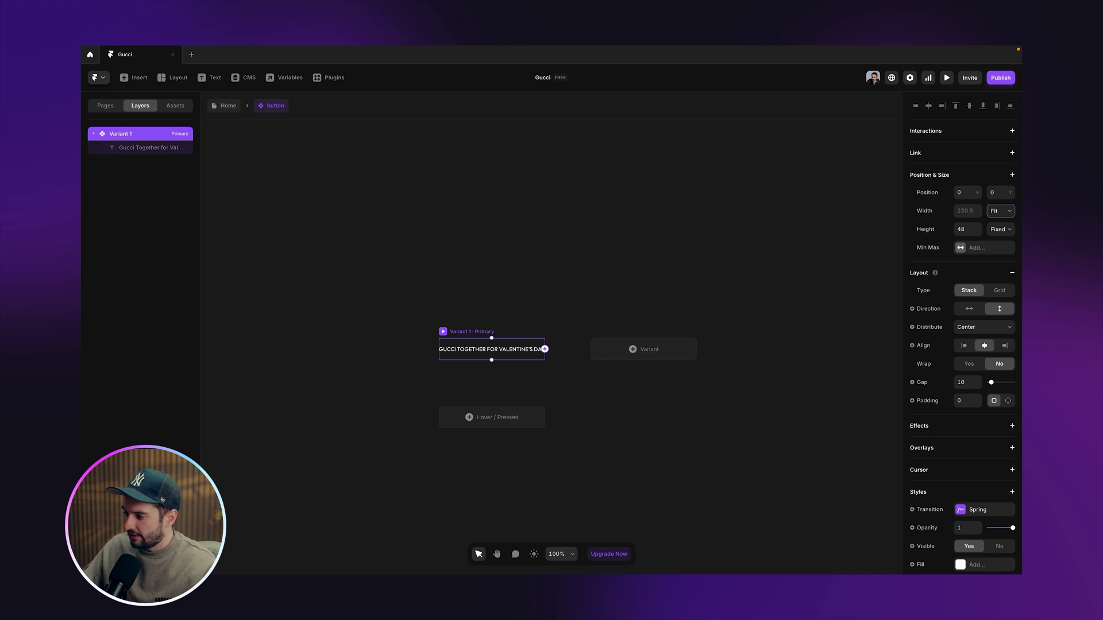
Step: Give the primary variant individual padding of 24 on its left and right sides
{"action": "left_click", "coordinate": [1009, 402]}
{"action": "key", "text": "Tab"}
{"action": "type", "text": "24"}
{"action": "key", "text": "Tab"}
{"action": "key", "text": "Tab"}
{"action": "type", "text": "24"}
{"action": "key", "text": "Return"}
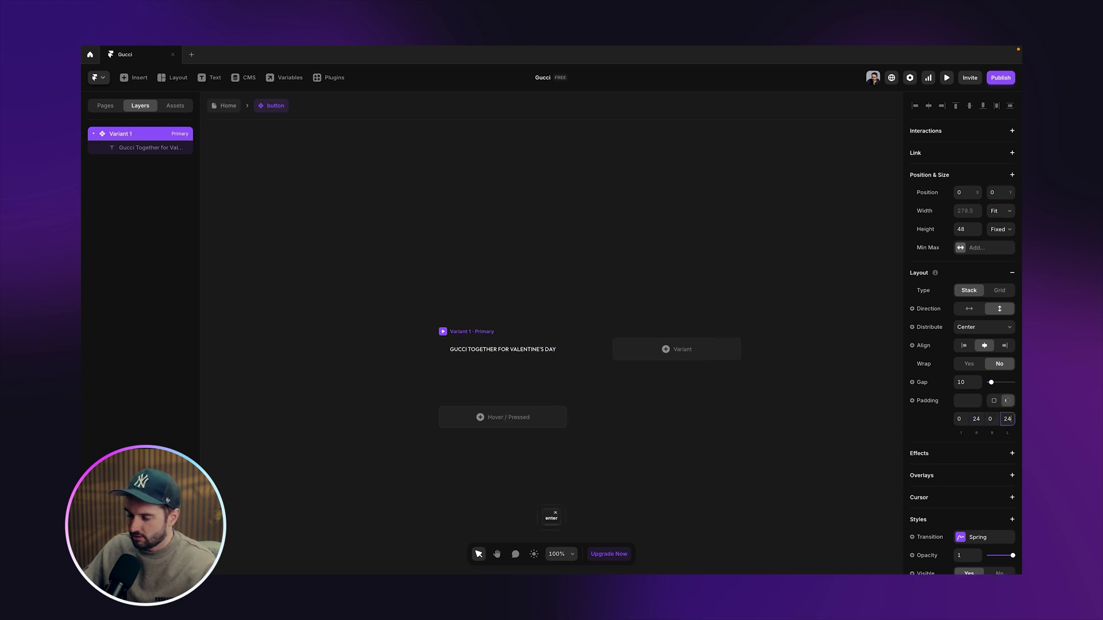
Step: Switch to the Gucci website in the browser, inspect the For Him button's styles and copy its background color
{"action": "scroll", "coordinate": [992, 468], "scroll_direction": "down", "scroll_amount": 3}
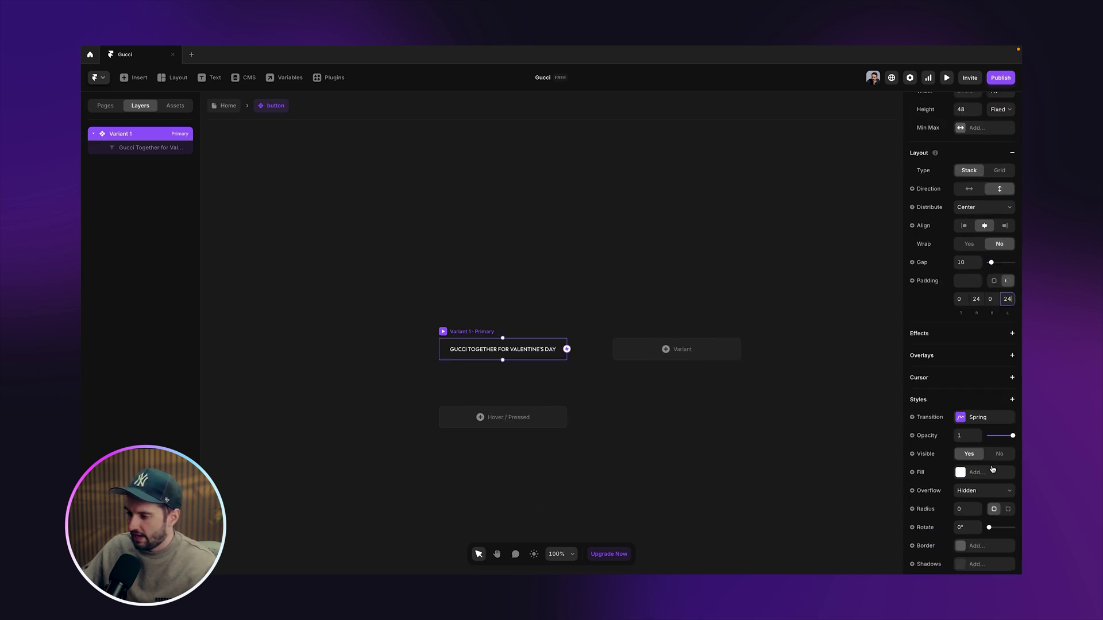
{"action": "key", "text": "ctrl+Left"}
{"action": "key", "text": "super+shift+c"}
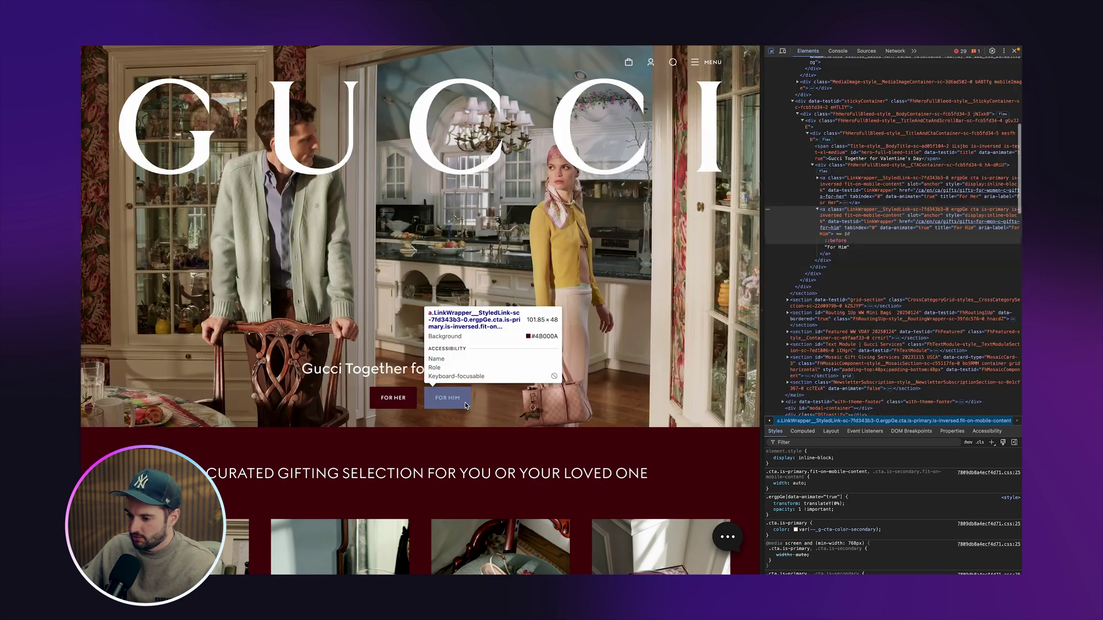
{"action": "left_click", "coordinate": [464, 402]}
{"action": "scroll", "coordinate": [881, 509], "scroll_direction": "down", "scroll_amount": 10}
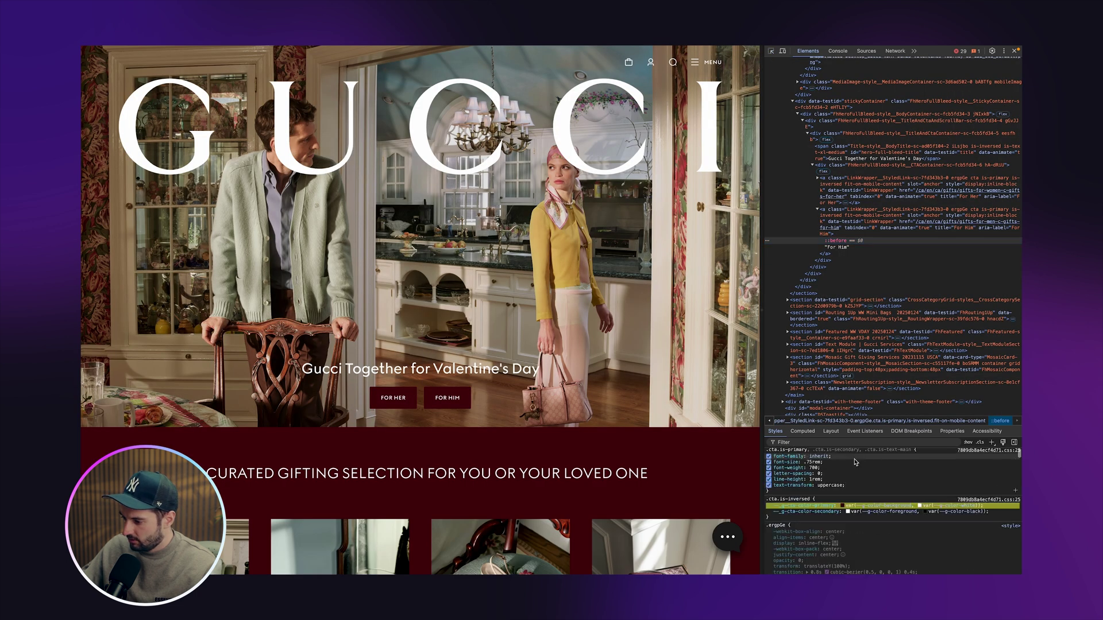
{"action": "key", "text": "super+c"}
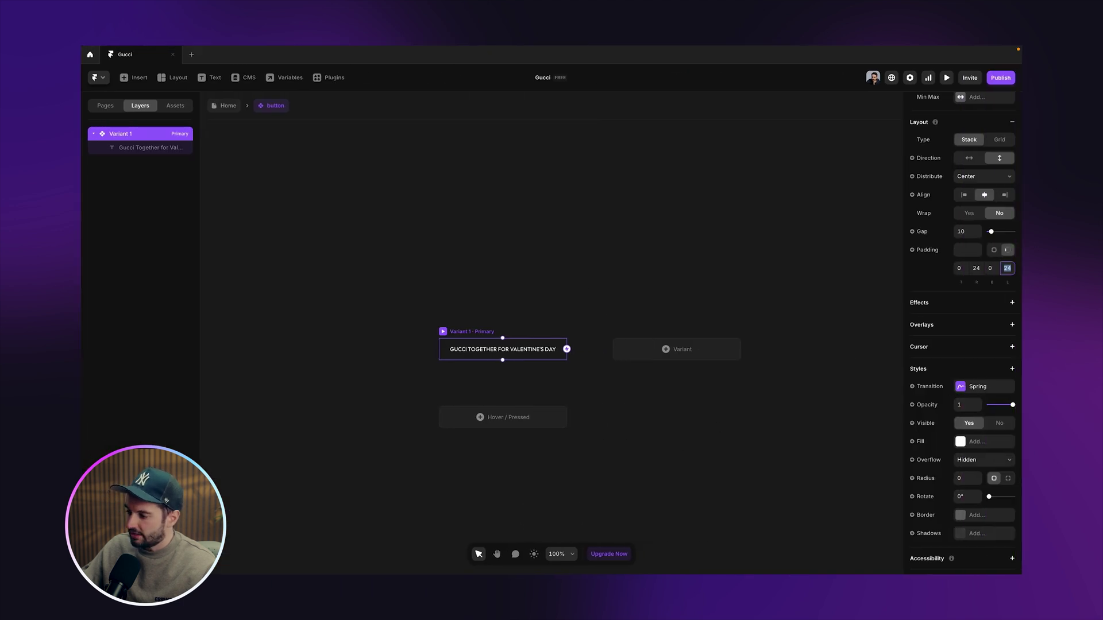
Step: Draw a frame about 198 by 29 inside the button's primary variant
{"action": "key", "text": "super+equal"}
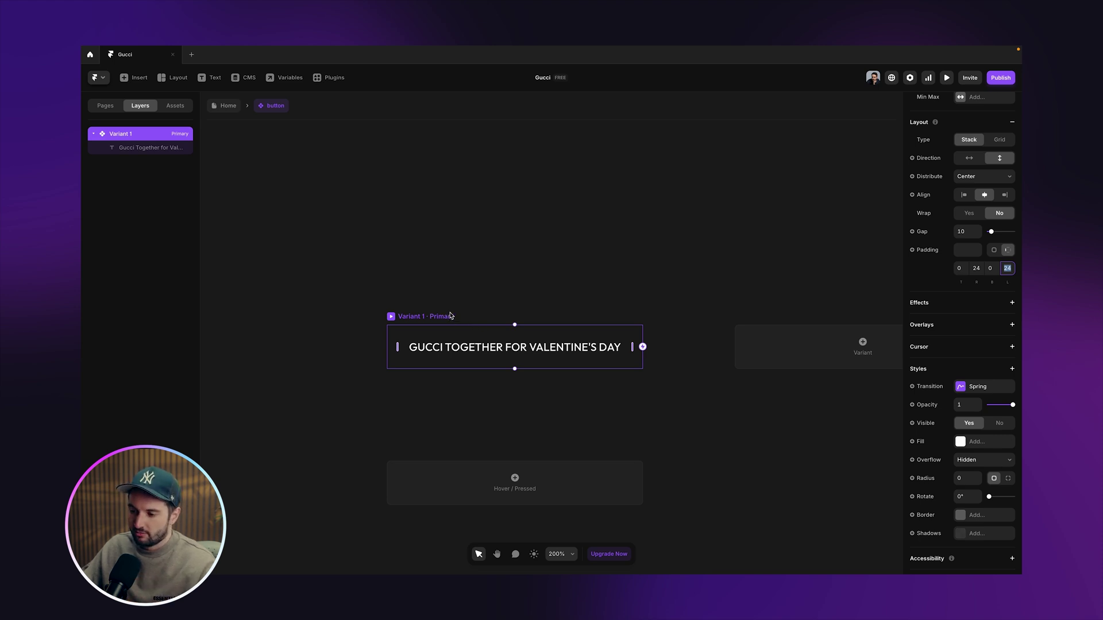
{"action": "mouse_move", "coordinate": [434, 334]}
{"action": "left_mouse_down"}
{"action": "mouse_move", "coordinate": [493, 345]}
{"action": "mouse_move", "coordinate": [433, 314]}
{"action": "mouse_move", "coordinate": [607, 341]}
{"action": "left_mouse_up"}
{"action": "key", "text": "f"}
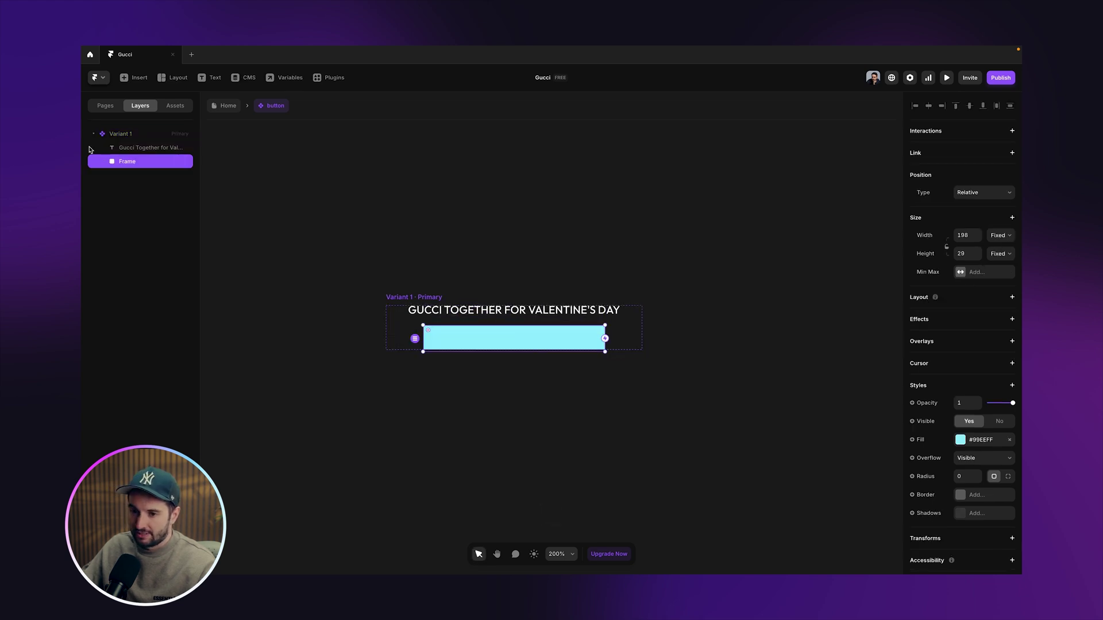
Step: Fill the new frame with #4B000A and set its position type to Absolute
{"action": "left_click", "coordinate": [960, 439]}
{"action": "type", "text": "4B000A"}
{"action": "key", "text": "Return"}
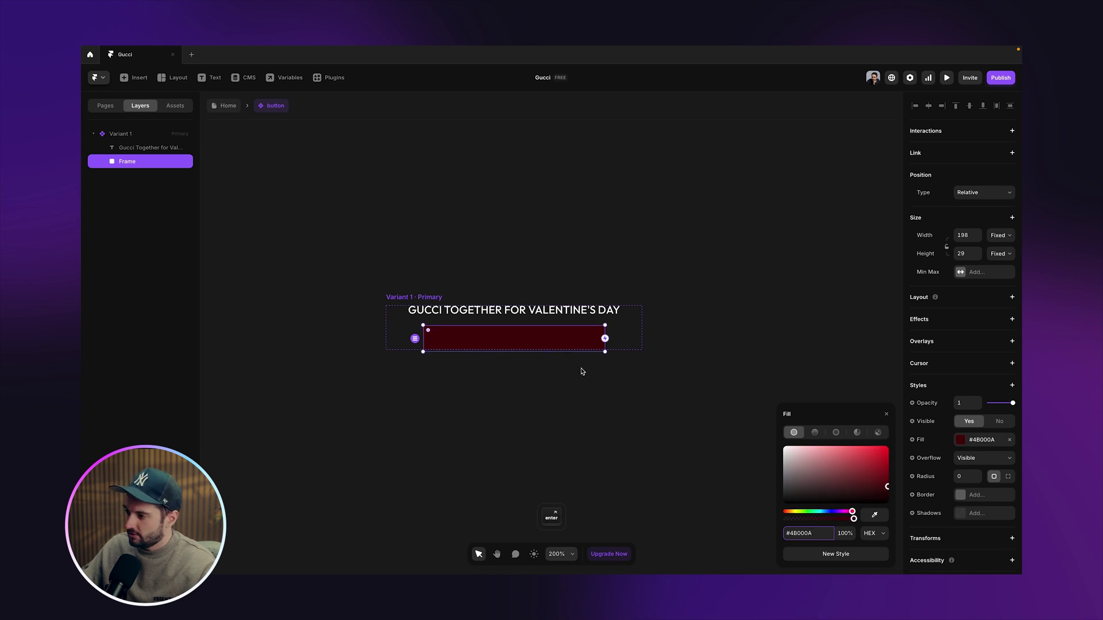
{"action": "left_click", "coordinate": [979, 198]}
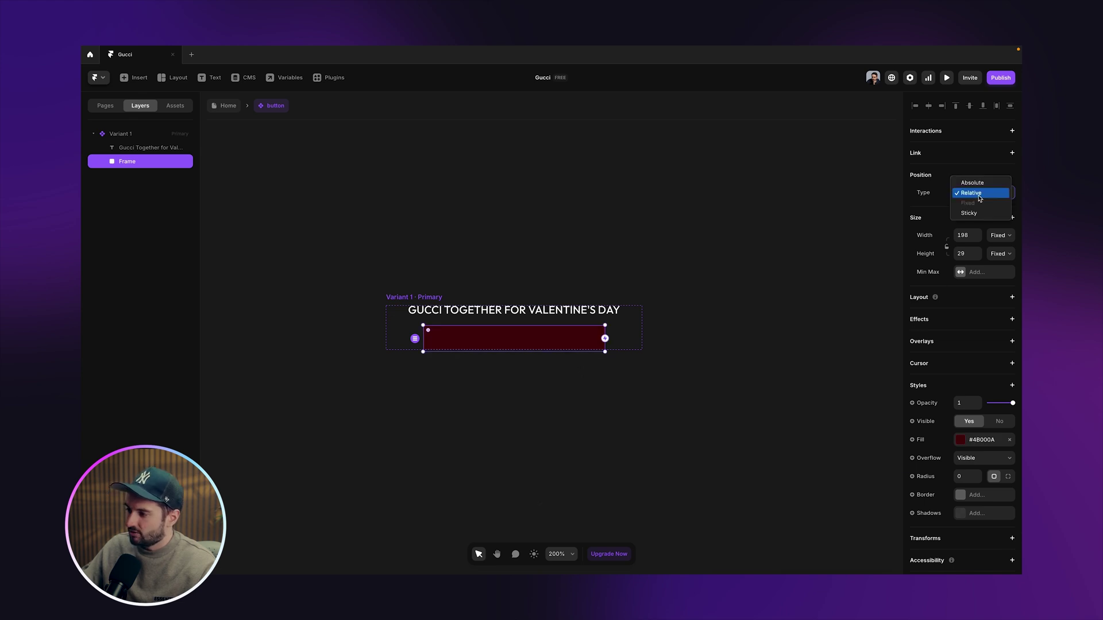
{"action": "left_click", "coordinate": [972, 180]}
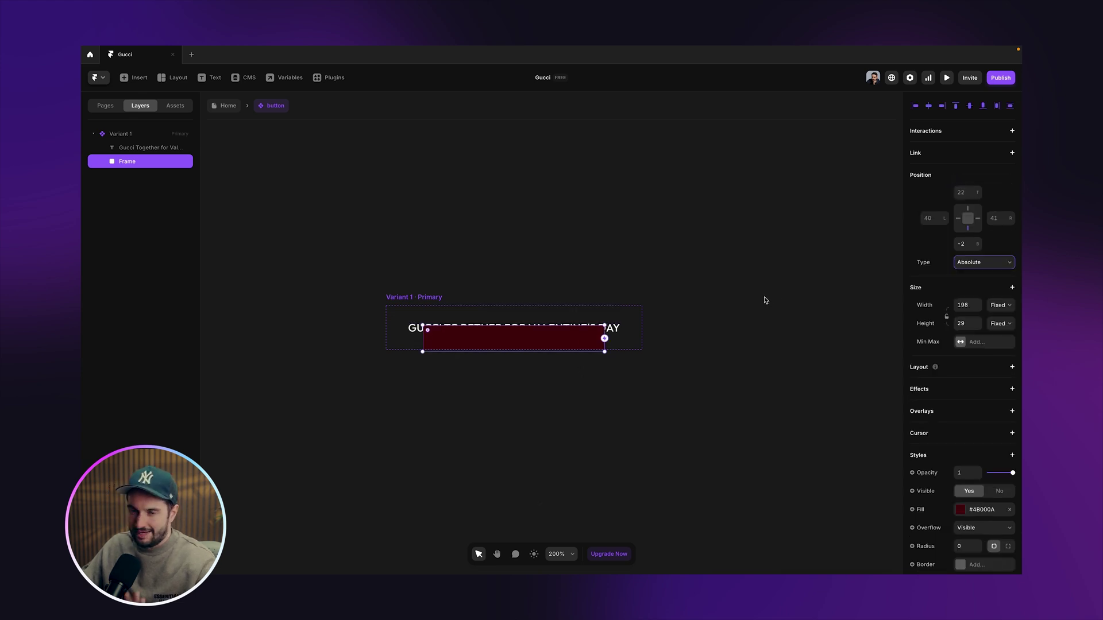
Step: Center the frame vertically in the primary variant and set its width and height to 100% relative
{"action": "left_click", "coordinate": [972, 109]}
{"action": "left_click", "coordinate": [997, 311]}
{"action": "left_click", "coordinate": [993, 316]}
{"action": "left_click", "coordinate": [1000, 324]}
{"action": "left_click", "coordinate": [992, 335]}
{"action": "left_click", "coordinate": [965, 305]}
{"action": "type", "text": "100"}
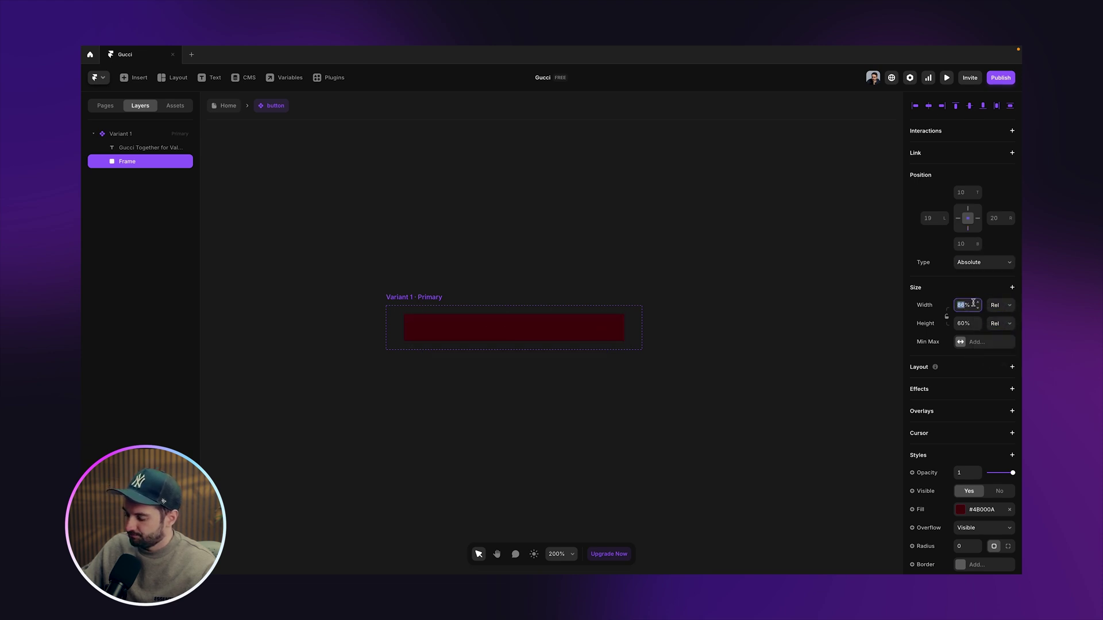
{"action": "key", "text": "Tab"}
{"action": "key", "text": "Tab"}
{"action": "type", "text": "100"}
{"action": "key", "text": "Return"}
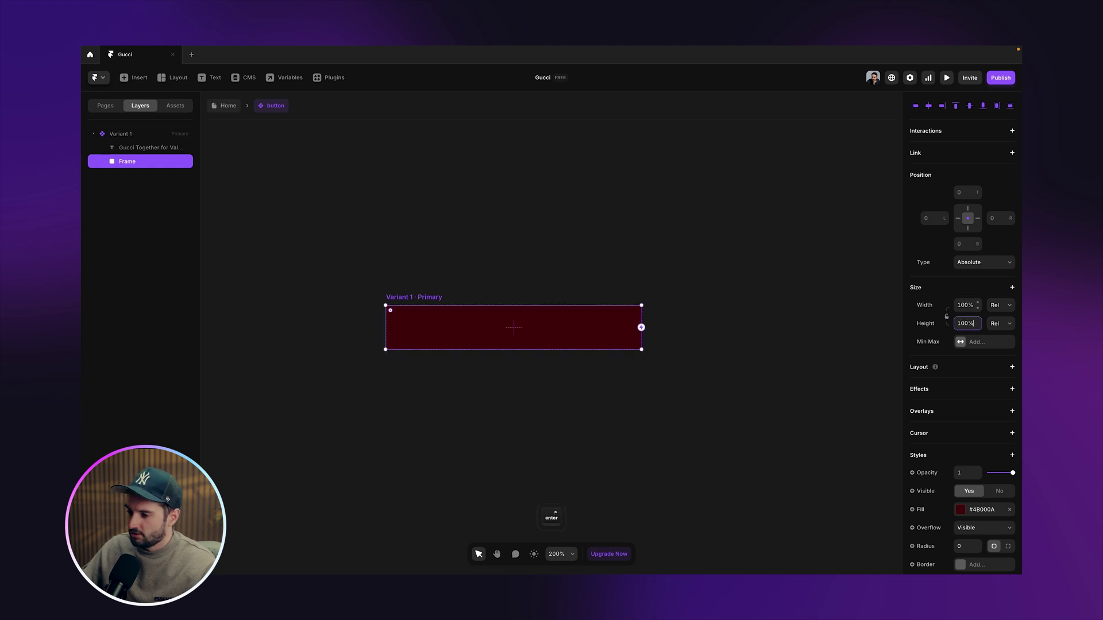
Step: Rename the frame as BG and set its Z index to 0
{"action": "double_click", "coordinate": [133, 163]}
{"action": "type", "text": "BG"}
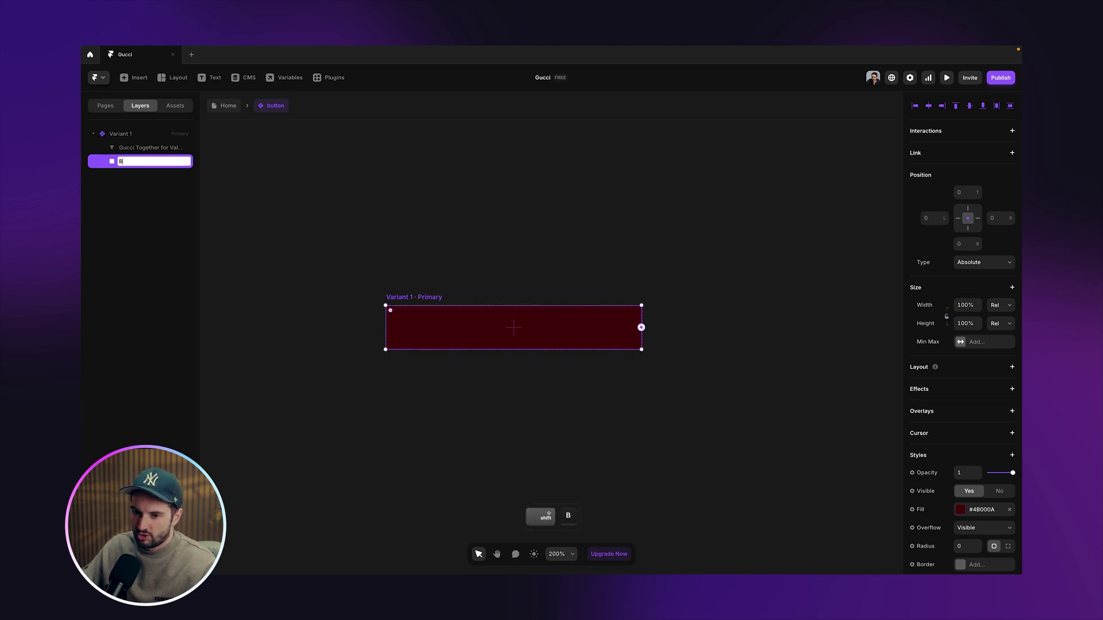
{"action": "key", "text": "Return"}
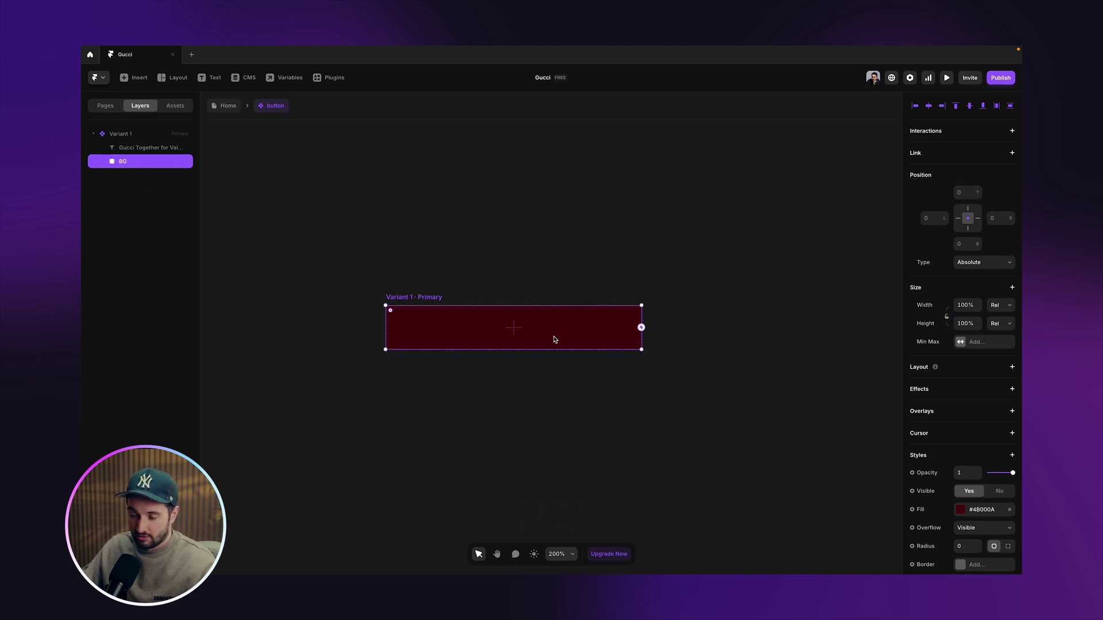
{"action": "scroll", "coordinate": [1006, 448], "scroll_direction": "down", "scroll_amount": 3}
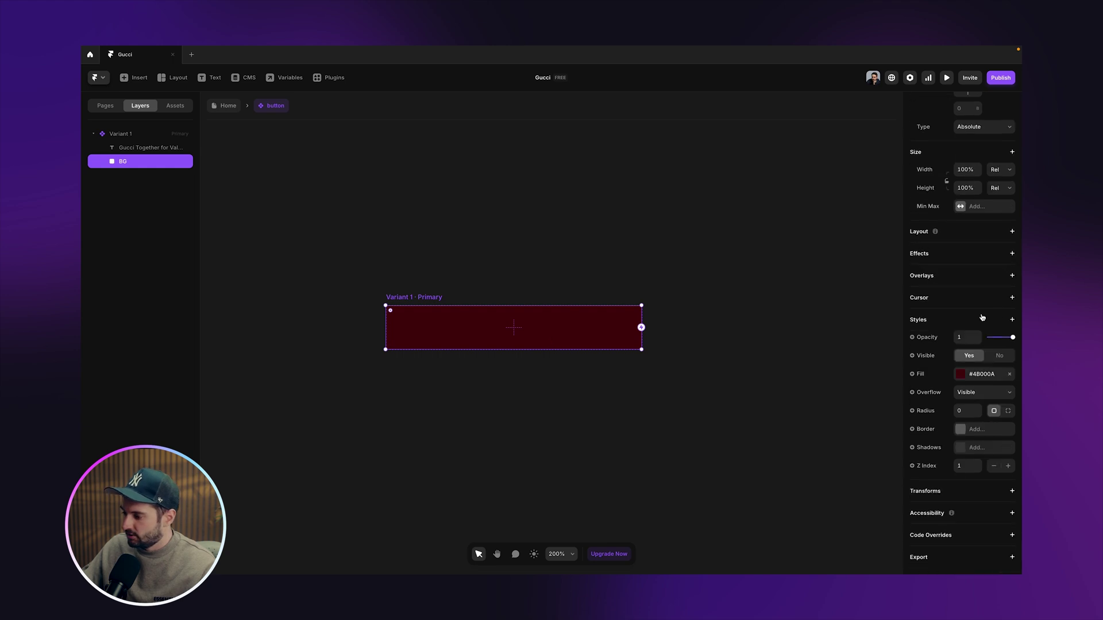
{"action": "left_click", "coordinate": [965, 466]}
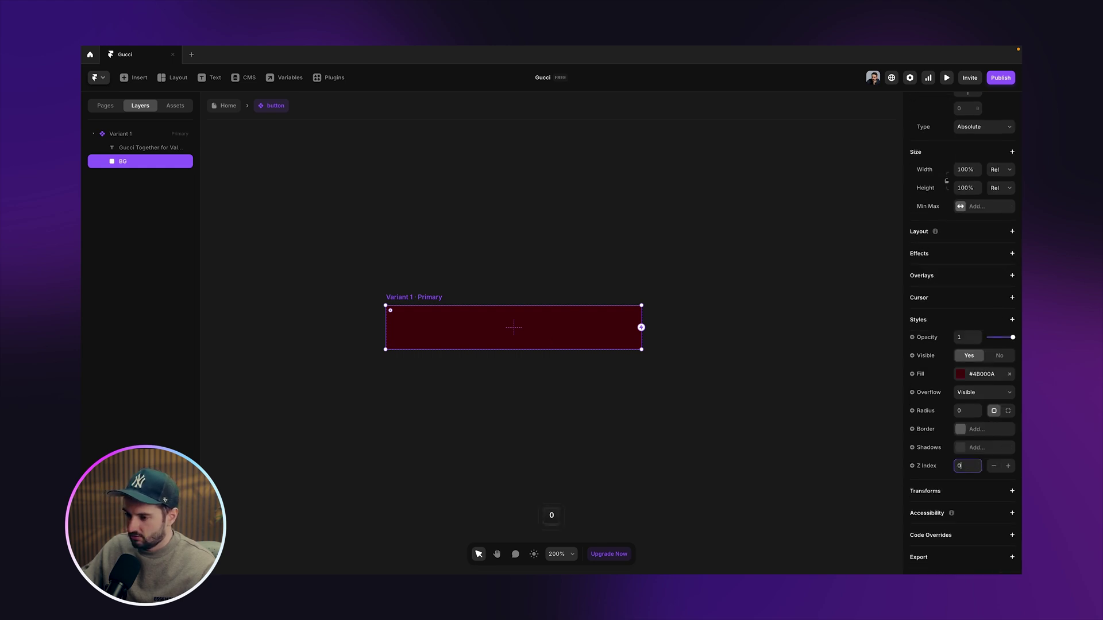
Step: Add a Z Index style to the button's text layer and set it to 2
{"action": "left_click", "coordinate": [160, 148]}
{"action": "left_click", "coordinate": [984, 143]}
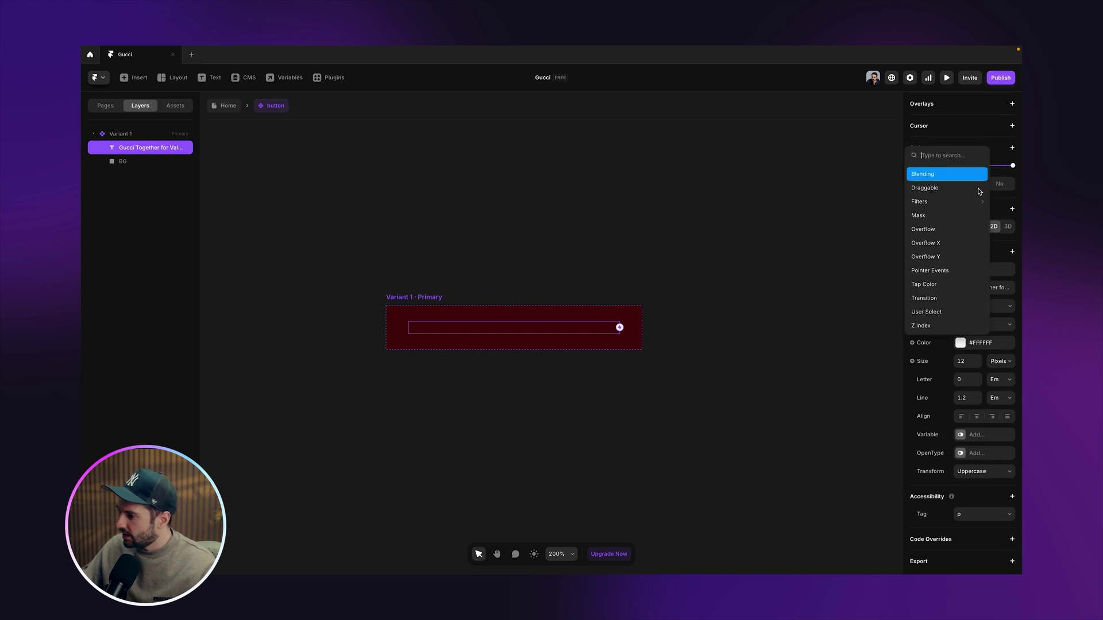
{"action": "left_click", "coordinate": [951, 324]}
{"action": "left_click", "coordinate": [968, 202]}
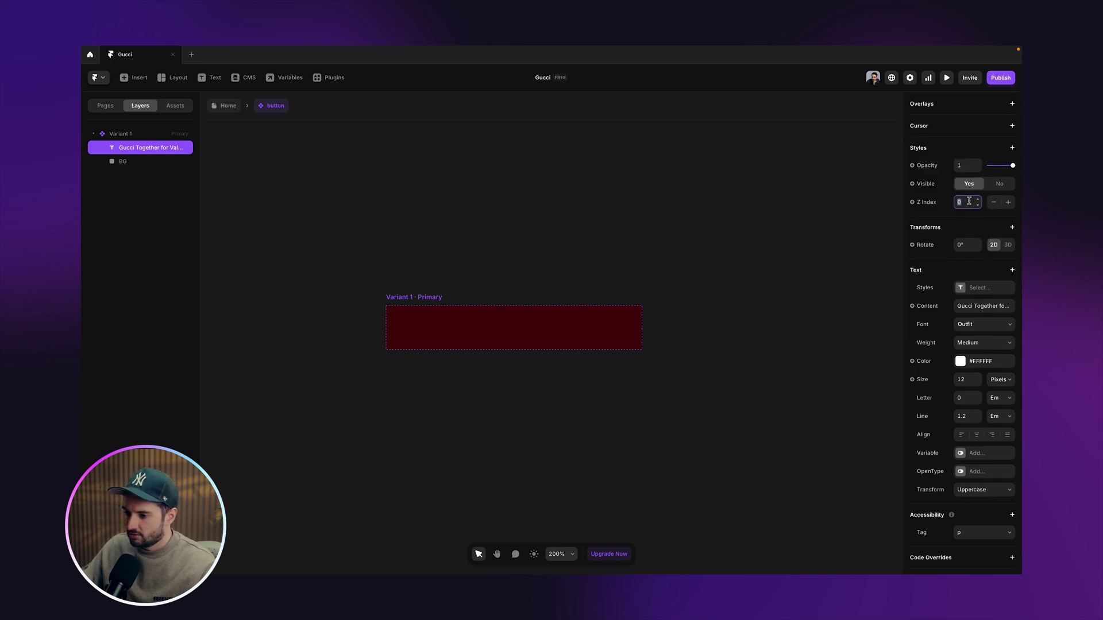
{"action": "type", "text": "2"}
{"action": "key", "text": "Return"}
{"action": "left_click", "coordinate": [652, 264]}
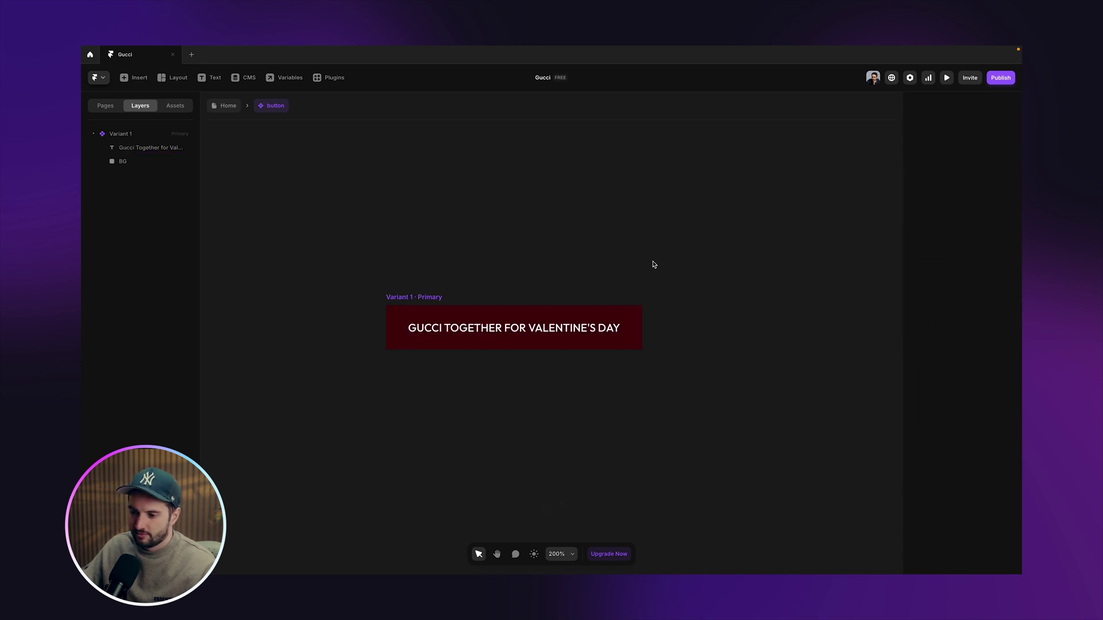
Step: Add a Hover variant to the button's primary variant
{"action": "left_click", "coordinate": [431, 299]}
{"action": "left_click", "coordinate": [587, 447]}
{"action": "left_click", "coordinate": [598, 454]}
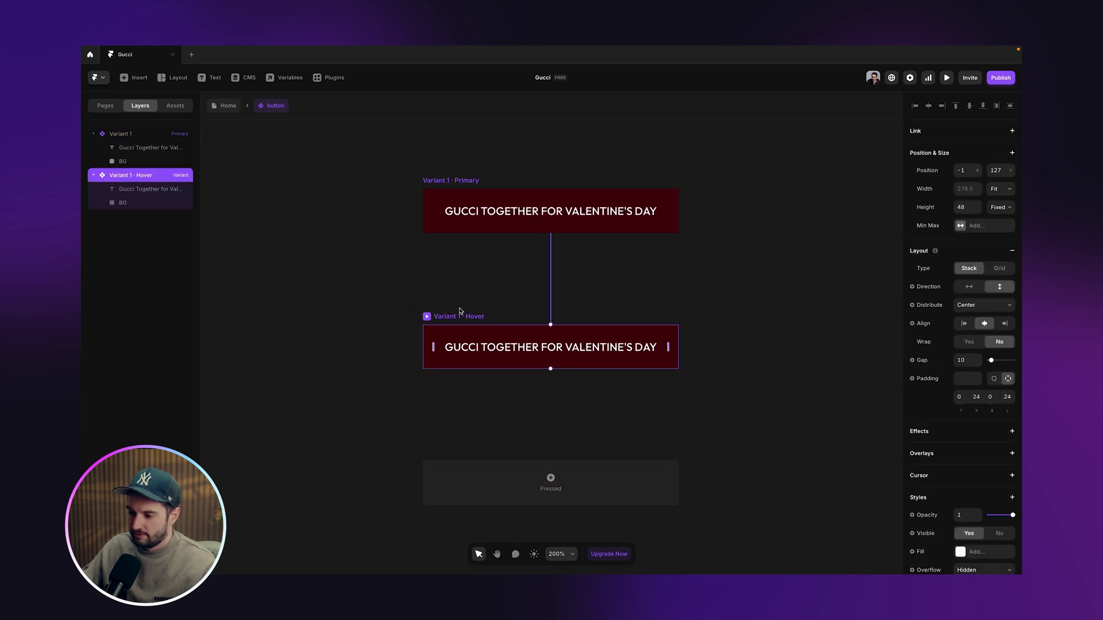
Step: Add a Scale transform to the BG layer of the Hover variant
{"action": "left_click", "coordinate": [125, 202]}
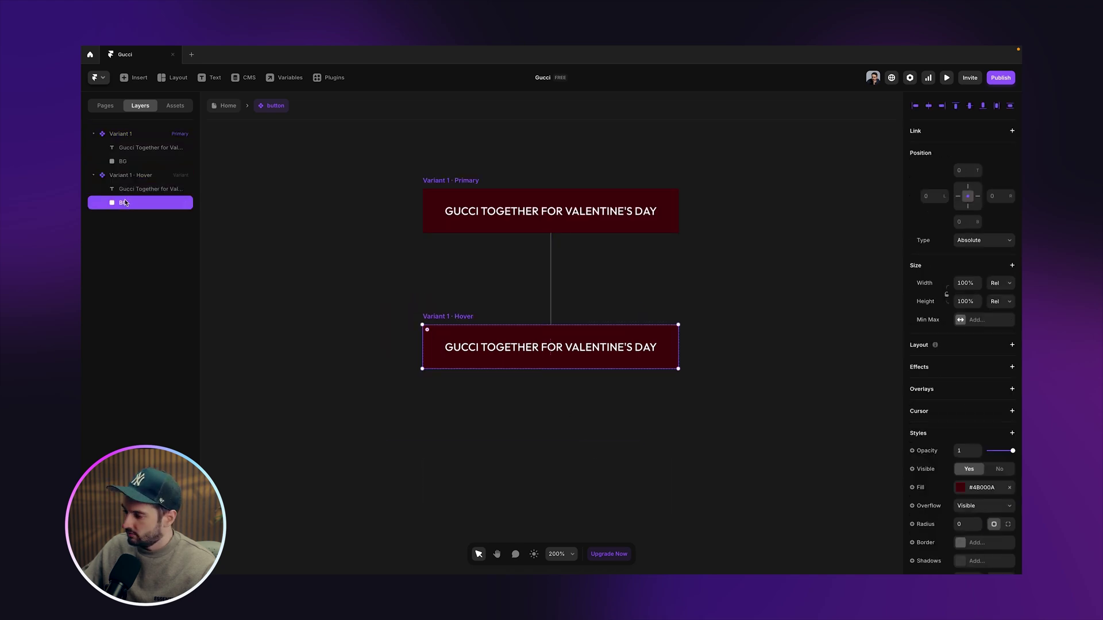
{"action": "scroll", "coordinate": [1004, 358], "scroll_direction": "down", "scroll_amount": 2}
{"action": "scroll", "coordinate": [999, 385], "scroll_direction": "down", "scroll_amount": 2}
{"action": "left_click", "coordinate": [984, 392]}
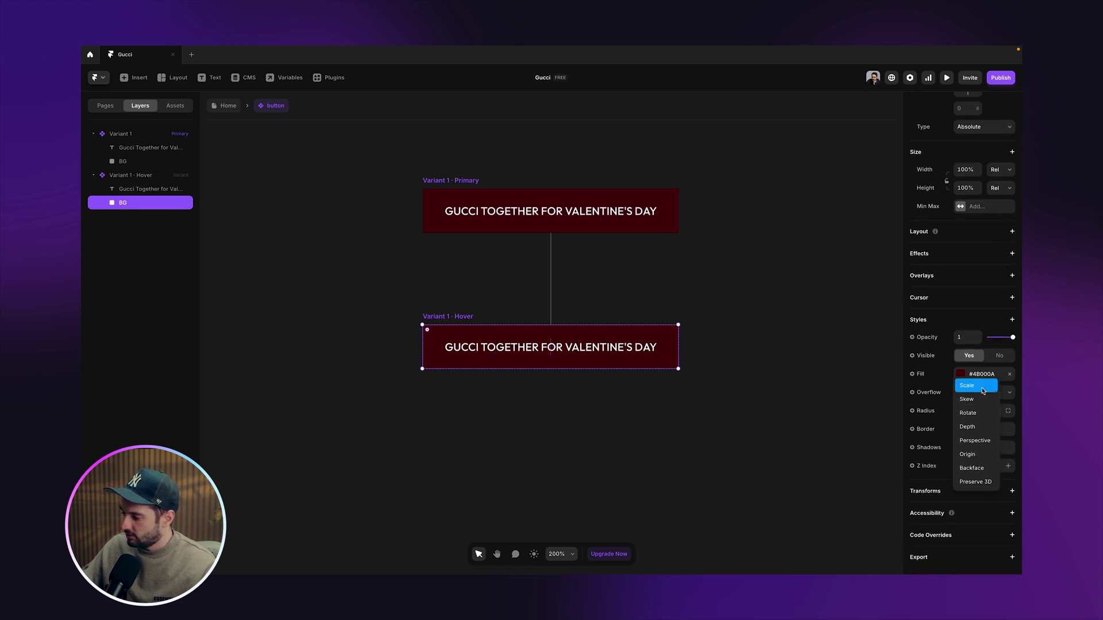
{"action": "left_click", "coordinate": [977, 381]}
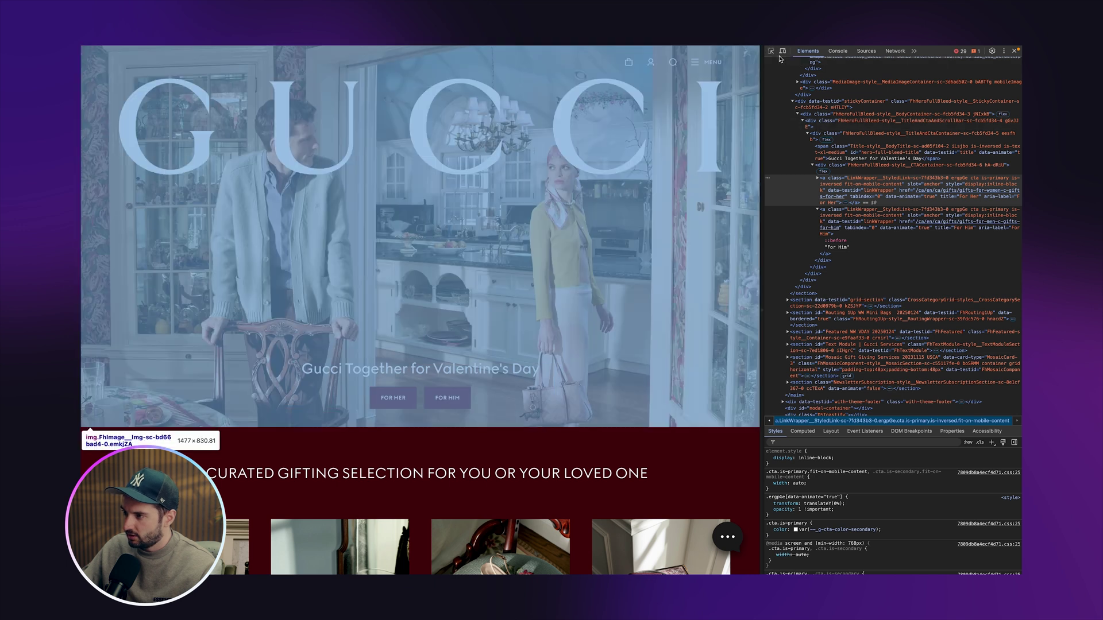
Step: Switch to the Gucci website in the browser, inspect the For Her button's link element and force its :hover state
{"action": "left_click", "coordinate": [772, 51]}
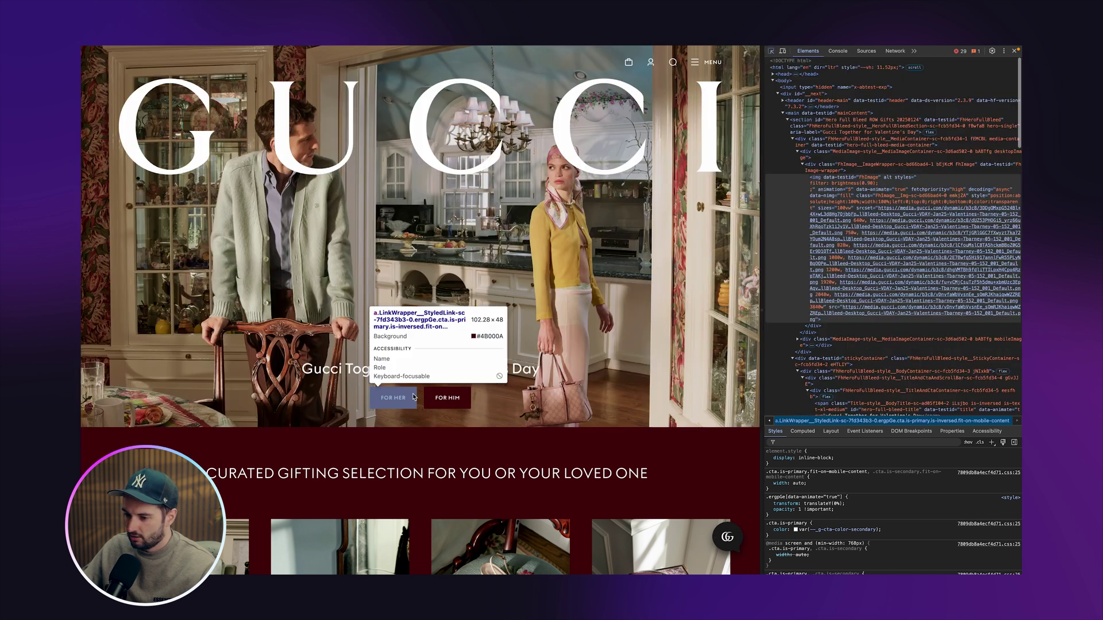
{"action": "left_click", "coordinate": [393, 397]}
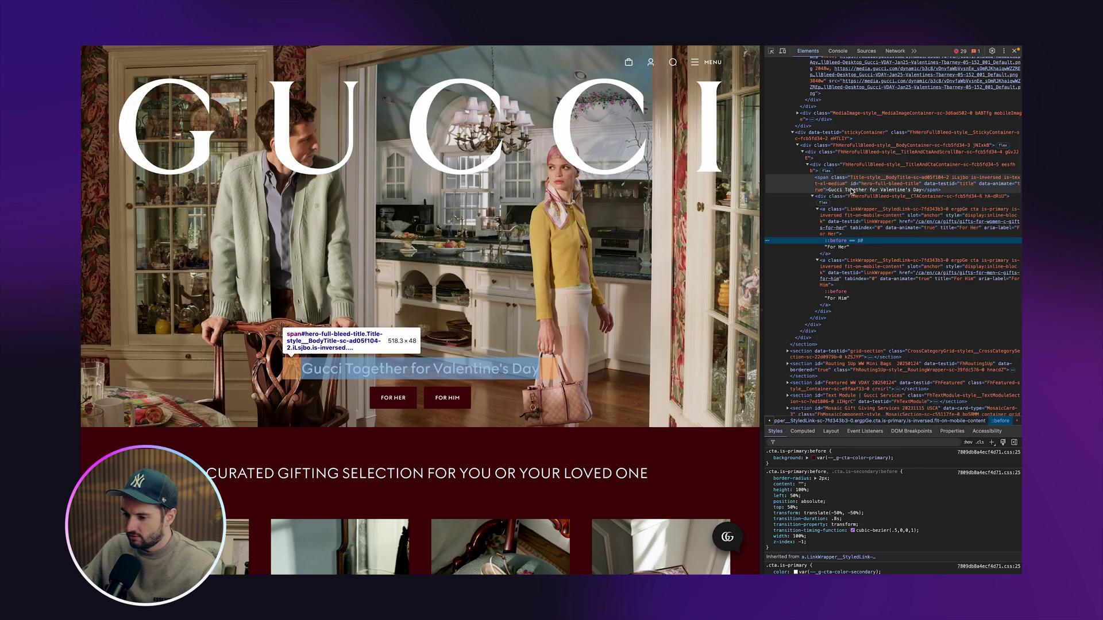
{"action": "left_click", "coordinate": [873, 221]}
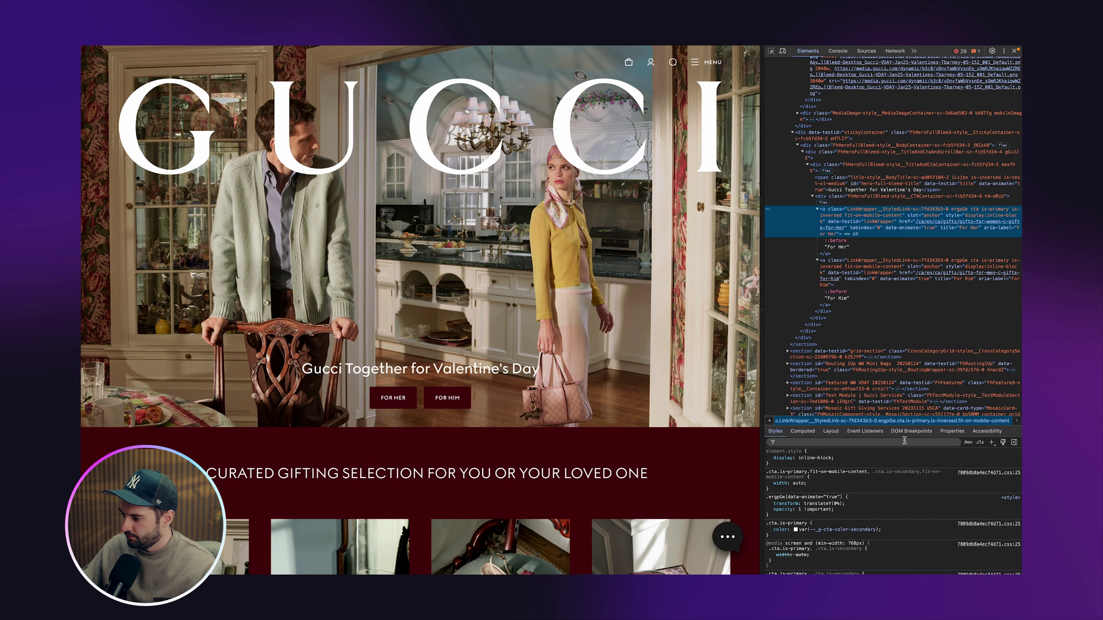
{"action": "left_click", "coordinate": [969, 443]}
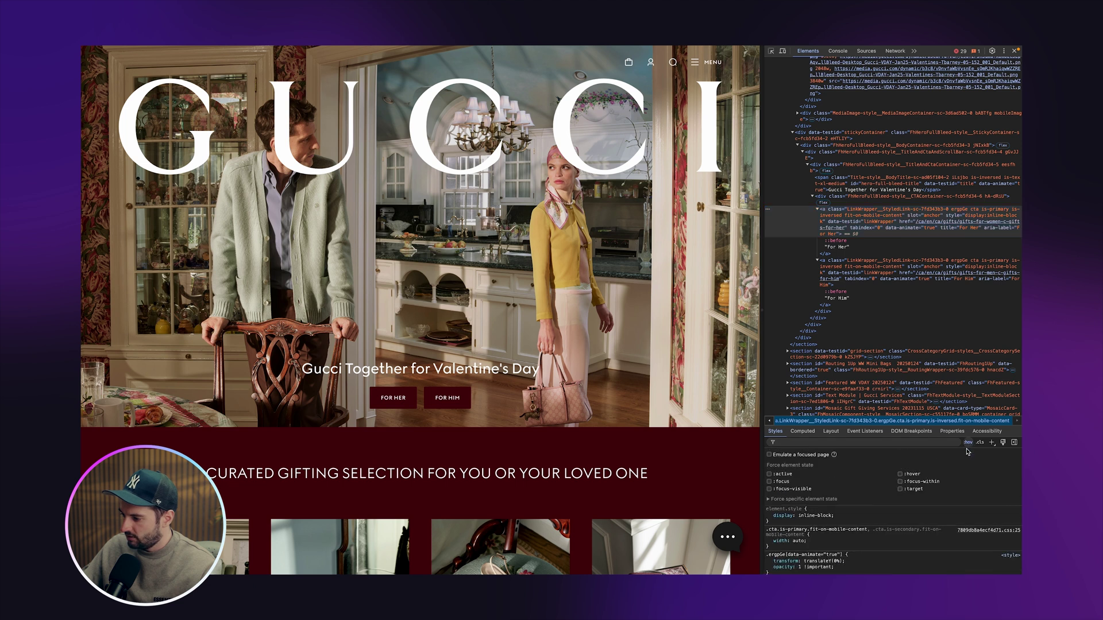
{"action": "left_click", "coordinate": [901, 474]}
Step: Filter the For Her link's styles by "scale" and read its hover transform
{"action": "scroll", "coordinate": [871, 548], "scroll_direction": "down", "scroll_amount": 2}
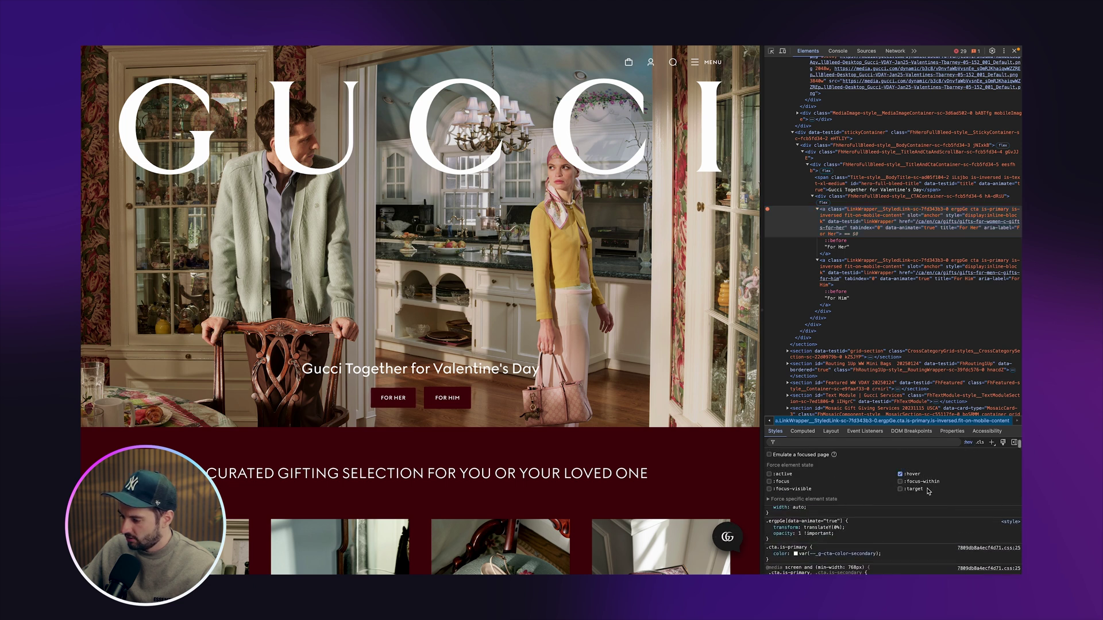
{"action": "scroll", "coordinate": [871, 548], "scroll_direction": "down", "scroll_amount": 4}
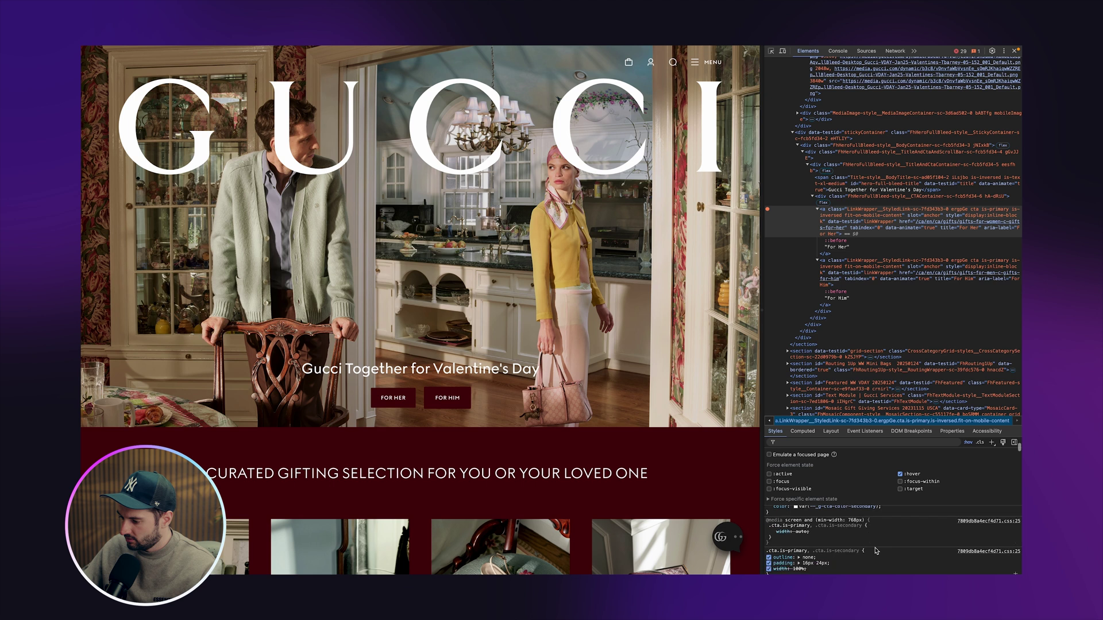
{"action": "left_click", "coordinate": [814, 443]}
{"action": "type", "text": "scale"}
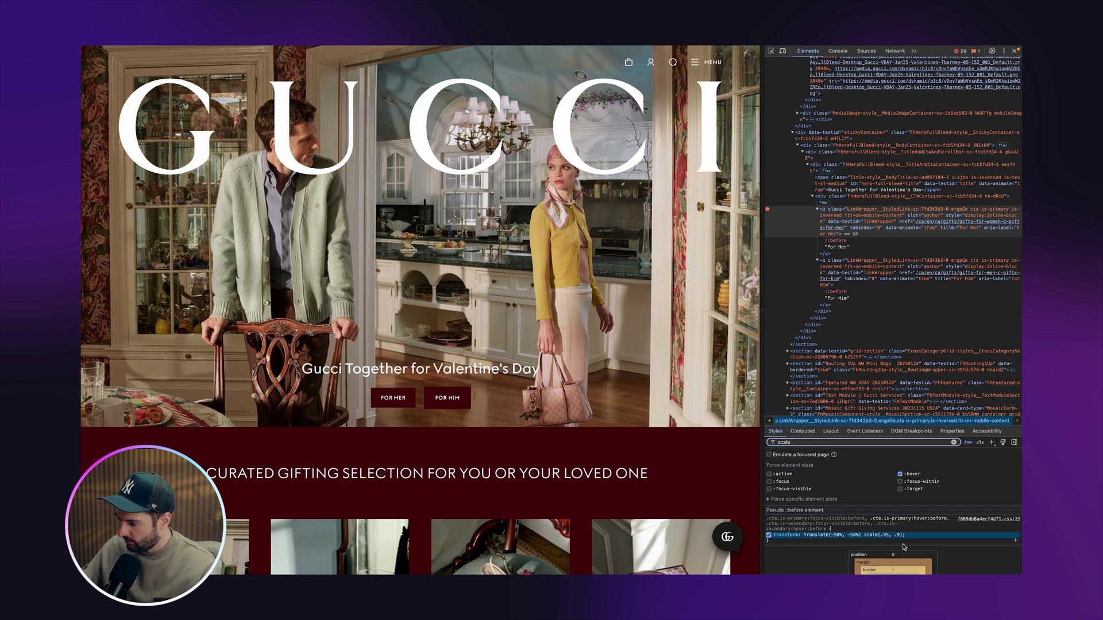
{"action": "scroll", "coordinate": [900, 537], "scroll_direction": "down", "scroll_amount": 2}
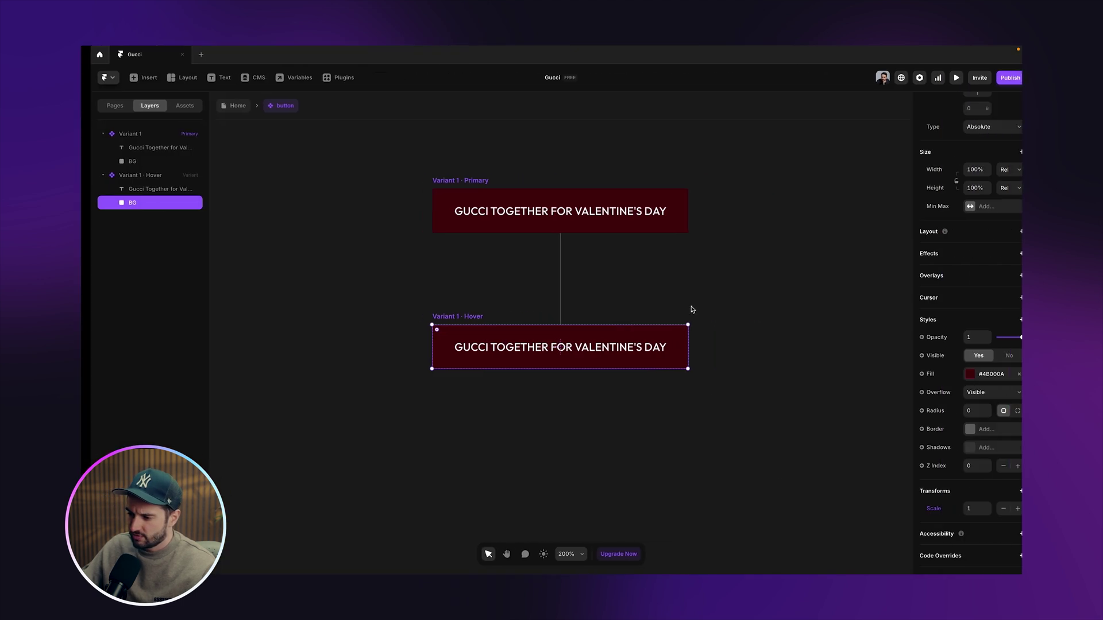
Step: Switch back to Framer and set the scale of the Hover variant's BG layer to 0.9
{"action": "left_click", "coordinate": [966, 508]}
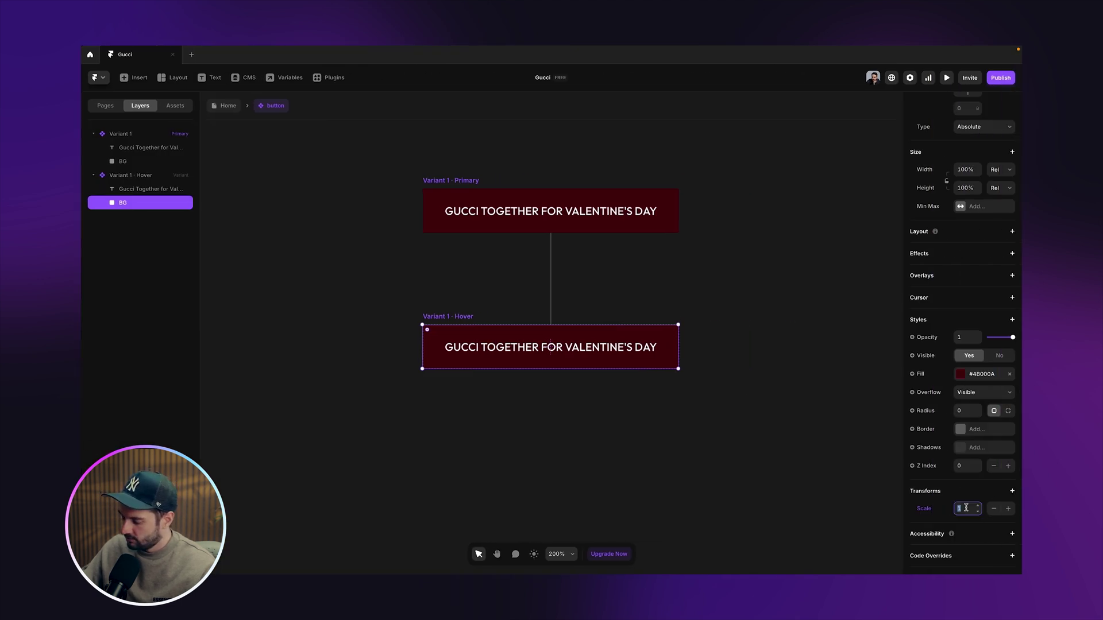
{"action": "type", "text": ".9"}
{"action": "key", "text": "Return"}
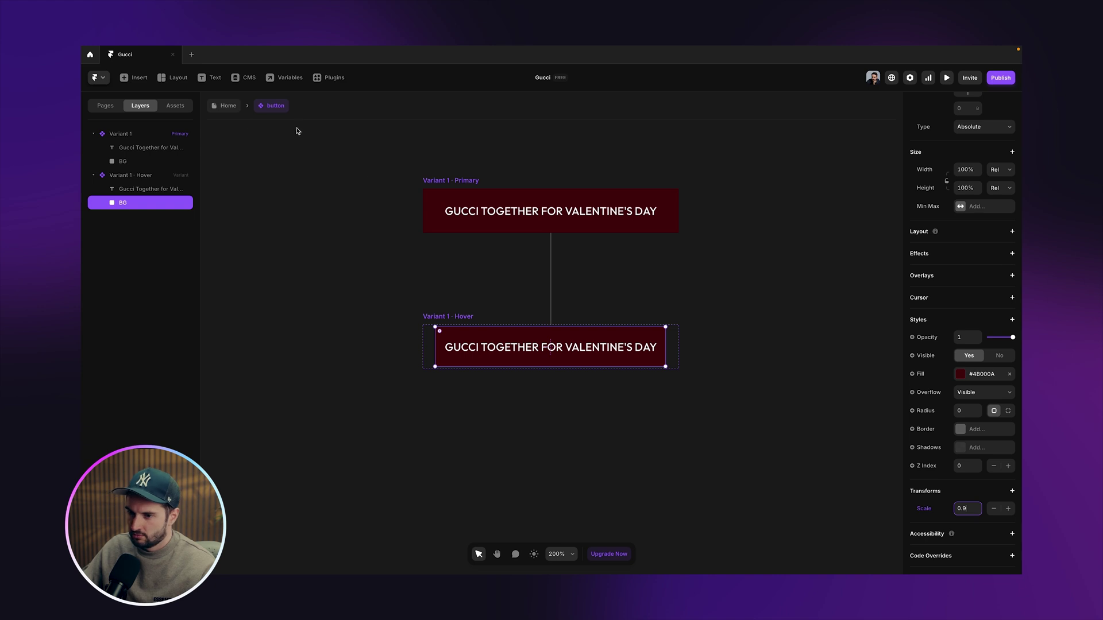
Step: Return to the Home page and set the button instance's width and height to Fit
{"action": "left_click", "coordinate": [235, 111]}
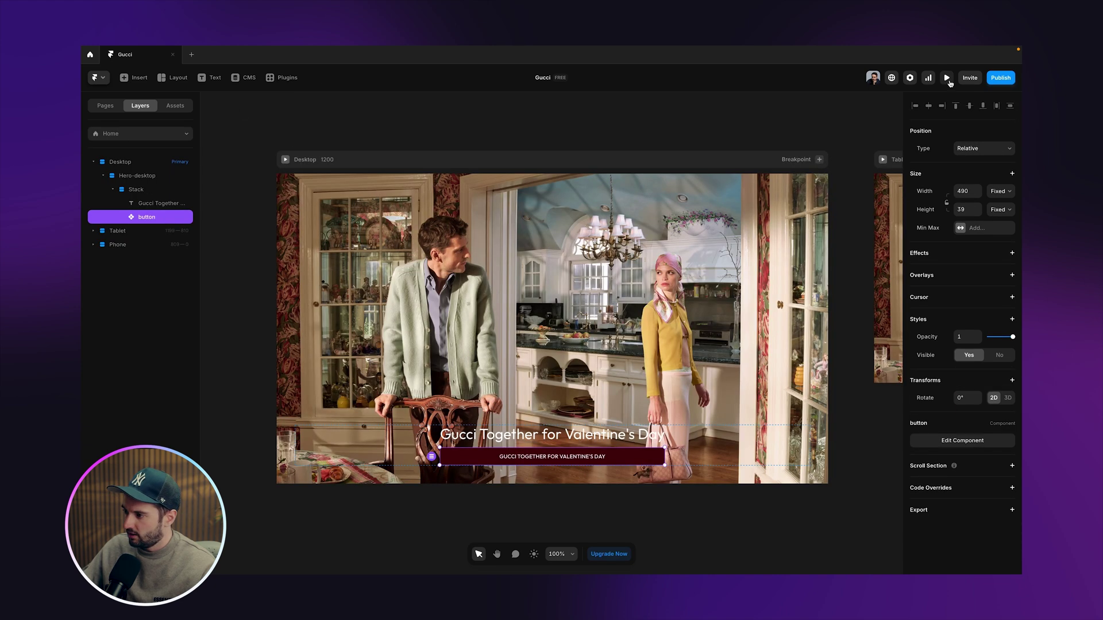
{"action": "left_click", "coordinate": [998, 198]}
{"action": "left_click", "coordinate": [998, 222]}
{"action": "left_click", "coordinate": [999, 209]}
{"action": "left_click", "coordinate": [998, 240]}
Step: Preview the desktop page to check the button in the hero
{"action": "double_click", "coordinate": [562, 455]}
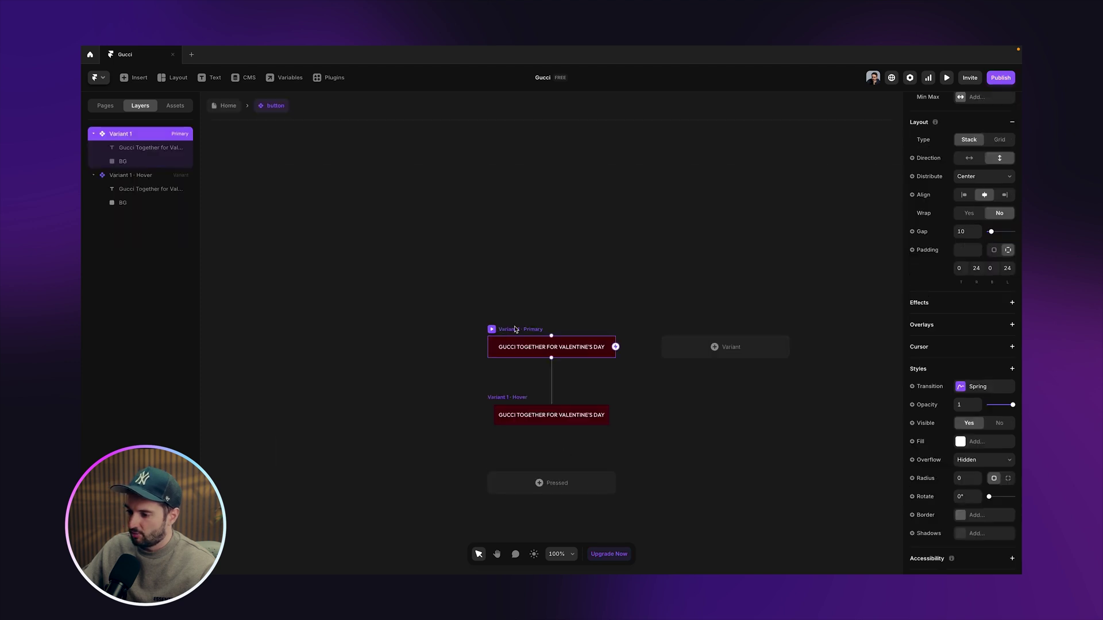
{"action": "left_click", "coordinate": [227, 106]}
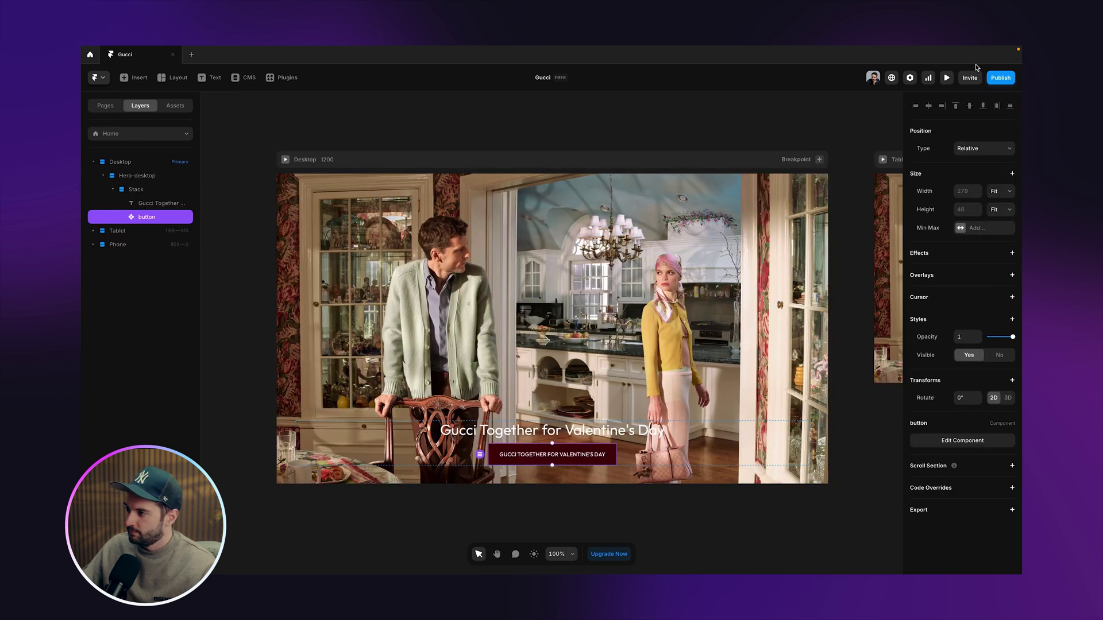
{"action": "left_click", "coordinate": [947, 78]}
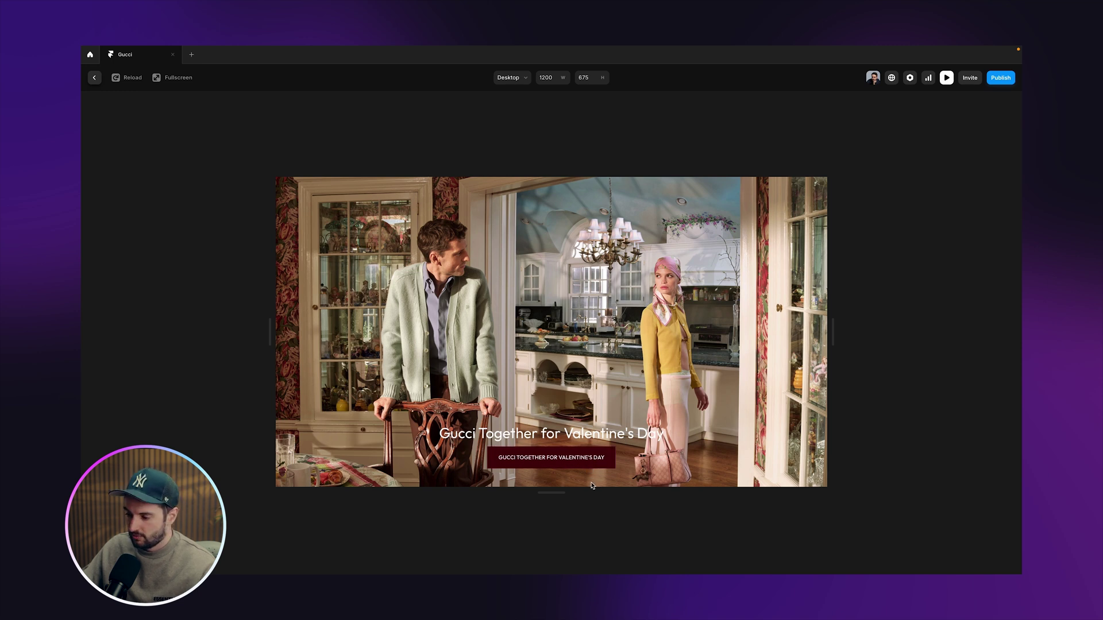
{"action": "key", "text": "Escape"}
Step: Open the button component and create a variable for the primary variant's text content
{"action": "double_click", "coordinate": [575, 459]}
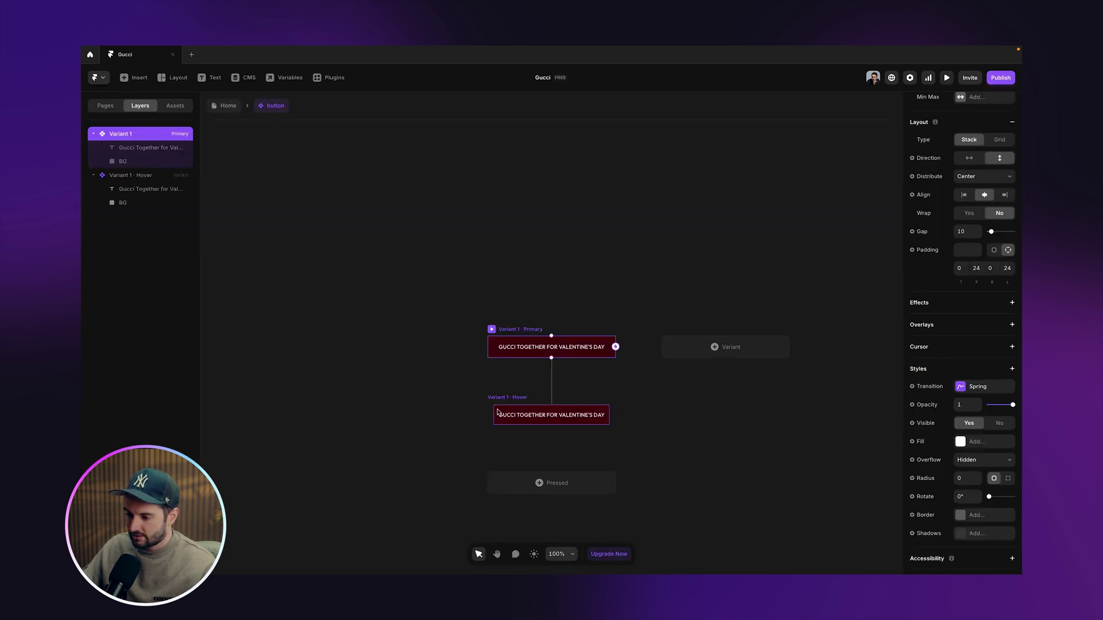
{"action": "left_click", "coordinate": [572, 349]}
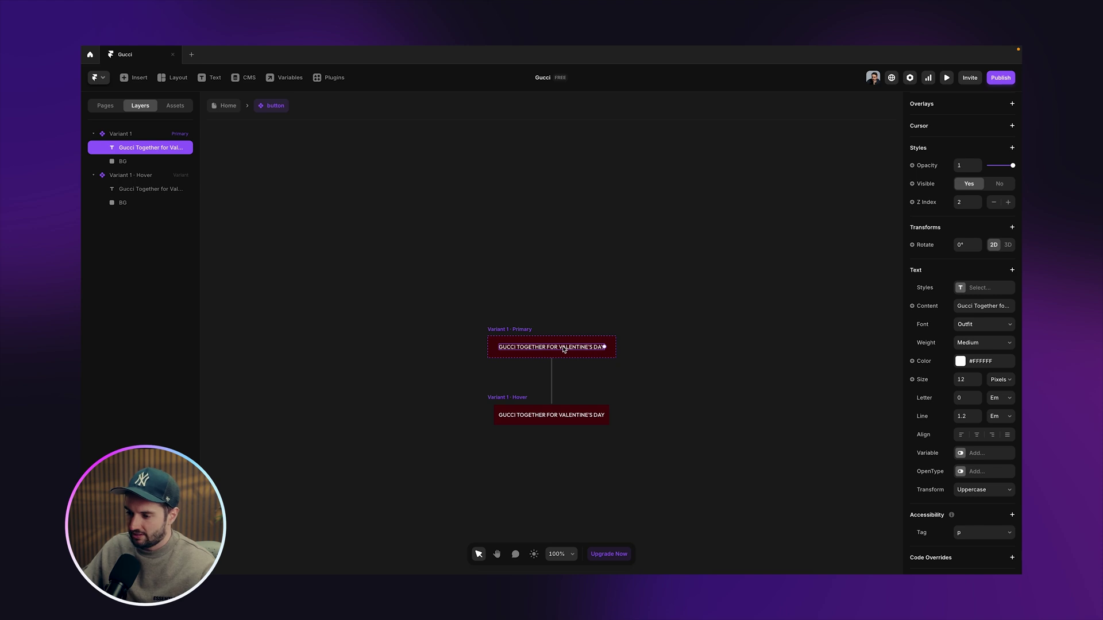
{"action": "left_click", "coordinate": [932, 306]}
{"action": "mouse_move", "coordinate": [932, 324]}
{"action": "left_click", "coordinate": [882, 323]}
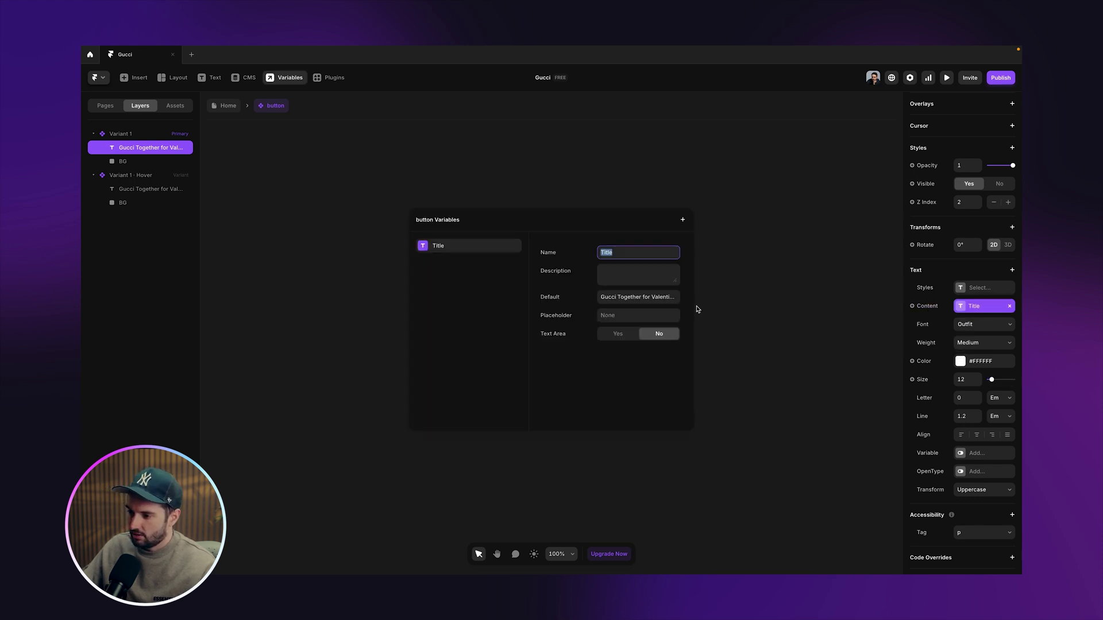
Step: Name the text variable Label and set its default value to Label
{"action": "type", "text": "Label"}
{"action": "key", "text": "super+a"}
{"action": "key", "text": "super+c"}
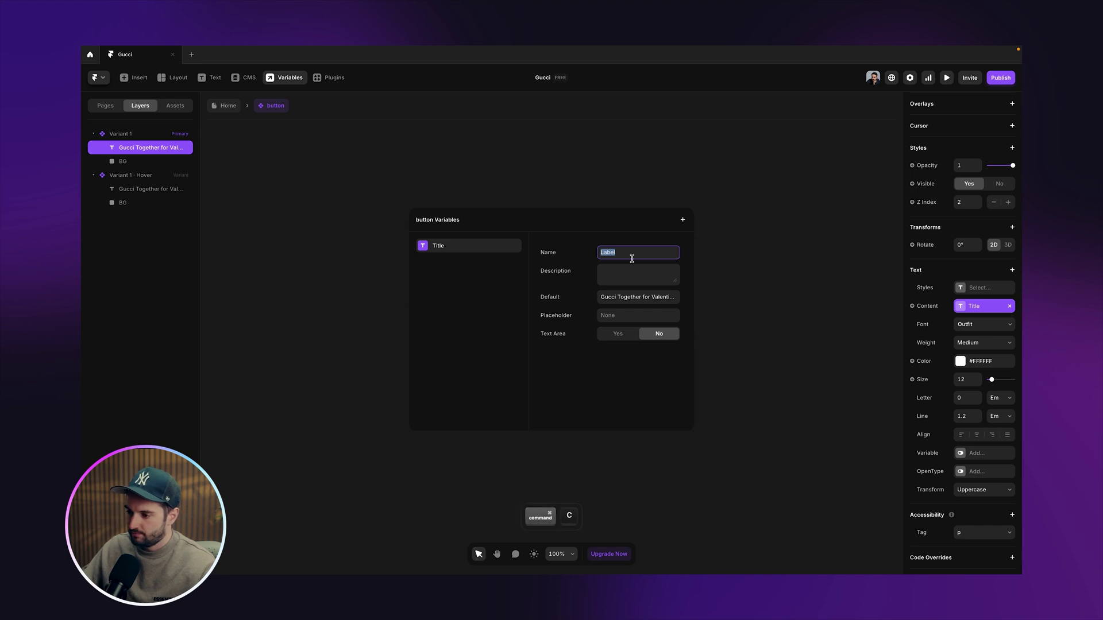
{"action": "left_click", "coordinate": [641, 299]}
{"action": "key", "text": "super+v"}
{"action": "left_click", "coordinate": [638, 392]}
{"action": "left_click", "coordinate": [757, 425]}
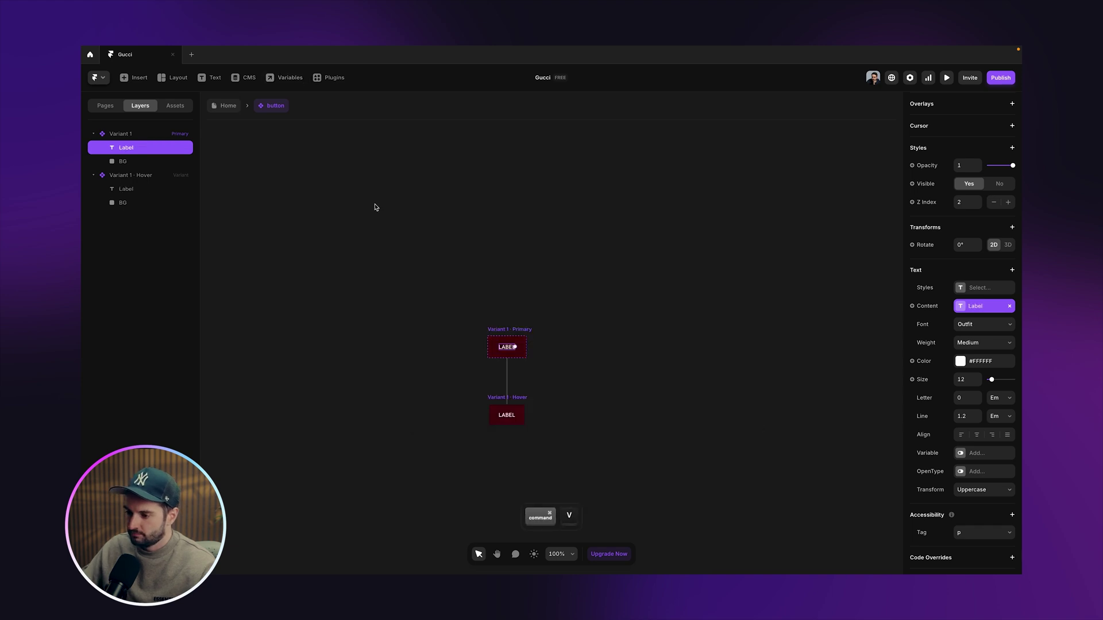
Step: Return to the Home page and set the button instance's label to "For Her"
{"action": "left_click", "coordinate": [228, 106]}
{"action": "left_click", "coordinate": [981, 442]}
{"action": "type", "text": "For Her"}
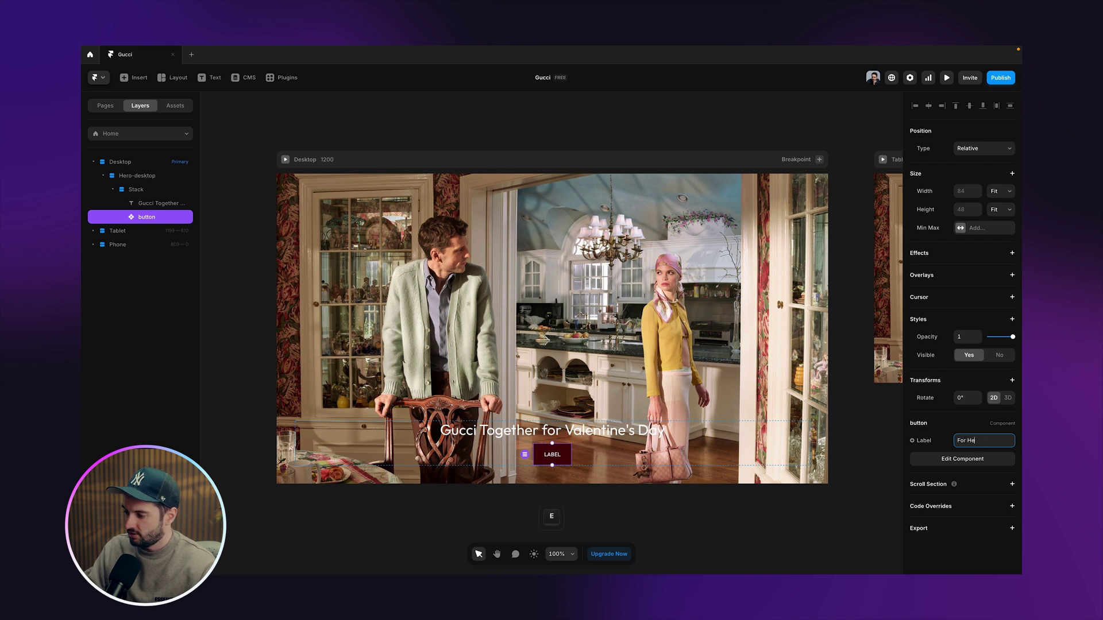
{"action": "key", "text": "Return"}
{"action": "left_click", "coordinate": [673, 517]}
Step: Duplicate the For Her button and set the copy's label to "For Him"
{"action": "left_click", "coordinate": [559, 454]}
{"action": "key", "text": "super+d"}
{"action": "left_click", "coordinate": [994, 442]}
{"action": "type", "text": "For Him"}
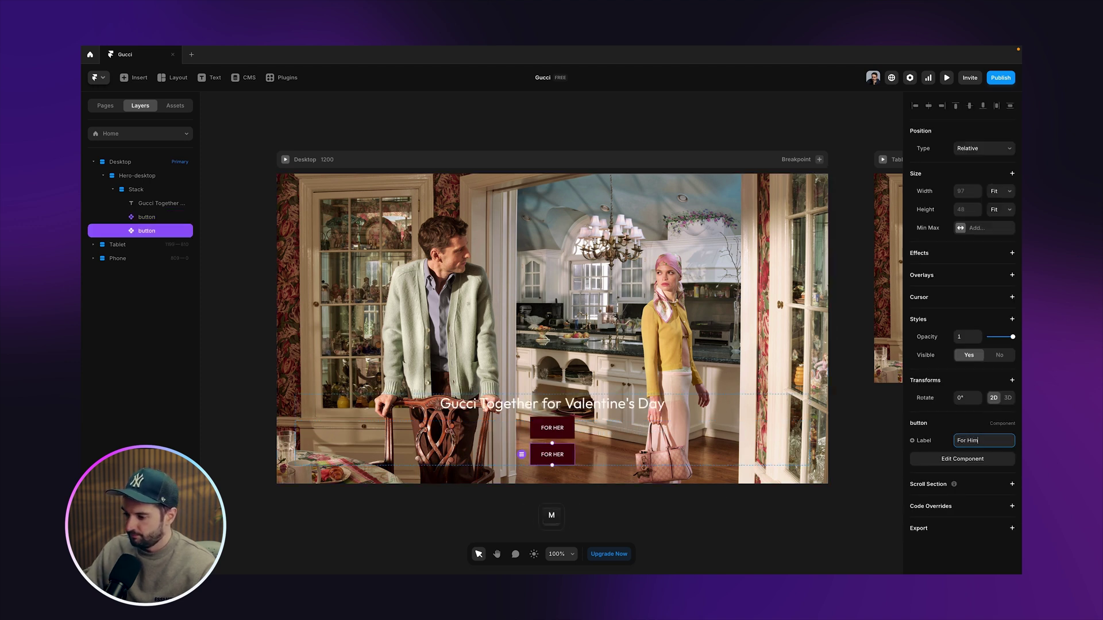
{"action": "key", "text": "Return"}
Step: In the button component, add a link to the primary variant and bind it to a new Link variable
{"action": "double_click", "coordinate": [538, 433]}
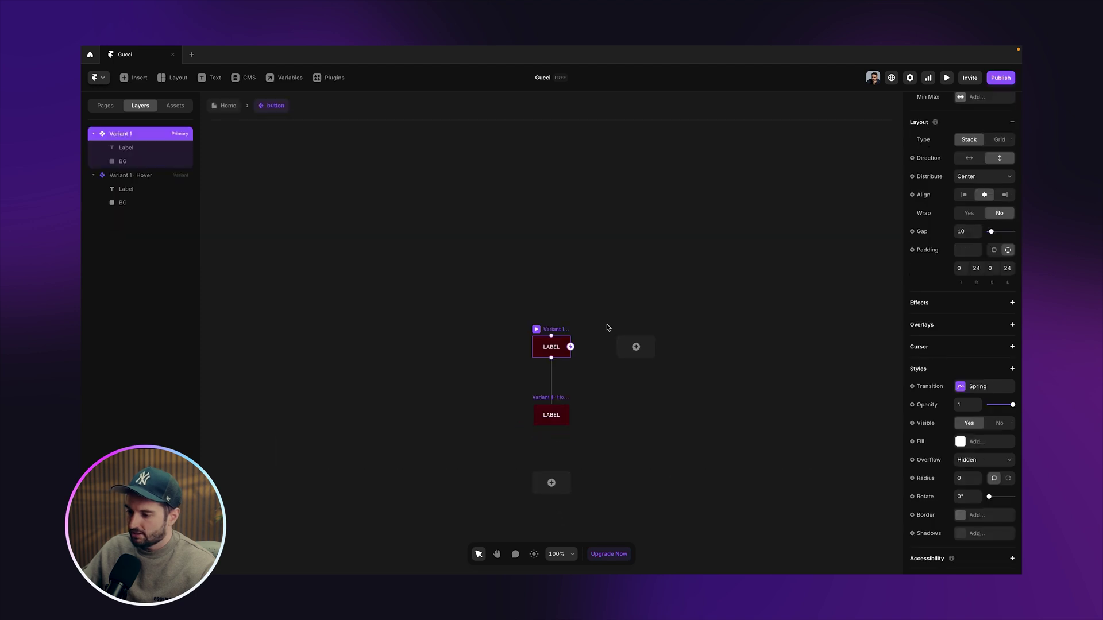
{"action": "scroll", "coordinate": [985, 164], "scroll_direction": "up", "scroll_amount": 5}
{"action": "left_click", "coordinate": [963, 159]}
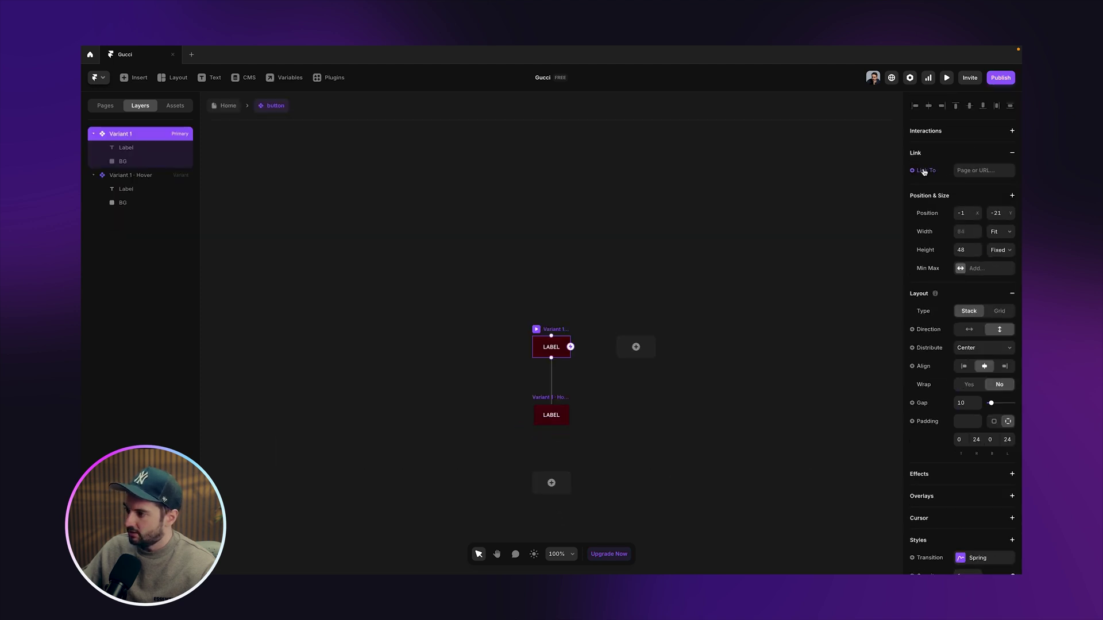
{"action": "left_click", "coordinate": [962, 170]}
{"action": "left_click", "coordinate": [955, 205]}
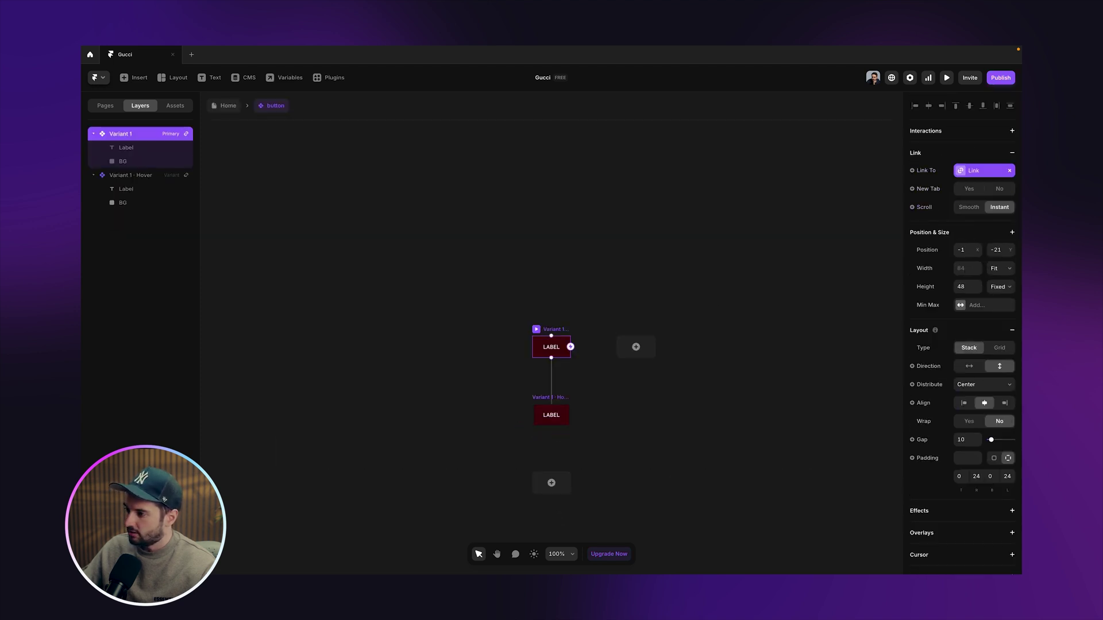
Step: Return to the Home page and set the link of both the For Her and For Him buttons to x.com
{"action": "left_click", "coordinate": [226, 106]}
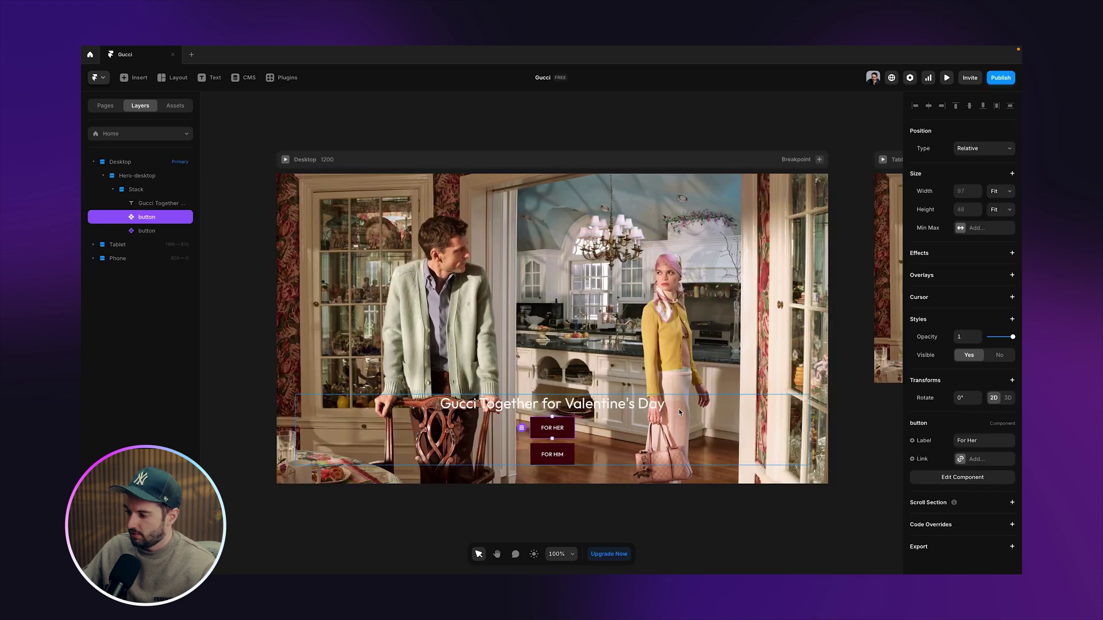
{"action": "left_click", "coordinate": [976, 459]}
{"action": "left_click", "coordinate": [832, 485]}
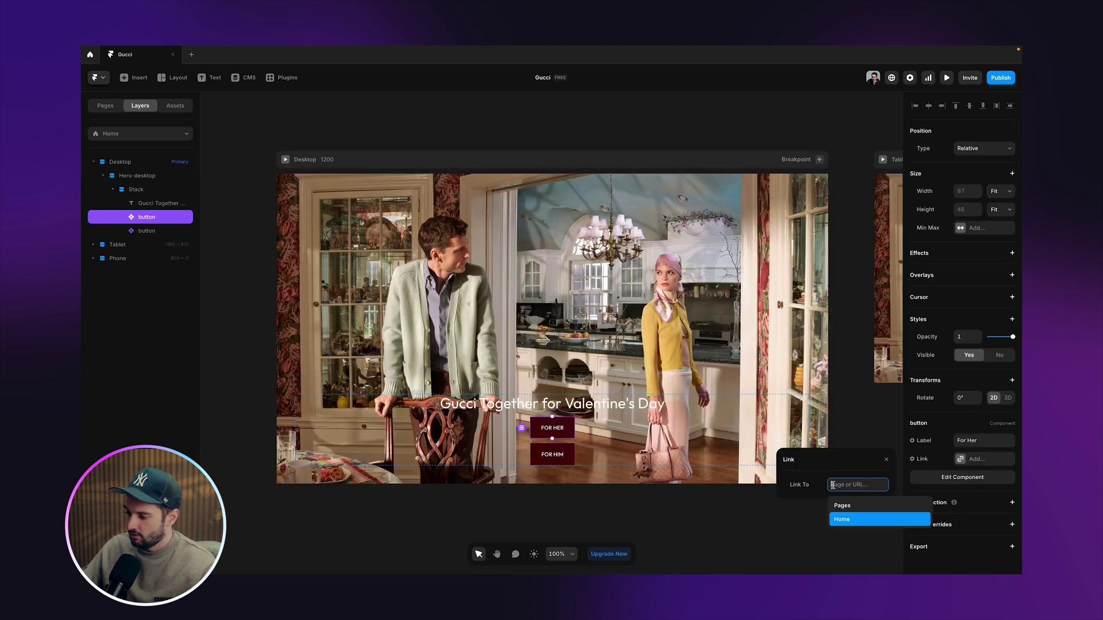
{"action": "type", "text": "x.com"}
{"action": "key", "text": "Return"}
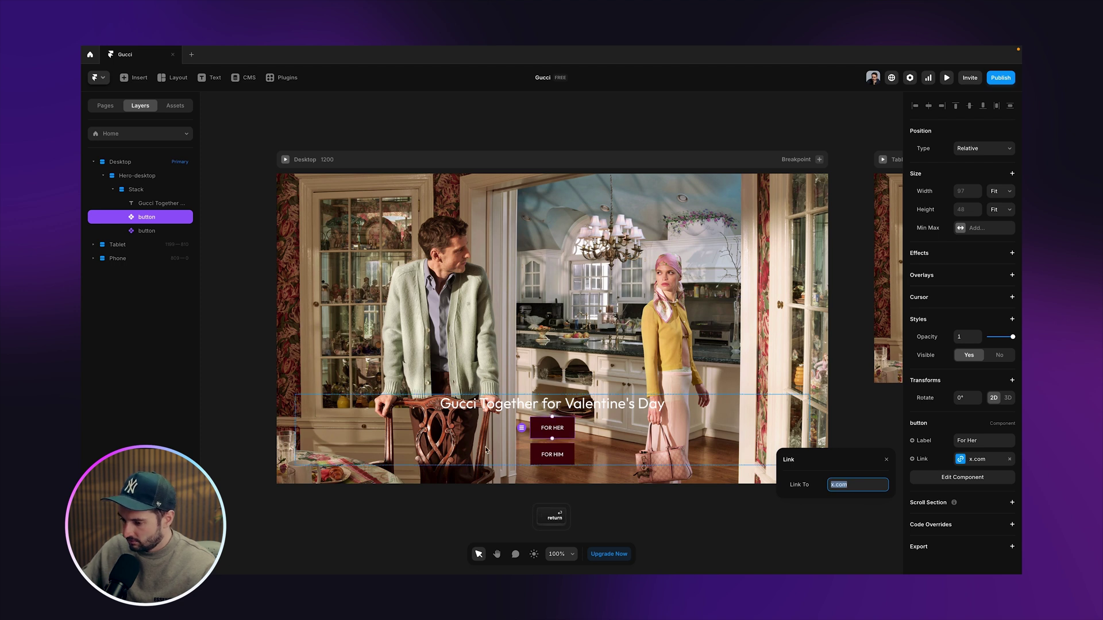
{"action": "left_click", "coordinate": [548, 453]}
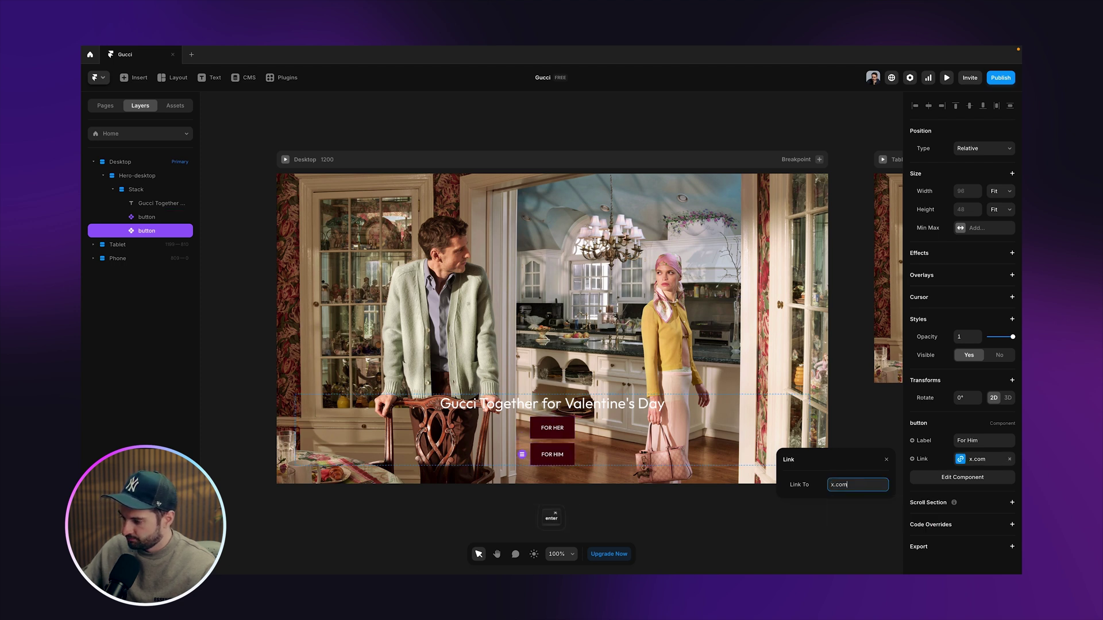
{"action": "left_click", "coordinate": [584, 485]}
Step: Wrap the For Her and For Him buttons in a stack and lay it out horizontally with a gap of 16
{"action": "left_click", "coordinate": [552, 428]}
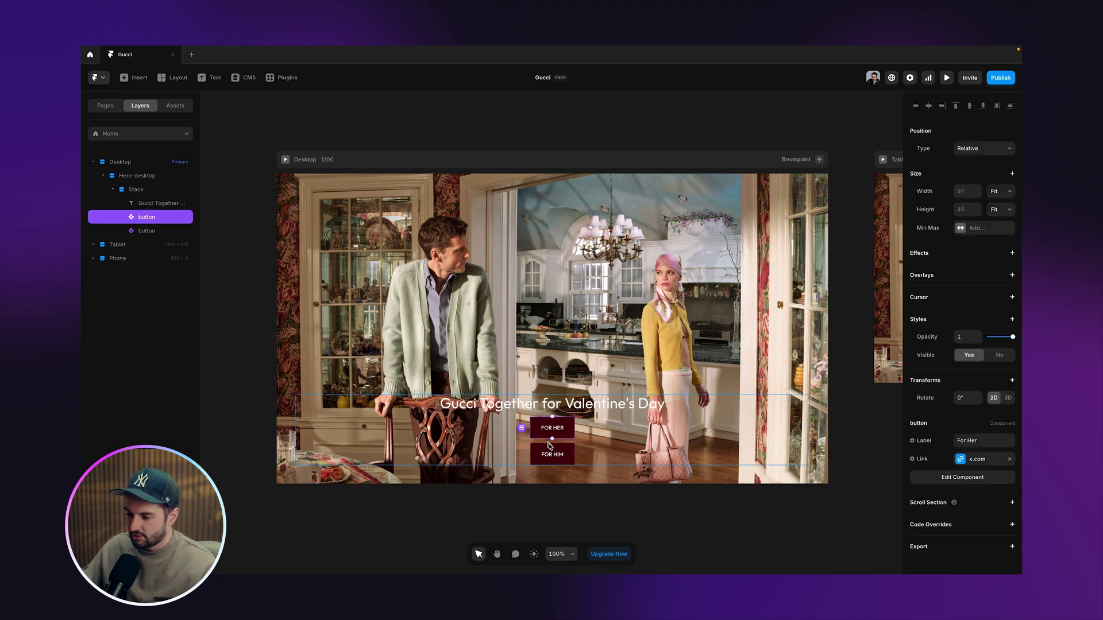
{"action": "left_click", "coordinate": [552, 454], "text": "shift"}
{"action": "key", "text": "super+Return"}
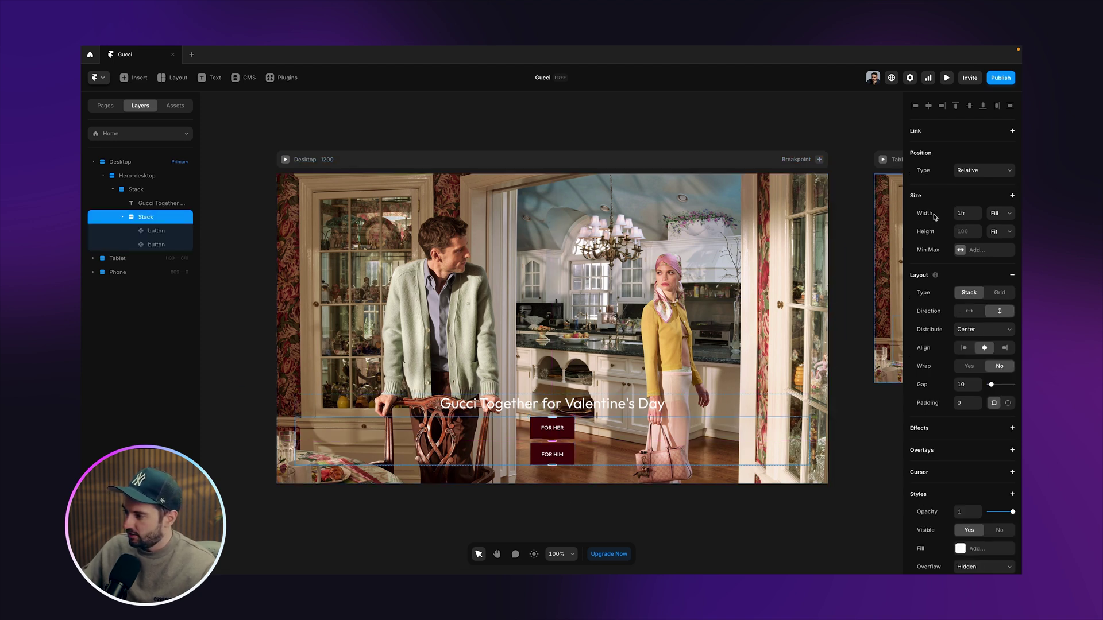
{"action": "left_click", "coordinate": [1011, 214]}
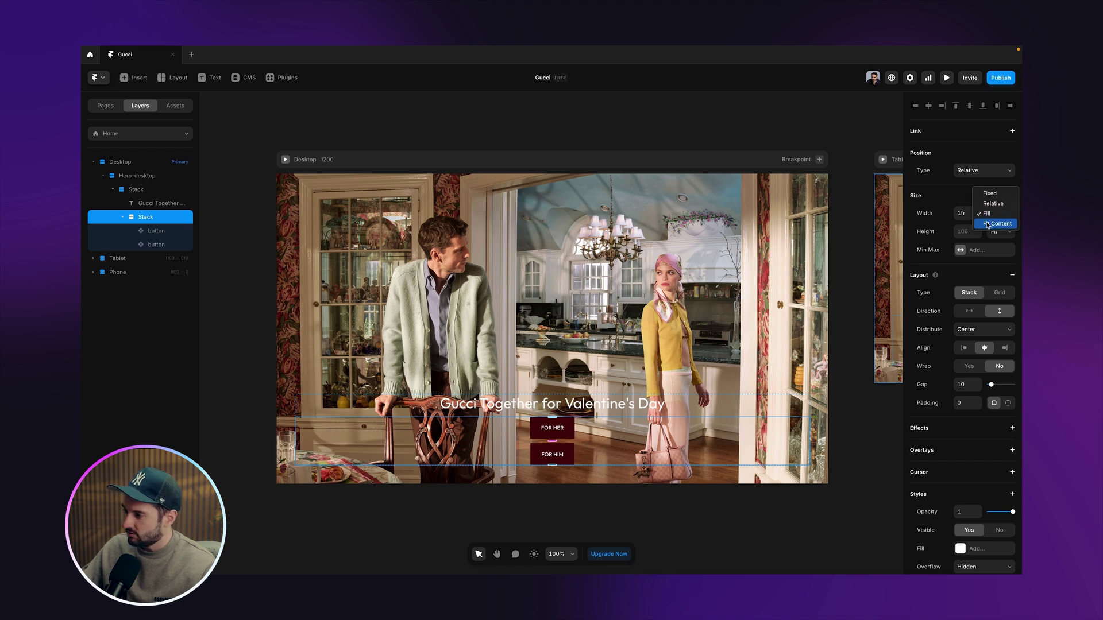
{"action": "left_click", "coordinate": [959, 223]}
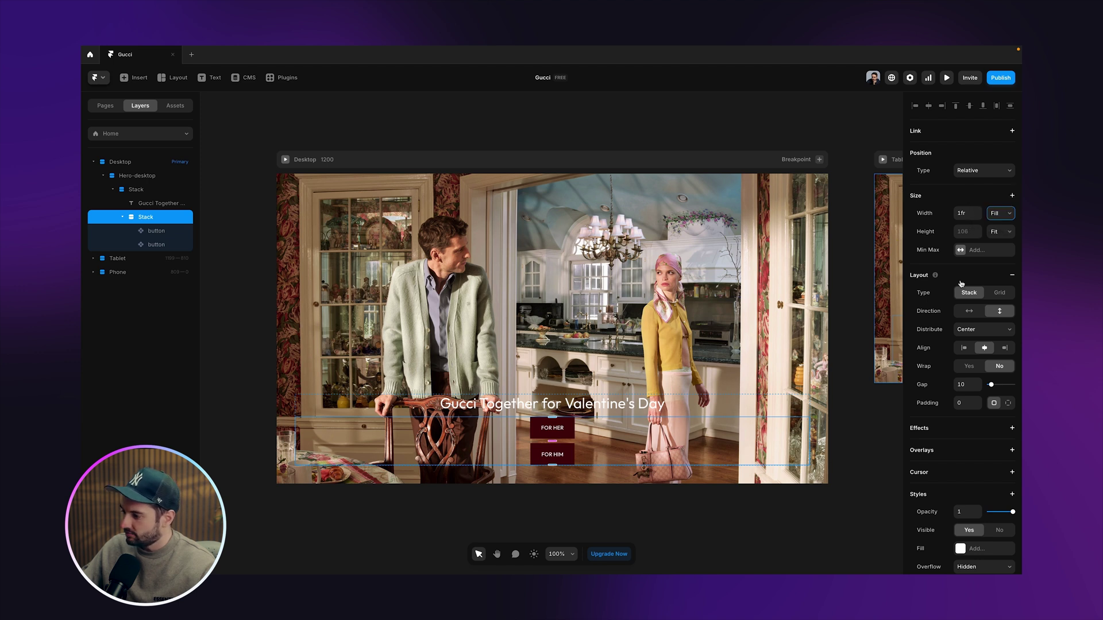
{"action": "left_click", "coordinate": [971, 312]}
{"action": "left_click", "coordinate": [967, 386]}
{"action": "type", "text": "16"}
{"action": "key", "text": "Return"}
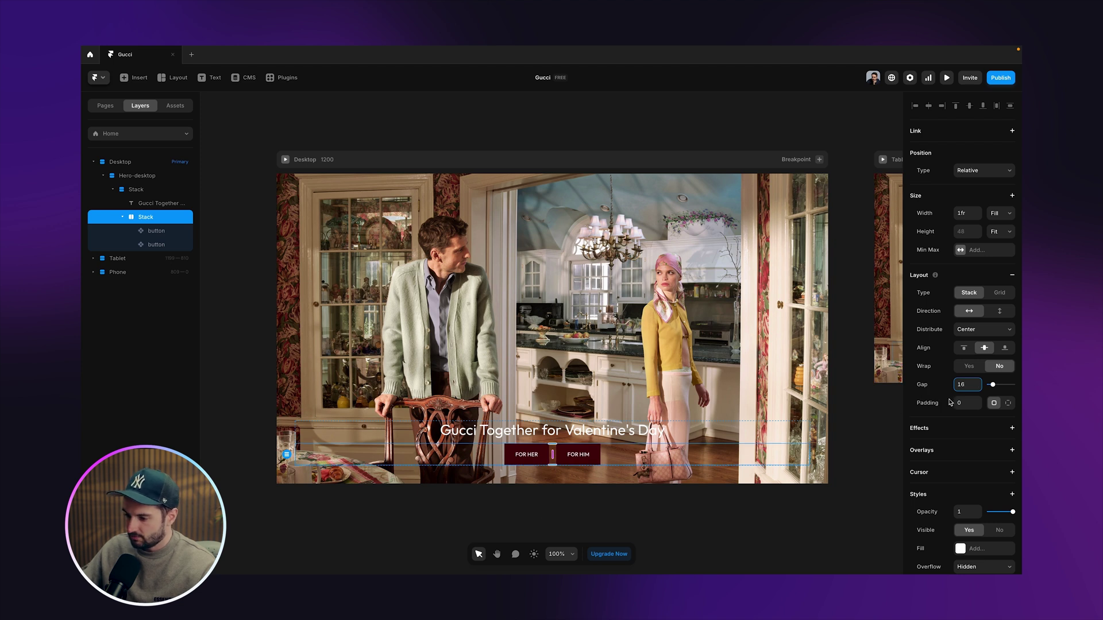
Step: Preview the desktop page and shrink the preview's height to check how the hero content responds
{"action": "left_click", "coordinate": [289, 162]}
{"action": "left_click", "coordinate": [286, 159]}
{"action": "left_click_drag", "start_coordinate": [554, 494], "coordinate": [551, 449]}
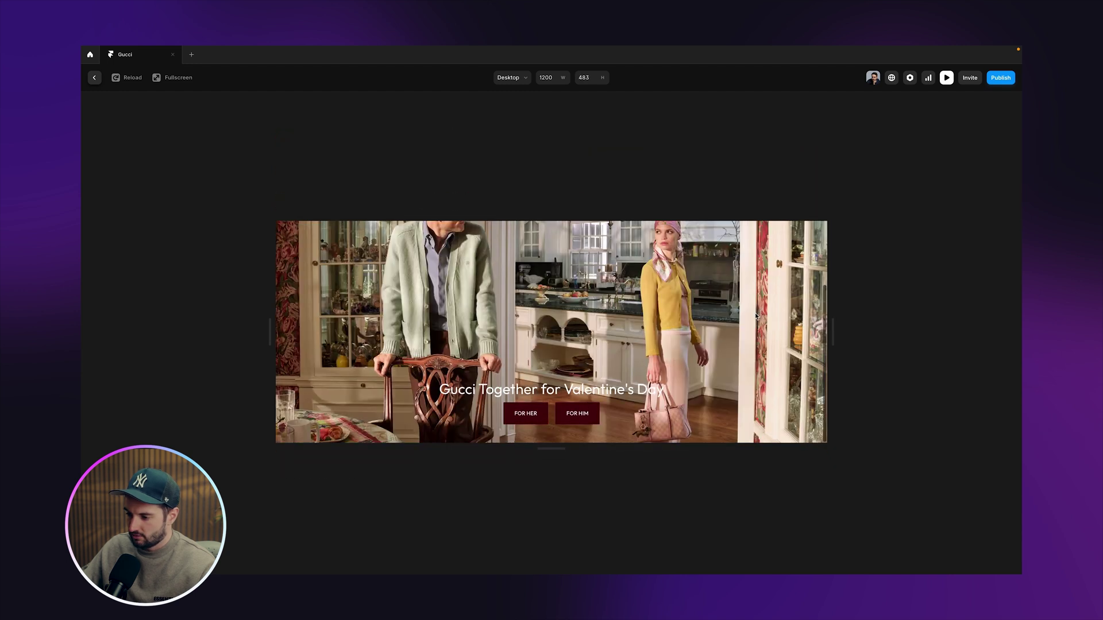
{"action": "key", "text": "Escape"}
Step: Switch to the Gucci site in the browser and measure the spacing between the hero title and the buttons
{"action": "left_click", "coordinate": [682, 517]}
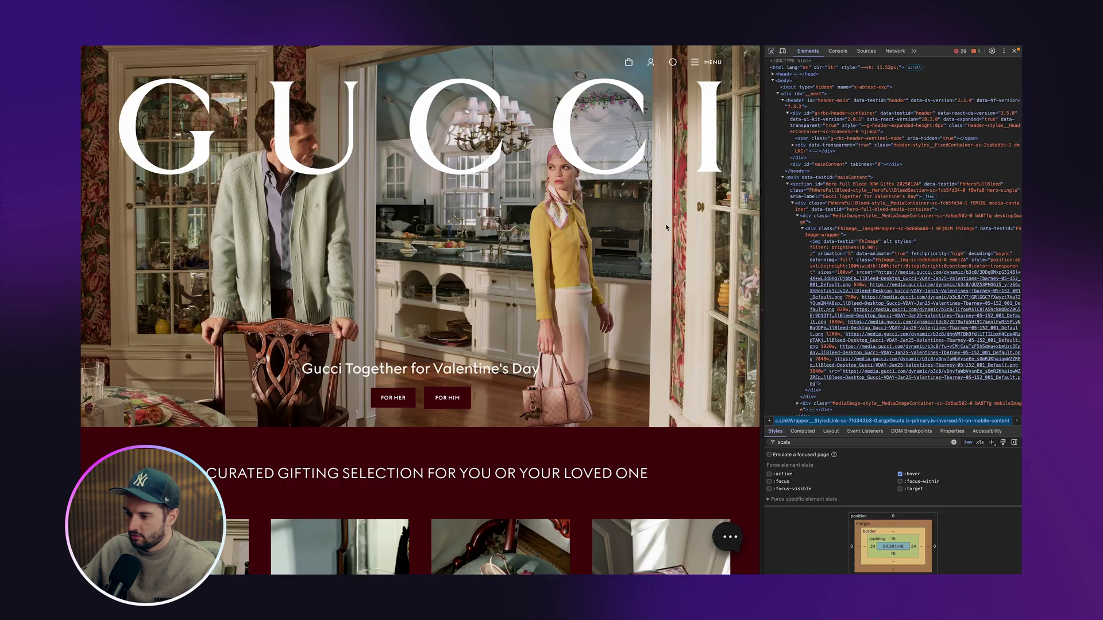
{"action": "key", "text": "shift+super+0"}
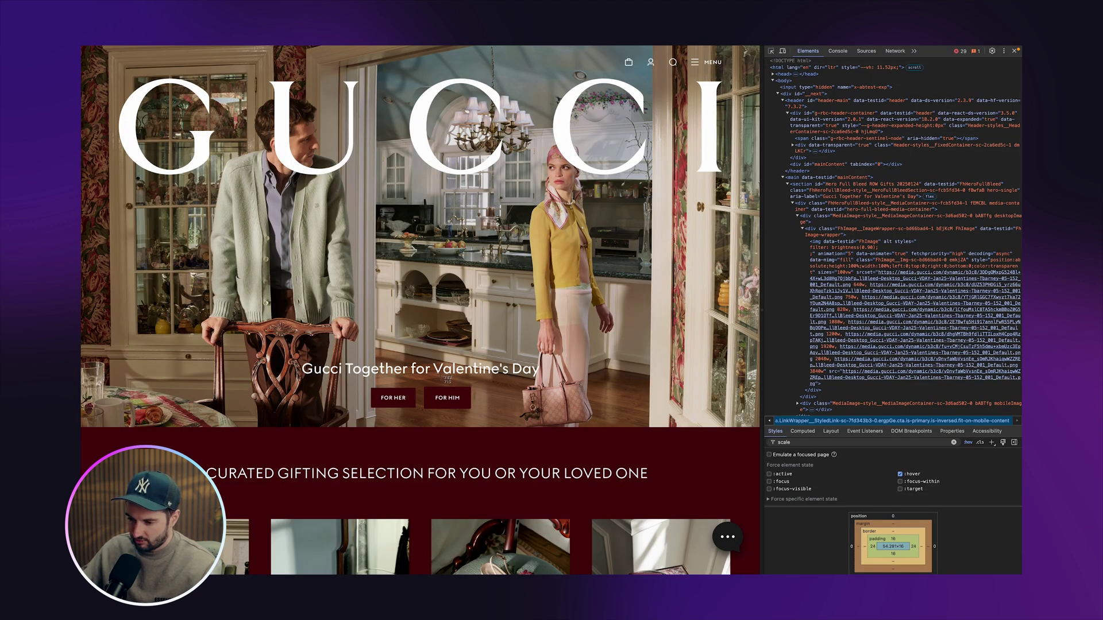
{"action": "left_click_drag", "start_coordinate": [440, 374], "coordinate": [425, 427]}
{"action": "key", "text": "shift+super+0"}
Step: Switch back to Framer and set the gap of the stack holding the title and buttons to 32
{"action": "key", "text": "ctrl+Right"}
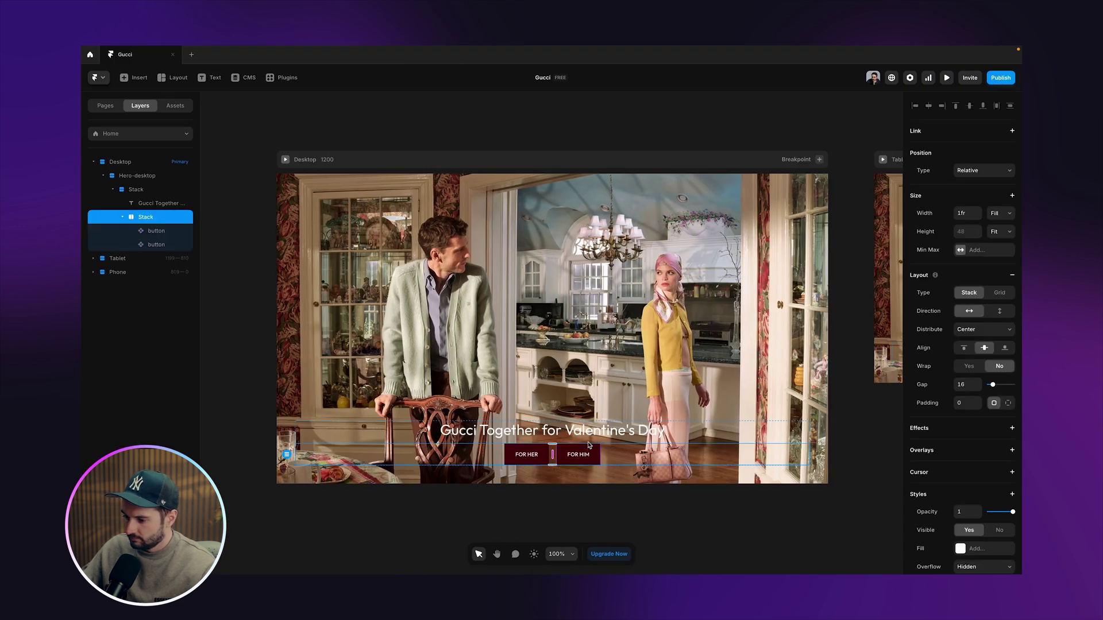
{"action": "left_click", "coordinate": [590, 444]}
{"action": "left_click", "coordinate": [966, 278]}
{"action": "type", "text": "32"}
{"action": "key", "text": "Return"}
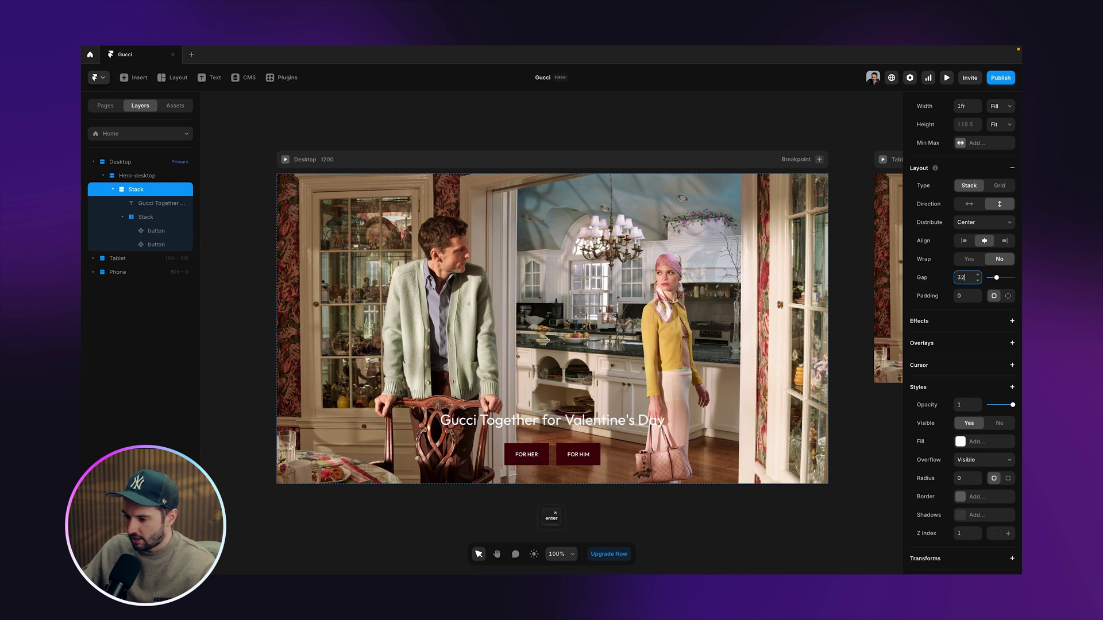
{"action": "left_click", "coordinate": [856, 338]}
Step: Rename the inner stack as "buttons" and its parent stack as "content"
{"action": "double_click", "coordinate": [145, 217]}
{"action": "type", "text": "buttons"}
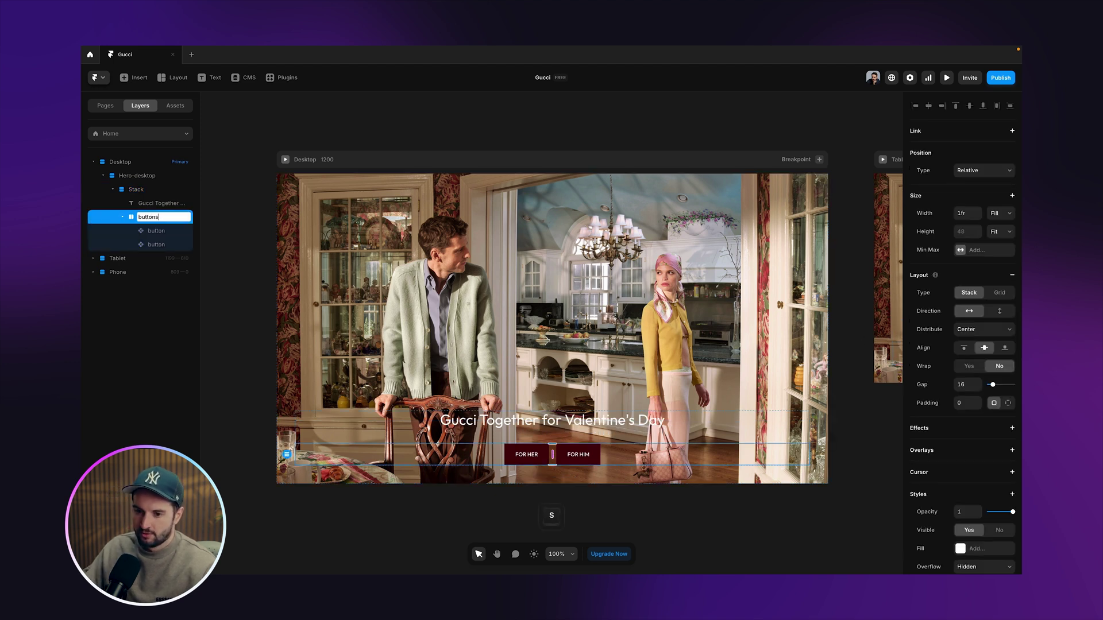
{"action": "double_click", "coordinate": [136, 190]}
{"action": "type", "text": "conte"}
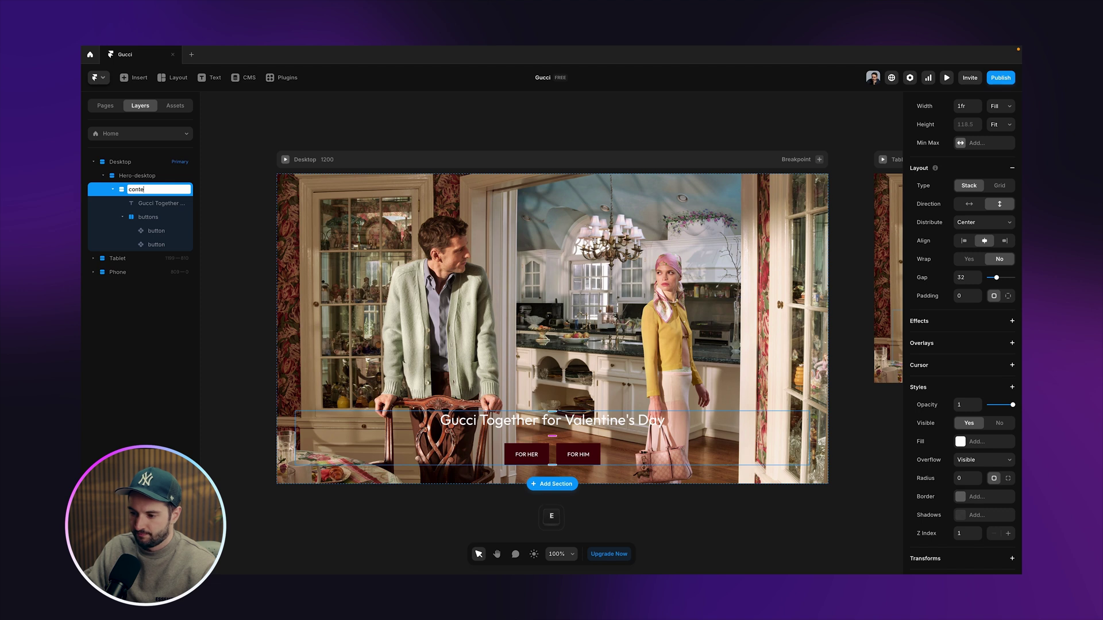
{"action": "type", "text": "nt"}
{"action": "key", "text": "Return"}
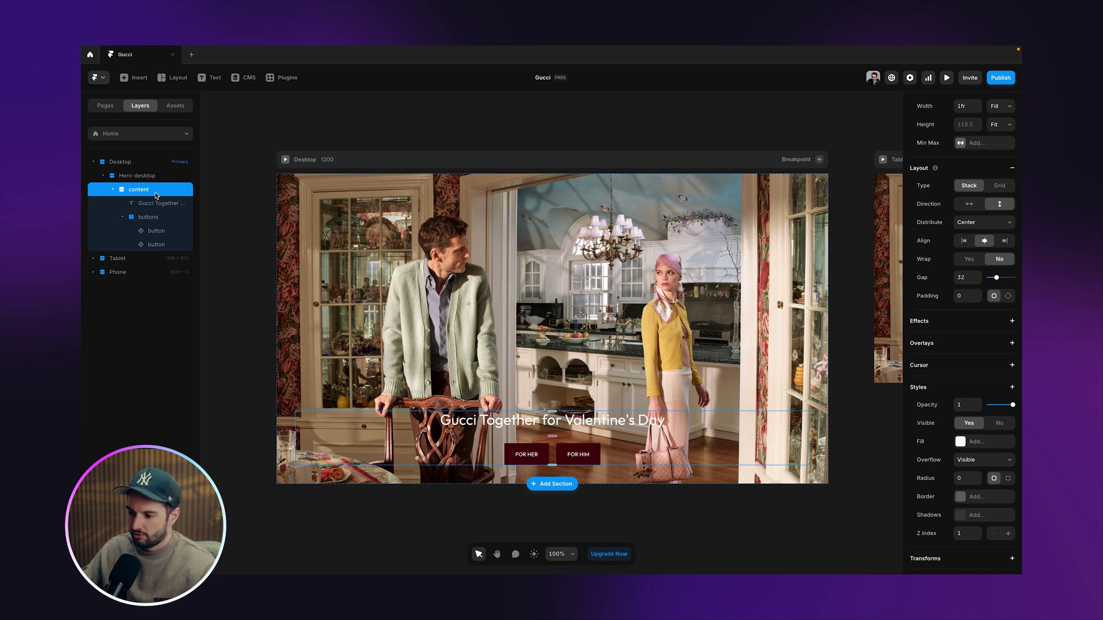
Step: Switch to the Gucci site in the browser and reload it several times to watch the hero's entrance animation
{"action": "key", "text": "ctrl+Left"}
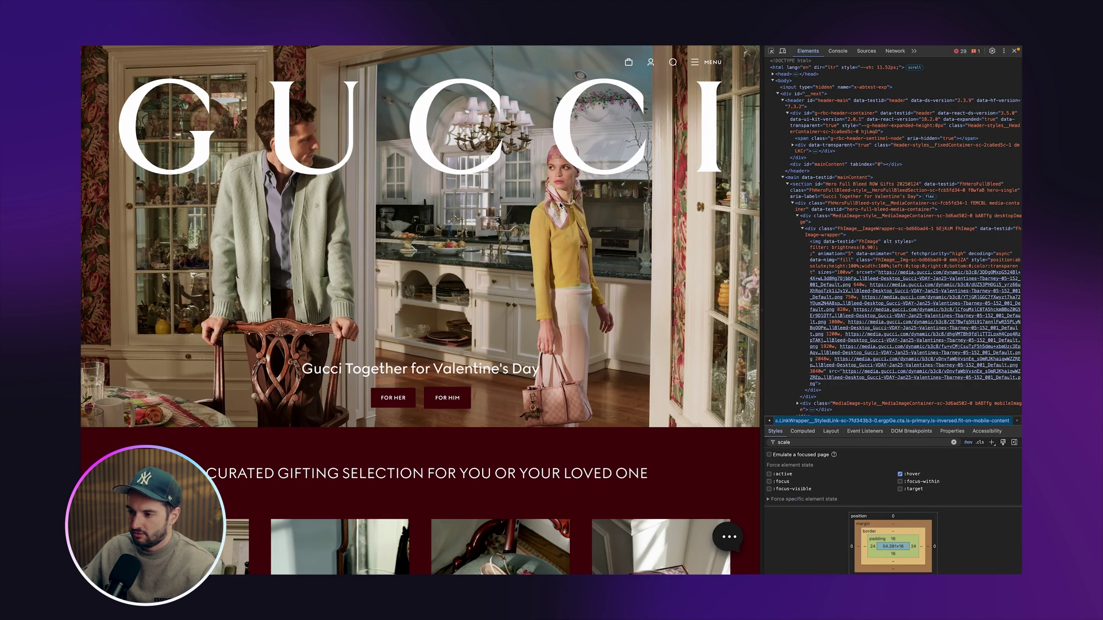
{"action": "key", "text": "super+r"}
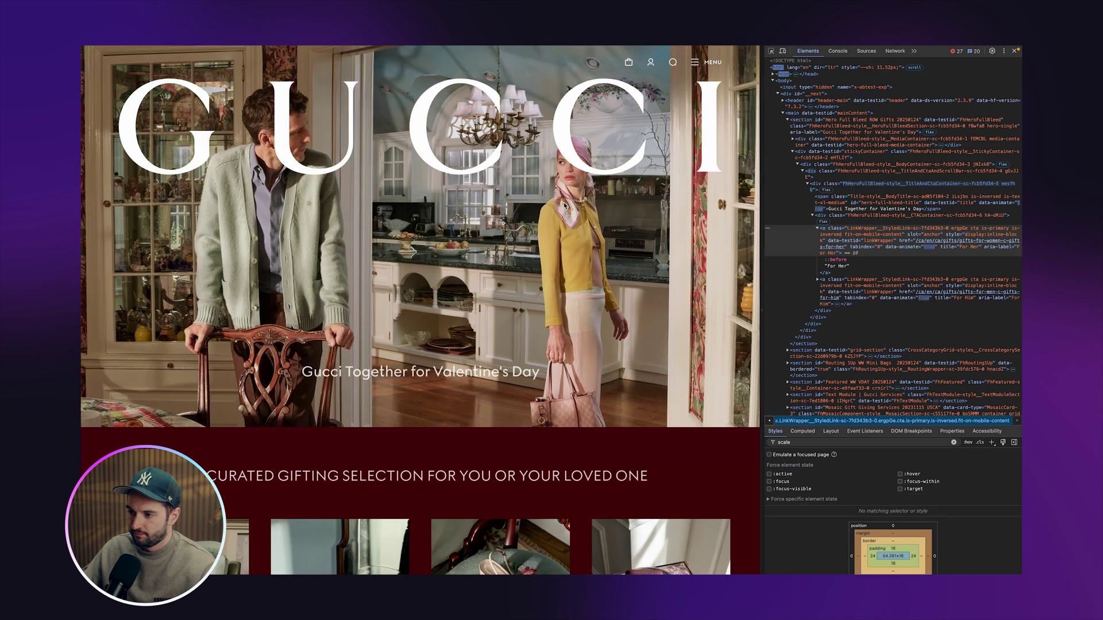
{"action": "key", "text": "super+r"}
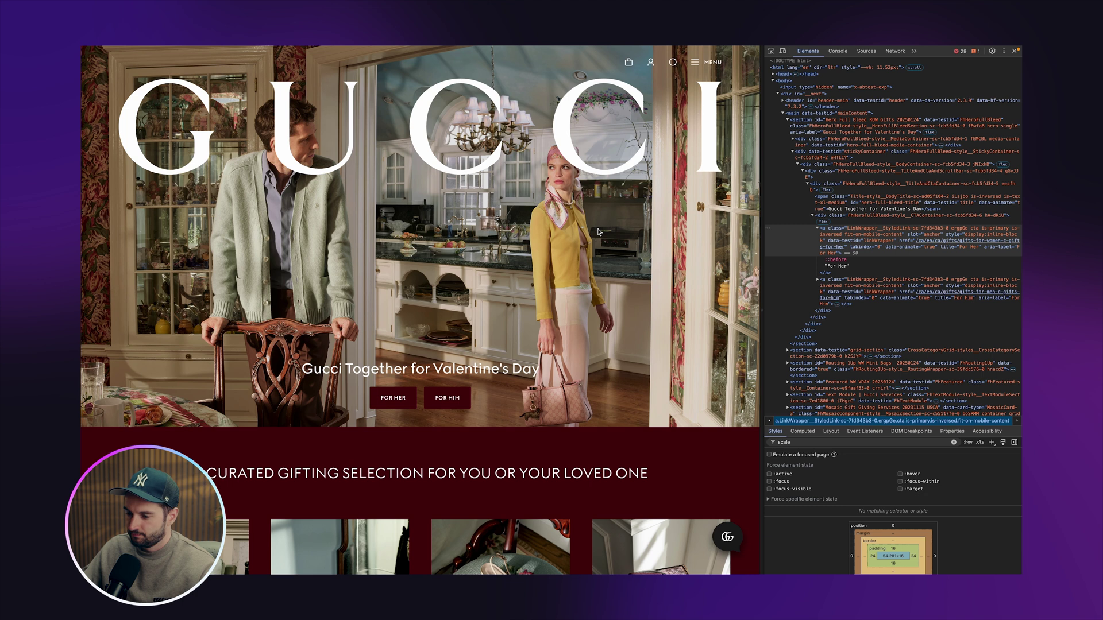
{"action": "key", "text": "super+r"}
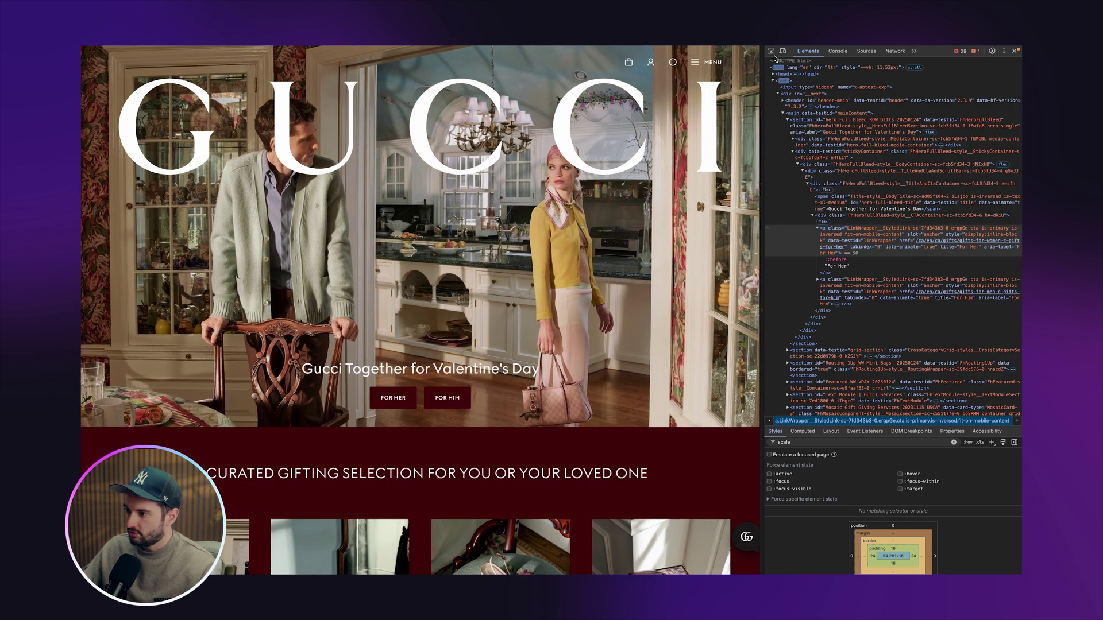
Step: Inspect the hero image element and examine its scale and transition styles
{"action": "left_click", "coordinate": [771, 52]}
{"action": "left_click", "coordinate": [401, 176]}
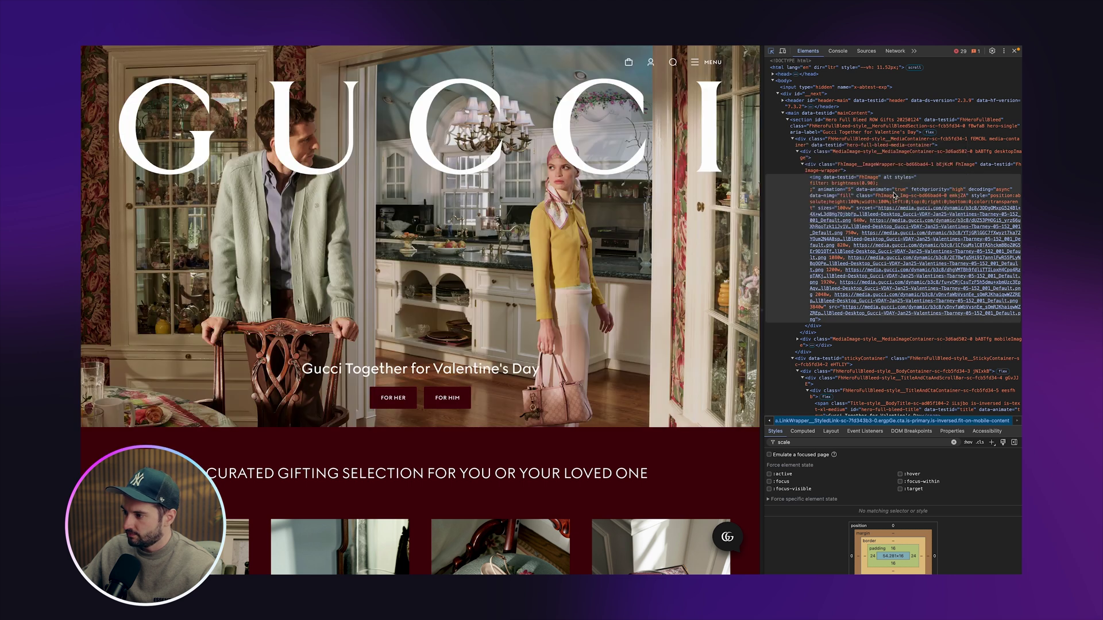
{"action": "left_click", "coordinate": [894, 195]}
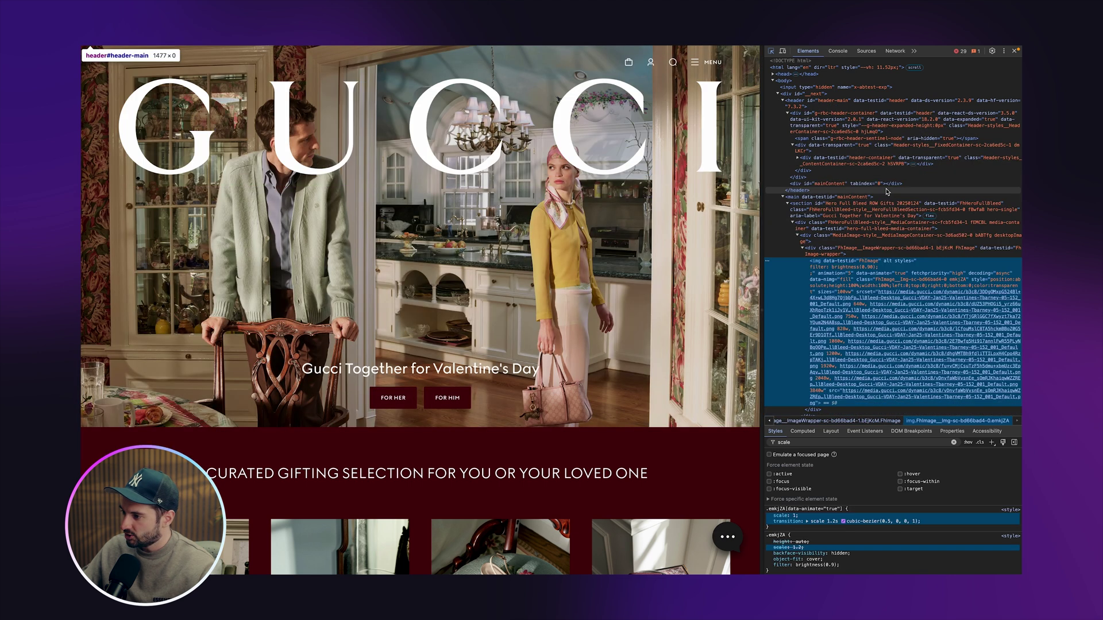
{"action": "scroll", "coordinate": [884, 304], "scroll_direction": "down", "scroll_amount": 5}
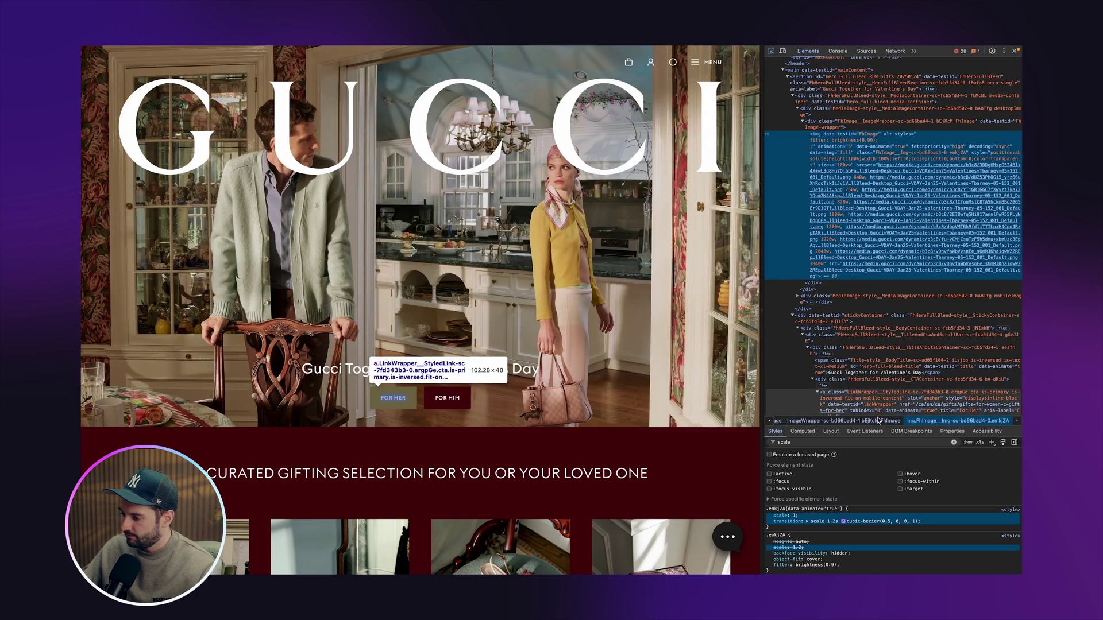
{"action": "left_click_drag", "start_coordinate": [881, 418], "coordinate": [885, 340]}
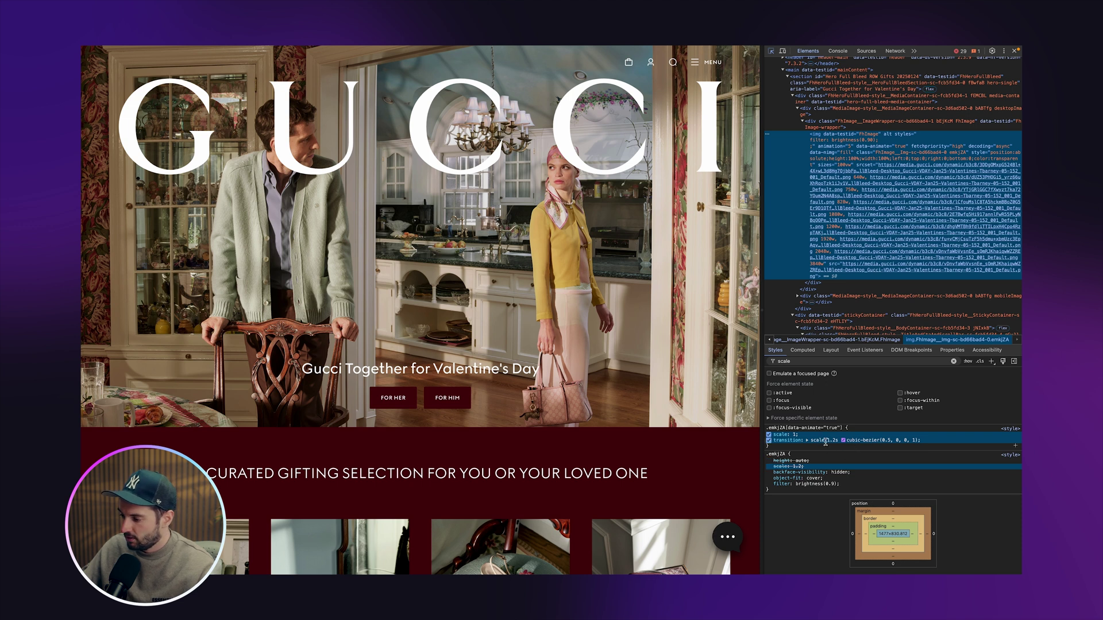
Step: Switch back to Framer and remove the image fill from the Hero-desktop section
{"action": "key", "text": "ctrl+Right"}
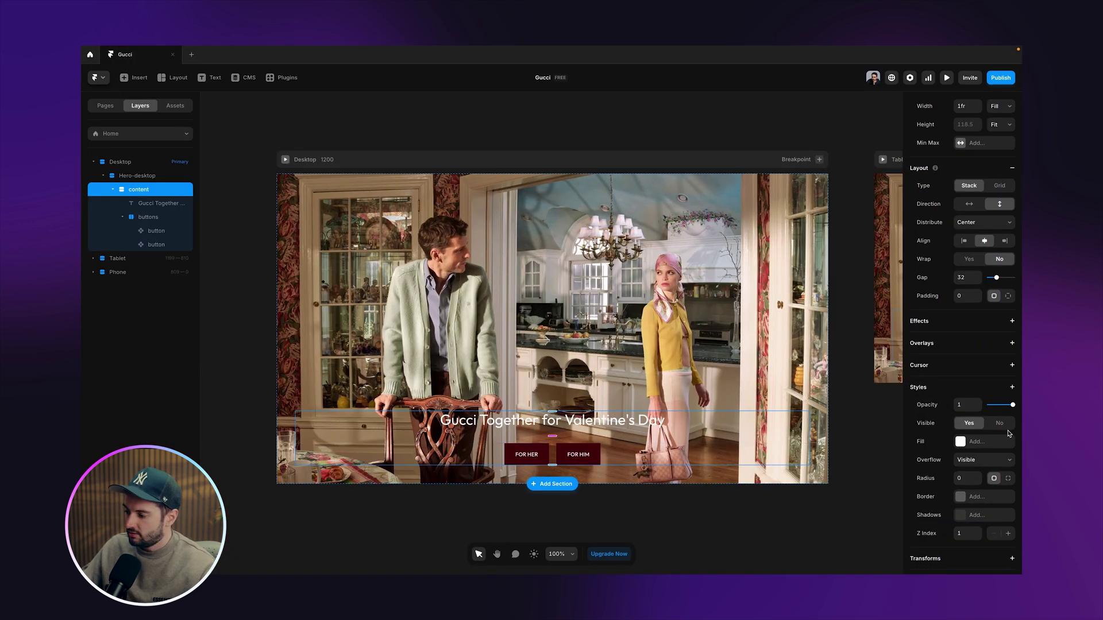
{"action": "left_click", "coordinate": [137, 177]}
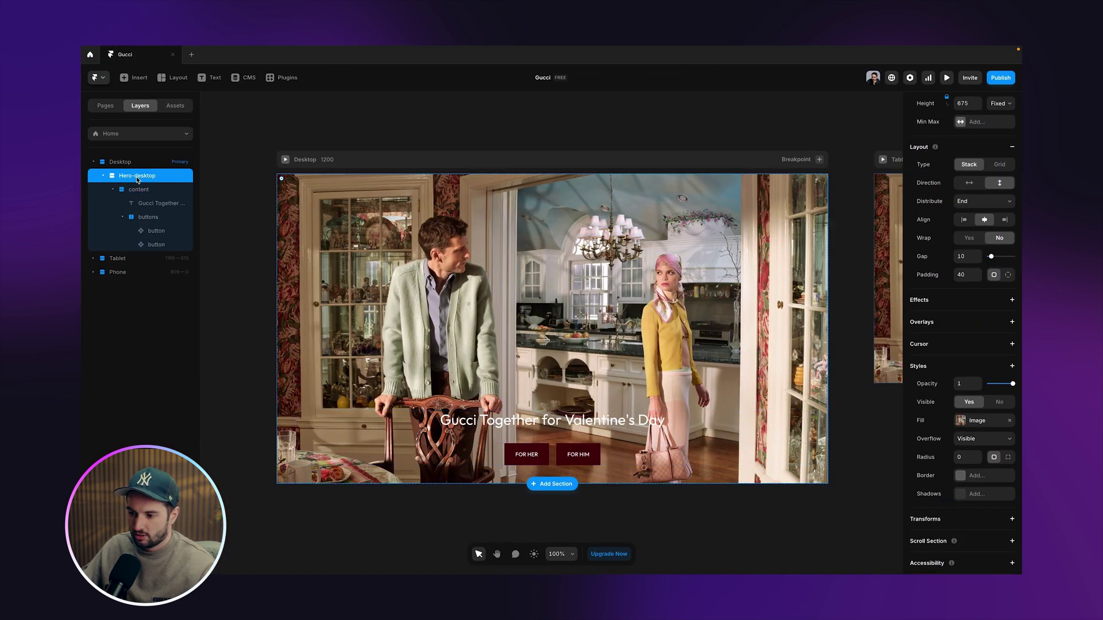
{"action": "left_click", "coordinate": [985, 424]}
{"action": "left_click", "coordinate": [985, 423]}
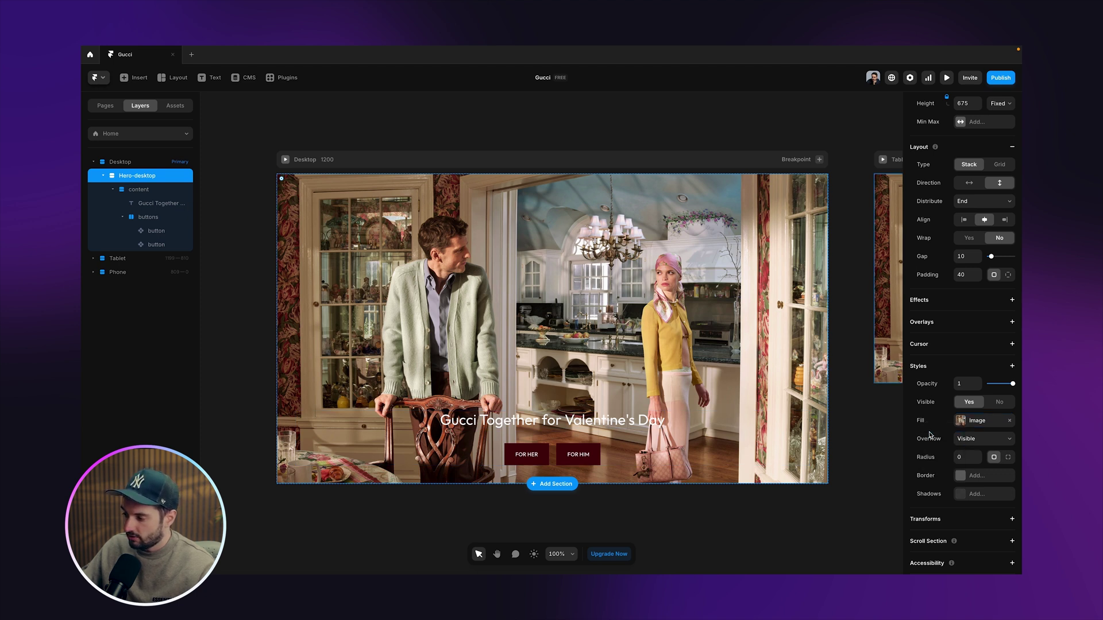
{"action": "left_click", "coordinate": [1010, 422]}
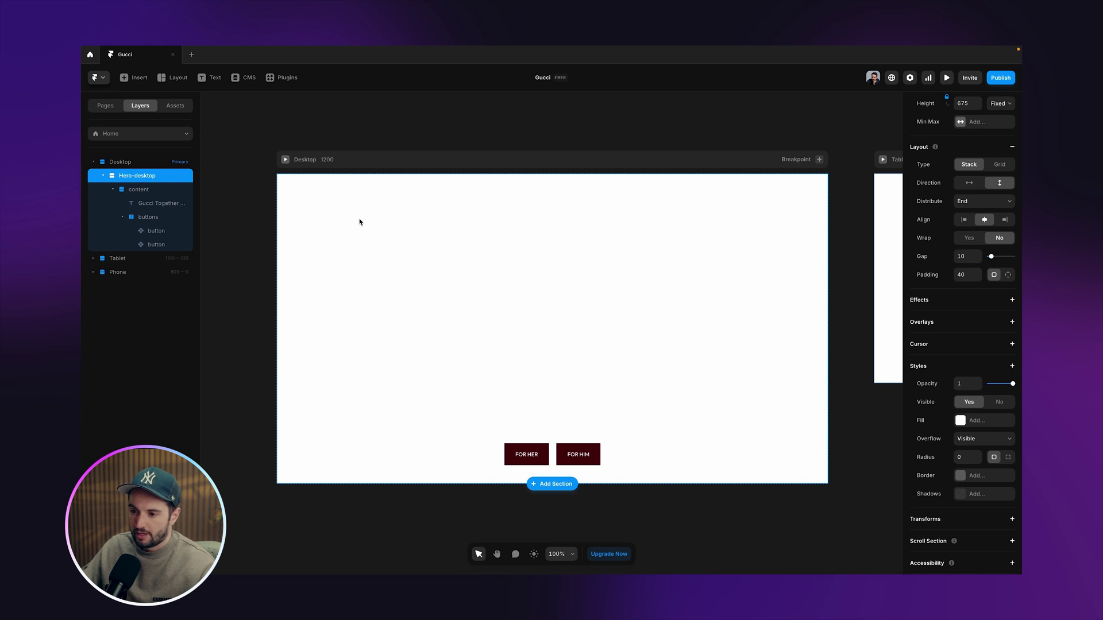
Step: Draw a new frame inside Hero-desktop and set its width to 16 and height to 9
{"action": "key", "text": "f"}
{"action": "left_click_drag", "start_coordinate": [356, 208], "coordinate": [586, 341]}
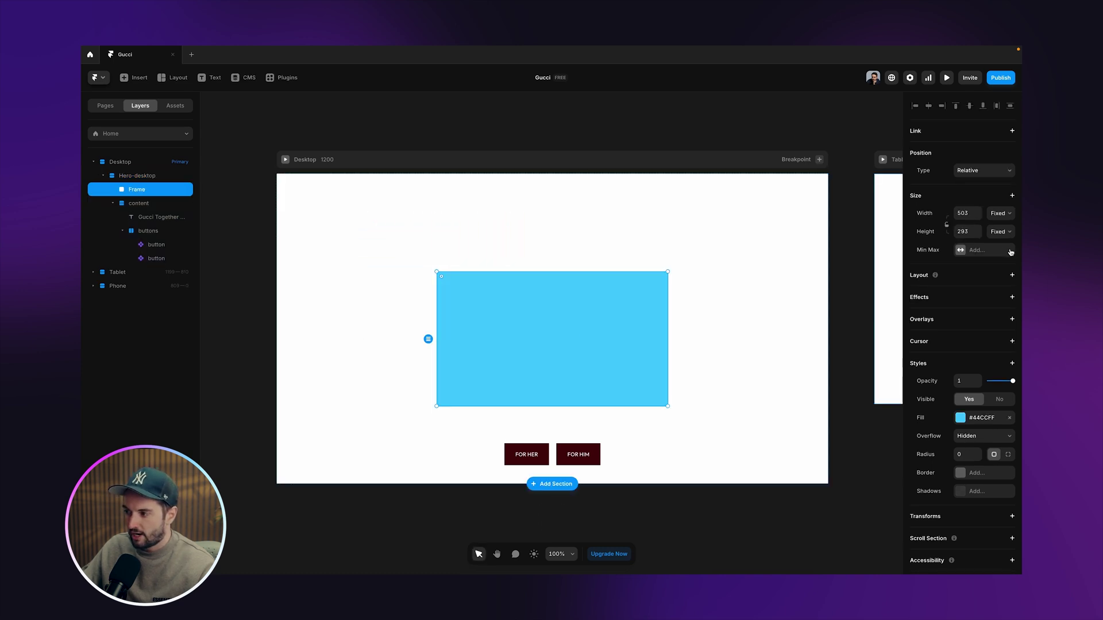
{"action": "left_click", "coordinate": [967, 213]}
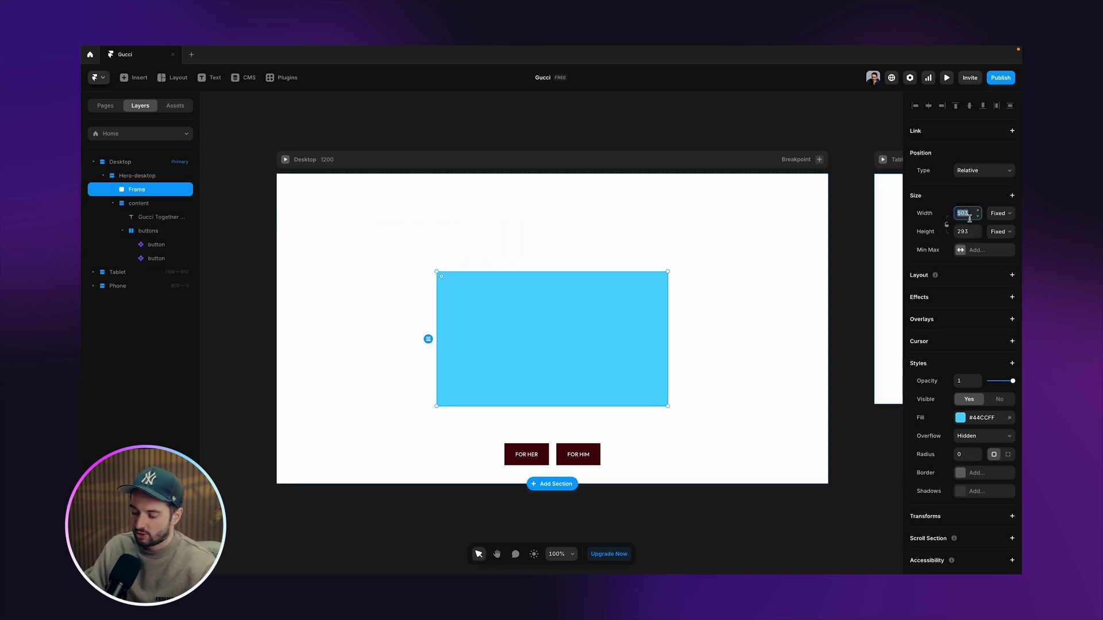
{"action": "type", "text": "16"}
{"action": "key", "text": "Tab"}
{"action": "type", "text": "9"}
{"action": "key", "text": "Return"}
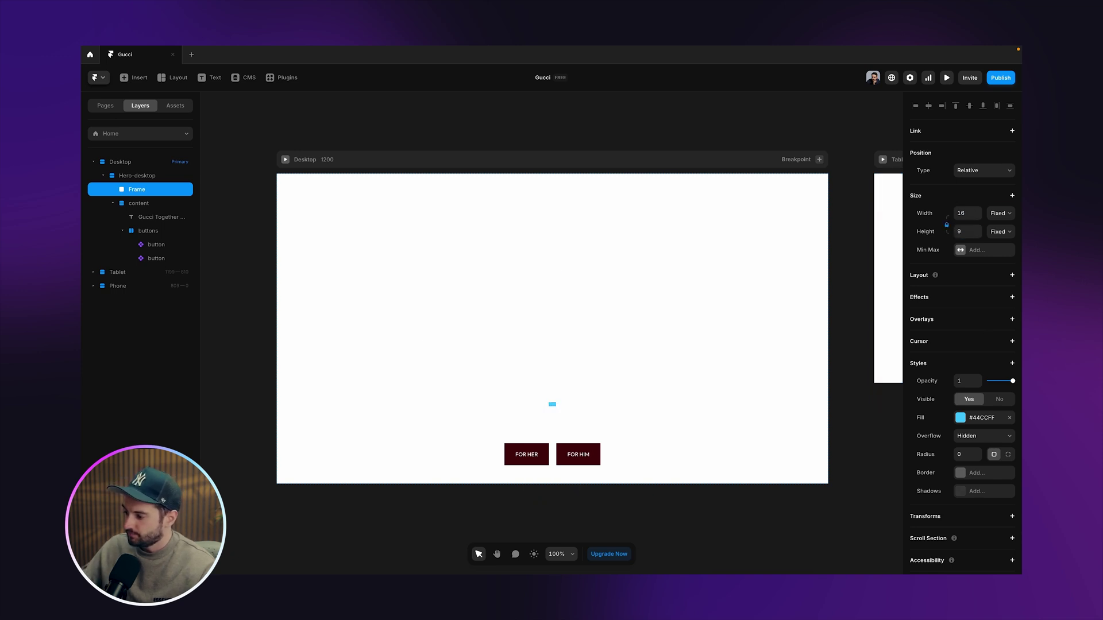
Step: Paste the copied hero image as the fill of the new frame in Hero-desktop and set the frame's width to Fill
{"action": "left_click", "coordinate": [977, 418]}
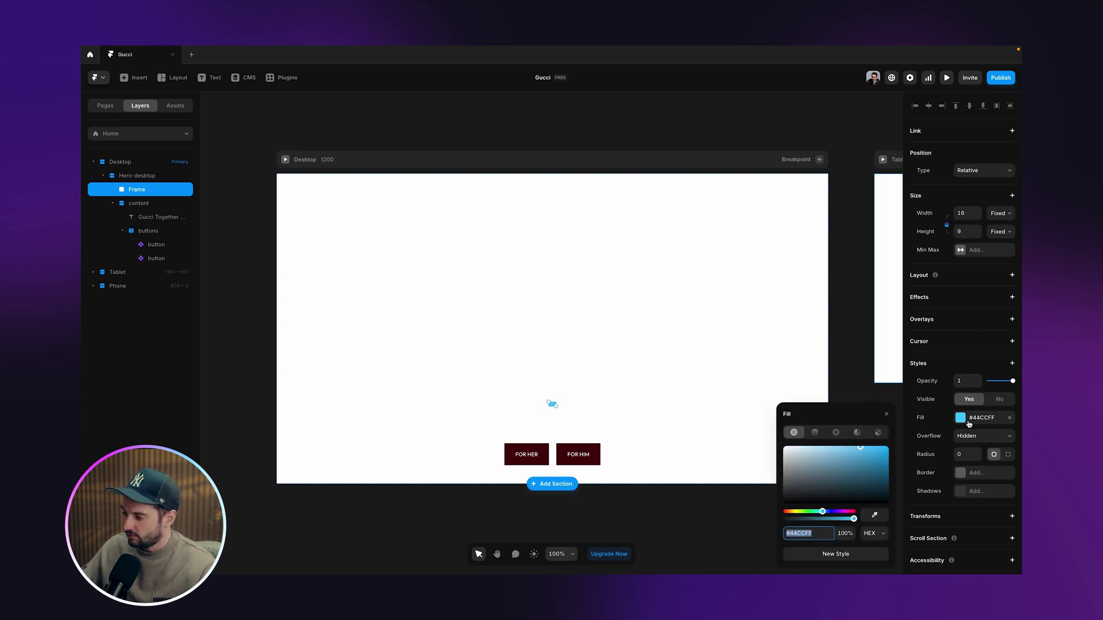
{"action": "right_click", "coordinate": [969, 422]}
{"action": "left_click", "coordinate": [950, 446]}
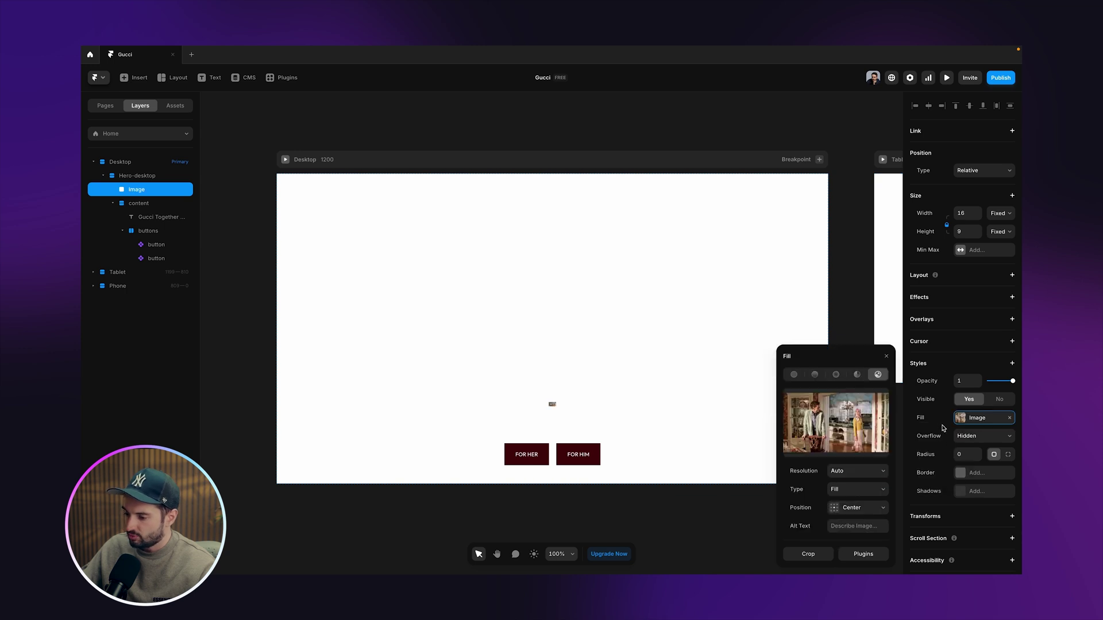
{"action": "left_click", "coordinate": [926, 422]}
{"action": "left_click", "coordinate": [1002, 217]}
{"action": "left_click", "coordinate": [997, 234]}
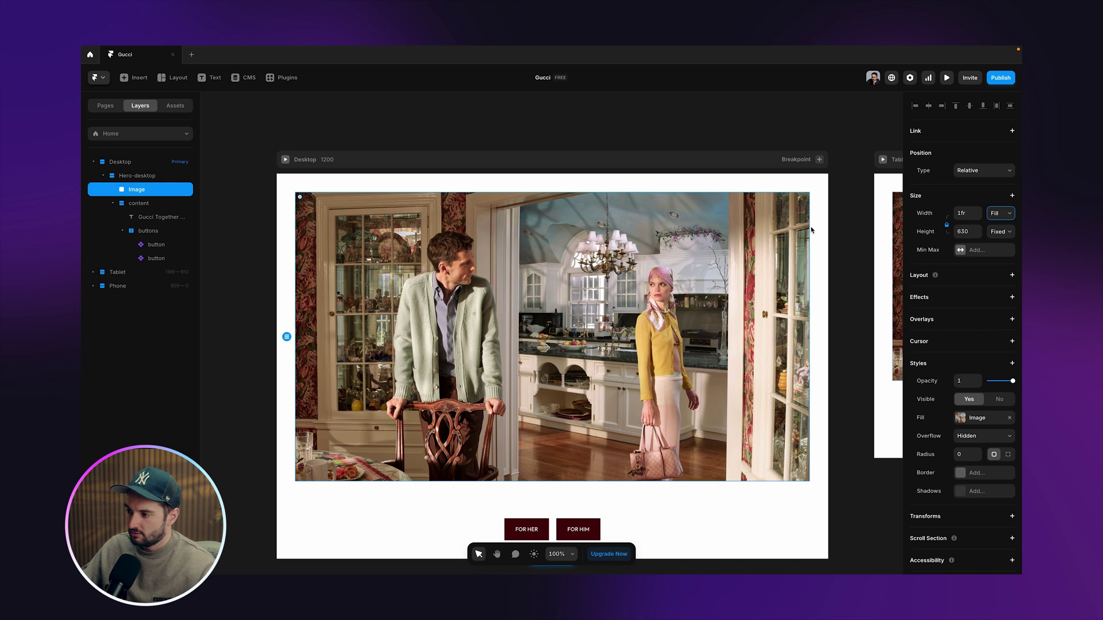
{"action": "scroll", "coordinate": [450, 271], "scroll_direction": "down", "scroll_amount": 2}
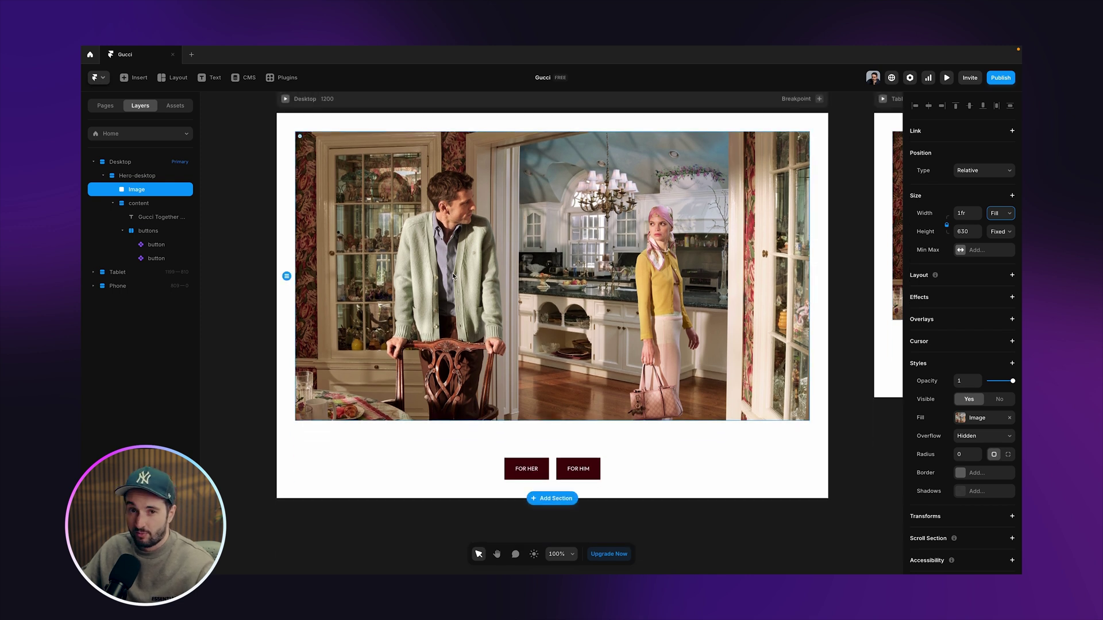
{"action": "scroll", "coordinate": [518, 275], "scroll_direction": "up", "scroll_amount": 1}
Step: Set the image's position type to Absolute and centre it horizontally and vertically within Hero-desktop
{"action": "left_click", "coordinate": [972, 169]}
{"action": "left_click", "coordinate": [972, 167]}
{"action": "left_click", "coordinate": [955, 190]}
{"action": "left_click", "coordinate": [928, 108]}
{"action": "left_click", "coordinate": [969, 107]}
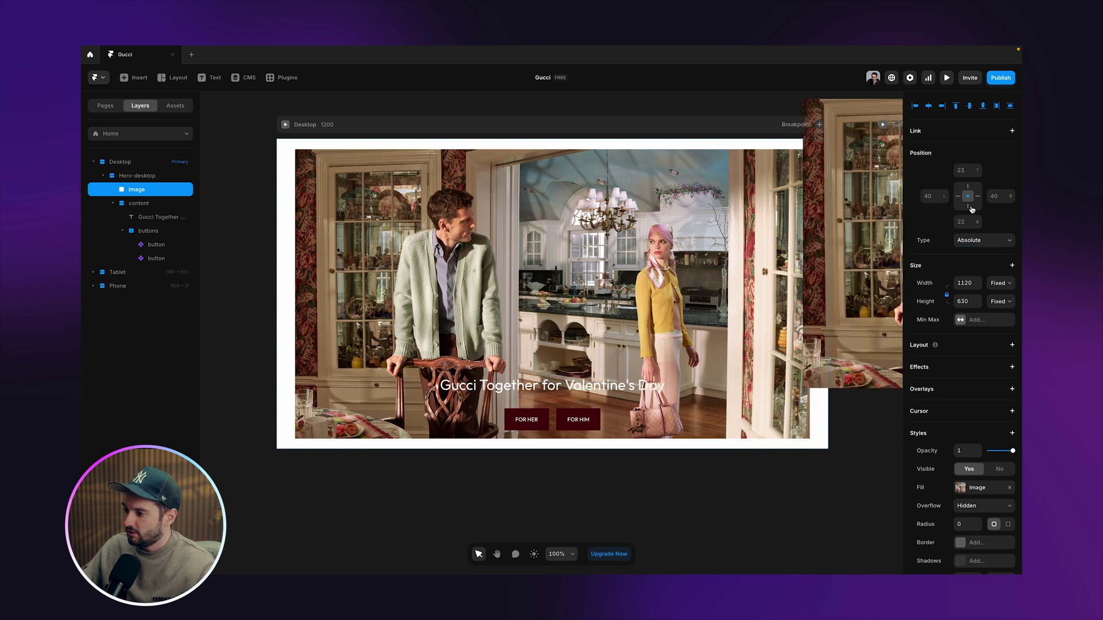
Step: Set the image's width to a relative 100% and pin it to the section's top edge at 0
{"action": "left_click", "coordinate": [1000, 283]}
{"action": "left_click", "coordinate": [997, 293]}
{"action": "left_click", "coordinate": [964, 284]}
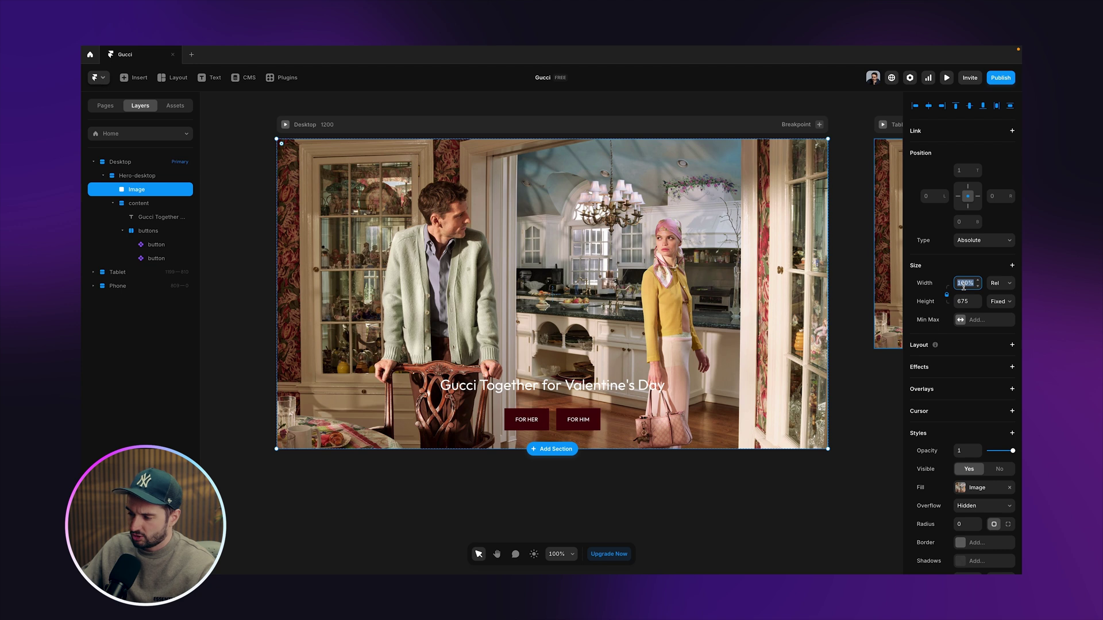
{"action": "scroll", "coordinate": [984, 304], "scroll_direction": "down", "scroll_amount": 1}
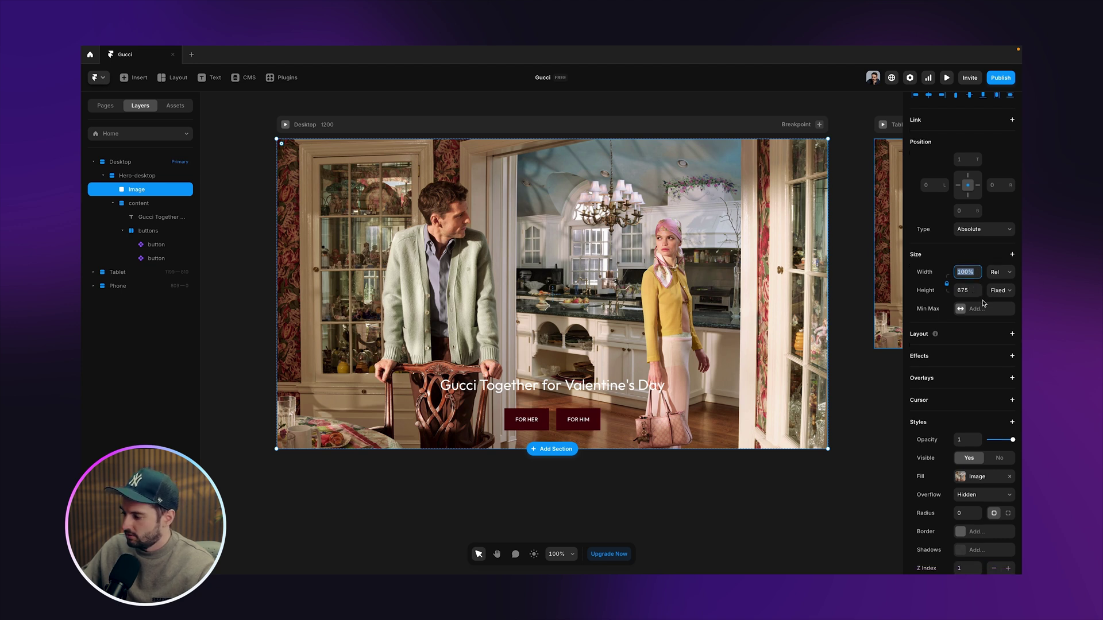
{"action": "scroll", "coordinate": [984, 304], "scroll_direction": "up", "scroll_amount": 1}
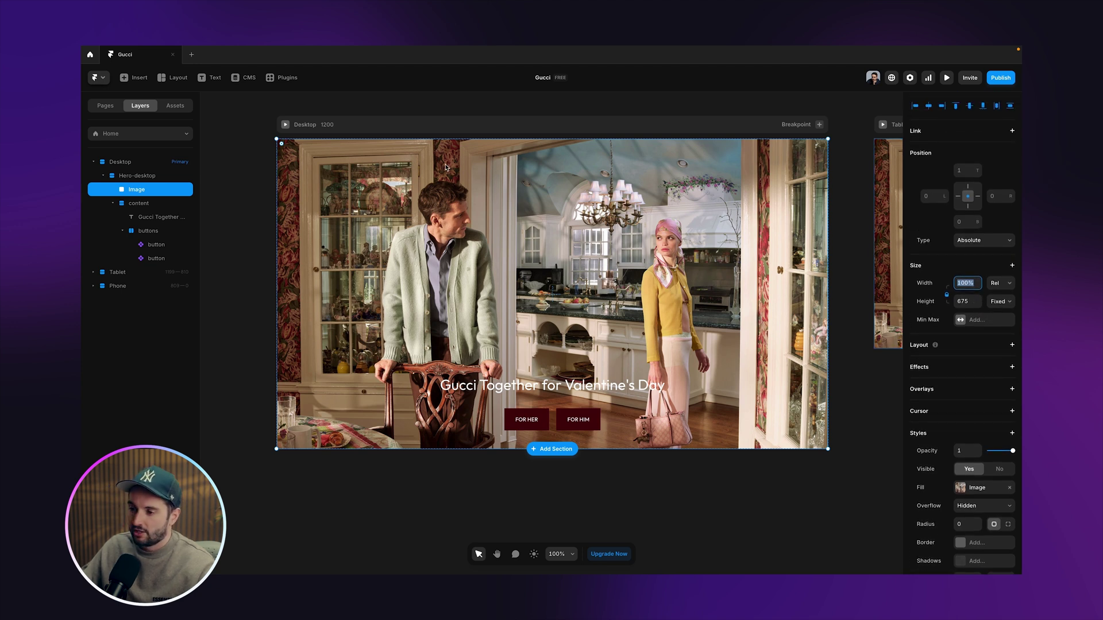
{"action": "left_click", "coordinate": [965, 169]}
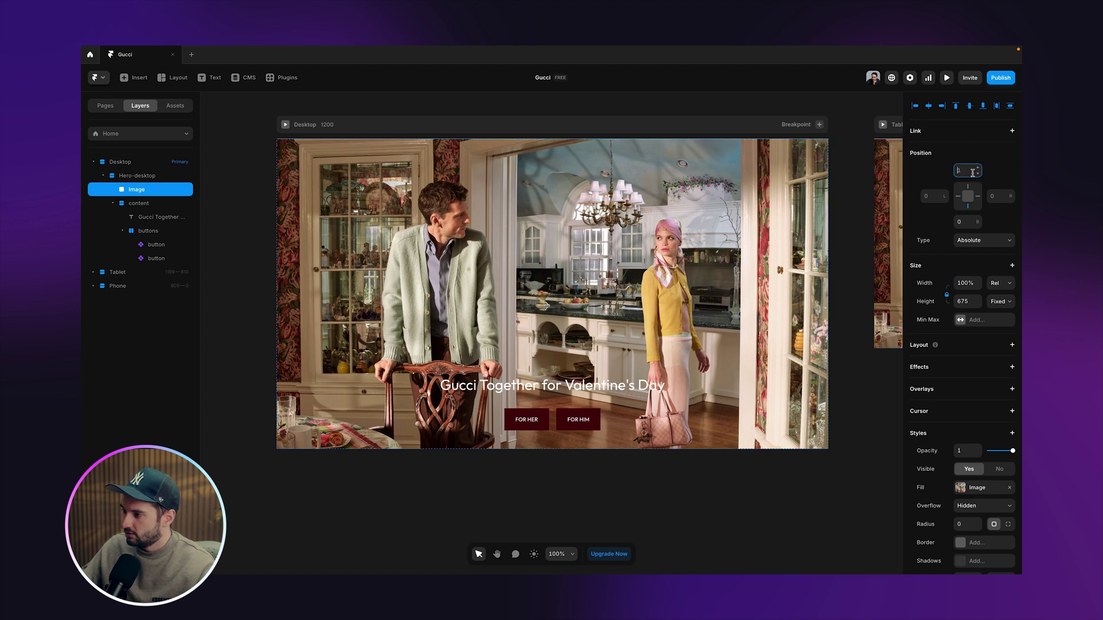
Step: Preview the desktop page and shorten the preview height to about 463 to check how the hero image behaves
{"action": "left_click", "coordinate": [285, 125]}
{"action": "left_click_drag", "start_coordinate": [560, 496], "coordinate": [555, 446]}
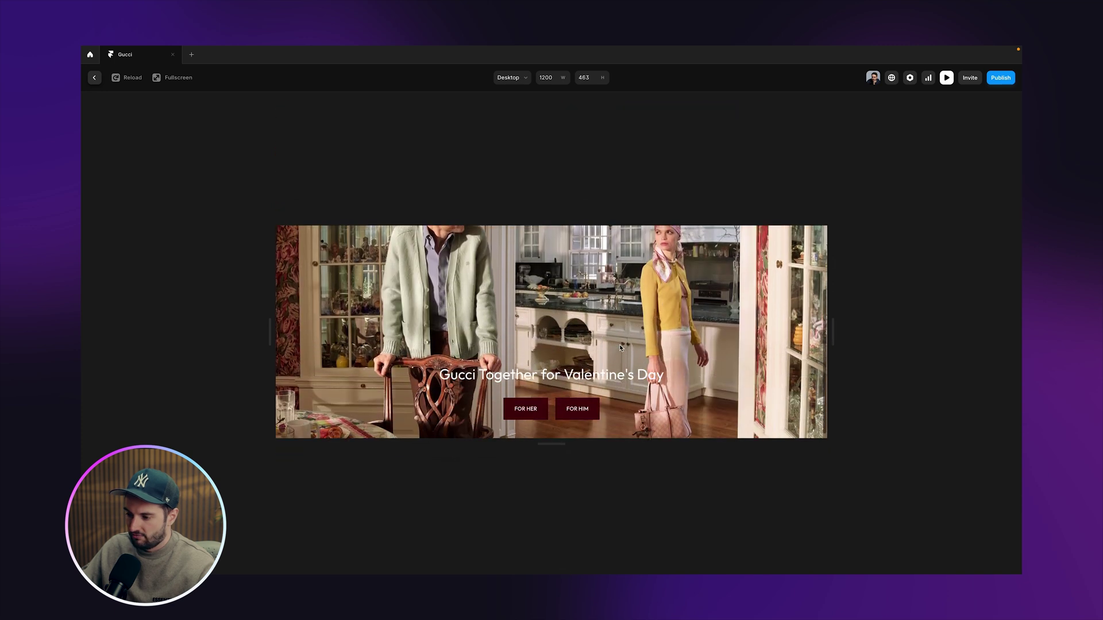
{"action": "key", "text": "Escape"}
Step: Add an Appear effect to the hero image and open its enter effect settings
{"action": "left_click", "coordinate": [144, 189]}
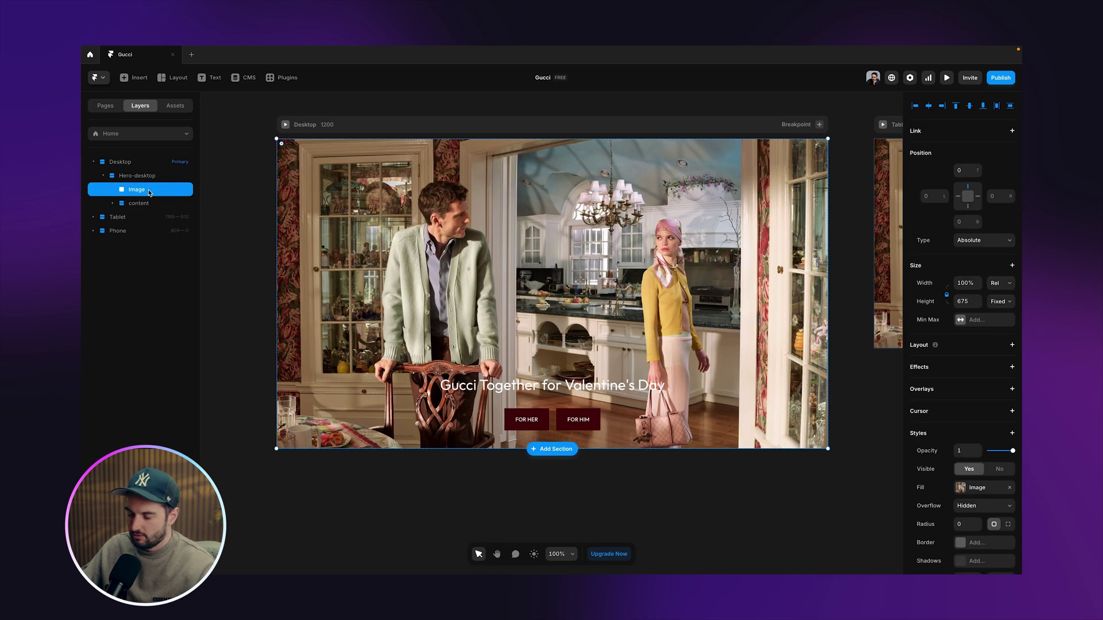
{"action": "scroll", "coordinate": [949, 299], "scroll_direction": "down", "scroll_amount": 5}
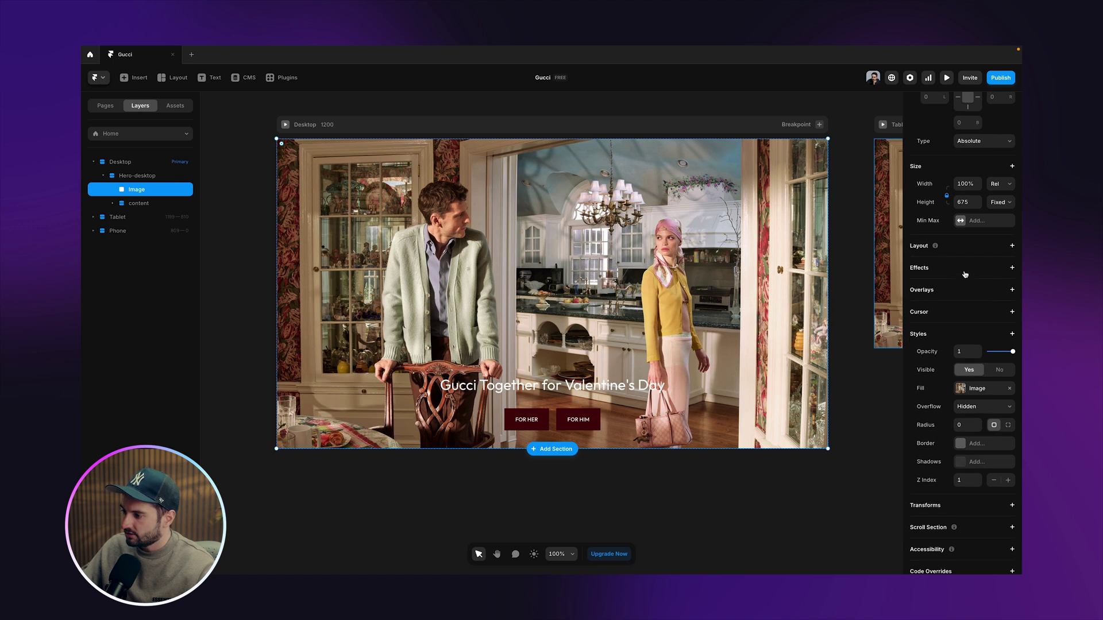
{"action": "left_click", "coordinate": [965, 275]}
{"action": "left_click", "coordinate": [954, 283]}
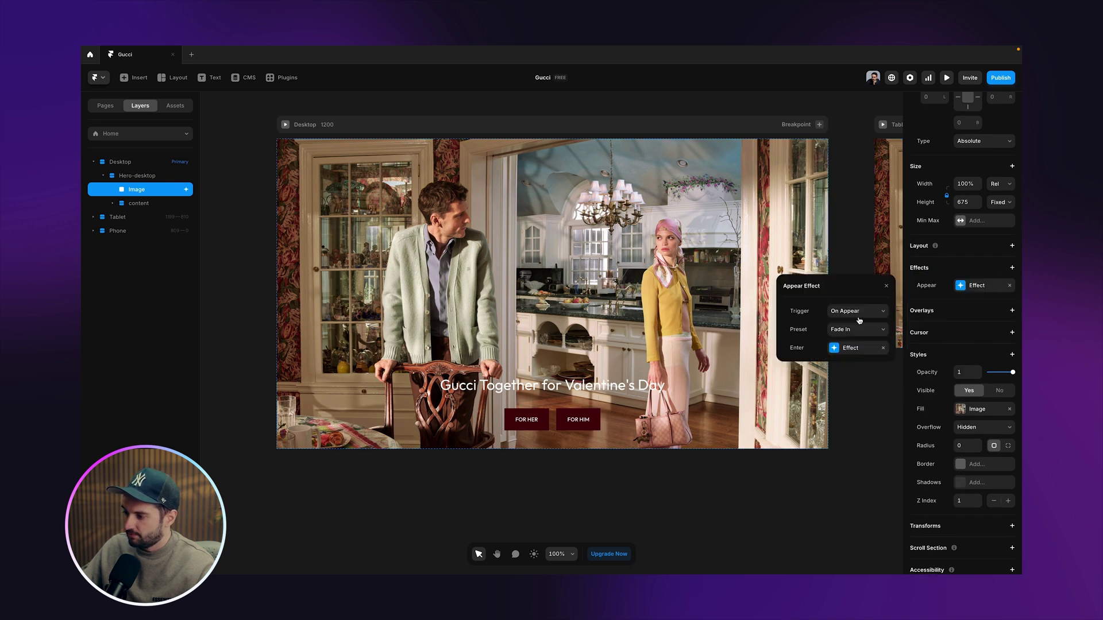
{"action": "left_click", "coordinate": [851, 348]}
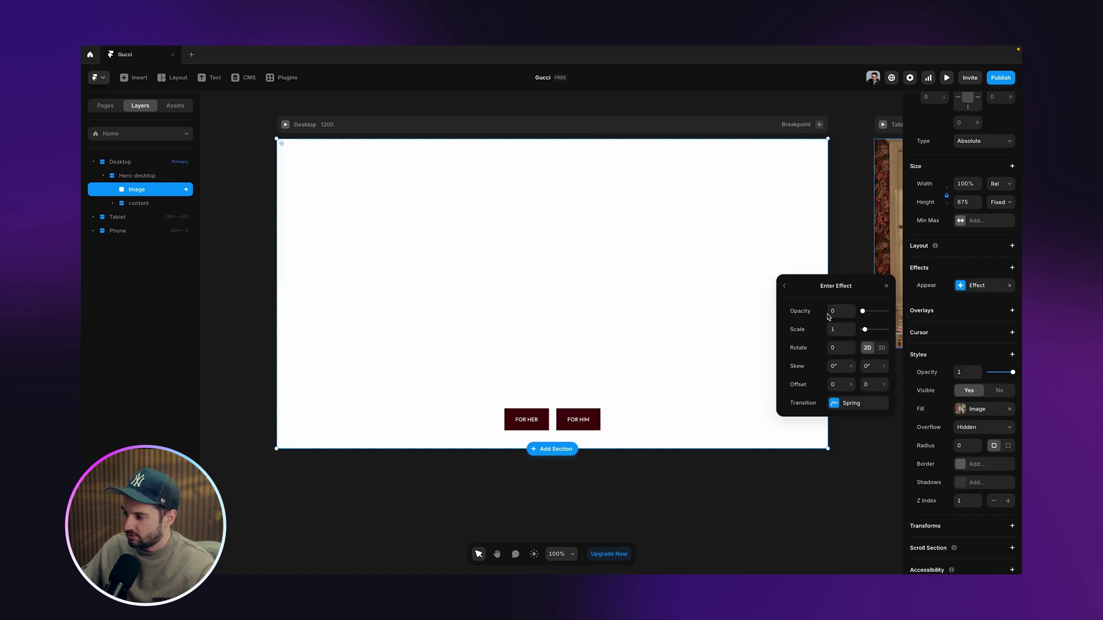
Step: Check the scale value on the Gucci site, then set the enter effect's scale to 1.2 in Framer
{"action": "left_click", "coordinate": [835, 329]}
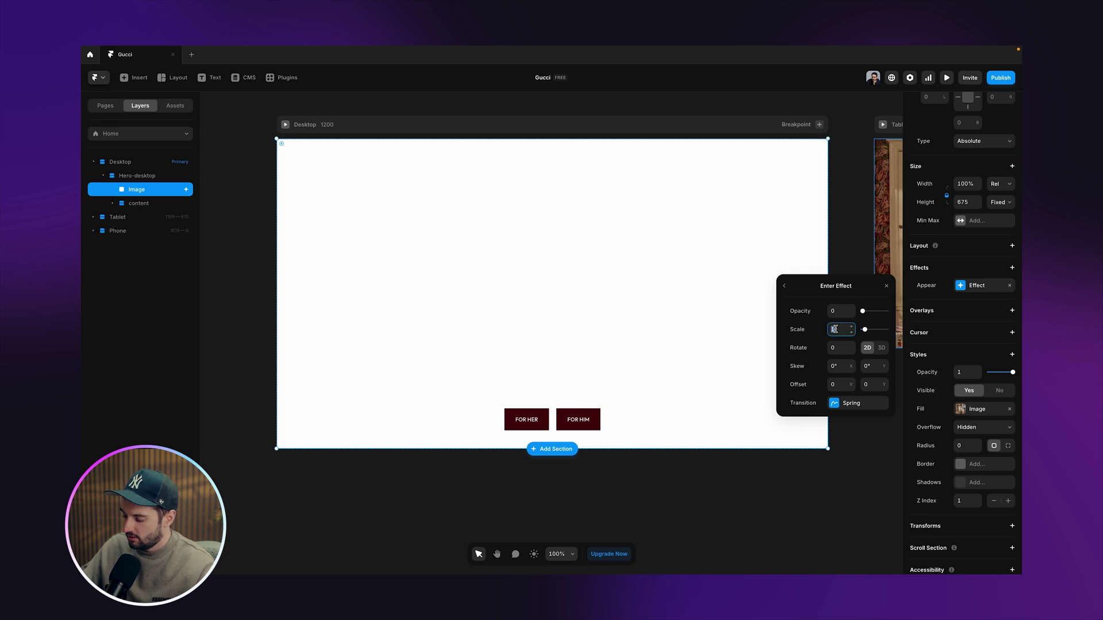
{"action": "key", "text": "ctrl+Right"}
{"action": "key", "text": "ctrl+Left"}
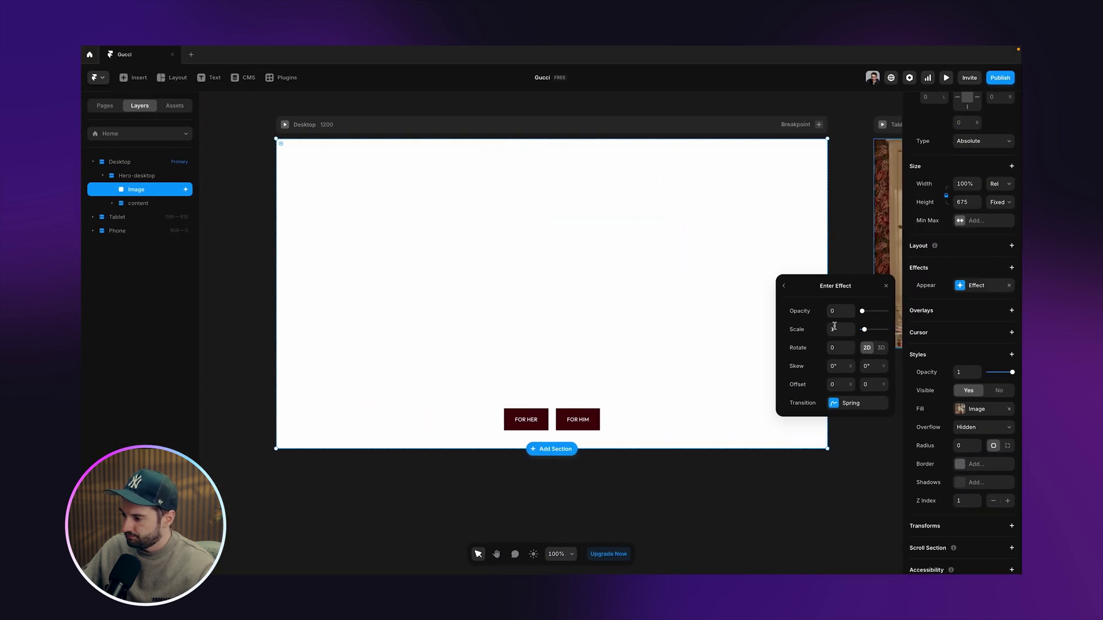
{"action": "key", "text": "ctrl+Left"}
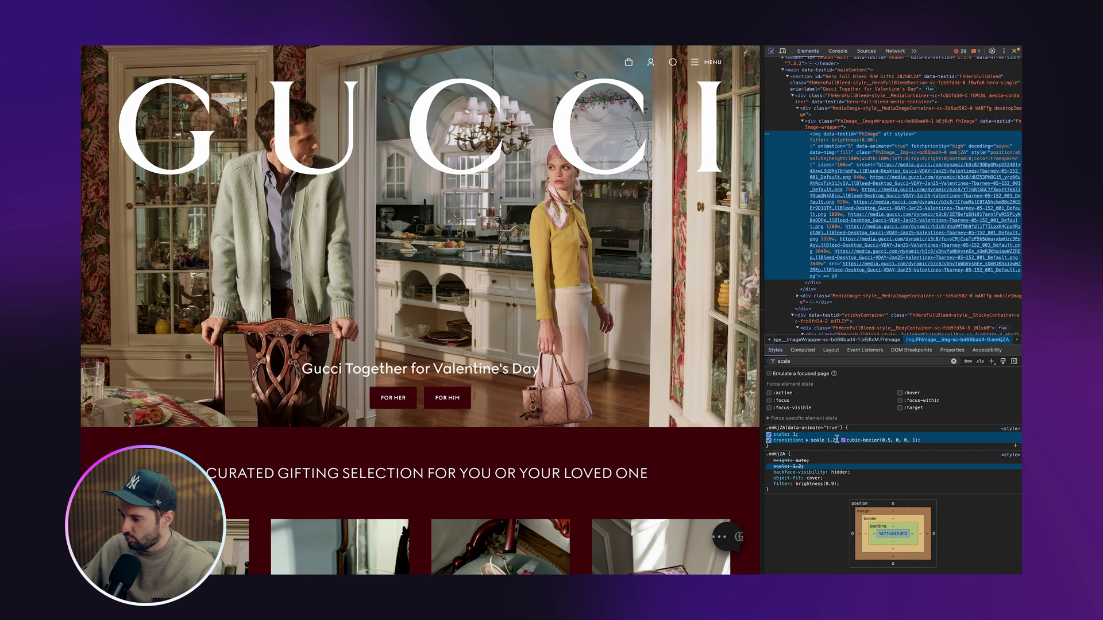
{"action": "key", "text": "ctrl+Right"}
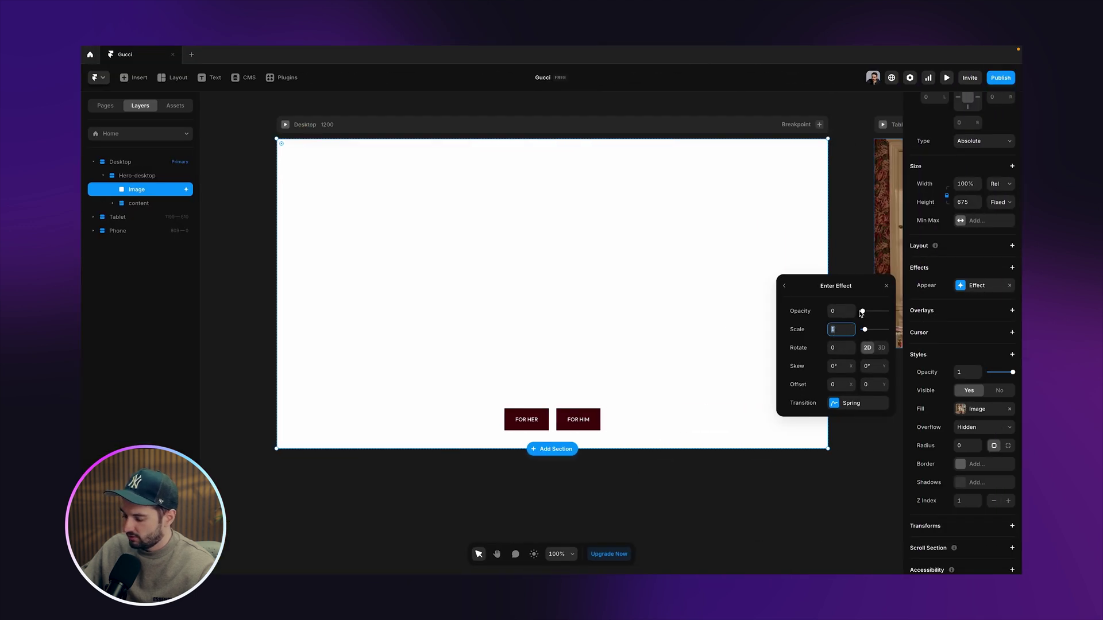
{"action": "key", "text": "Return"}
Step: Change the enter transition to Ease with Bezier 0.5, 0, 0, 1 and a time of 1.2, matching the Gucci site's transition
{"action": "left_click", "coordinate": [859, 404]}
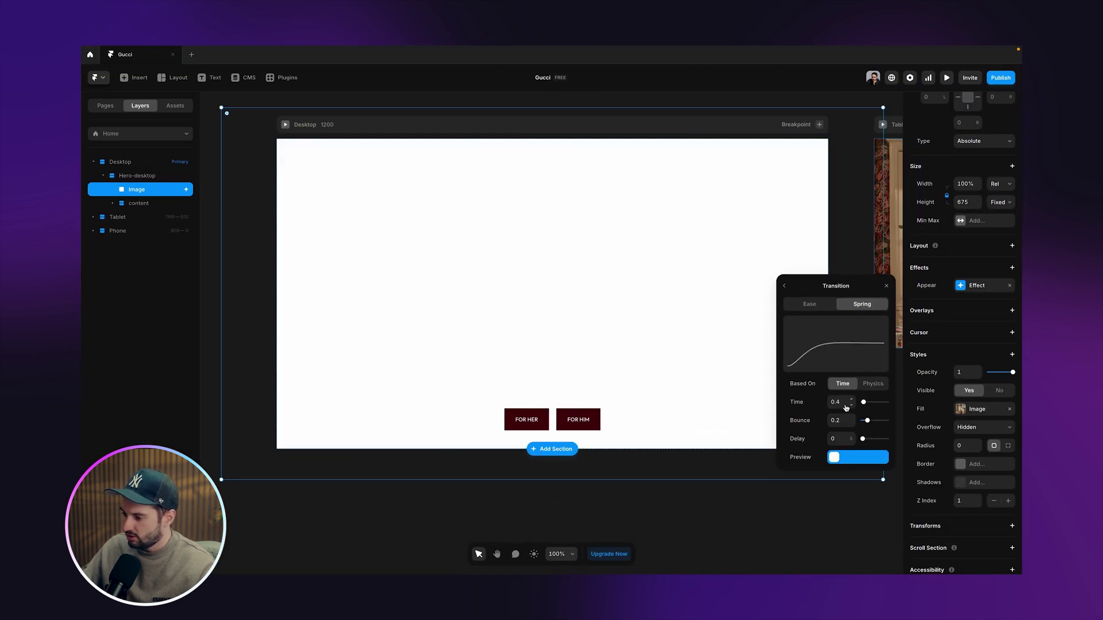
{"action": "left_click", "coordinate": [809, 304]}
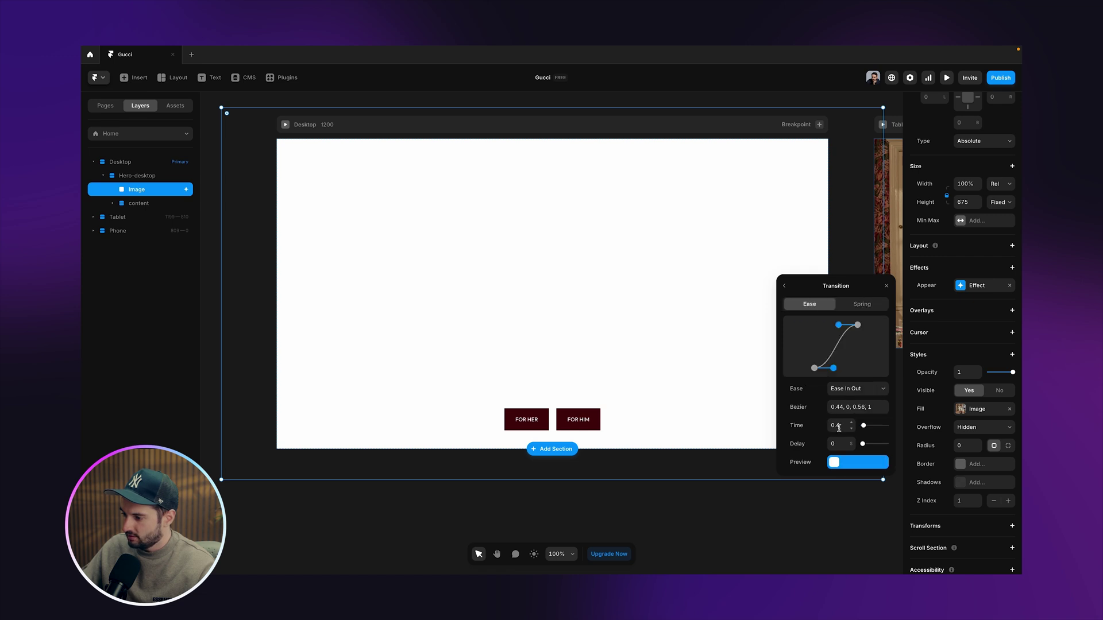
{"action": "left_click", "coordinate": [848, 410]}
{"action": "type", "text": "0.5, 0, 0, 1"}
{"action": "key", "text": "Tab"}
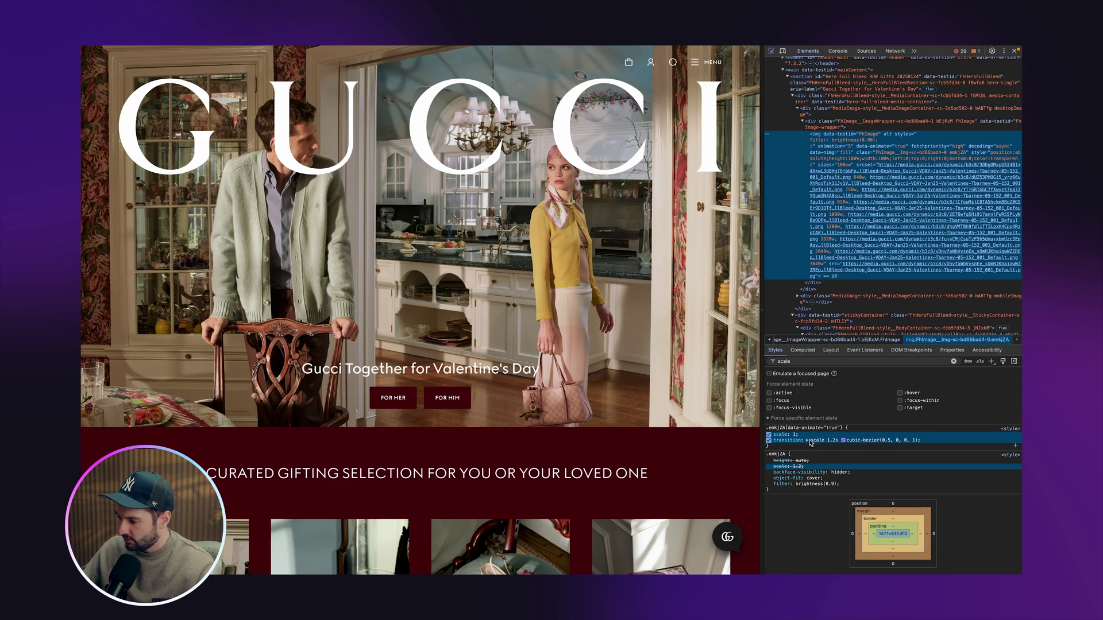
{"action": "left_click", "coordinate": [808, 440]}
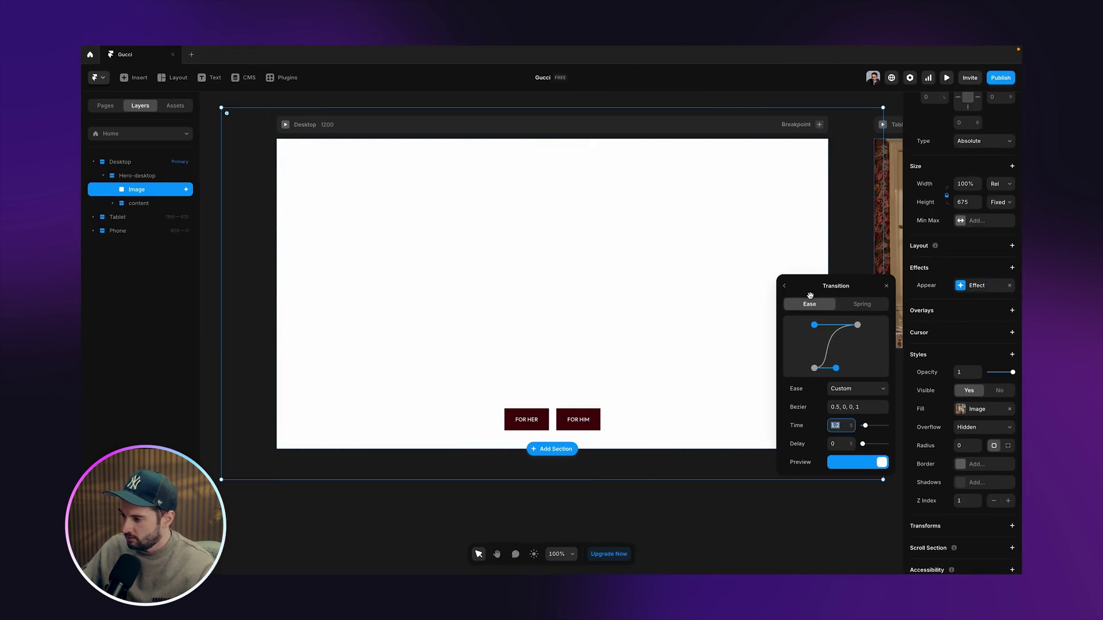
{"action": "left_click", "coordinate": [786, 289]}
Step: Add a Brightness filter to the hero image and set it to 90%
{"action": "left_click", "coordinate": [154, 192]}
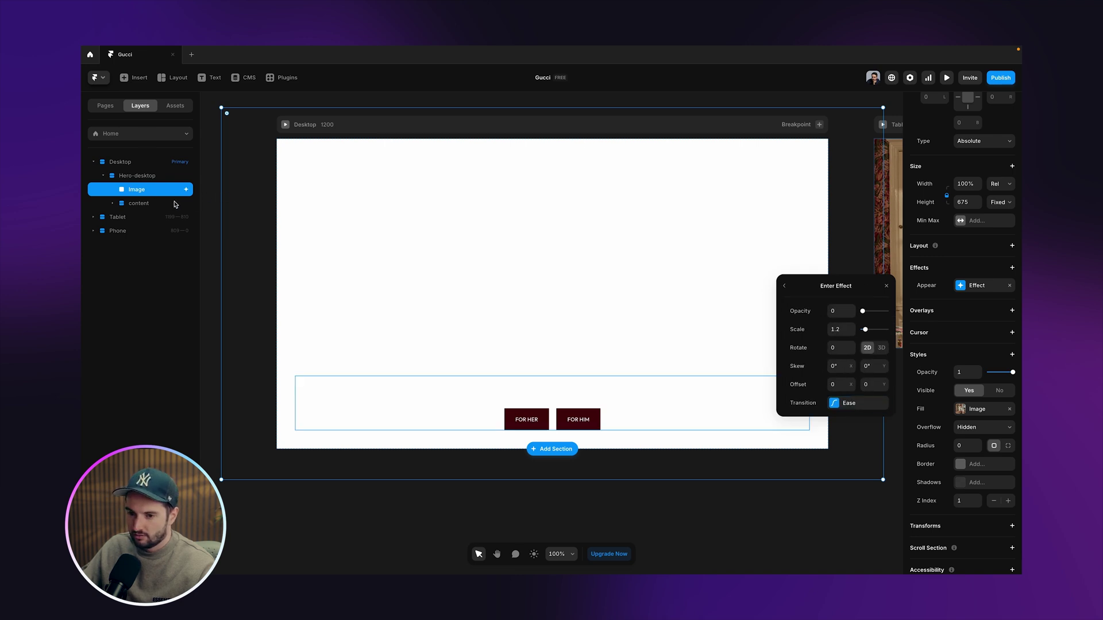
{"action": "left_click", "coordinate": [154, 204]}
{"action": "left_click", "coordinate": [150, 191]}
{"action": "left_click", "coordinate": [1012, 355]}
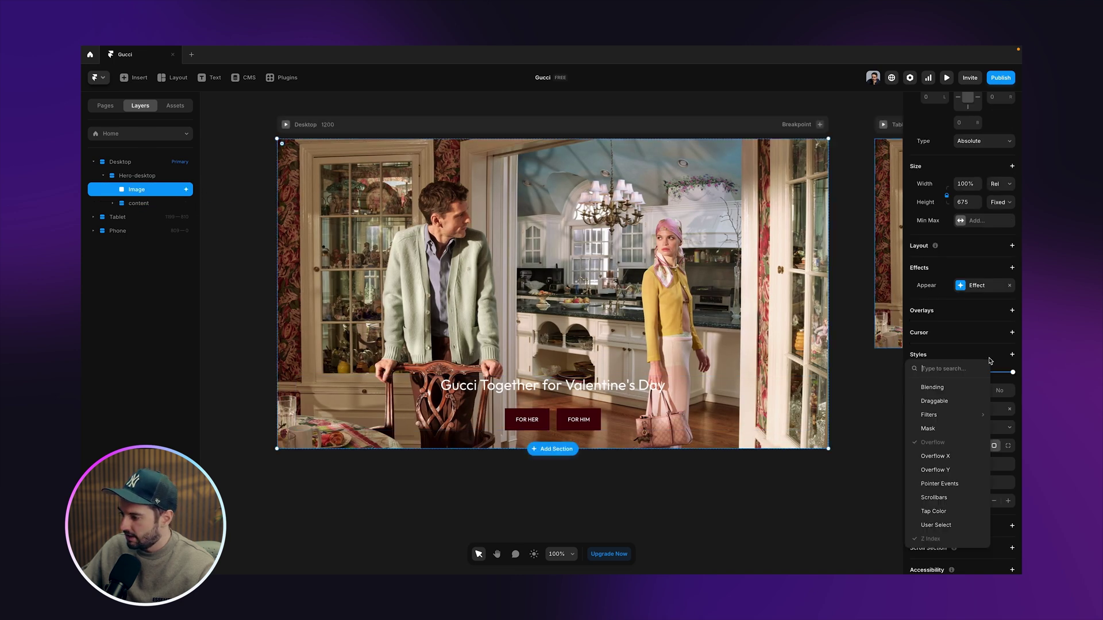
{"action": "mouse_move", "coordinate": [948, 415]}
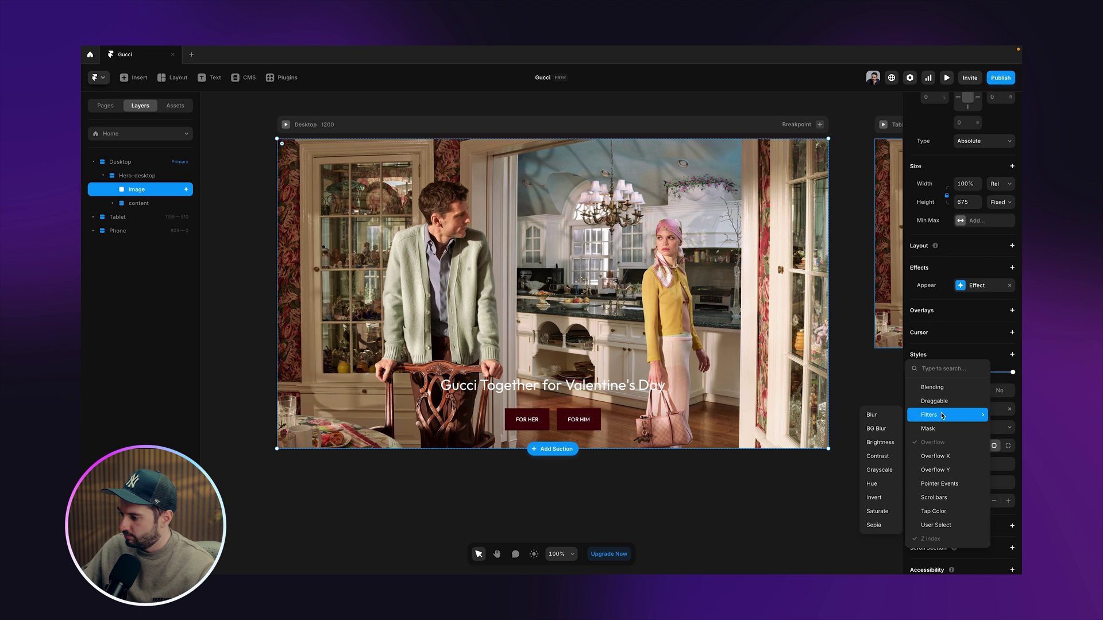
{"action": "left_click", "coordinate": [880, 442]}
{"action": "left_click", "coordinate": [965, 502]}
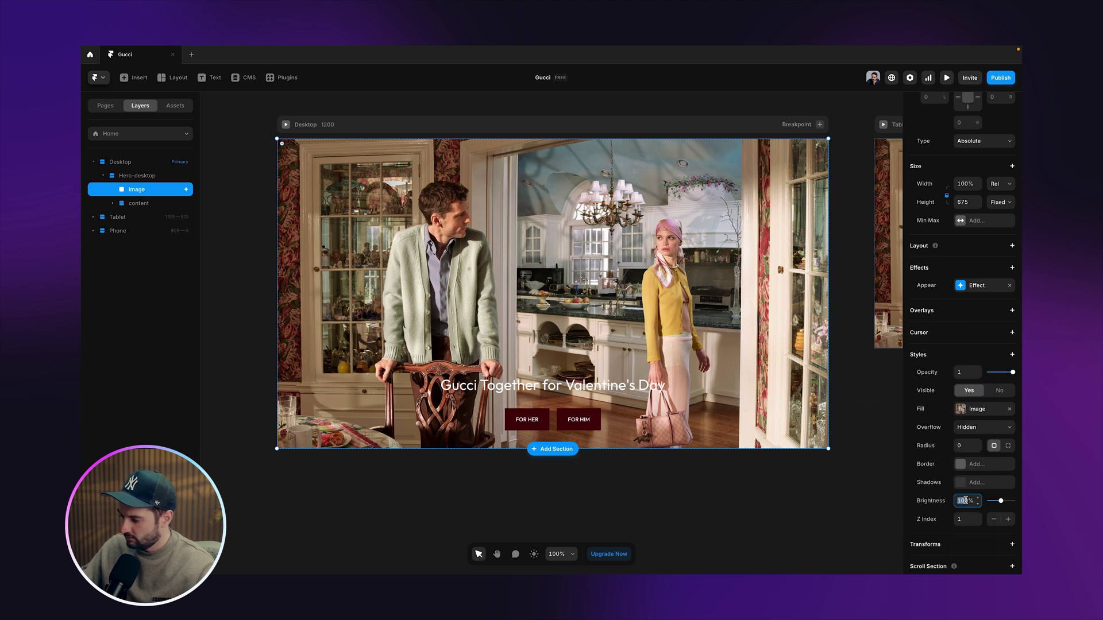
{"action": "type", "text": "900"}
{"action": "key", "text": "BackSpace"}
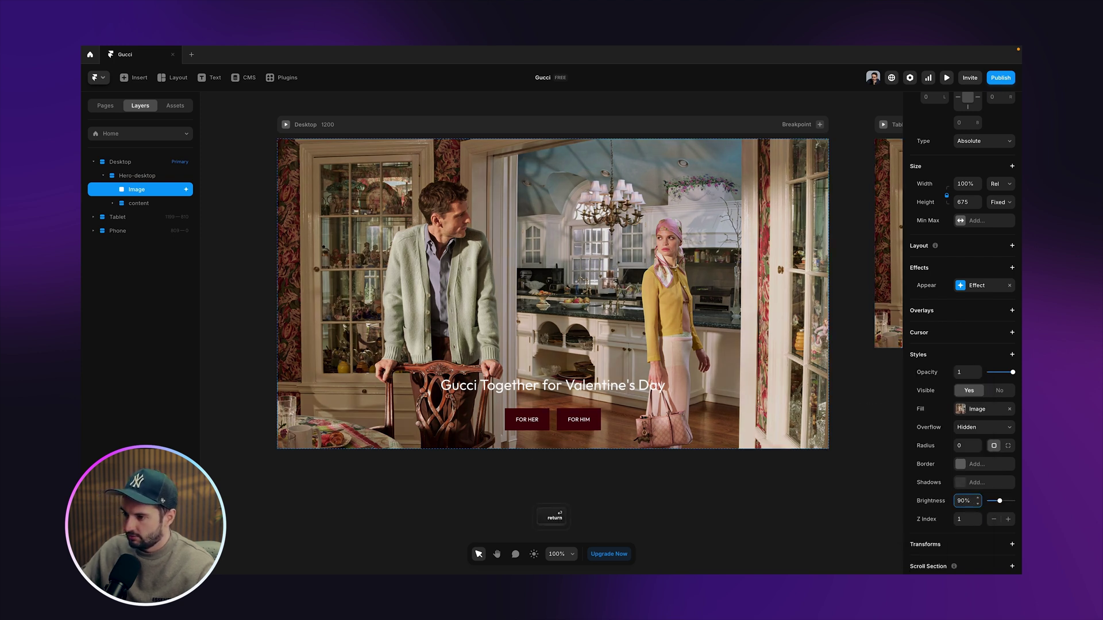
{"action": "left_click", "coordinate": [515, 486]}
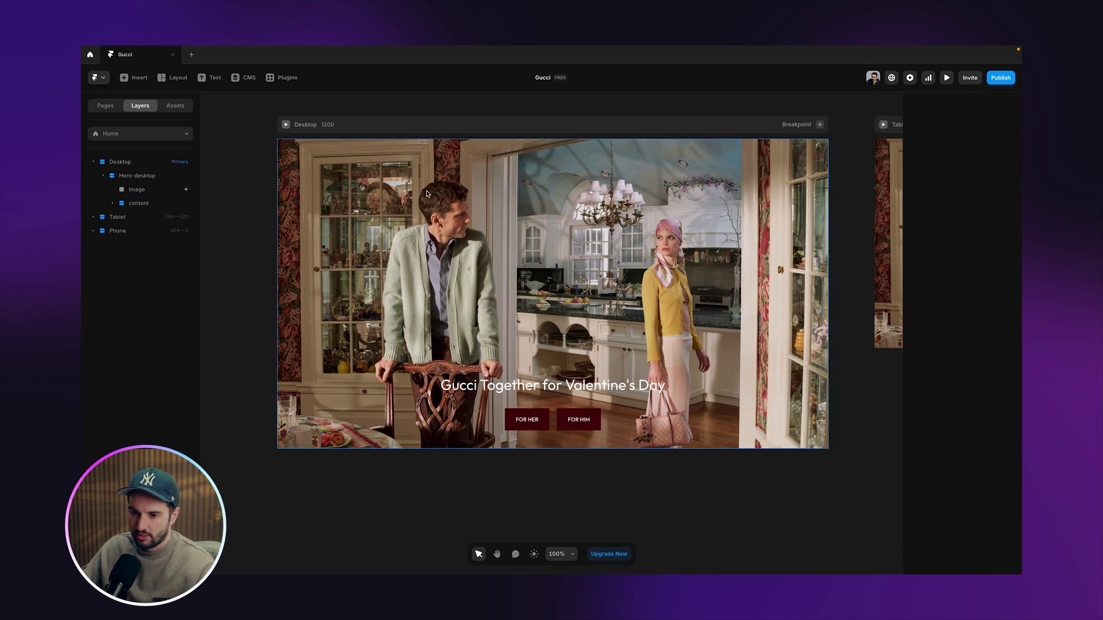
Step: Preview the desktop page at a height of about 1002 and reload it several times to watch the image's entrance effect
{"action": "scroll", "coordinate": [426, 194], "scroll_direction": "up", "scroll_amount": 1}
{"action": "left_click", "coordinate": [277, 166]}
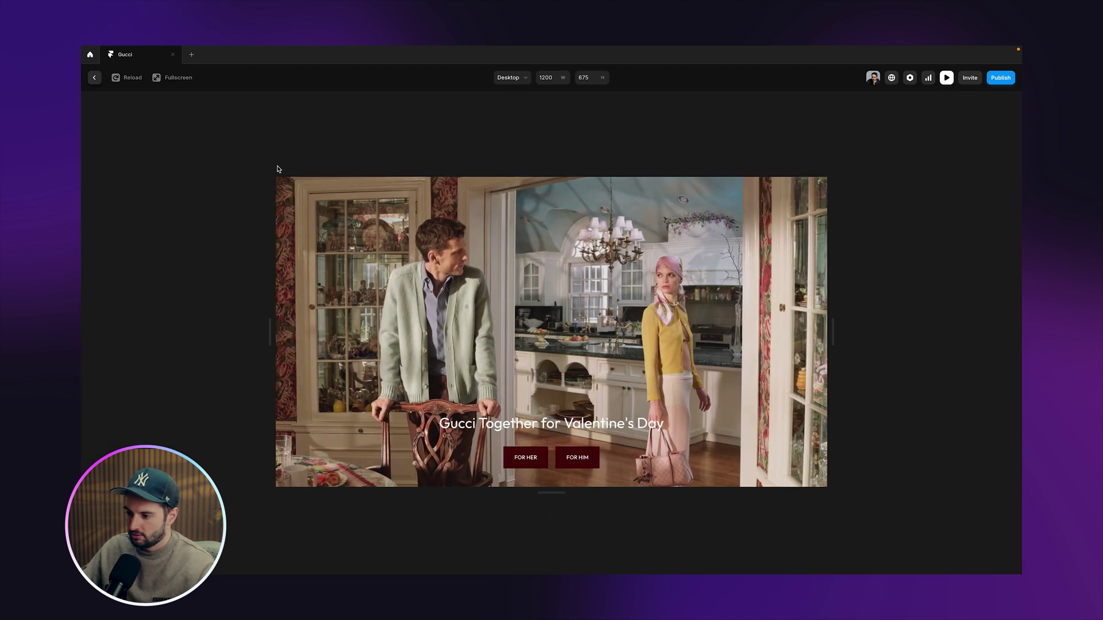
{"action": "left_click_drag", "start_coordinate": [561, 492], "coordinate": [581, 561]}
{"action": "key", "text": "super+r"}
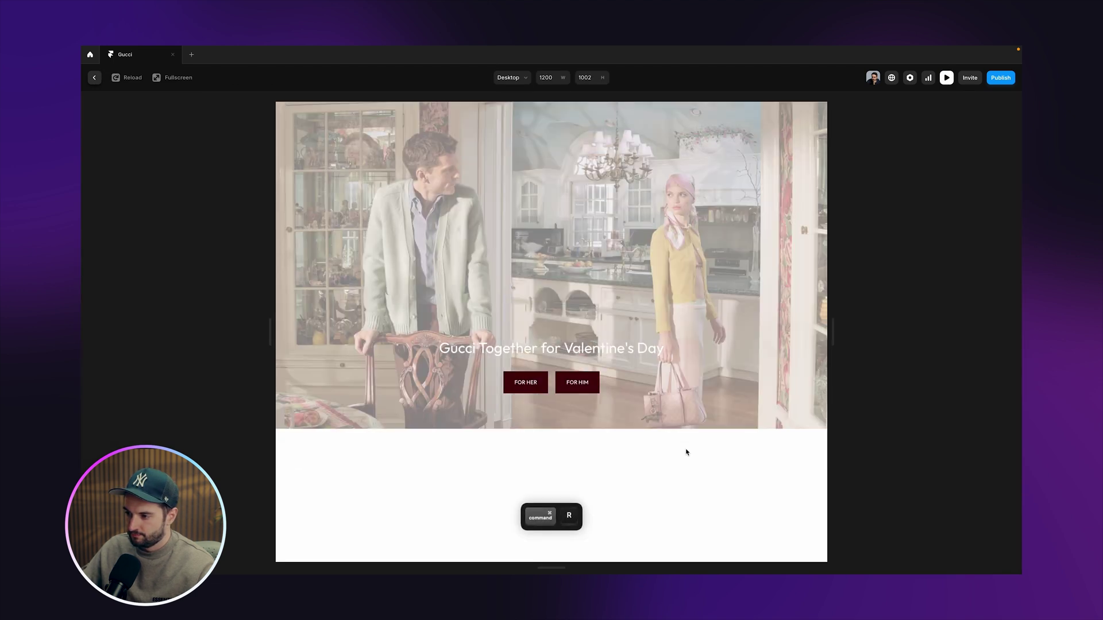
{"action": "key", "text": "super+r"}
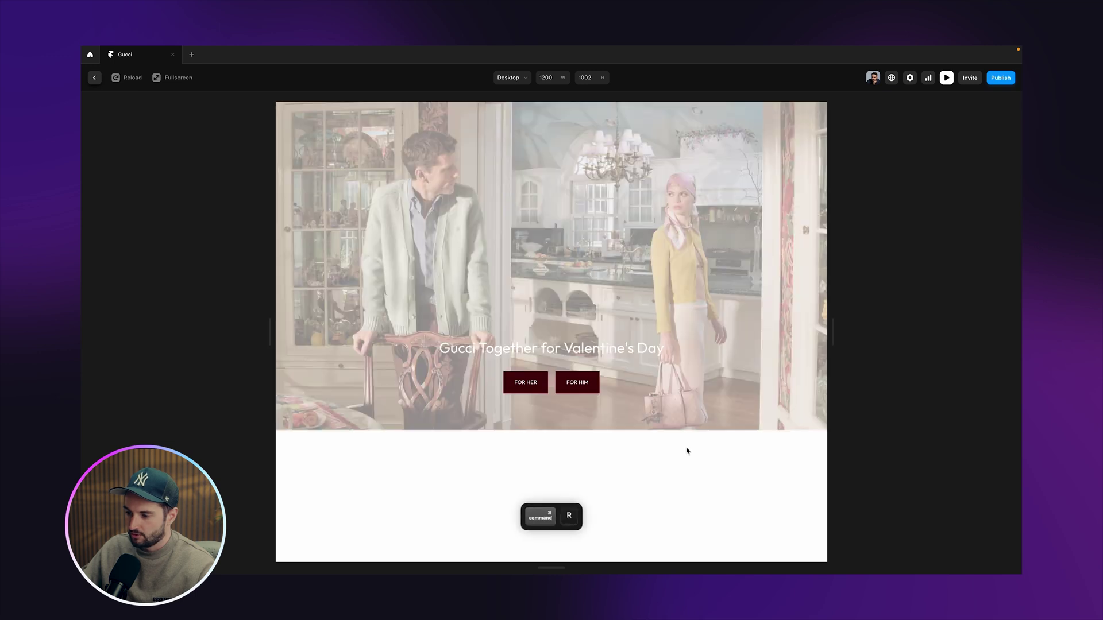
{"action": "key", "text": "super+r"}
{"action": "key", "text": "super+r"}
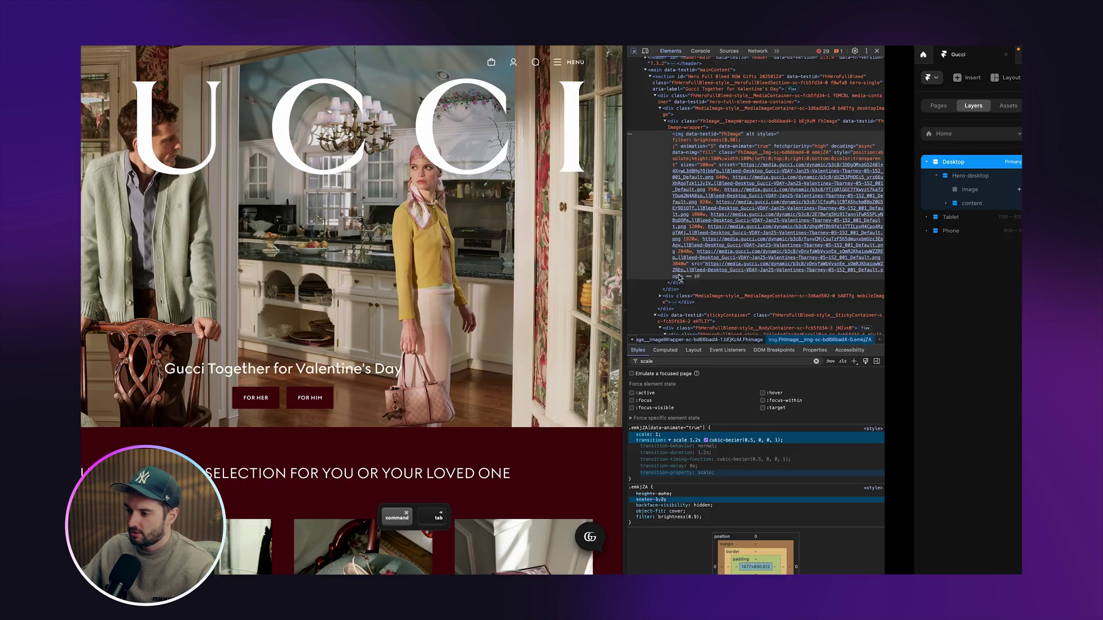
Step: Reload the Gucci site to compare its entrance animation, inspect the hero image element again, and return to Framer
{"action": "key", "text": "super+r"}
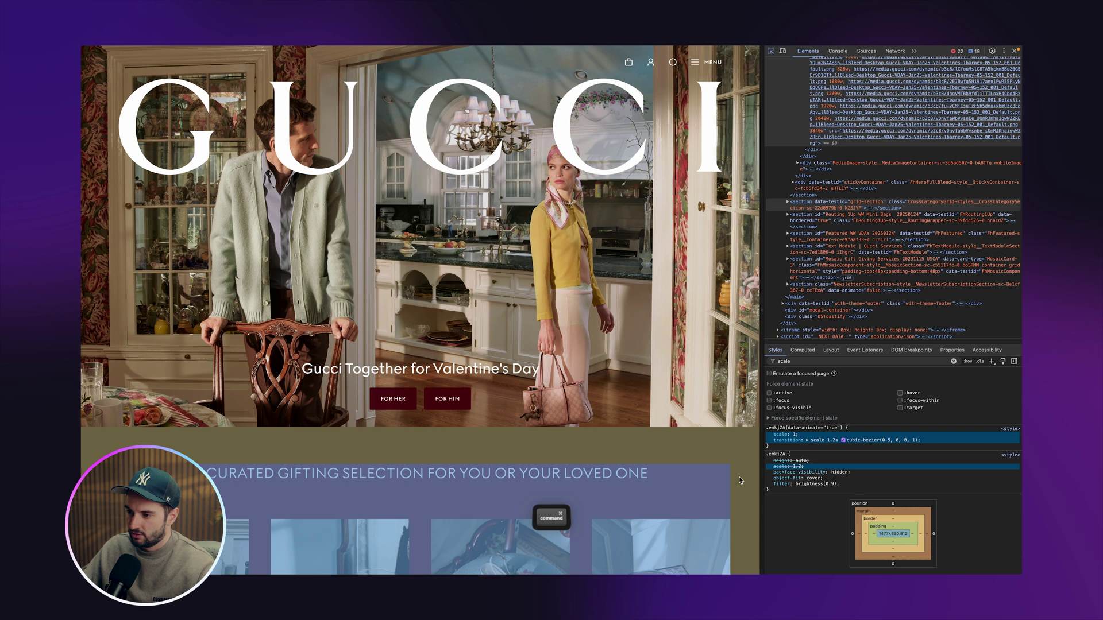
{"action": "key", "text": "super+shift+c"}
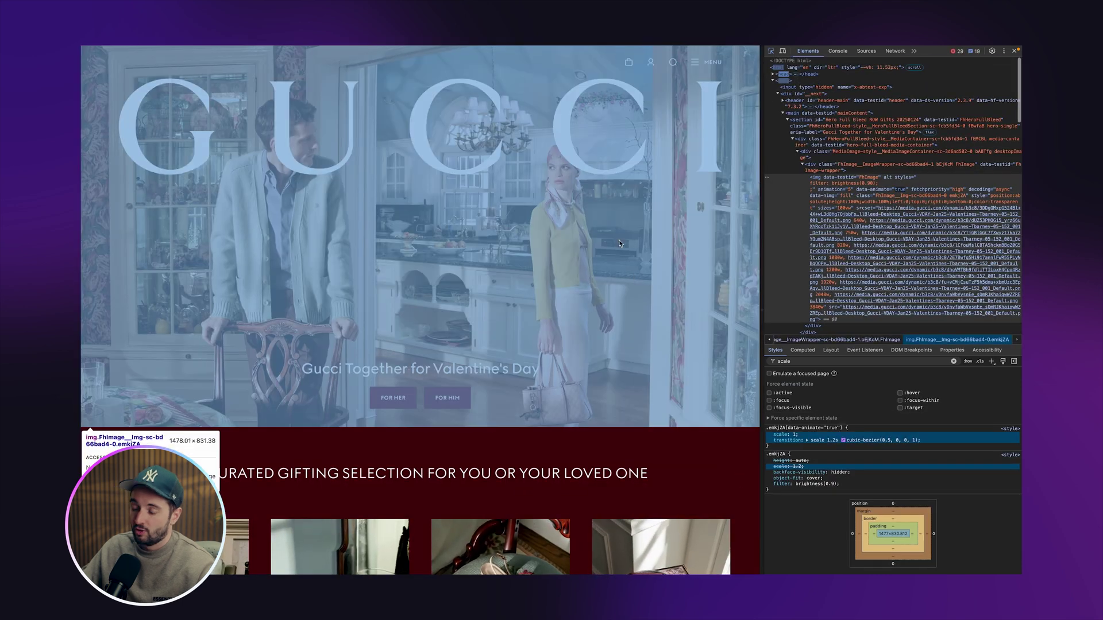
{"action": "key", "text": "ctrl+Right"}
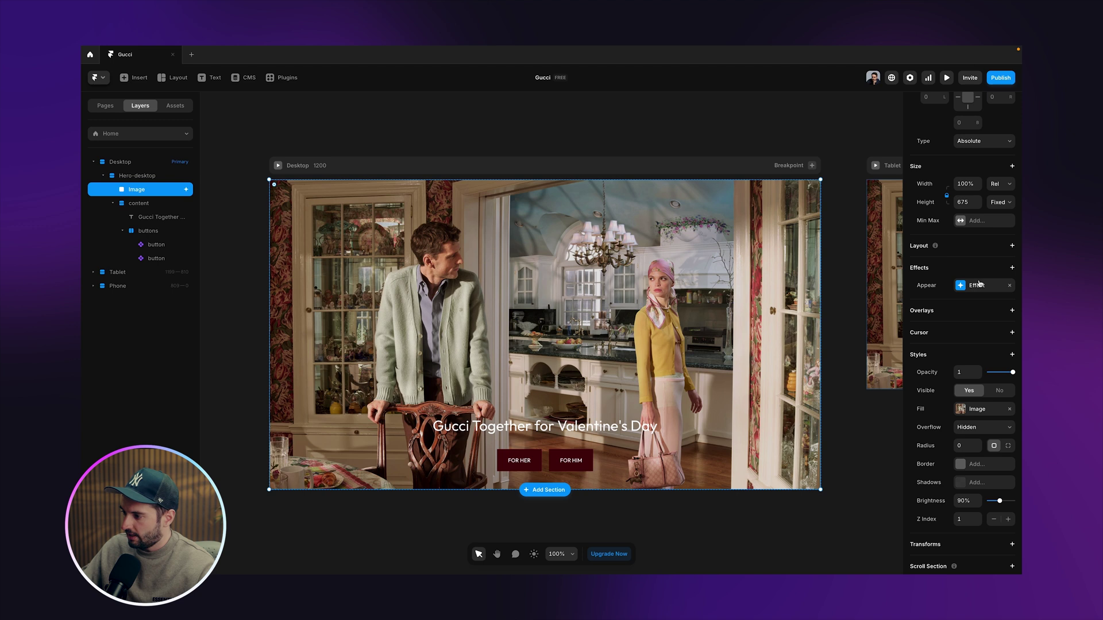
Step: Set the opacity of the hero image's appear enter effect to 1
{"action": "left_click", "coordinate": [980, 284]}
{"action": "left_click", "coordinate": [851, 347]}
{"action": "left_click", "coordinate": [839, 310]}
{"action": "type", "text": "1"}
{"action": "key", "text": "Tab"}
{"action": "left_click", "coordinate": [785, 286]}
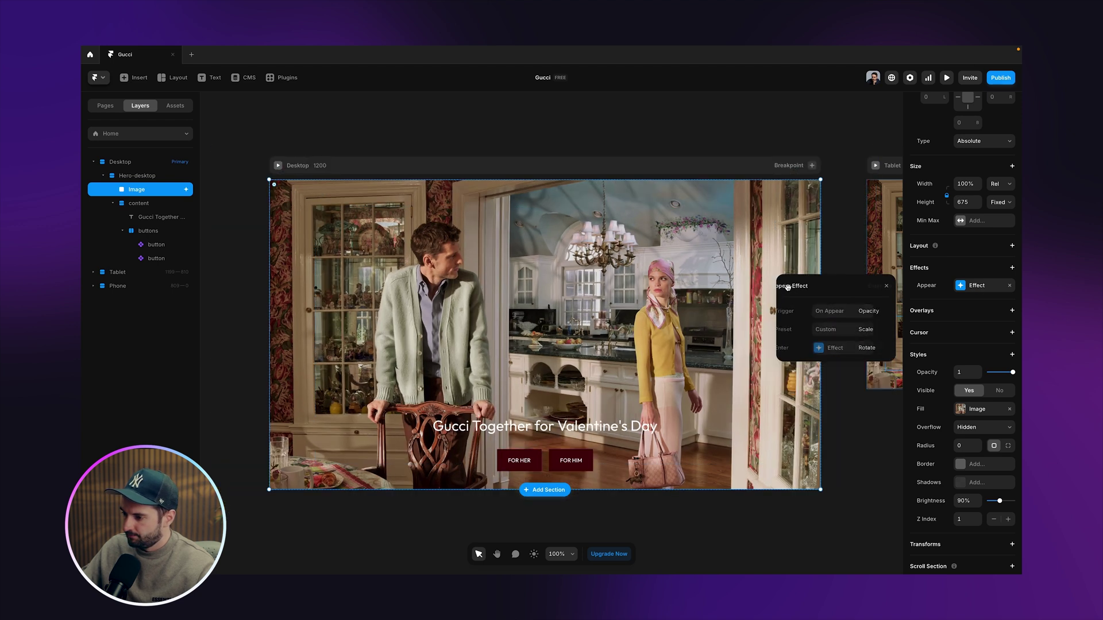
Step: Wrap the desktop hero image in a new frame and rename that frame image-container
{"action": "right_click", "coordinate": [150, 191]}
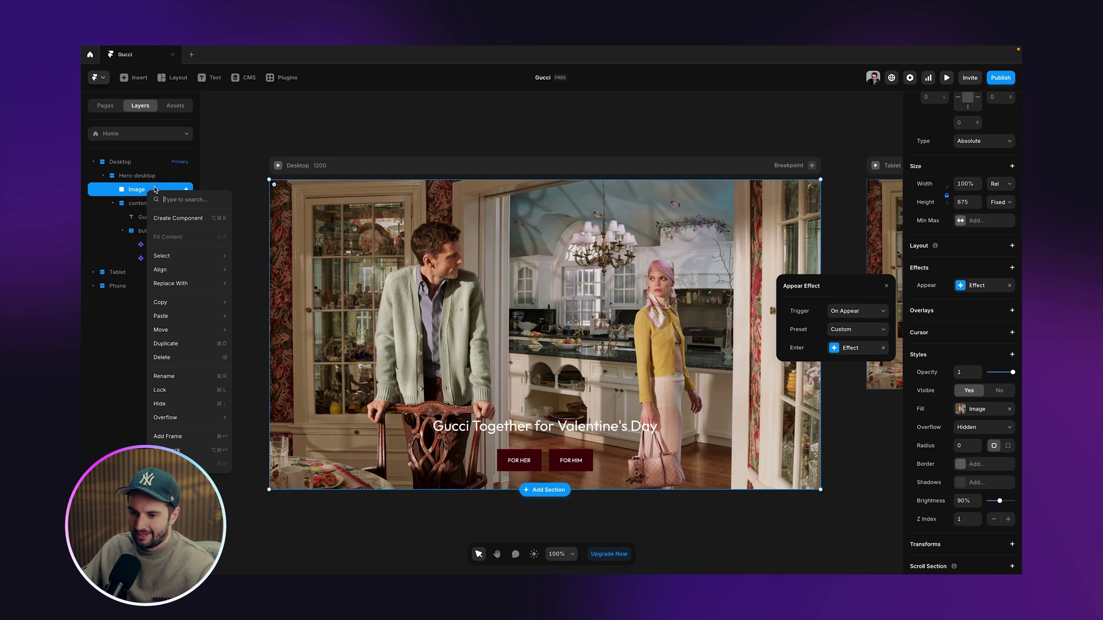
{"action": "left_click", "coordinate": [186, 438]}
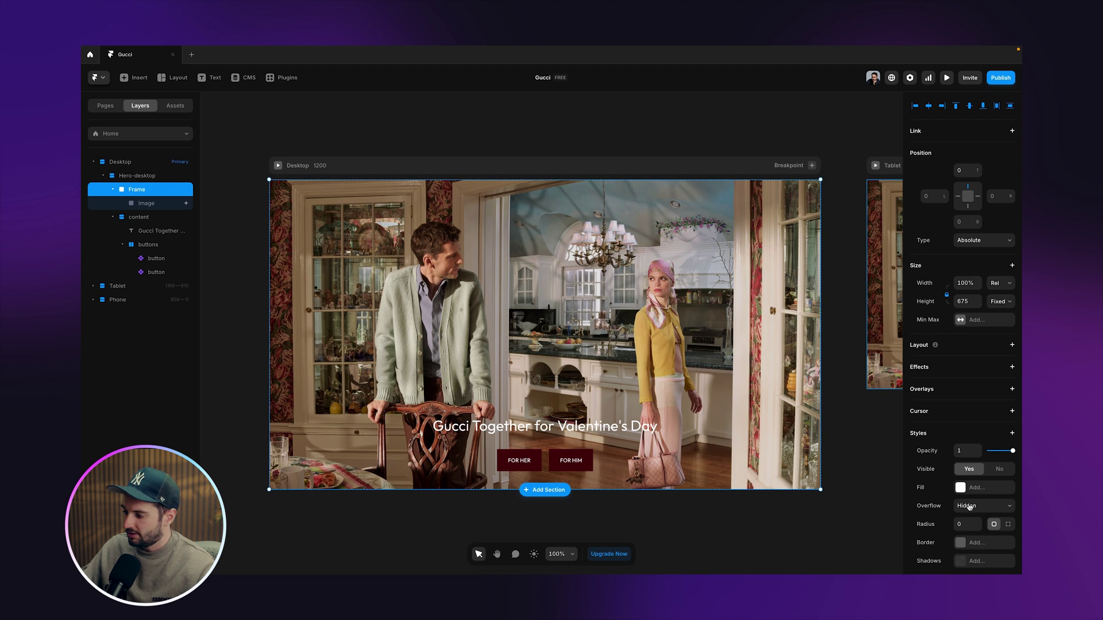
{"action": "scroll", "coordinate": [970, 504], "scroll_direction": "down", "scroll_amount": 1}
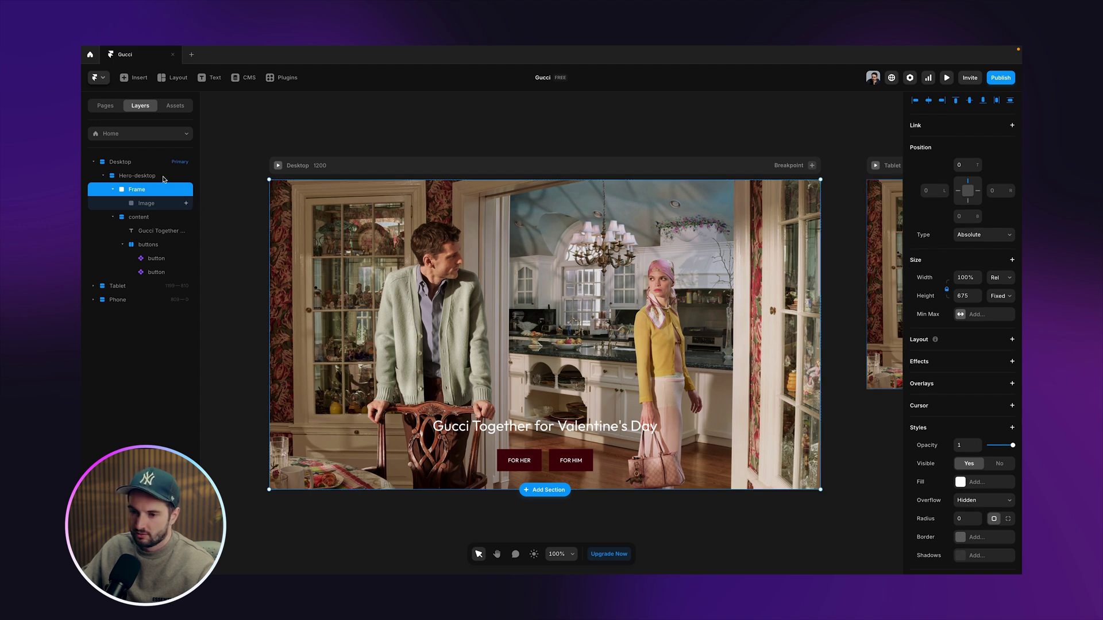
{"action": "double_click", "coordinate": [138, 189]}
{"action": "type", "text": "image-container"}
{"action": "key", "text": "Return"}
Step: Preview and reload the desktop page, and narrow the Gucci site's page area to examine its smaller layout
{"action": "left_click", "coordinate": [277, 166]}
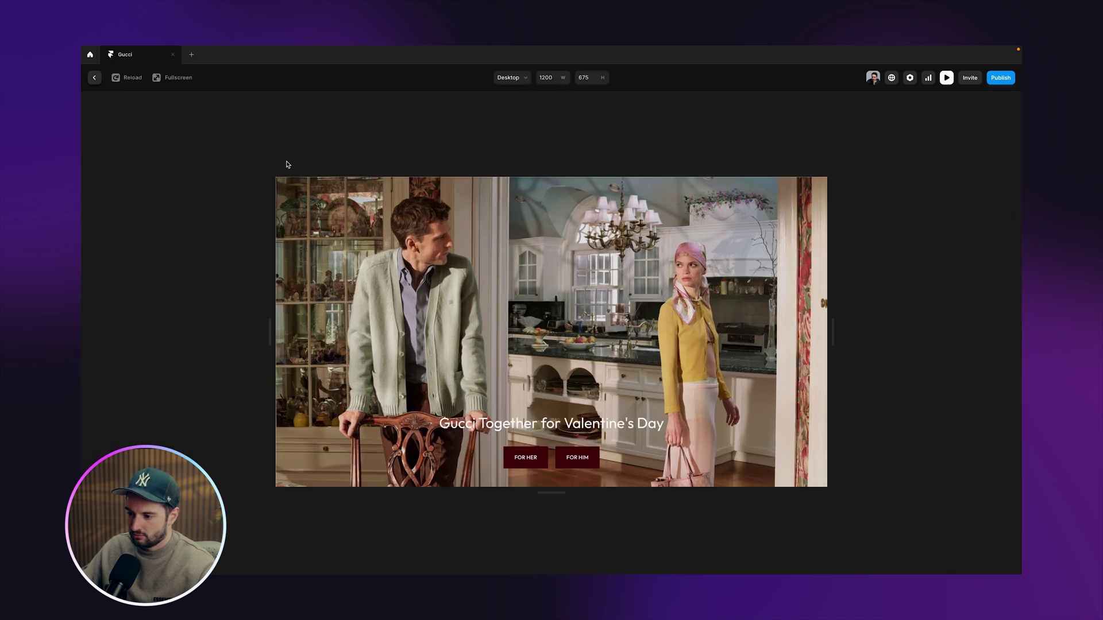
{"action": "key", "text": "super+r"}
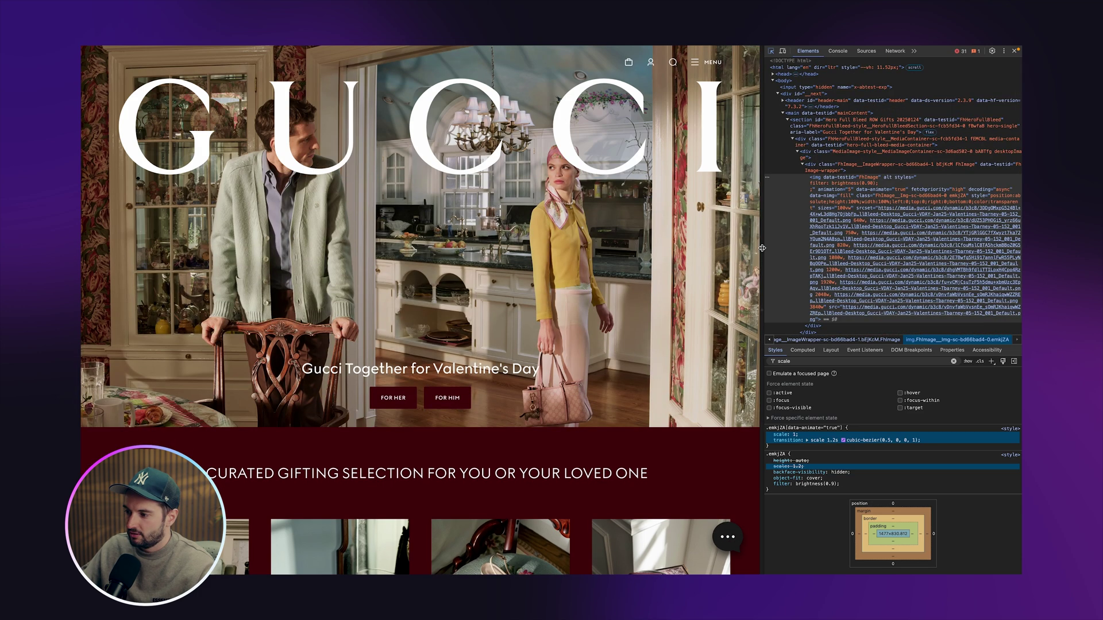
{"action": "left_click_drag", "start_coordinate": [762, 249], "coordinate": [372, 262]}
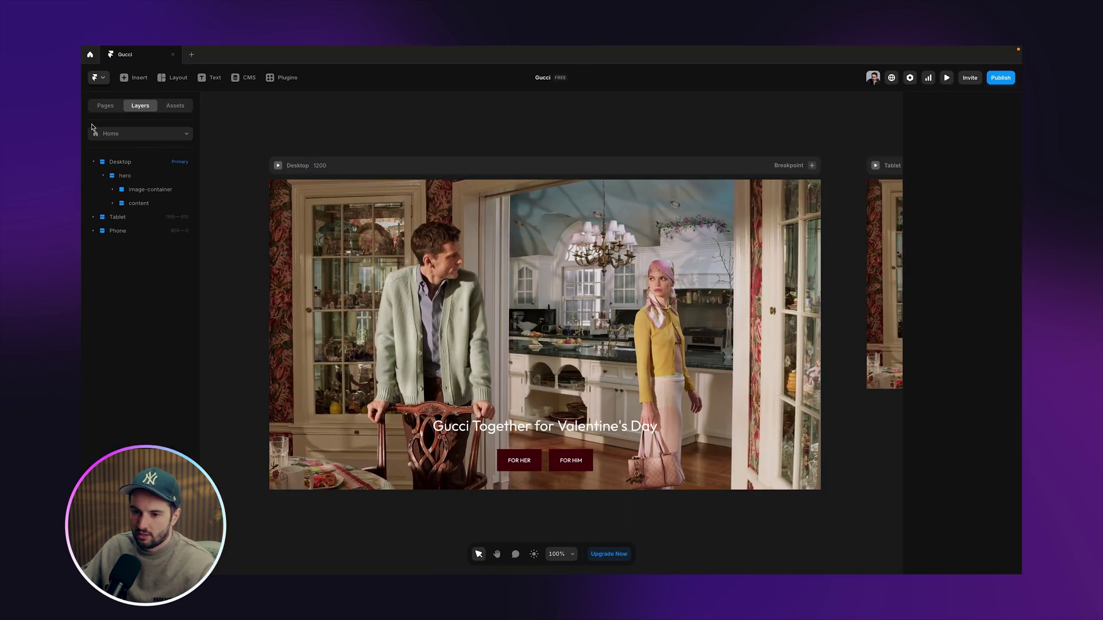
Step: Add a maximum width of 1312 to the desktop hero's content stack
{"action": "left_click", "coordinate": [143, 204]}
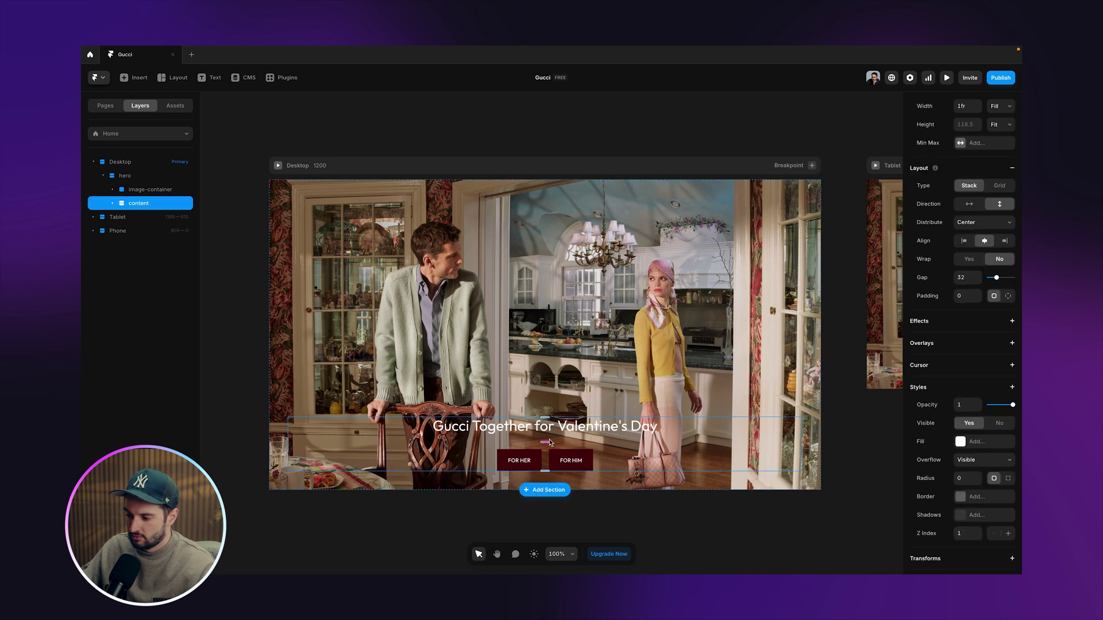
{"action": "scroll", "coordinate": [993, 180], "scroll_direction": "up", "scroll_amount": 3}
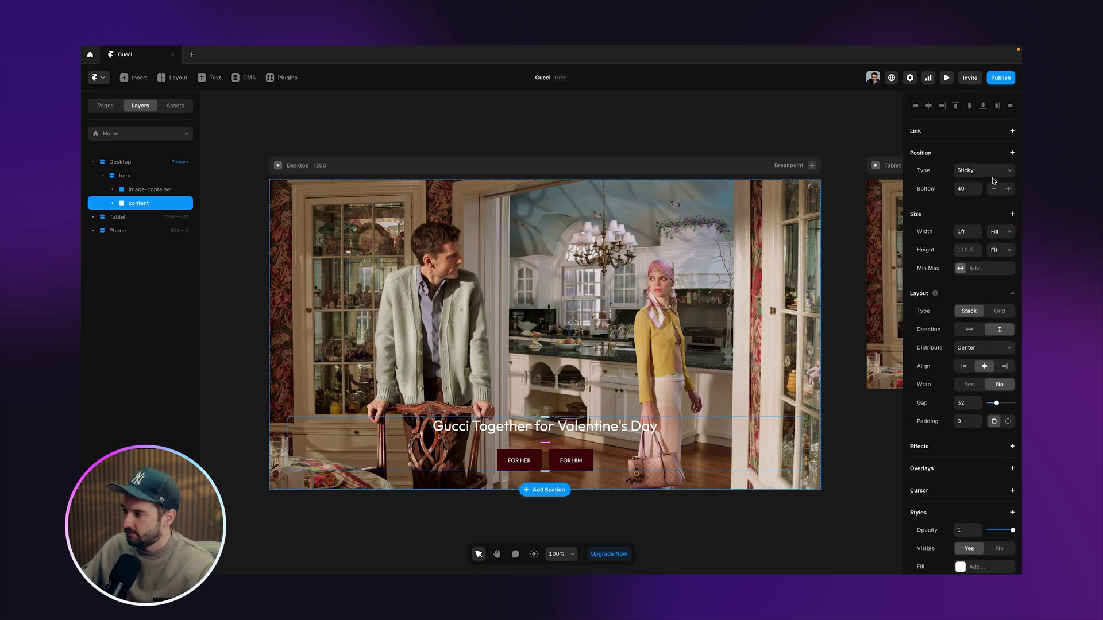
{"action": "left_click", "coordinate": [987, 270]}
{"action": "left_click", "coordinate": [975, 281]}
{"action": "left_click", "coordinate": [960, 269]}
{"action": "type", "text": "1312"}
{"action": "key", "text": "Return"}
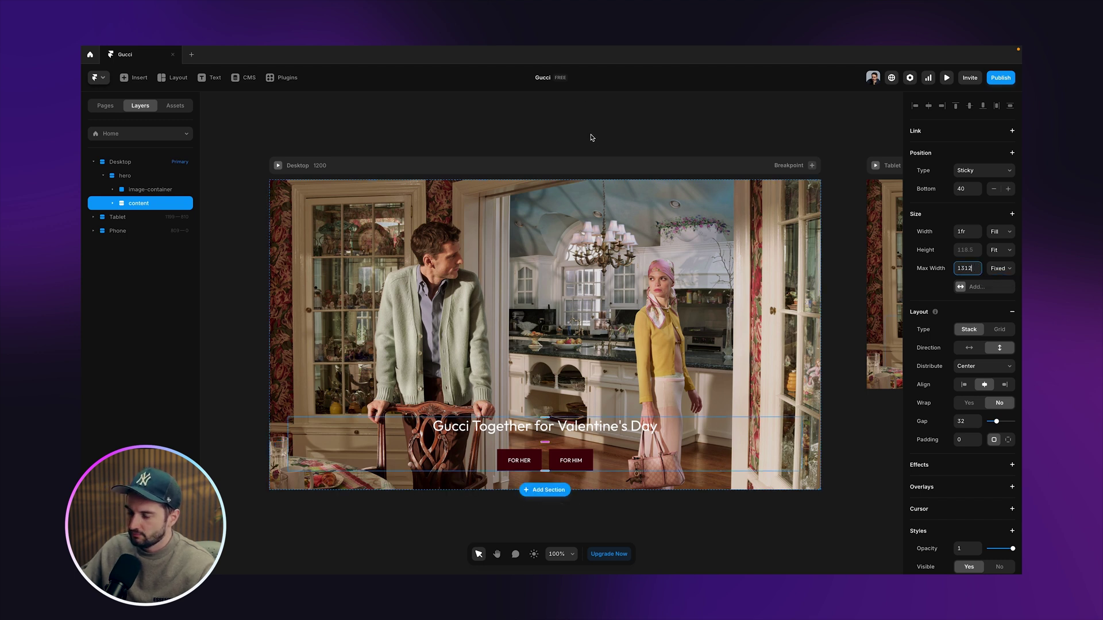
Step: Set the desktop hero's padding individually per side, with 64 on the right and left
{"action": "left_click", "coordinate": [124, 176]}
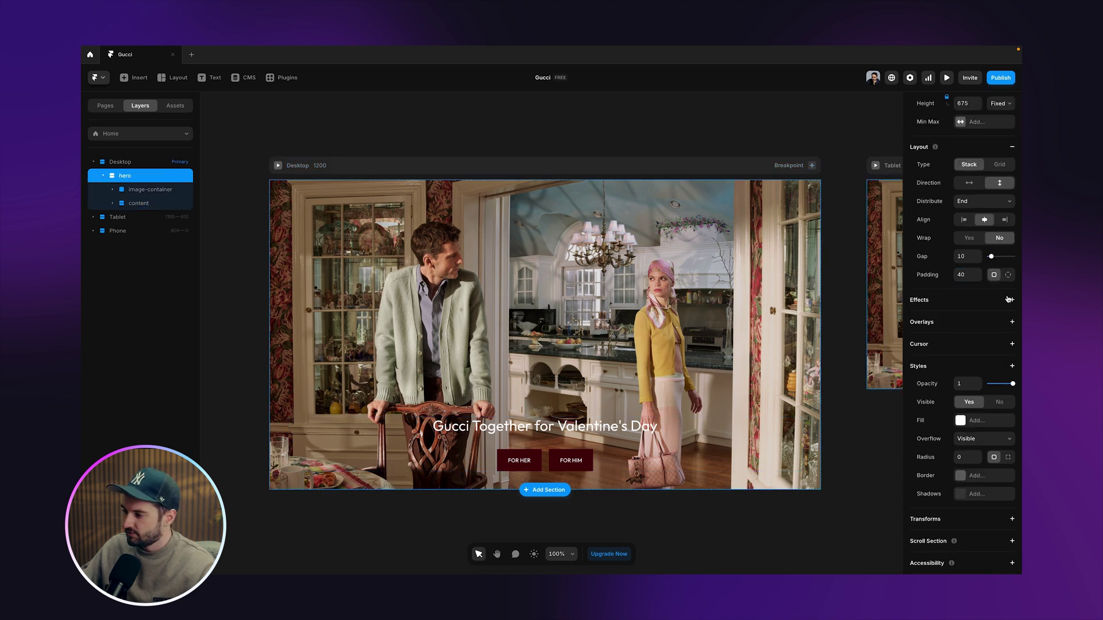
{"action": "left_click", "coordinate": [1008, 275]}
{"action": "key", "text": "Tab"}
{"action": "type", "text": "64"}
{"action": "key", "text": "Tab"}
{"action": "key", "text": "Tab"}
{"action": "type", "text": "64"}
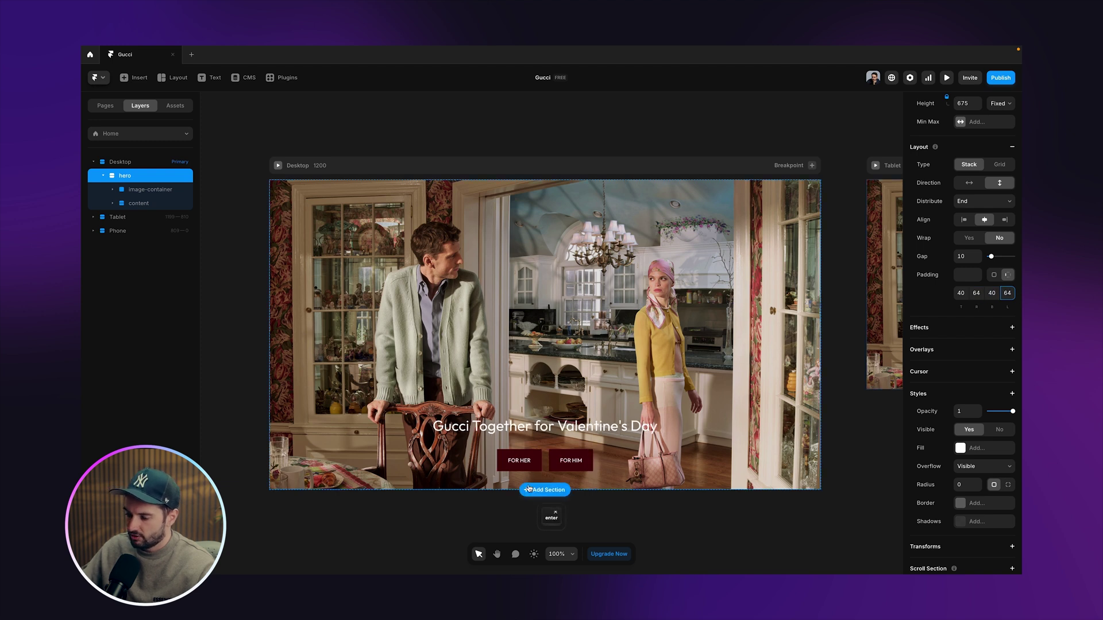
{"action": "left_click", "coordinate": [566, 140]}
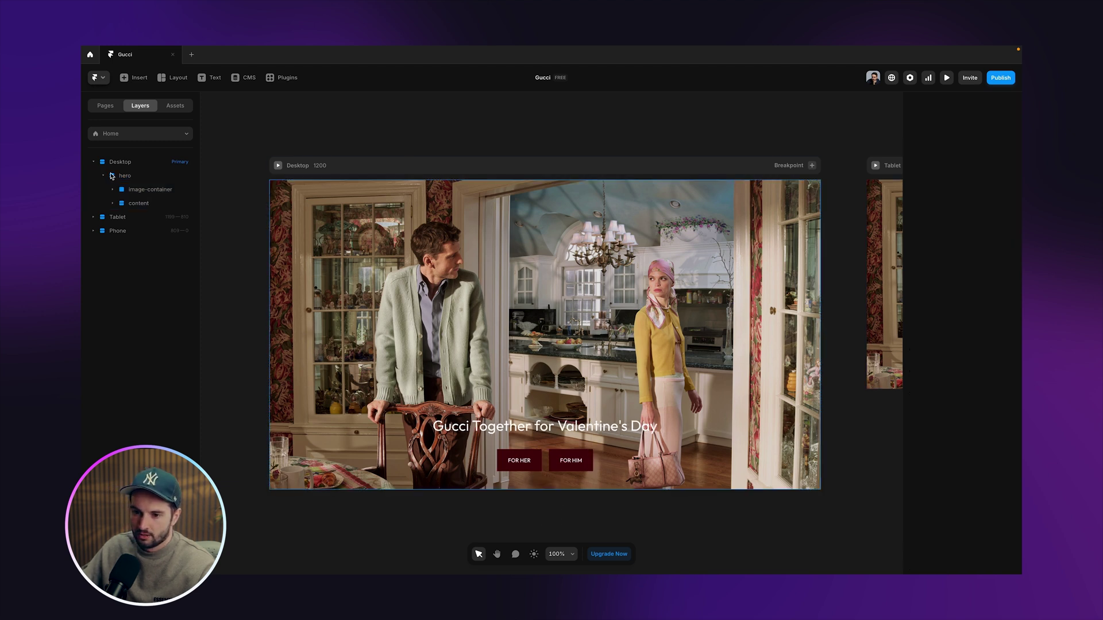
Step: Set the desktop hero heading's width to Fill and center its text
{"action": "scroll", "coordinate": [710, 183], "scroll_direction": "right", "scroll_amount": 10}
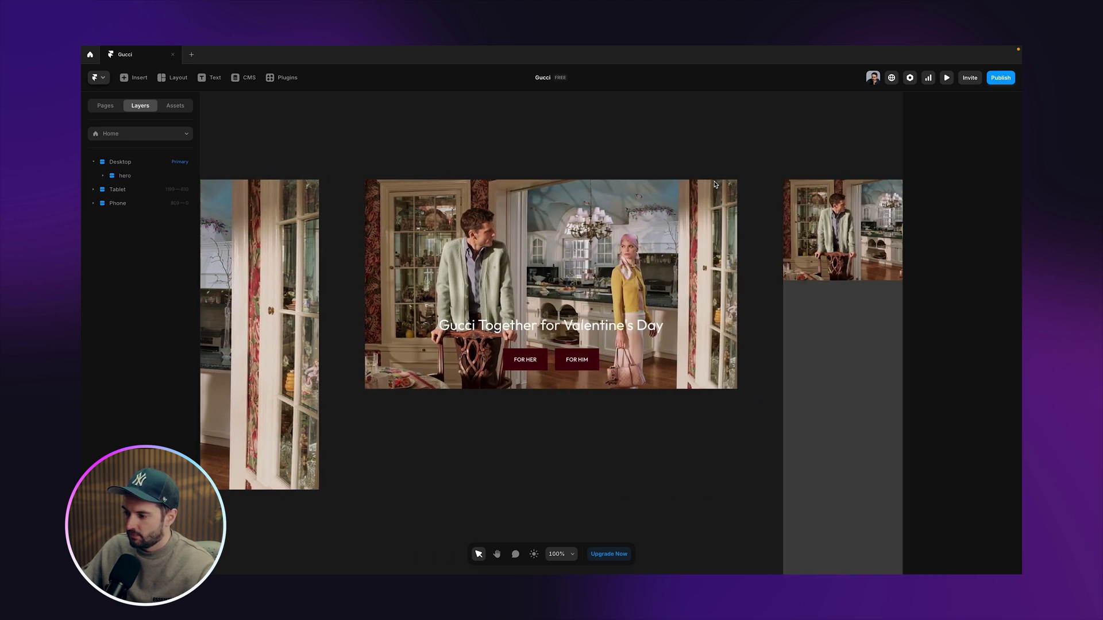
{"action": "left_click", "coordinate": [748, 214]}
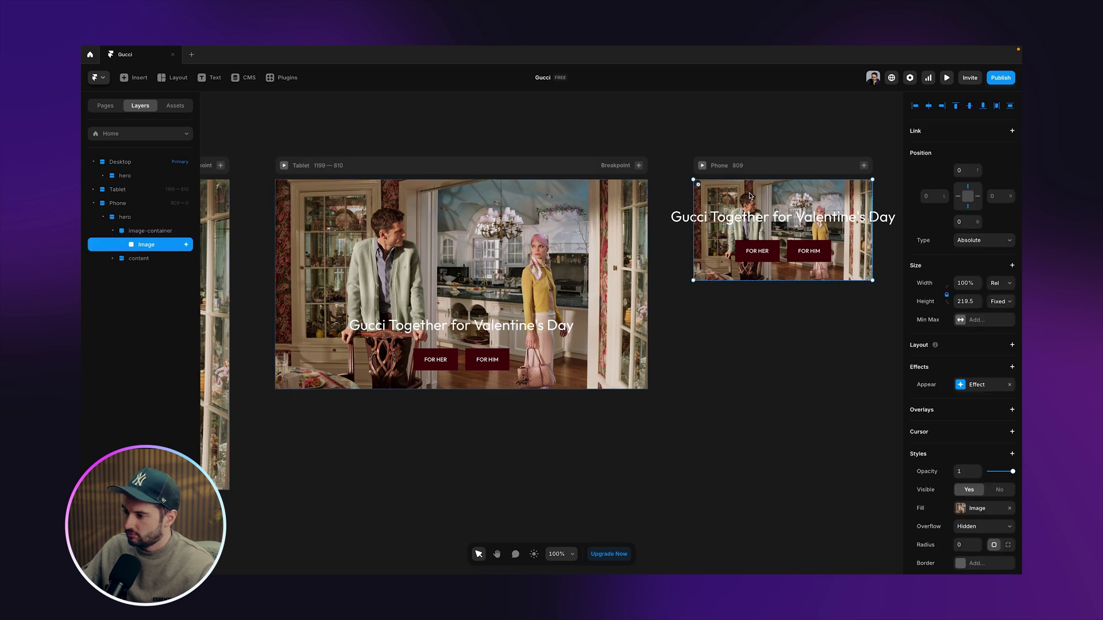
{"action": "scroll", "coordinate": [659, 221], "scroll_direction": "right", "scroll_amount": 3}
{"action": "scroll", "coordinate": [886, 239], "scroll_direction": "left", "scroll_amount": 14}
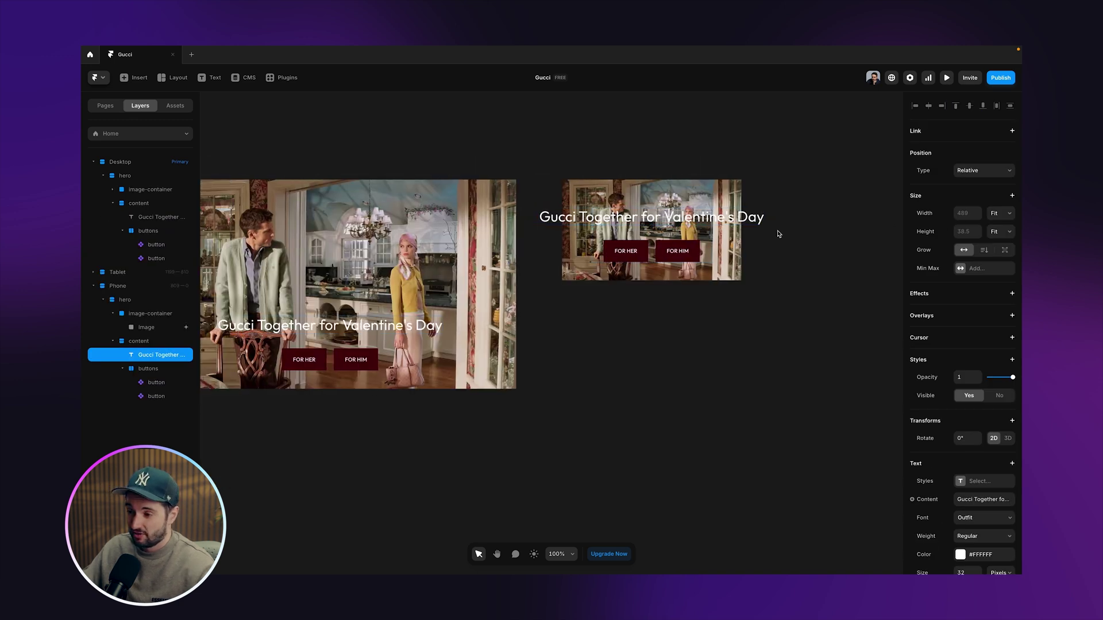
{"action": "left_click", "coordinate": [439, 431]}
{"action": "scroll", "coordinate": [510, 375], "scroll_direction": "left", "scroll_amount": 3}
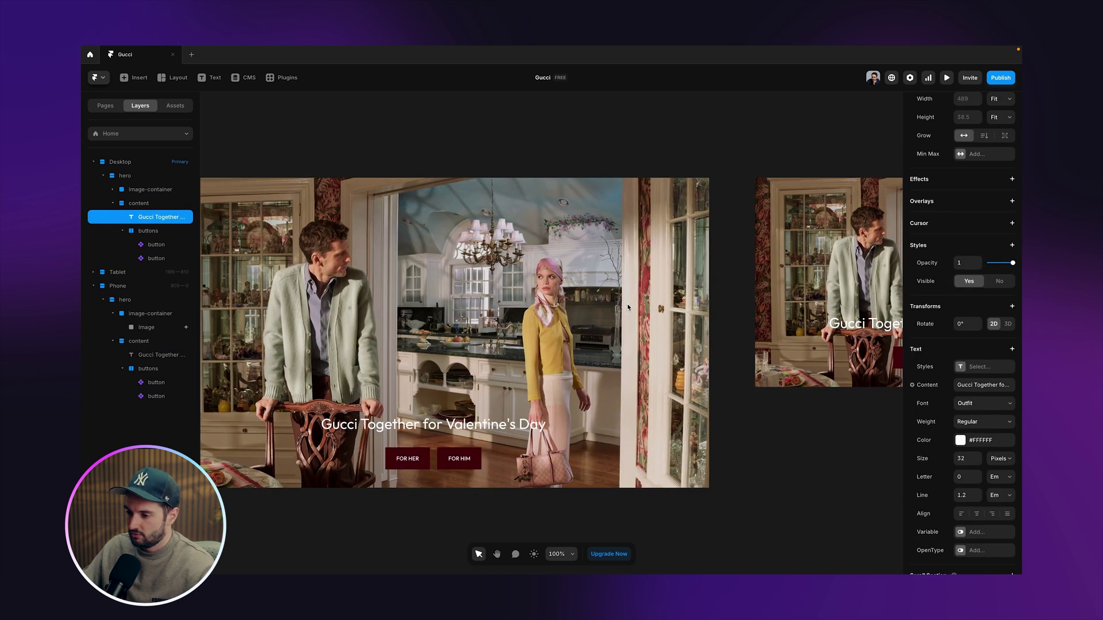
{"action": "scroll", "coordinate": [965, 230], "scroll_direction": "up", "scroll_amount": 3}
{"action": "left_click", "coordinate": [1000, 213]}
{"action": "left_click", "coordinate": [987, 204]}
{"action": "scroll", "coordinate": [981, 496], "scroll_direction": "down", "scroll_amount": 3}
{"action": "left_click", "coordinate": [979, 500]}
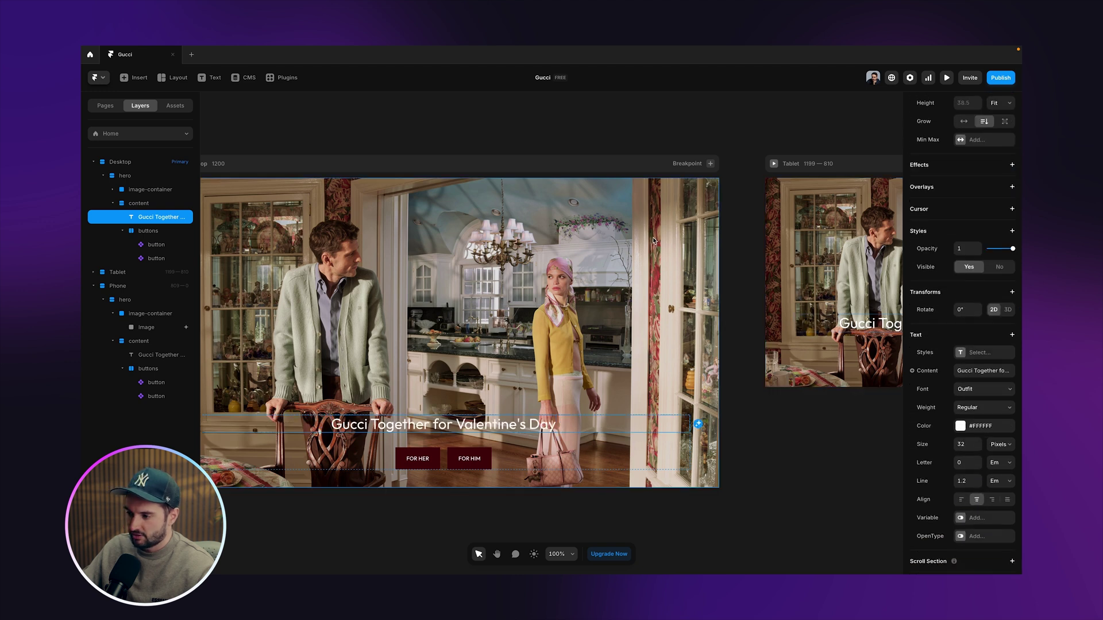
Step: Set the phone hero's right and left padding to 24
{"action": "scroll", "coordinate": [655, 240], "scroll_direction": "right", "scroll_amount": 10}
{"action": "scroll", "coordinate": [653, 240], "scroll_direction": "right", "scroll_amount": 4}
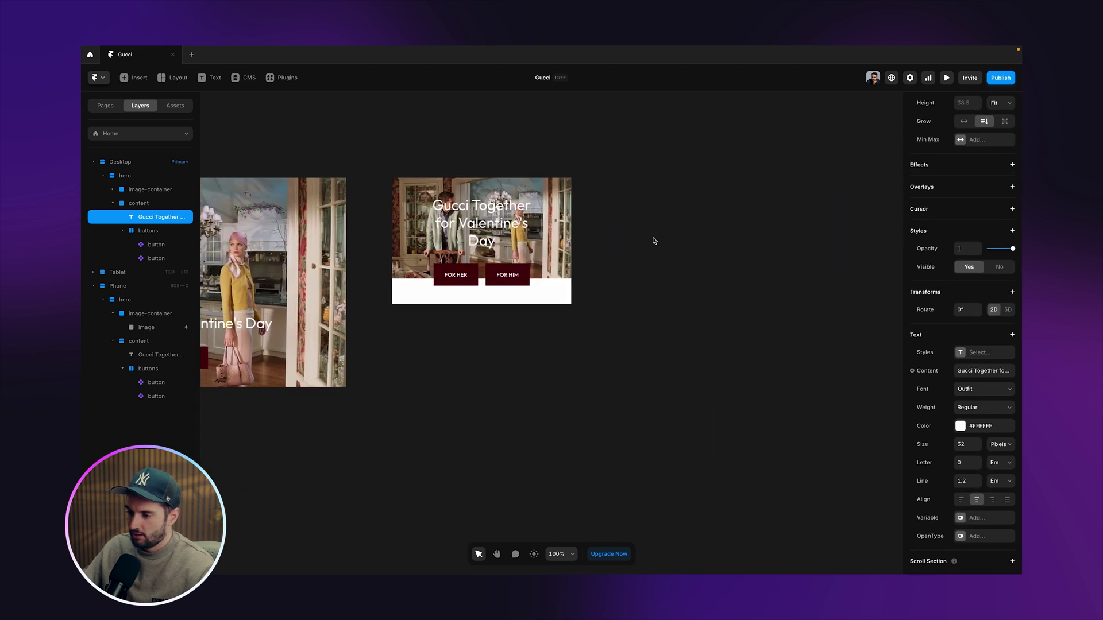
{"action": "left_click", "coordinate": [548, 245]}
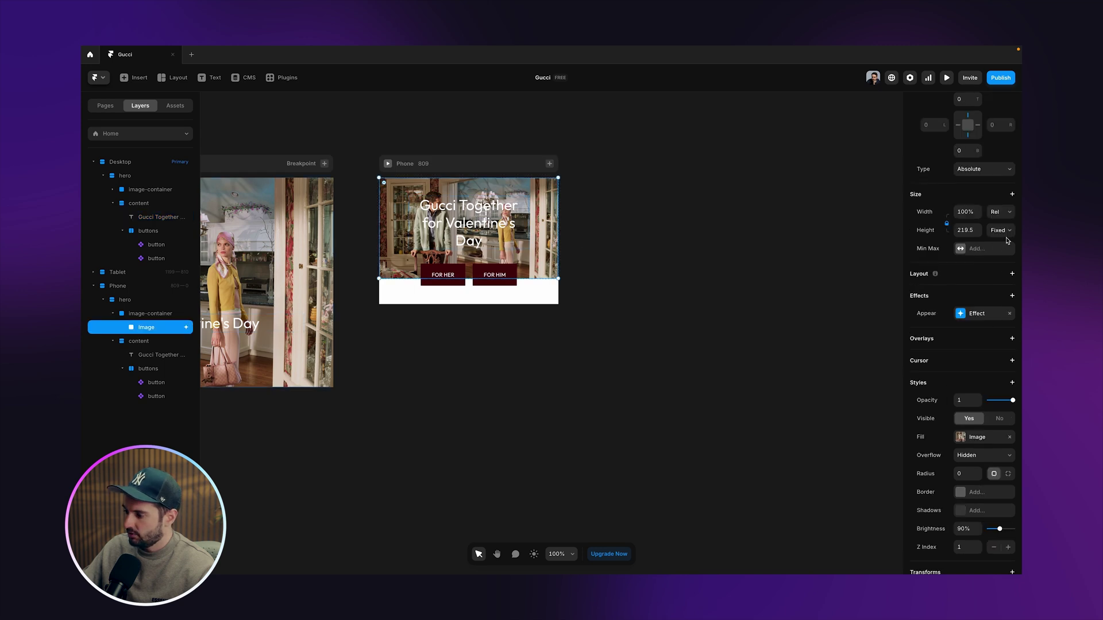
{"action": "left_click", "coordinate": [135, 300]}
{"action": "scroll", "coordinate": [1004, 415], "scroll_direction": "down", "scroll_amount": 3}
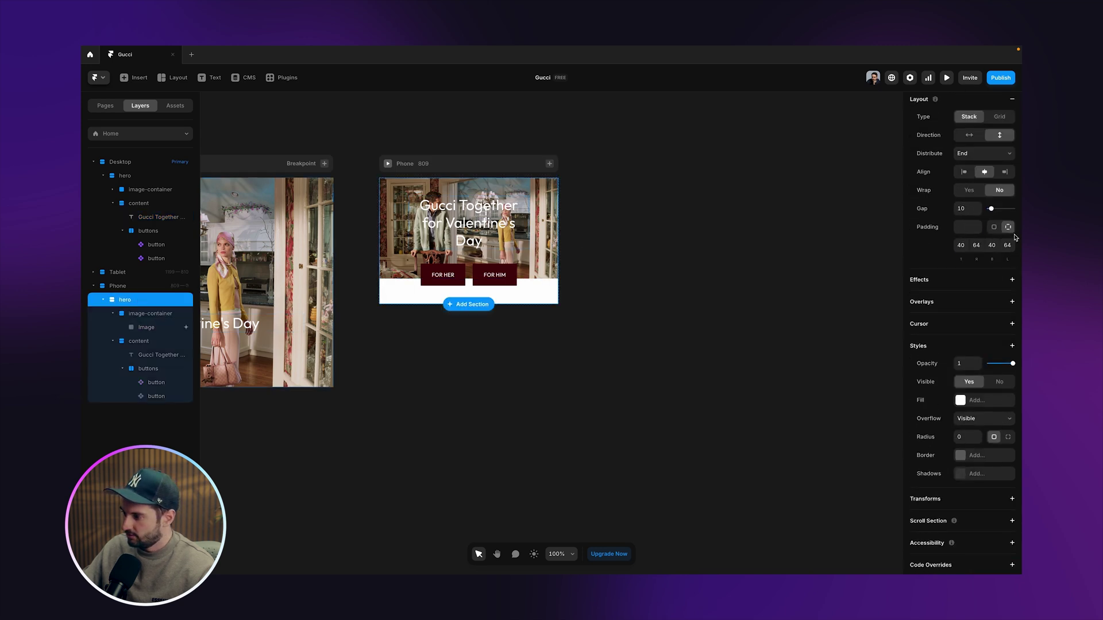
{"action": "left_click", "coordinate": [979, 246]}
{"action": "type", "text": "24"}
{"action": "key", "text": "Tab"}
{"action": "key", "text": "Tab"}
{"action": "type", "text": "24"}
{"action": "key", "text": "Return"}
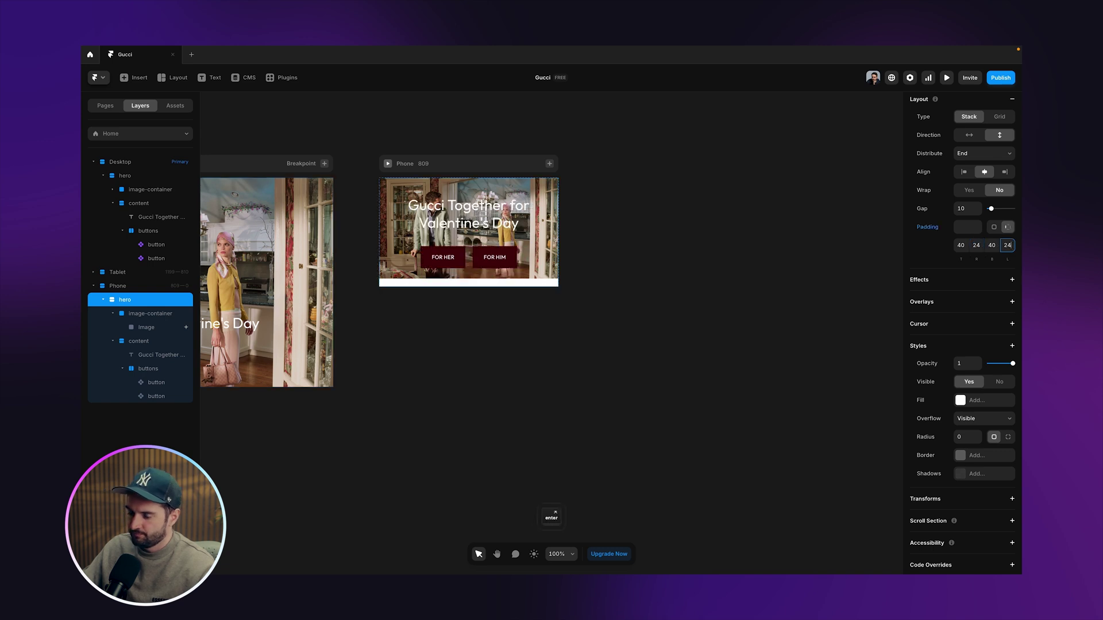
Step: Examine the size and position settings of the phone hero, its image-container, image and content layers
{"action": "left_click", "coordinate": [154, 313]}
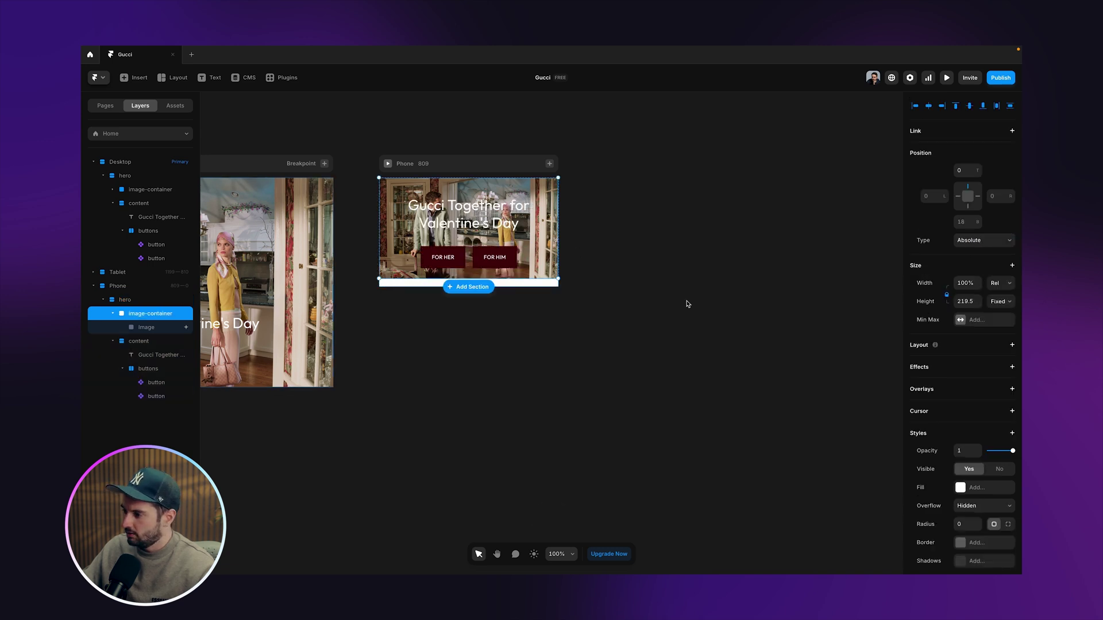
{"action": "left_click", "coordinate": [148, 327]}
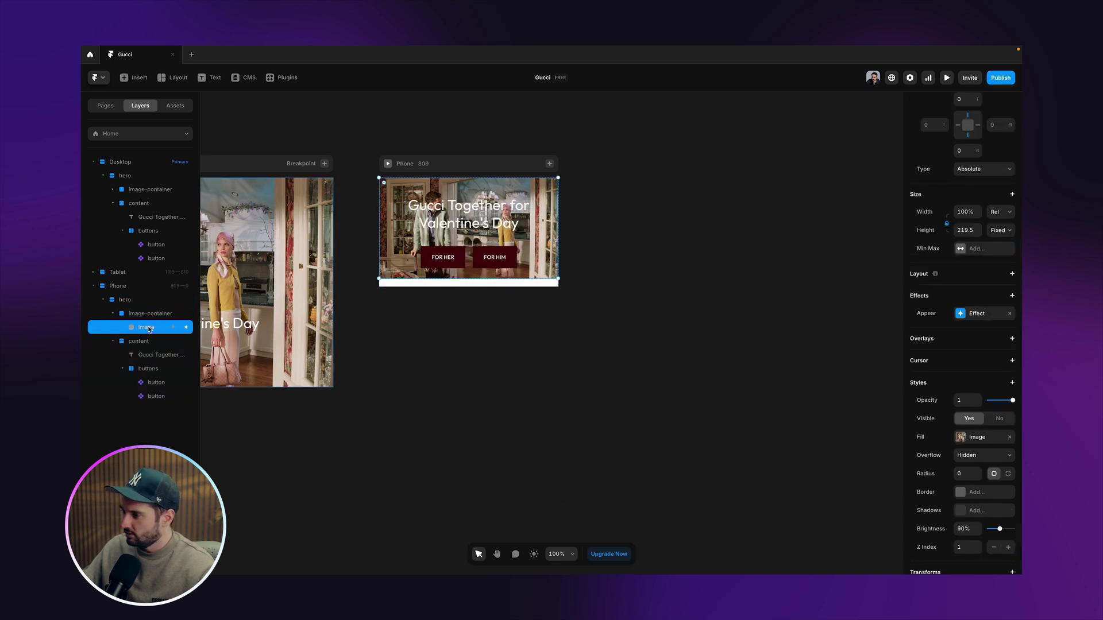
{"action": "left_click", "coordinate": [149, 313]}
{"action": "left_click", "coordinate": [145, 300]}
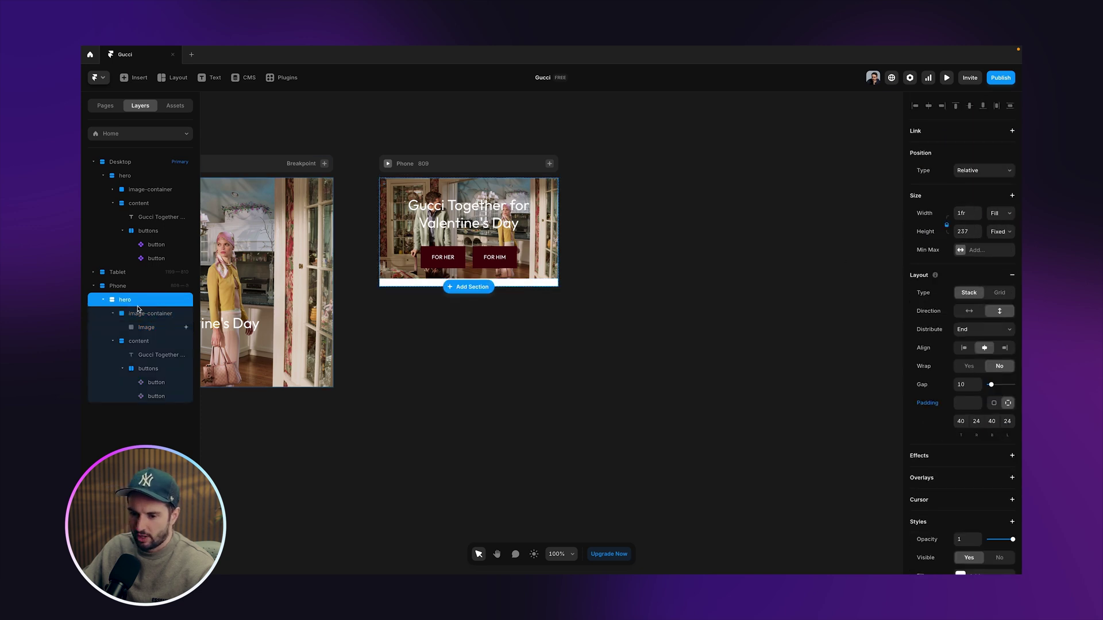
{"action": "left_click", "coordinate": [119, 315]}
{"action": "left_click", "coordinate": [113, 327]}
{"action": "left_click", "coordinate": [139, 329]}
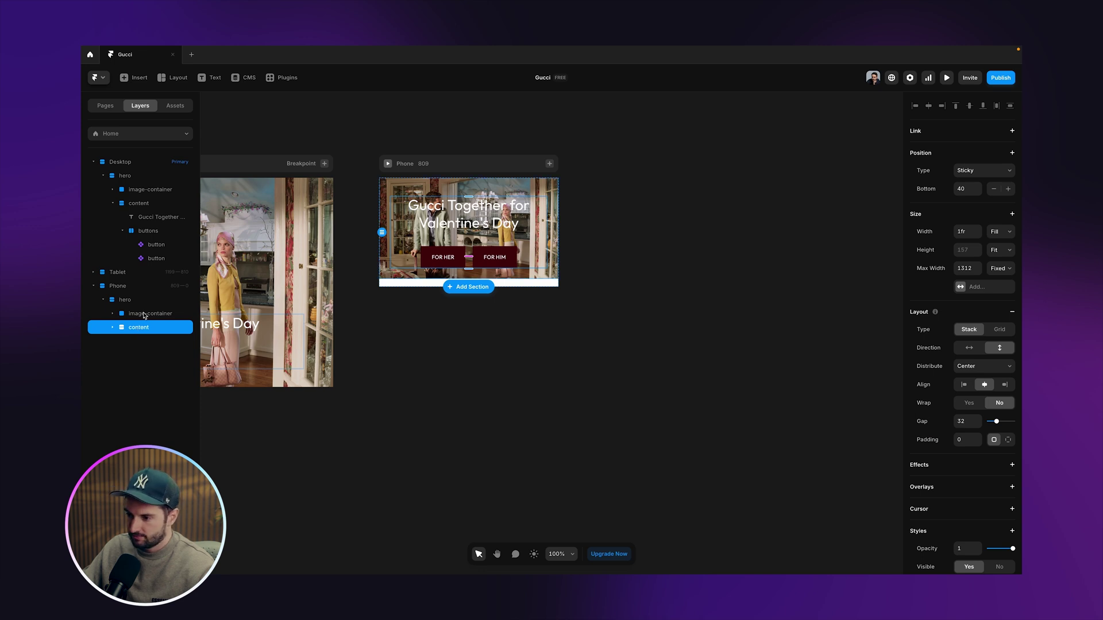
{"action": "left_click", "coordinate": [144, 316]}
Step: Set the phone hero heading's font size to 24 pixels
{"action": "left_click", "coordinate": [519, 226]}
{"action": "scroll", "coordinate": [974, 537], "scroll_direction": "down", "scroll_amount": 2}
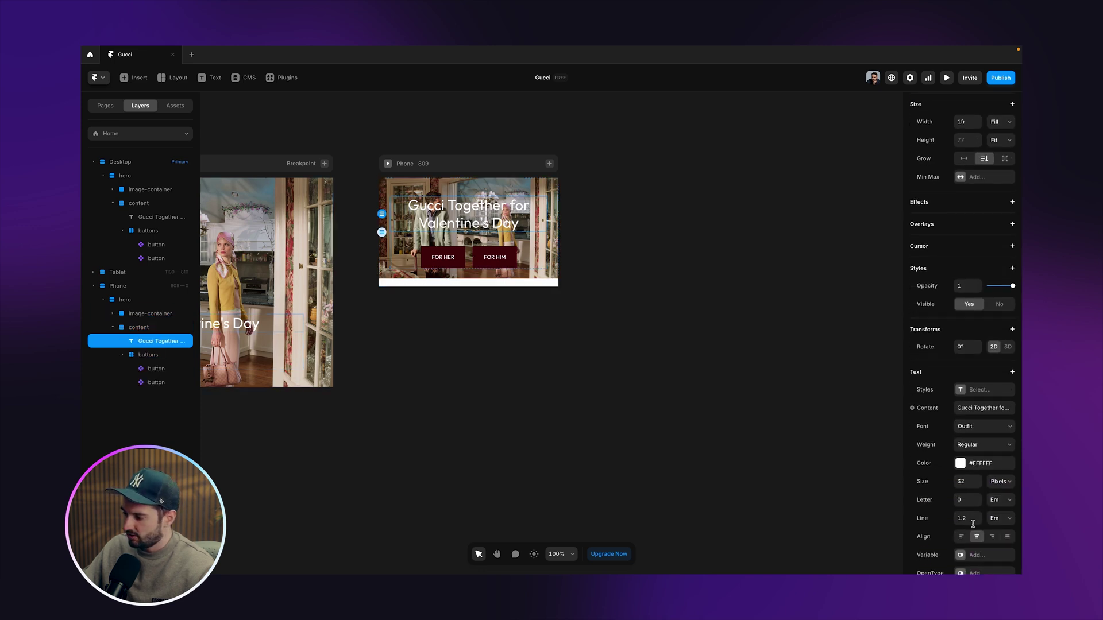
{"action": "left_click", "coordinate": [969, 482]}
{"action": "type", "text": "24"}
{"action": "key", "text": "Return"}
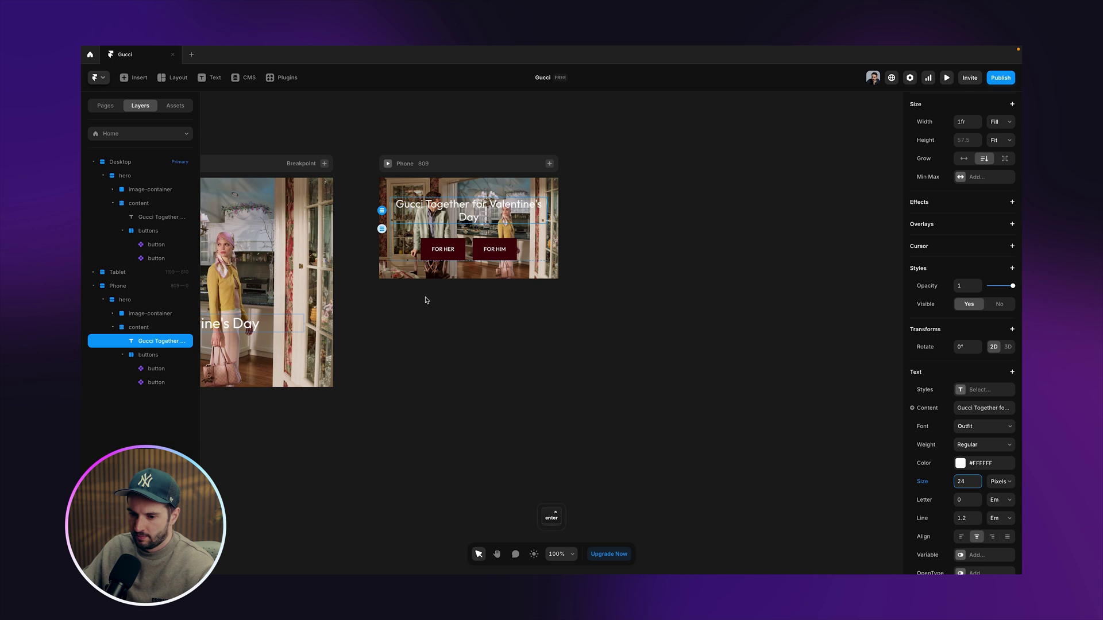
Step: Reduce the gap between the heading and buttons in the phone hero's content stack
{"action": "left_click", "coordinate": [156, 302]}
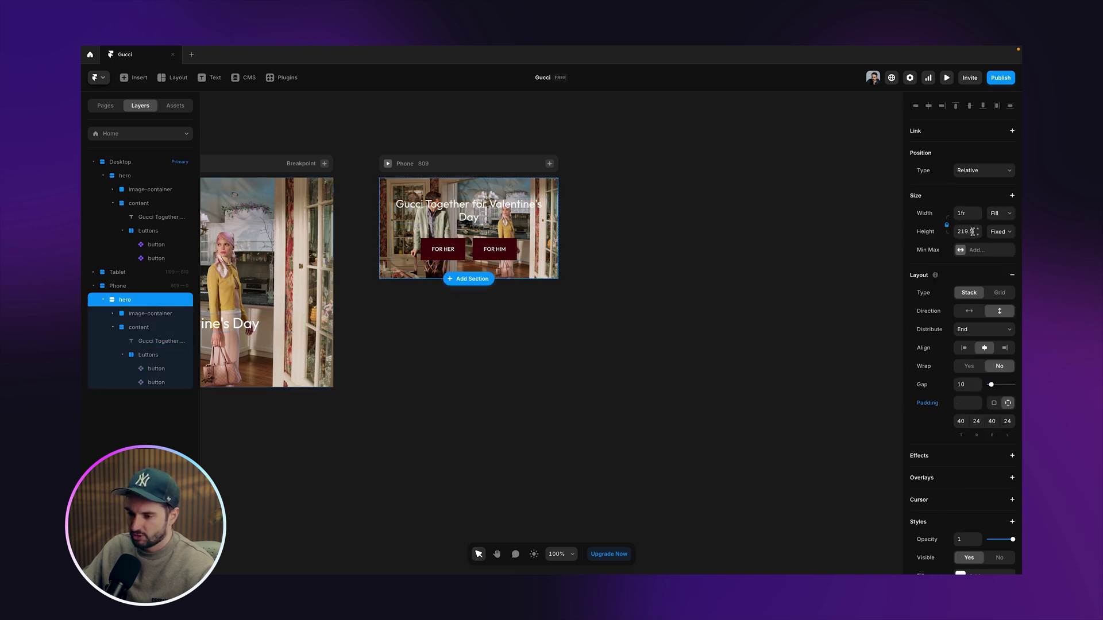
{"action": "left_click", "coordinate": [736, 264]}
{"action": "scroll", "coordinate": [736, 261], "scroll_direction": "left", "scroll_amount": 2}
{"action": "double_click", "coordinate": [589, 244]}
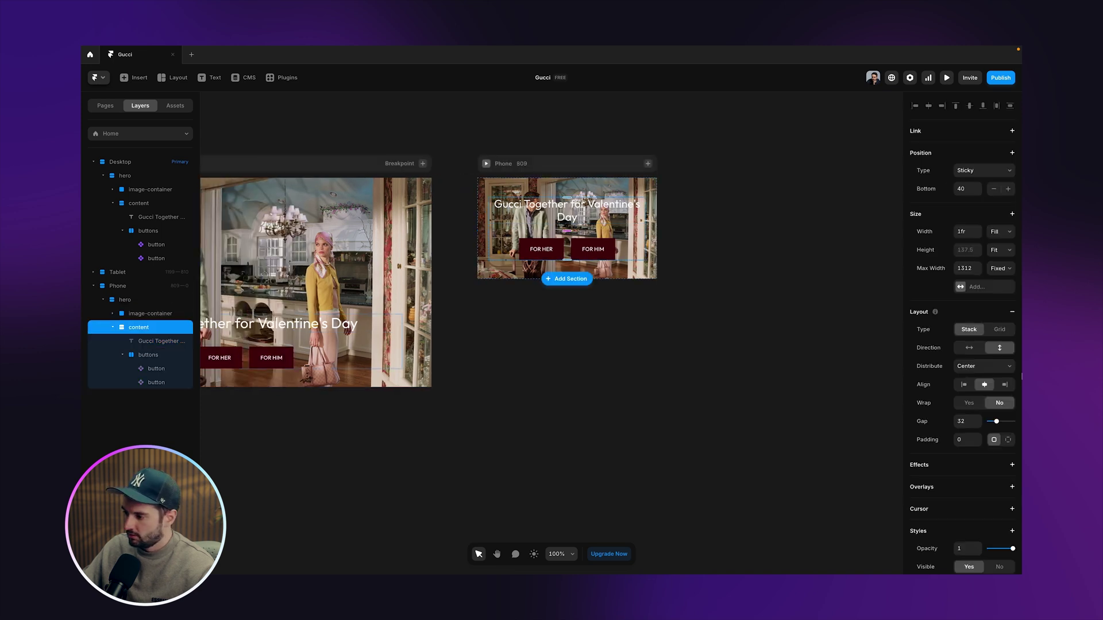
{"action": "left_click", "coordinate": [683, 310]}
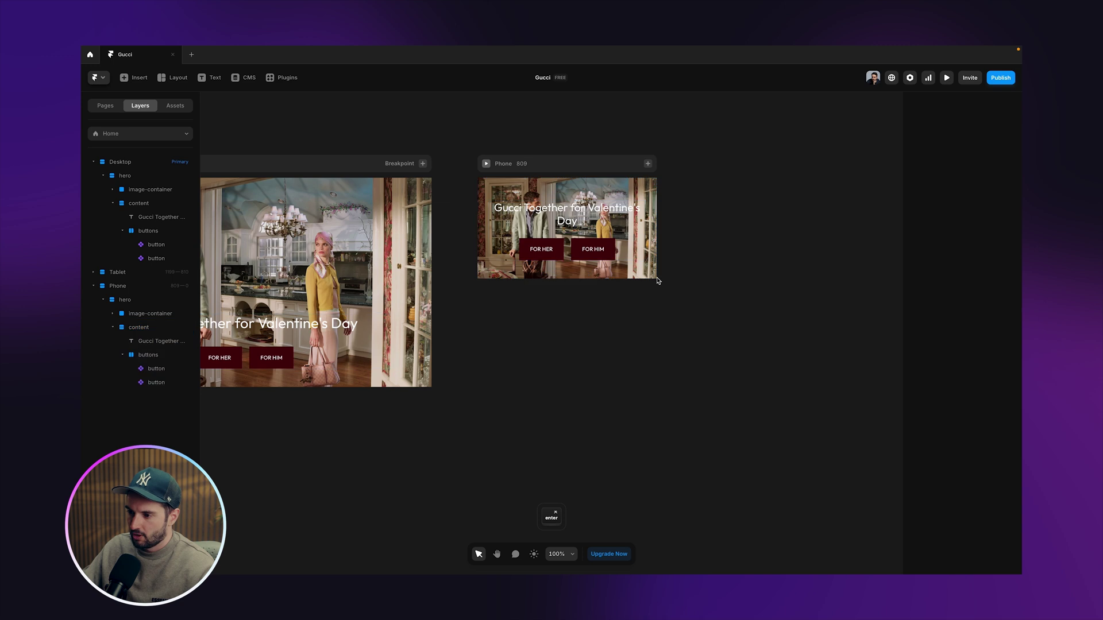
{"action": "left_click", "coordinate": [560, 166]}
{"action": "left_click", "coordinate": [698, 203]}
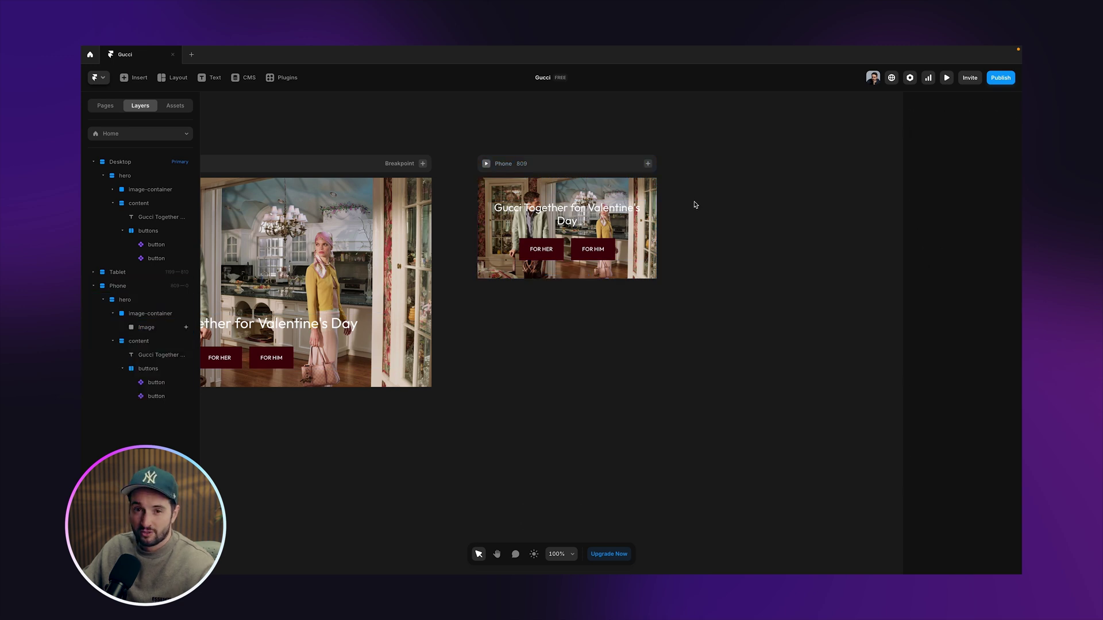
Step: Draw a frame beside the phone breakpoint, set it to 2 wide by 3 high, and lock its aspect ratio
{"action": "key", "text": "f"}
{"action": "left_click_drag", "start_coordinate": [685, 198], "coordinate": [710, 237]}
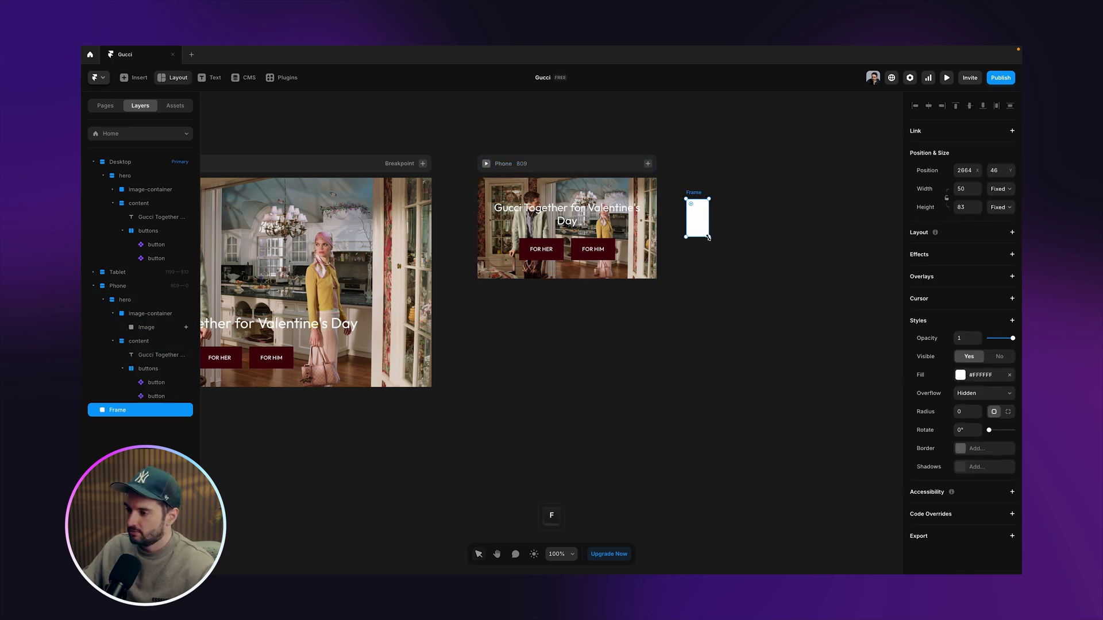
{"action": "left_click", "coordinate": [970, 189]}
{"action": "type", "text": "2"}
{"action": "key", "text": "Tab"}
{"action": "type", "text": "3"}
{"action": "key", "text": "Return"}
{"action": "left_click", "coordinate": [948, 199]}
Step: Scale the ratio-locked frame beside the phone breakpoint to a width of 390, matching the phone width
{"action": "left_click", "coordinate": [600, 167]}
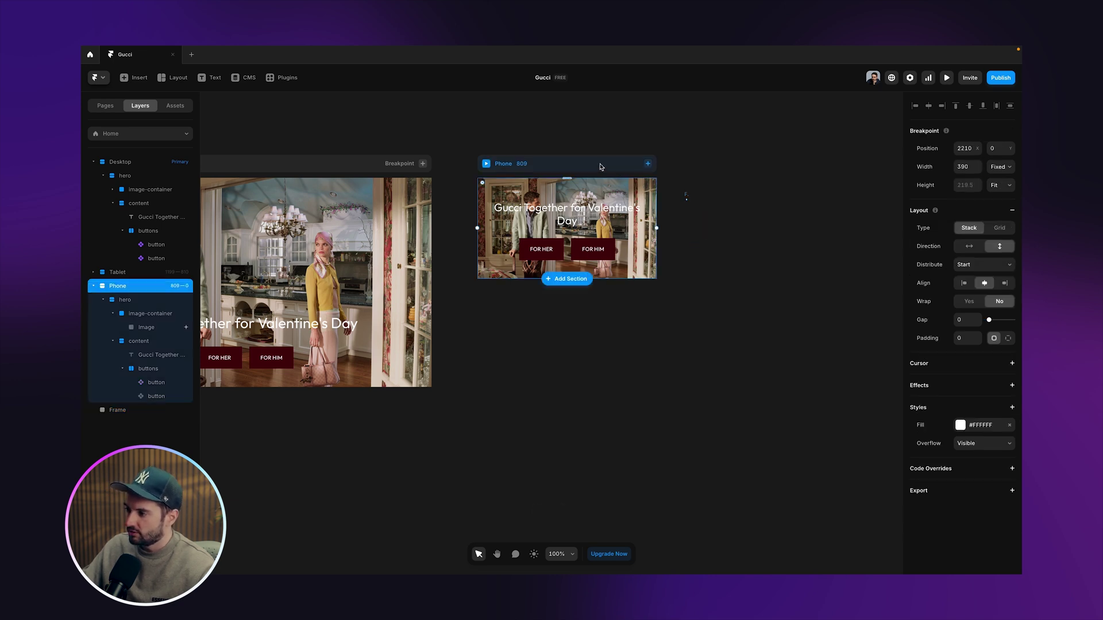
{"action": "left_click", "coordinate": [686, 196]}
{"action": "left_click", "coordinate": [971, 188]}
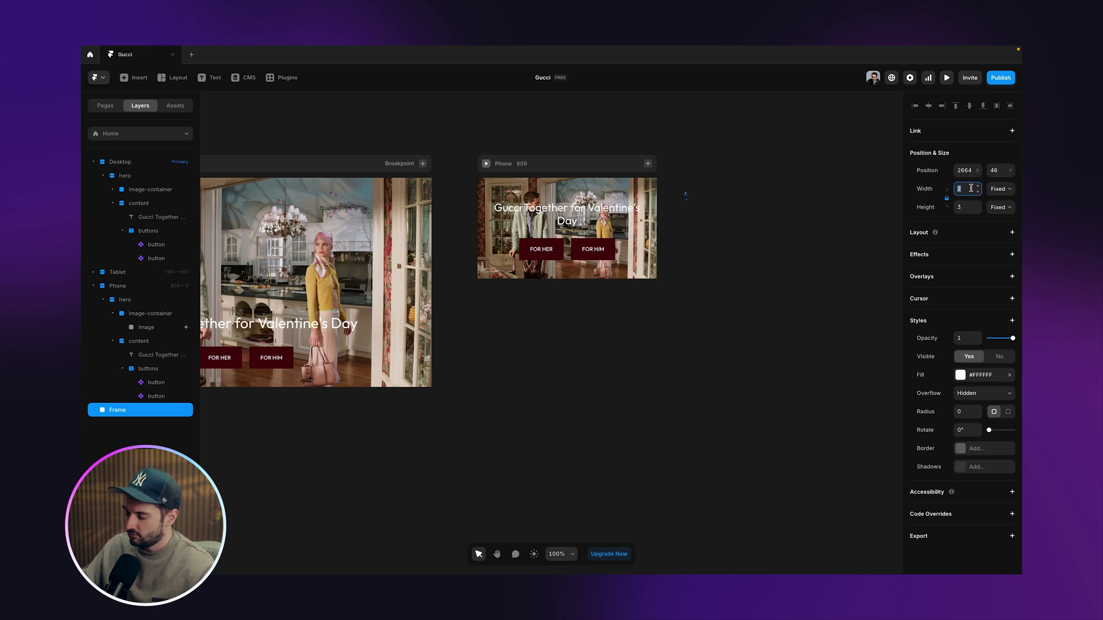
{"action": "type", "text": "390"}
{"action": "key", "text": "Return"}
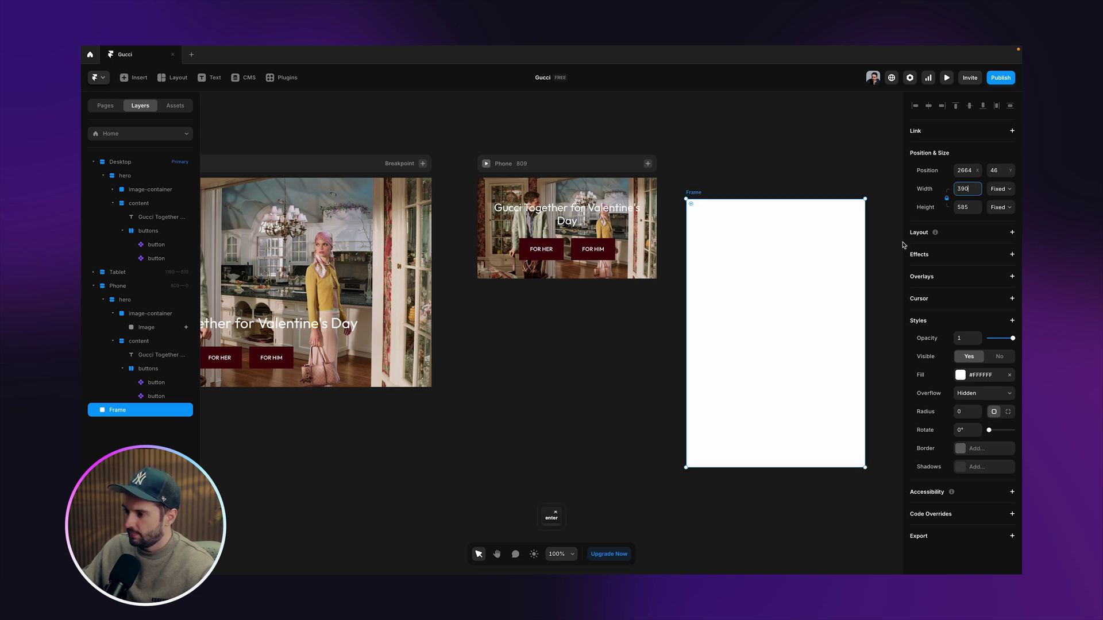
Step: Copy the frame's height and apply it to the phone hero, giving a height of 585
{"action": "left_click", "coordinate": [965, 211]}
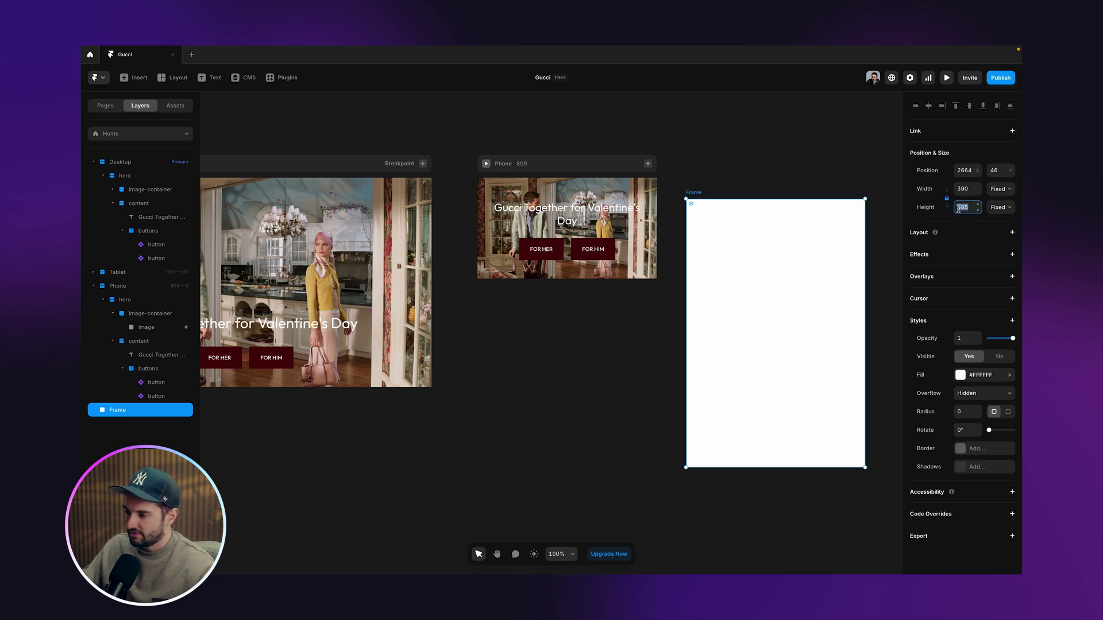
{"action": "key", "text": "super+c"}
{"action": "left_click", "coordinate": [135, 302]}
{"action": "left_click", "coordinate": [136, 302]}
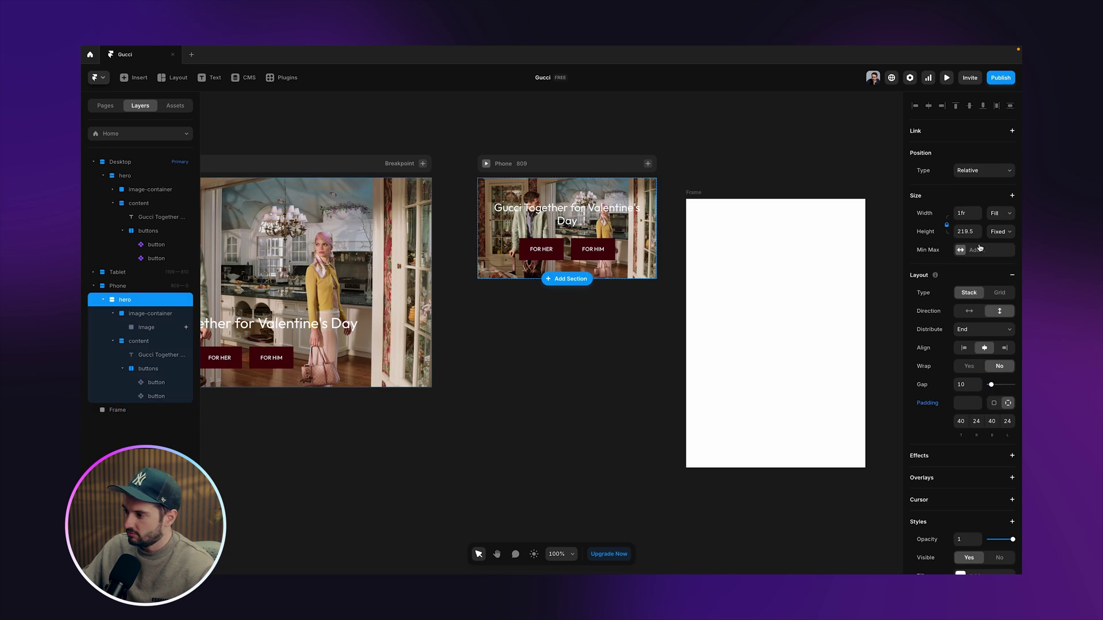
{"action": "left_click", "coordinate": [964, 231]}
{"action": "key", "text": "super+v"}
{"action": "key", "text": "Return"}
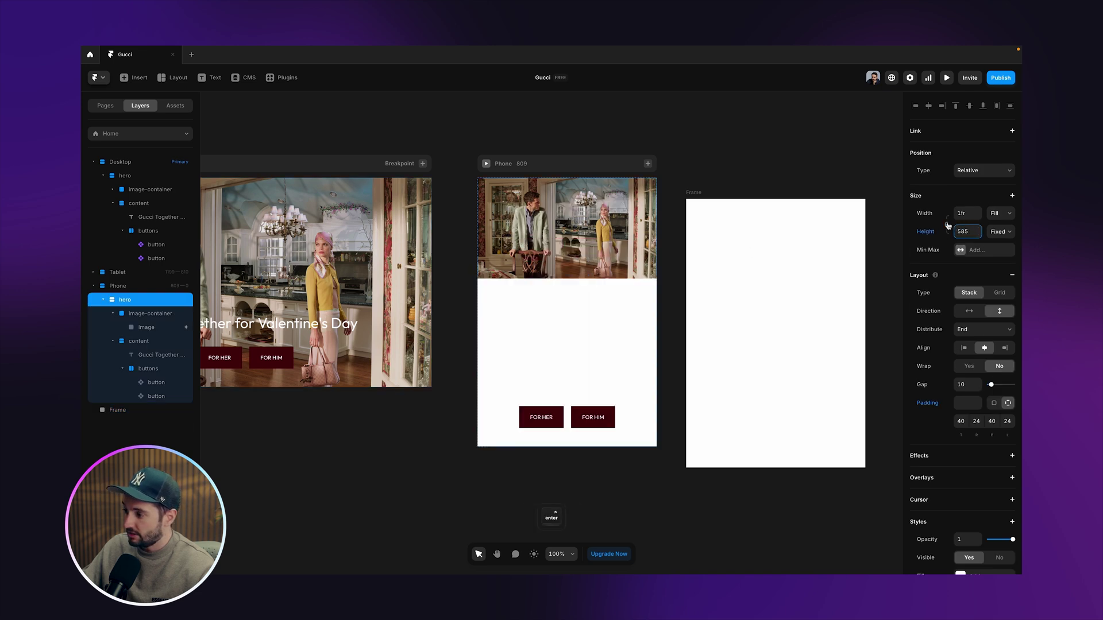
Step: Set the heights of the phone hero's image-container and its image to 585, keeping their aspect ratios locked
{"action": "left_click", "coordinate": [142, 314]}
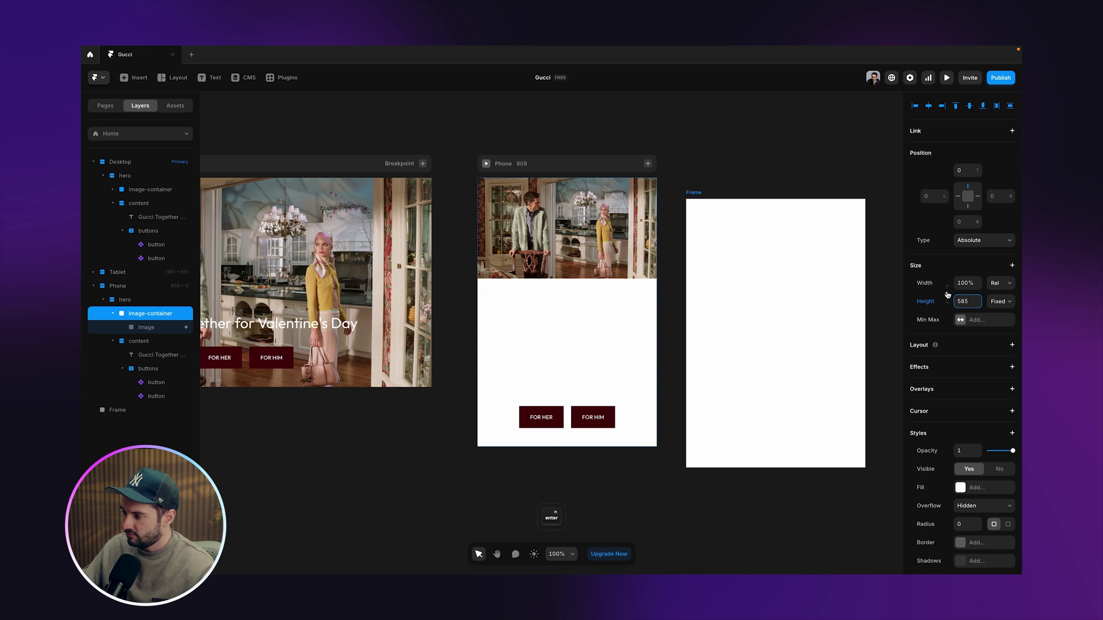
{"action": "left_click", "coordinate": [947, 295]}
{"action": "left_click", "coordinate": [138, 327]}
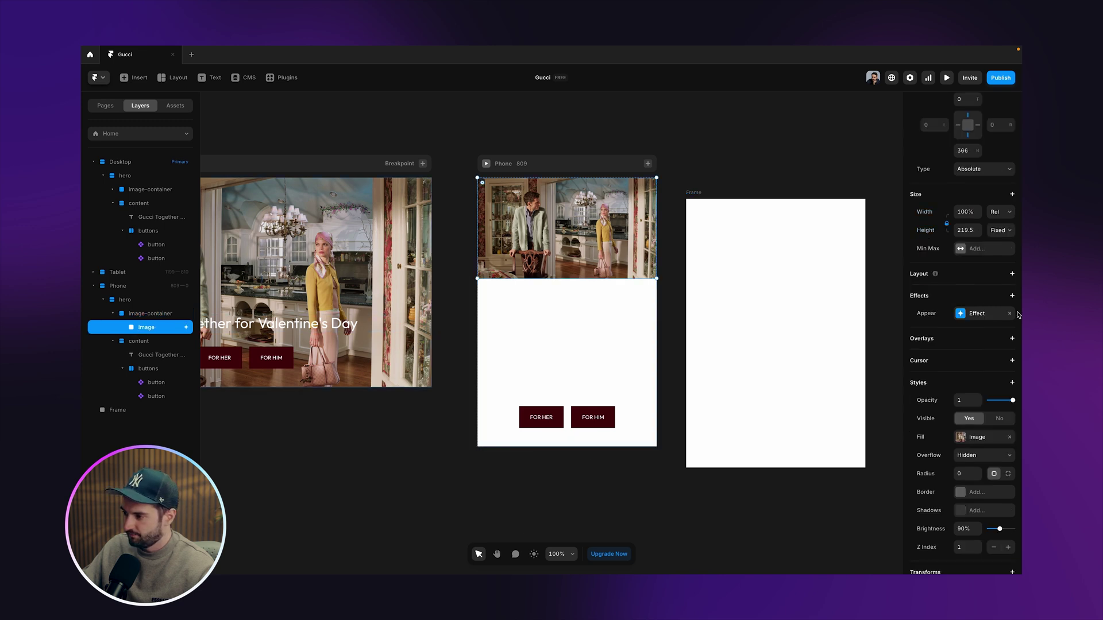
{"action": "left_click", "coordinate": [948, 225]}
{"action": "key", "text": "Return"}
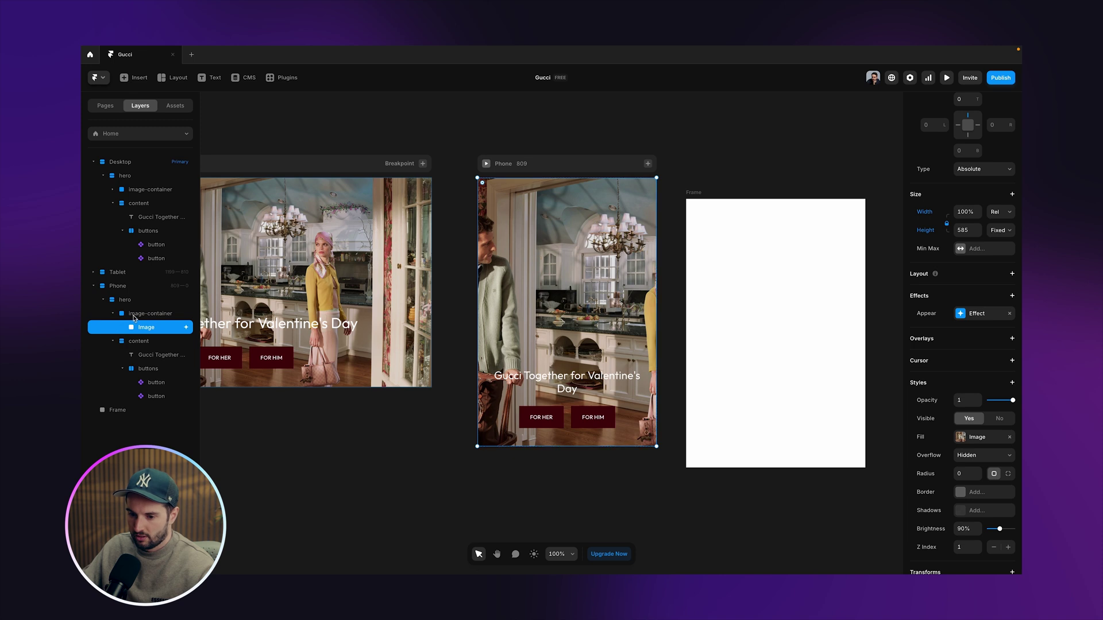
Step: Copy hero-phone.jpeg from the Gucci folder in Finder and paste it in Framer as the phone hero image's fill
{"action": "key", "text": "super+Tab"}
{"action": "key", "text": "super+c"}
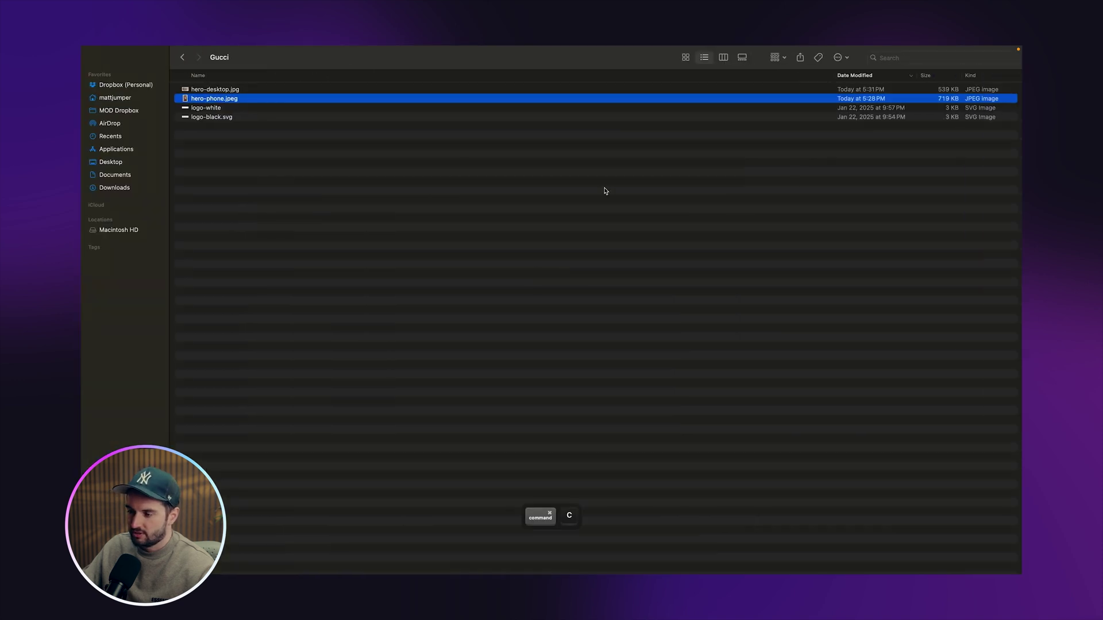
{"action": "key", "text": "super+Tab"}
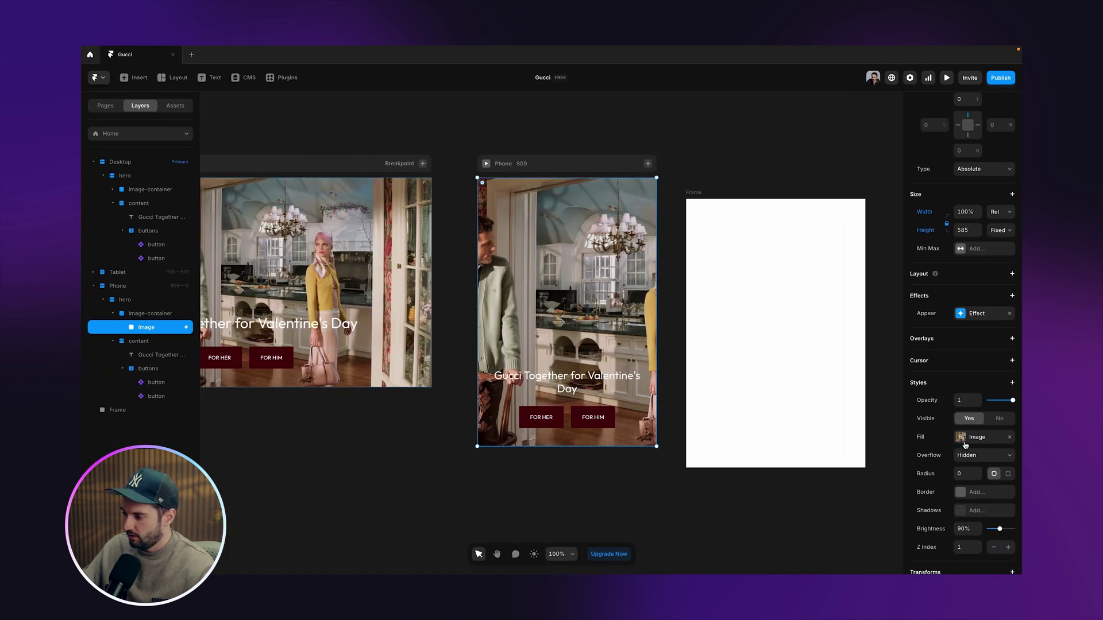
{"action": "key", "text": "super+v"}
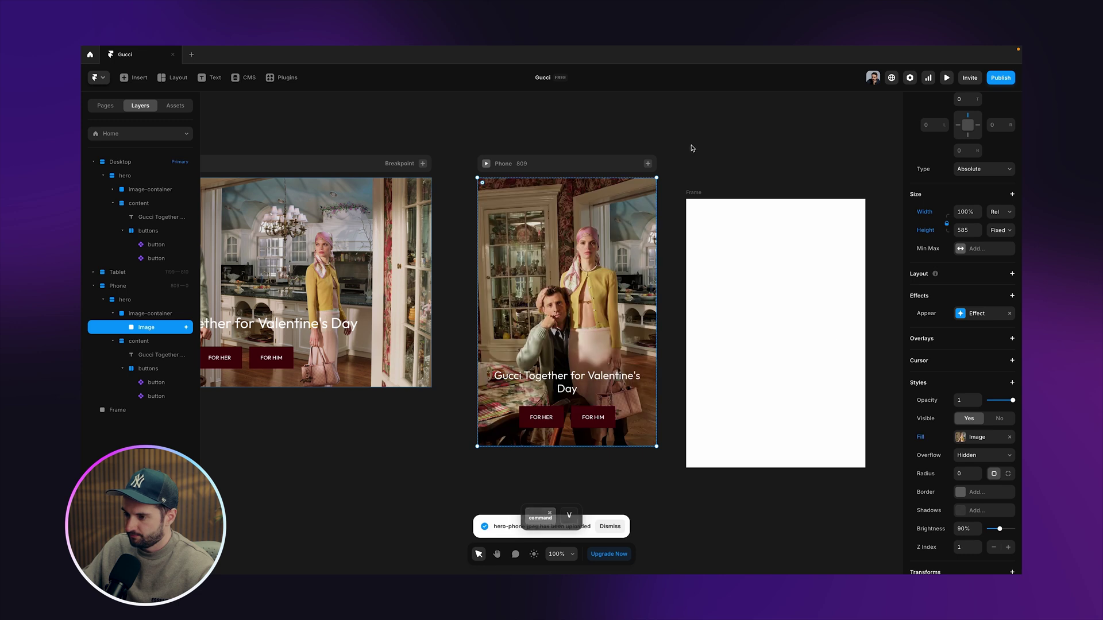
Step: Preview the phone breakpoint and shorten the preview height to check the hero
{"action": "left_click", "coordinate": [702, 152]}
{"action": "left_click", "coordinate": [486, 164]}
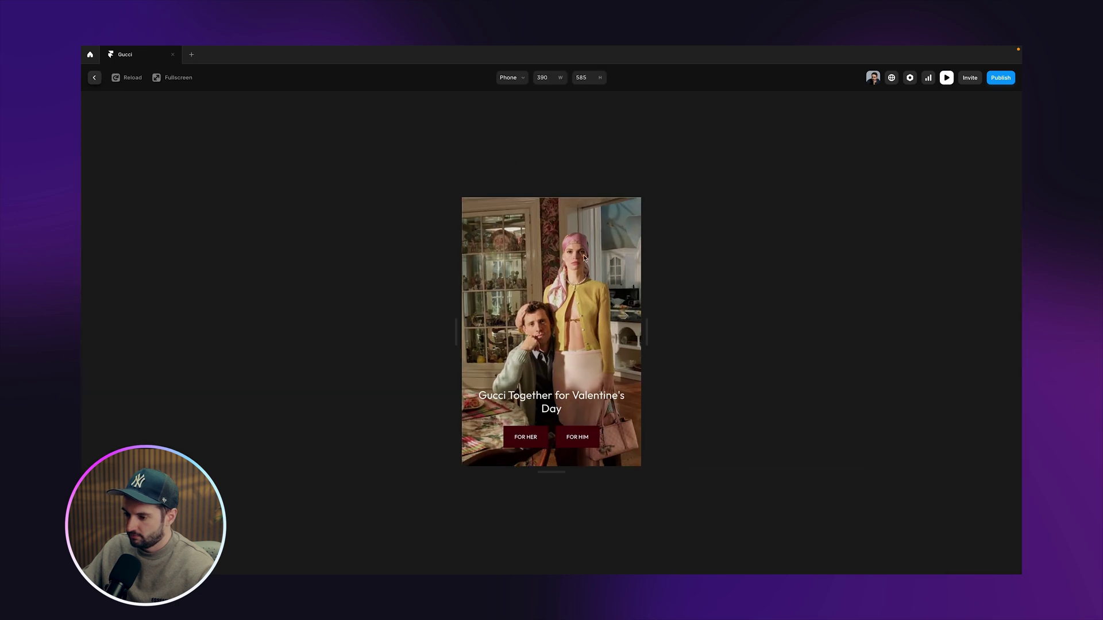
{"action": "left_click_drag", "start_coordinate": [559, 474], "coordinate": [561, 428]}
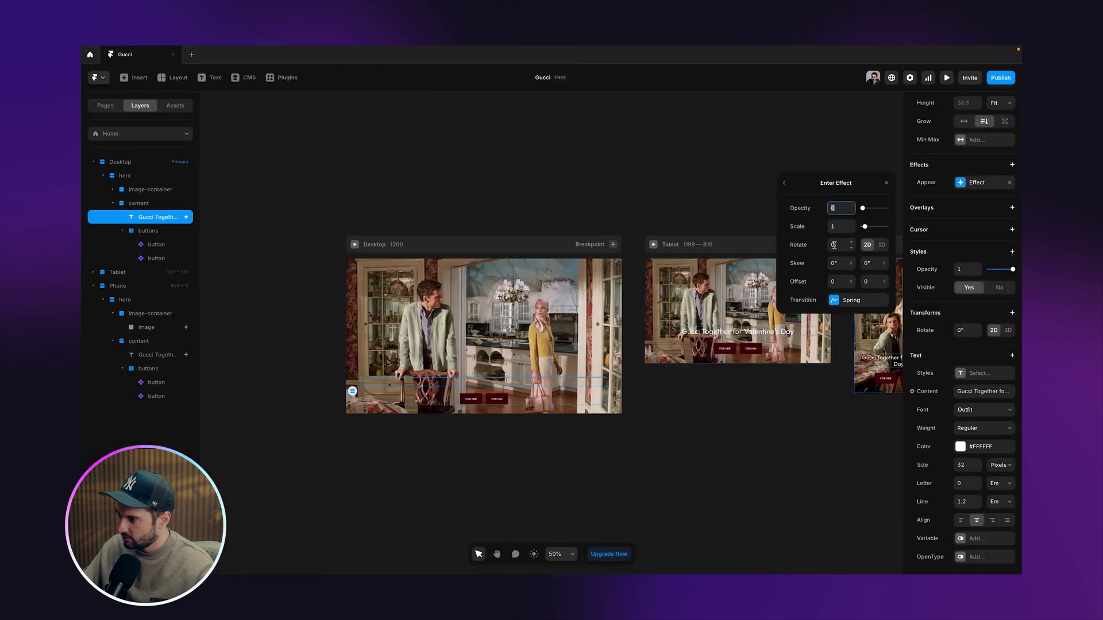
Step: Give the desktop heading's enter effect a vertical offset of 24 and a custom ease with Bezier 0.5, 0, 0, 1 and time 0.8
{"action": "left_click", "coordinate": [874, 283]}
{"action": "type", "text": "24"}
{"action": "key", "text": "Return"}
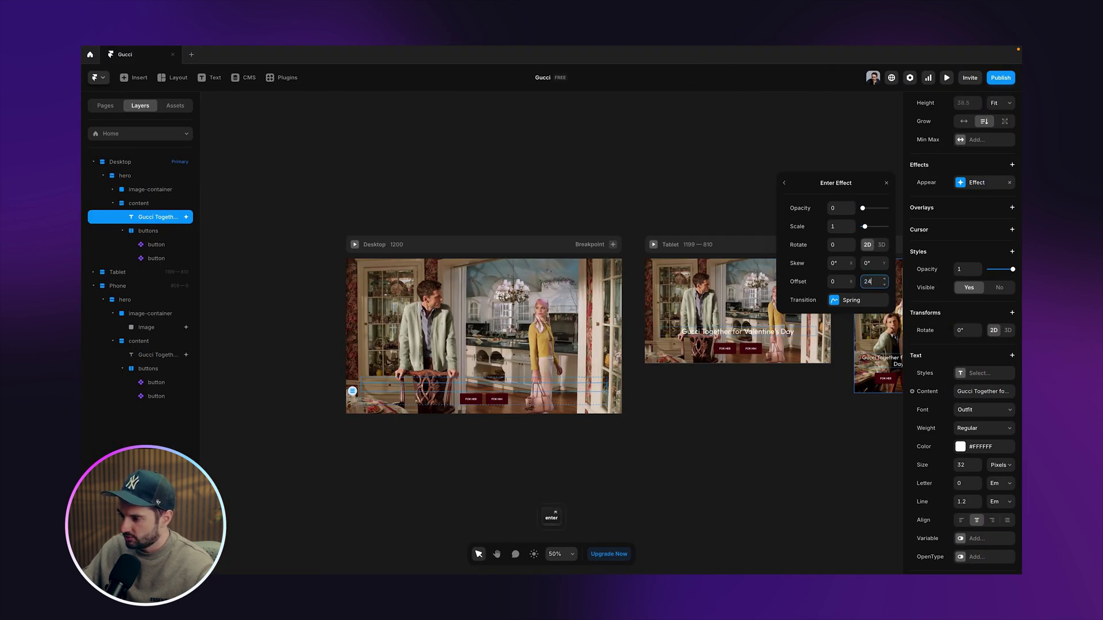
{"action": "left_click", "coordinate": [850, 303]}
{"action": "key", "text": "BackSpace"}
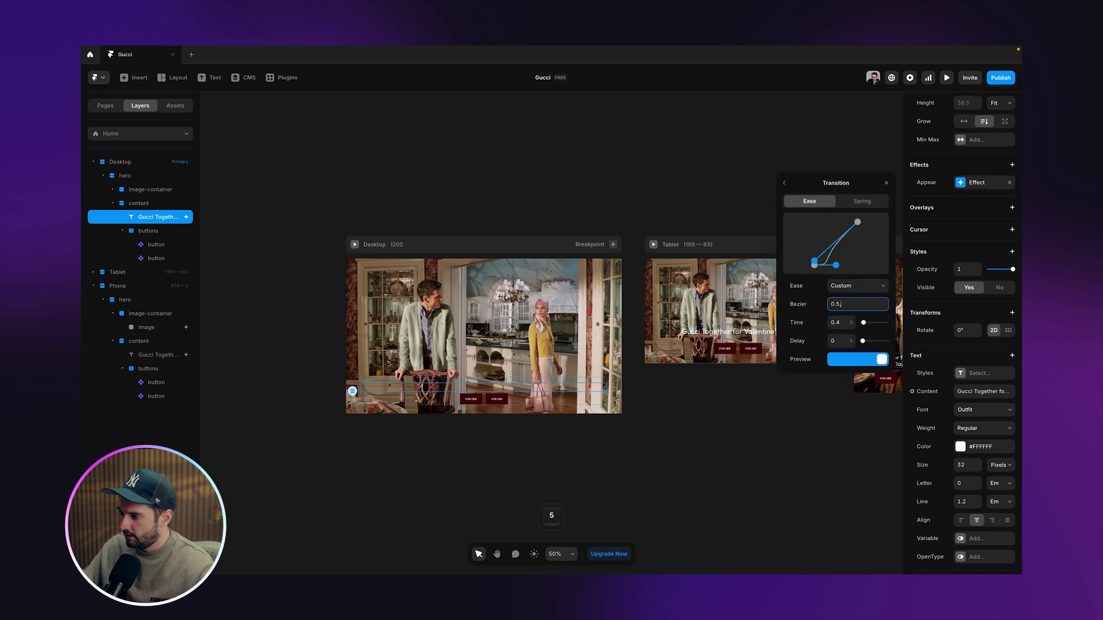
{"action": "type", "text": ".5, 0, 0, 1"}
{"action": "key", "text": "Return"}
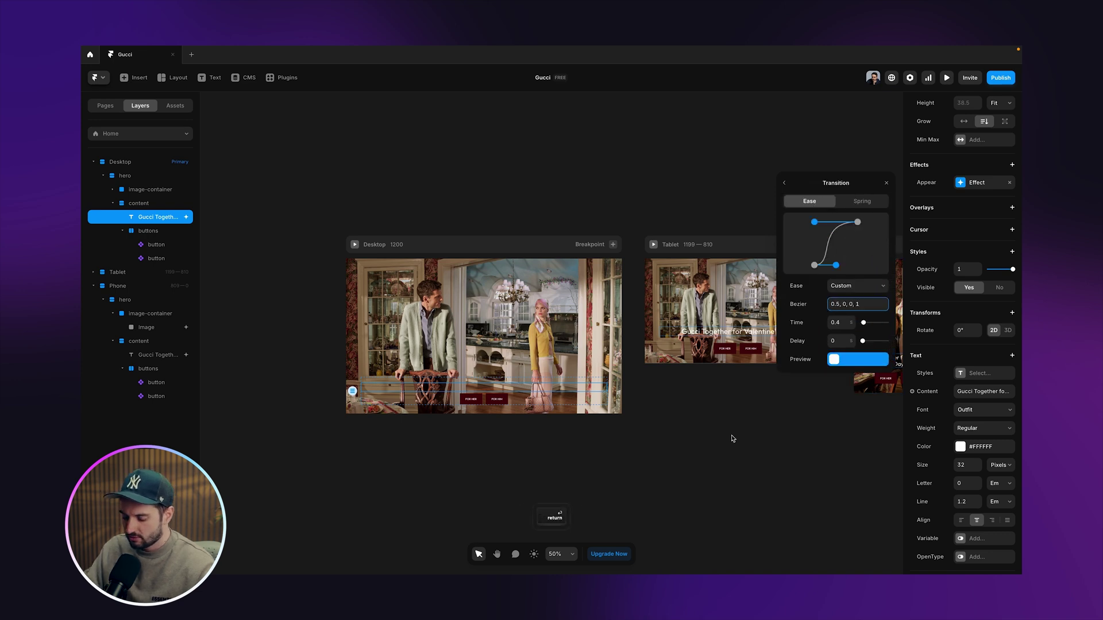
{"action": "key", "text": "Escape"}
Step: Copy the desktop heading's effects and paste them onto the buttons stack
{"action": "right_click", "coordinate": [149, 216]}
{"action": "mouse_move", "coordinate": [228, 350]}
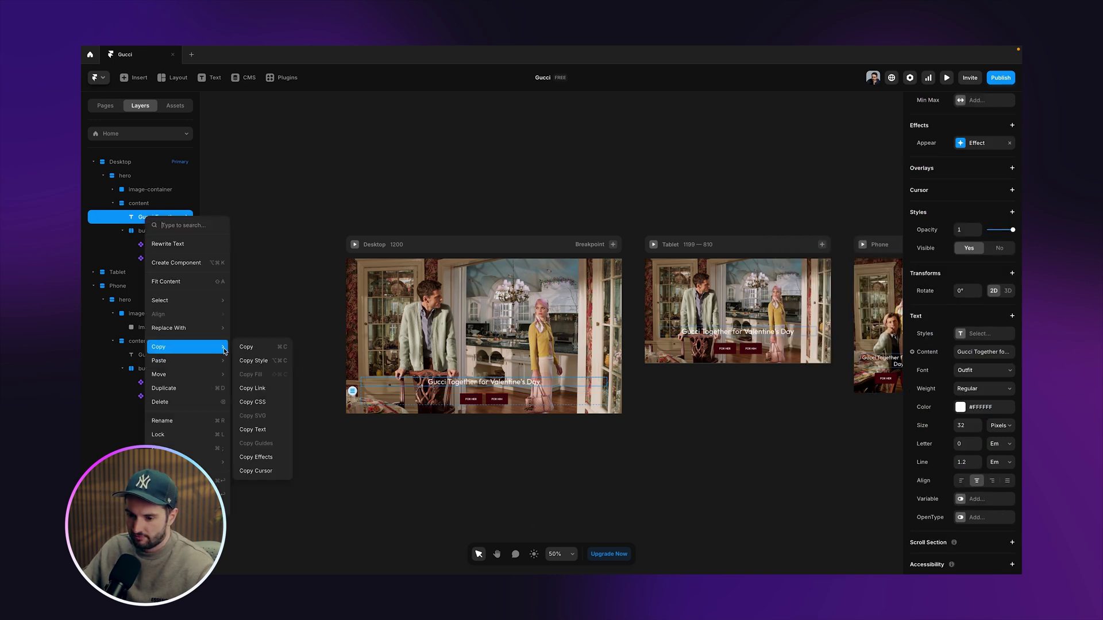
{"action": "left_click", "coordinate": [263, 456]}
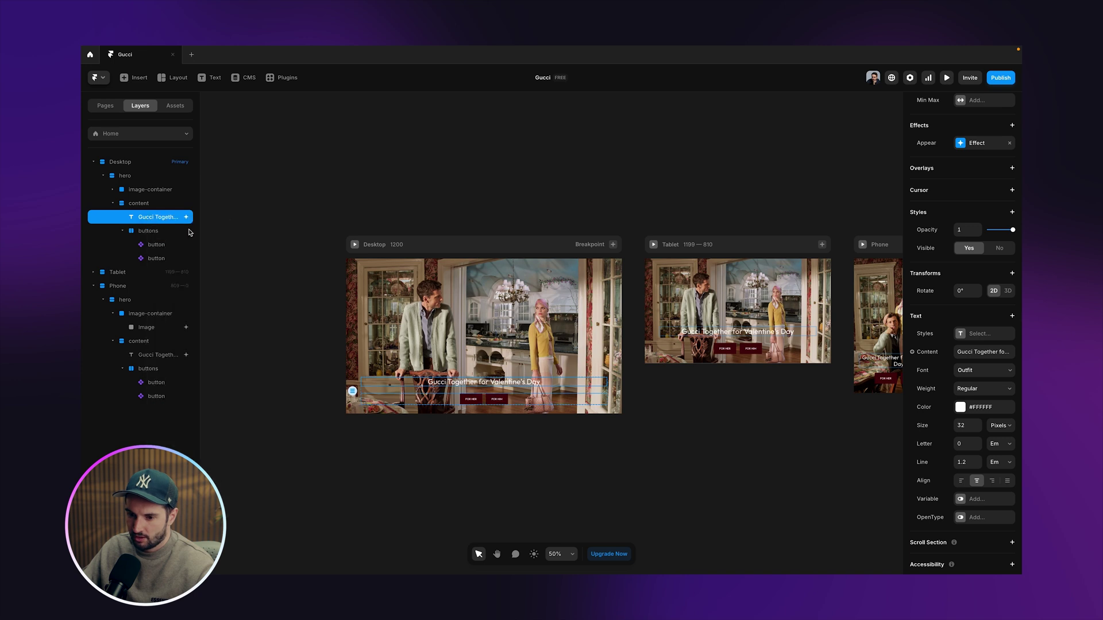
{"action": "right_click", "coordinate": [163, 232]}
{"action": "mouse_move", "coordinate": [235, 363]}
{"action": "left_click", "coordinate": [282, 414]}
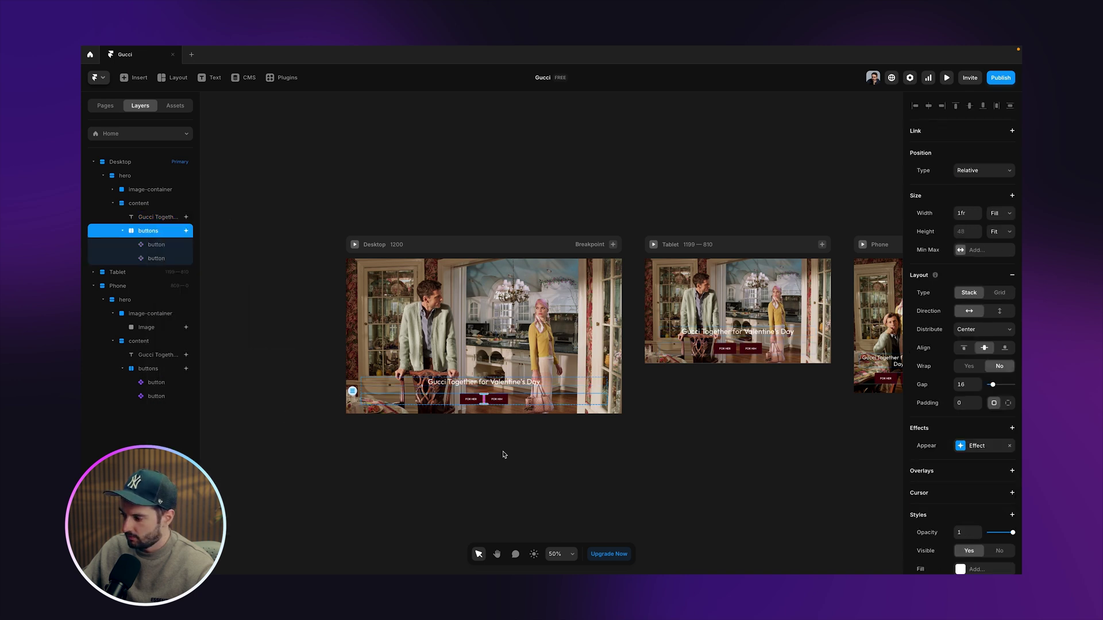
Step: Set the transition delay of the buttons stack's enter effect to 0.8
{"action": "left_click", "coordinate": [982, 450]}
{"action": "left_click", "coordinate": [852, 505]}
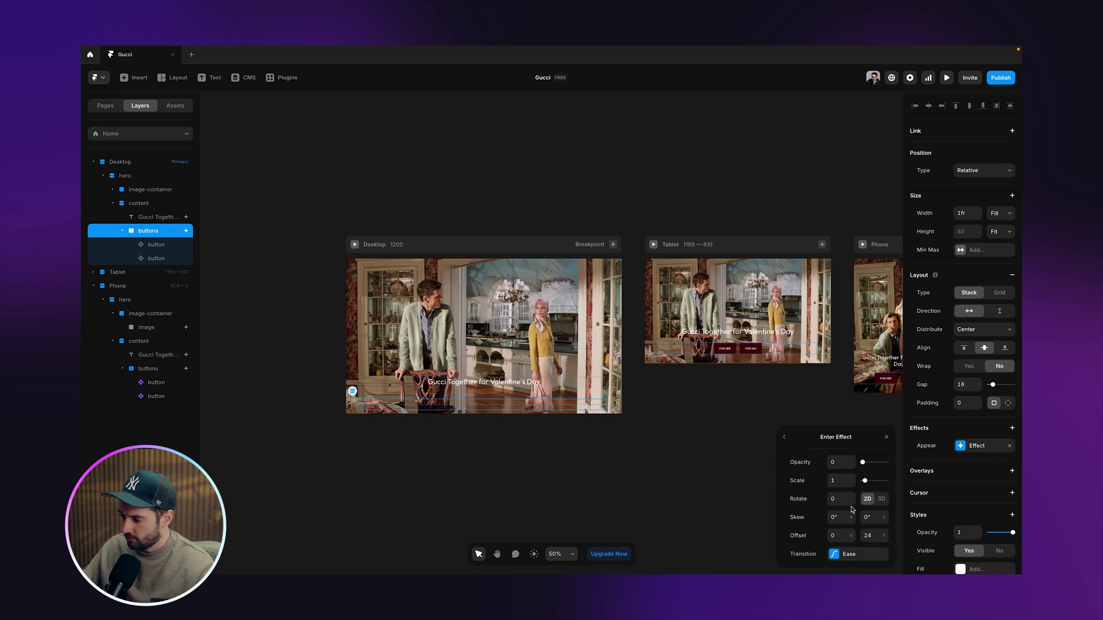
{"action": "left_click", "coordinate": [862, 554]}
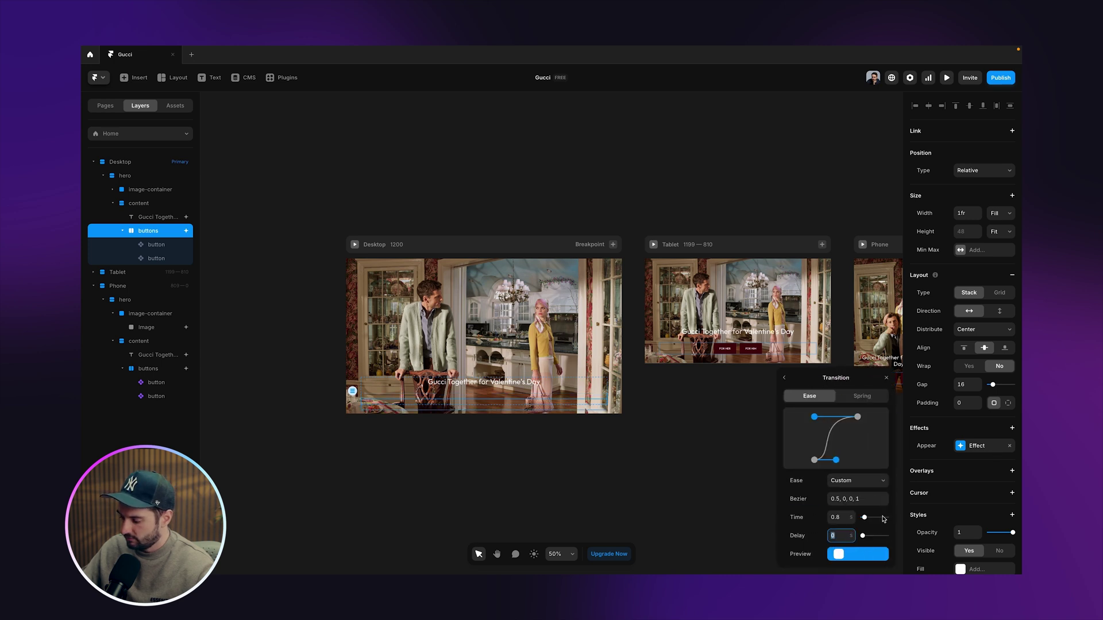
{"action": "key", "text": "Return"}
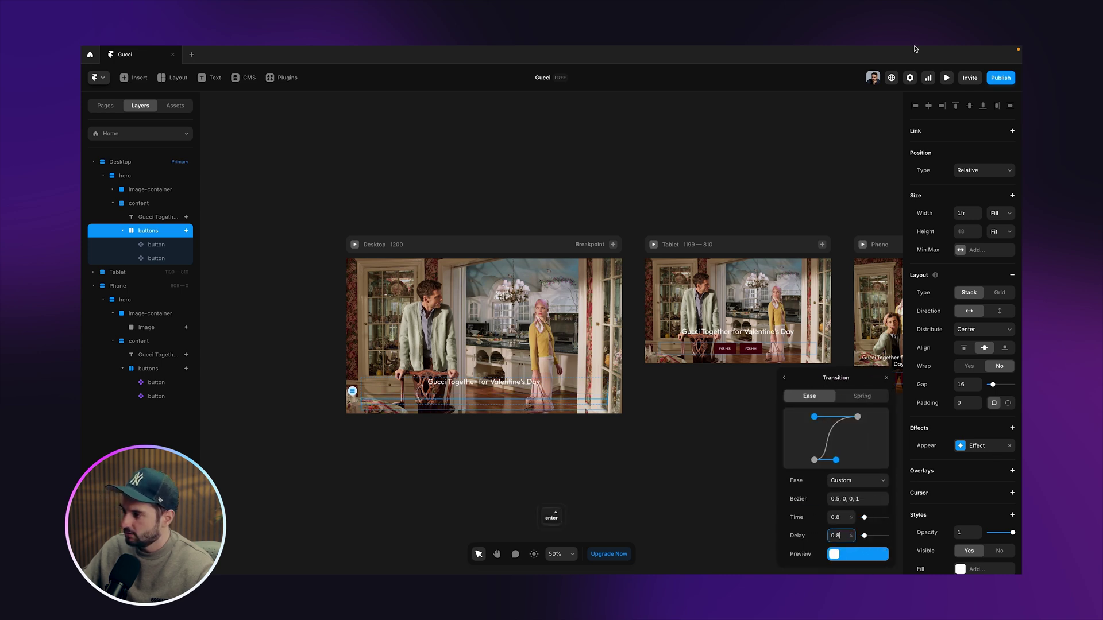
Step: Preview the desktop page at a wider size and reload it to check the heading and button animations
{"action": "left_click", "coordinate": [944, 80]}
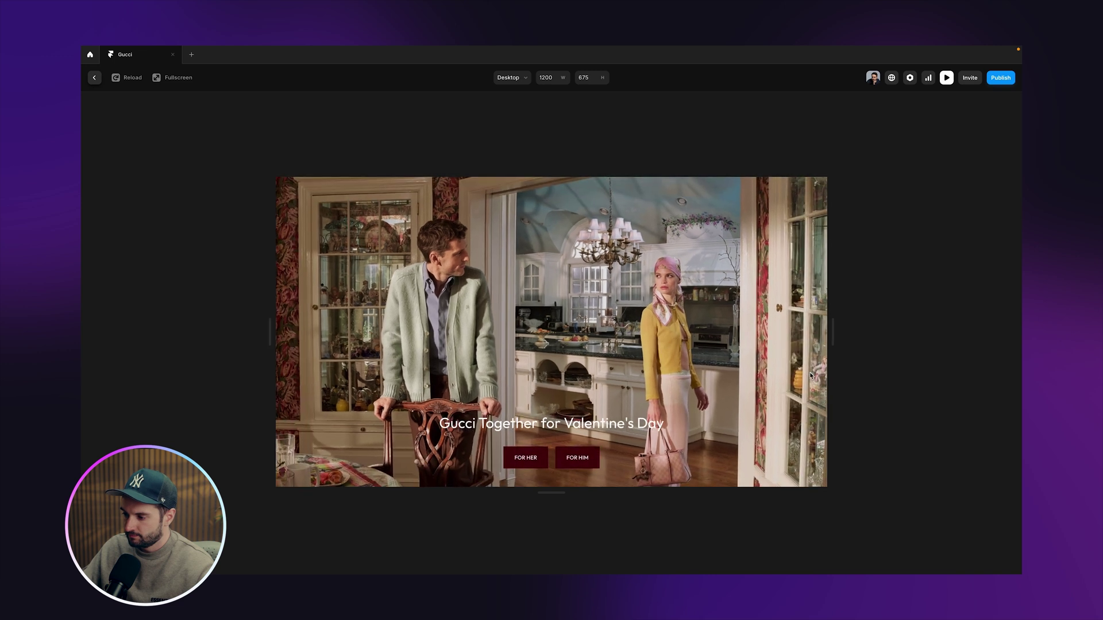
{"action": "left_click_drag", "start_coordinate": [837, 345], "coordinate": [954, 344]}
{"action": "key", "text": "super+r"}
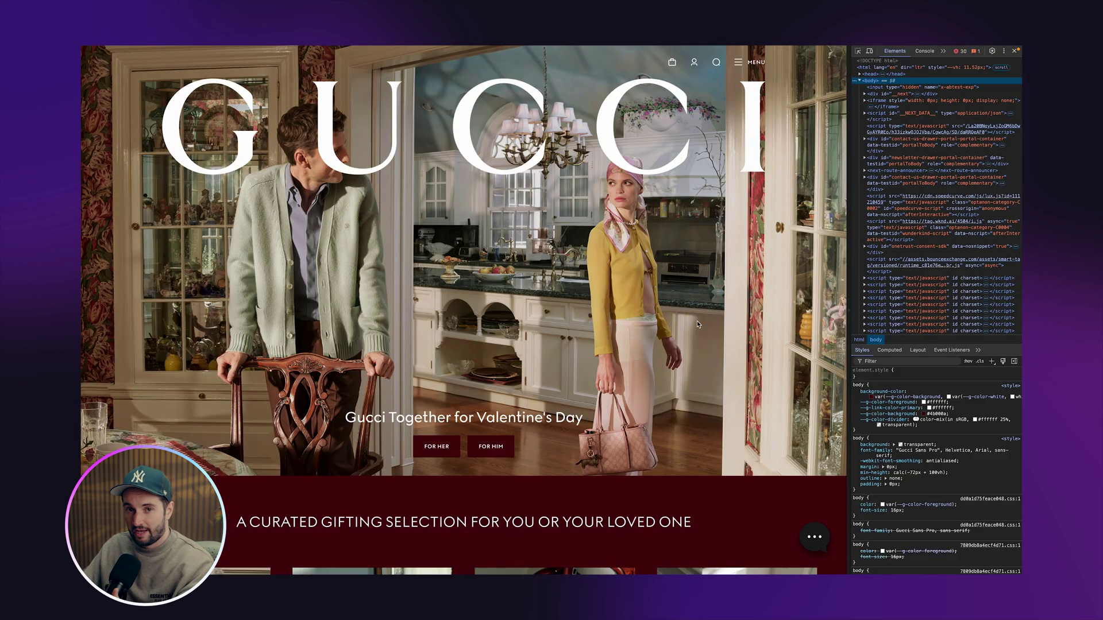
Step: On the Gucci website in the browser, examine how the logo and header respond to scrolling, and inspect the header's menu icon
{"action": "scroll", "coordinate": [221, 124], "scroll_direction": "down", "scroll_amount": 3}
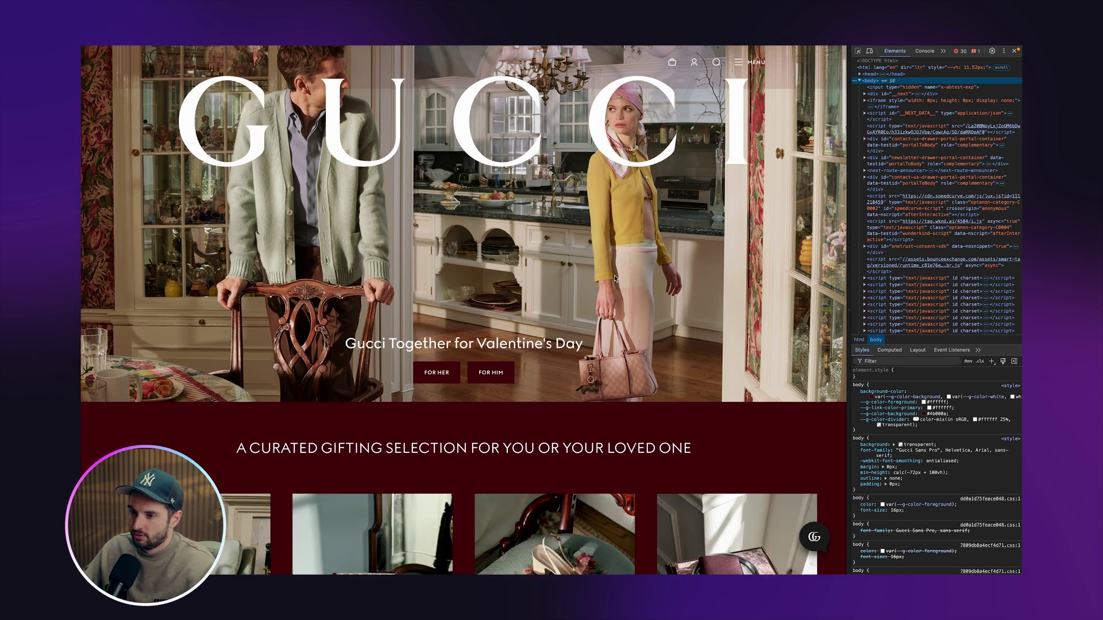
{"action": "scroll", "coordinate": [292, 114], "scroll_direction": "up", "scroll_amount": 3}
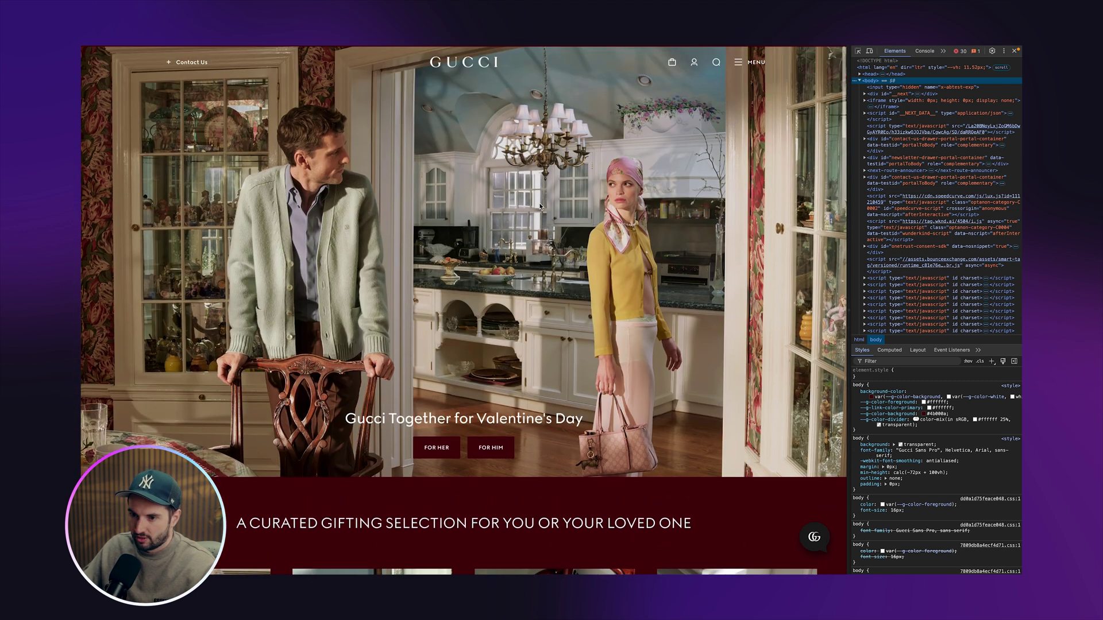
{"action": "scroll", "coordinate": [292, 115], "scroll_direction": "down", "scroll_amount": 3}
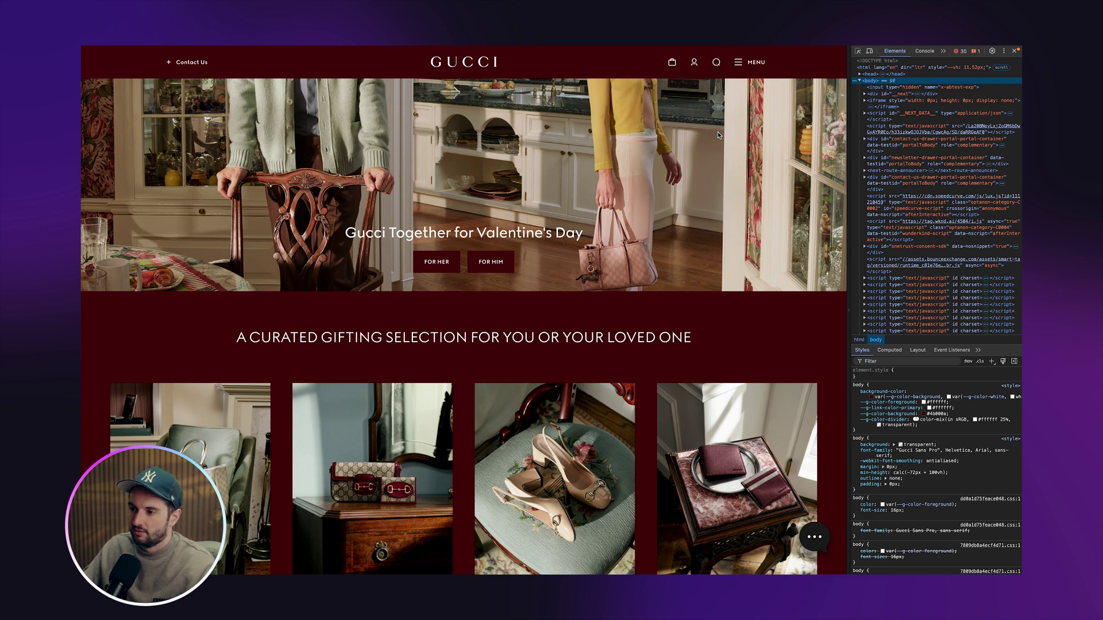
{"action": "scroll", "coordinate": [726, 129], "scroll_direction": "up", "scroll_amount": 3}
{"action": "scroll", "coordinate": [563, 127], "scroll_direction": "down", "scroll_amount": 4}
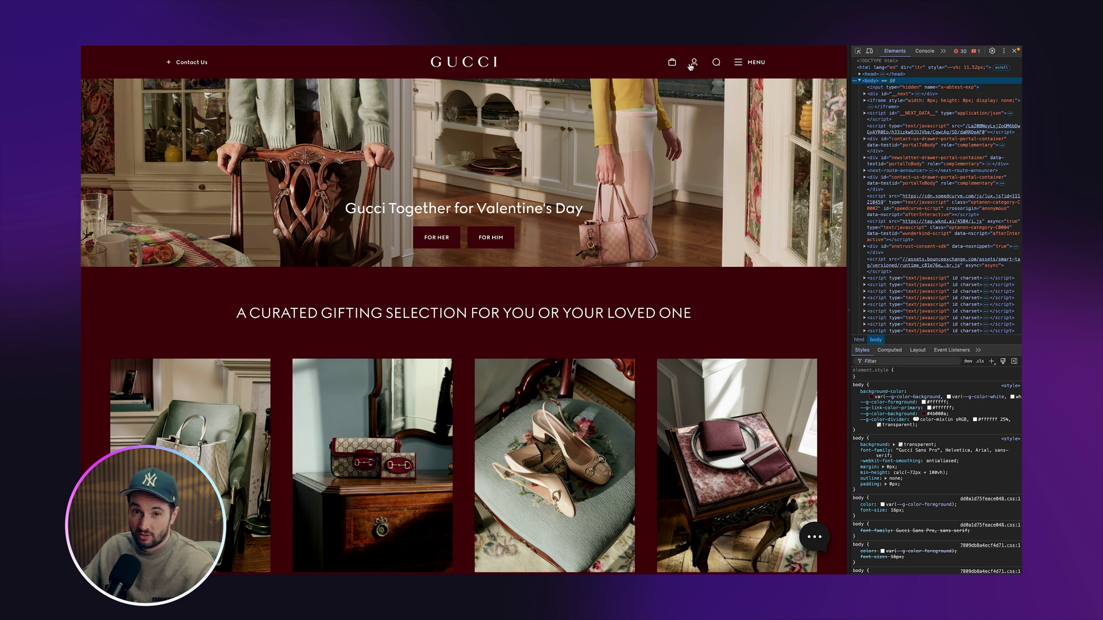
{"action": "left_click", "coordinate": [857, 51]}
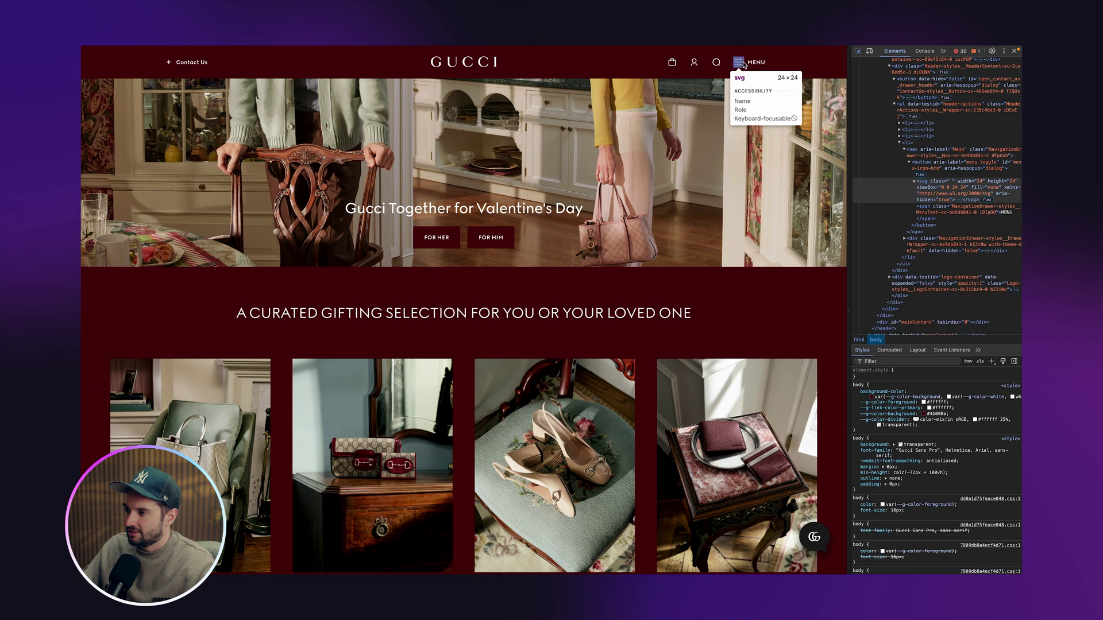
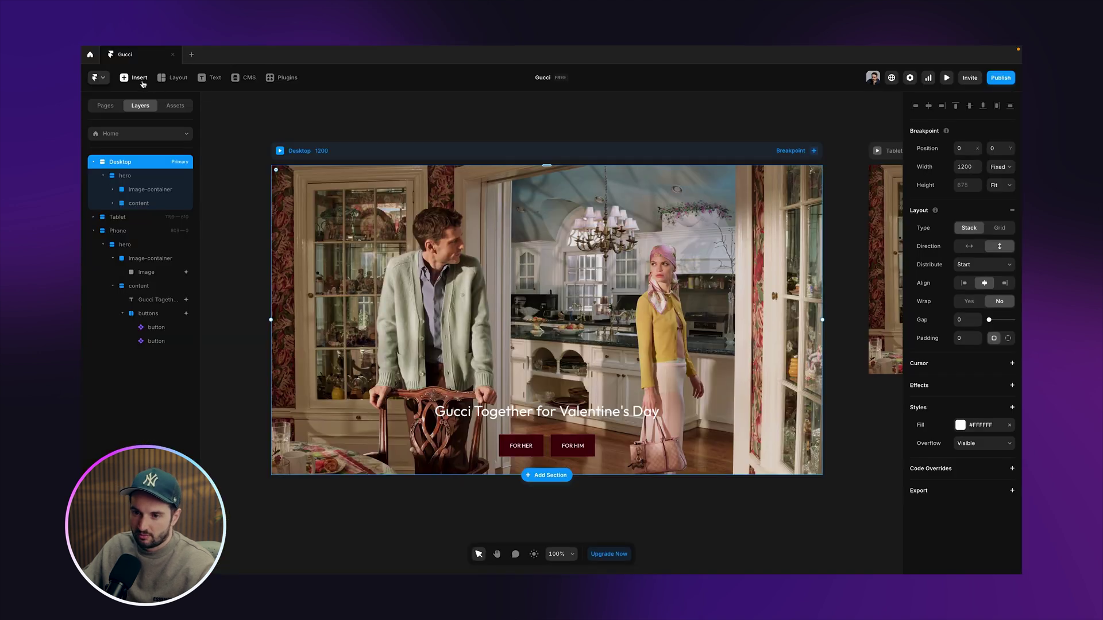
Step: In Framer, insert a Phosphor icon above the hero in the Desktop breakpoint and size it 16 by 16
{"action": "left_click", "coordinate": [143, 81]}
{"action": "type", "text": "phosph"}
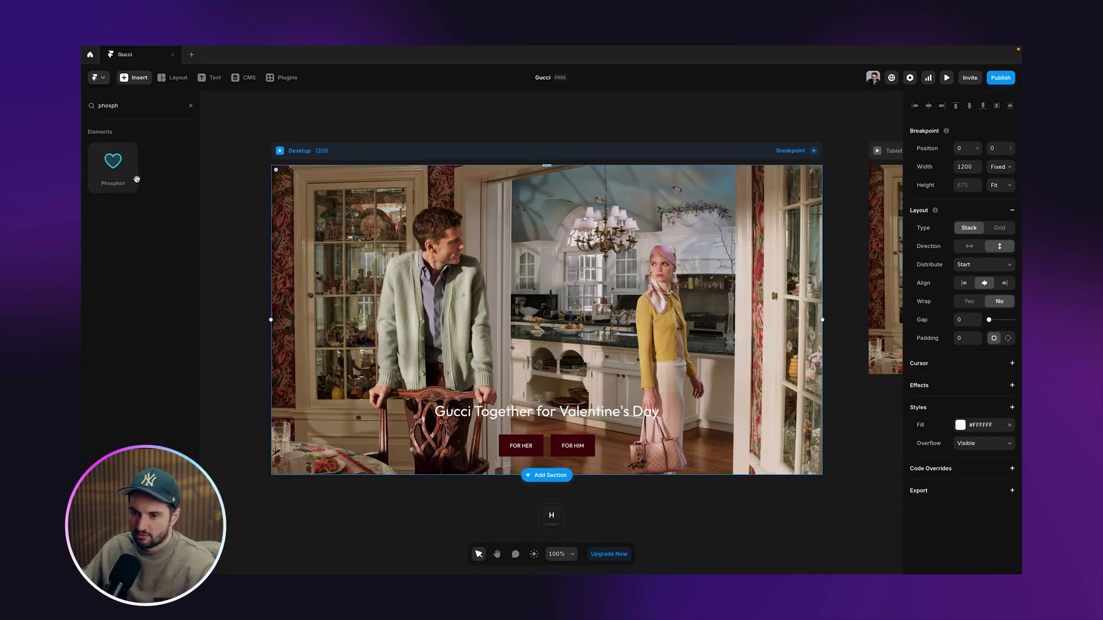
{"action": "left_click_drag", "start_coordinate": [137, 179], "coordinate": [509, 173]}
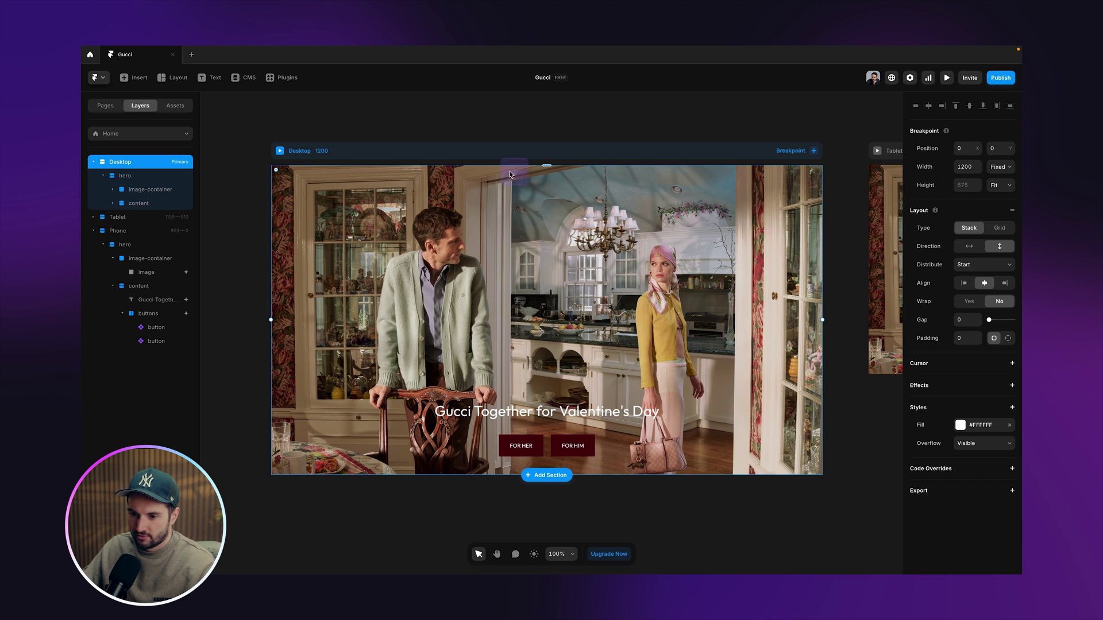
{"action": "left_click_drag", "start_coordinate": [151, 222], "coordinate": [153, 171]}
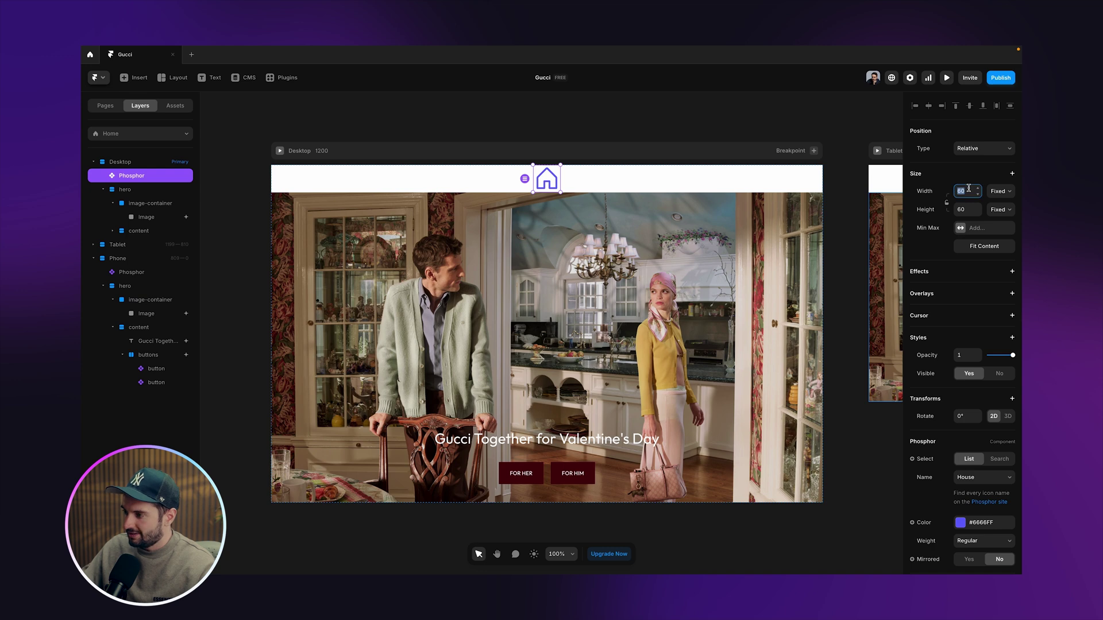
{"action": "key", "text": "Return"}
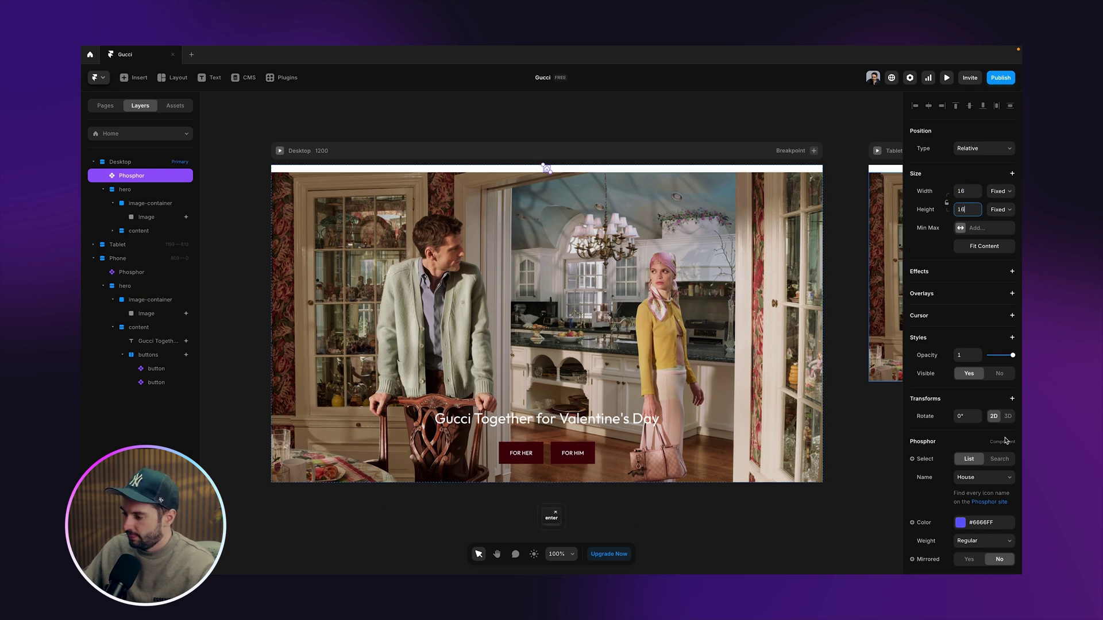
Step: Change the new Phosphor icon to ShoppingBag
{"action": "scroll", "coordinate": [1005, 440], "scroll_direction": "down", "scroll_amount": 1}
{"action": "left_click", "coordinate": [983, 452]}
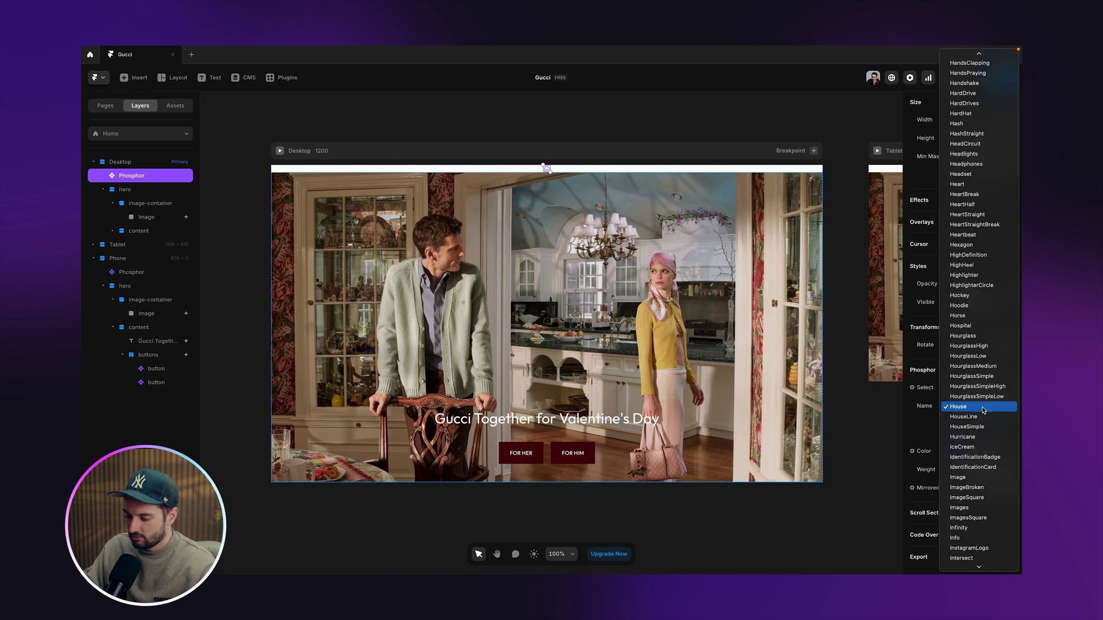
{"action": "type", "text": "shop"}
{"action": "key", "text": "Return"}
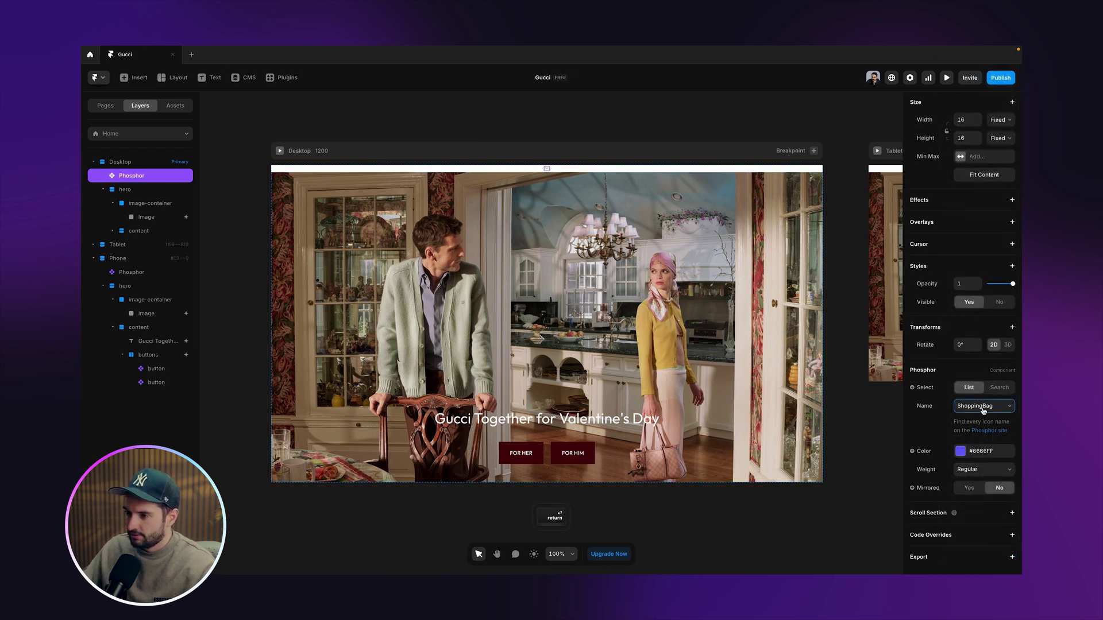
Step: Wrap the shopping bag icon in a frame and size the frame 24 by 24
{"action": "right_click", "coordinate": [148, 177]}
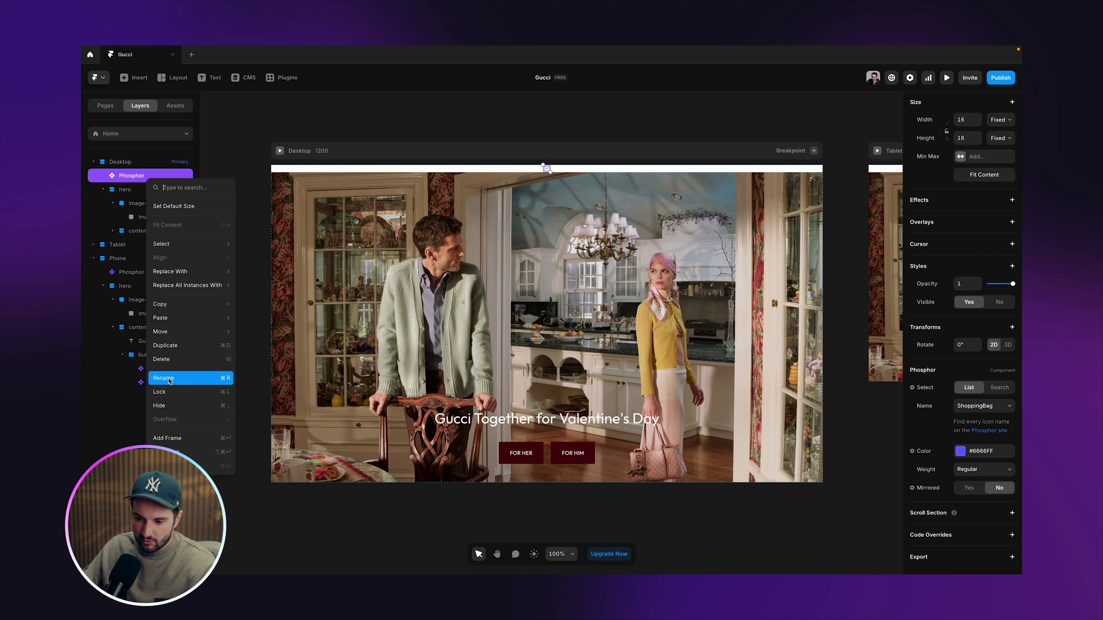
{"action": "left_click", "coordinate": [184, 440]}
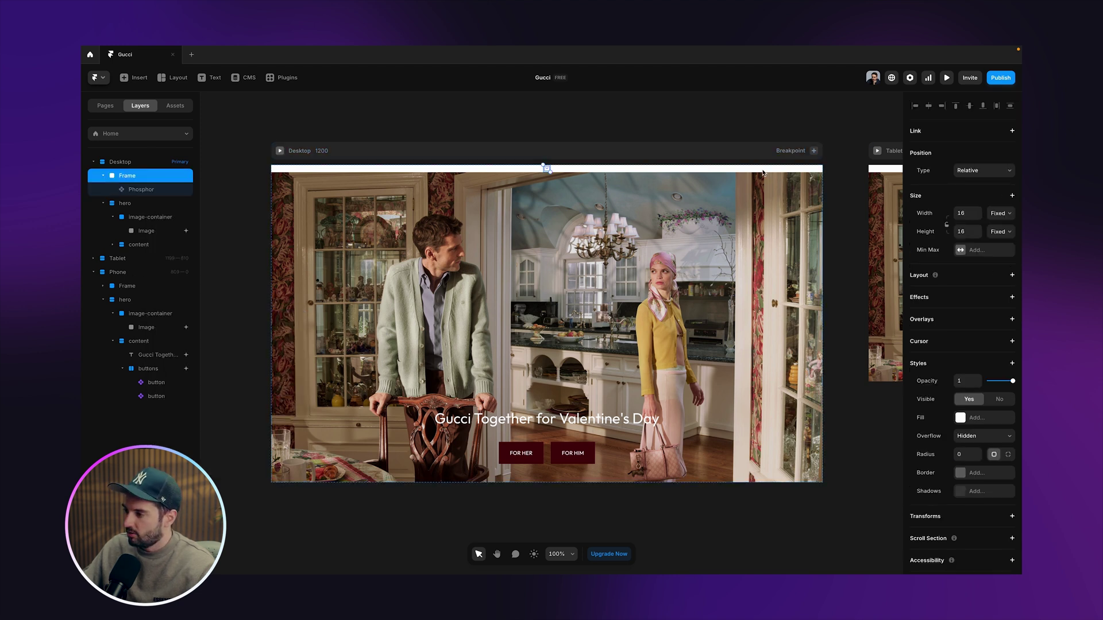
{"action": "left_click", "coordinate": [969, 213]}
{"action": "type", "text": "24"}
{"action": "key", "text": "Tab"}
{"action": "key", "text": "Tab"}
{"action": "type", "text": "24"}
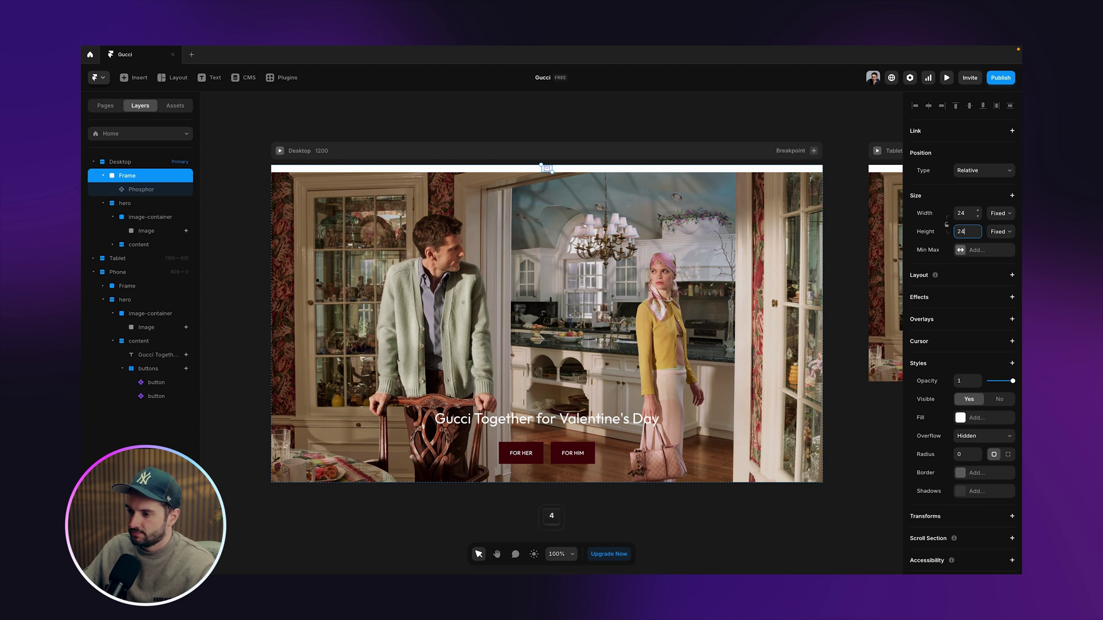
{"action": "key", "text": "Return"}
Step: Resize the shopping bag icon to 16 by 16 and centre it vertically and horizontally within its frame
{"action": "left_click", "coordinate": [138, 191]}
{"action": "scroll", "coordinate": [946, 263], "scroll_direction": "down", "scroll_amount": 2}
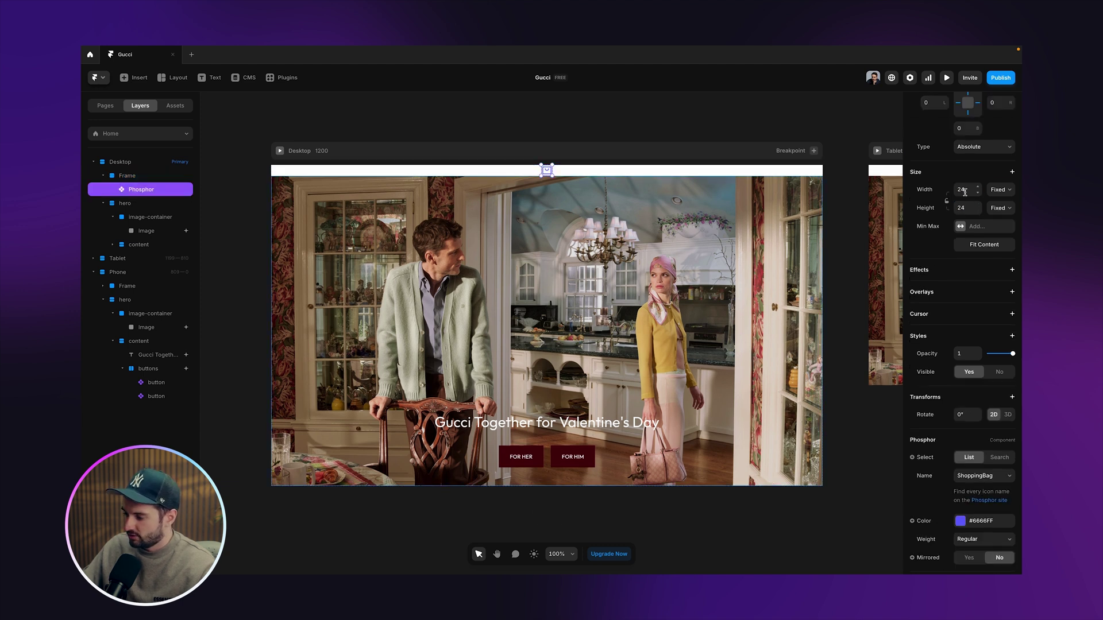
{"action": "type", "text": "16"}
{"action": "key", "text": "Tab"}
{"action": "key", "text": "Tab"}
{"action": "type", "text": "16"}
{"action": "key", "text": "Return"}
{"action": "scroll", "coordinate": [966, 190], "scroll_direction": "up", "scroll_amount": 2}
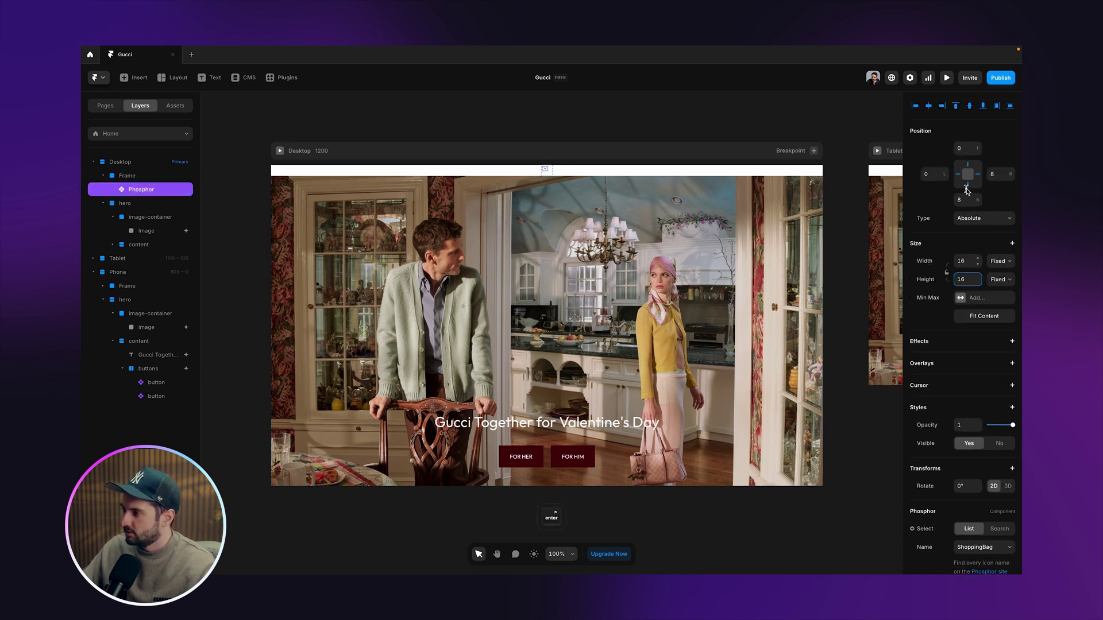
{"action": "left_click", "coordinate": [969, 106]}
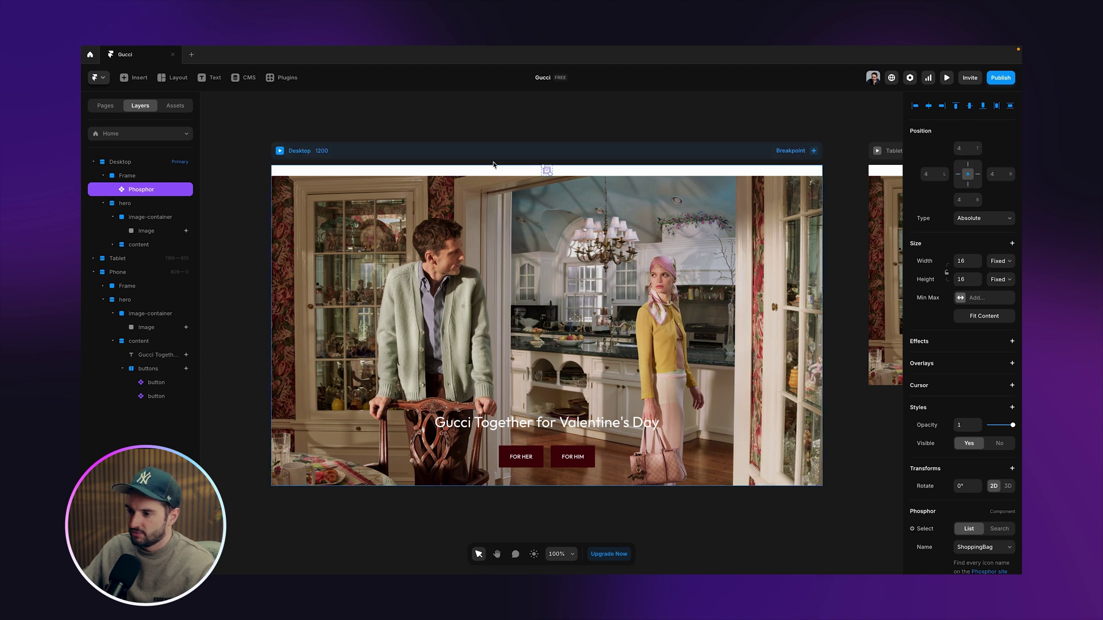
Step: Lock the aspect ratio of the frame around the shopping bag icon
{"action": "left_click", "coordinate": [132, 177]}
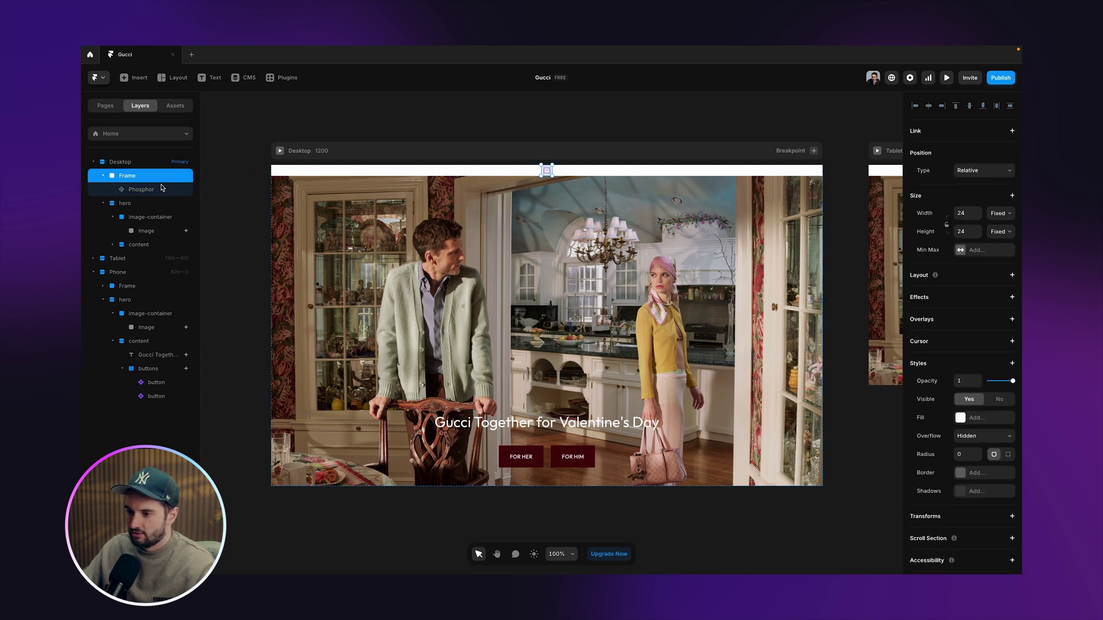
{"action": "left_click", "coordinate": [148, 190]}
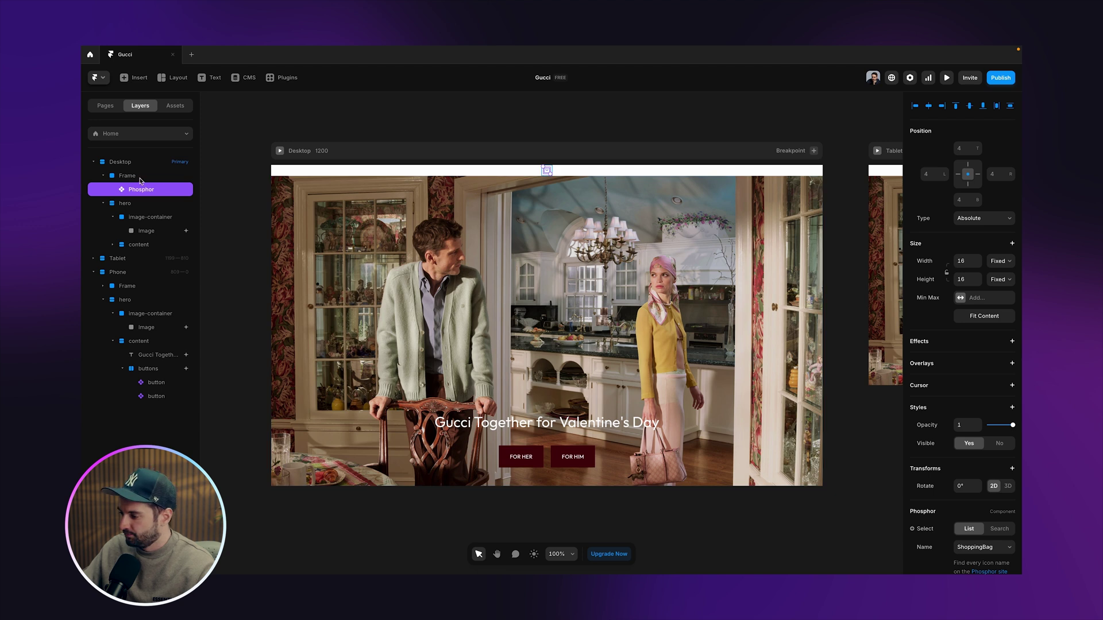
{"action": "left_click", "coordinate": [140, 179]}
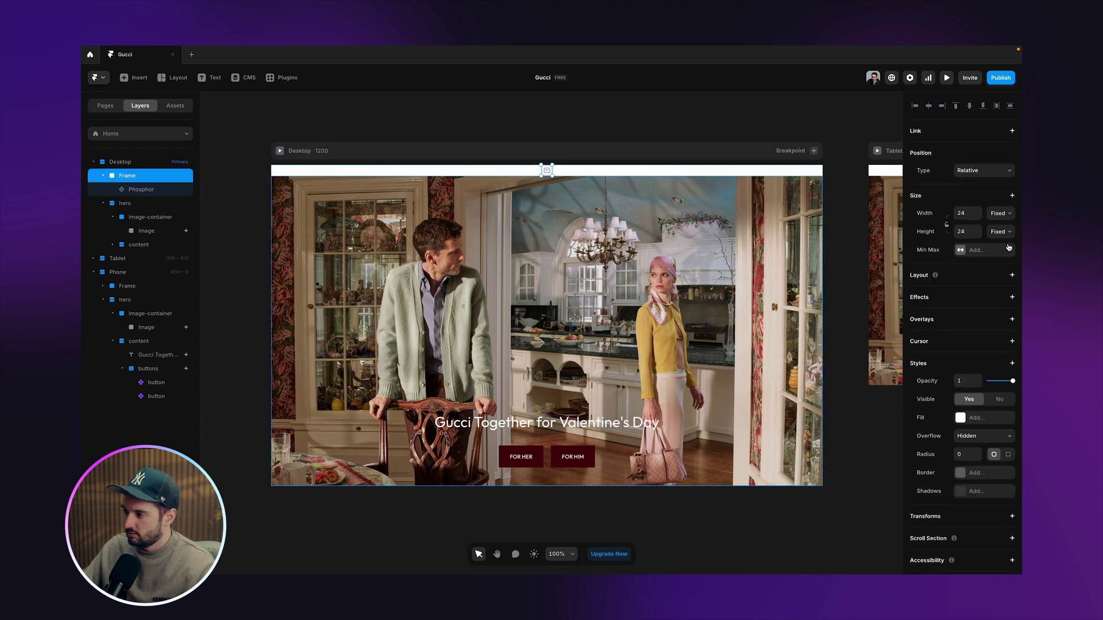
{"action": "left_click", "coordinate": [947, 224]}
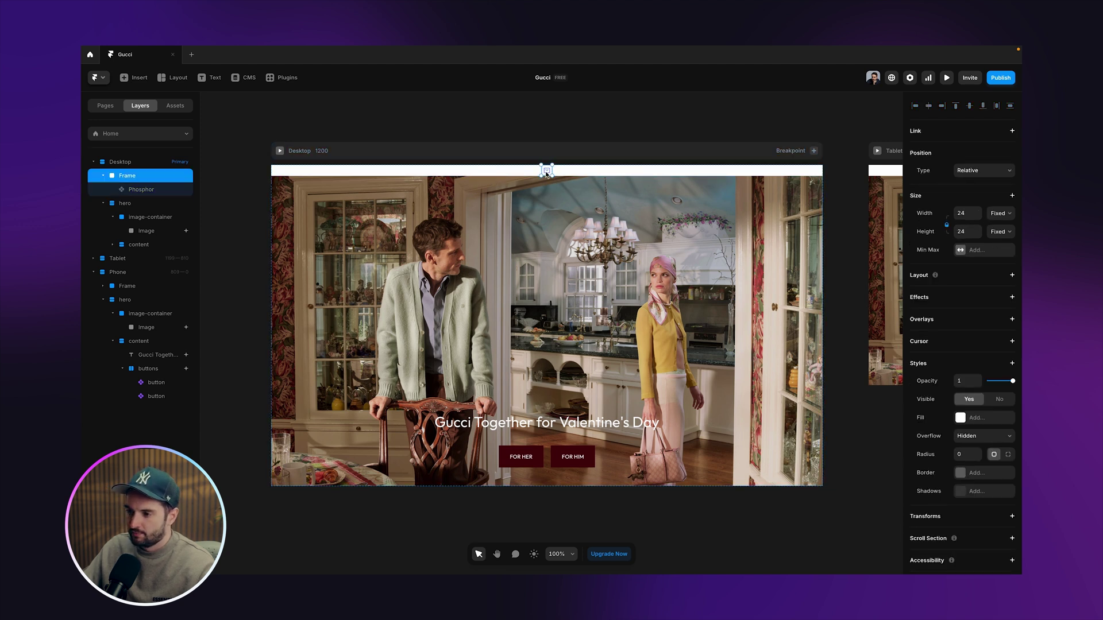
Step: Set the shopping bag icon's colour to #000000 and keep its weight at Regular
{"action": "left_click", "coordinate": [139, 190]}
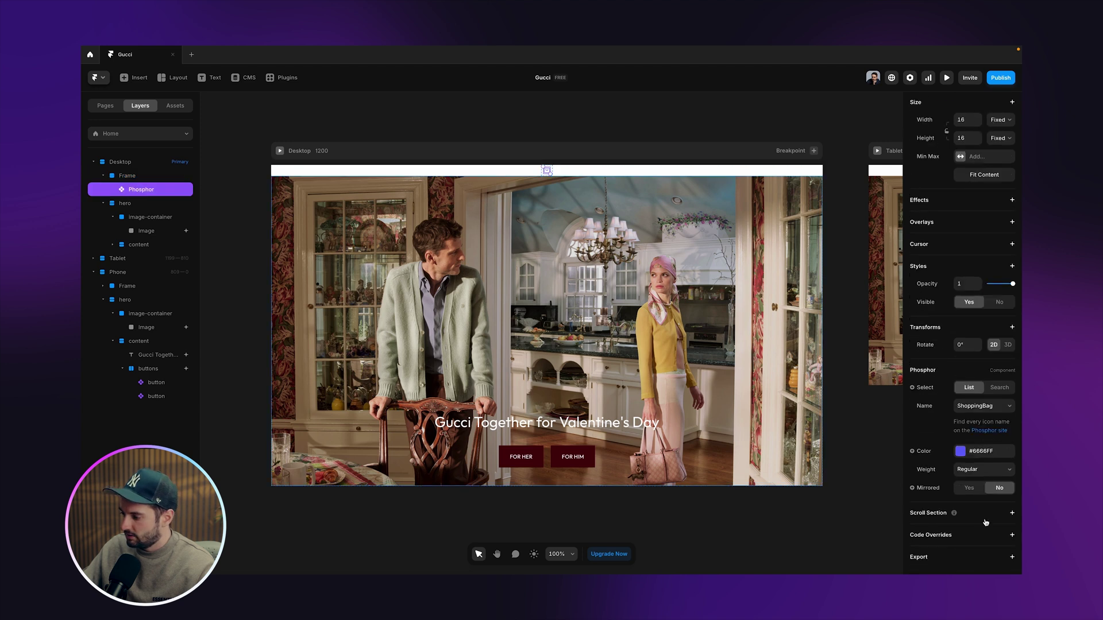
{"action": "left_click", "coordinate": [980, 450]}
{"action": "left_click_drag", "start_coordinate": [815, 492], "coordinate": [737, 557]}
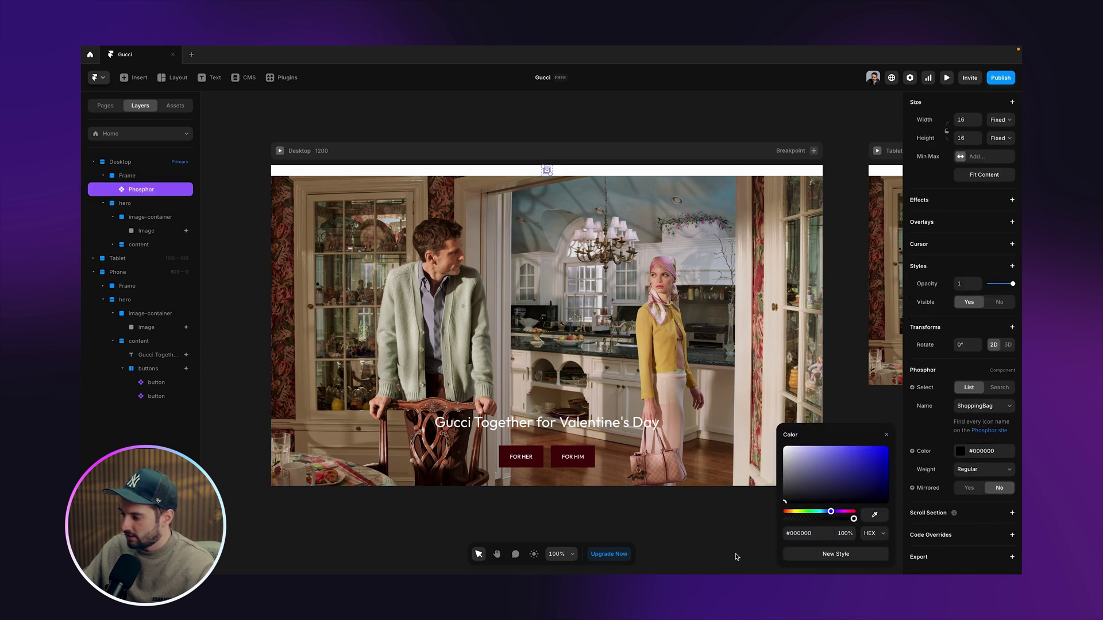
{"action": "left_click", "coordinate": [975, 473]}
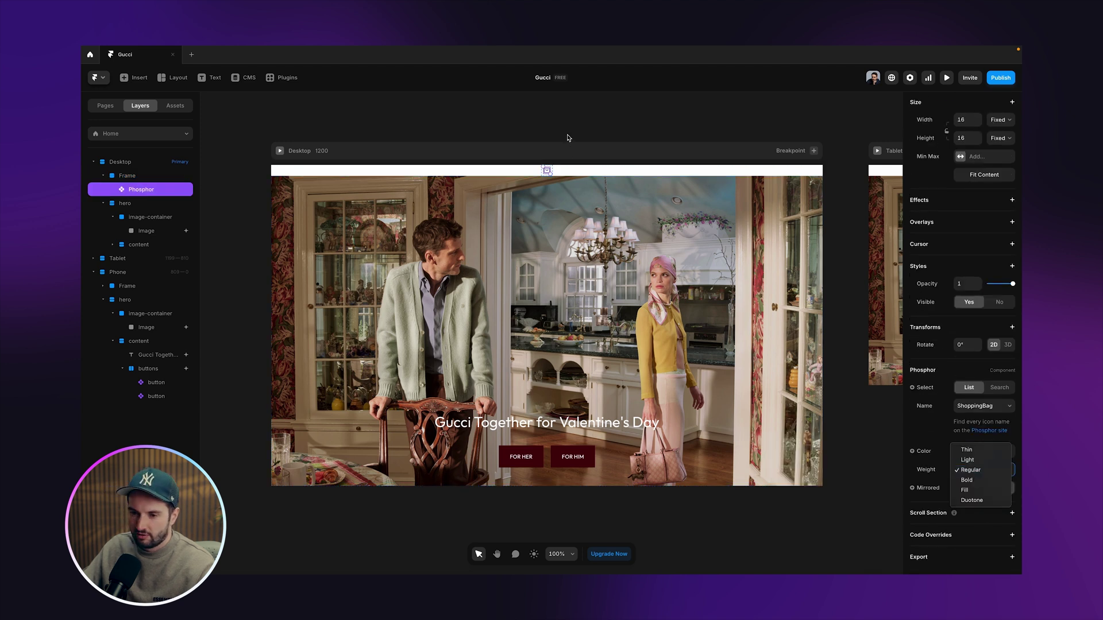
{"action": "left_click", "coordinate": [567, 138]}
Step: Duplicate the shopping bag icon's frame three times
{"action": "left_click", "coordinate": [128, 176]}
{"action": "left_click", "coordinate": [104, 176]}
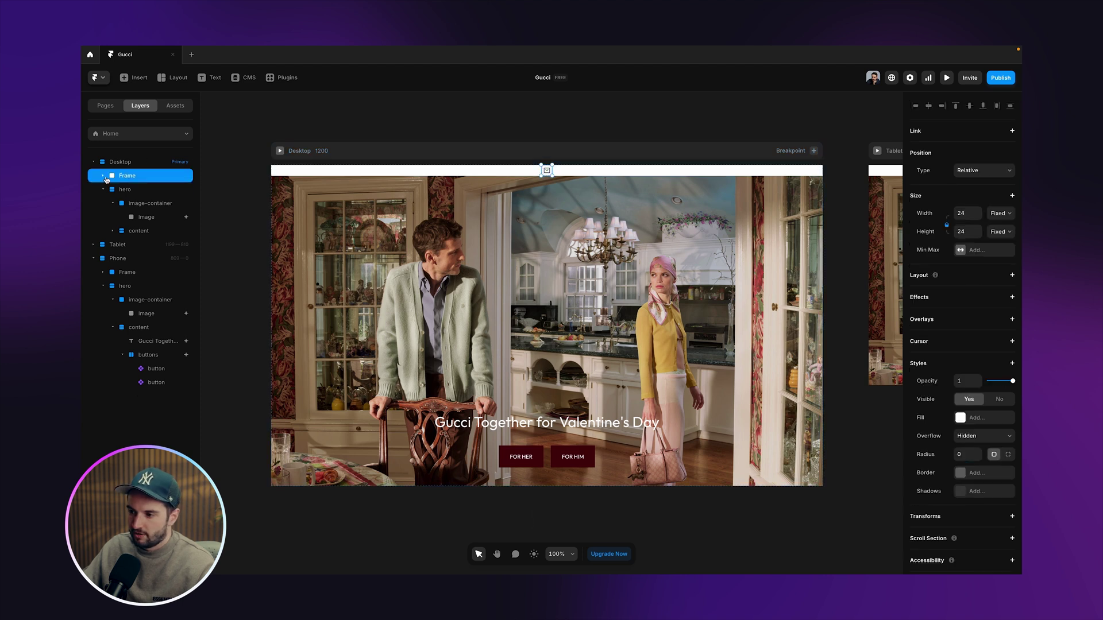
{"action": "key", "text": "super+d"}
{"action": "key", "text": "super+d"}
{"action": "key", "text": "super+d"}
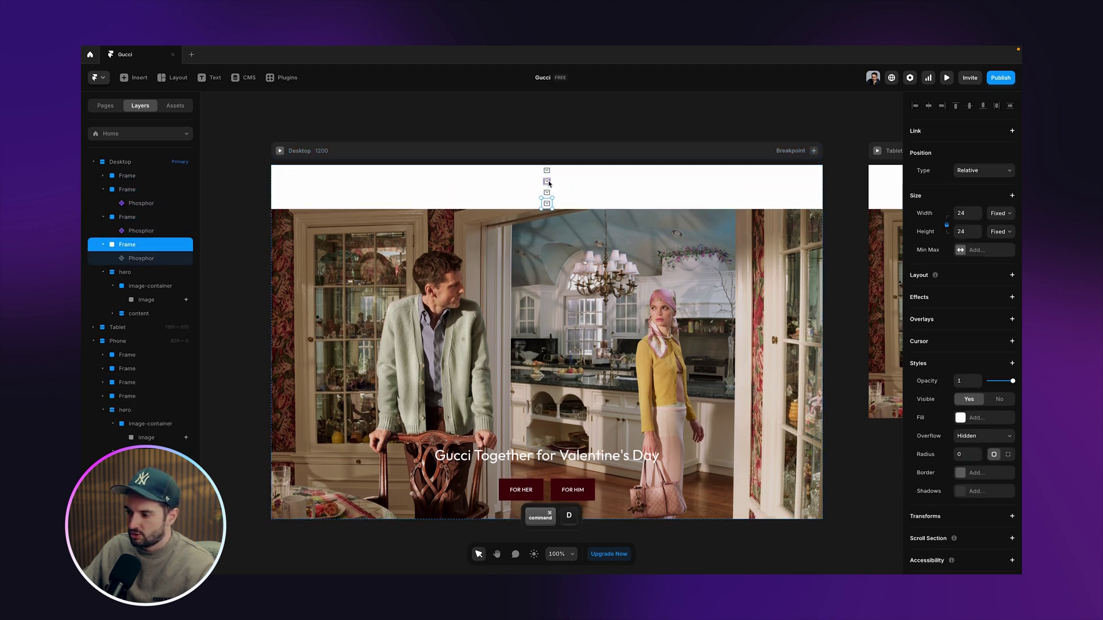
Step: Check the icon order in the Gucci website's header, then change the second icon in Framer to User
{"action": "left_click", "coordinate": [547, 182]}
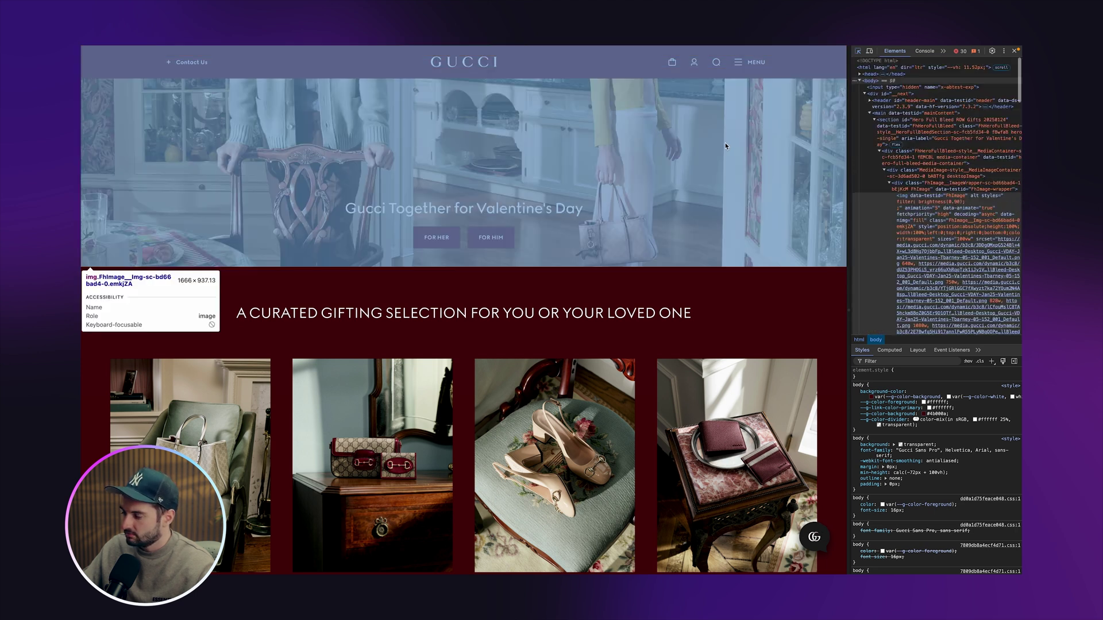
{"action": "key", "text": "ctrl+Right"}
{"action": "left_click", "coordinate": [983, 549]}
{"action": "type", "text": "user"}
{"action": "key", "text": "Return"}
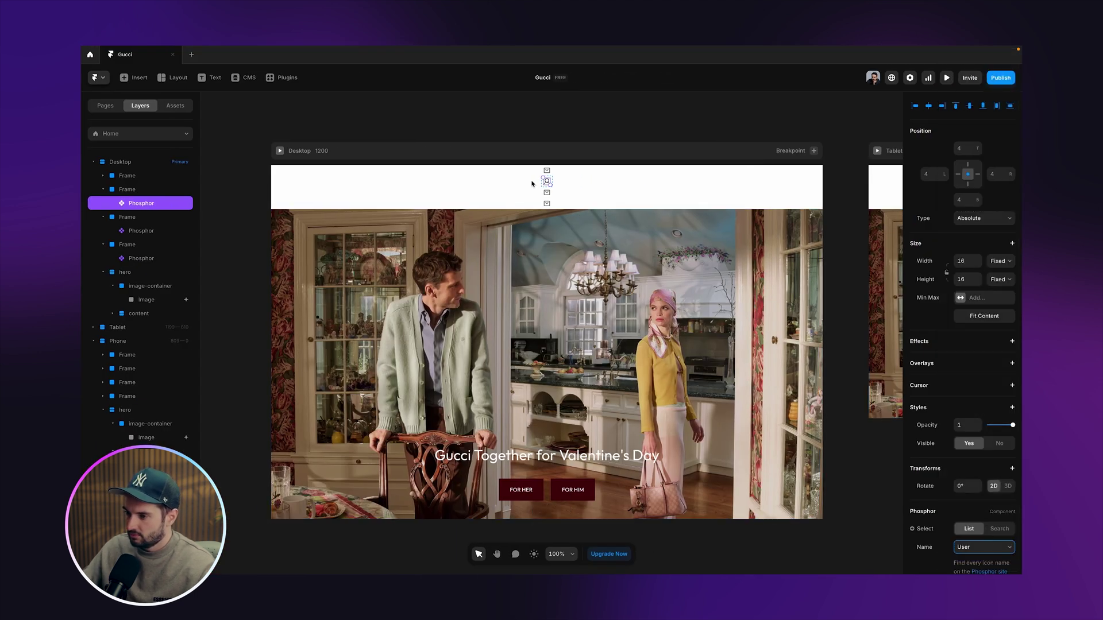
Step: Change the third icon to MagnifyingGlass
{"action": "left_click", "coordinate": [548, 193]}
{"action": "left_click", "coordinate": [989, 554]}
{"action": "type", "text": "map"}
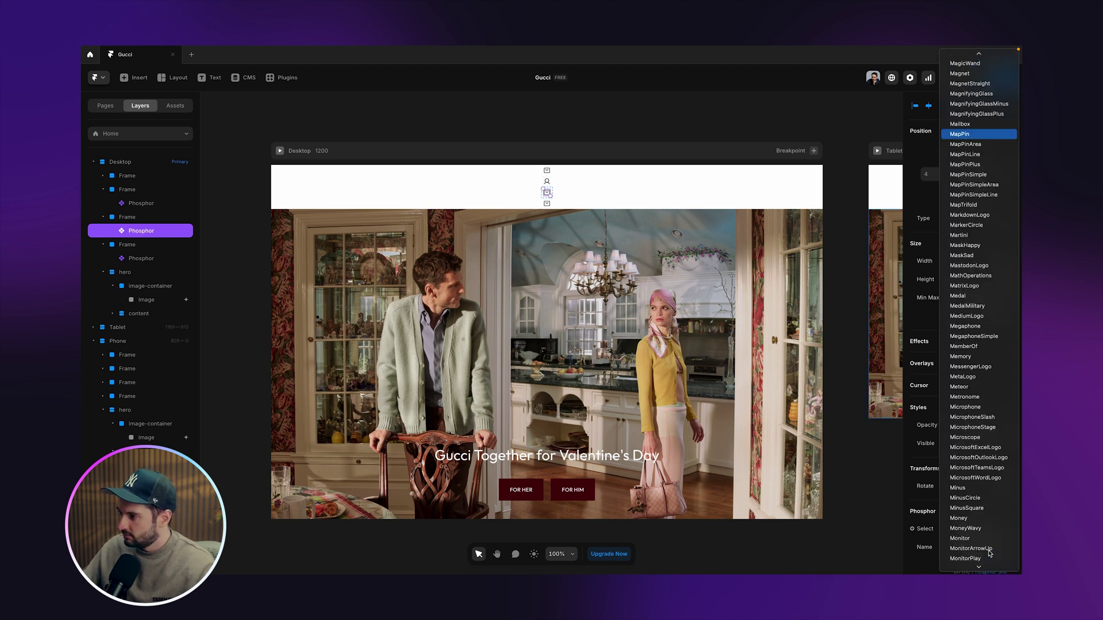
{"action": "key", "text": "Escape"}
{"action": "left_click", "coordinate": [987, 554]}
{"action": "type", "text": "magni"}
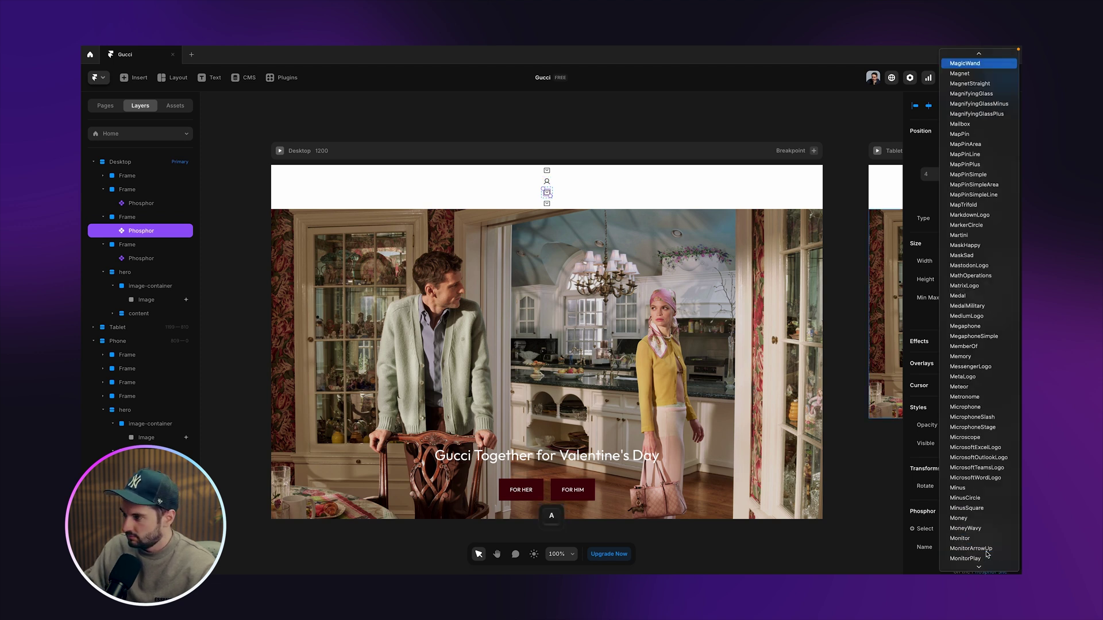
{"action": "key", "text": "Return"}
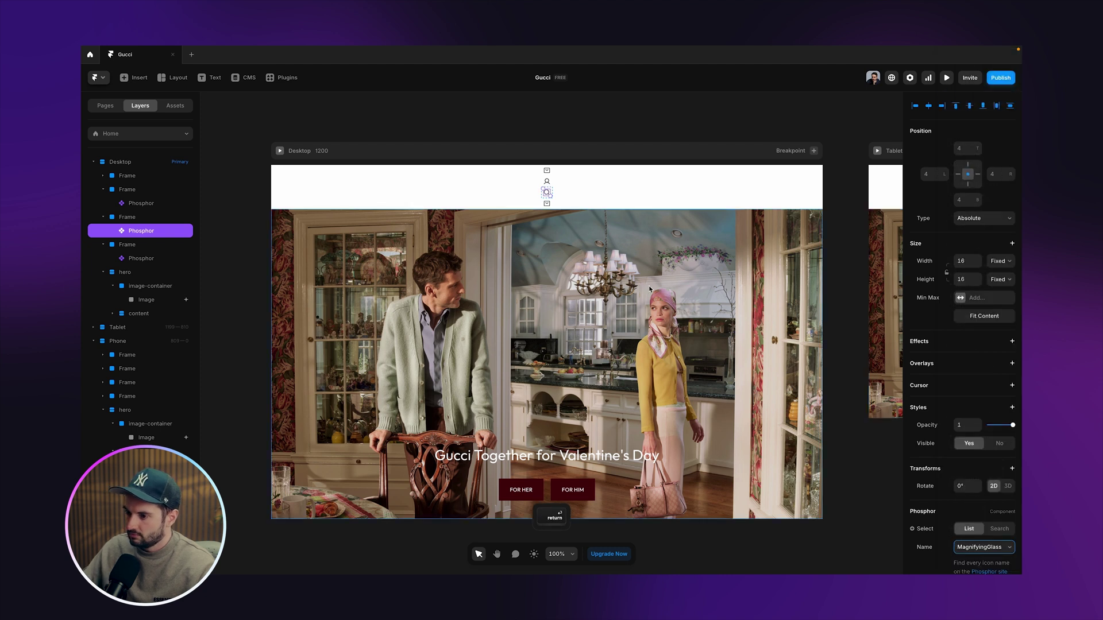
Step: Change the fourth icon to List
{"action": "left_click", "coordinate": [546, 203]}
{"action": "left_click", "coordinate": [991, 550]}
{"action": "type", "text": "list"}
{"action": "key", "text": "Return"}
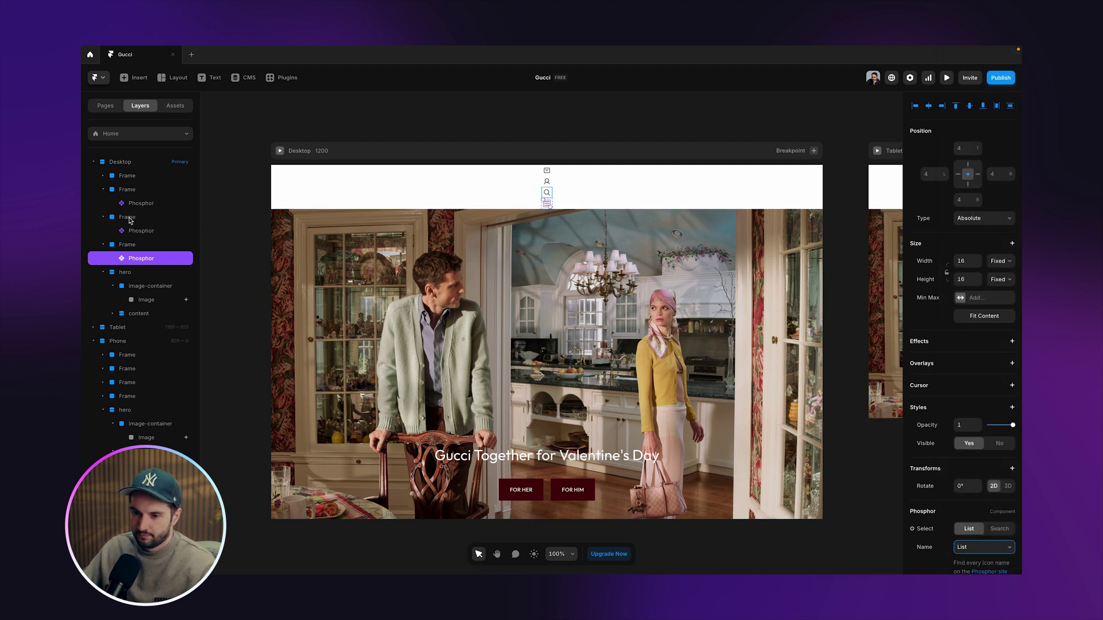
Step: Group the four icon frames into a stack with horizontal direction and a gap of 24
{"action": "left_click", "coordinate": [104, 189]}
{"action": "left_click", "coordinate": [103, 203]}
{"action": "left_click", "coordinate": [103, 217]}
{"action": "left_click", "coordinate": [104, 231]}
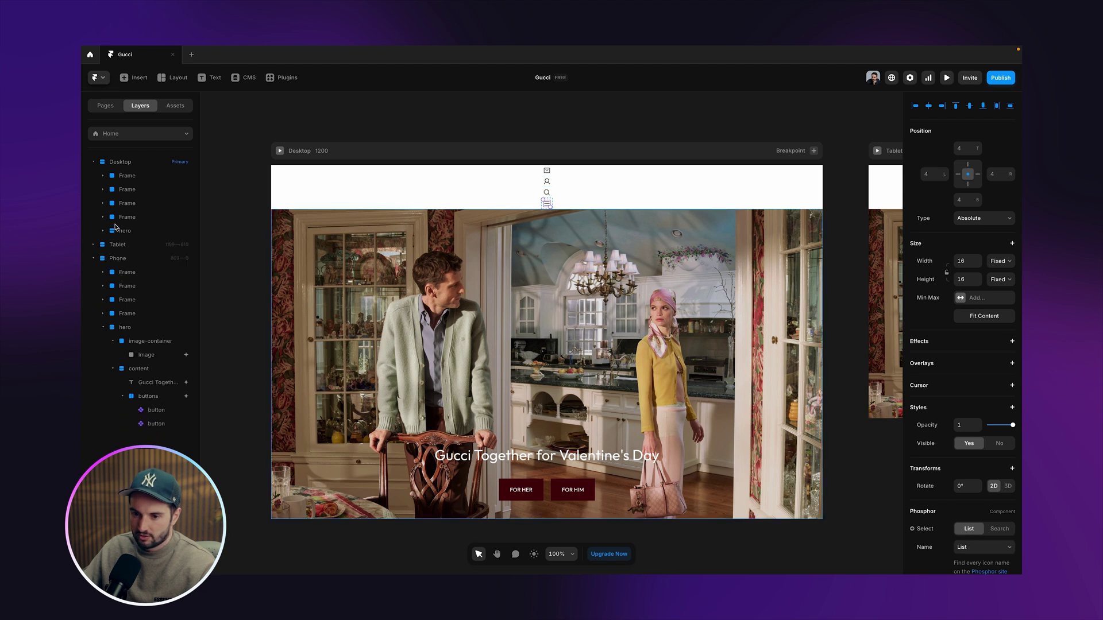
{"action": "left_click", "coordinate": [123, 218]}
{"action": "left_click", "coordinate": [127, 175], "text": "shift"}
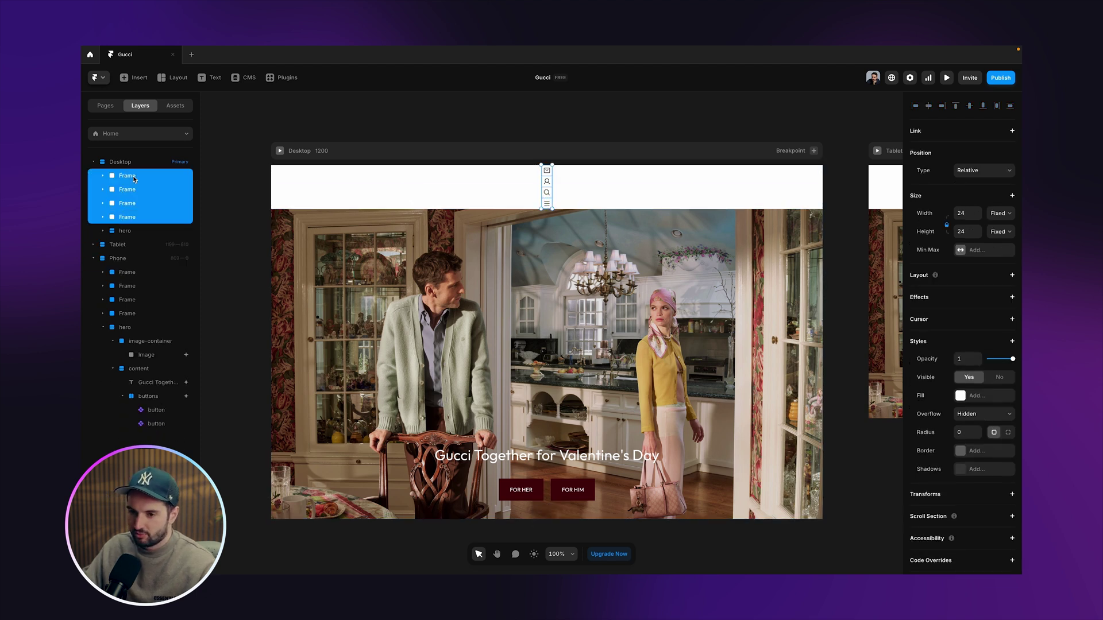
{"action": "key", "text": "super+Return"}
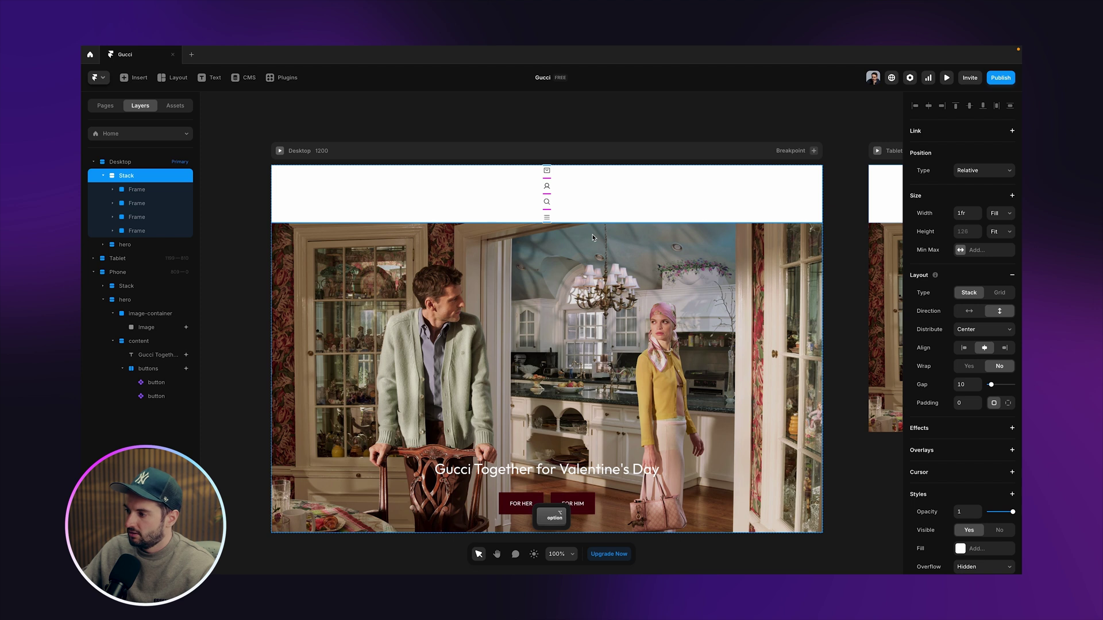
{"action": "left_click", "coordinate": [975, 313]}
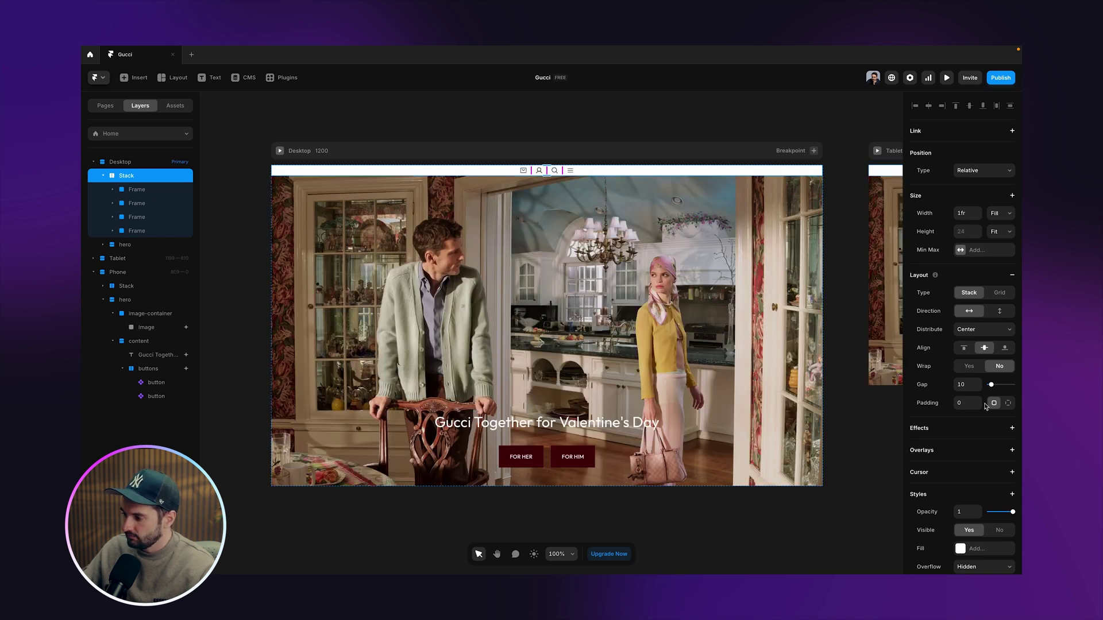
{"action": "type", "text": "24"}
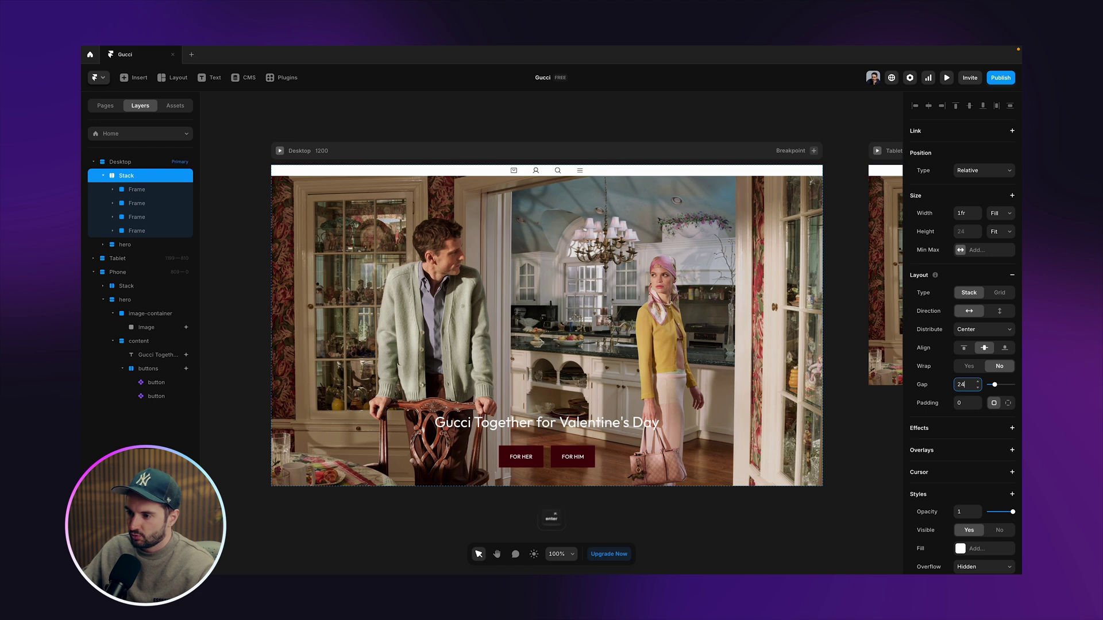
Step: Rename the new stack "icon" and the shopping bag frame "shop"
{"action": "double_click", "coordinate": [127, 176]}
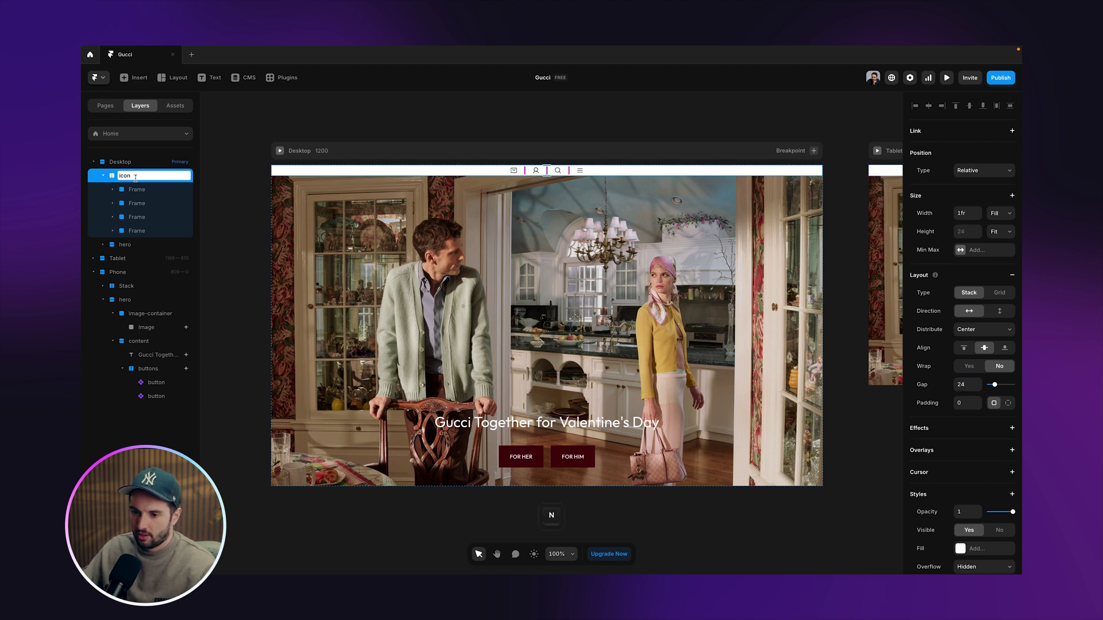
{"action": "left_click", "coordinate": [137, 191]}
{"action": "key", "text": "s"}
{"action": "key", "text": "h"}
{"action": "key", "text": "o"}
{"action": "key", "text": "p"}
{"action": "double_click", "coordinate": [137, 191]}
{"action": "type", "text": "shop"}
Step: Rename the remaining three icon frames "account", "search" and "menu" in order
{"action": "left_click", "coordinate": [144, 206]}
{"action": "key", "text": "u"}
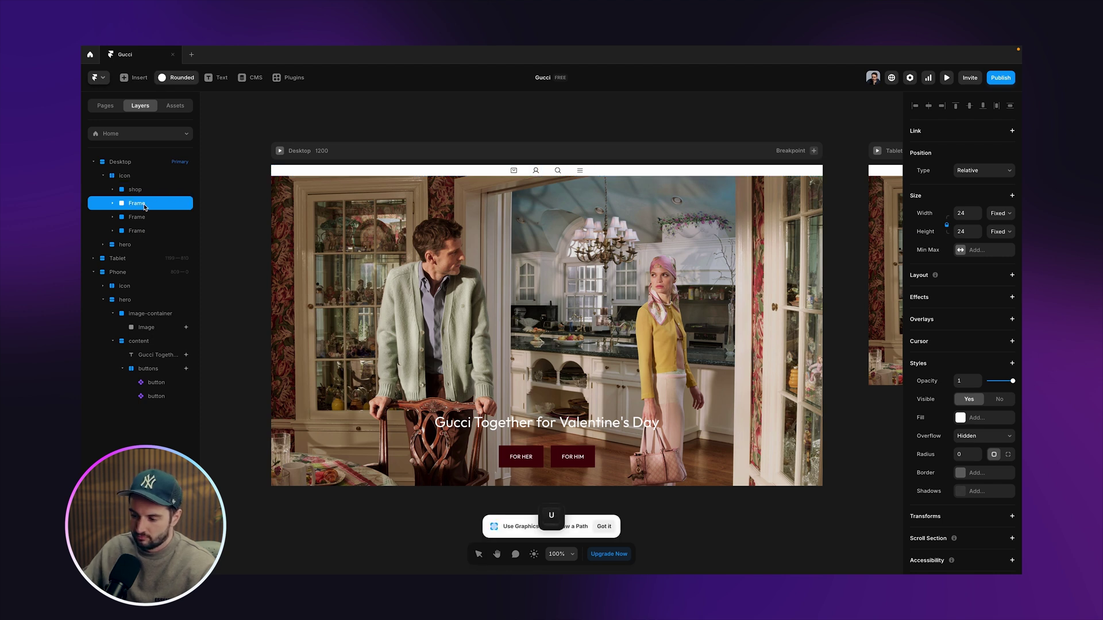
{"action": "double_click", "coordinate": [144, 205]}
{"action": "type", "text": "account"}
{"action": "double_click", "coordinate": [140, 219]}
{"action": "type", "text": "search"}
{"action": "double_click", "coordinate": [138, 232]}
{"action": "type", "text": "menu"}
{"action": "key", "text": "Return"}
Step: Add a text layer reading "Menu" at the end of the icon stack
{"action": "left_click", "coordinate": [597, 150]}
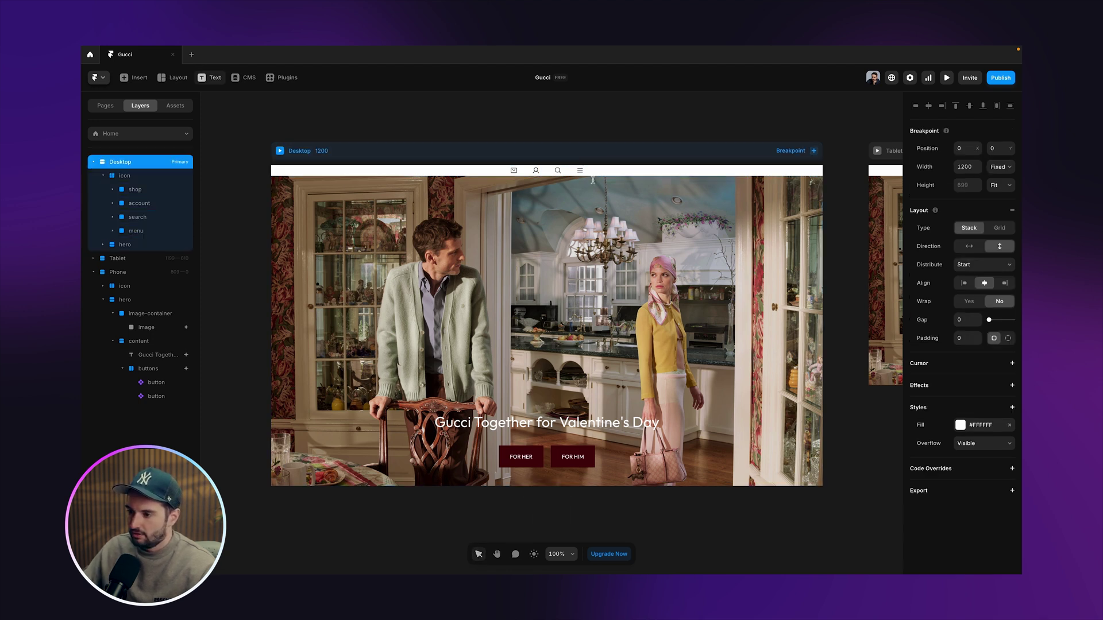
{"action": "left_click", "coordinate": [593, 181]}
{"action": "type", "text": "Menmu"}
{"action": "key", "text": "BackSpace"}
{"action": "key", "text": "BackSpace"}
{"action": "type", "text": "u"}
{"action": "key", "text": "Escape"}
Step: Set the Menu text's size to 12 pixels and its colour to #000000
{"action": "scroll", "coordinate": [969, 483], "scroll_direction": "down", "scroll_amount": 2}
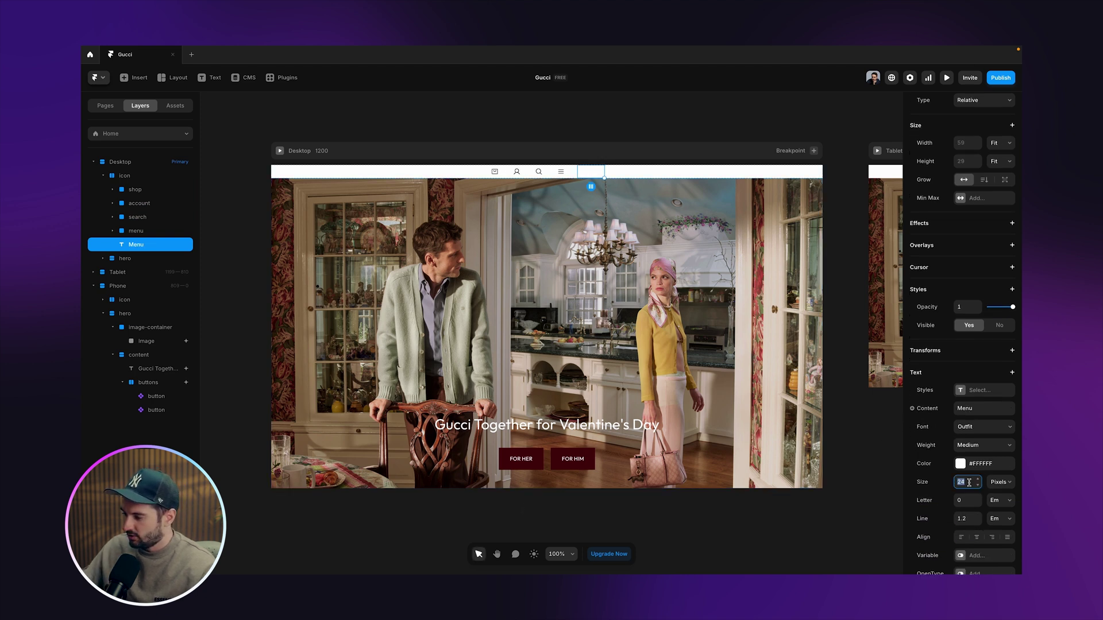
{"action": "left_click", "coordinate": [977, 466]}
{"action": "left_click_drag", "start_coordinate": [815, 487], "coordinate": [768, 538]}
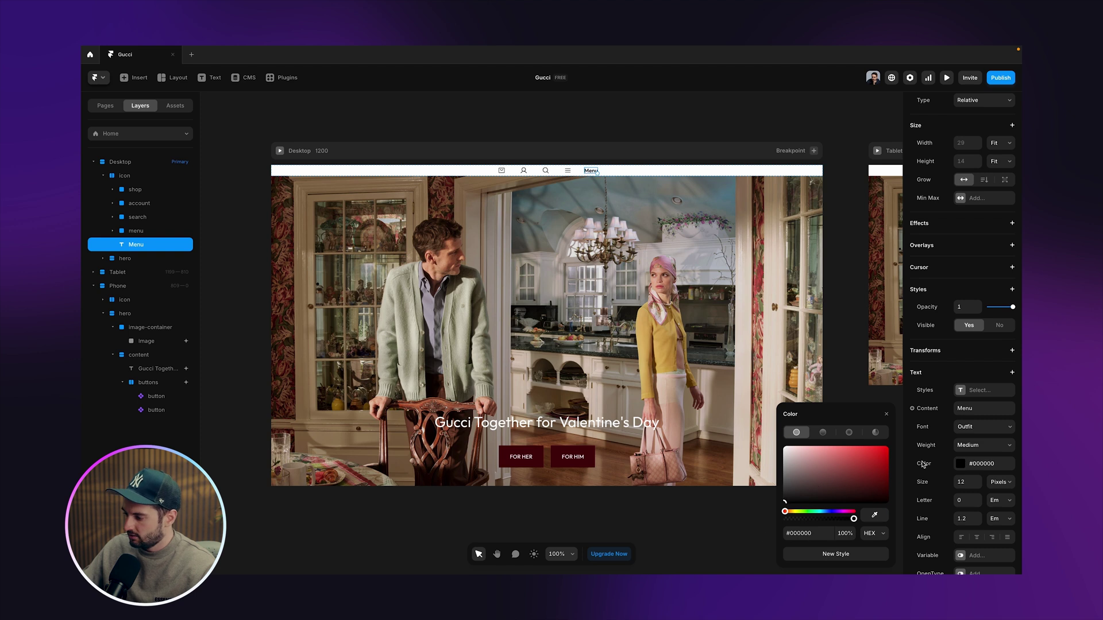
Step: Add a text transform to the Menu text, set it to Uppercase, and change the font weight to Regular
{"action": "scroll", "coordinate": [1000, 458], "scroll_direction": "down", "scroll_amount": 4}
{"action": "left_click", "coordinate": [1012, 244]}
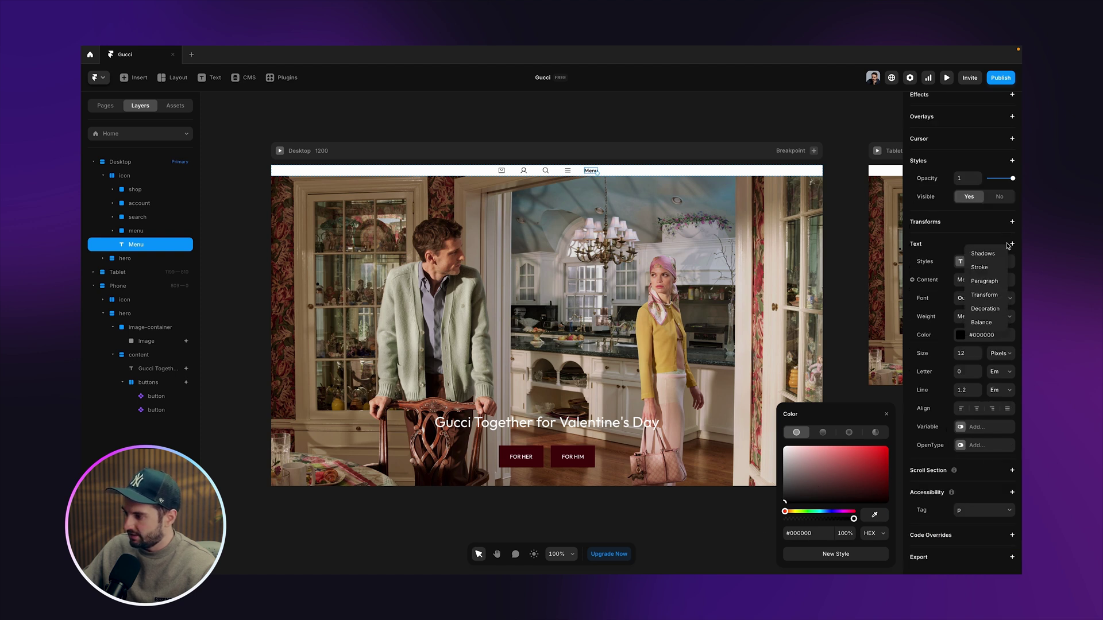
{"action": "left_click", "coordinate": [986, 295]}
{"action": "left_click", "coordinate": [985, 462]}
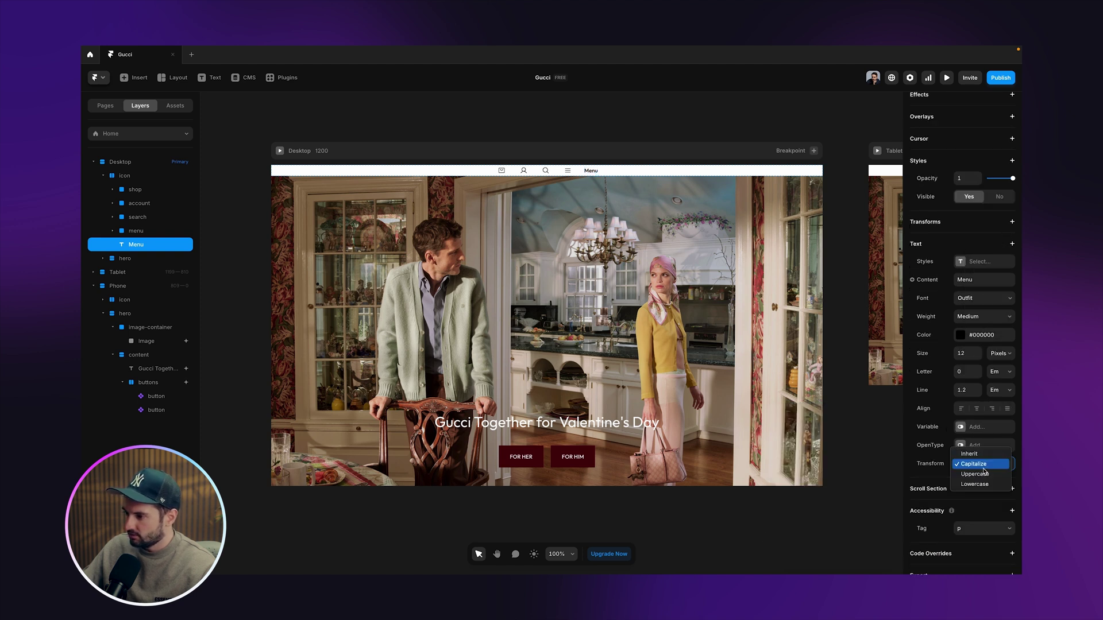
{"action": "left_click", "coordinate": [984, 478]}
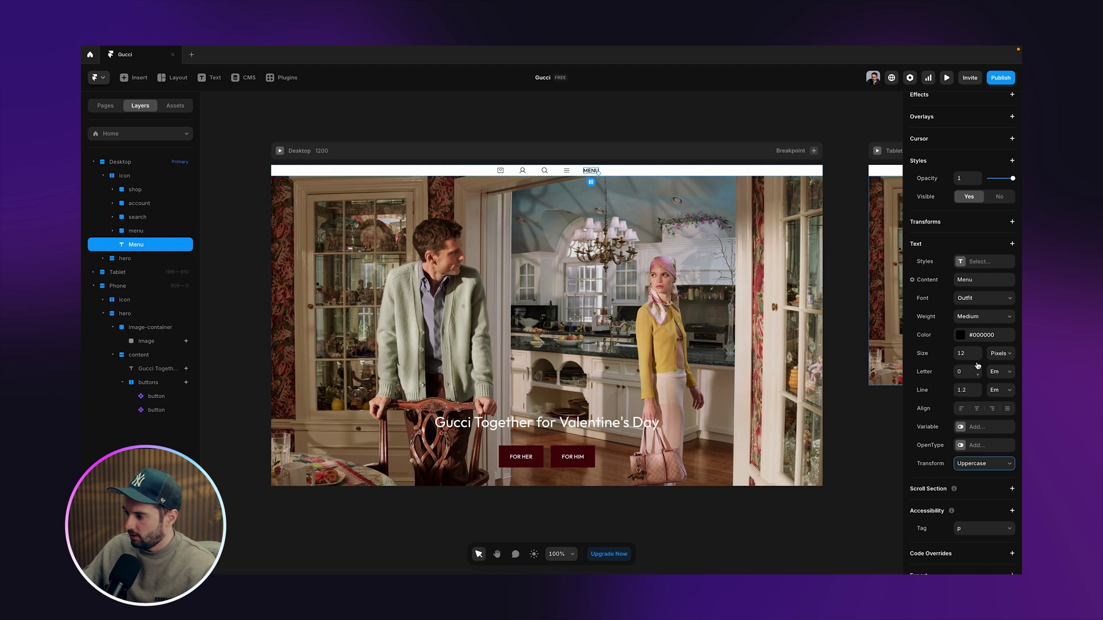
{"action": "left_click", "coordinate": [982, 317]}
{"action": "left_click", "coordinate": [976, 307]}
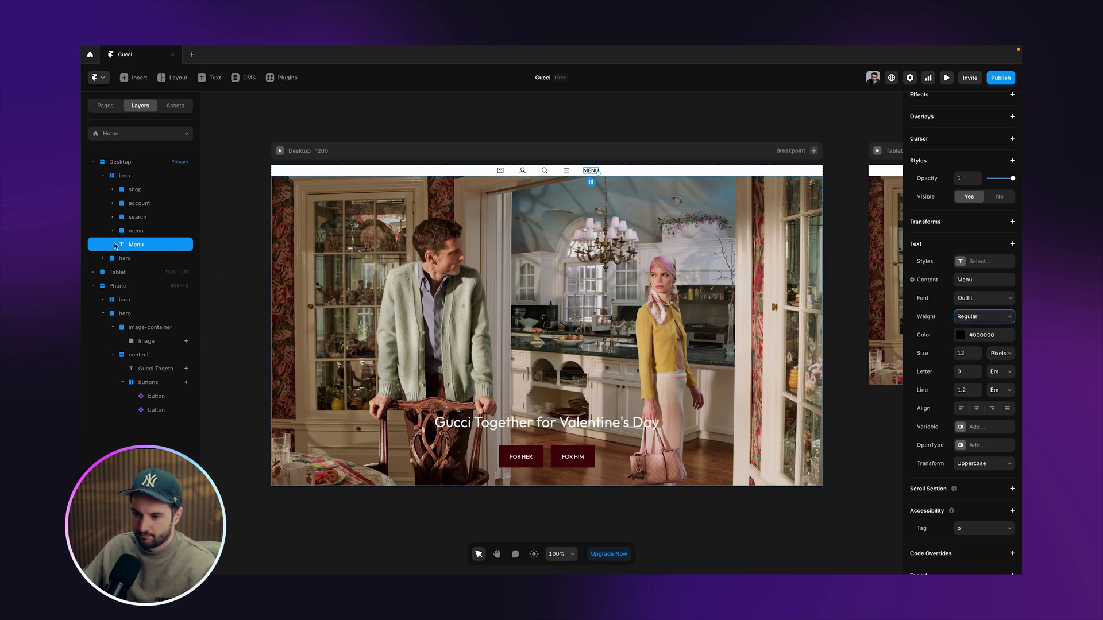
Step: Wrap the menu icon and Menu text in a horizontal stack with Fit width and a smaller gap
{"action": "left_click", "coordinate": [138, 232], "text": "shift"}
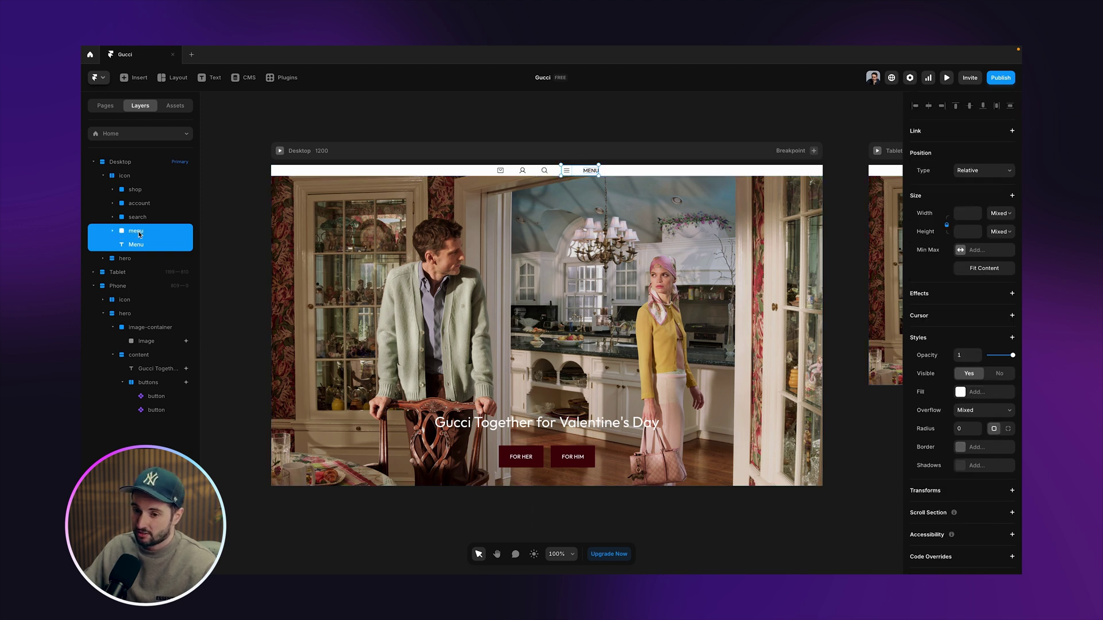
{"action": "key", "text": "alt+super"}
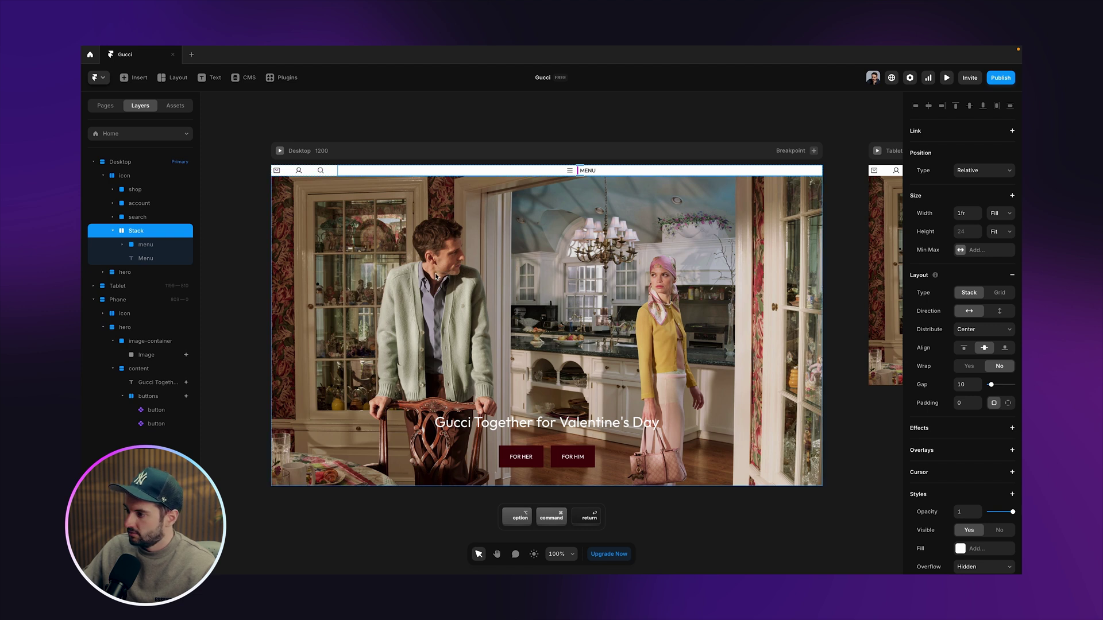
{"action": "left_click", "coordinate": [1002, 214]}
{"action": "left_click", "coordinate": [1007, 225]}
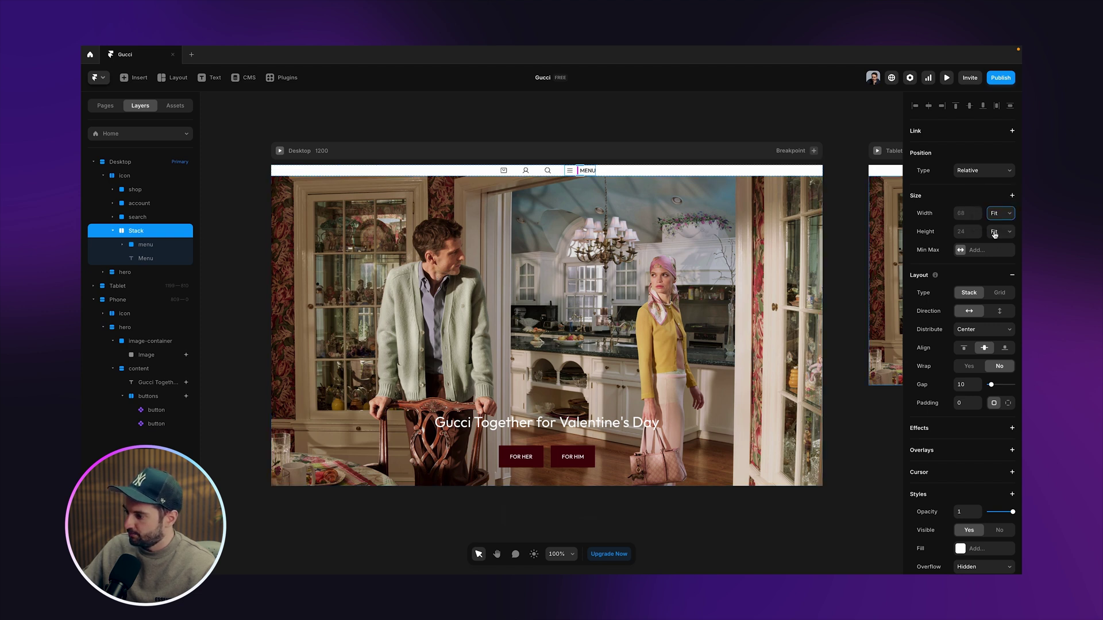
{"action": "left_click", "coordinate": [967, 385]}
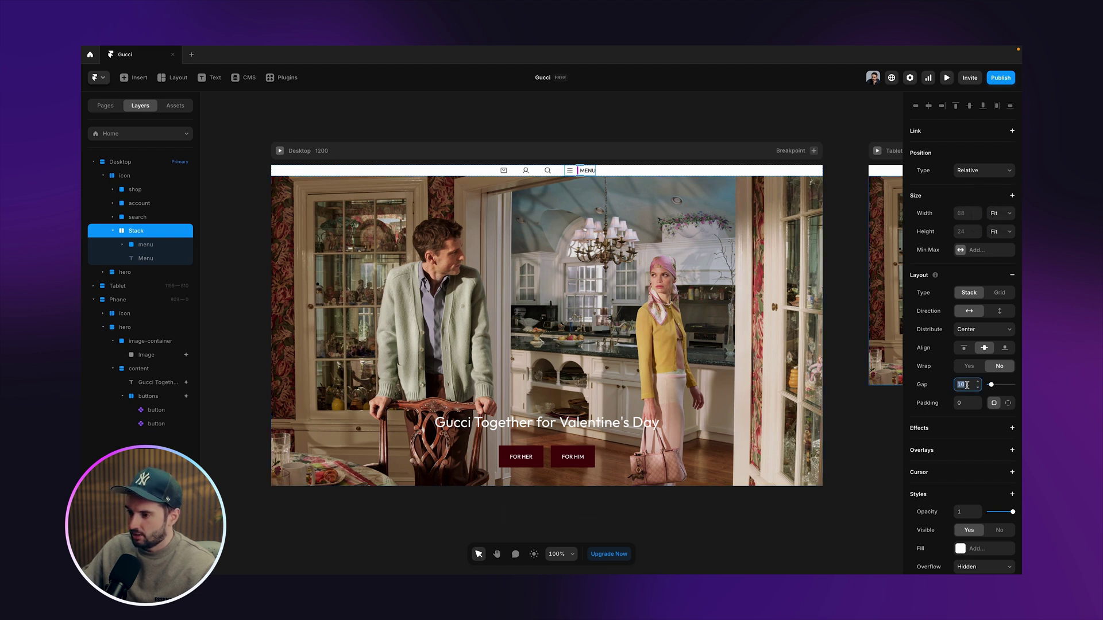
{"action": "type", "text": "8"}
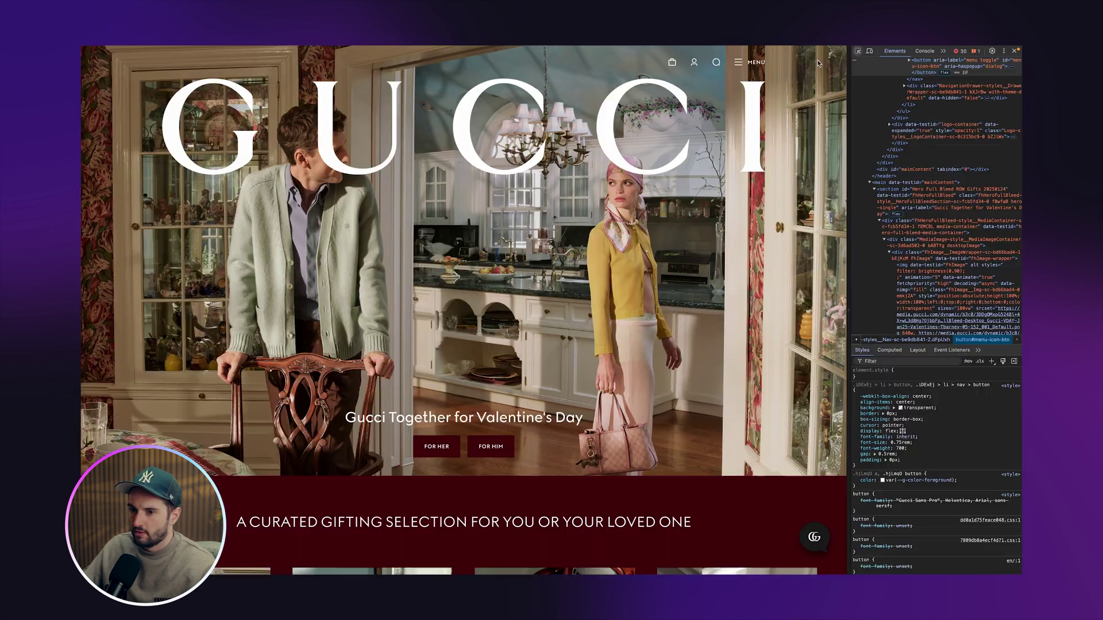
Step: Duplicate the shop icon frame in the header and change the first copy's Phosphor icon to Plus
{"action": "scroll", "coordinate": [156, 58], "scroll_direction": "down", "scroll_amount": 3}
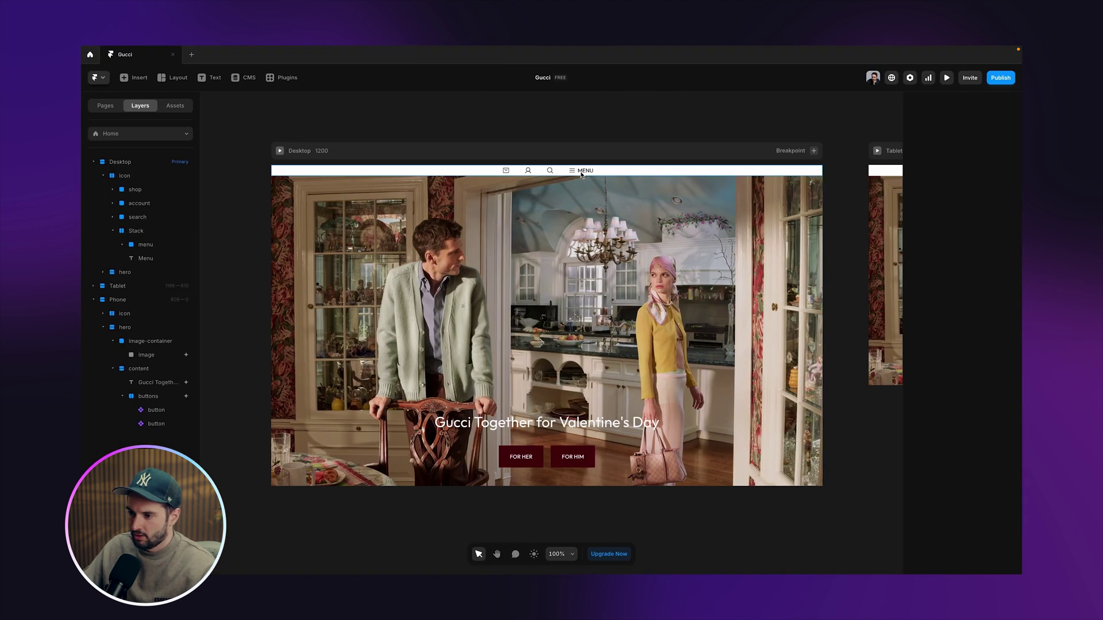
{"action": "left_click", "coordinate": [504, 170]}
{"action": "key", "text": "super+d"}
{"action": "left_click", "coordinate": [495, 171], "text": "super"}
{"action": "left_click", "coordinate": [979, 406]}
{"action": "type", "text": "plus"}
{"action": "key", "text": "Return"}
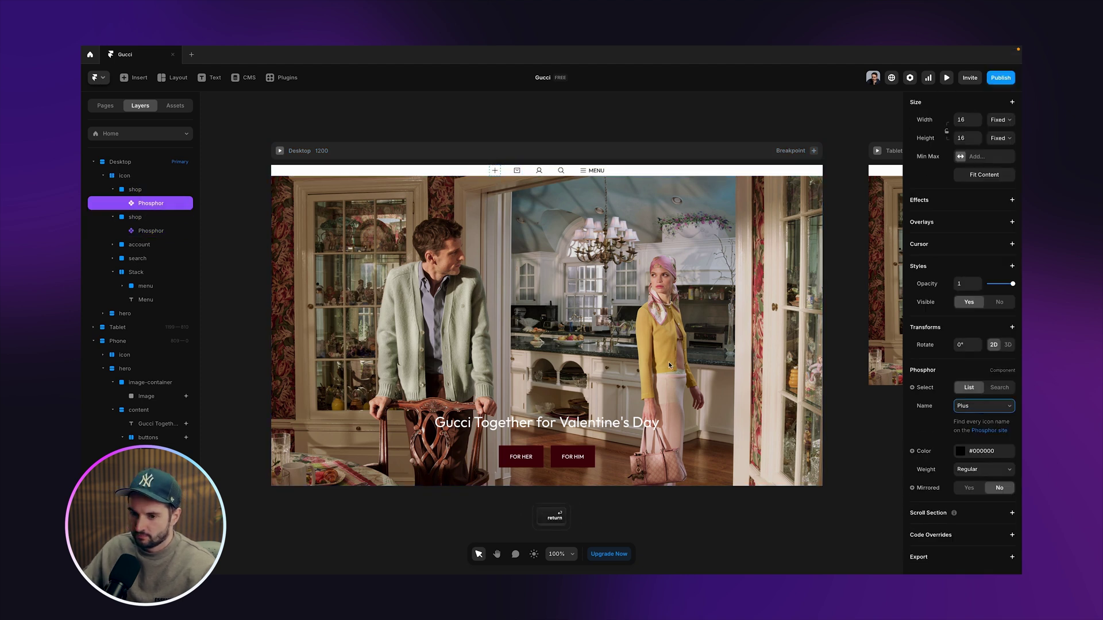
Step: Set the plus icon's frame width to 16 and resize the plus icon inside it to 12 by 12
{"action": "left_click", "coordinate": [142, 191]}
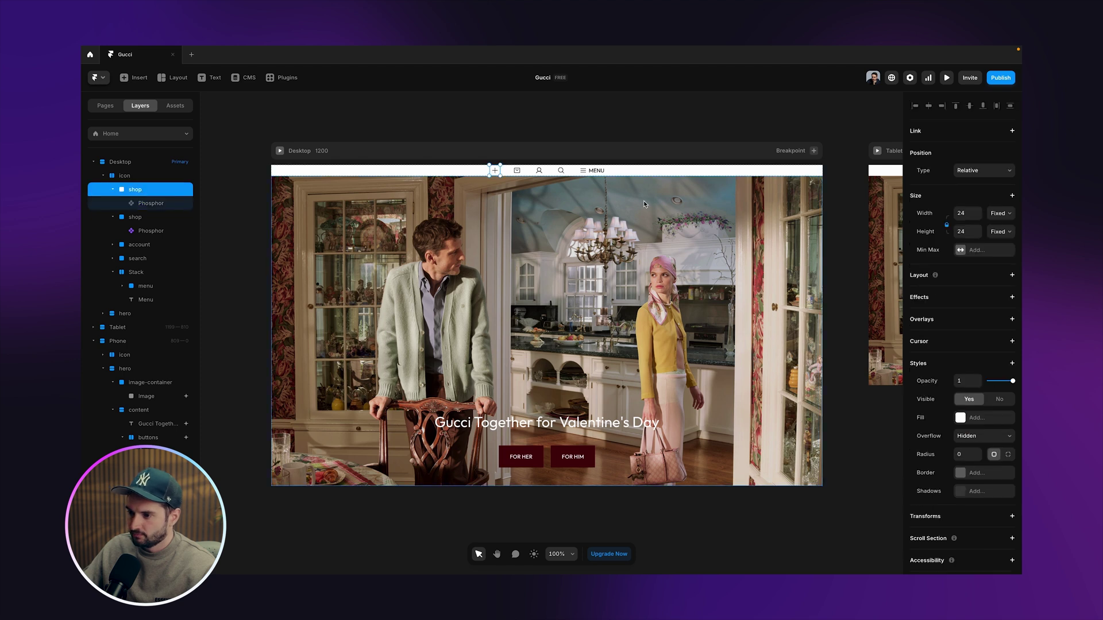
{"action": "left_click", "coordinate": [968, 213]}
{"action": "type", "text": "16"}
{"action": "key", "text": "Return"}
{"action": "left_click", "coordinate": [142, 204]}
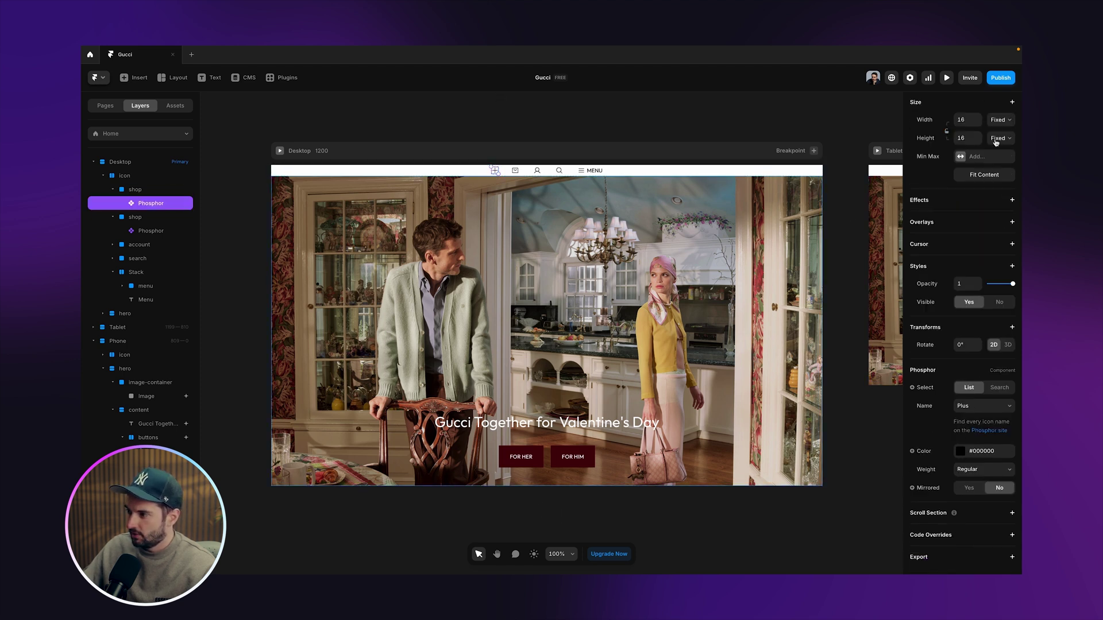
{"action": "left_click", "coordinate": [970, 122]}
{"action": "key", "text": "Tab"}
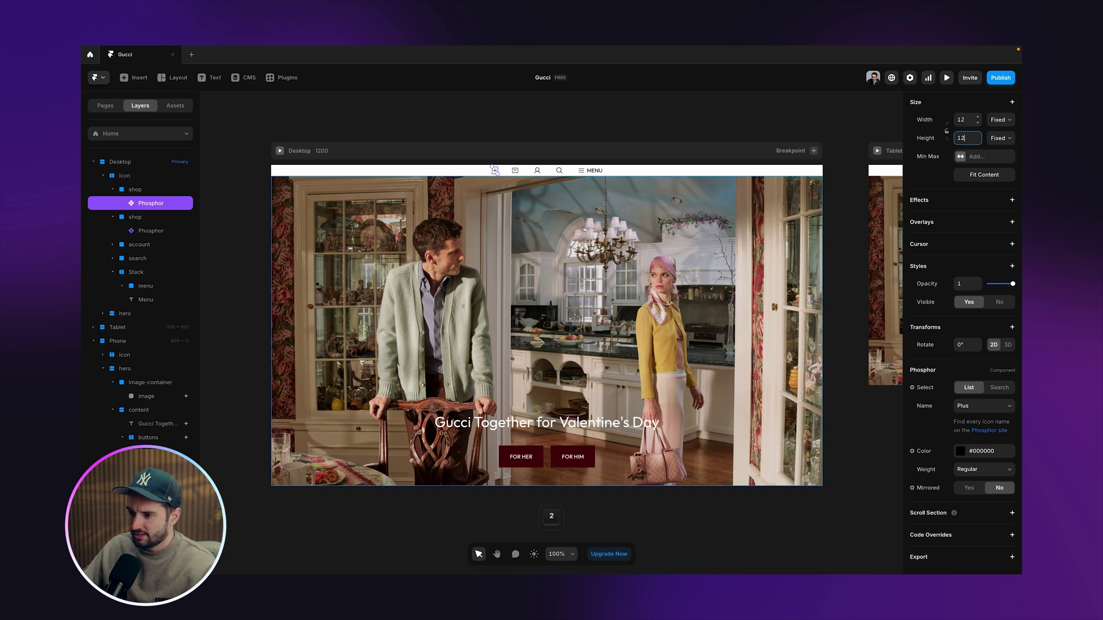
Step: Resize the shopping bag, account and search icons together to 20 by 20
{"action": "left_click", "coordinate": [515, 170]}
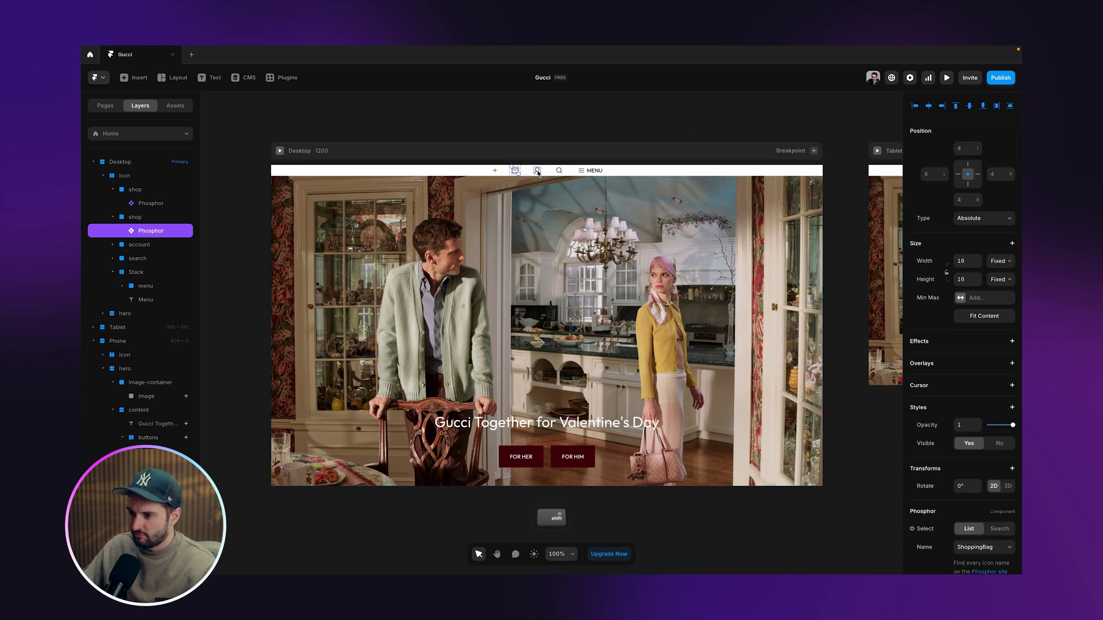
{"action": "left_click", "coordinate": [537, 170], "text": "shift"}
{"action": "left_click", "coordinate": [560, 172], "text": "shift"}
{"action": "left_click", "coordinate": [970, 263]}
{"action": "type", "text": "20"}
{"action": "key", "text": "Return"}
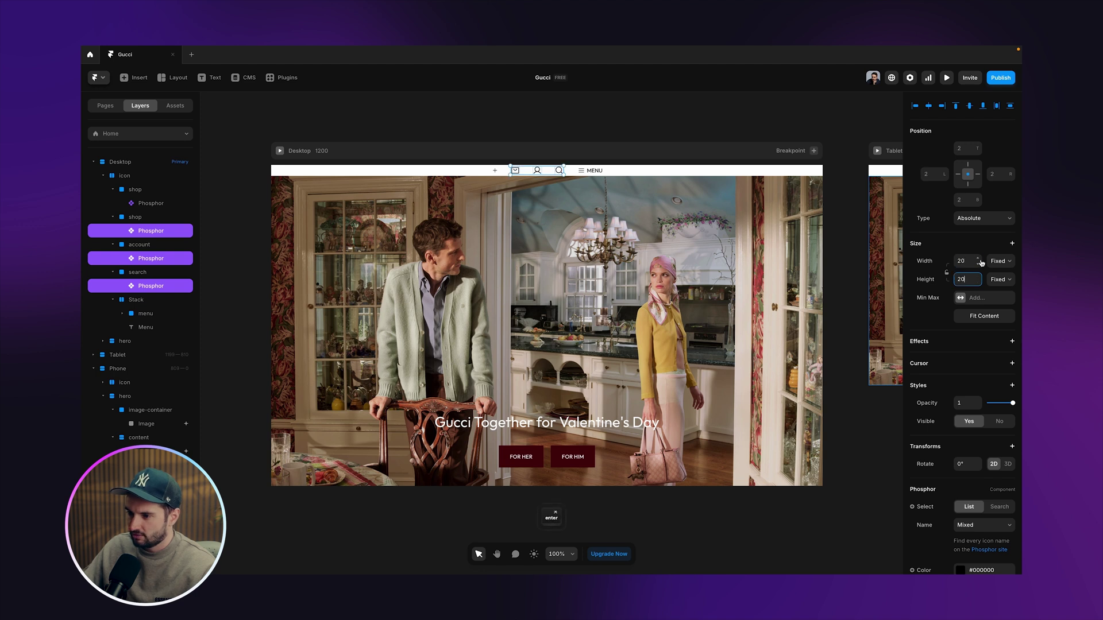
{"action": "left_click", "coordinate": [585, 116]}
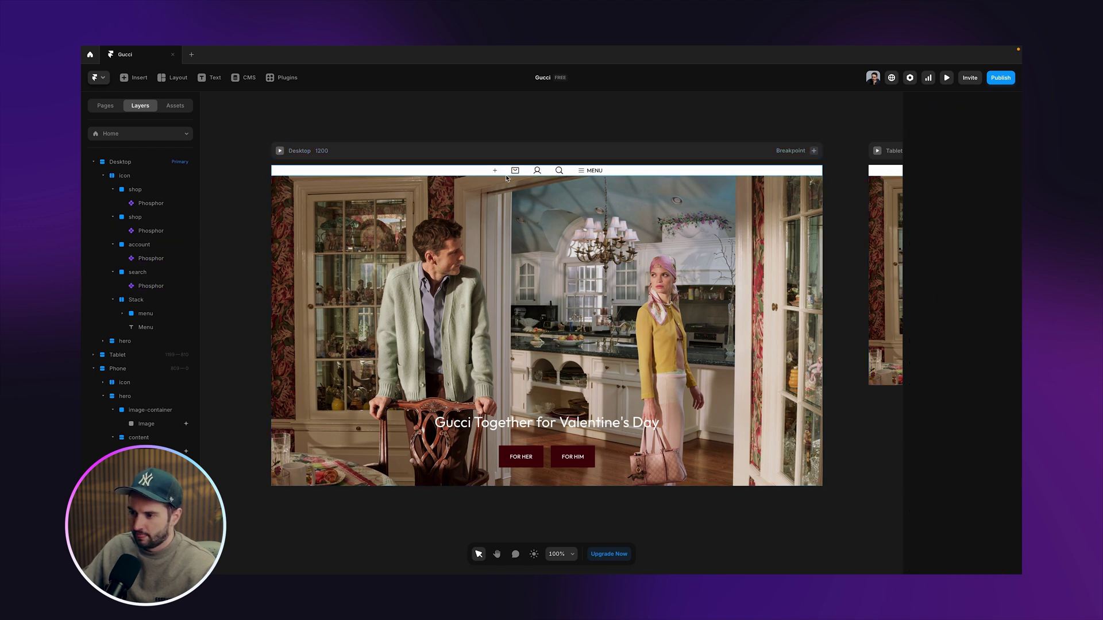
Step: Duplicate the Menu text, move the copy to the start of the icon stack, and change it to "Contact Us"
{"action": "left_click", "coordinate": [150, 327]}
{"action": "key", "text": "super+d"}
{"action": "left_click_drag", "start_coordinate": [153, 329], "coordinate": [164, 189]}
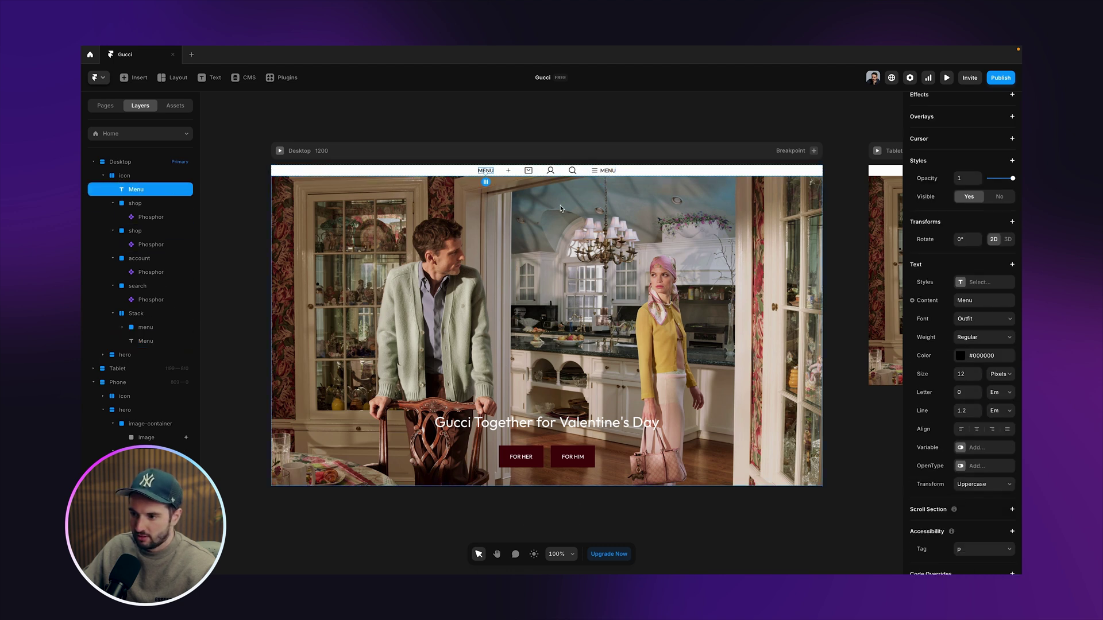
{"action": "double_click", "coordinate": [485, 171]}
{"action": "type", "text": "Contact Us"}
{"action": "left_click", "coordinate": [967, 458]}
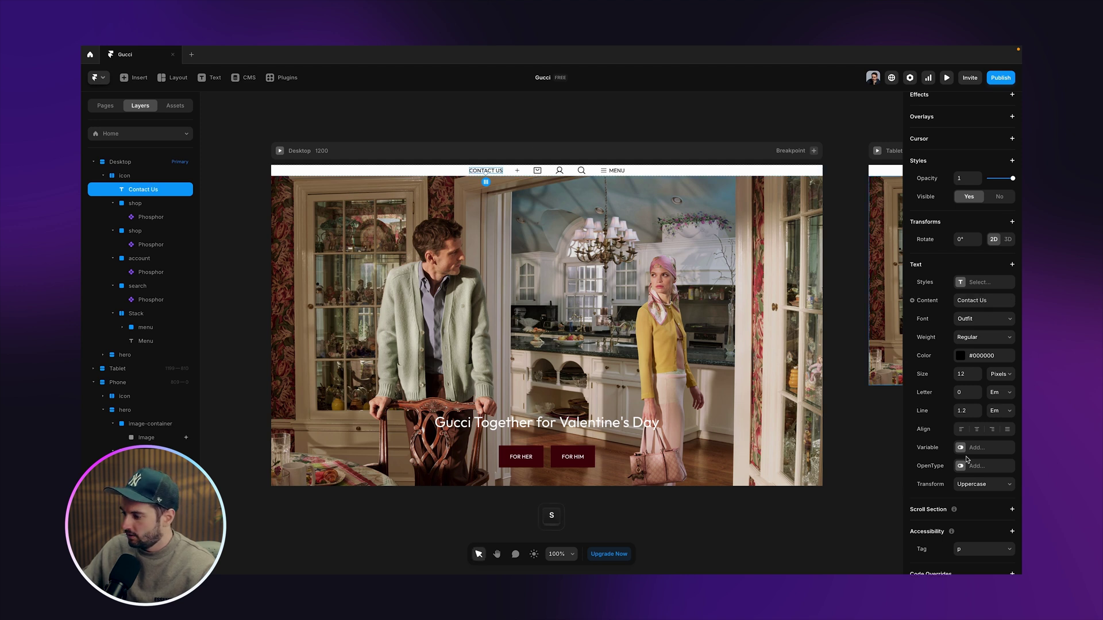
Step: Remove the Uppercase transform from the Contact Us text
{"action": "left_click", "coordinate": [983, 486]}
{"action": "left_click", "coordinate": [933, 487]}
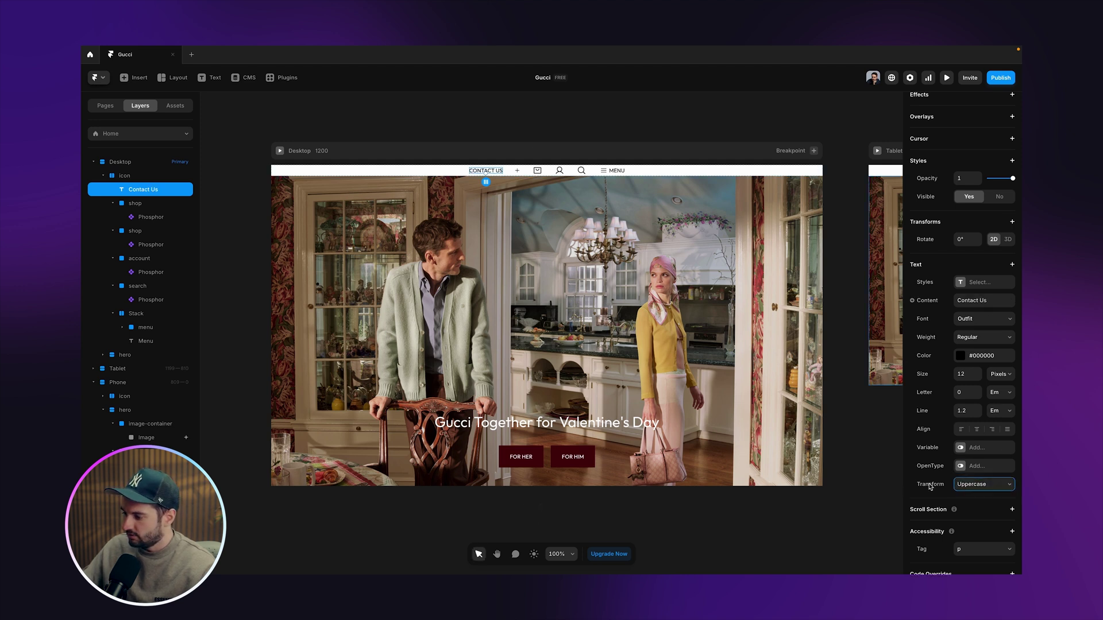
{"action": "left_click", "coordinate": [941, 489]}
{"action": "left_click", "coordinate": [956, 529]}
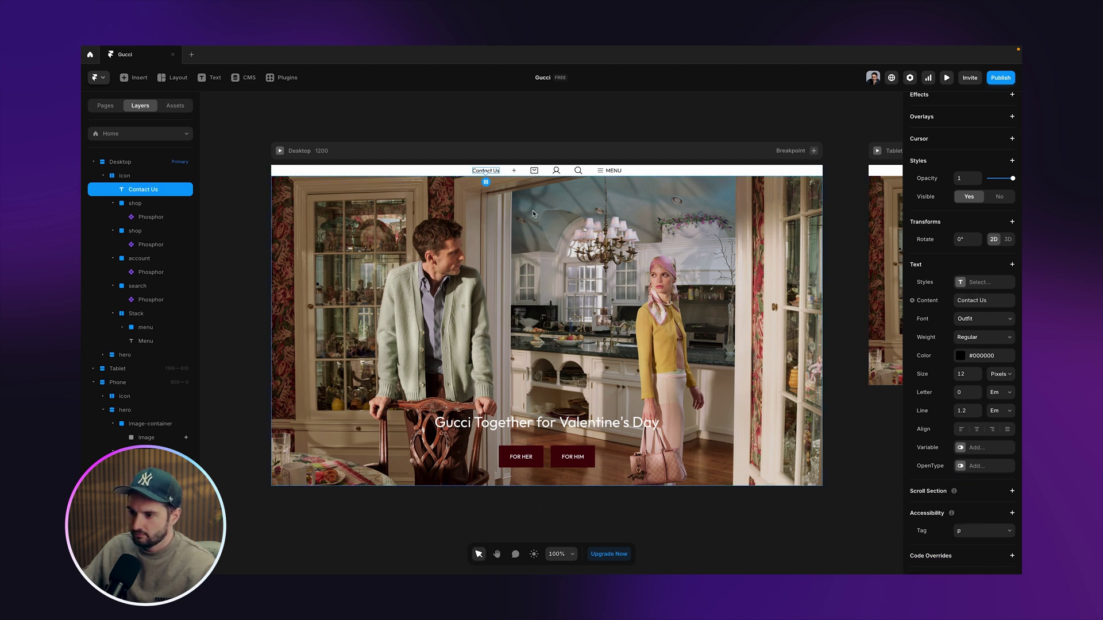
Step: Wrap the Contact Us text and the plus icon frame in a horizontal stack with Fit width
{"action": "left_click", "coordinate": [514, 171]}
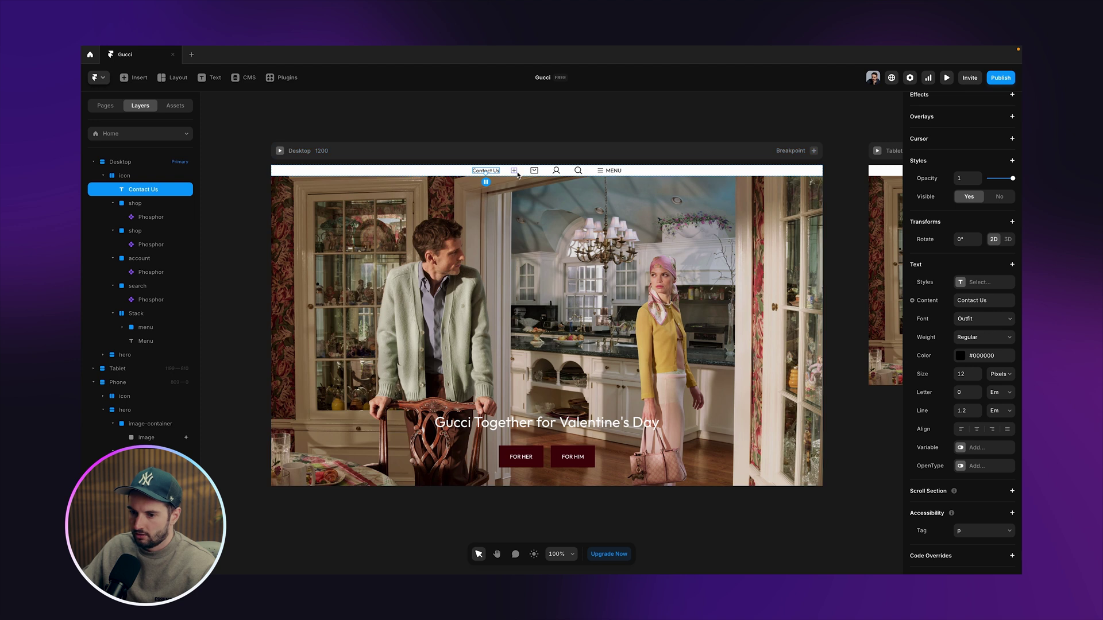
{"action": "left_click", "coordinate": [143, 204]}
{"action": "left_click", "coordinate": [145, 193], "text": "super"}
{"action": "key", "text": "alt+super+Return"}
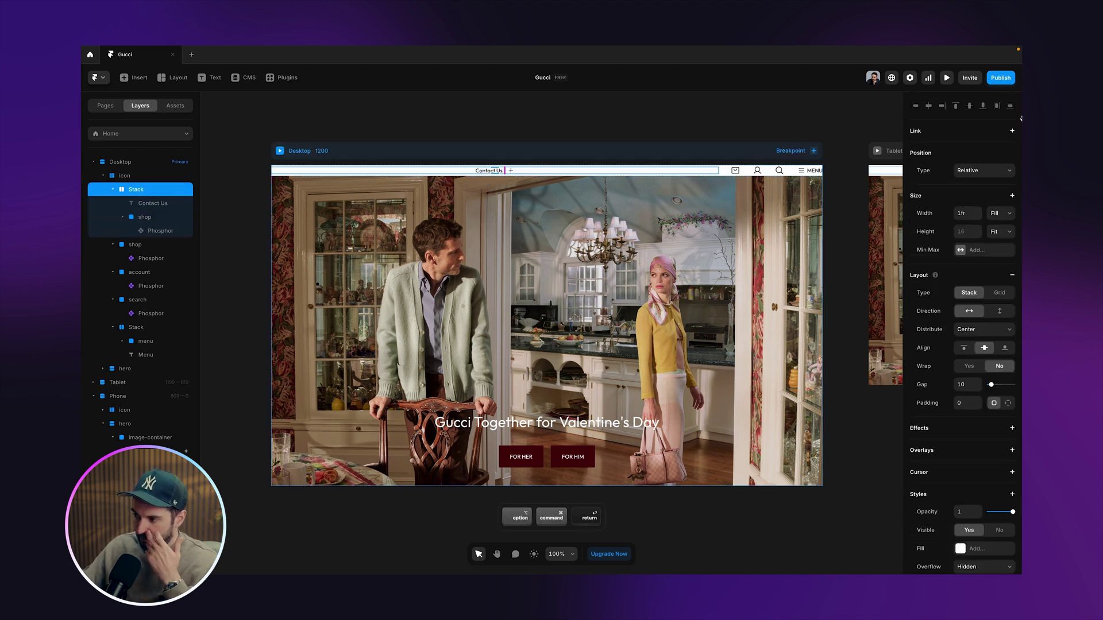
{"action": "left_click", "coordinate": [1000, 214]}
{"action": "key", "text": "super+z"}
{"action": "key", "text": "shift+super+z"}
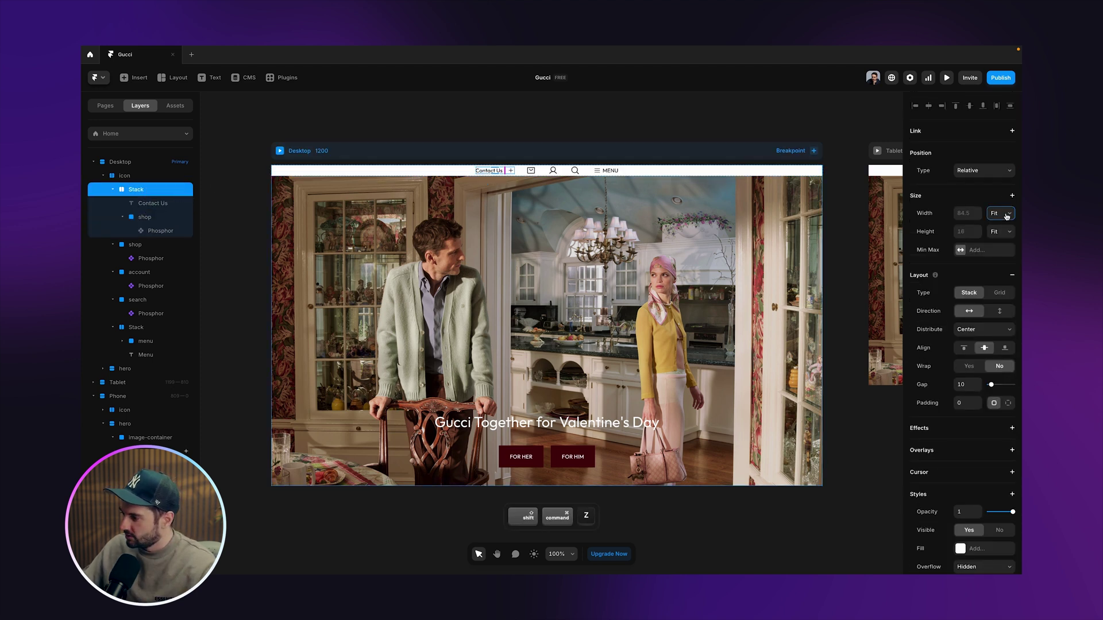
Step: Set the Contact Us stack's gap to 4 and move its plus icon ahead of the text
{"action": "left_click", "coordinate": [964, 386]}
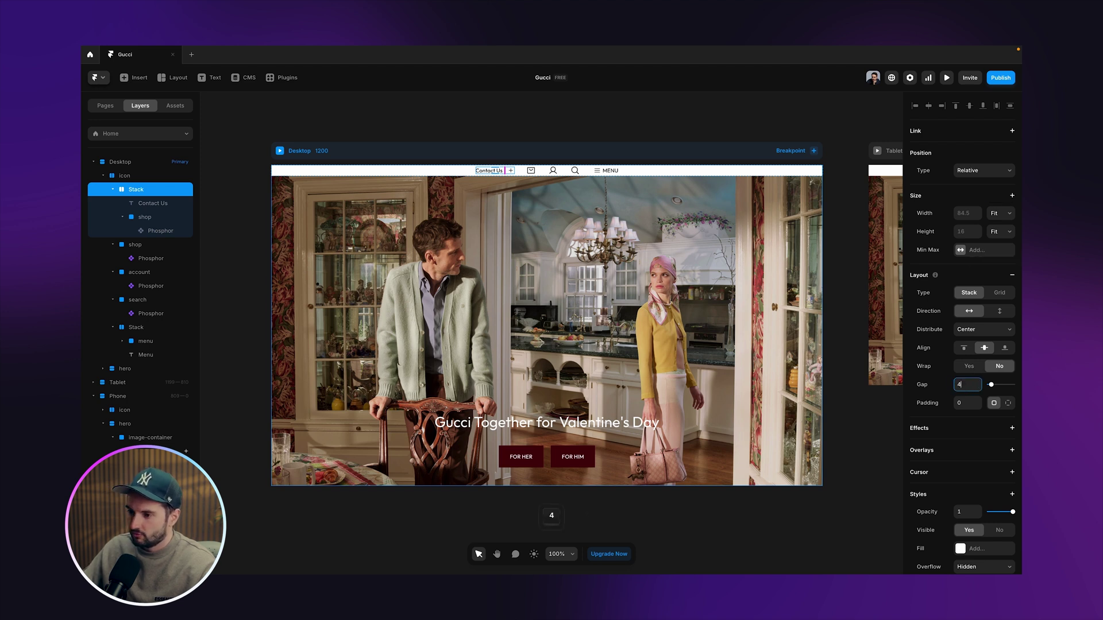
{"action": "left_click", "coordinate": [134, 216]}
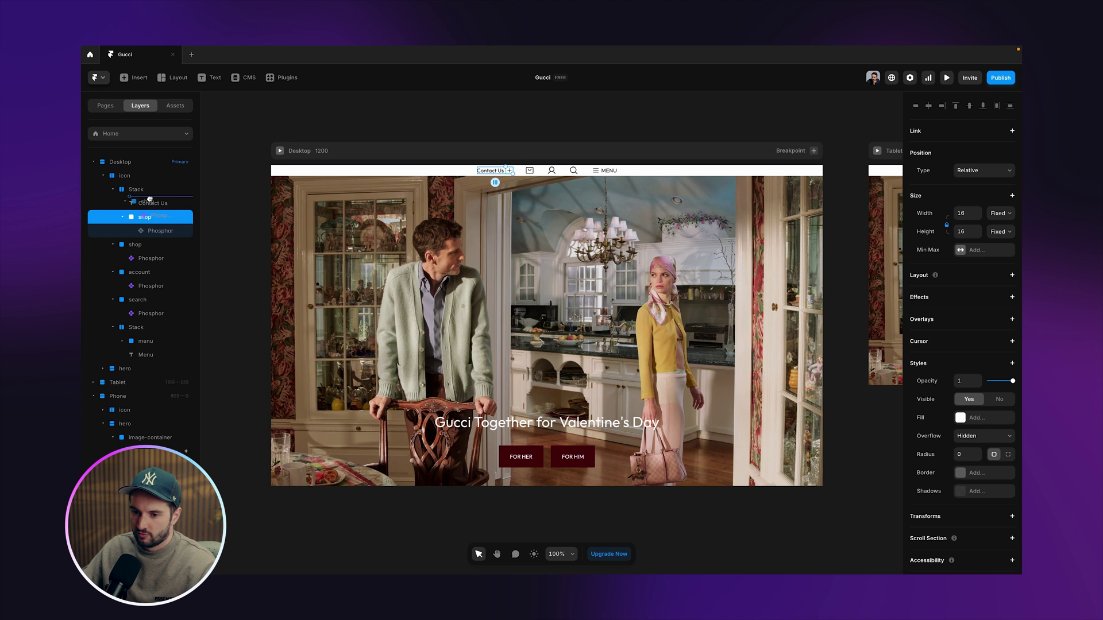
{"action": "left_click_drag", "start_coordinate": [150, 200], "coordinate": [150, 200]}
Step: Rename the plus icon's frame to "+" and collapse the finished layer groups
{"action": "double_click", "coordinate": [148, 202]}
{"action": "type", "text": "+"}
{"action": "key", "text": "Return"}
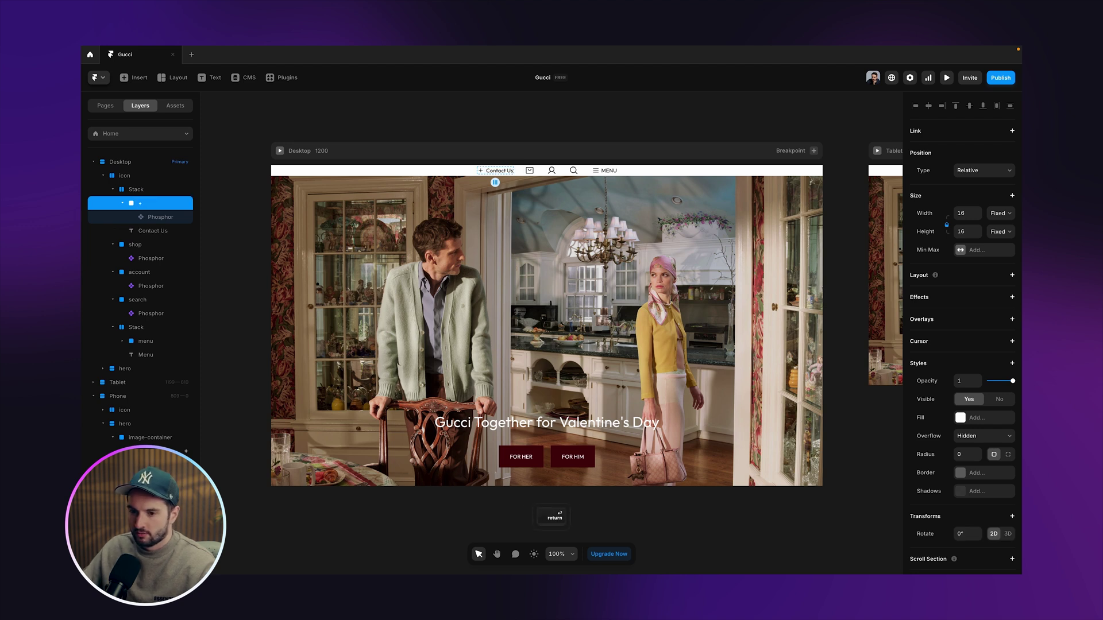
{"action": "left_click", "coordinate": [112, 188]}
{"action": "left_click", "coordinate": [115, 205]}
{"action": "left_click", "coordinate": [113, 203]}
Step: Move the Contact Us stack out of the icon stack and wrap both together in a new stack
{"action": "left_click", "coordinate": [136, 189]}
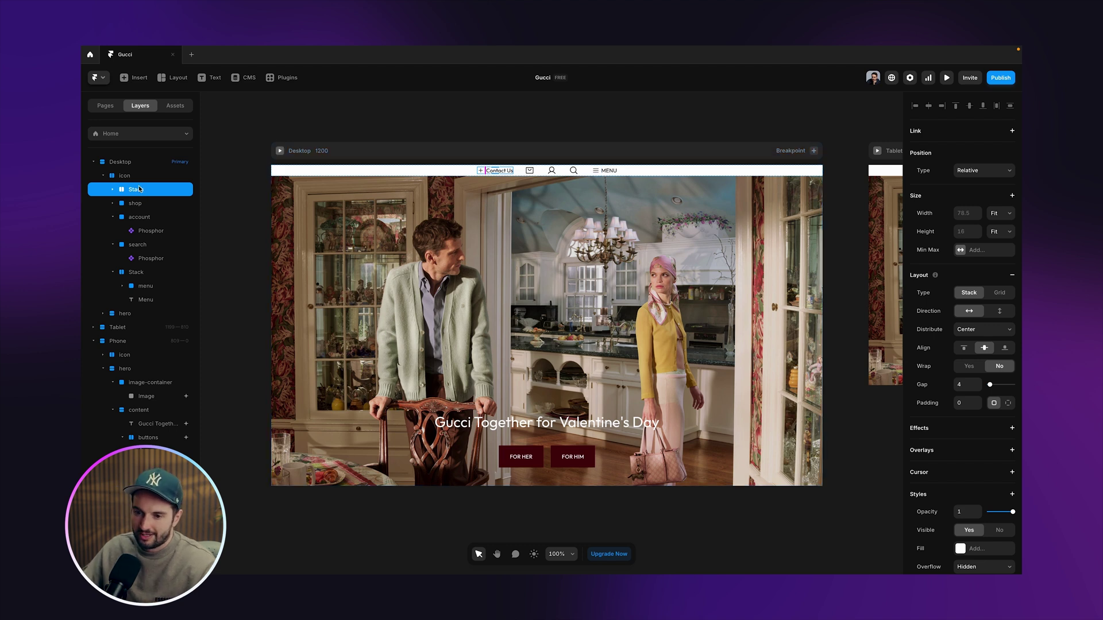
{"action": "left_click_drag", "start_coordinate": [142, 189], "coordinate": [138, 172]}
{"action": "left_click", "coordinate": [102, 190]}
{"action": "left_click", "coordinate": [134, 190], "text": "shift"}
{"action": "key", "text": "super+Return"}
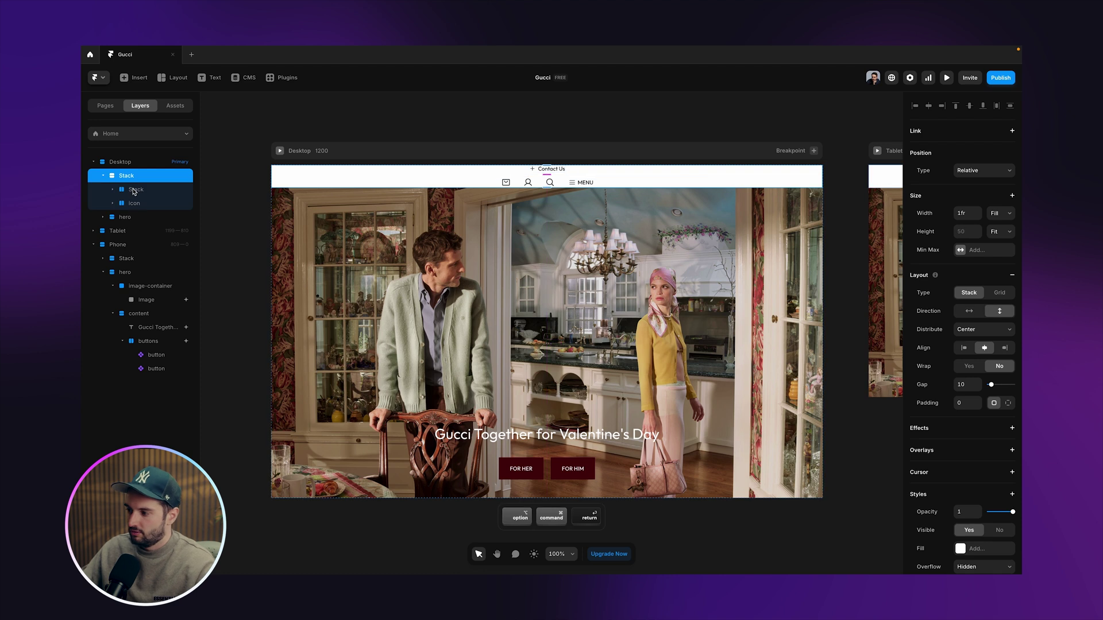
Step: Set the new header stack's direction to horizontal and its distribution to Space Between
{"action": "left_click", "coordinate": [975, 316]}
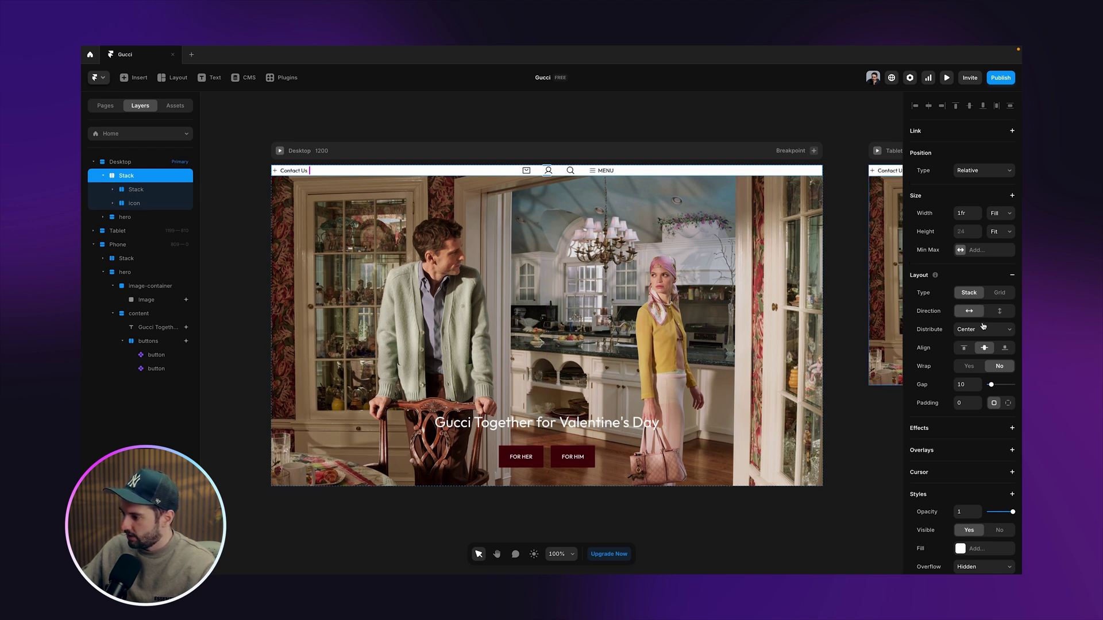
{"action": "left_click", "coordinate": [982, 329]}
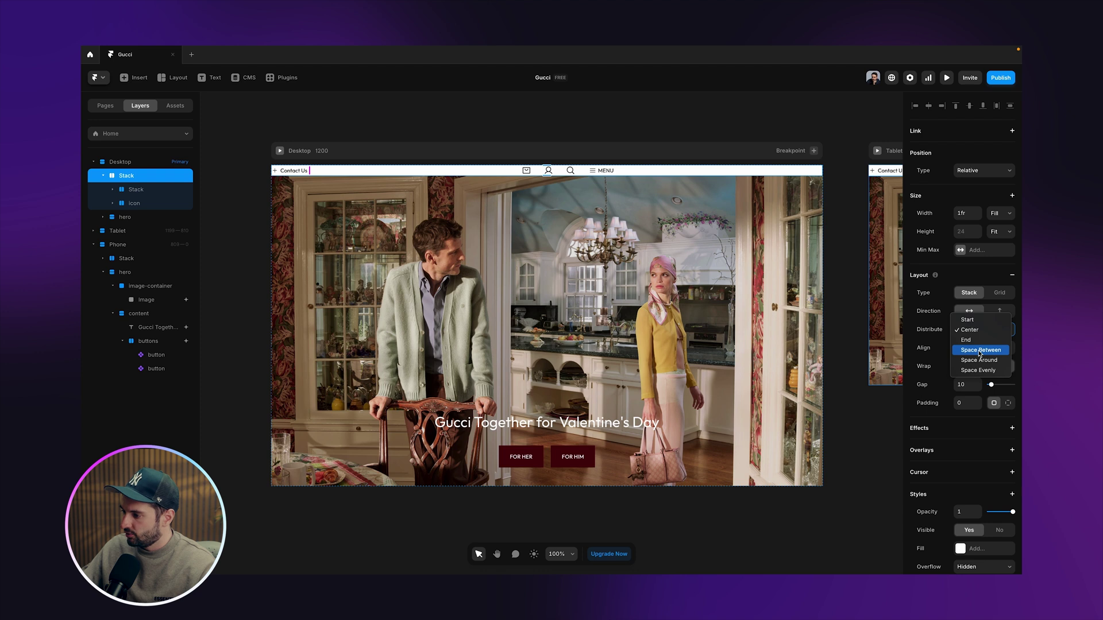
{"action": "left_click", "coordinate": [979, 350]}
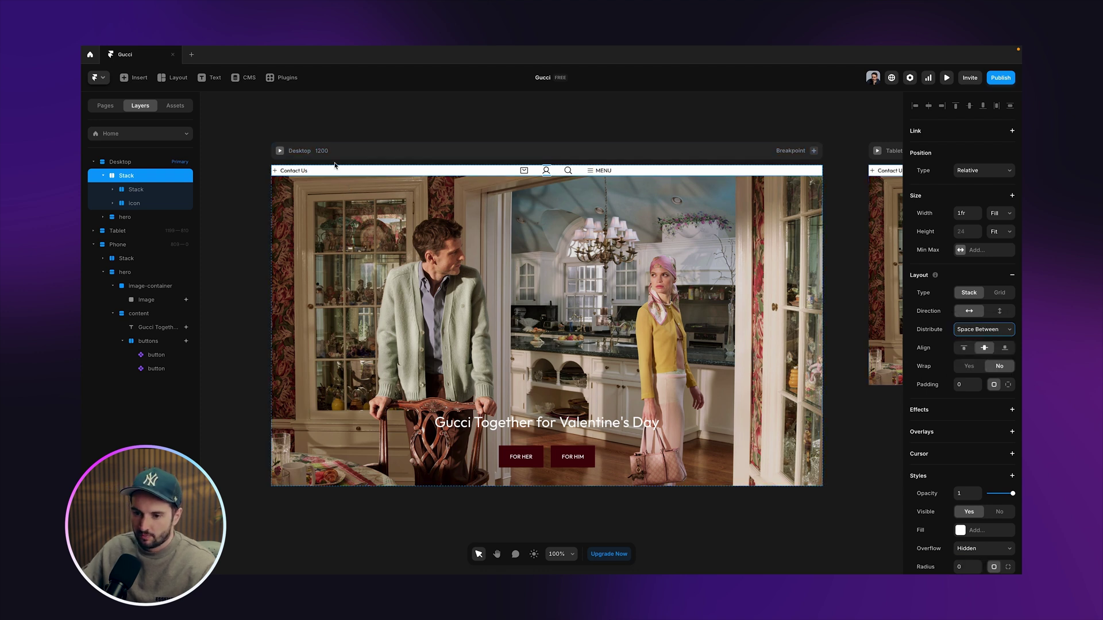
Step: Set the icon stack's width to Fit
{"action": "left_click", "coordinate": [131, 191]}
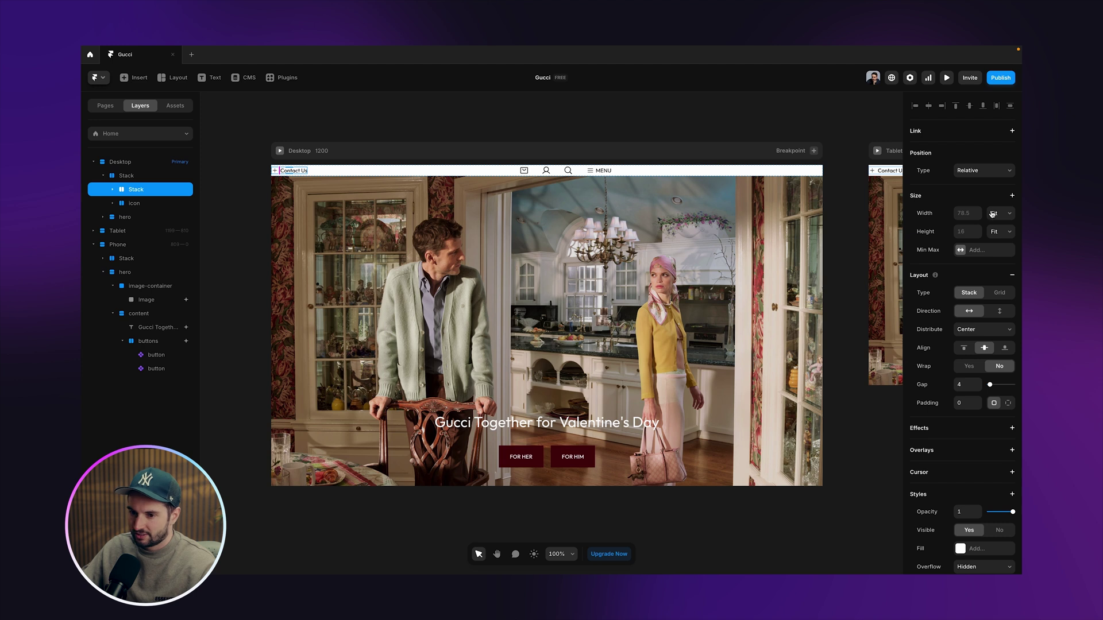
{"action": "left_click", "coordinate": [167, 202]}
{"action": "left_click", "coordinate": [1000, 213]}
{"action": "left_click", "coordinate": [1005, 224]}
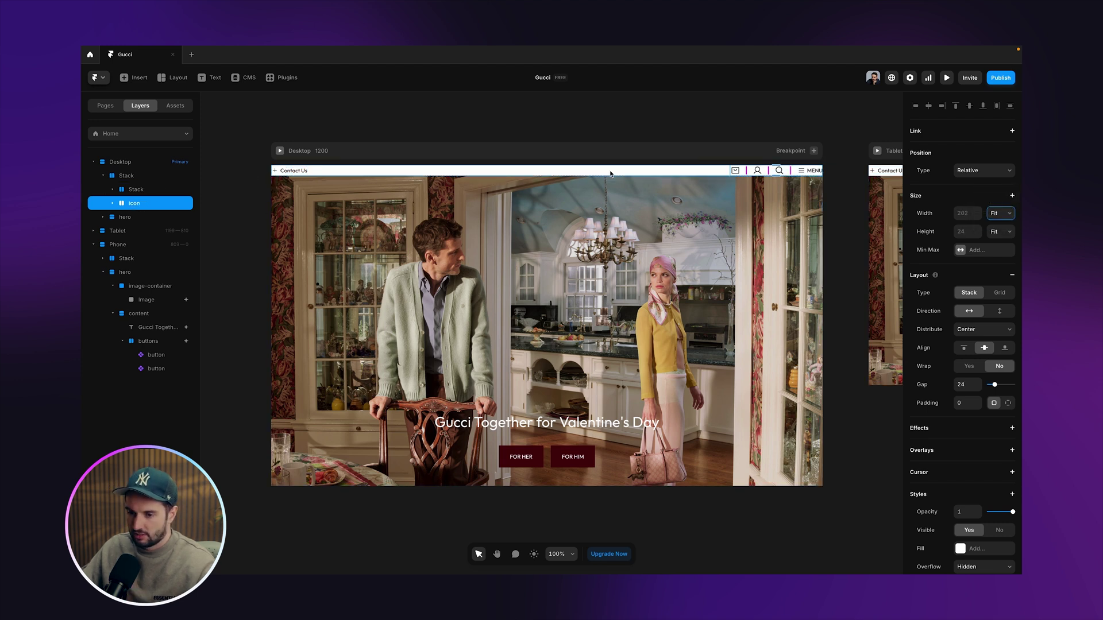
Step: Add a fixed maximum width of 1312 to the header stack holding Contact Us and the icons
{"action": "left_click", "coordinate": [127, 176]}
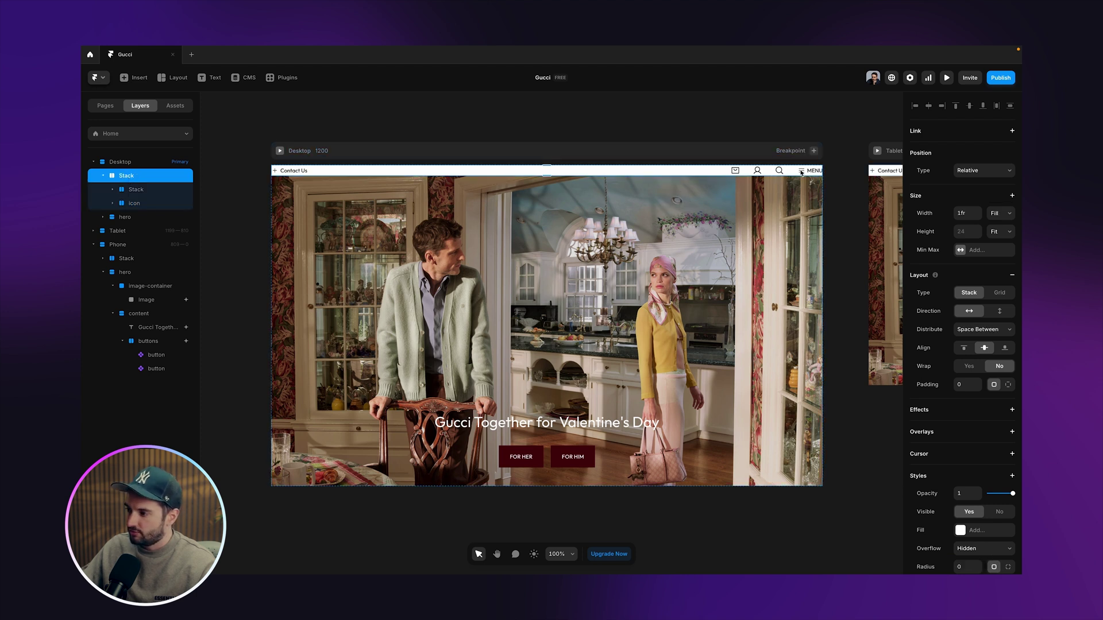
{"action": "left_click", "coordinate": [975, 250]}
{"action": "left_click", "coordinate": [975, 260]}
{"action": "left_click", "coordinate": [1000, 250]}
{"action": "left_click", "coordinate": [999, 260]}
{"action": "left_click", "coordinate": [967, 251]}
{"action": "type", "text": "31"}
{"action": "type", "text": "13"}
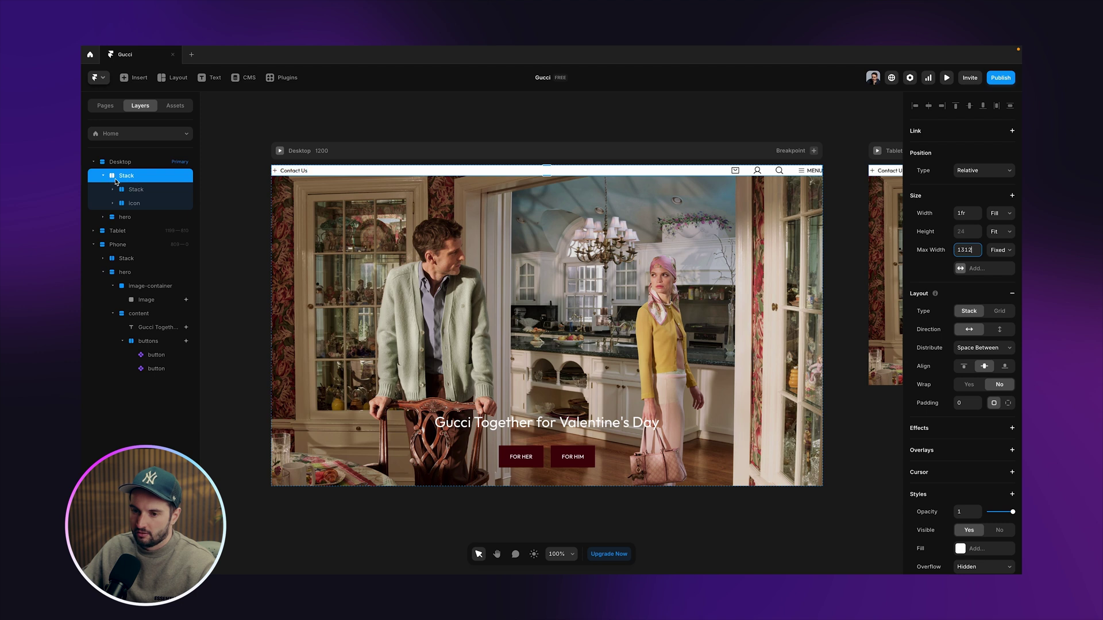
Step: Wrap the header stack in an outer stack and give that stack 64 padding on the left and right sides
{"action": "left_click", "coordinate": [104, 176]}
{"action": "key", "text": "shift+a"}
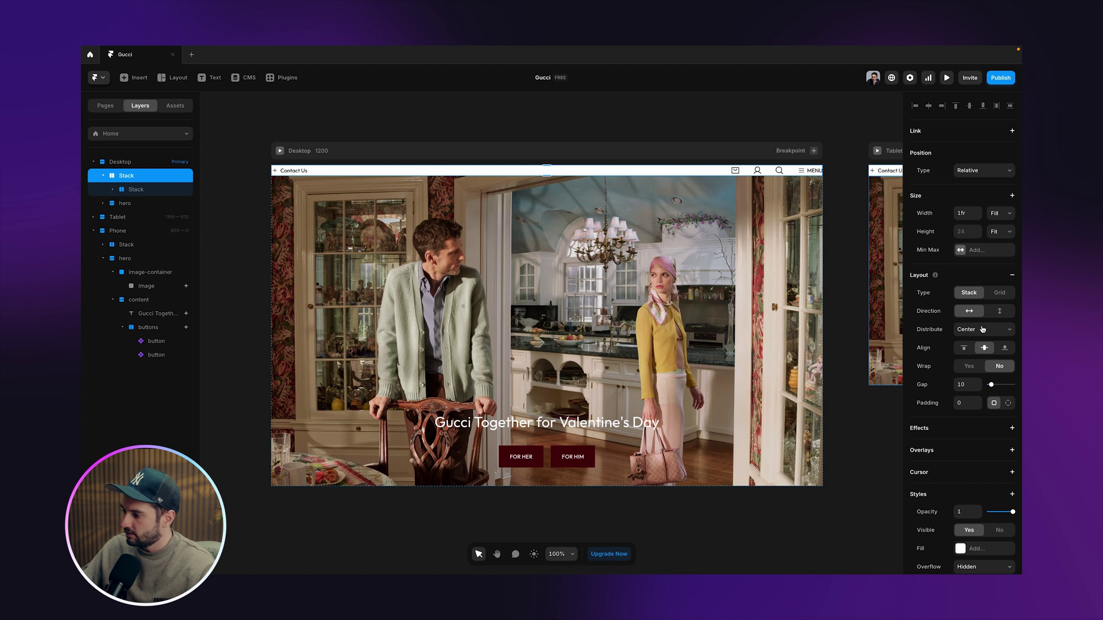
{"action": "scroll", "coordinate": [983, 329], "scroll_direction": "down", "scroll_amount": 2}
{"action": "left_click", "coordinate": [1009, 350]}
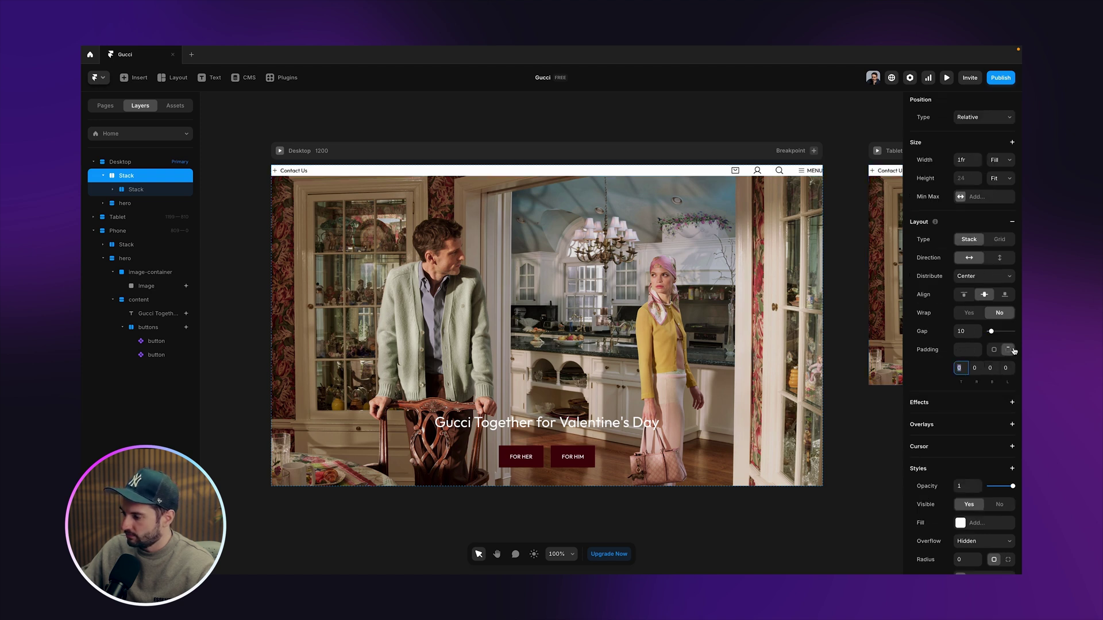
{"action": "key", "text": "Tab"}
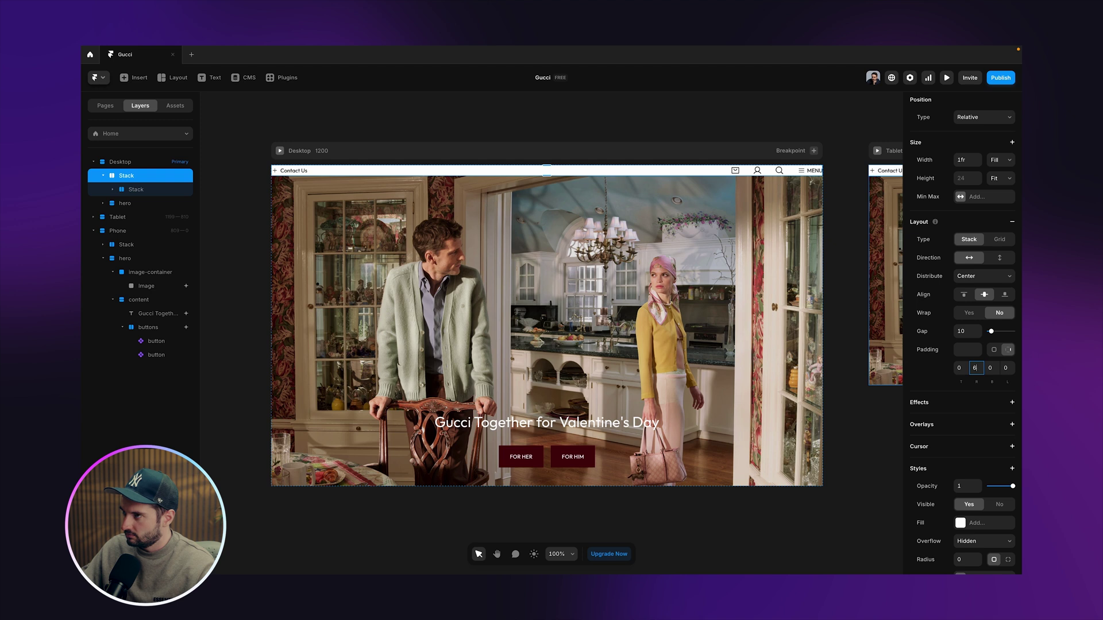
{"action": "type", "text": "64"}
{"action": "key", "text": "Tab"}
{"action": "key", "text": "Tab"}
{"action": "key", "text": "Return"}
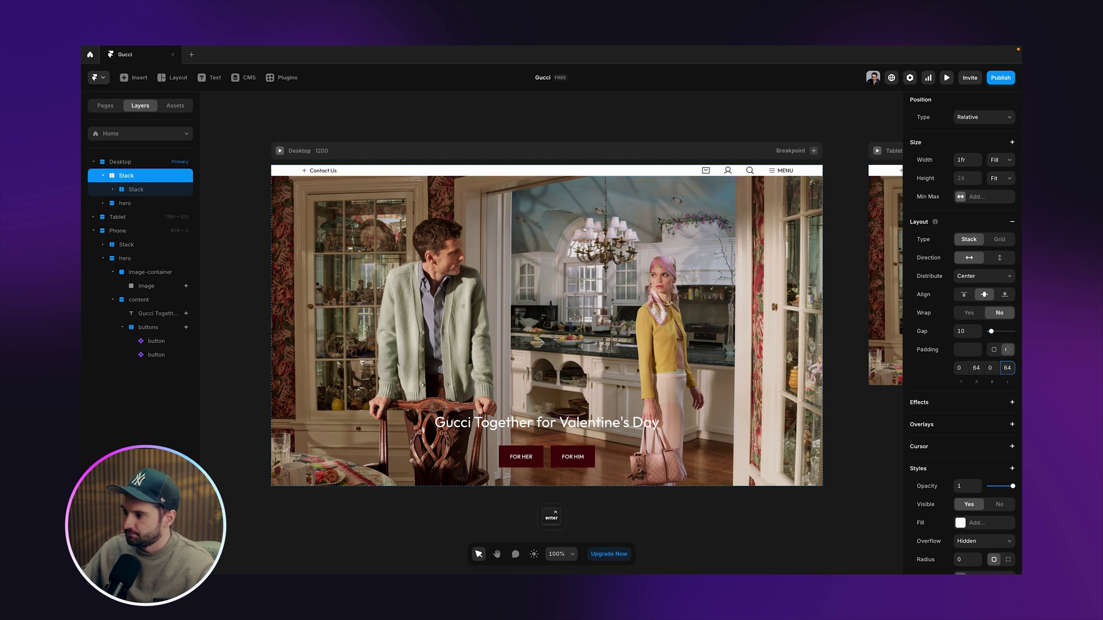
Step: Preview the desktop page and widen the preview to about 1898 to check the header's layout
{"action": "left_click", "coordinate": [105, 177]}
{"action": "left_click", "coordinate": [338, 155]}
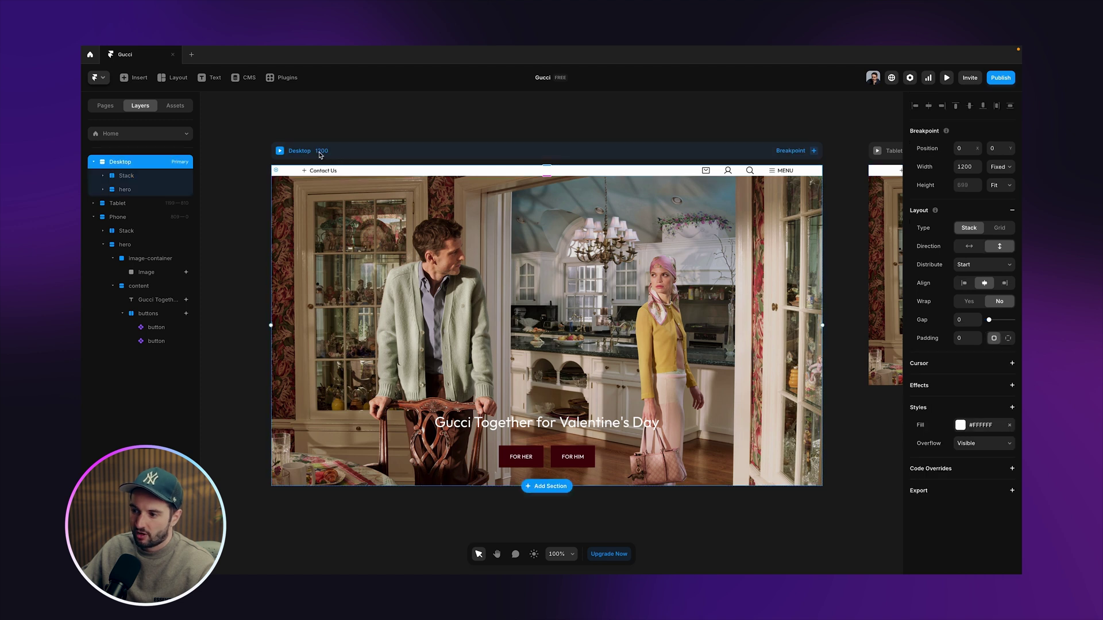
{"action": "left_click", "coordinate": [279, 151]}
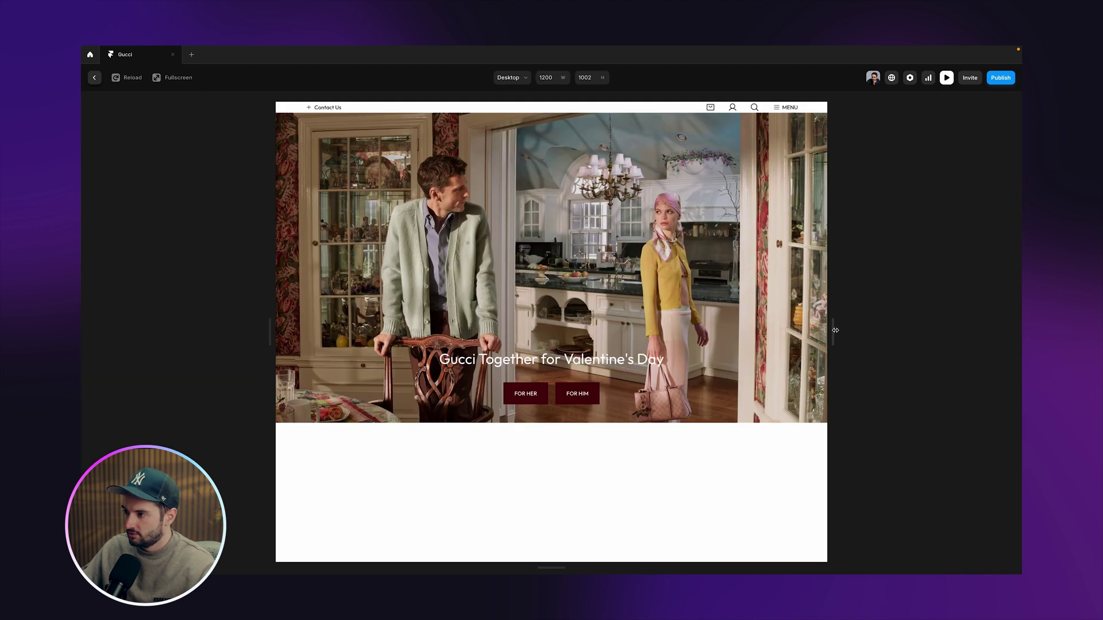
{"action": "left_click_drag", "start_coordinate": [835, 330], "coordinate": [1010, 330]}
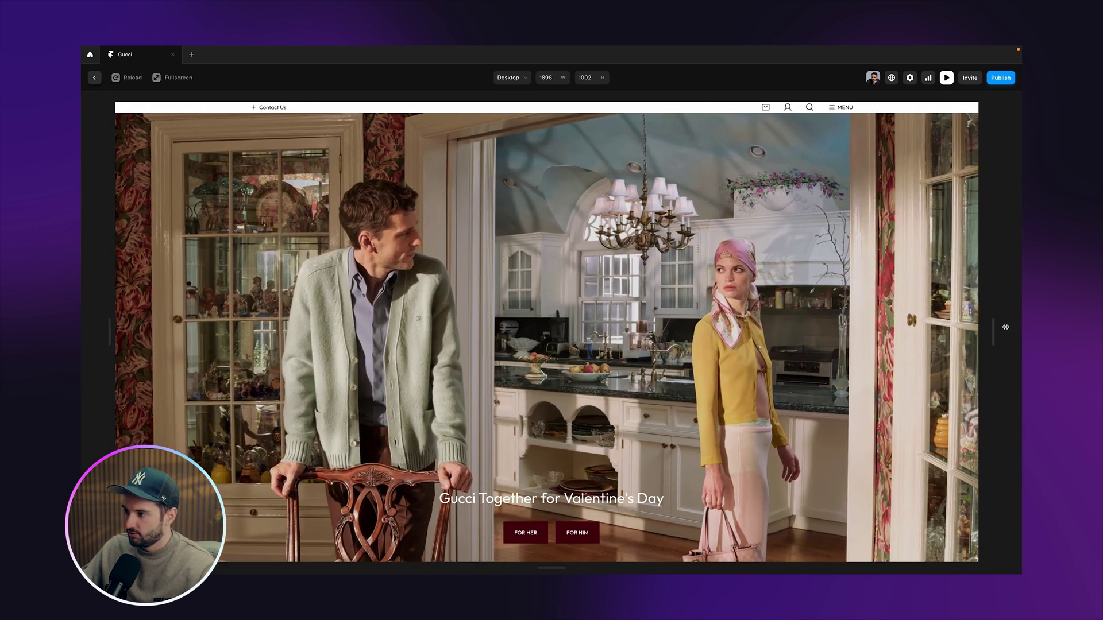
{"action": "key", "text": "Escape"}
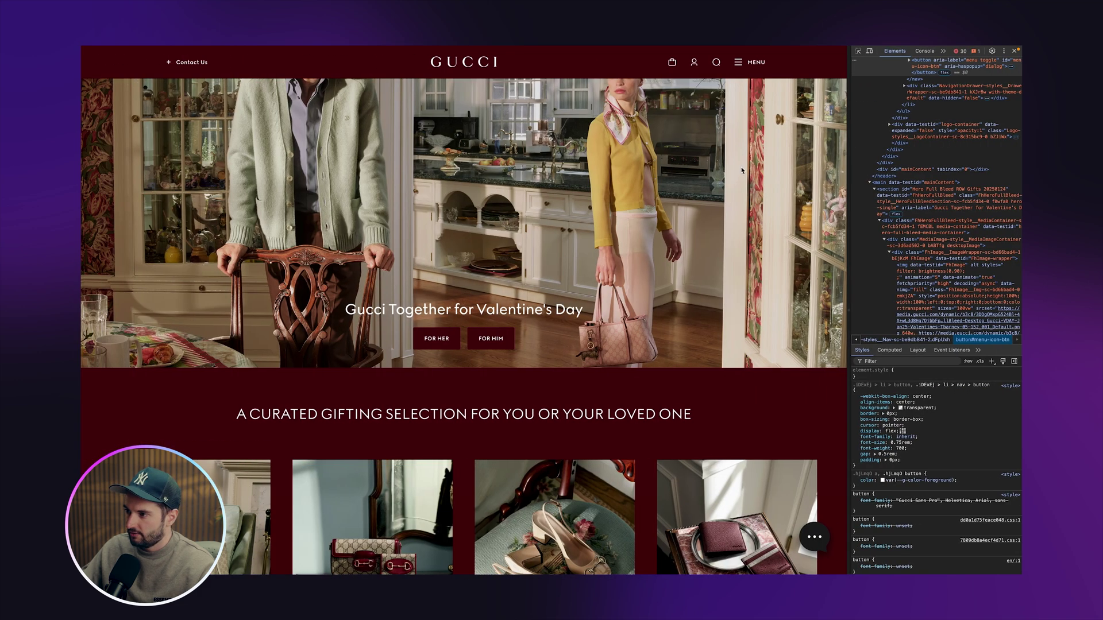
Step: In the browser, inspect the Gucci website's header content and its fixed container with the developer tools
{"action": "scroll", "coordinate": [750, 92], "scroll_direction": "up", "scroll_amount": 3}
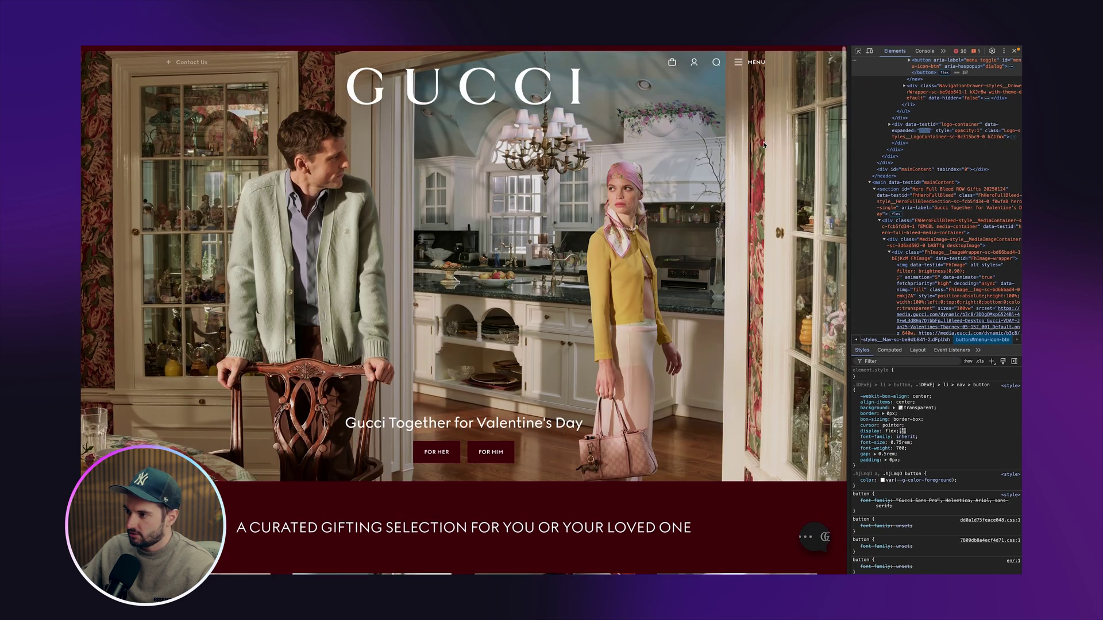
{"action": "key", "text": "super+shift+c"}
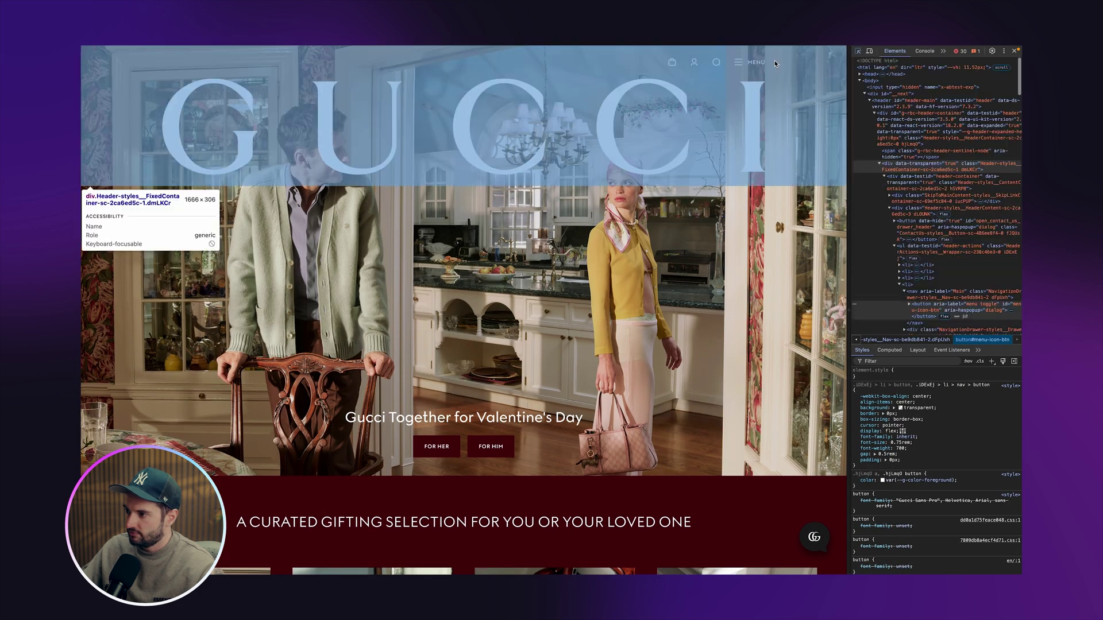
{"action": "left_click", "coordinate": [642, 64]}
{"action": "scroll", "coordinate": [681, 66], "scroll_direction": "down", "scroll_amount": 4}
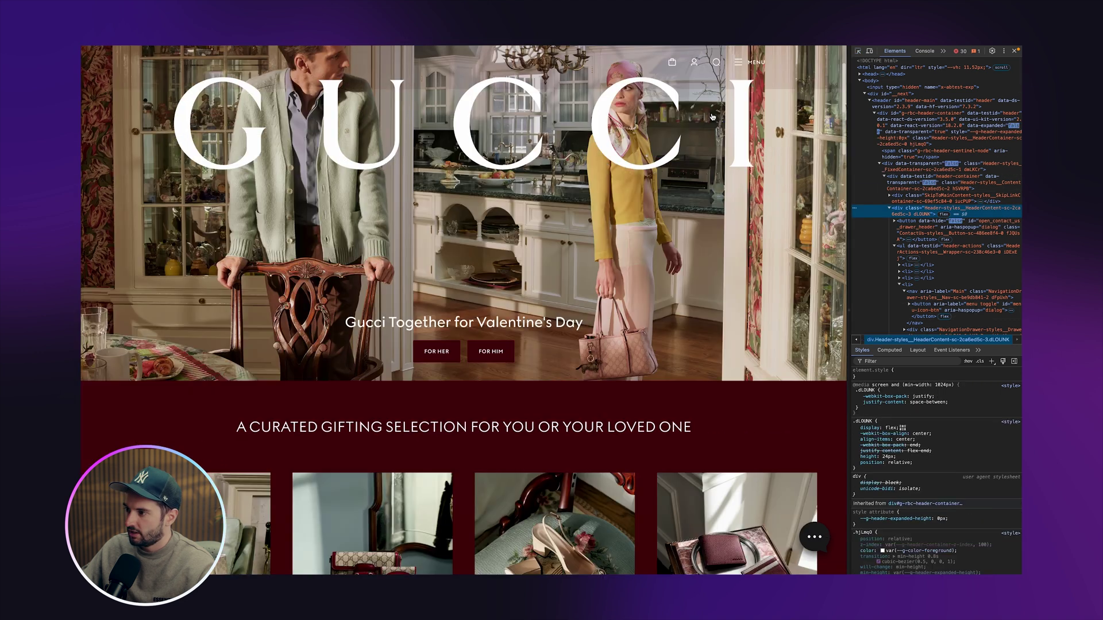
{"action": "key", "text": "super+shift+c"}
{"action": "left_click", "coordinate": [800, 71]}
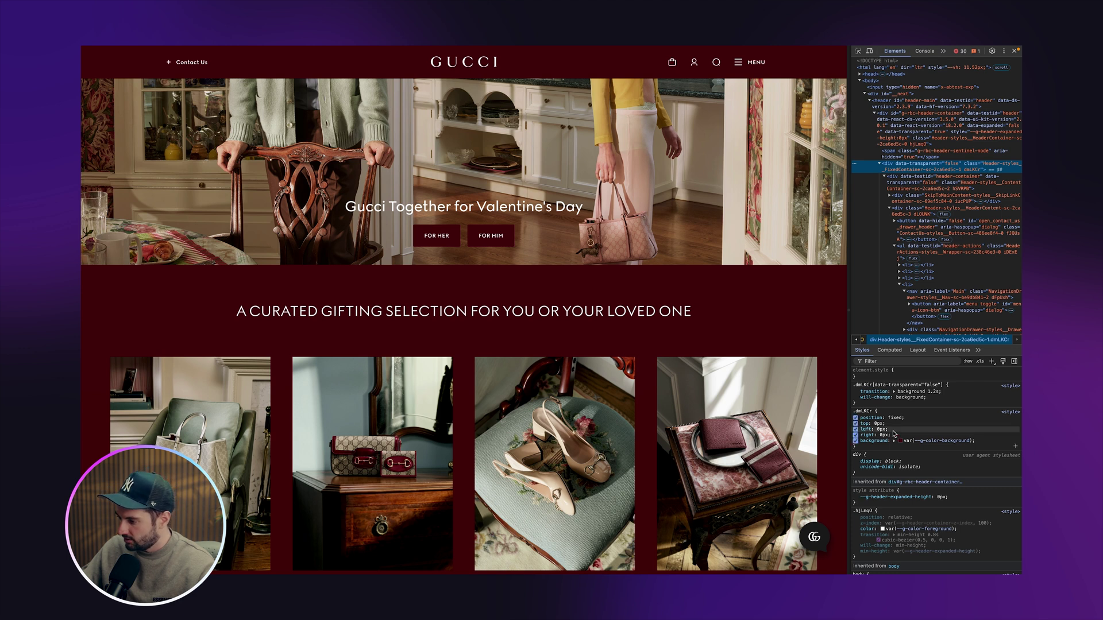
Step: Switch back to Framer and set the outer header stack's top and bottom padding to 24
{"action": "key", "text": "ctrl+Right"}
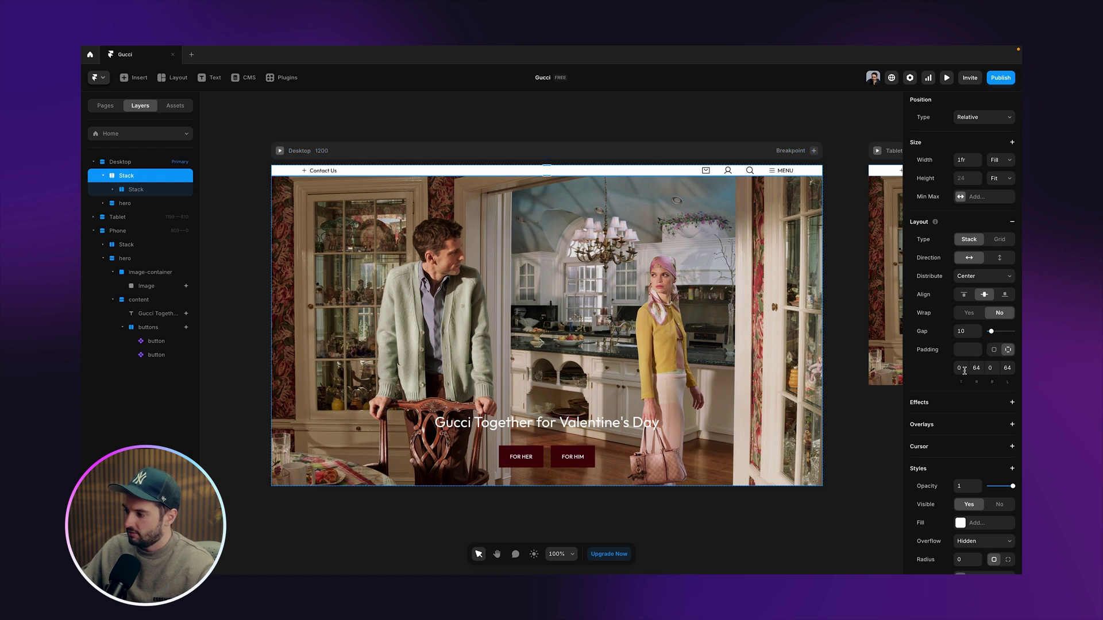
{"action": "key", "text": "Tab"}
{"action": "key", "text": "Tab"}
{"action": "type", "text": "24"}
{"action": "key", "text": "Return"}
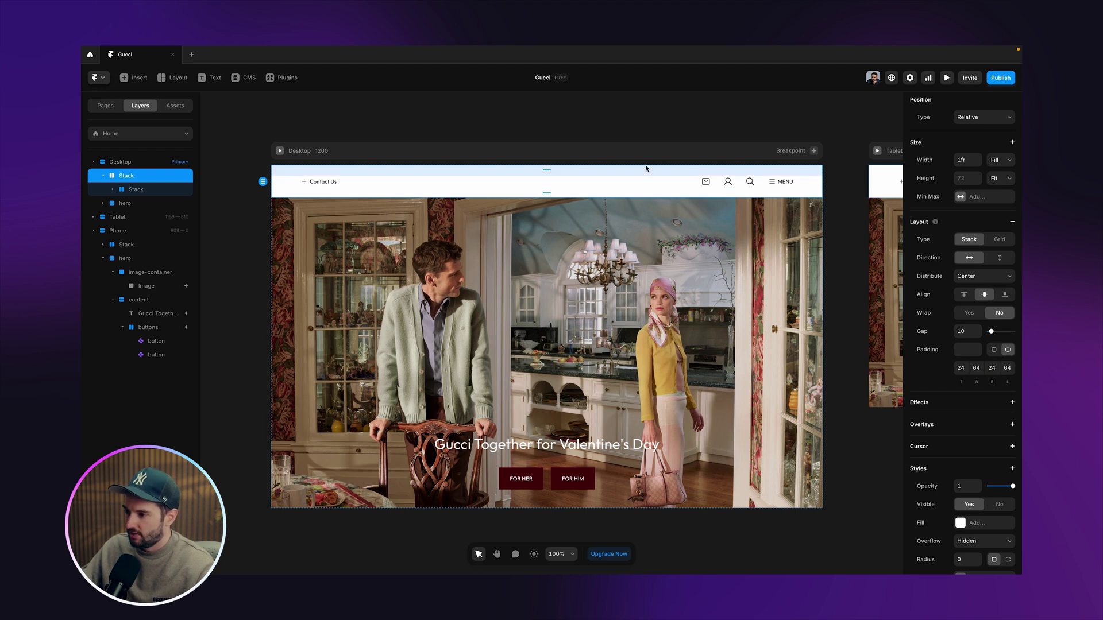
{"action": "left_click", "coordinate": [723, 116]}
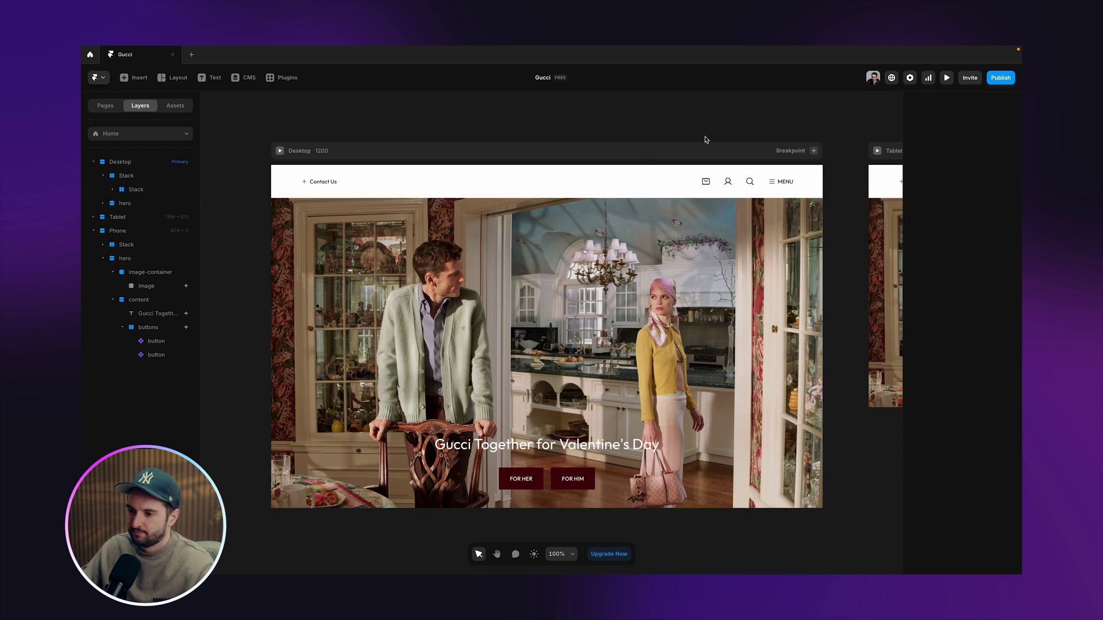
Step: Try nesting the header stack inside the hero section and set the stack's Z index to 9
{"action": "left_click", "coordinate": [524, 186]}
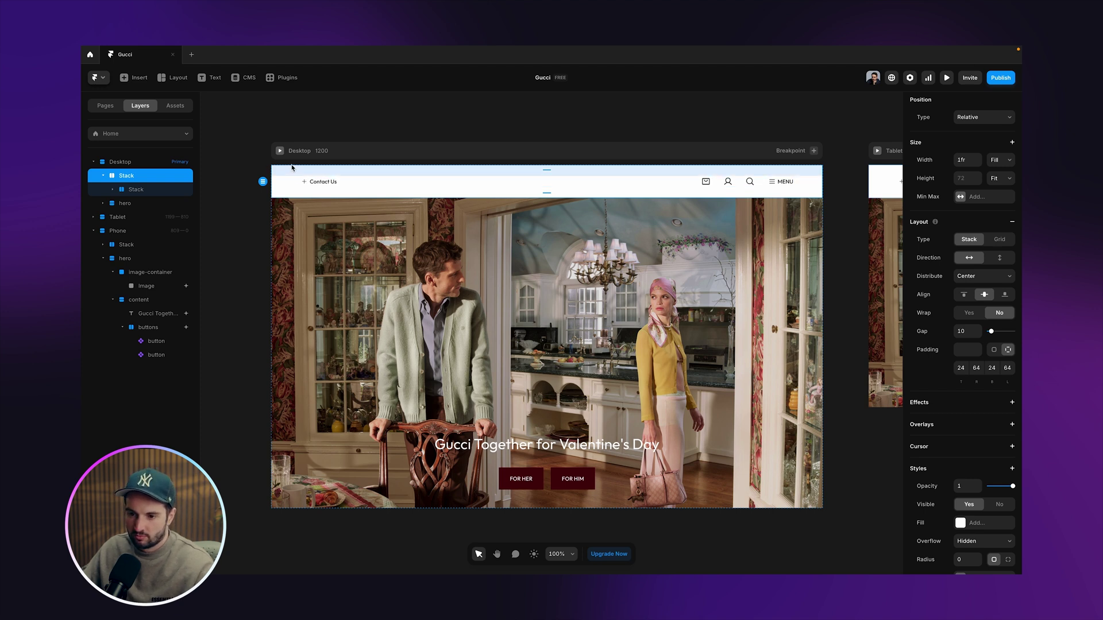
{"action": "left_click_drag", "start_coordinate": [104, 180], "coordinate": [127, 198]}
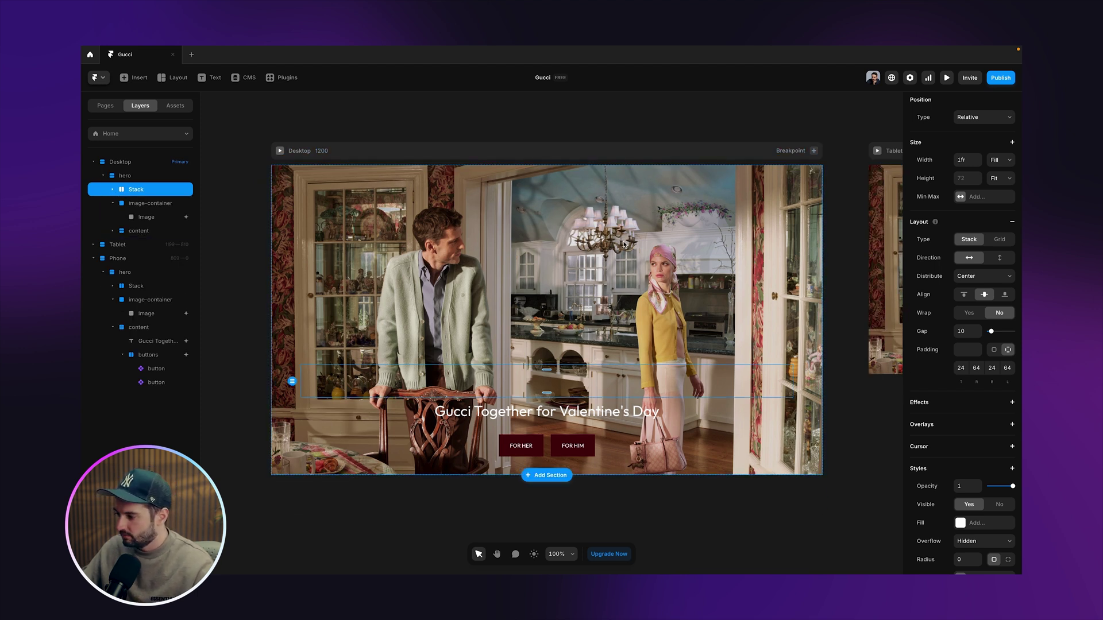
{"action": "scroll", "coordinate": [984, 357], "scroll_direction": "down", "scroll_amount": 3}
{"action": "left_click", "coordinate": [990, 297]}
{"action": "left_click", "coordinate": [947, 471]}
{"action": "left_click", "coordinate": [967, 443]}
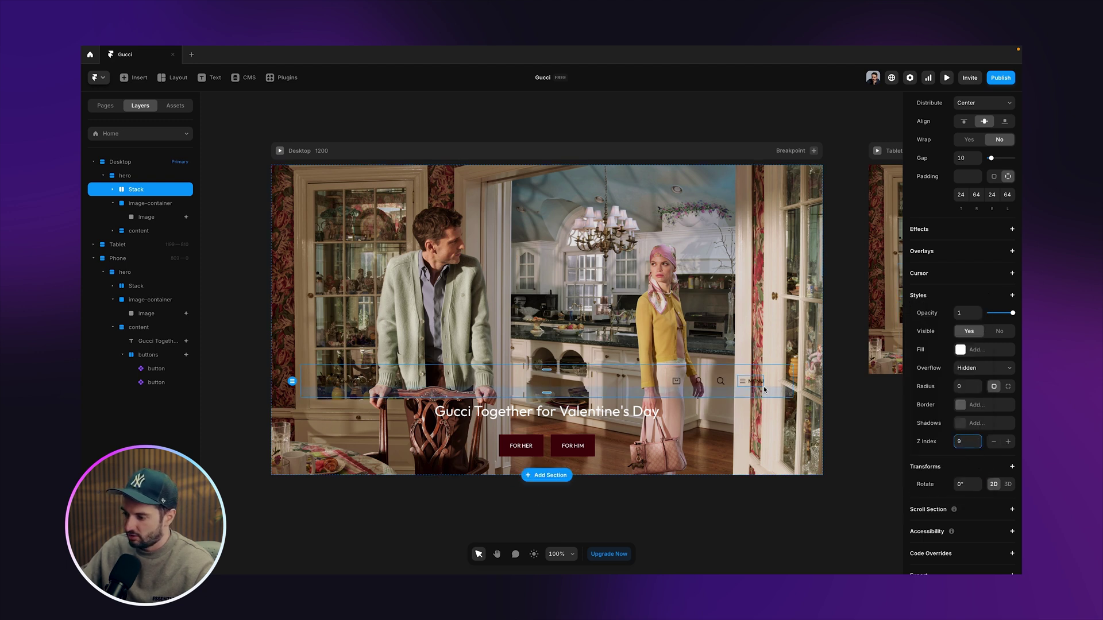
{"action": "left_click_drag", "start_coordinate": [774, 372], "coordinate": [779, 344]}
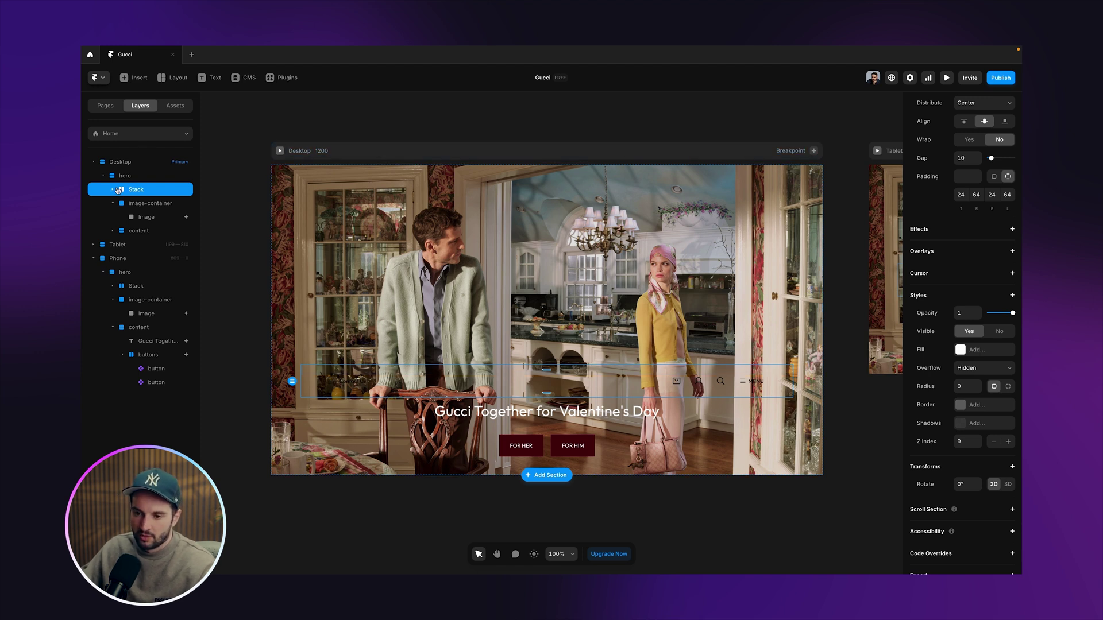
Step: Move the header stack out of the hero to sit above it and set its position type to Fixed
{"action": "left_click_drag", "start_coordinate": [130, 191], "coordinate": [124, 176]}
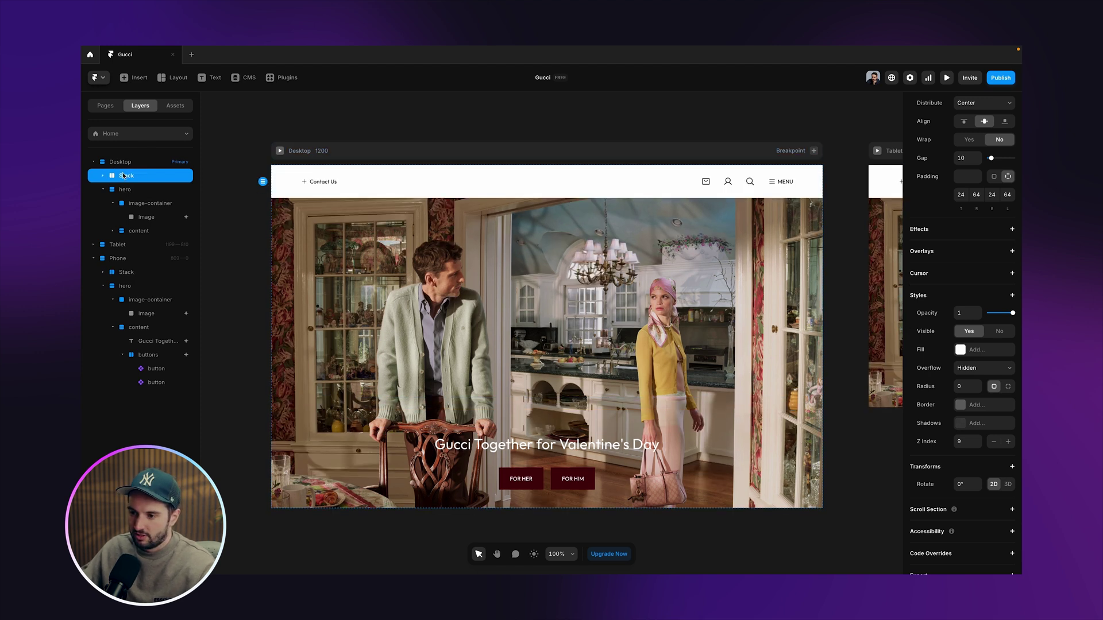
{"action": "scroll", "coordinate": [967, 230], "scroll_direction": "up", "scroll_amount": 4}
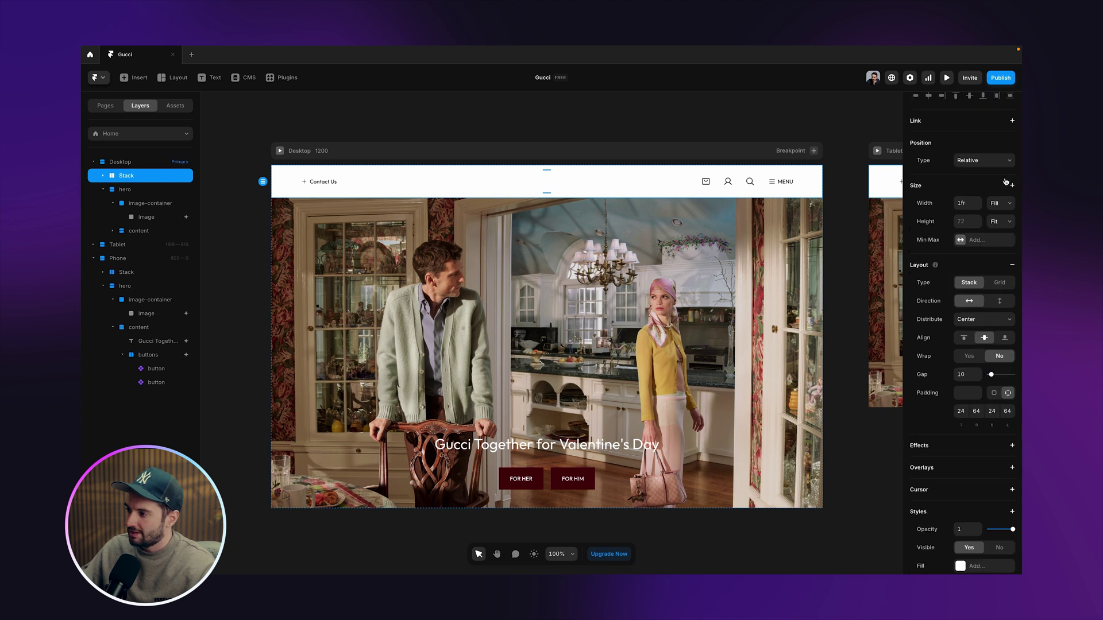
{"action": "left_click", "coordinate": [967, 172]}
{"action": "left_click", "coordinate": [968, 181]}
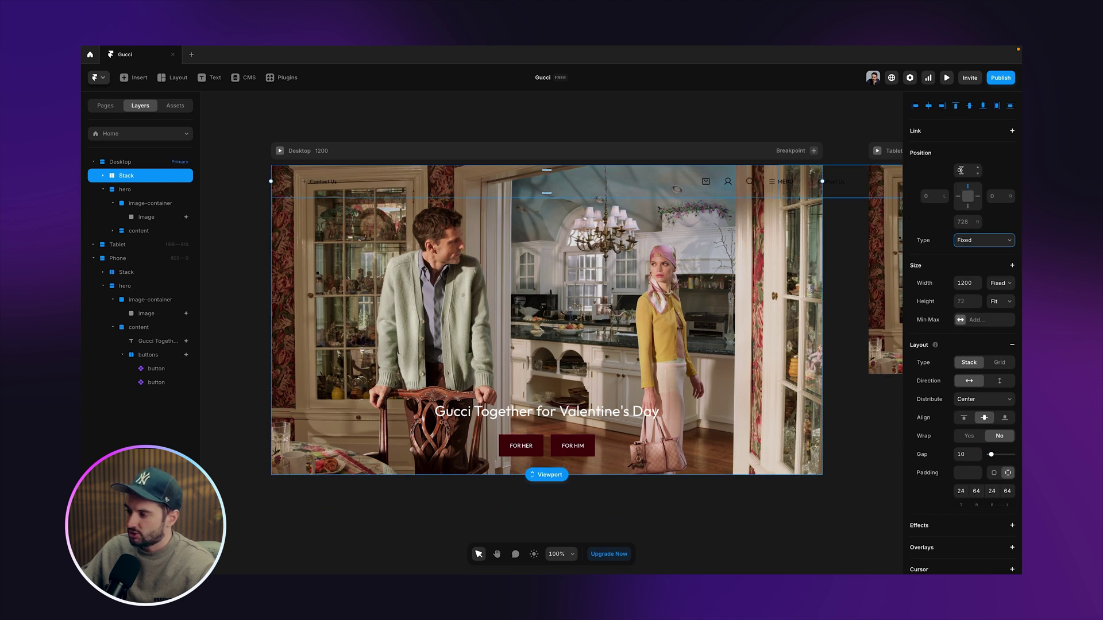
Step: Preview the desktop page and compare its fixed header with the Gucci website's header while scrolling
{"action": "left_click", "coordinate": [280, 150]}
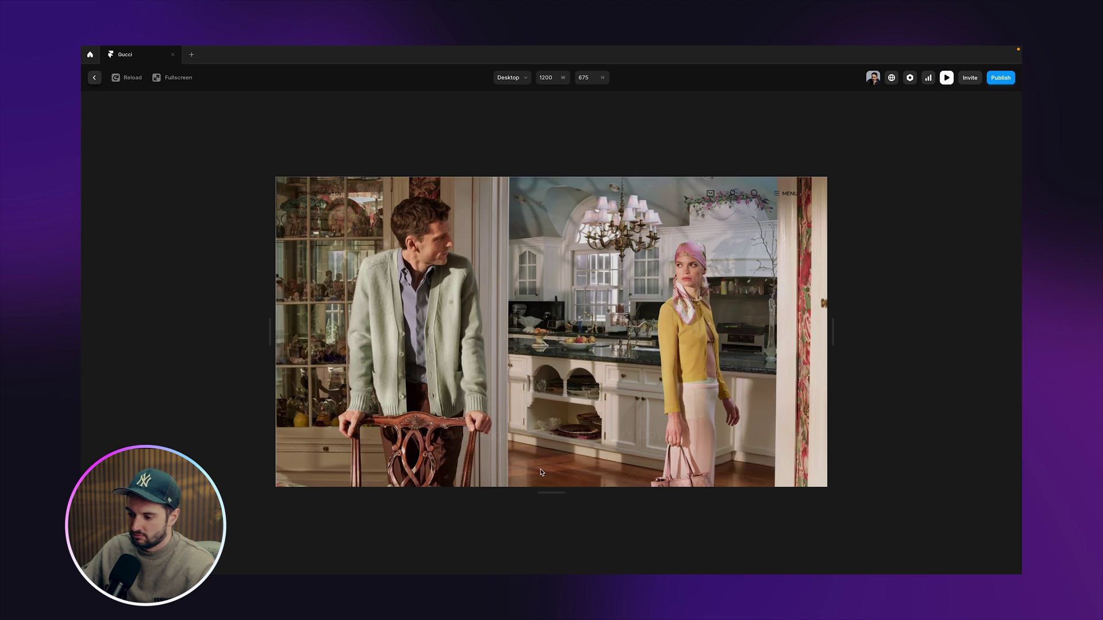
{"action": "left_click_drag", "start_coordinate": [549, 494], "coordinate": [562, 438]}
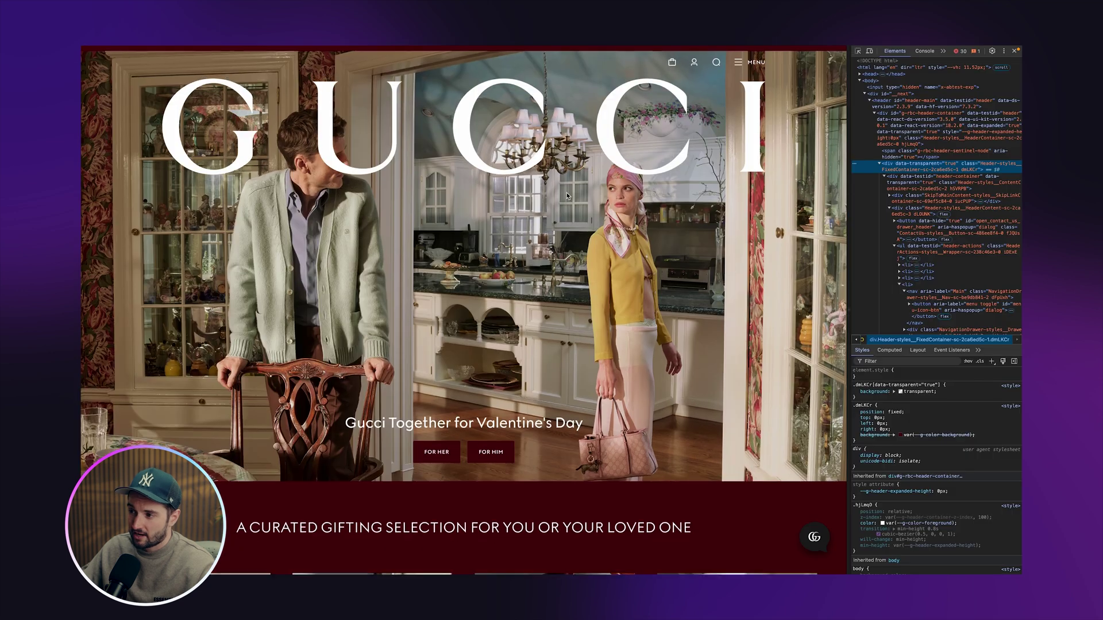
{"action": "scroll", "coordinate": [725, 111], "scroll_direction": "down", "scroll_amount": 5}
{"action": "scroll", "coordinate": [643, 163], "scroll_direction": "up", "scroll_amount": 5}
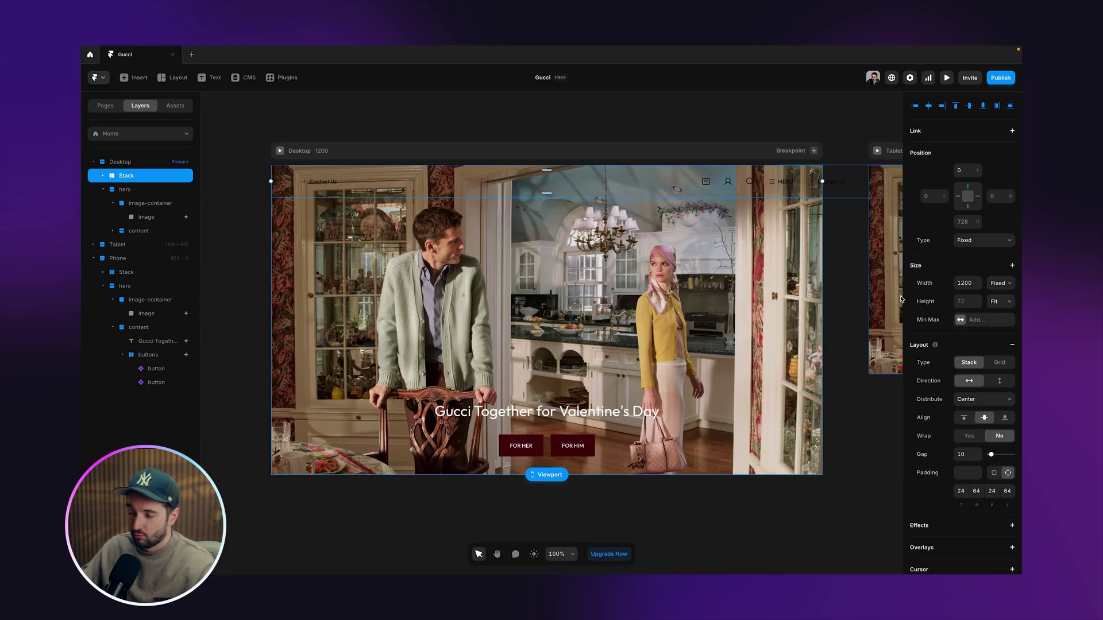
Step: Change the outer header stack's width to Relative at 100%
{"action": "left_click", "coordinate": [999, 284]}
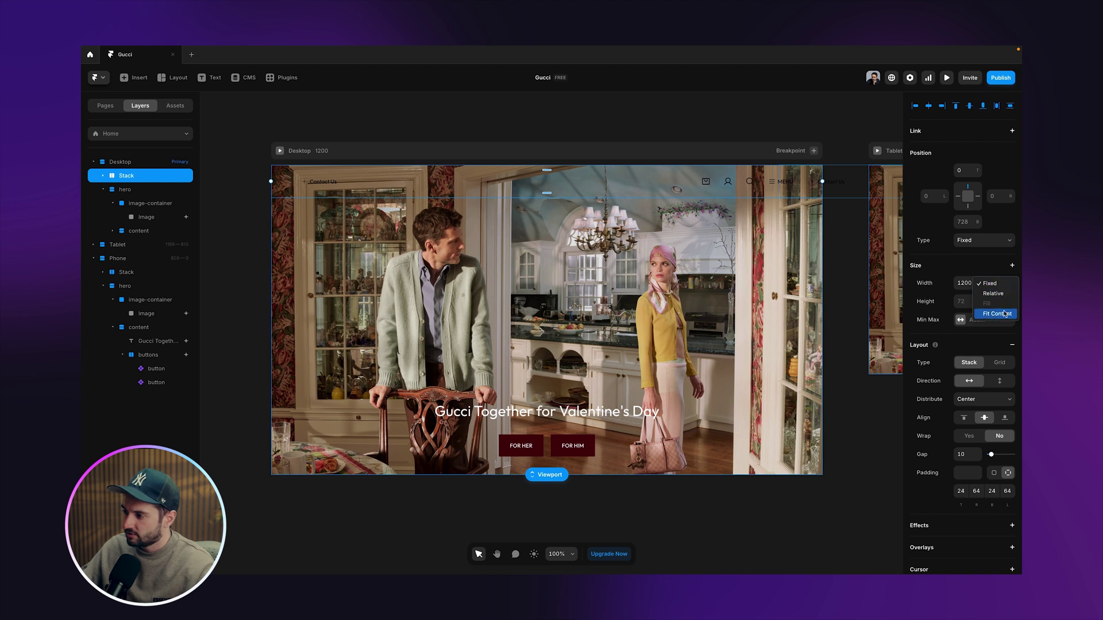
{"action": "left_click", "coordinate": [994, 294]}
{"action": "left_click", "coordinate": [967, 283]}
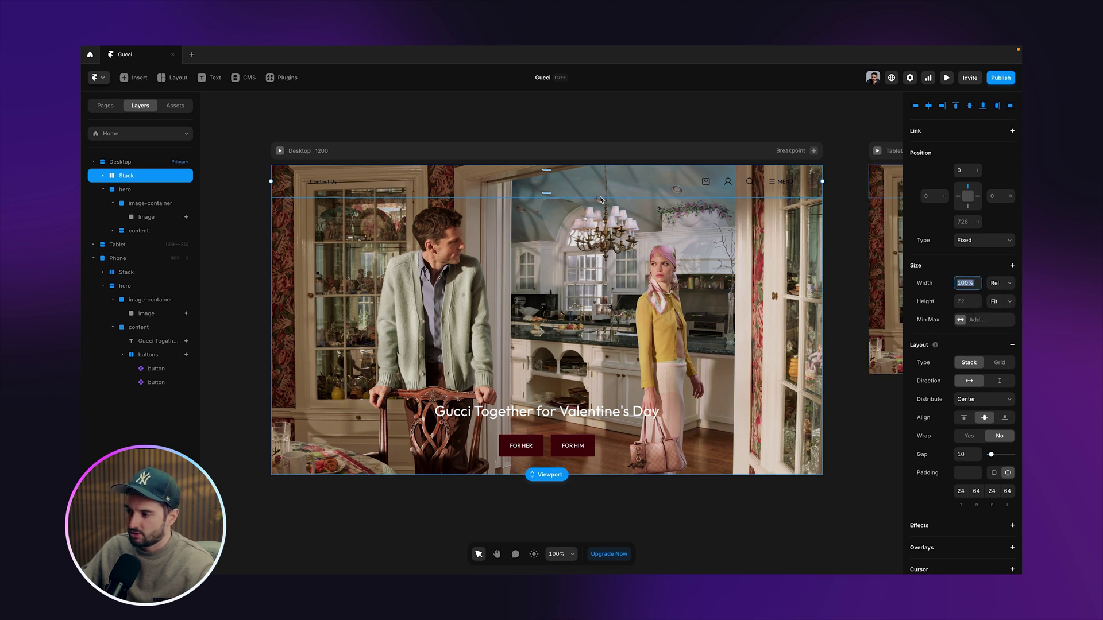
{"action": "left_click", "coordinate": [344, 192]}
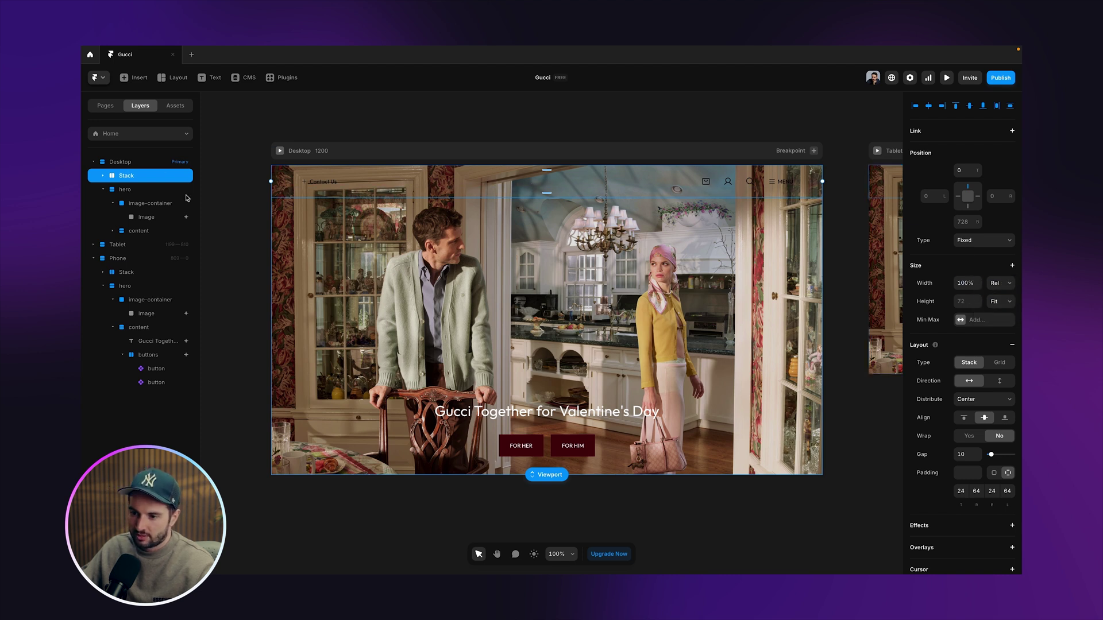
Step: Set the text color of the header's Contact Us and Menu labels to white, #FFFFFF
{"action": "left_click", "coordinate": [318, 183]}
{"action": "left_click", "coordinate": [783, 182], "text": "shift"}
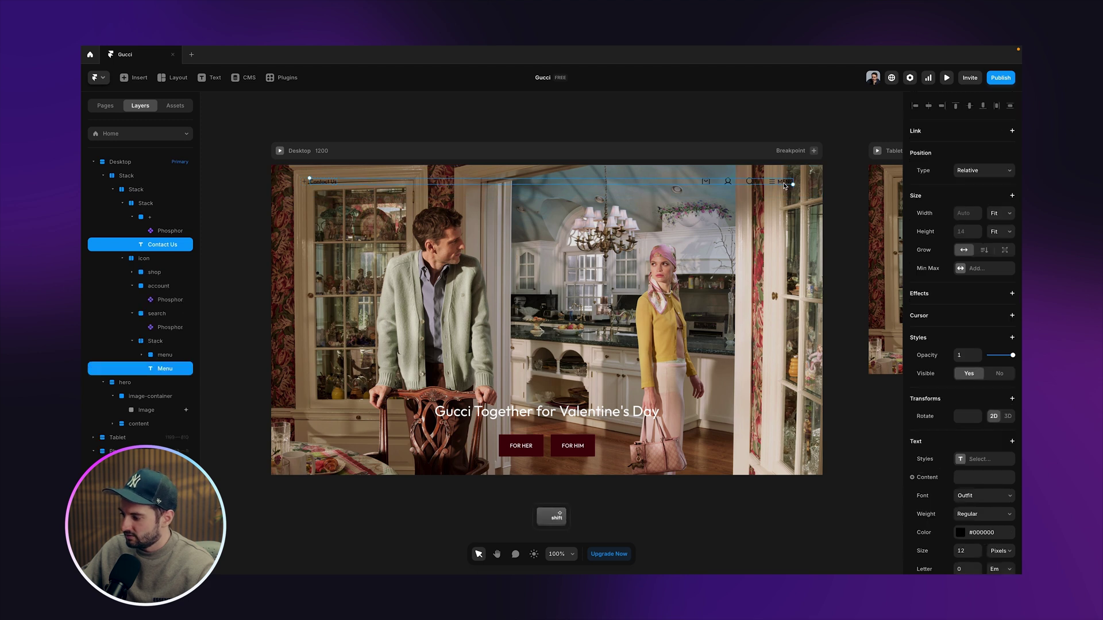
{"action": "left_click", "coordinate": [960, 533]}
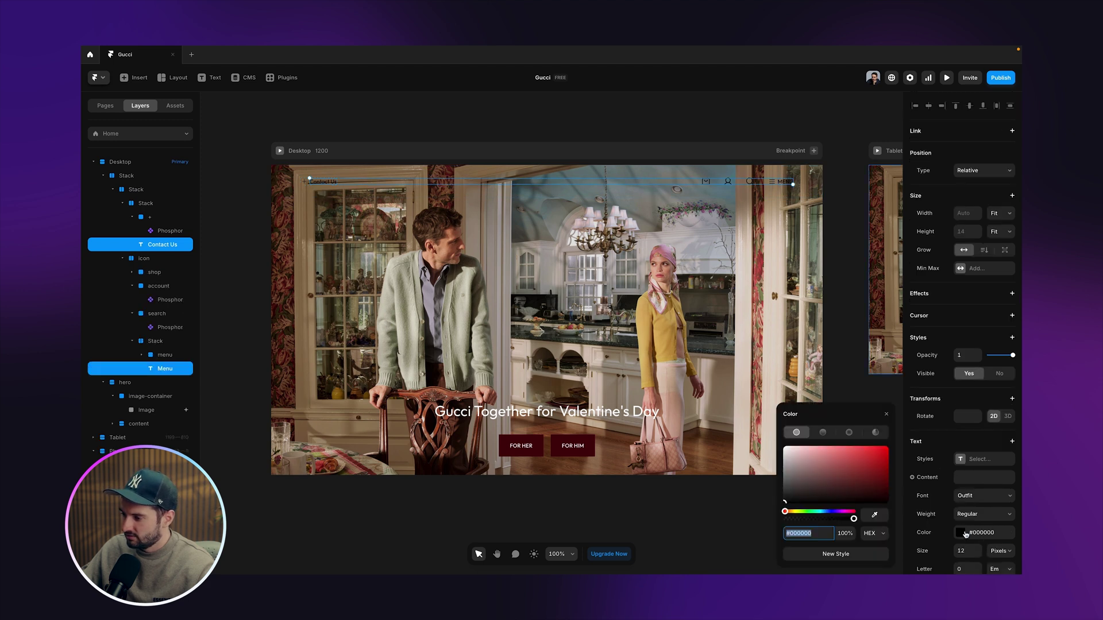
Step: Recolor the menu, search, account, shop and plus icons in the header to white
{"action": "left_click", "coordinate": [771, 182]}
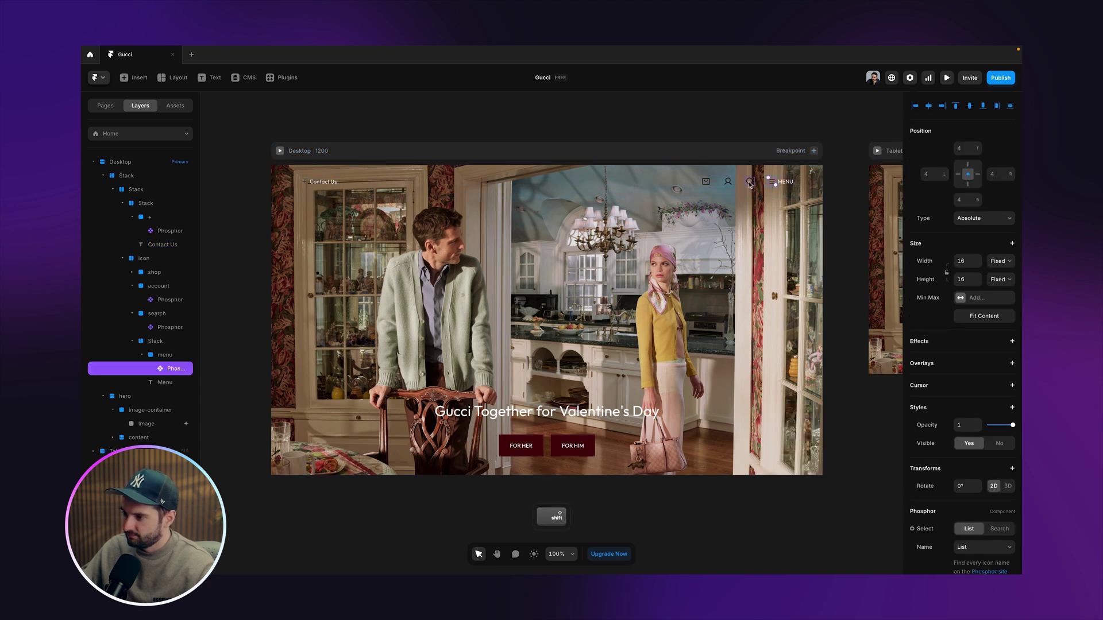
{"action": "left_click", "coordinate": [749, 182], "text": "shift"}
{"action": "left_click", "coordinate": [728, 182], "text": "shift"}
{"action": "left_click", "coordinate": [706, 181], "text": "shift"}
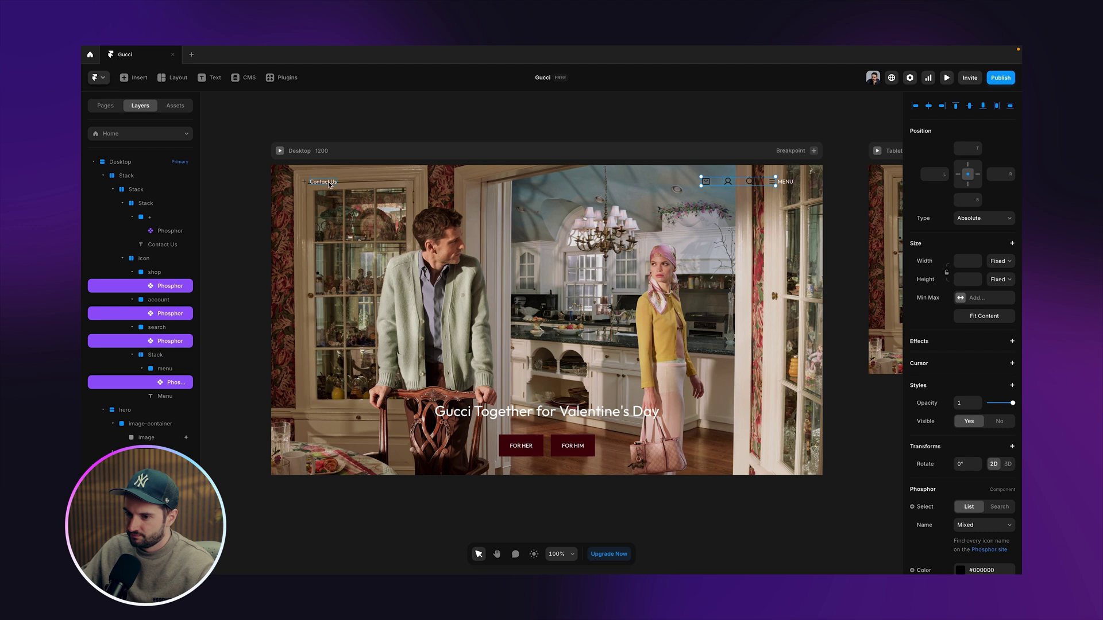
{"action": "left_click", "coordinate": [304, 182], "text": "shift"}
{"action": "left_click", "coordinate": [971, 568]}
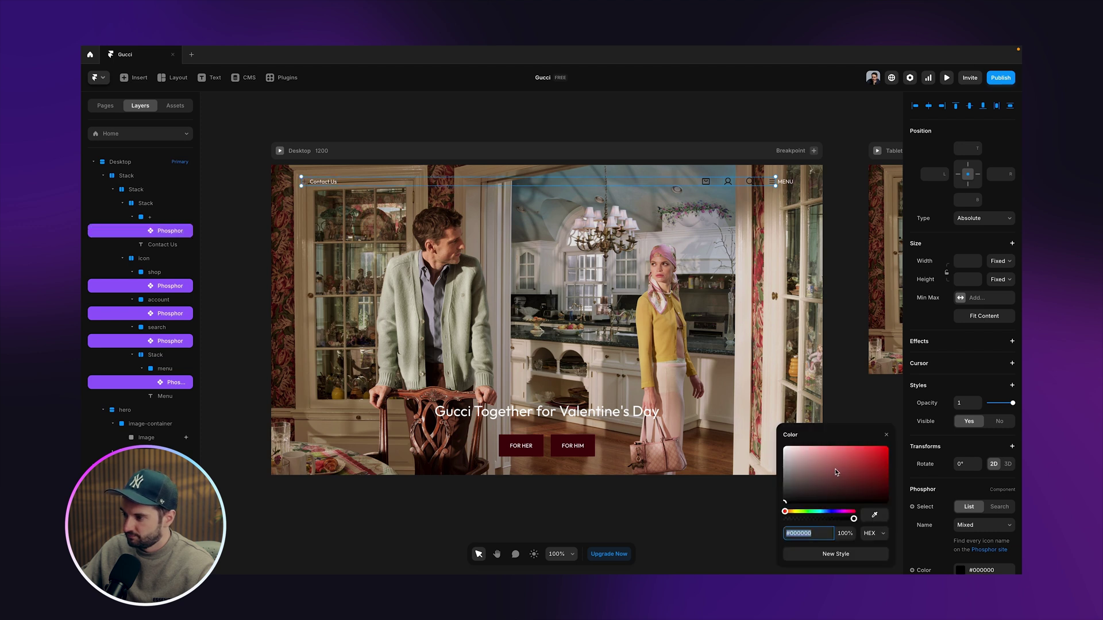
{"action": "left_click", "coordinate": [560, 151]}
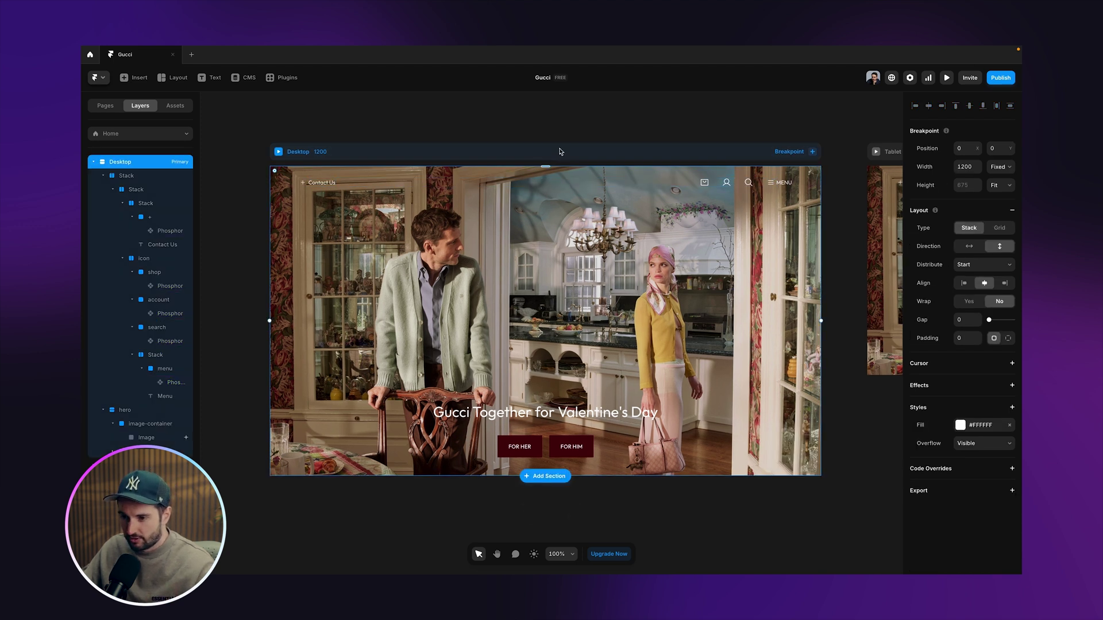
Step: Copy the white Gucci logo from the other window and paste it into the inner header stack, between Contact Us and the icons
{"action": "key", "text": "ctrl+Right"}
{"action": "key", "text": "super+c"}
{"action": "key", "text": "ctrl+Left"}
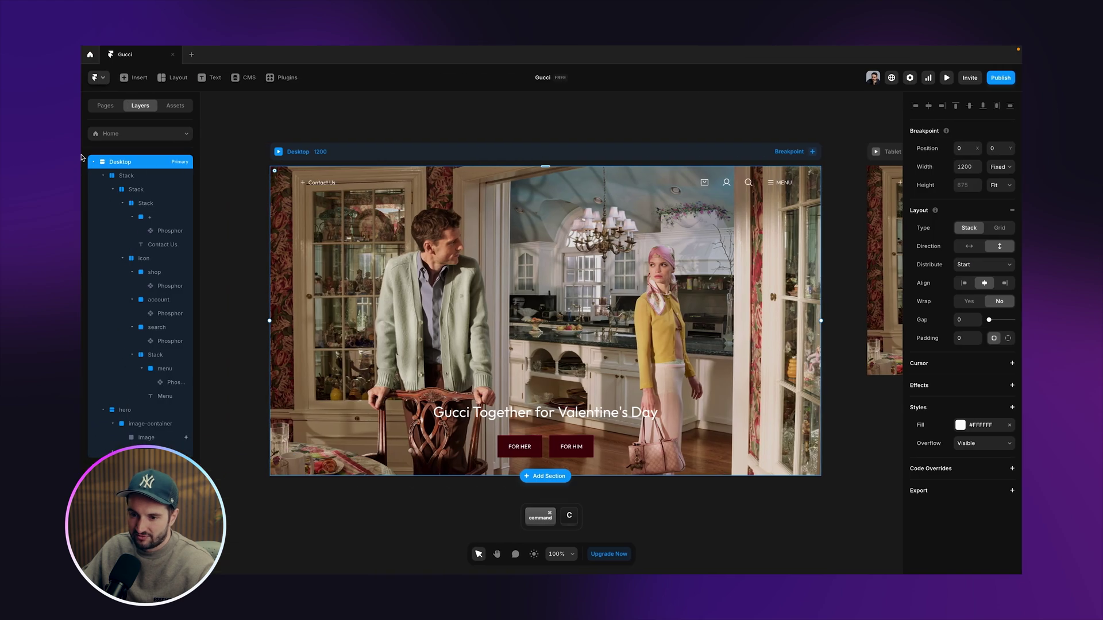
{"action": "left_click", "coordinate": [113, 189]}
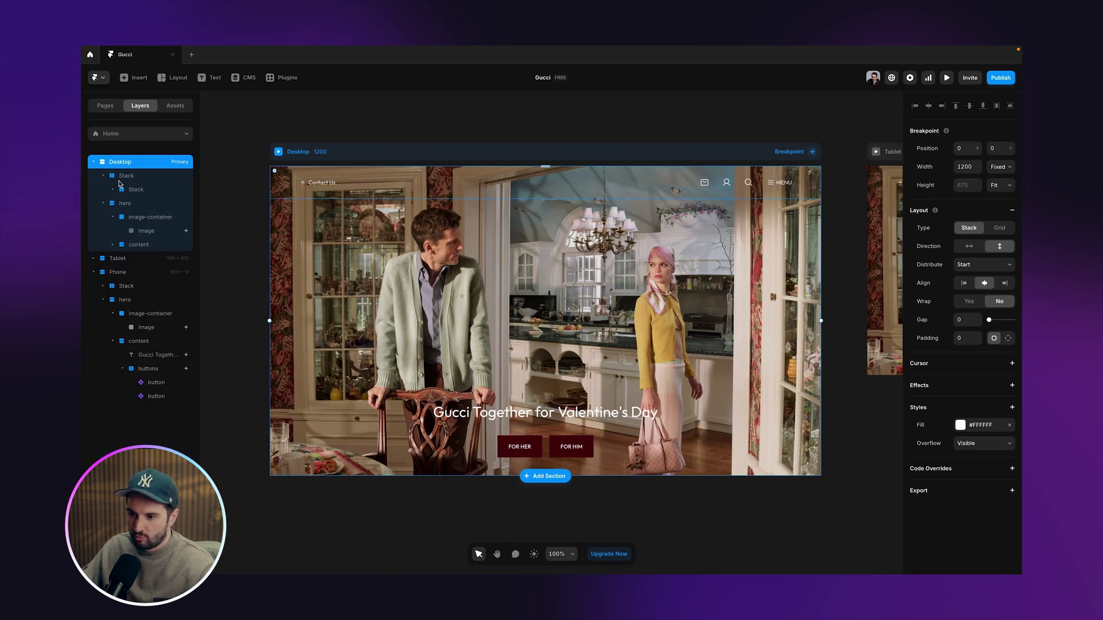
{"action": "left_click", "coordinate": [336, 183]}
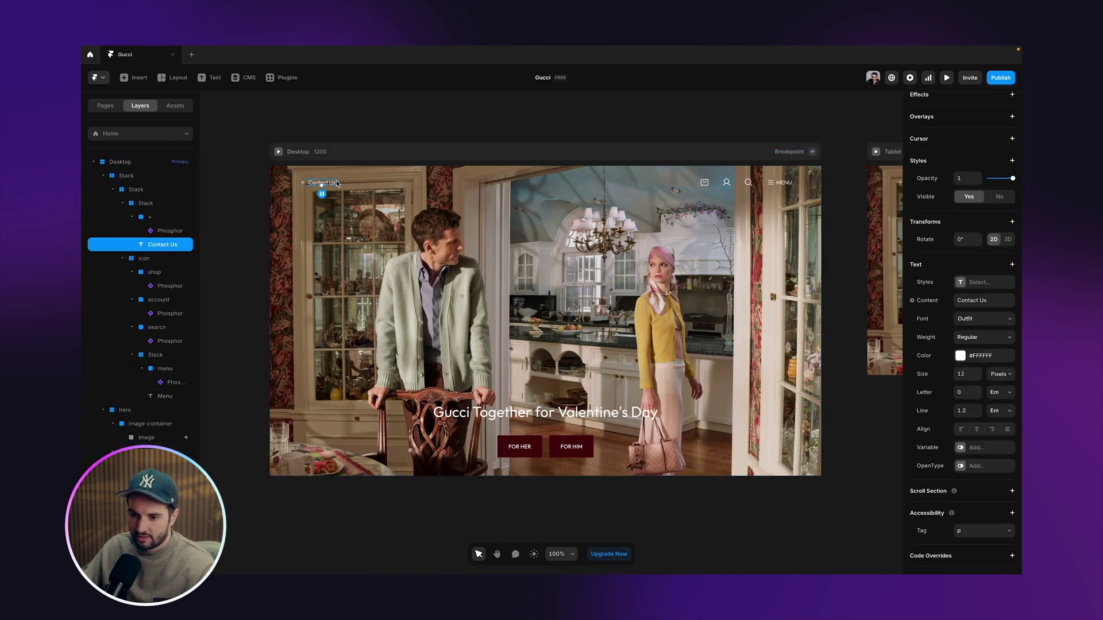
{"action": "left_click", "coordinate": [124, 204]}
{"action": "left_click", "coordinate": [123, 218]}
{"action": "left_click", "coordinate": [136, 190]}
{"action": "key", "text": "ctrl+v"}
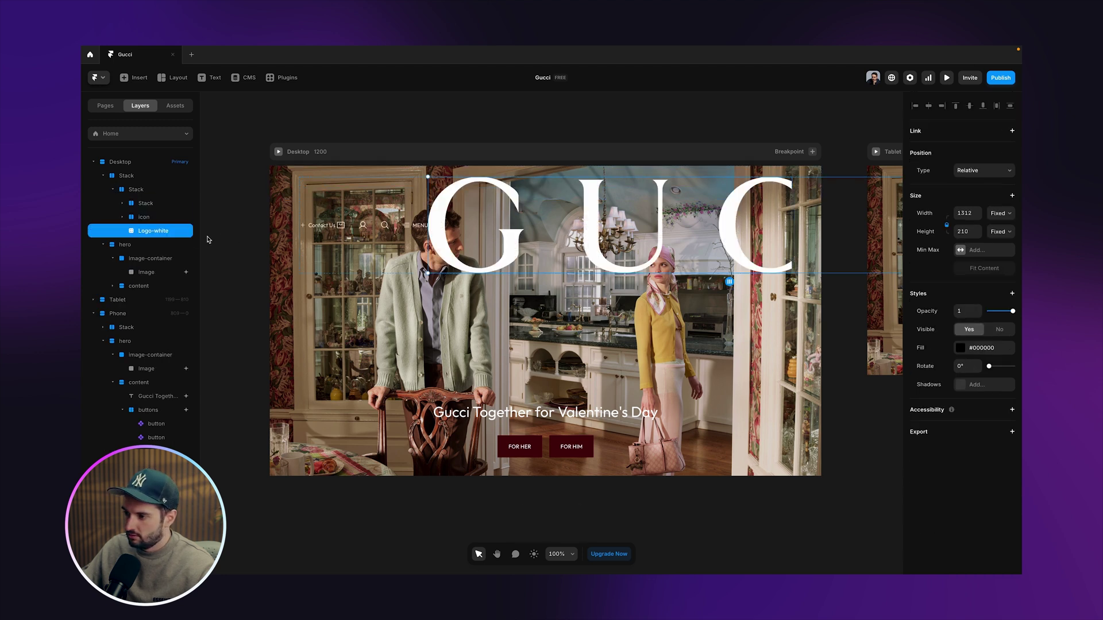
{"action": "left_click_drag", "start_coordinate": [674, 235], "coordinate": [392, 192]}
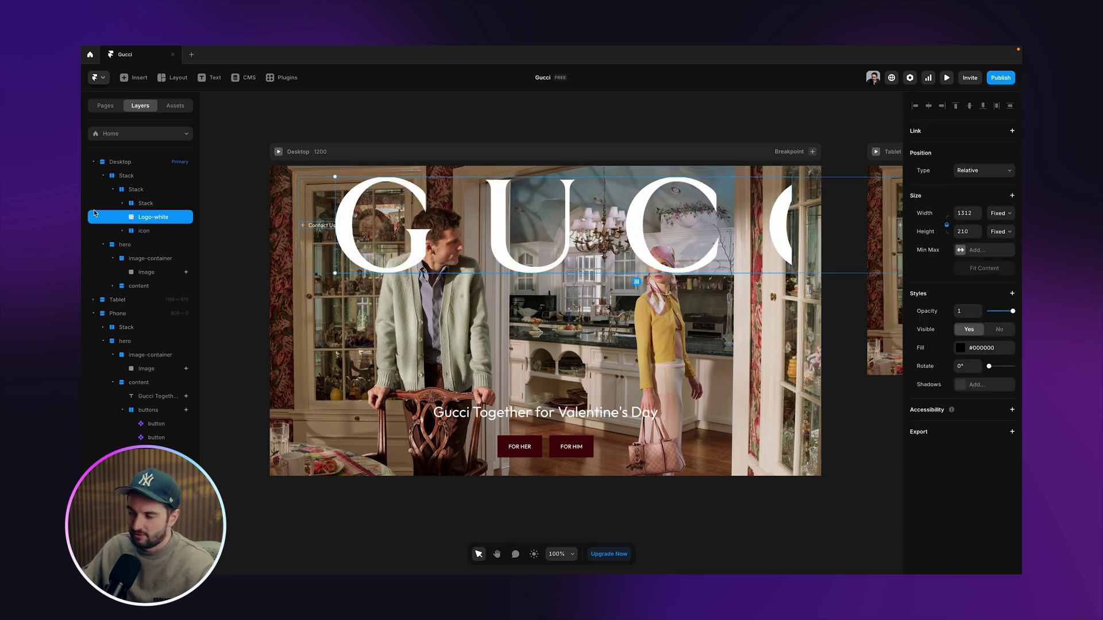
Step: Set the Logo-white layer's height to 24 with its proportions locked
{"action": "left_click", "coordinate": [967, 231]}
{"action": "type", "text": "24"}
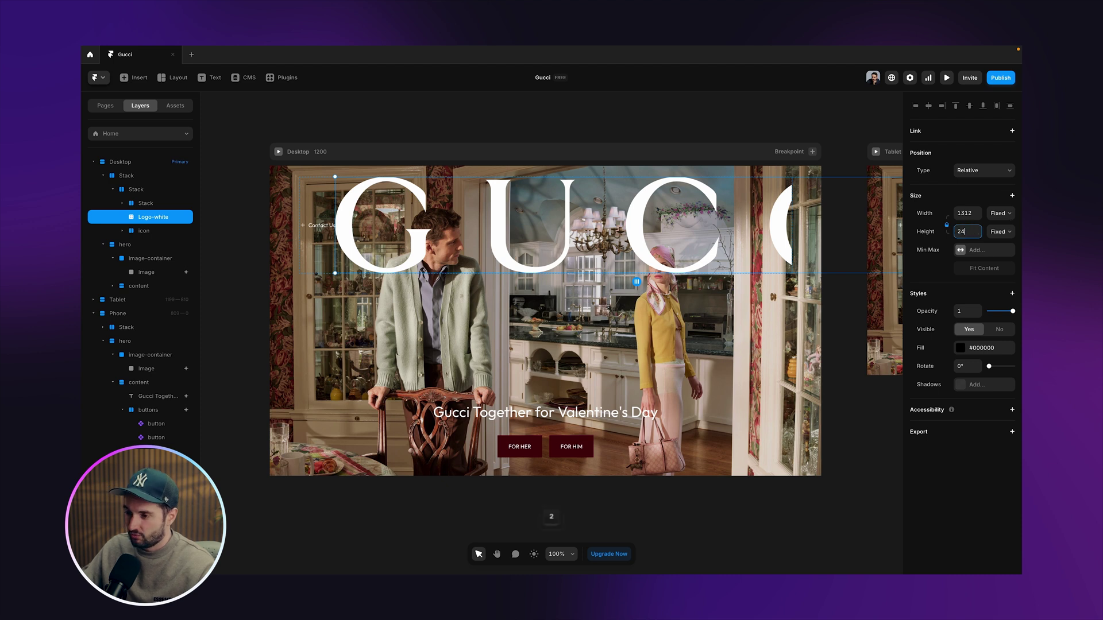
{"action": "key", "text": "Return"}
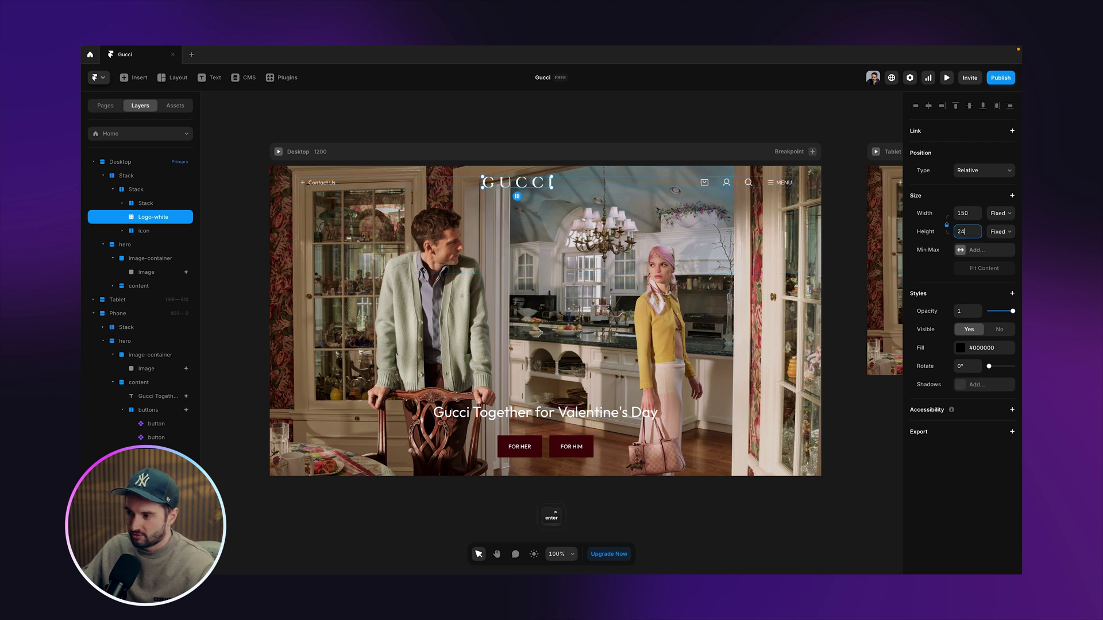
{"action": "left_click", "coordinate": [610, 189]}
{"action": "scroll", "coordinate": [610, 189], "scroll_direction": "left", "scroll_amount": 1}
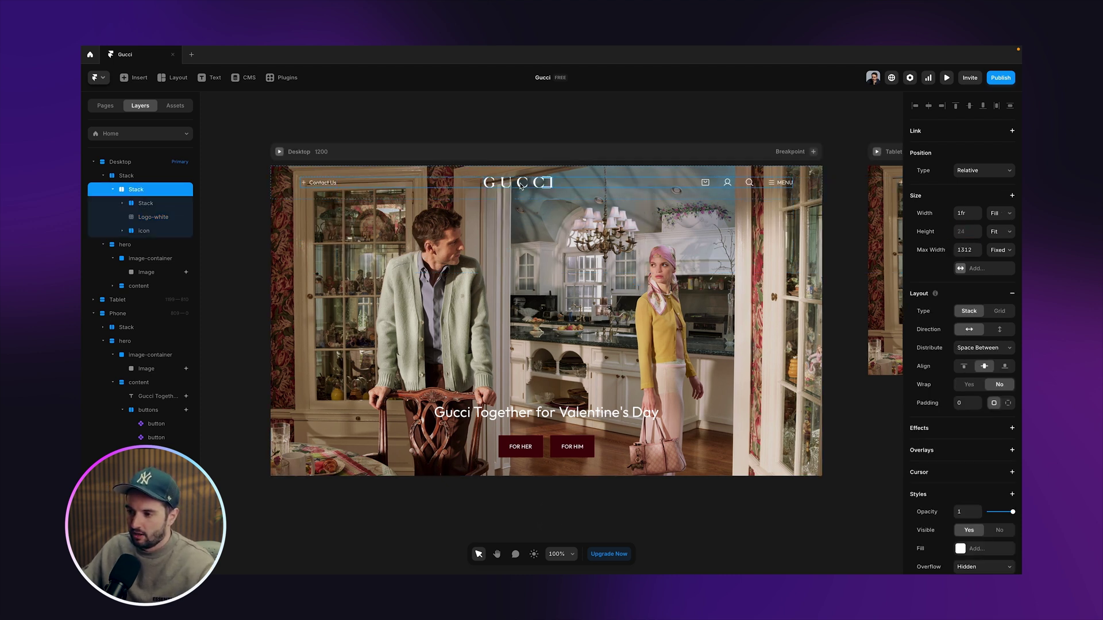
Step: Set the width of both the Contact Us stack and the icon stack to Fill
{"action": "left_click", "coordinate": [531, 134]}
{"action": "left_click", "coordinate": [518, 186]}
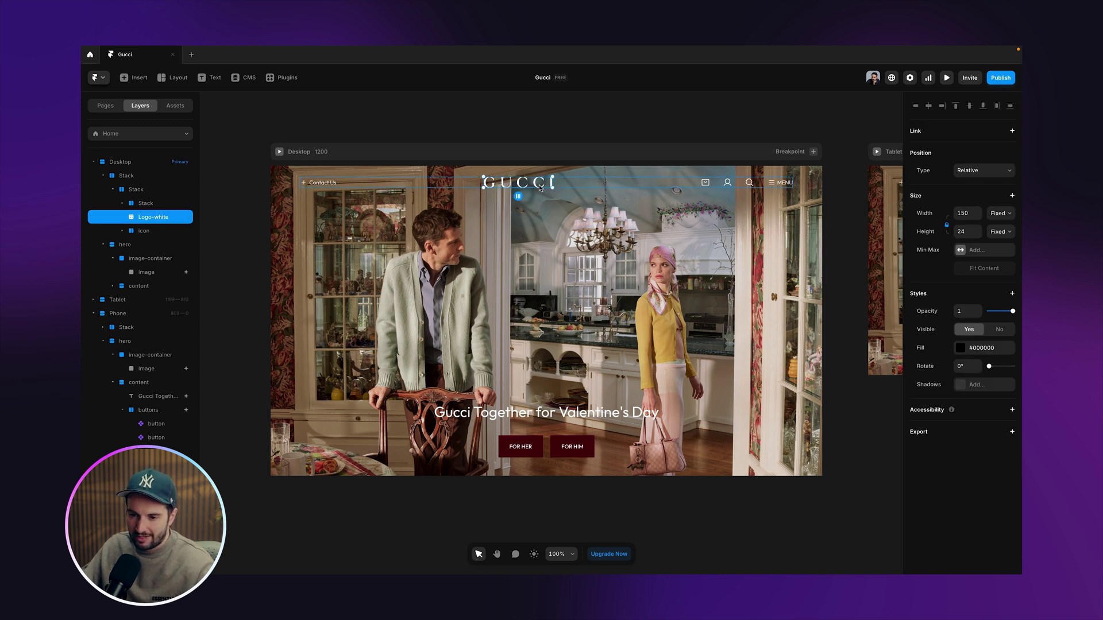
{"action": "left_click", "coordinate": [146, 205]}
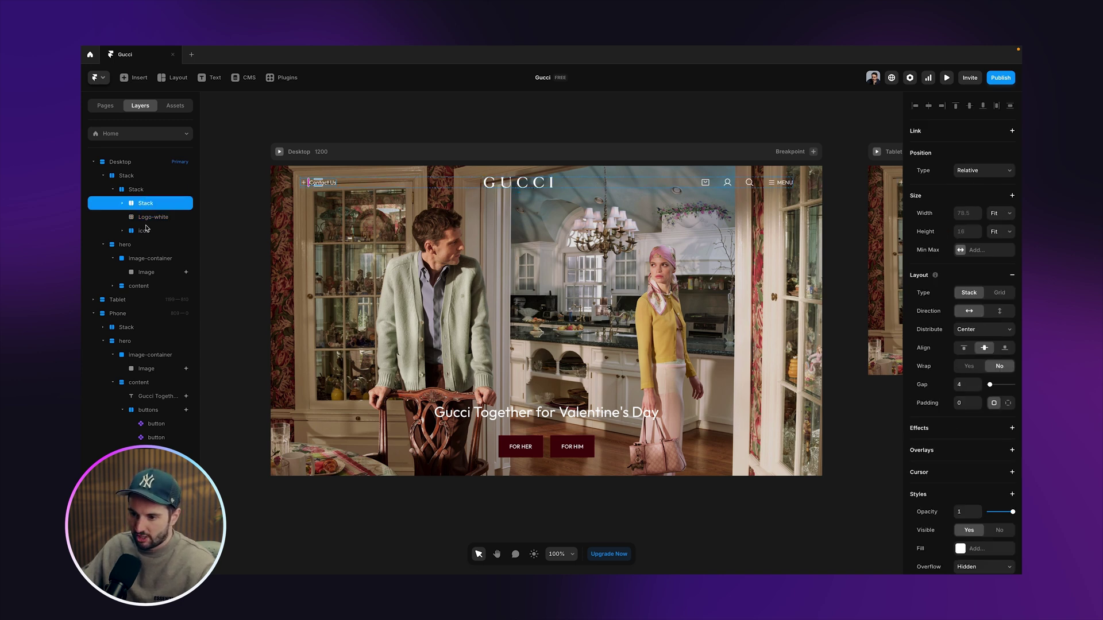
{"action": "left_click", "coordinate": [144, 228], "text": "super"}
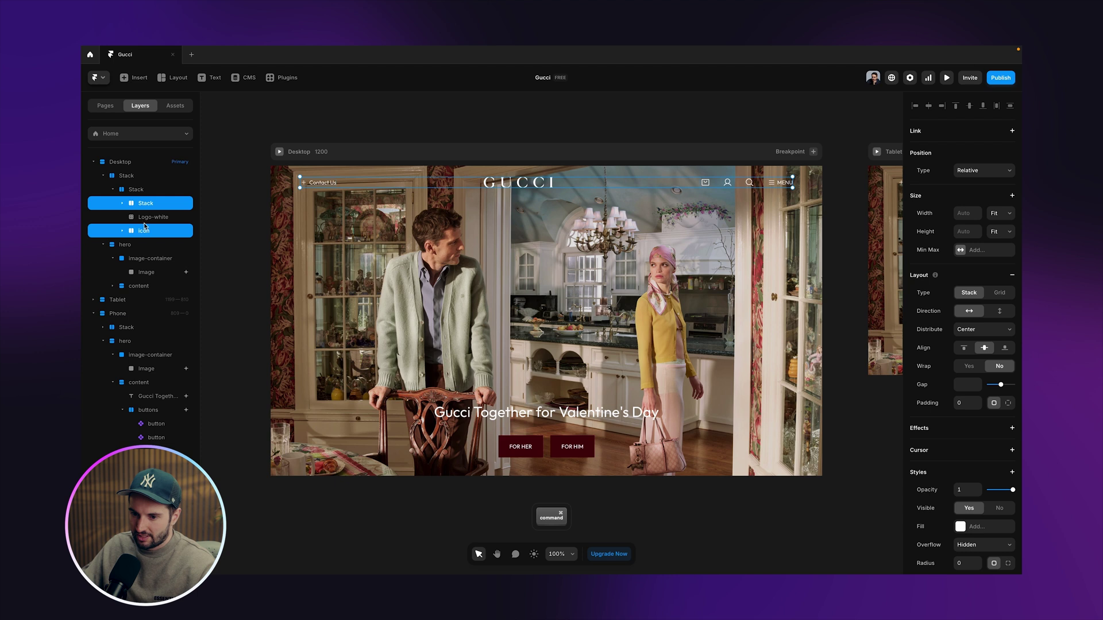
{"action": "left_click", "coordinate": [1005, 216]}
{"action": "left_click", "coordinate": [1002, 204]}
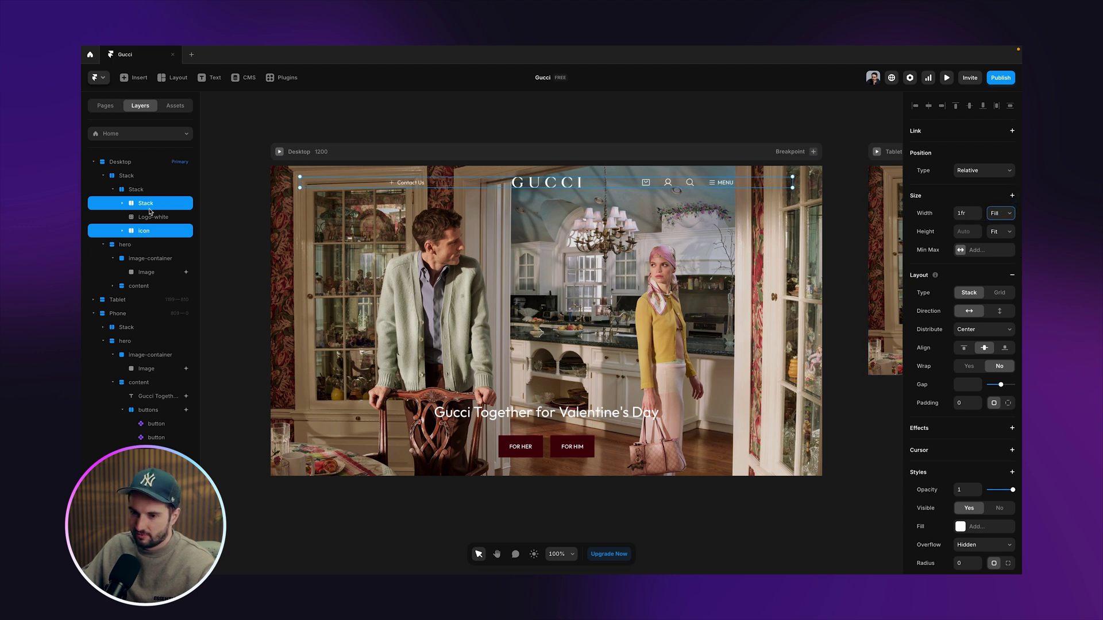
Step: Set the inner header stack's distribution to Center
{"action": "left_click", "coordinate": [136, 190]}
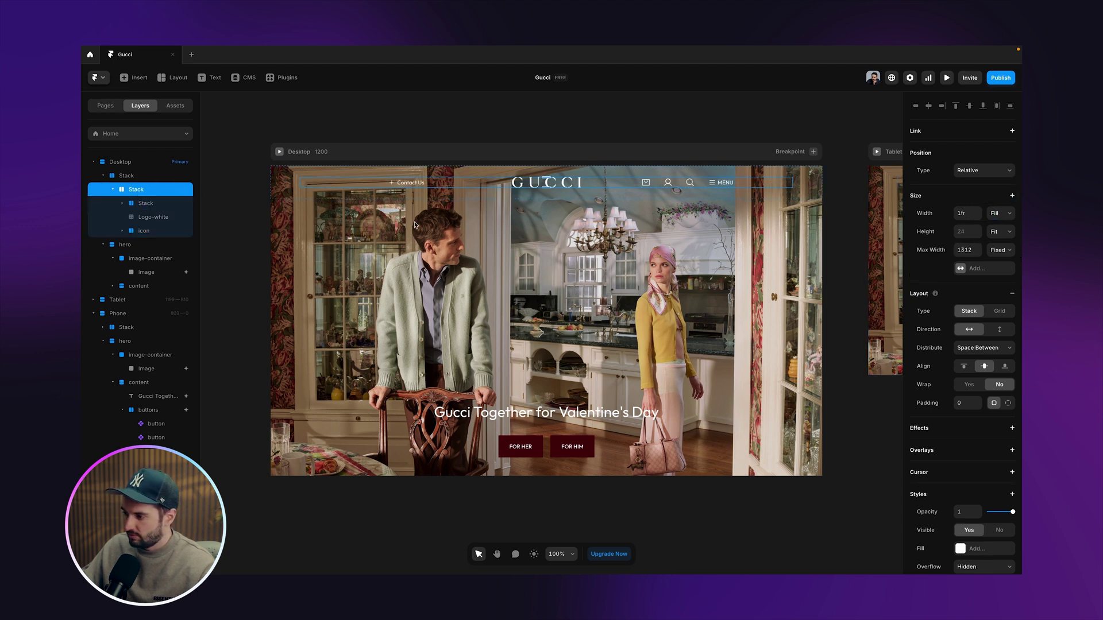
{"action": "left_click", "coordinate": [988, 347]}
{"action": "left_click", "coordinate": [979, 328]}
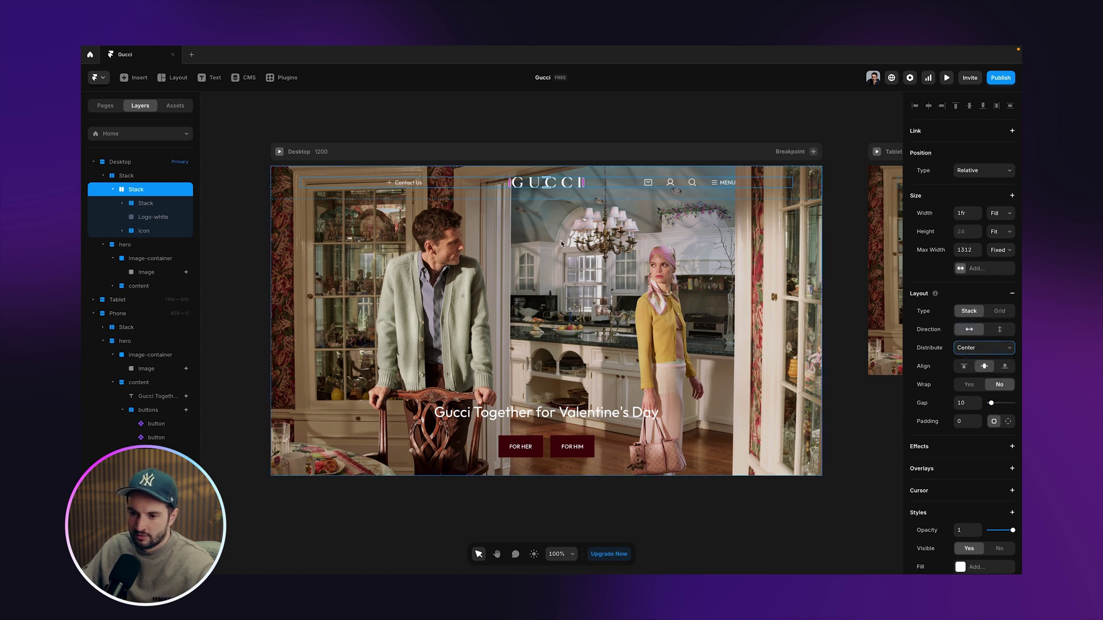
Step: Distribute the Contact Us stack's content to Start and the icon stack's content to End
{"action": "left_click", "coordinate": [152, 205]}
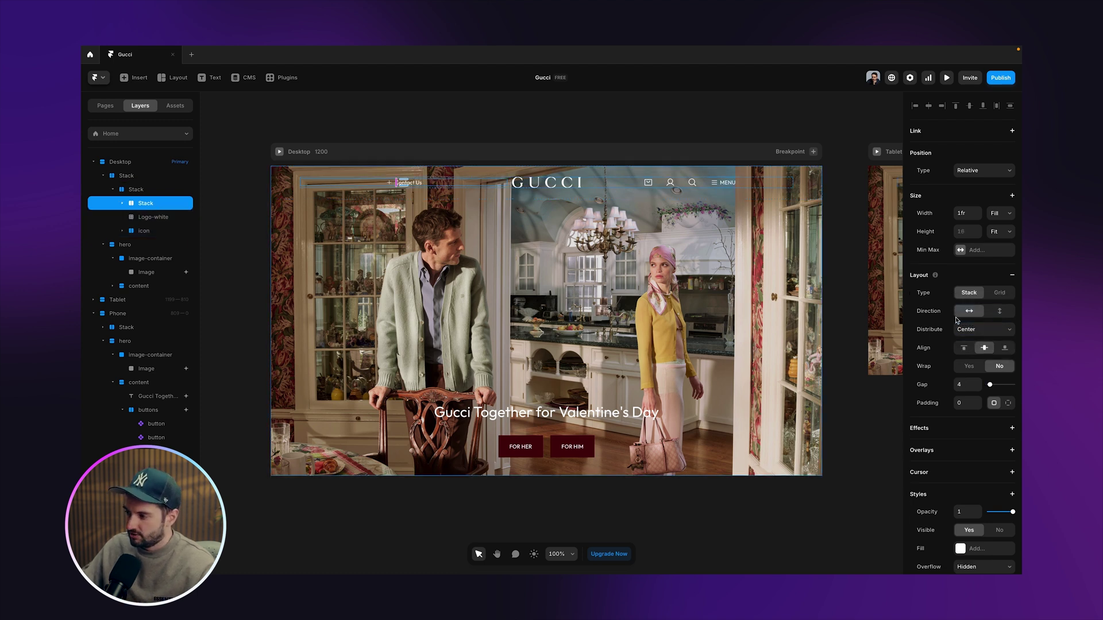
{"action": "left_click", "coordinate": [983, 329]}
{"action": "left_click", "coordinate": [970, 318]}
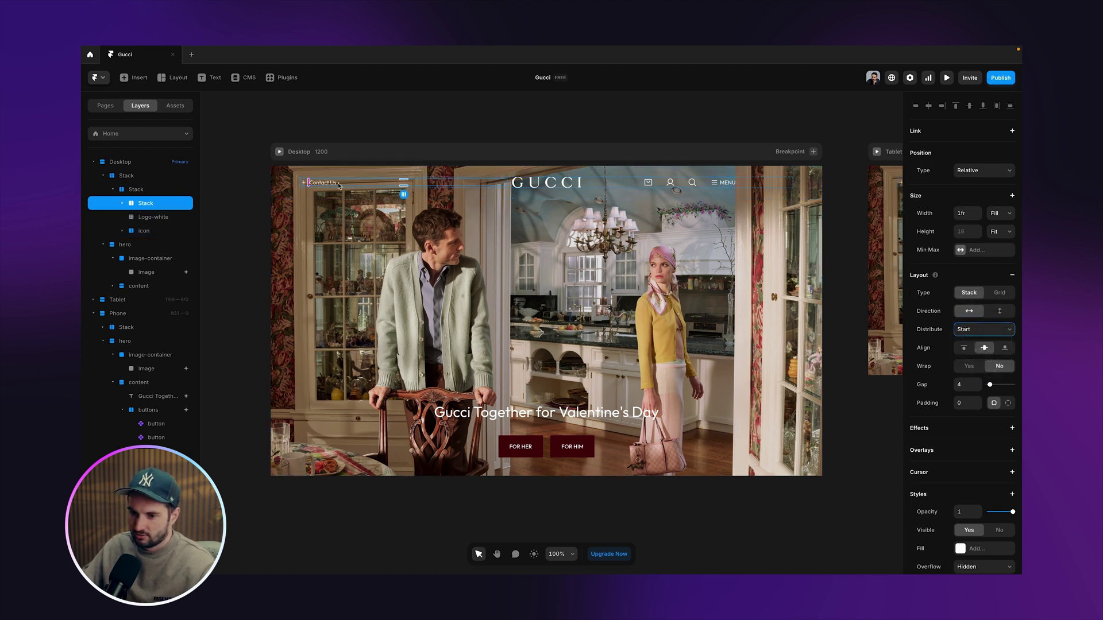
{"action": "left_click", "coordinate": [144, 230]}
{"action": "left_click", "coordinate": [985, 330]}
{"action": "left_click", "coordinate": [986, 341]}
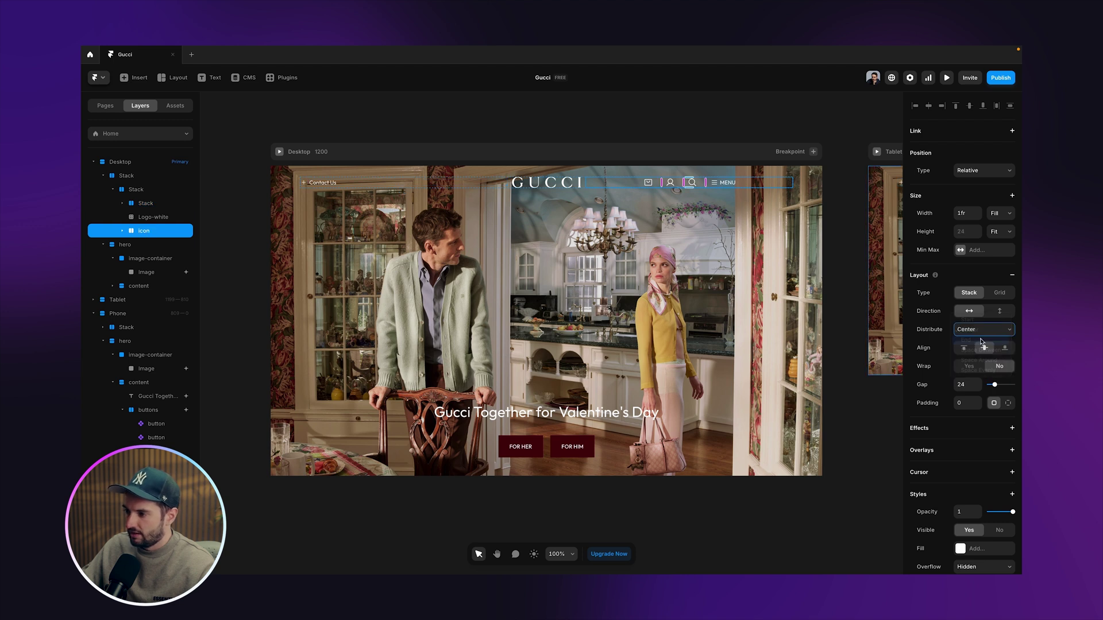
{"action": "left_click", "coordinate": [373, 189]}
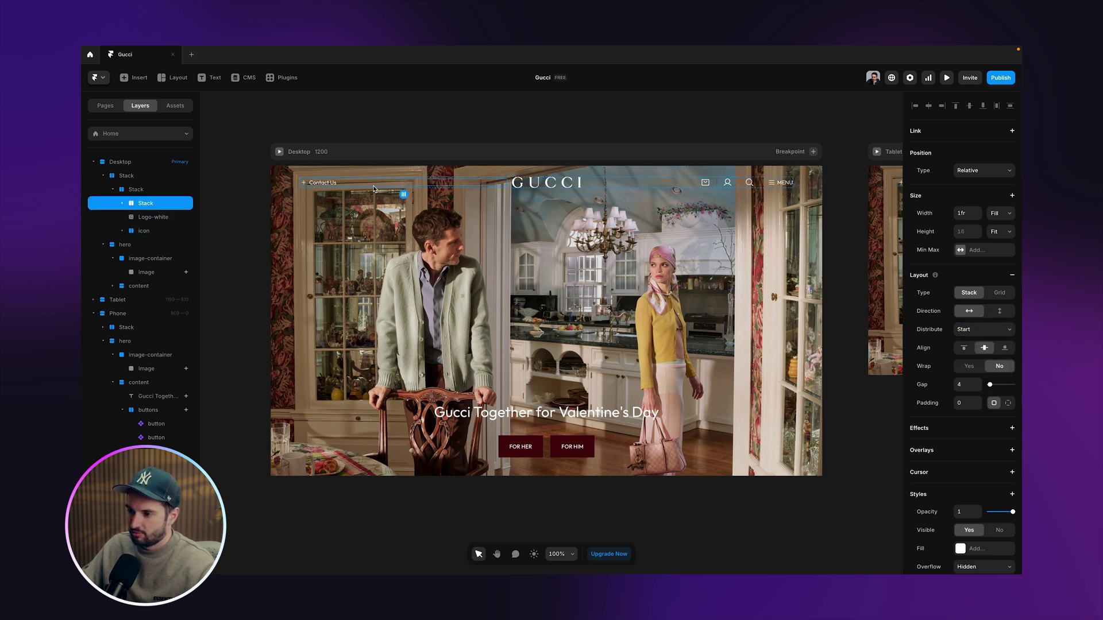
{"action": "left_click", "coordinate": [689, 185]}
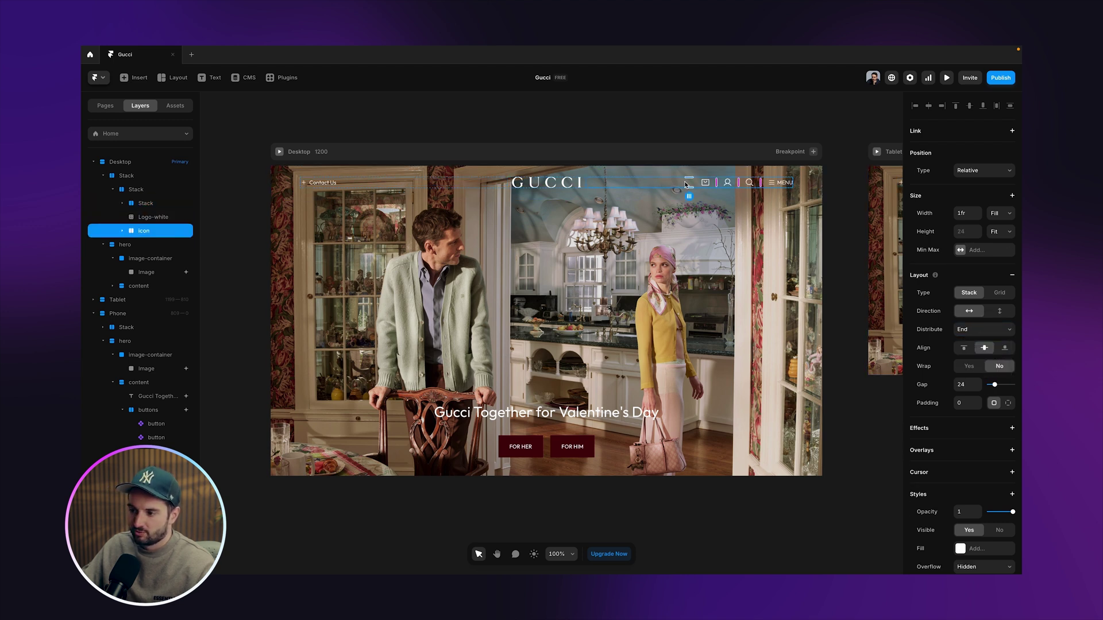
Step: Try moving the Gucci logo out of the header's center, and undo the move
{"action": "left_click", "coordinate": [554, 187]}
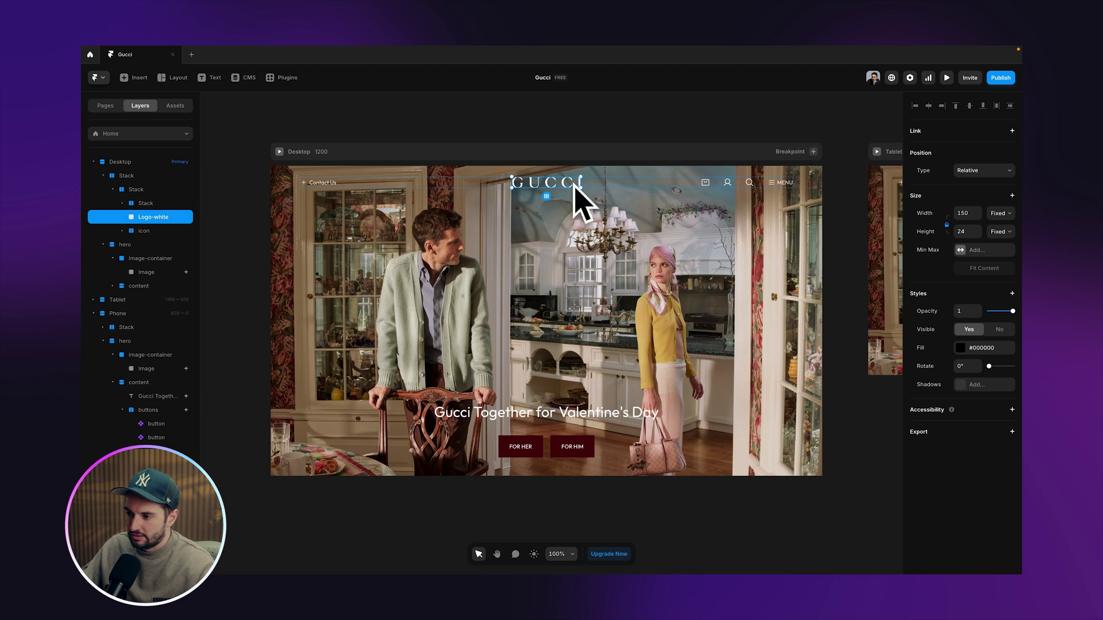
{"action": "left_click_drag", "start_coordinate": [582, 189], "coordinate": [689, 227]}
{"action": "key", "text": "super+z"}
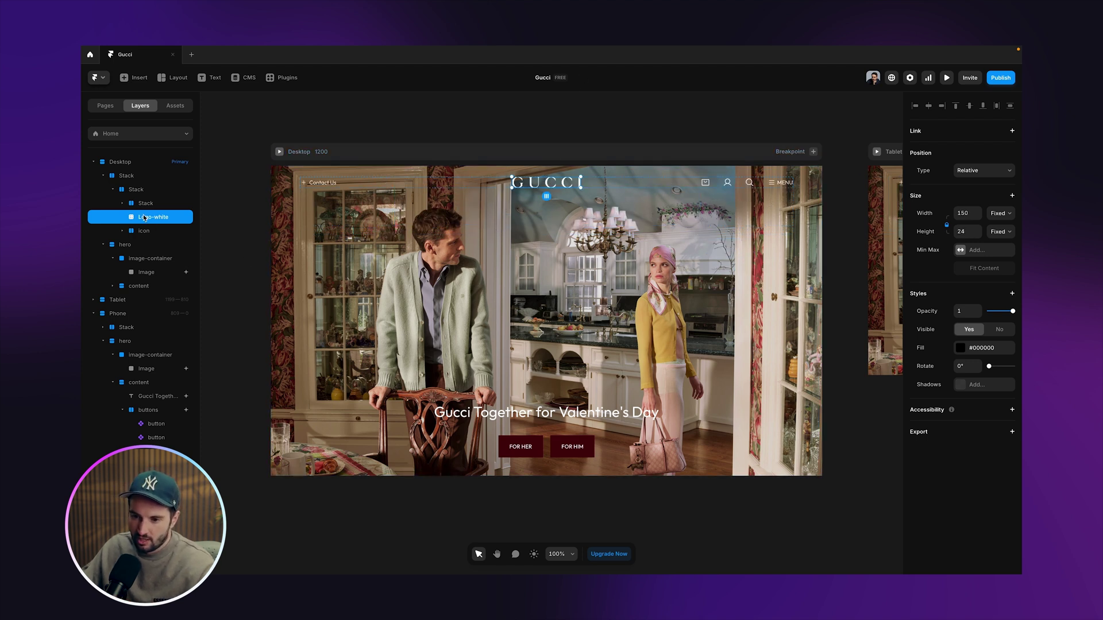
Step: Rename the outer header stack in the Desktop breakpoint as navigation
{"action": "double_click", "coordinate": [136, 191]}
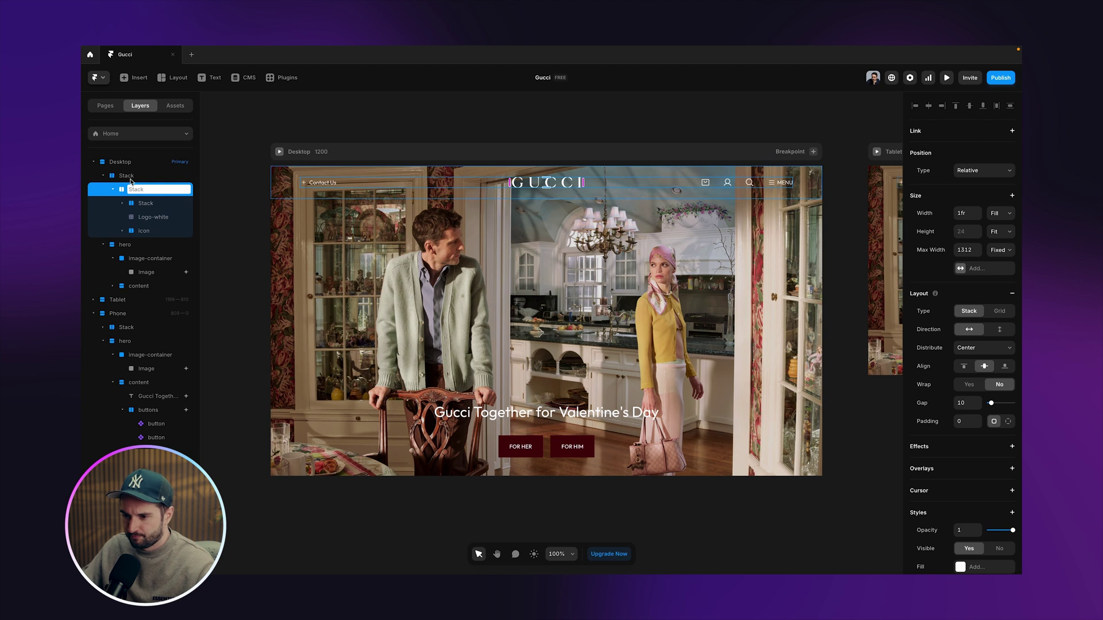
{"action": "left_click", "coordinate": [133, 179]}
{"action": "left_click", "coordinate": [134, 176]}
{"action": "double_click", "coordinate": [133, 177]}
{"action": "type", "text": "mnav"}
{"action": "key", "text": "super+a"}
{"action": "type", "text": "navigation"}
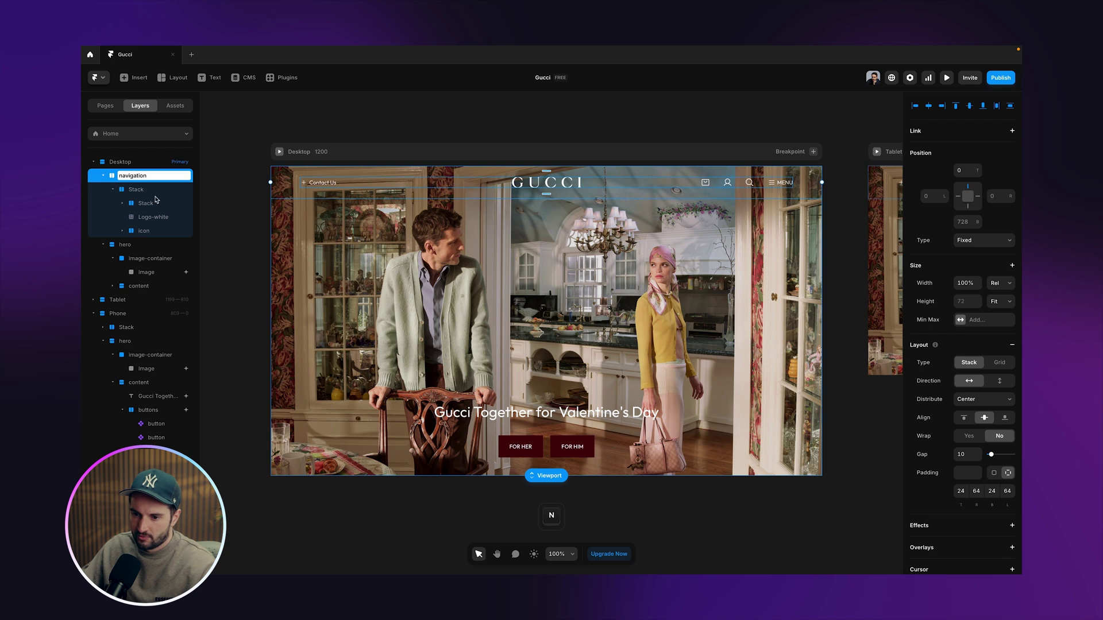
Step: Rename the navigation's inner stack as max-width, the Contact Us stack as contact, and the icon stack as icons
{"action": "double_click", "coordinate": [131, 189]}
{"action": "type", "text": "maxw-"}
{"action": "key", "text": "BackSpace"}
{"action": "key", "text": "BackSpace"}
{"action": "type", "text": "-width"}
{"action": "double_click", "coordinate": [144, 203]}
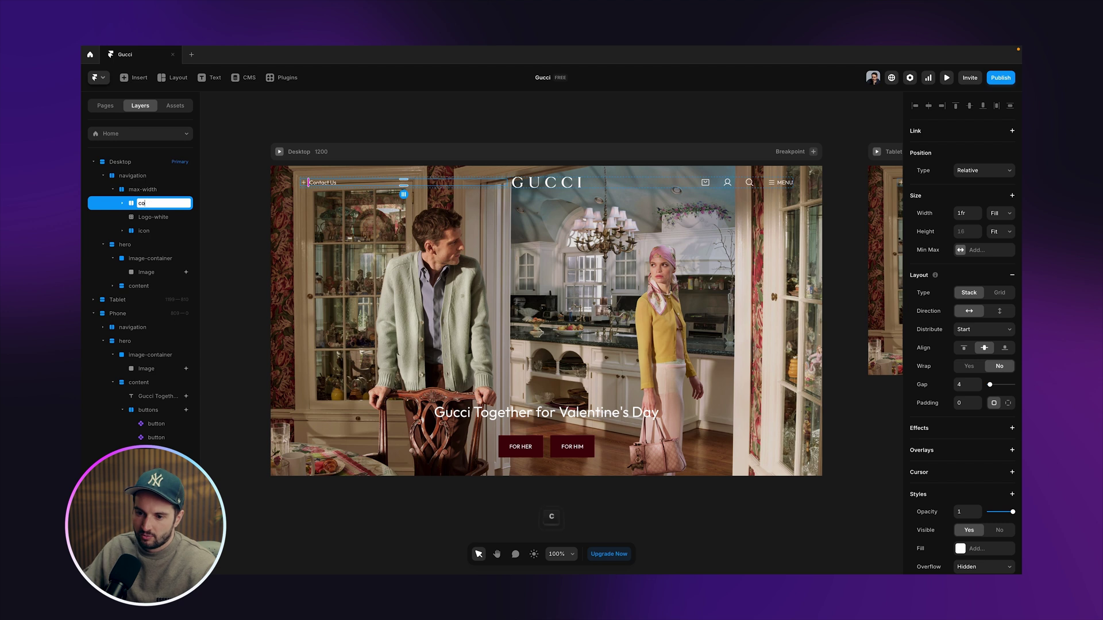
{"action": "double_click", "coordinate": [145, 230]}
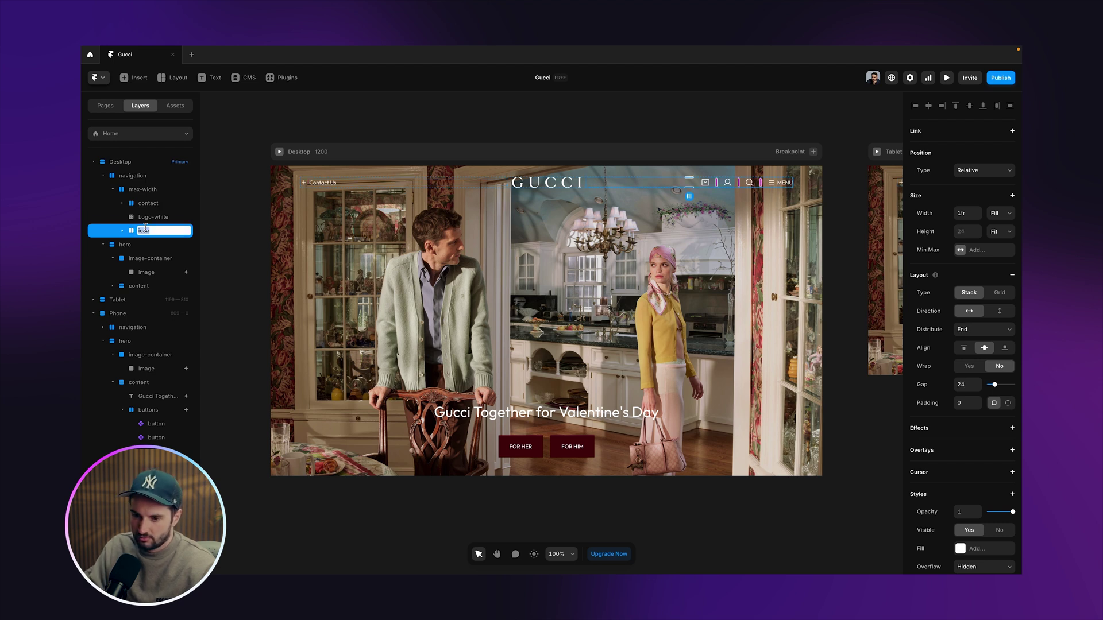
{"action": "type", "text": "icons"}
{"action": "key", "text": "Return"}
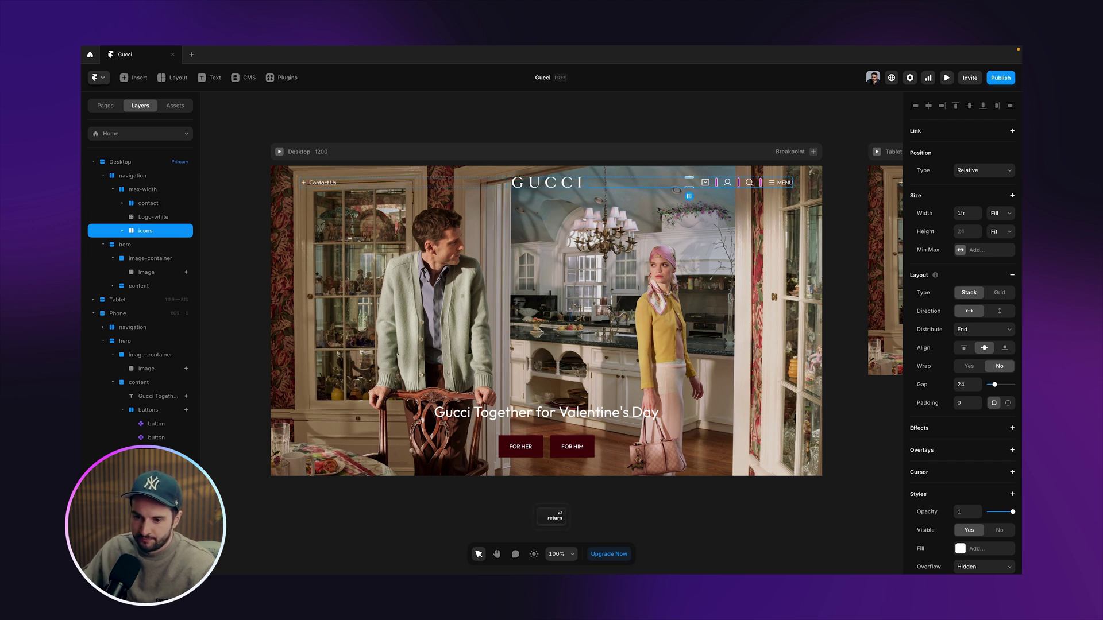
Step: Move Logo-white ahead of contact in max-width, and wrap contact and icons together in a new stack distributed to Center
{"action": "left_click", "coordinate": [148, 218]}
{"action": "left_click_drag", "start_coordinate": [139, 212], "coordinate": [152, 199]}
{"action": "left_click", "coordinate": [155, 217]}
{"action": "left_click", "coordinate": [156, 232], "text": "shift"}
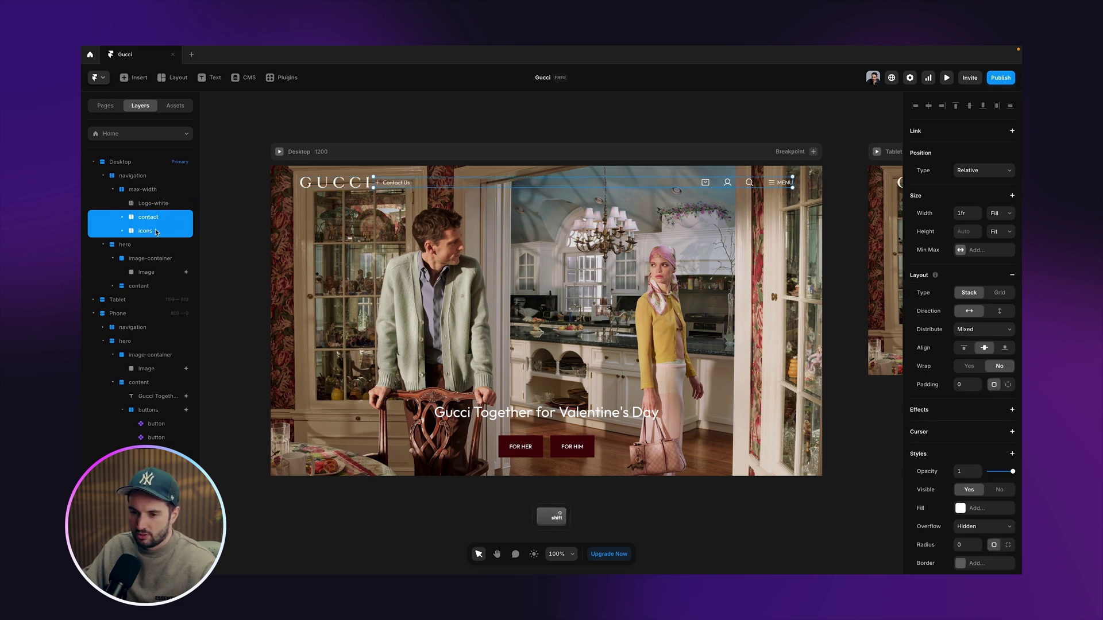
{"action": "key", "text": "super+alt+Return"}
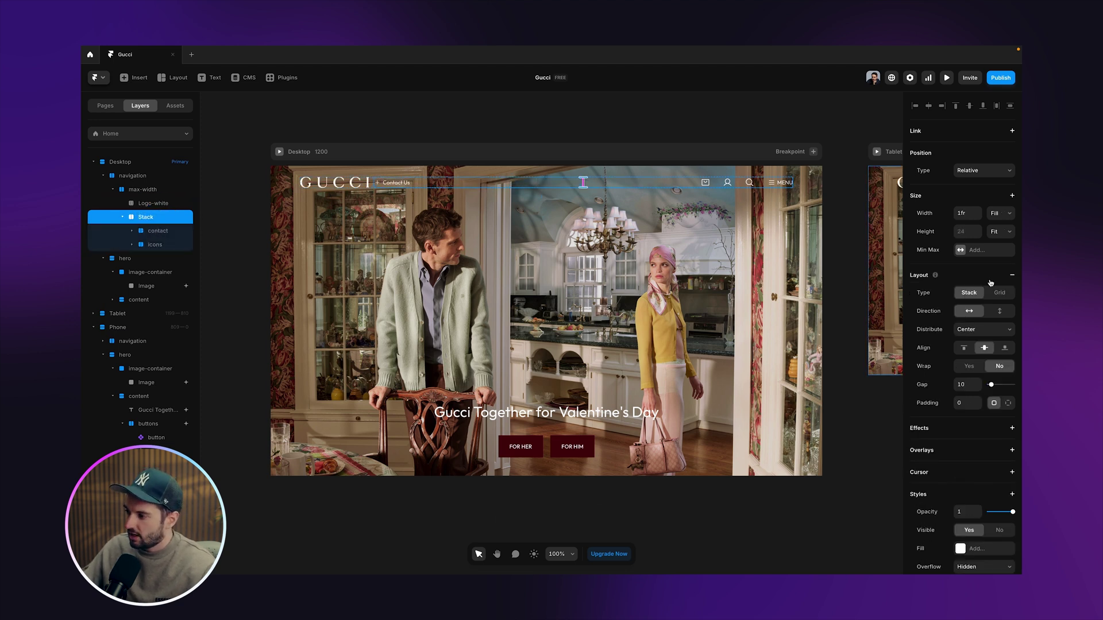
{"action": "left_click", "coordinate": [992, 334]}
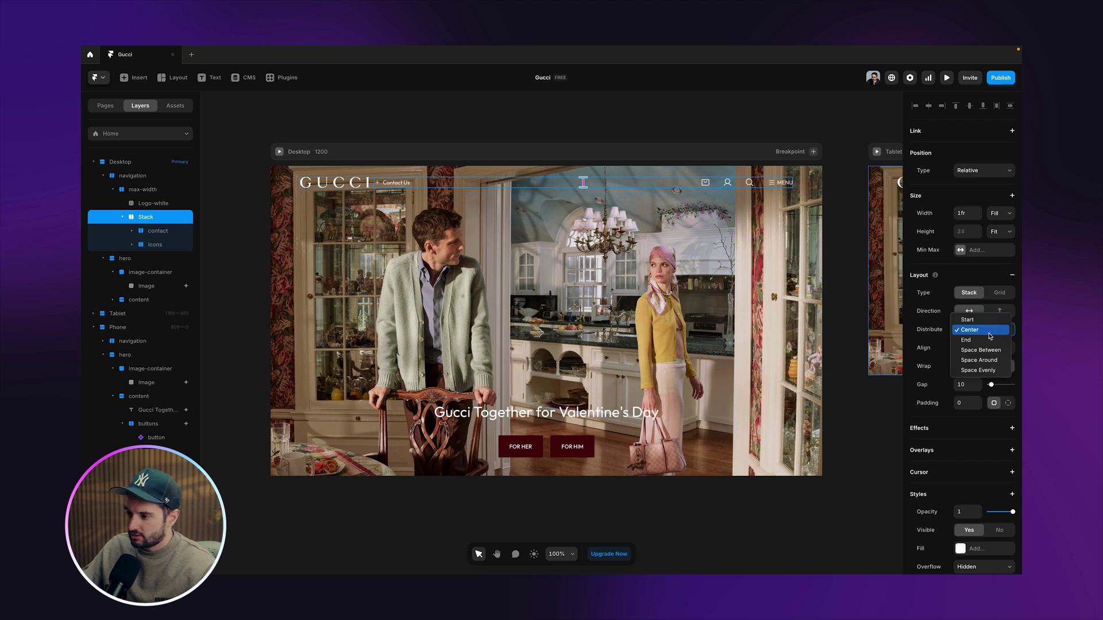
{"action": "left_click", "coordinate": [988, 333]}
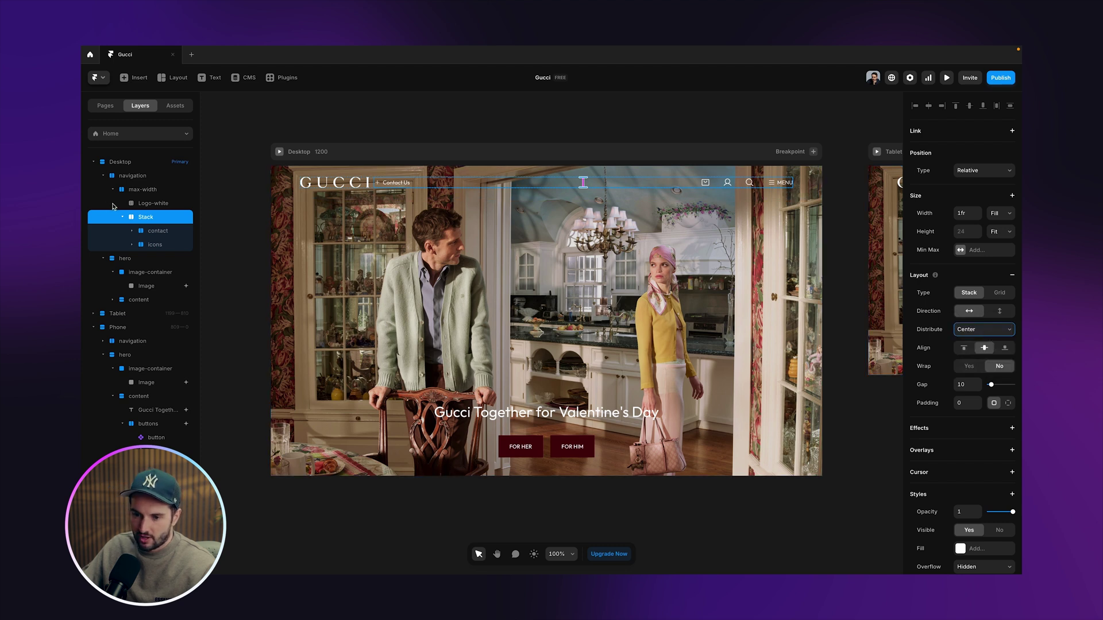
Step: Rename the new stack holding contact and icons as items, and collapse it
{"action": "double_click", "coordinate": [148, 217]}
{"action": "type", "text": "items"}
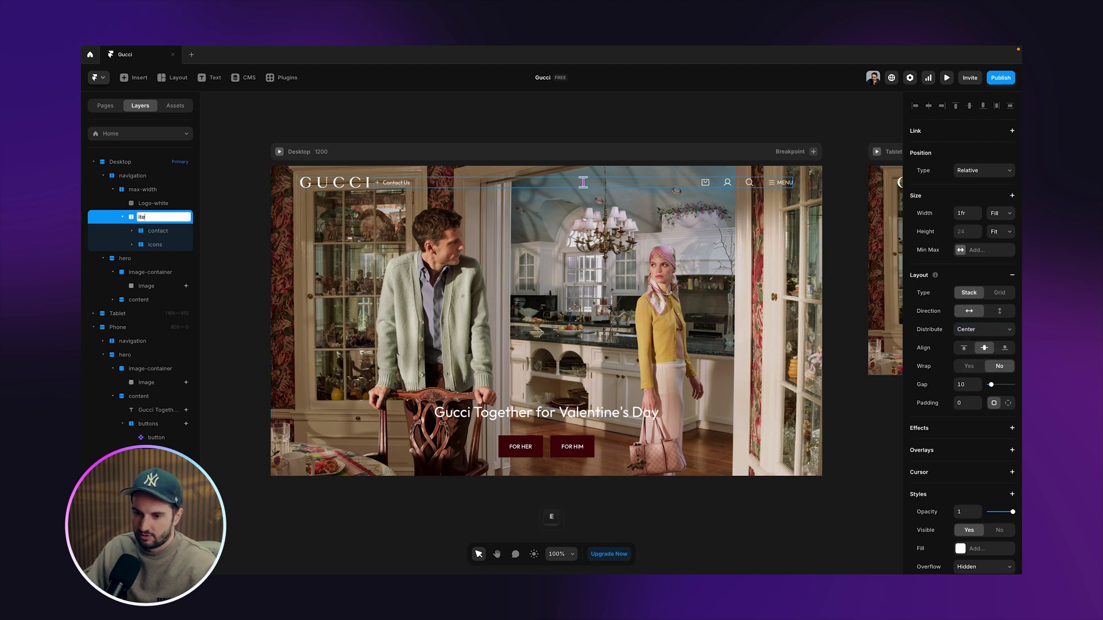
{"action": "key", "text": "Return"}
{"action": "left_click", "coordinate": [123, 217]}
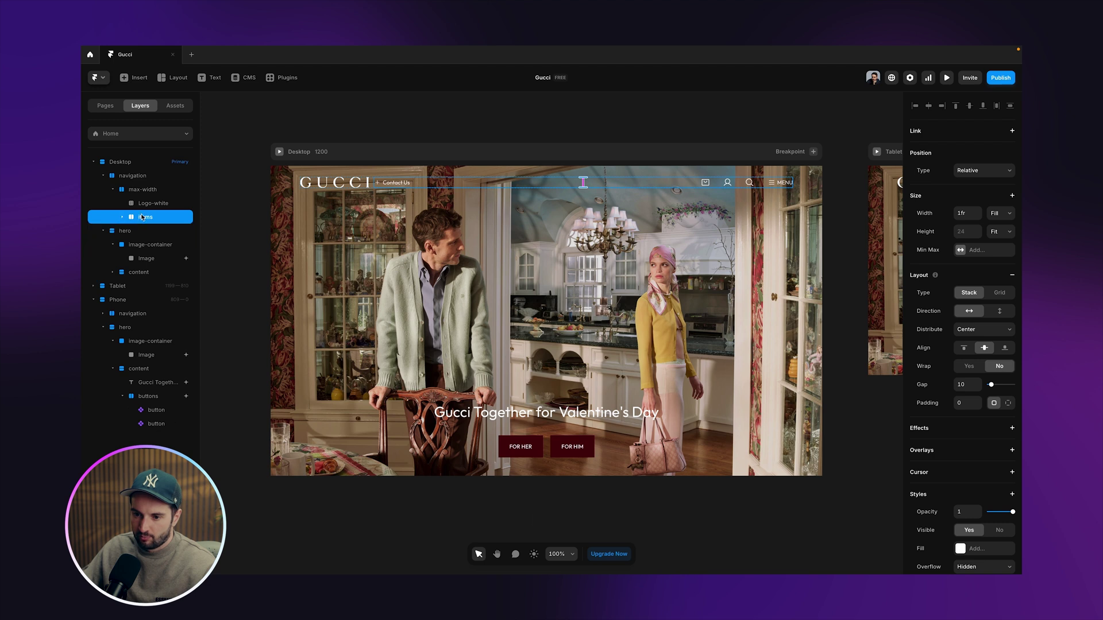
Step: Place items above Logo-white inside max-width and set the max-width stack's direction to vertical
{"action": "left_click_drag", "start_coordinate": [140, 219], "coordinate": [147, 198]}
{"action": "left_click", "coordinate": [154, 190]}
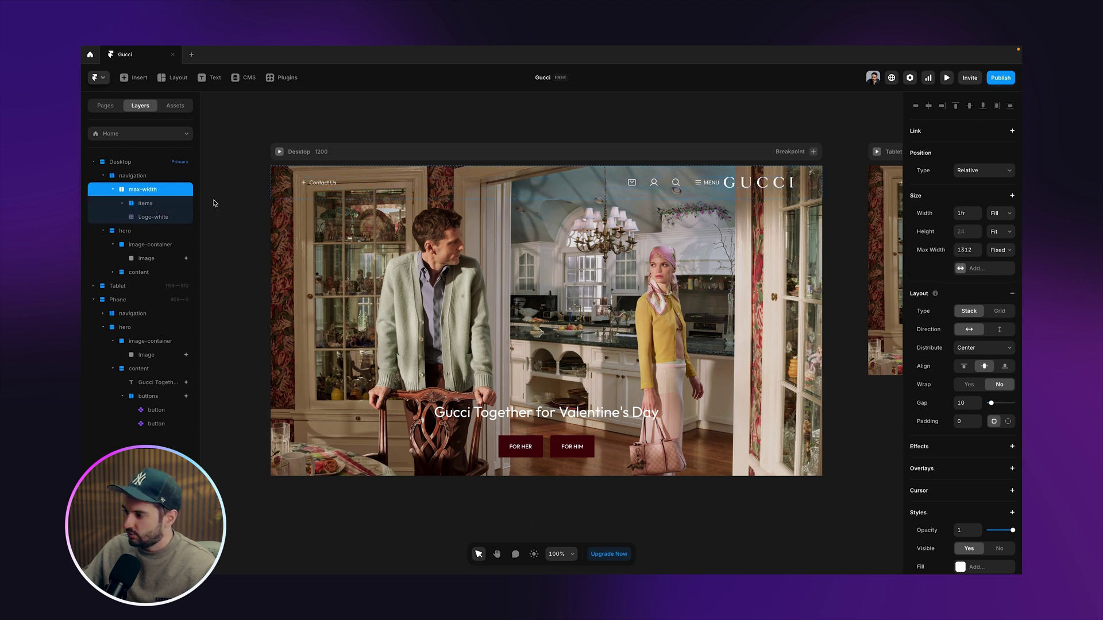
{"action": "left_click", "coordinate": [1000, 331]}
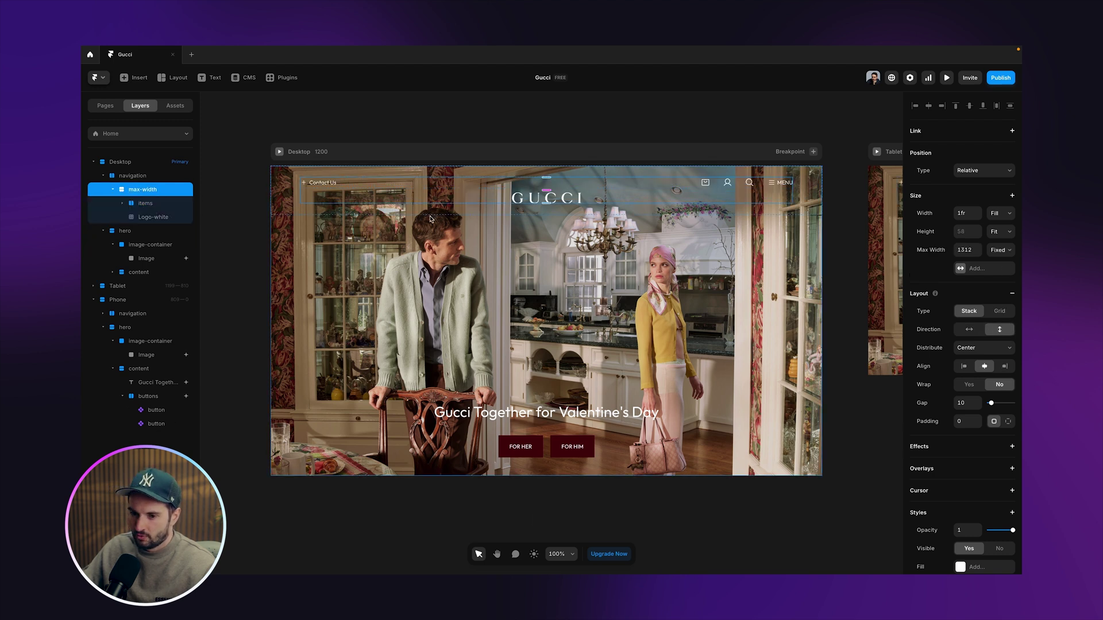
Step: Try setting the Gucci logo's width to Fill, and undo the change
{"action": "left_click", "coordinate": [554, 200]}
{"action": "left_click", "coordinate": [1003, 213]}
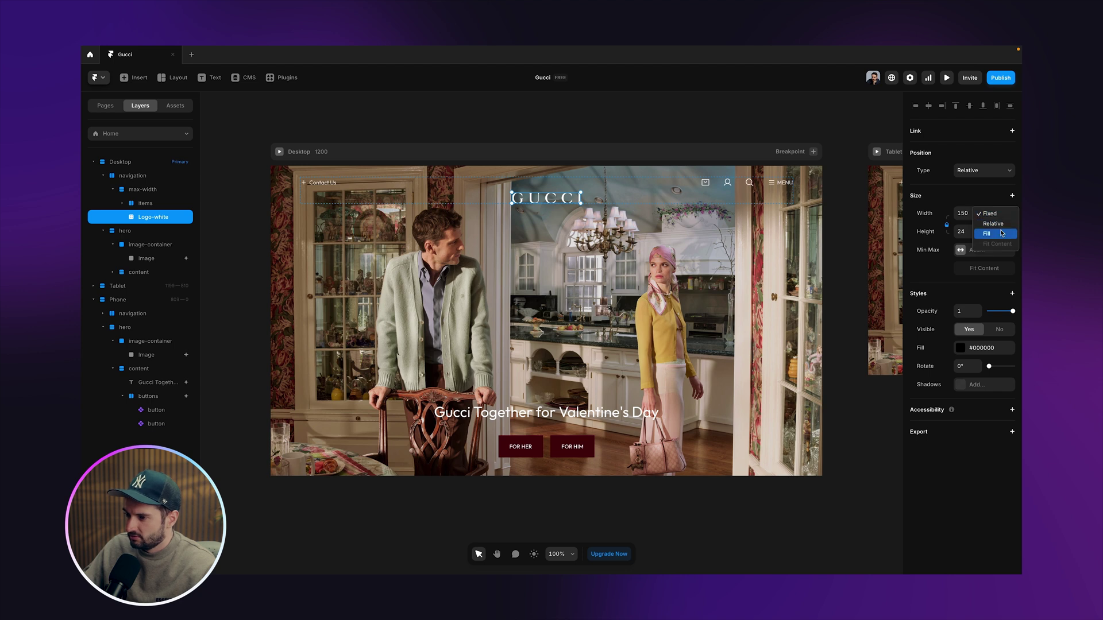
{"action": "left_click", "coordinate": [991, 234]}
{"action": "key", "text": "ctrl+z"}
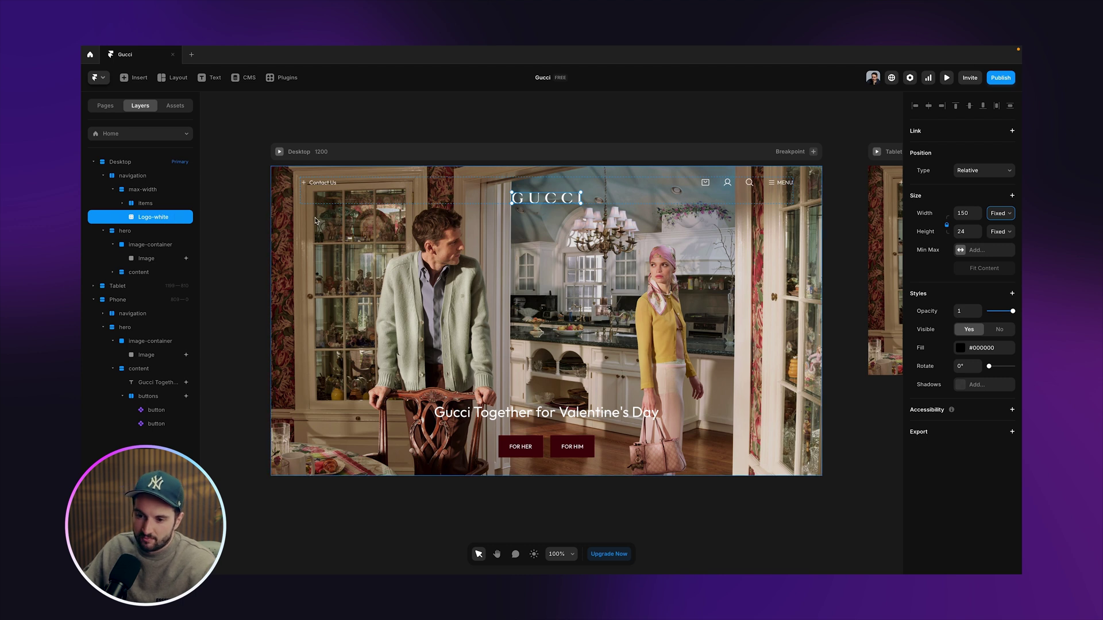
Step: Wrap Logo-white in a frame and lock that frame's aspect ratio
{"action": "right_click", "coordinate": [145, 218]}
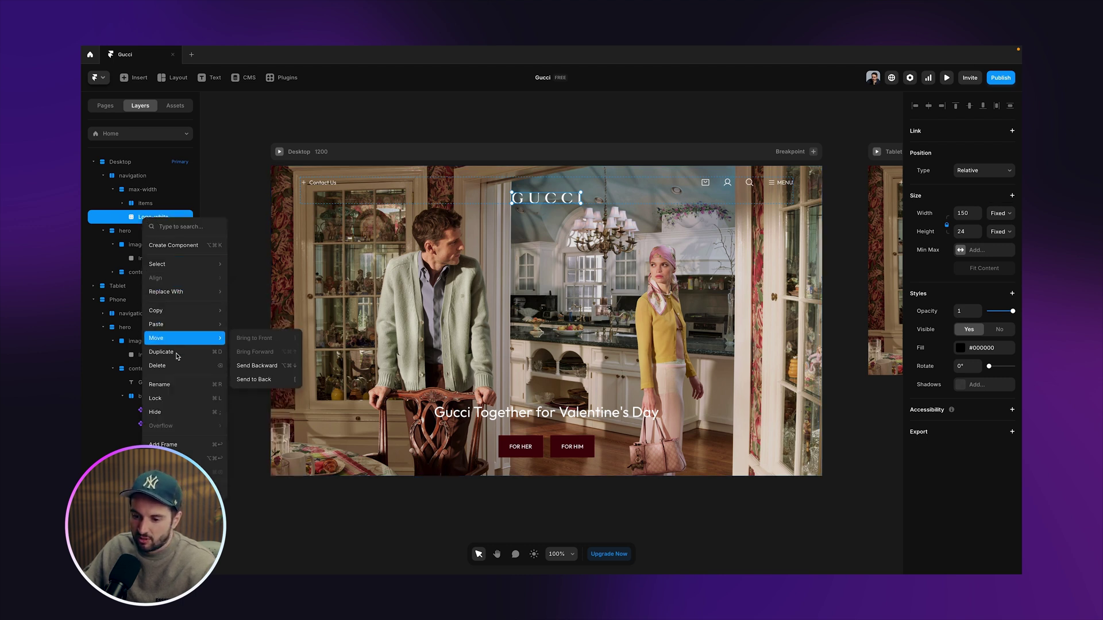
{"action": "left_click", "coordinate": [191, 450]}
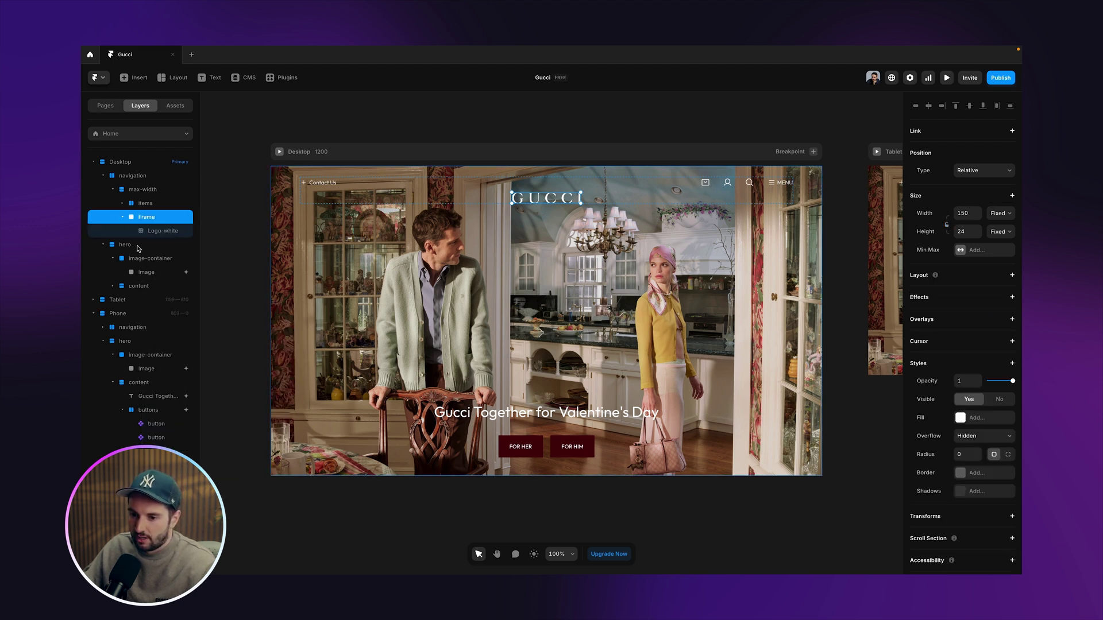
{"action": "left_click", "coordinate": [947, 227]}
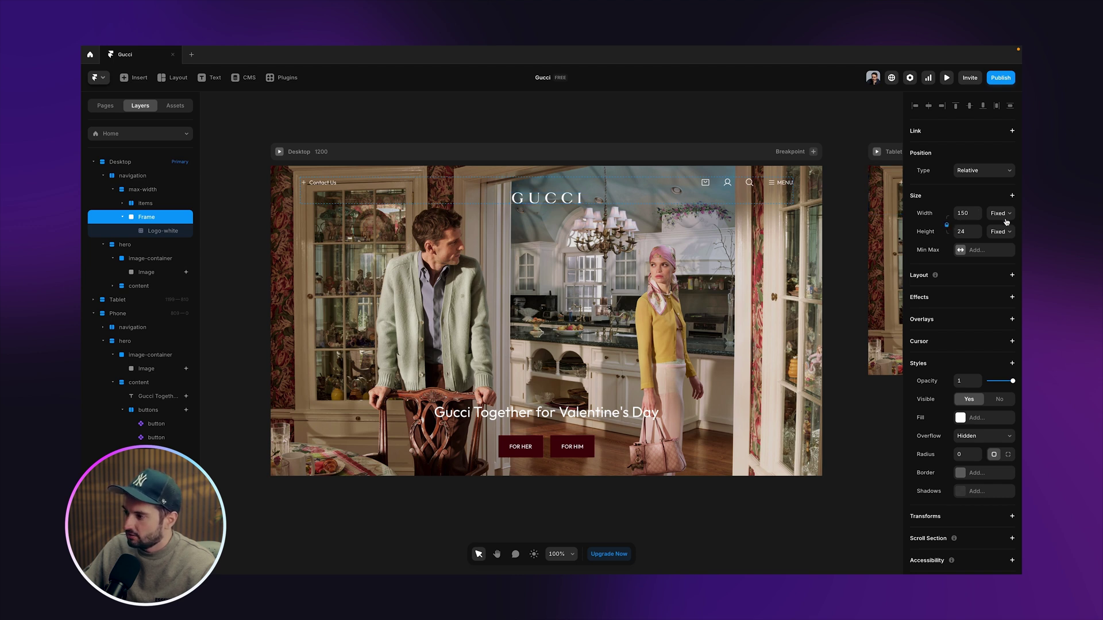
Step: Make Logo-white 100% relative in both width and height inside its frame, unlocking its proportions and centering its position
{"action": "key", "text": "Return"}
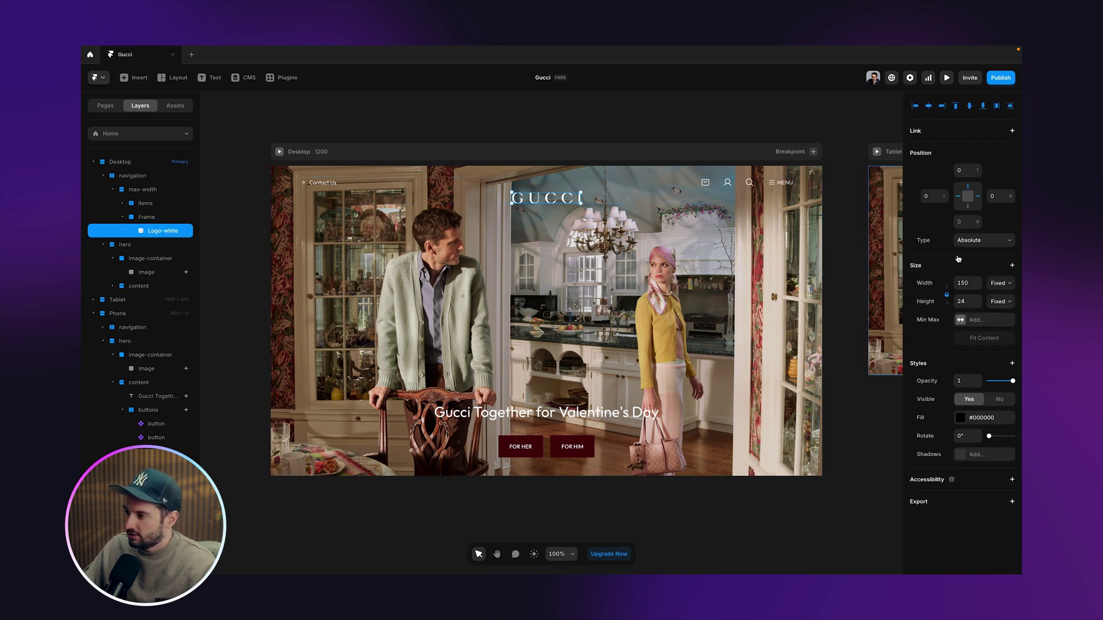
{"action": "left_click", "coordinate": [998, 283]}
{"action": "left_click", "coordinate": [991, 295]}
{"action": "left_click", "coordinate": [947, 294]}
{"action": "left_click", "coordinate": [1000, 301]}
{"action": "left_click", "coordinate": [994, 312]}
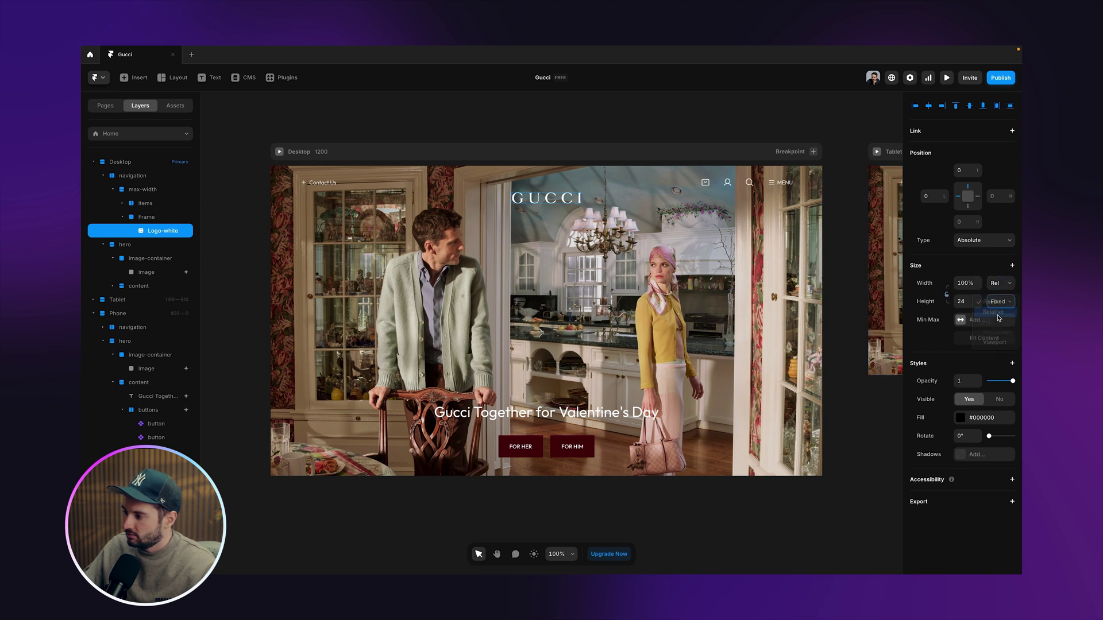
{"action": "left_click", "coordinate": [968, 196]}
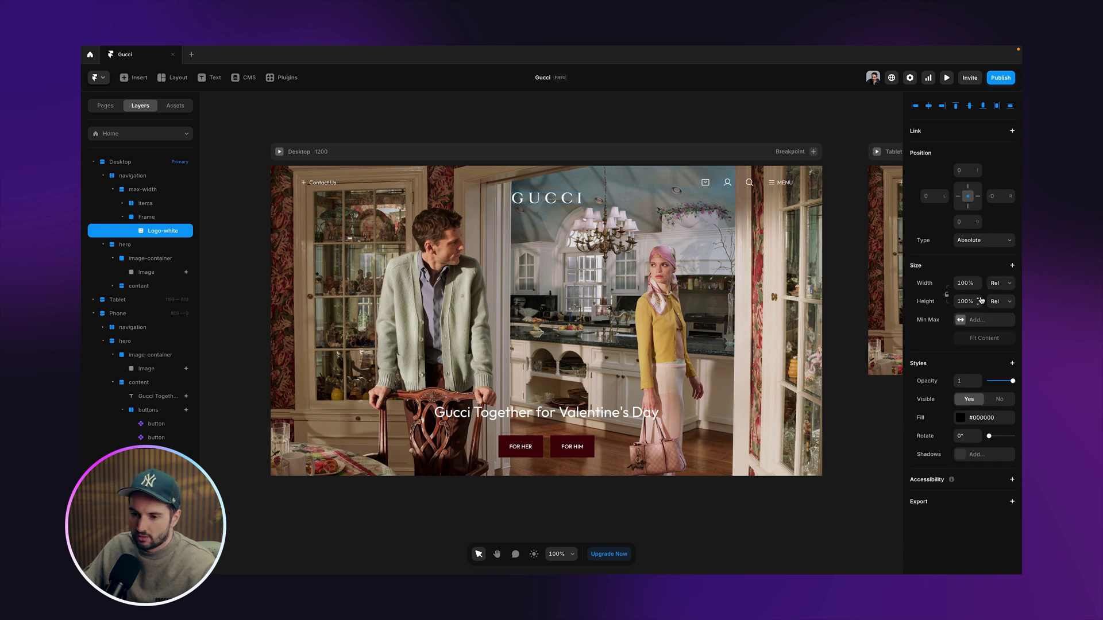
Step: Enlarge the logo frame and set its width to 100% relative so the logo spans the header
{"action": "key", "text": "Escape"}
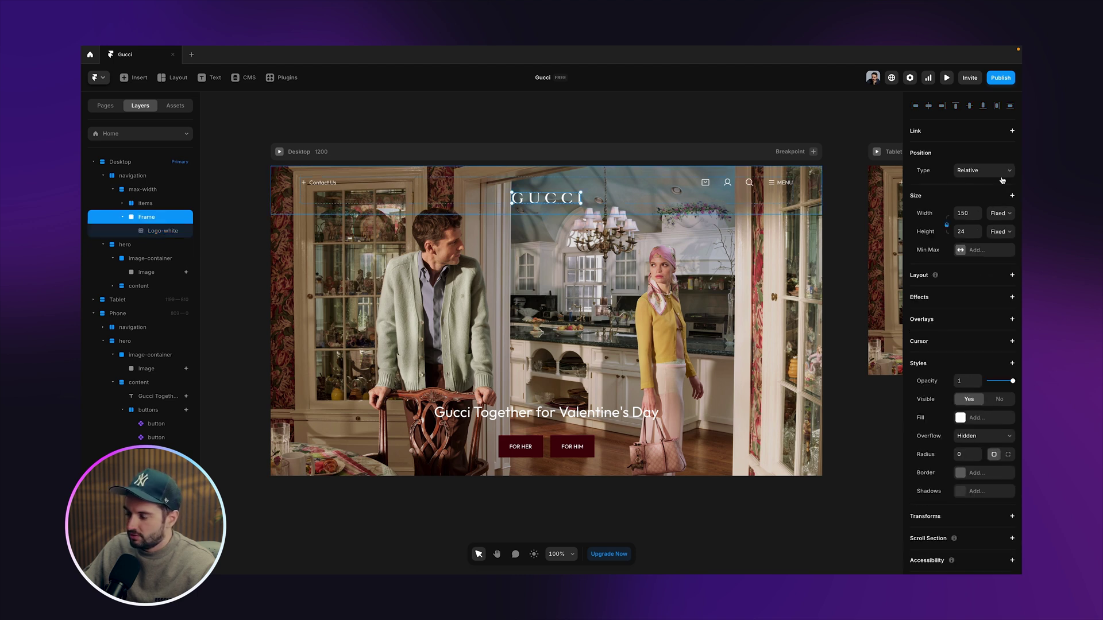
{"action": "left_click_drag", "start_coordinate": [581, 204], "coordinate": [689, 259]}
{"action": "left_click", "coordinate": [1000, 213]}
{"action": "left_click", "coordinate": [998, 227]}
{"action": "left_click", "coordinate": [967, 213]}
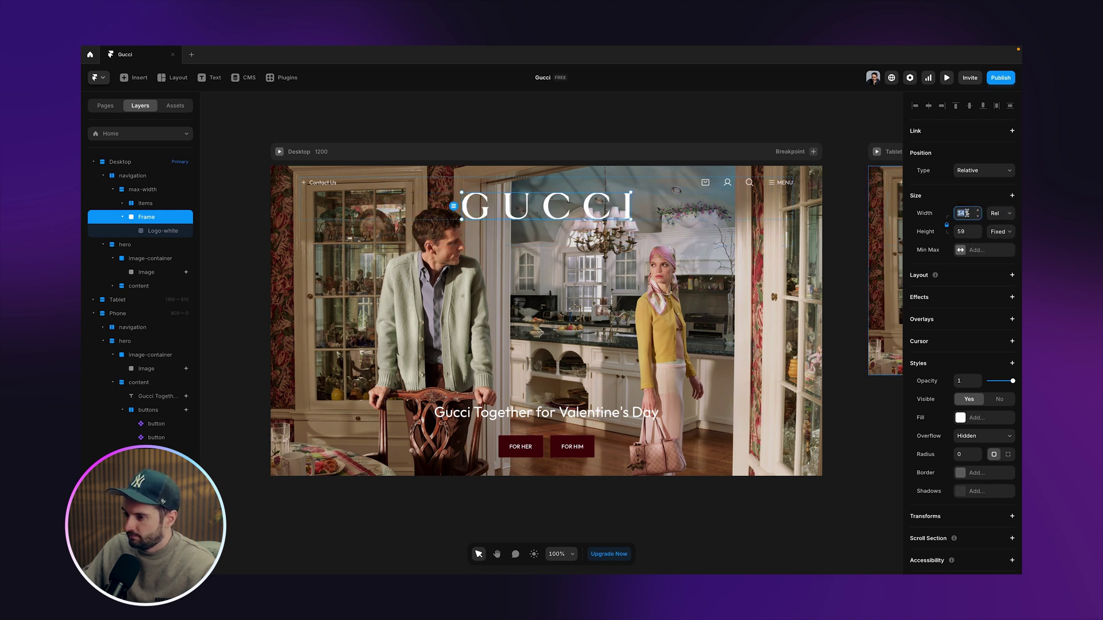
{"action": "key", "text": "Return"}
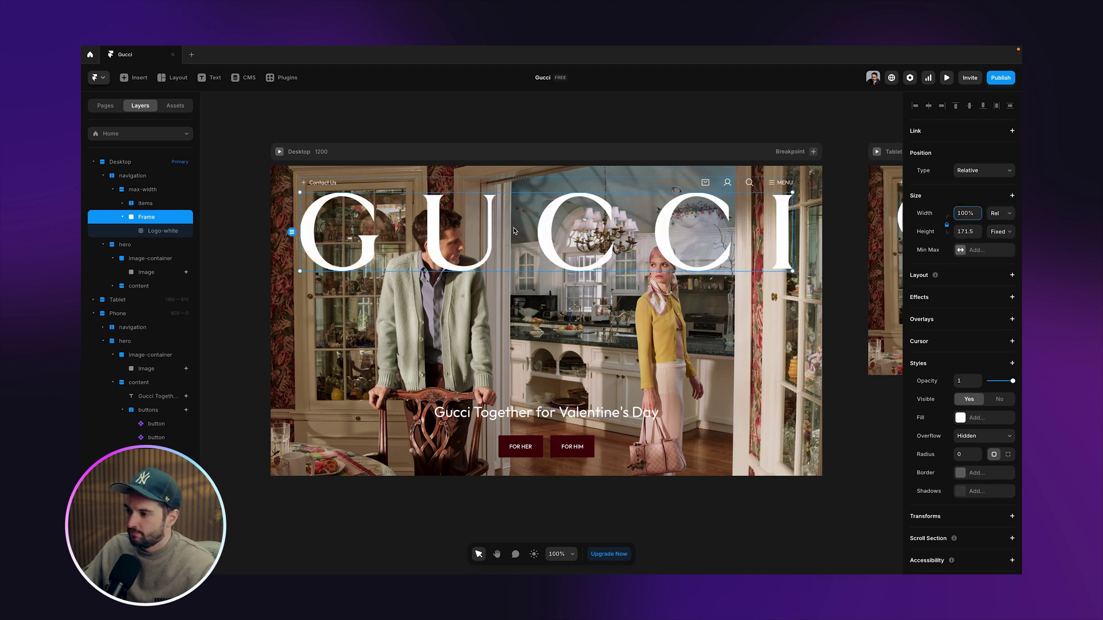
Step: Set the outer navigation stack's gap to 24
{"action": "left_click", "coordinate": [746, 179]}
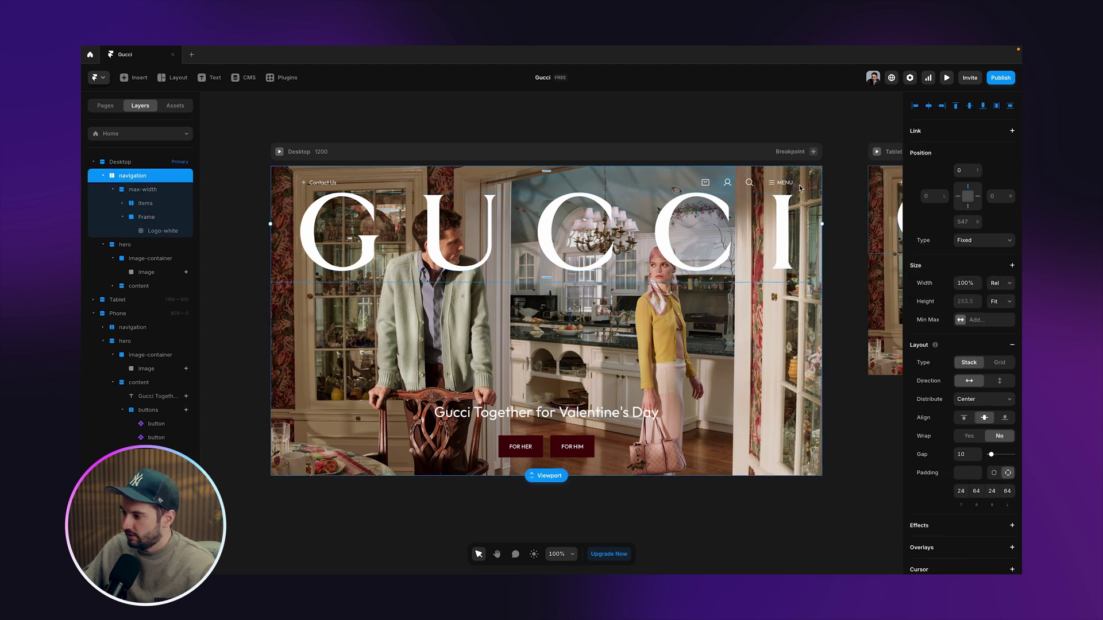
{"action": "left_click", "coordinate": [968, 456]}
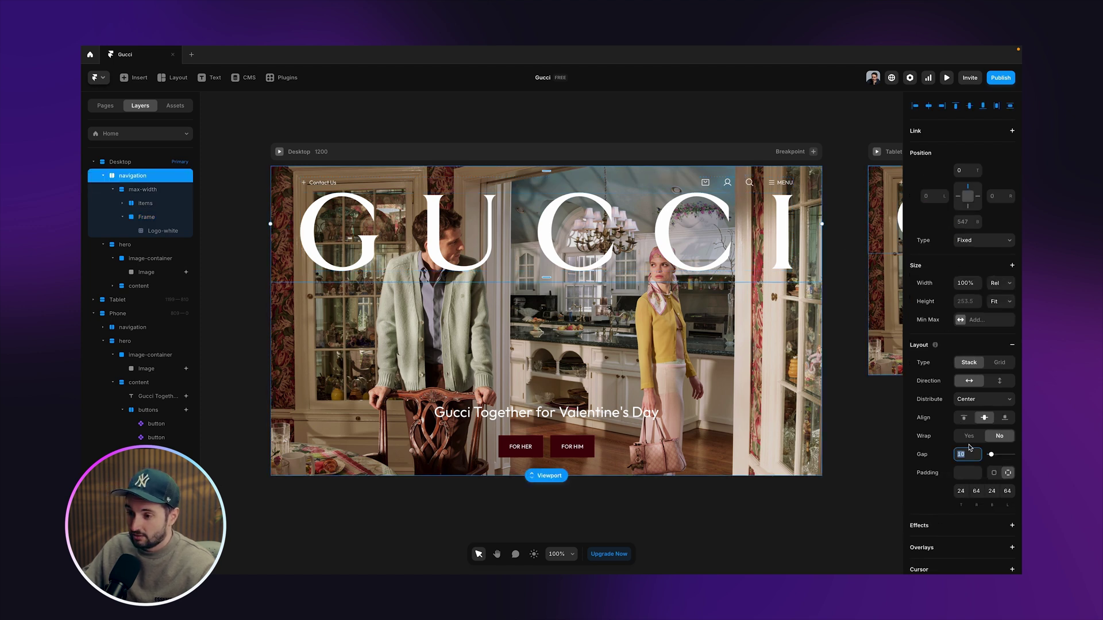
{"action": "type", "text": "24"}
{"action": "key", "text": "Return"}
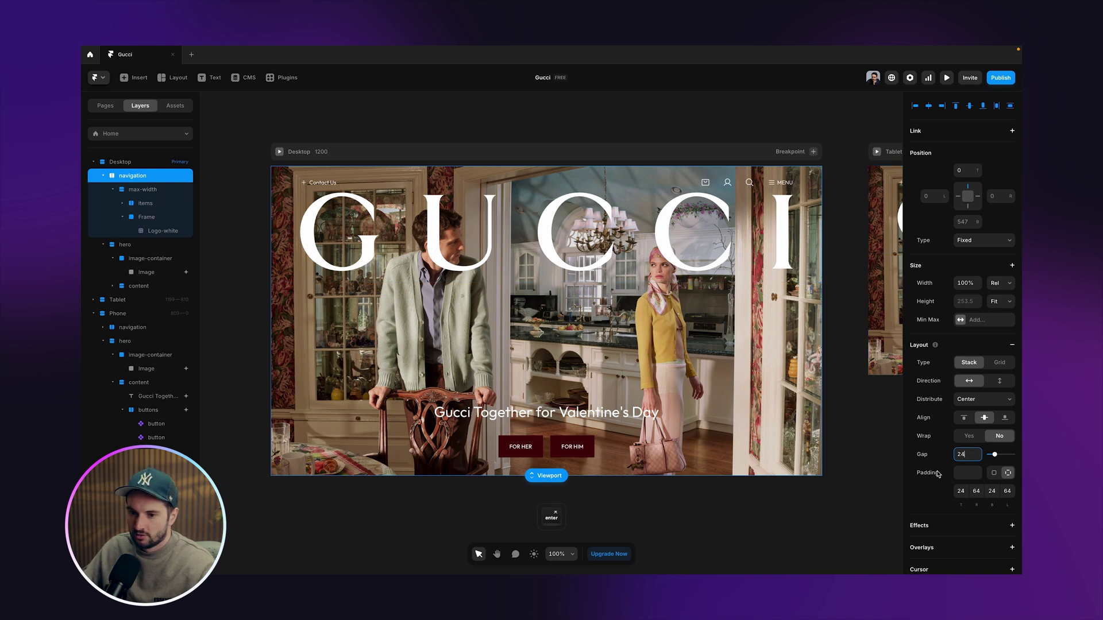
Step: Set the max-width stack's gap to 24 and the navigation stack's gap to 0
{"action": "key", "text": "Return"}
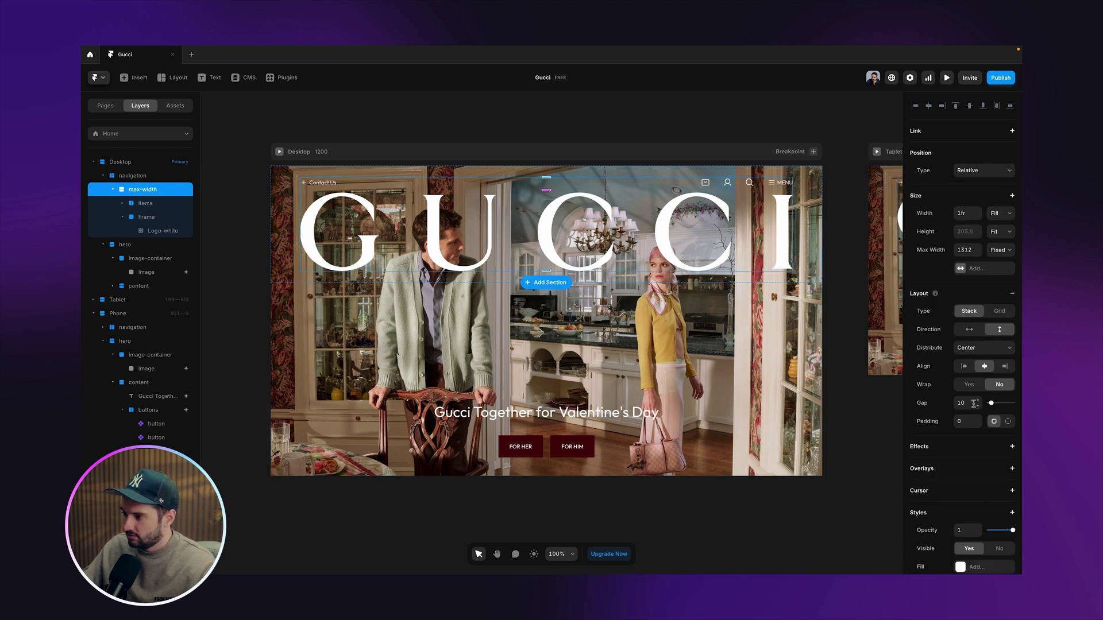
{"action": "key", "text": "shift+Return"}
{"action": "left_click", "coordinate": [965, 454]}
{"action": "type", "text": "0"}
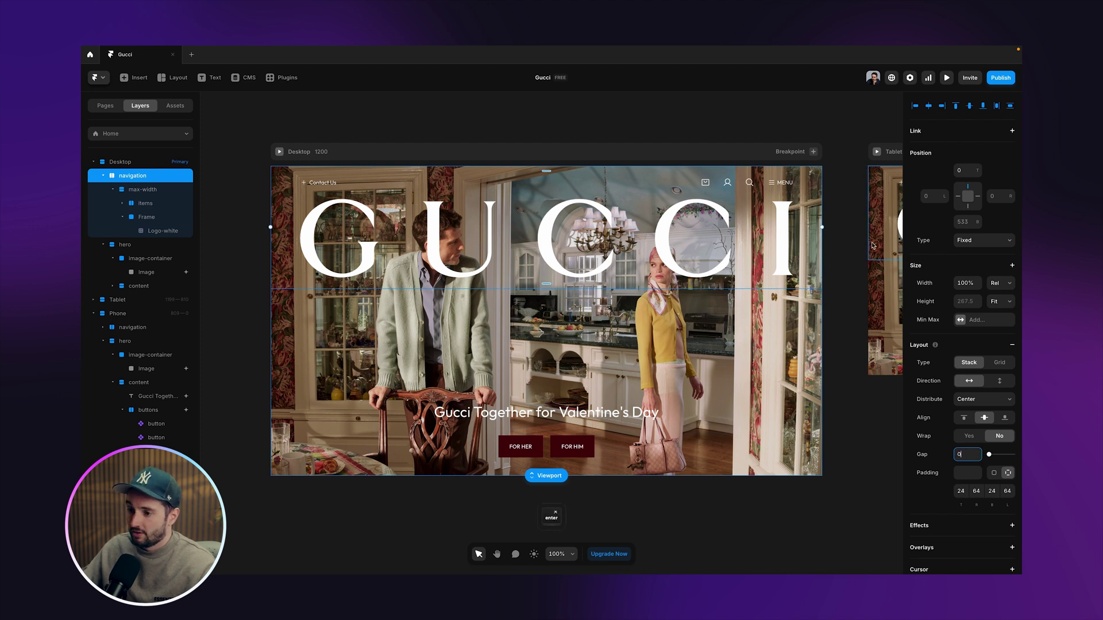
Step: Preview the Desktop page with the viewport height stretched to about 1002 and shrunk to about 476, and exit the preview
{"action": "left_click", "coordinate": [642, 227]}
{"action": "left_click", "coordinate": [279, 151]}
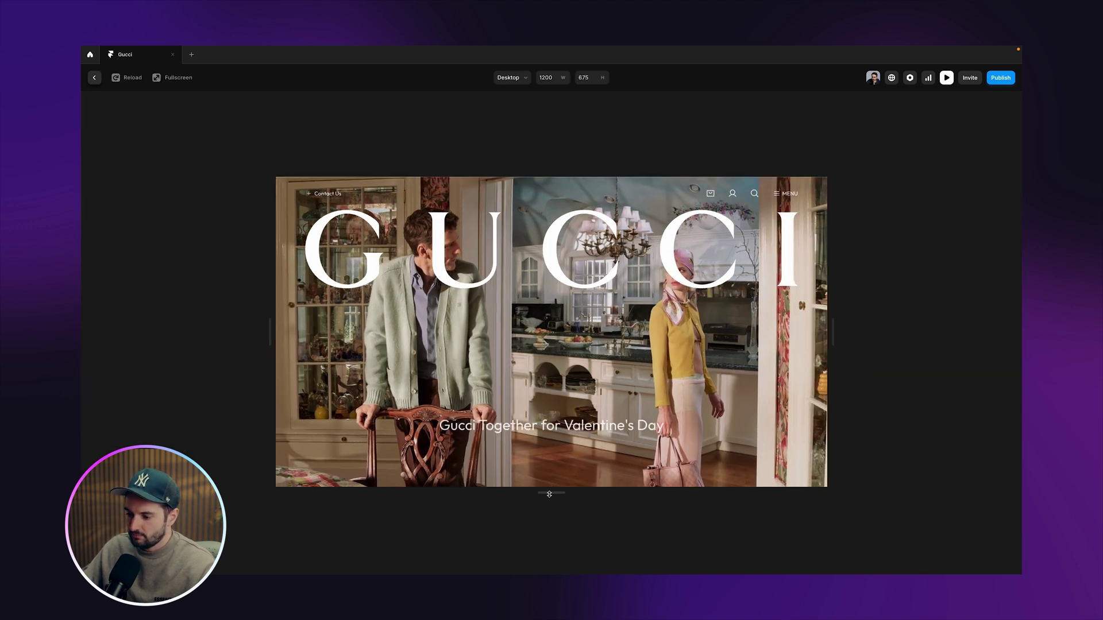
{"action": "left_click_drag", "start_coordinate": [560, 517], "coordinate": [572, 567]}
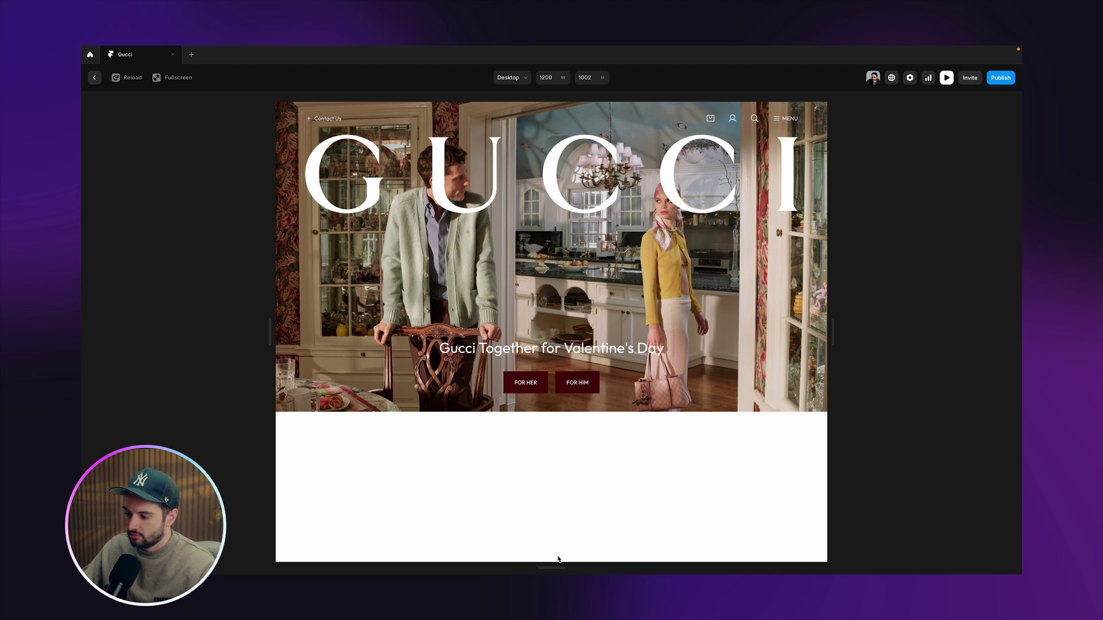
{"action": "left_click_drag", "start_coordinate": [556, 566], "coordinate": [563, 448]}
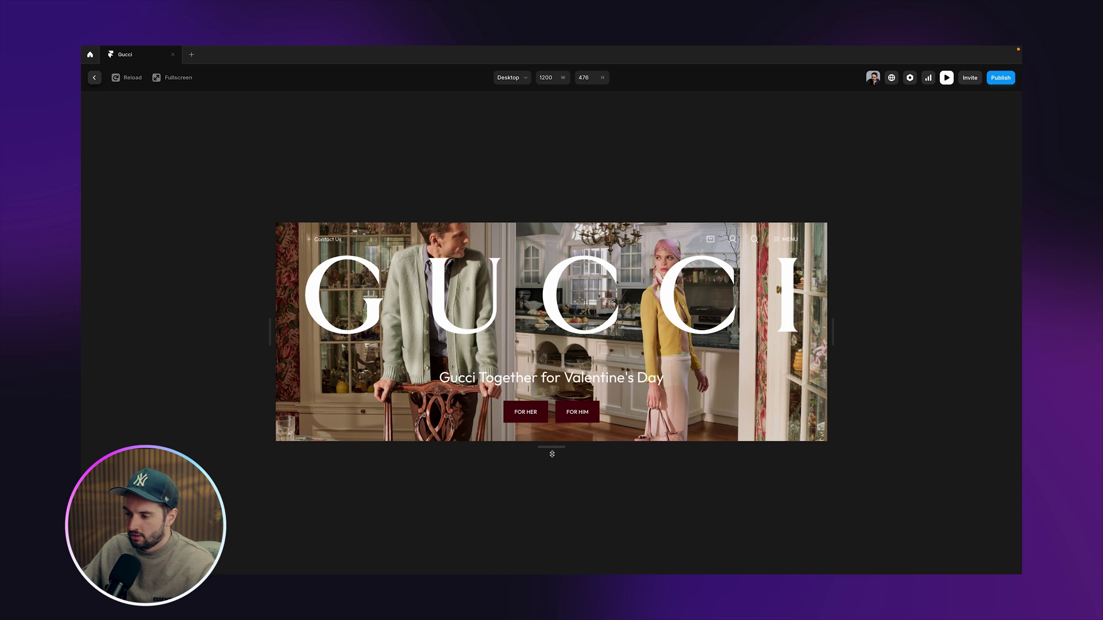
{"action": "key", "text": "Escape"}
Step: Draw a frame about 128 by 53 px on the Desktop breakpoint and place it below the hero section
{"action": "left_click", "coordinate": [102, 176]}
{"action": "left_click", "coordinate": [103, 189]}
{"action": "key", "text": "f"}
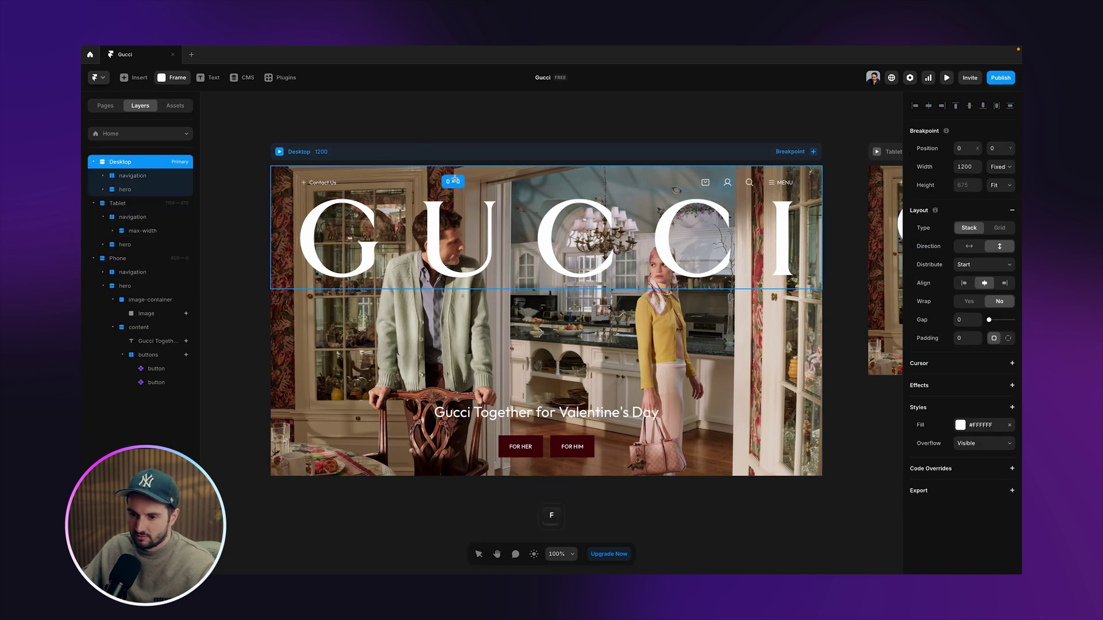
{"action": "left_click_drag", "start_coordinate": [455, 179], "coordinate": [528, 210]}
{"action": "left_click_drag", "start_coordinate": [137, 189], "coordinate": [138, 259]}
Step: Set the new frame below the hero to Fill width, 100vh height and a #FFFFFF fill
{"action": "left_click", "coordinate": [1000, 213]}
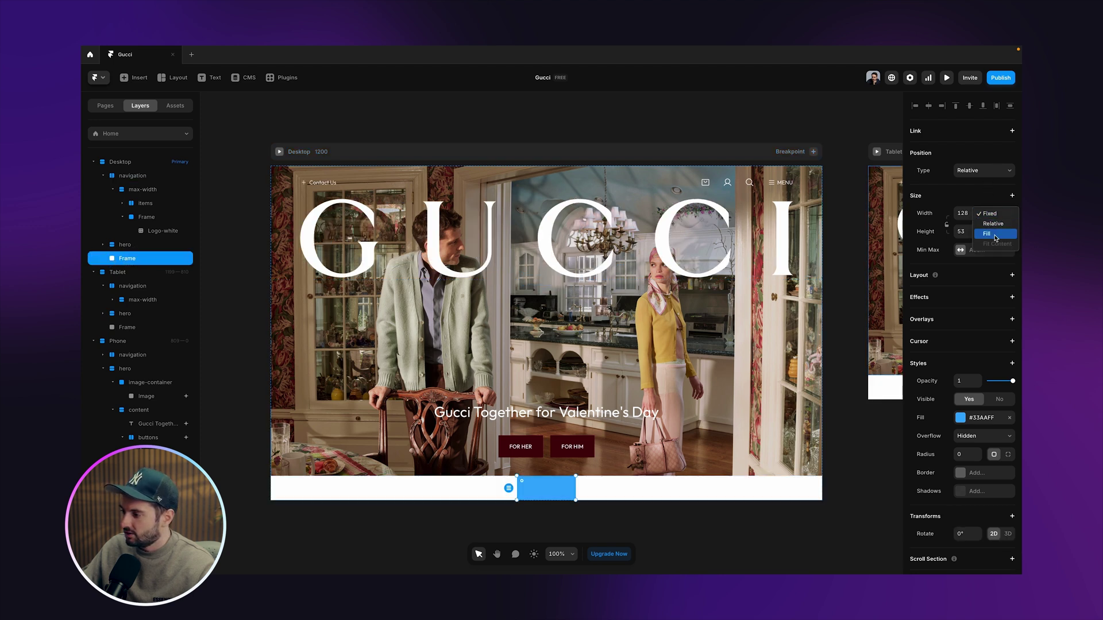
{"action": "left_click", "coordinate": [996, 234]}
{"action": "left_click", "coordinate": [963, 232]}
{"action": "type", "text": "100"}
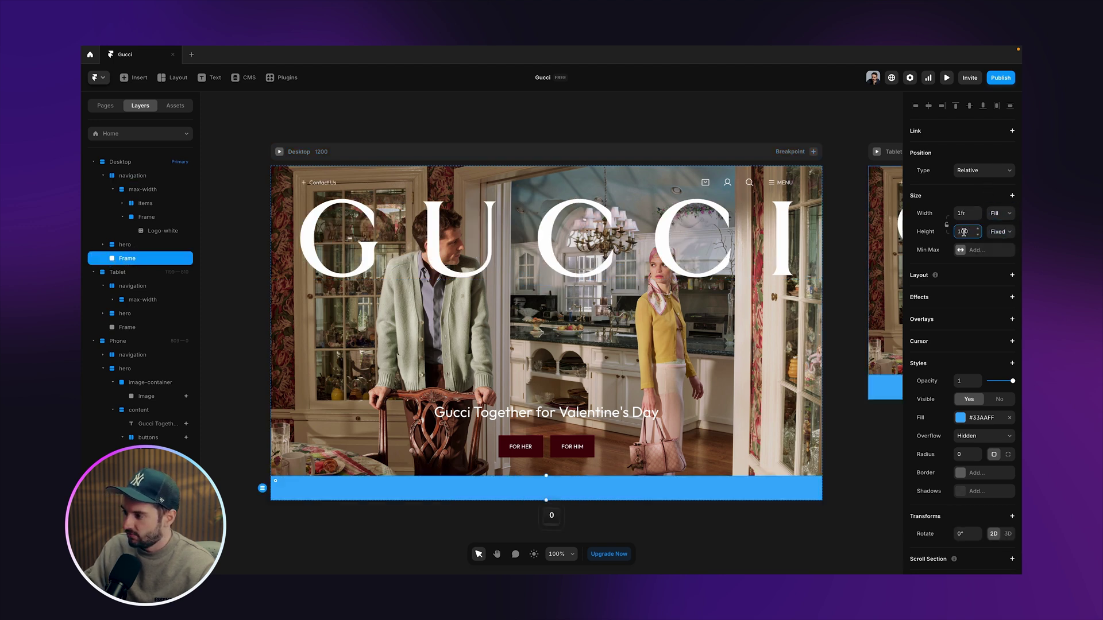
{"action": "type", "text": "vh"}
{"action": "key", "text": "Return"}
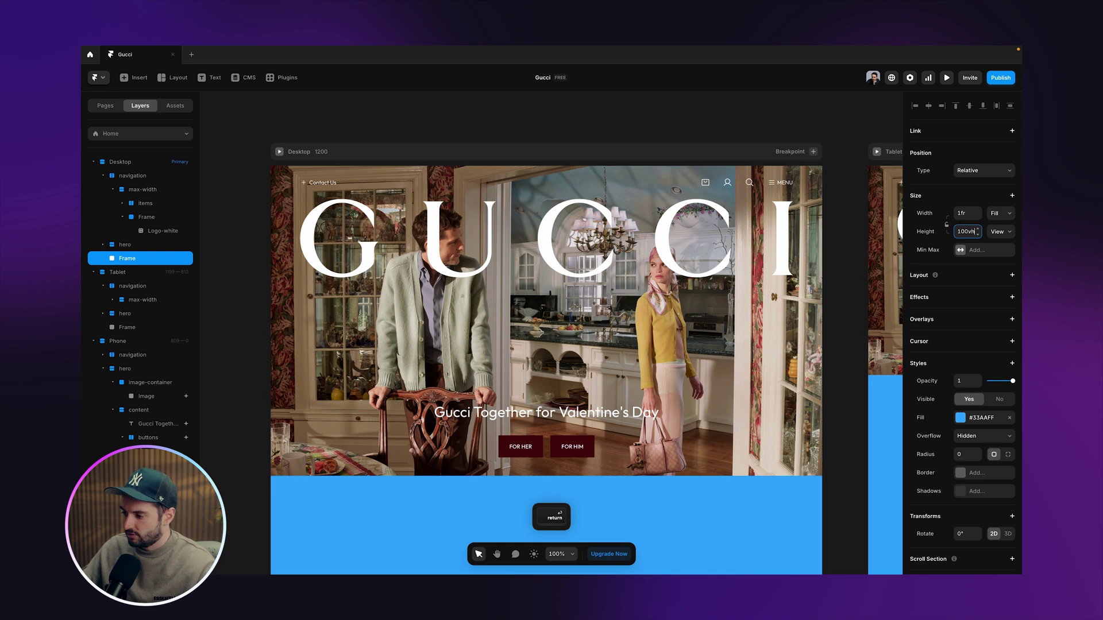
{"action": "left_click", "coordinate": [986, 421]}
{"action": "left_click", "coordinate": [785, 447]}
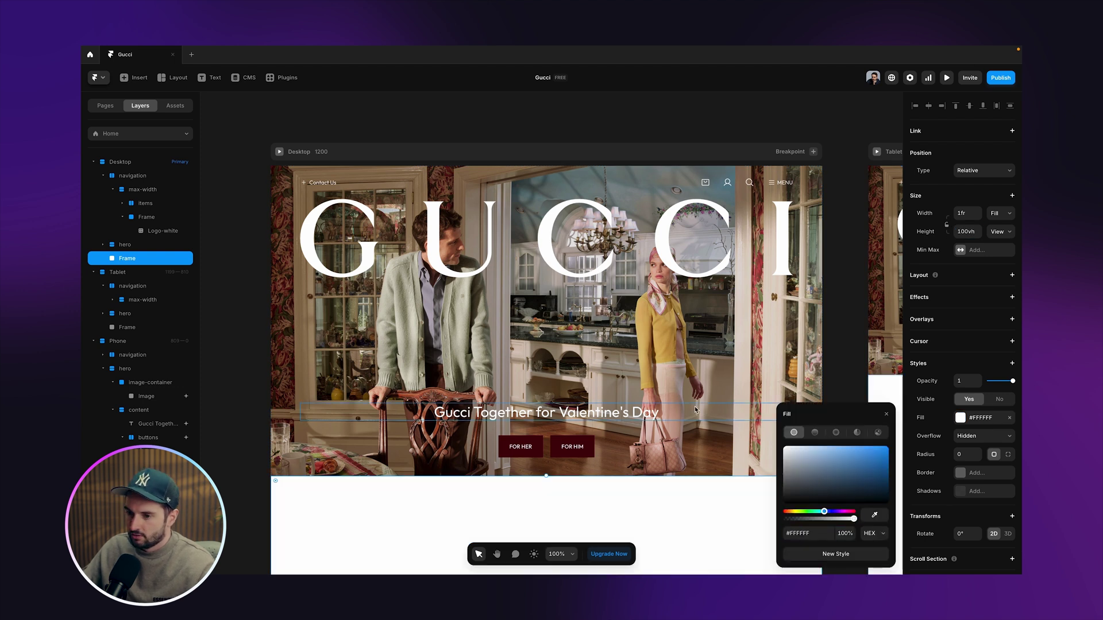
Step: Preview the Desktop page, scroll between the hero and the white section to check the fixed navigation, and exit the preview
{"action": "left_click", "coordinate": [279, 152]}
{"action": "scroll", "coordinate": [622, 303], "scroll_direction": "down", "scroll_amount": 8}
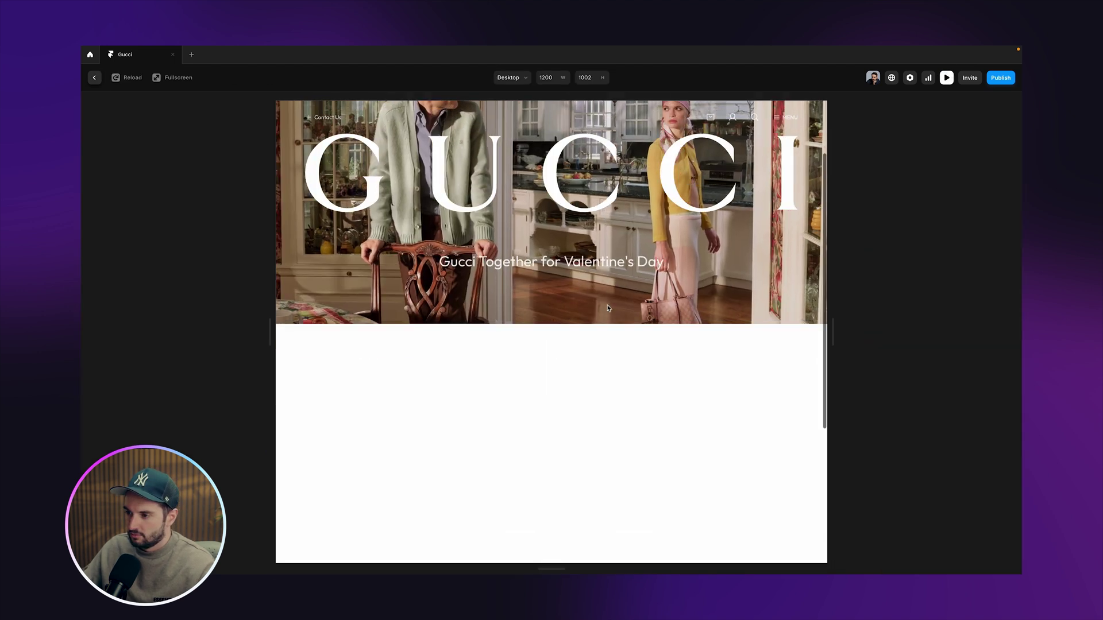
{"action": "scroll", "coordinate": [622, 302], "scroll_direction": "up", "scroll_amount": 5}
{"action": "scroll", "coordinate": [623, 305], "scroll_direction": "down", "scroll_amount": 3}
{"action": "key", "text": "Escape"}
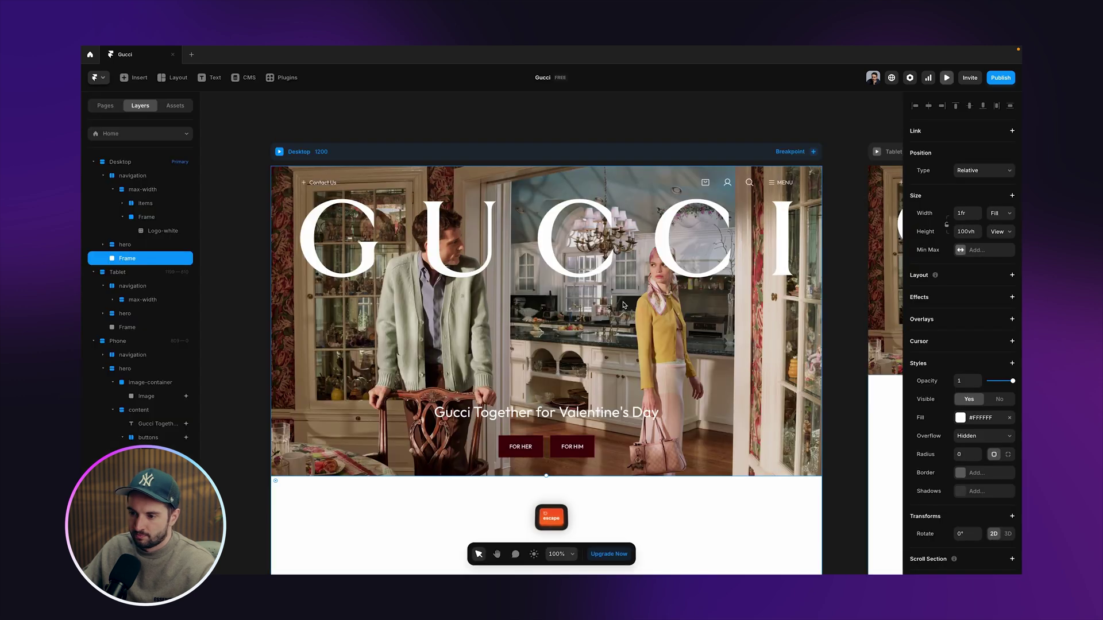
Step: Convert the Desktop breakpoint's navigation stack into a component named navigation
{"action": "left_click", "coordinate": [549, 222]}
{"action": "left_click", "coordinate": [546, 233]}
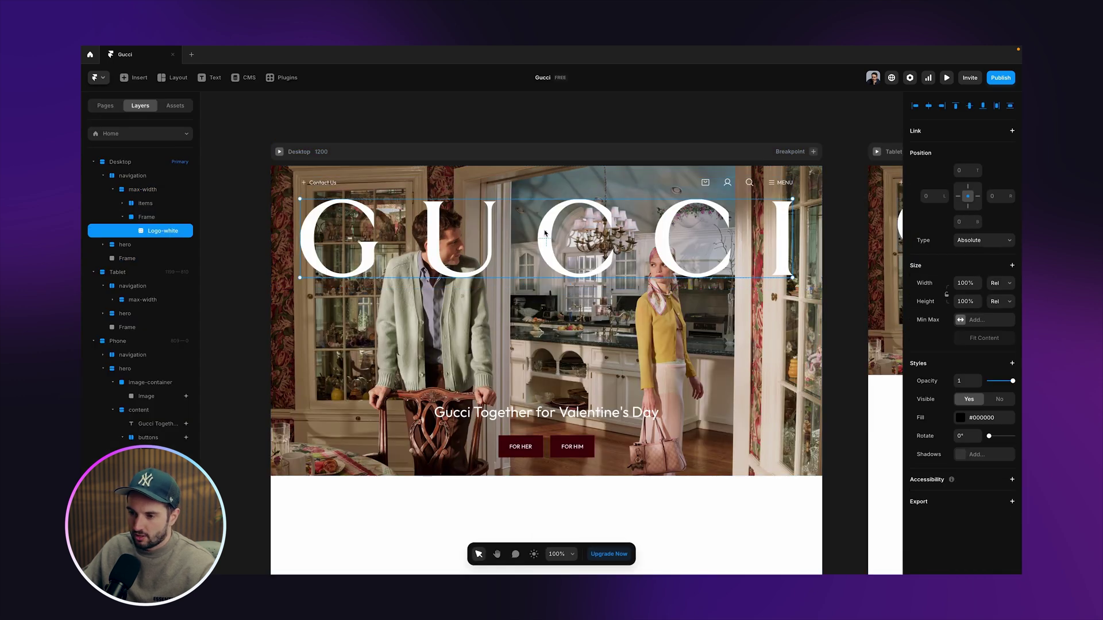
{"action": "left_click", "coordinate": [333, 192]}
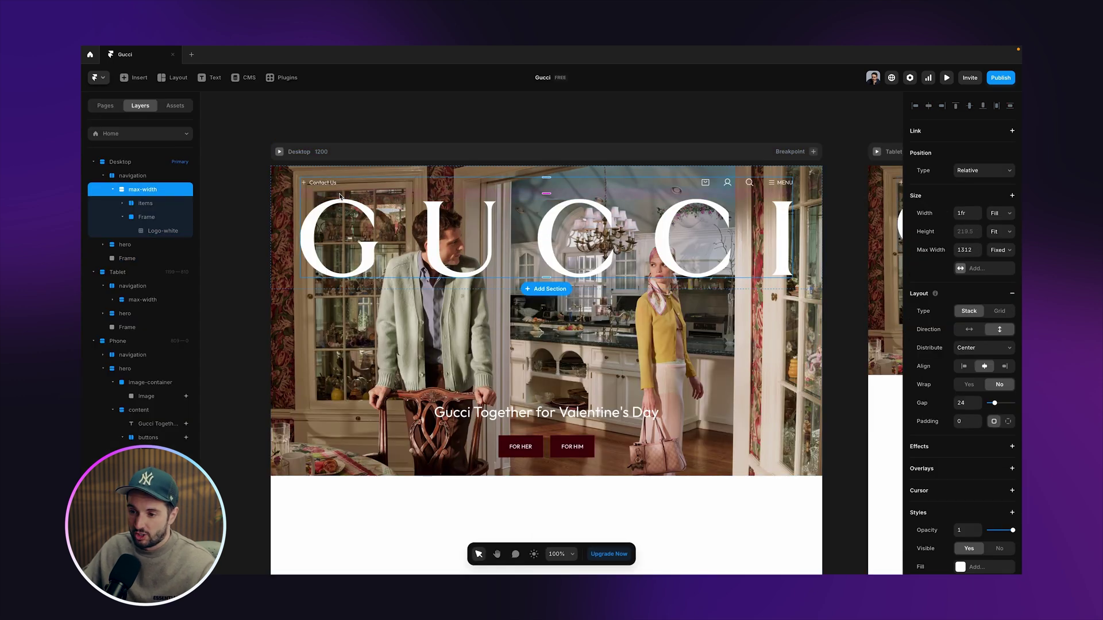
{"action": "left_click", "coordinate": [142, 180]}
{"action": "right_click", "coordinate": [143, 181]}
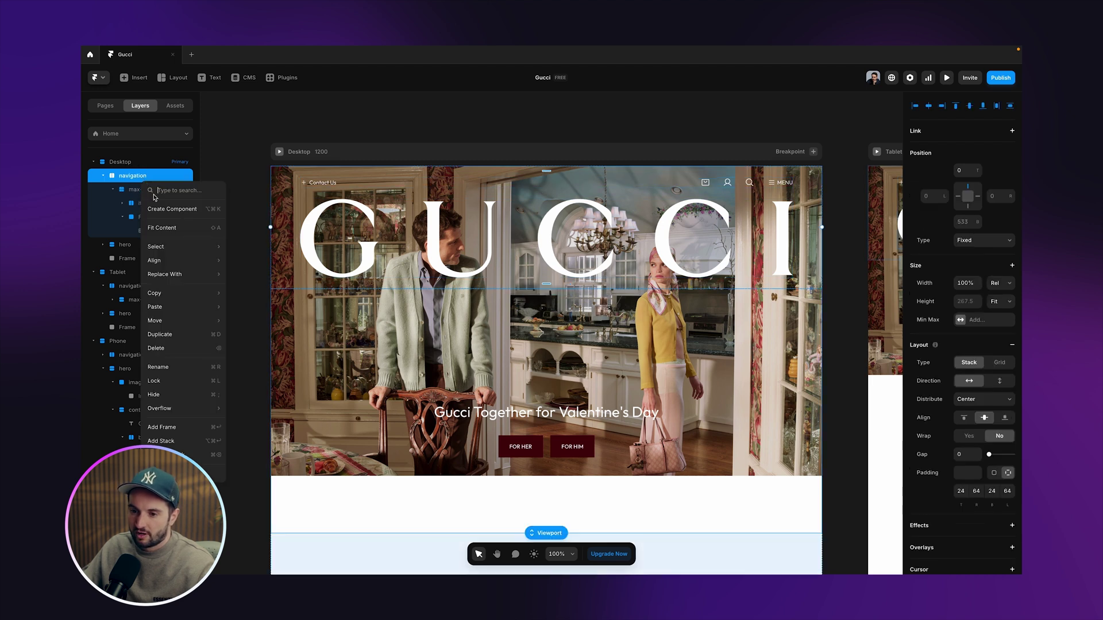
{"action": "left_click", "coordinate": [197, 210]}
{"action": "key", "text": "Return"}
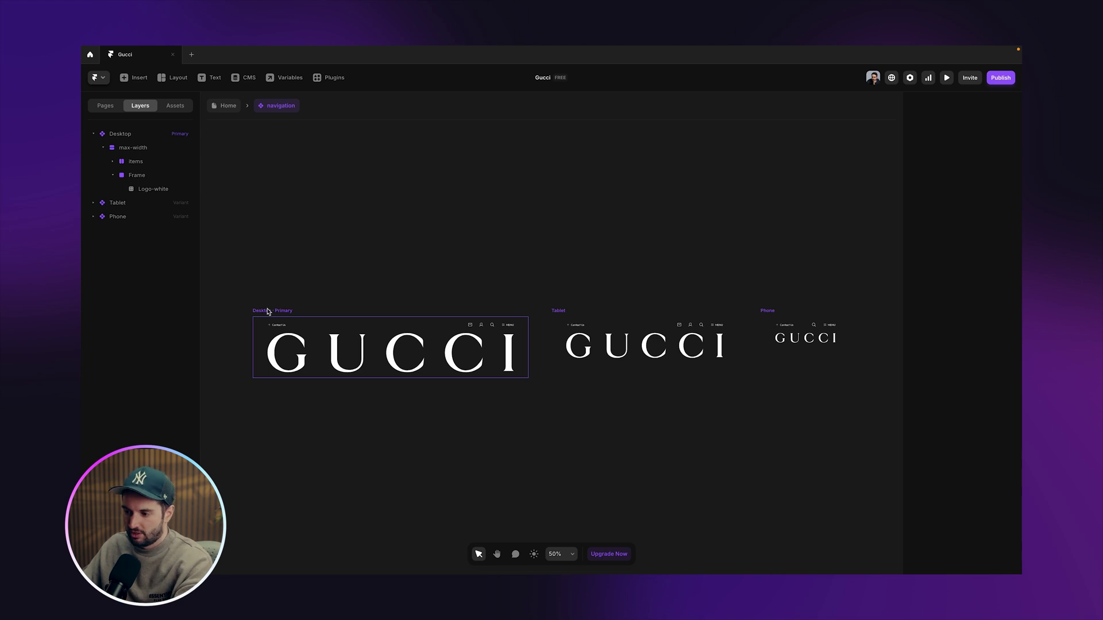
Step: Return to the Home page and set the navigation component's top offset to 0
{"action": "left_click", "coordinate": [234, 110]}
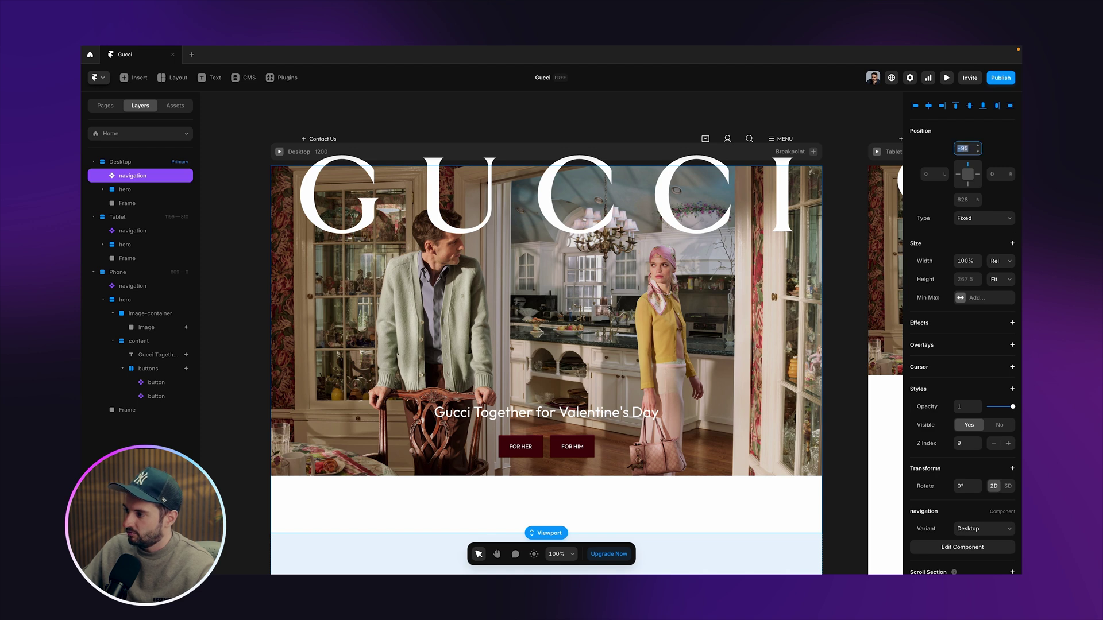
{"action": "type", "text": "0"}
{"action": "key", "text": "Return"}
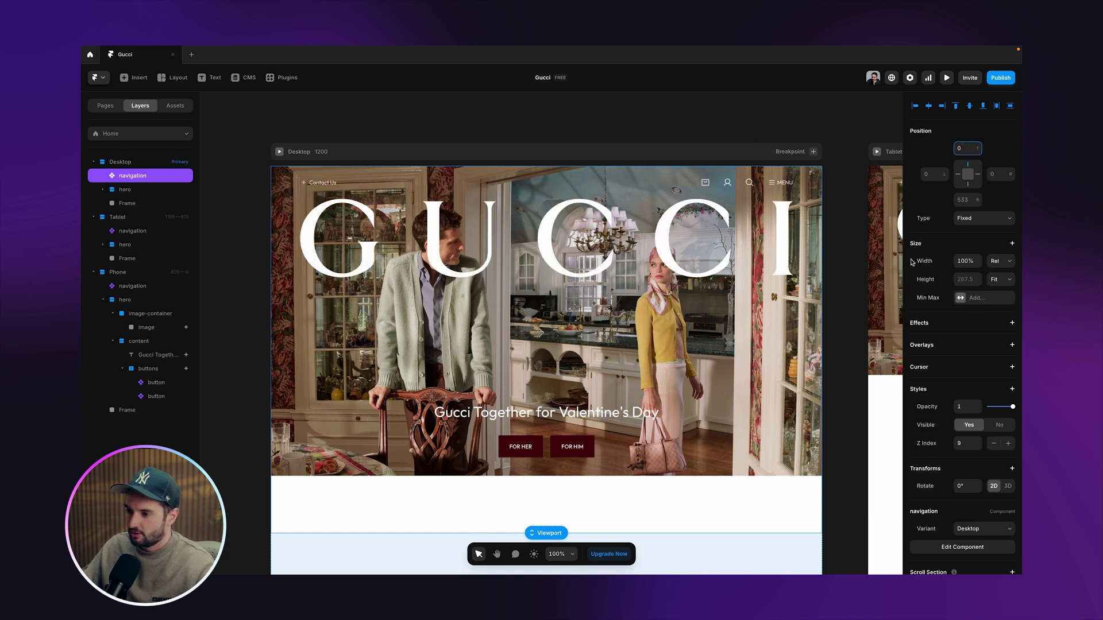
Step: Open the navigation component for editing and hide the contact stack in its primary Desktop variant
{"action": "scroll", "coordinate": [548, 192], "scroll_direction": "right", "scroll_amount": 10}
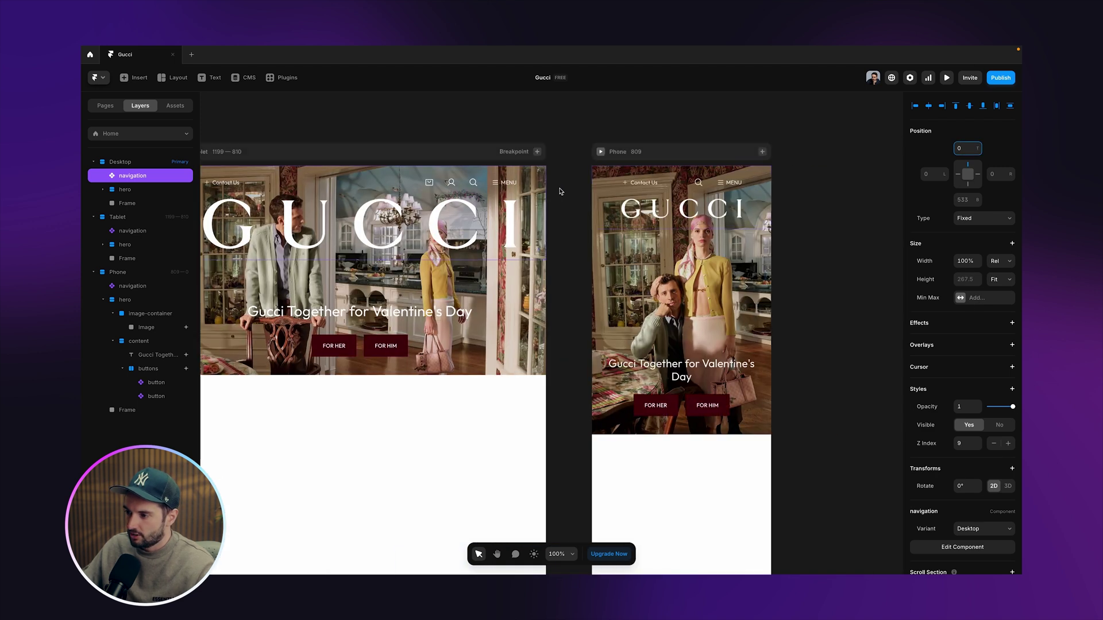
{"action": "double_click", "coordinate": [654, 196]}
{"action": "scroll", "coordinate": [534, 233], "scroll_direction": "left", "scroll_amount": 4}
{"action": "left_click", "coordinate": [395, 314]}
{"action": "scroll", "coordinate": [523, 211], "scroll_direction": "down", "scroll_amount": 3}
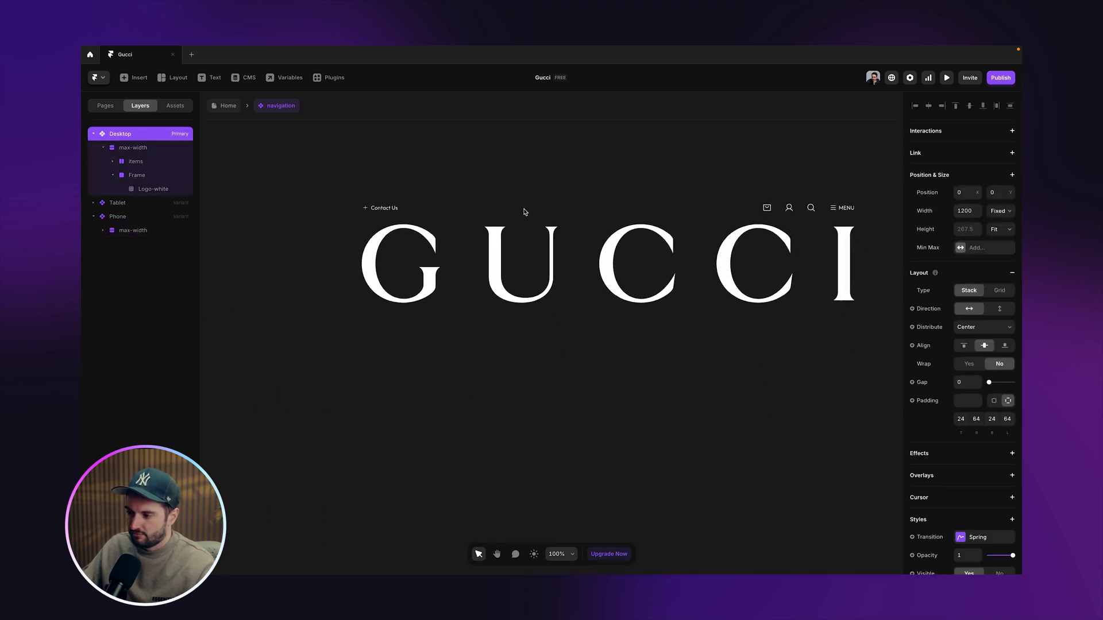
{"action": "scroll", "coordinate": [524, 211], "scroll_direction": "right", "scroll_amount": 2}
{"action": "key", "text": "super+minus"}
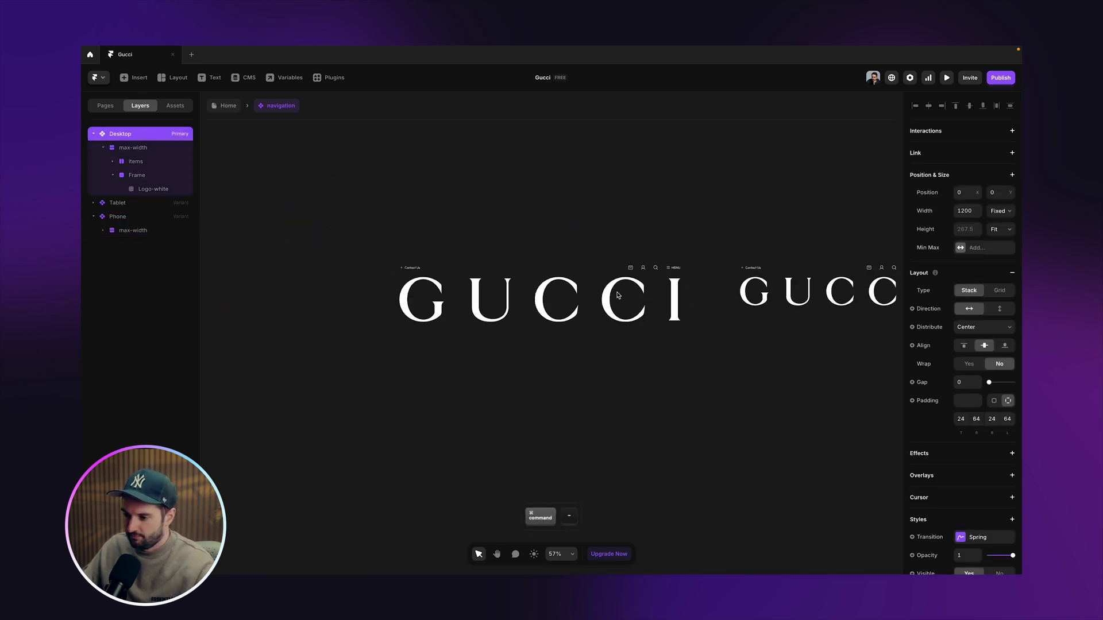
{"action": "left_click", "coordinate": [431, 279], "text": "super"}
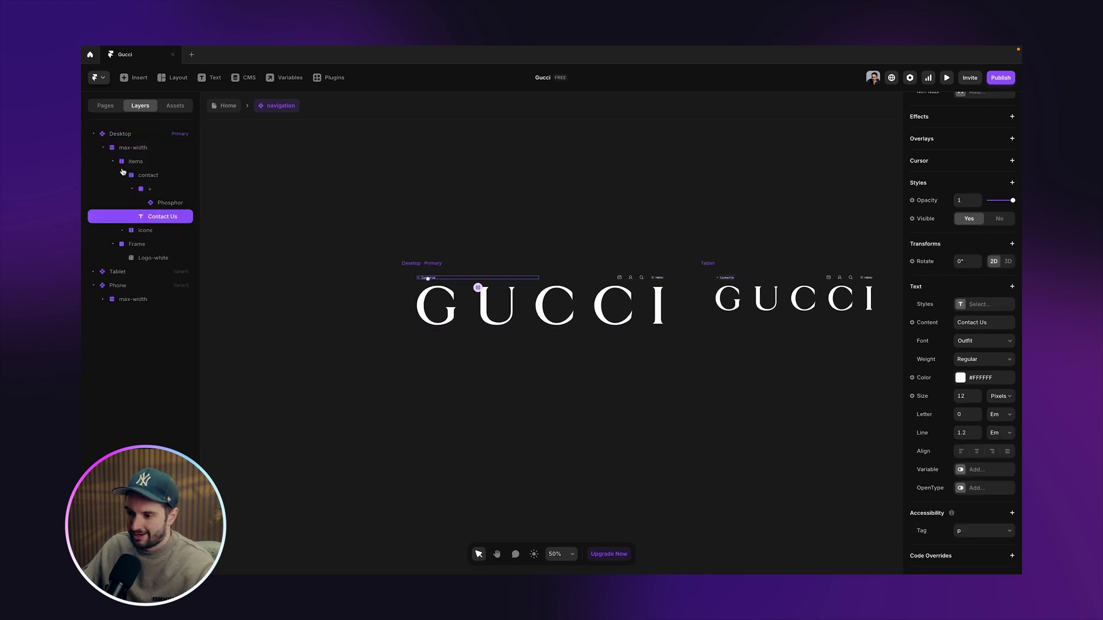
{"action": "left_click", "coordinate": [158, 177]}
{"action": "left_click", "coordinate": [1001, 553]}
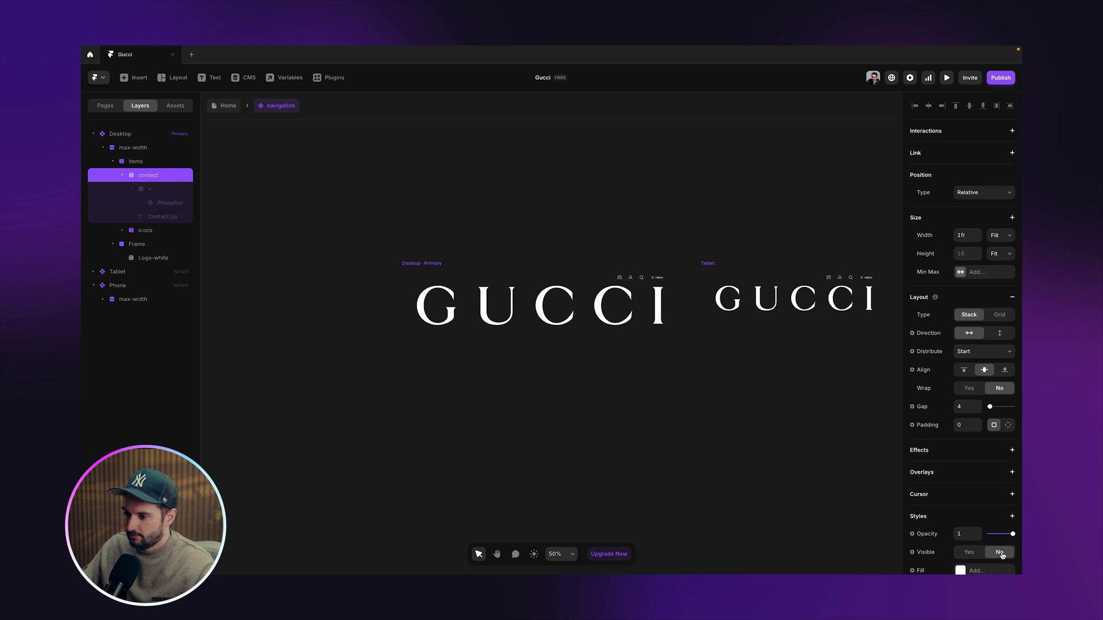
Step: Move the primary Desktop variant below the Tablet and Phone variants and add a new variant beside it
{"action": "left_click_drag", "start_coordinate": [426, 266], "coordinate": [433, 466]}
{"action": "scroll", "coordinate": [450, 253], "scroll_direction": "down", "scroll_amount": 2}
{"action": "left_click", "coordinate": [772, 380]}
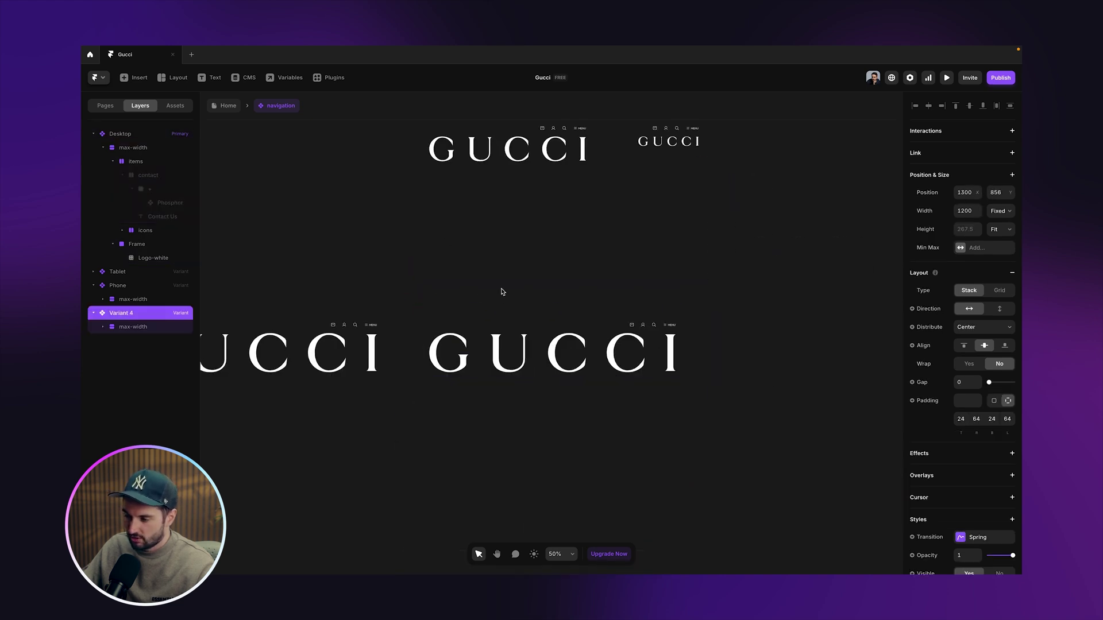
Step: Make the contact stack visible in the new Variant 4
{"action": "left_click", "coordinate": [607, 349]}
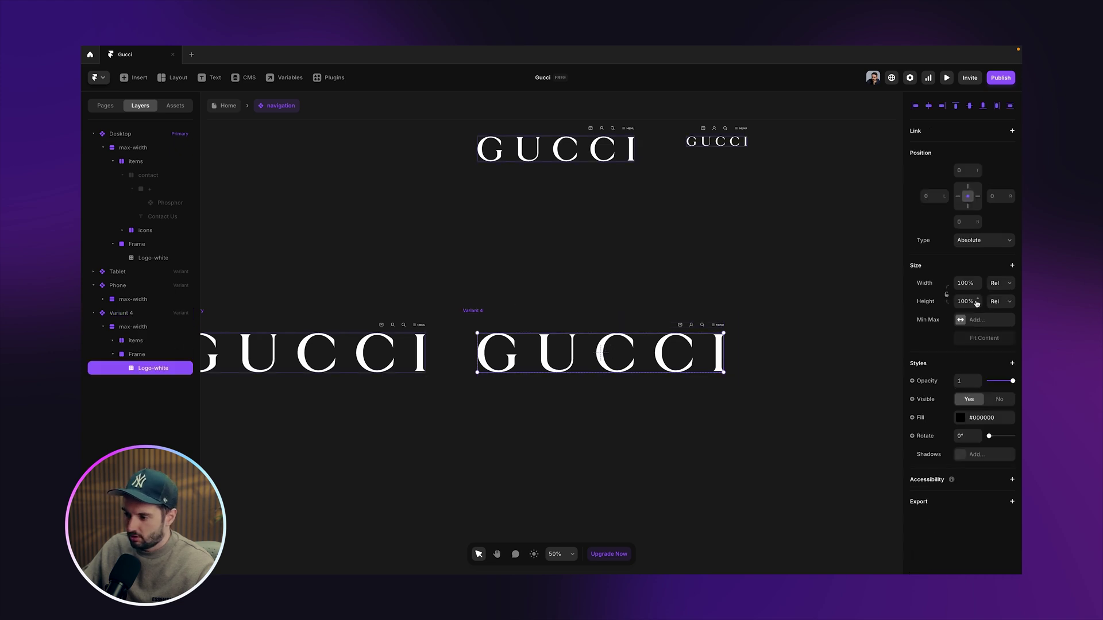
{"action": "left_click", "coordinate": [603, 327]}
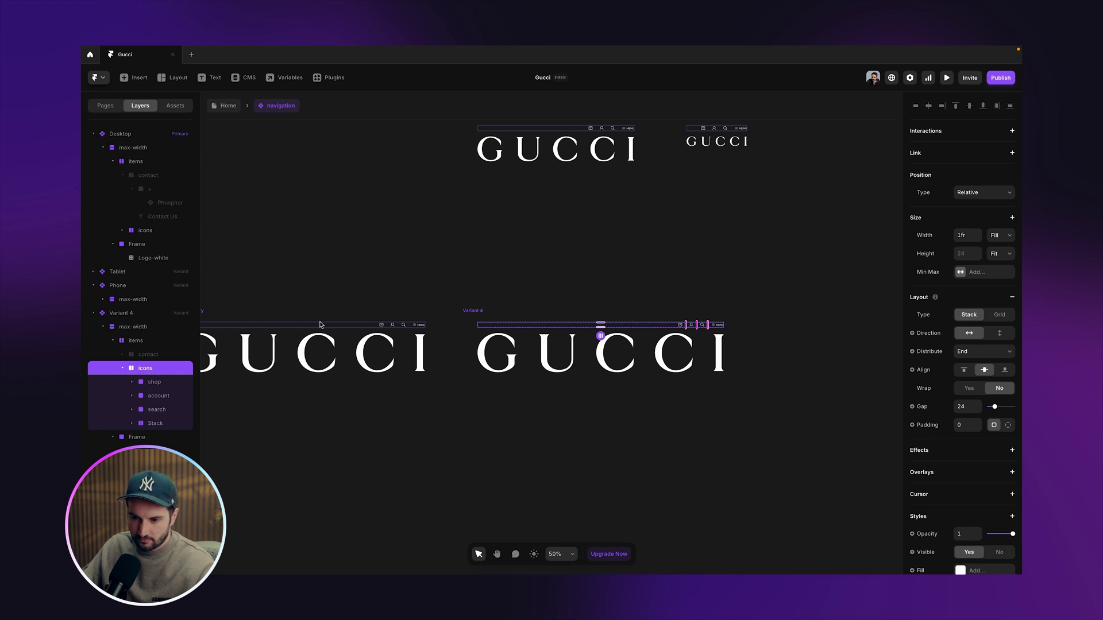
{"action": "left_click", "coordinate": [150, 356]}
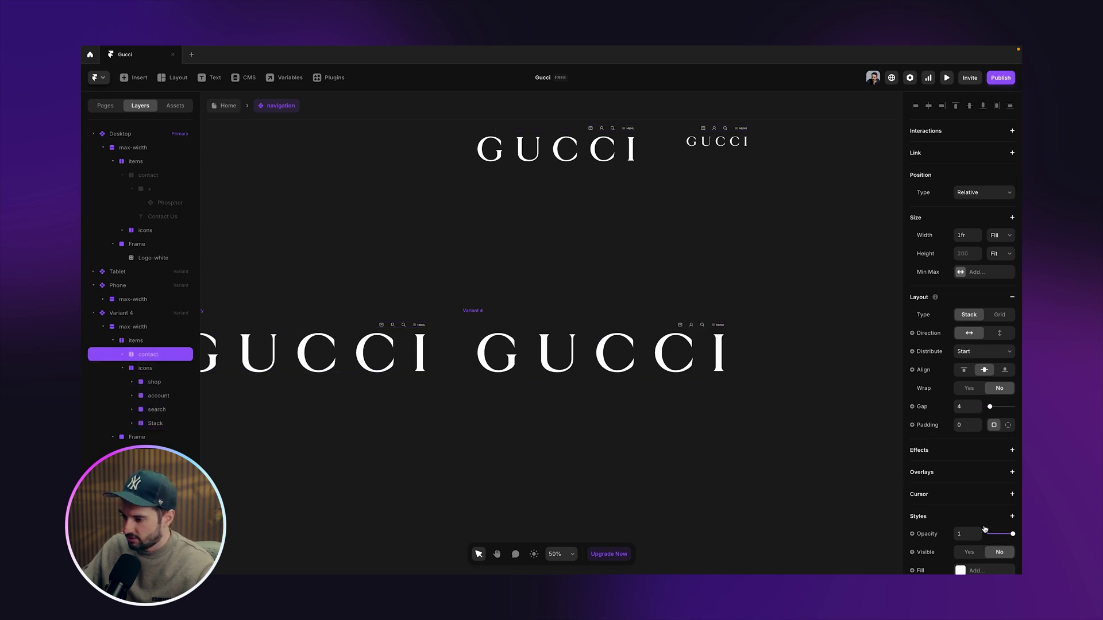
{"action": "left_click", "coordinate": [968, 552]}
{"action": "key", "text": "super+equal"}
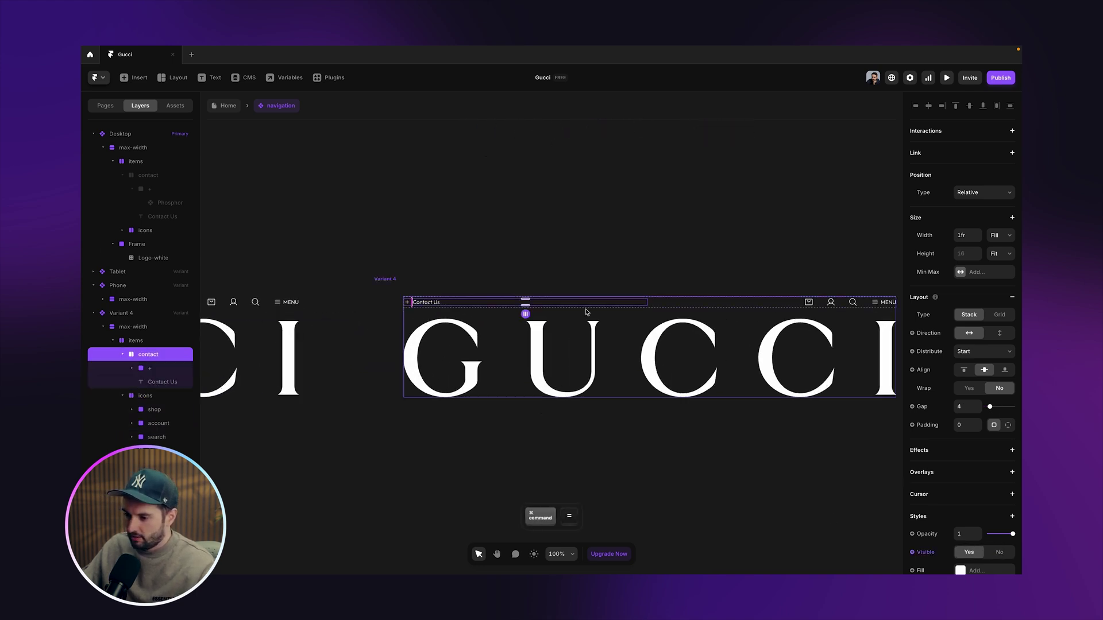
Step: Try to shrink Variant 4's logo frame freehand and undo the change
{"action": "left_click", "coordinate": [649, 357]}
{"action": "key", "text": "Escape"}
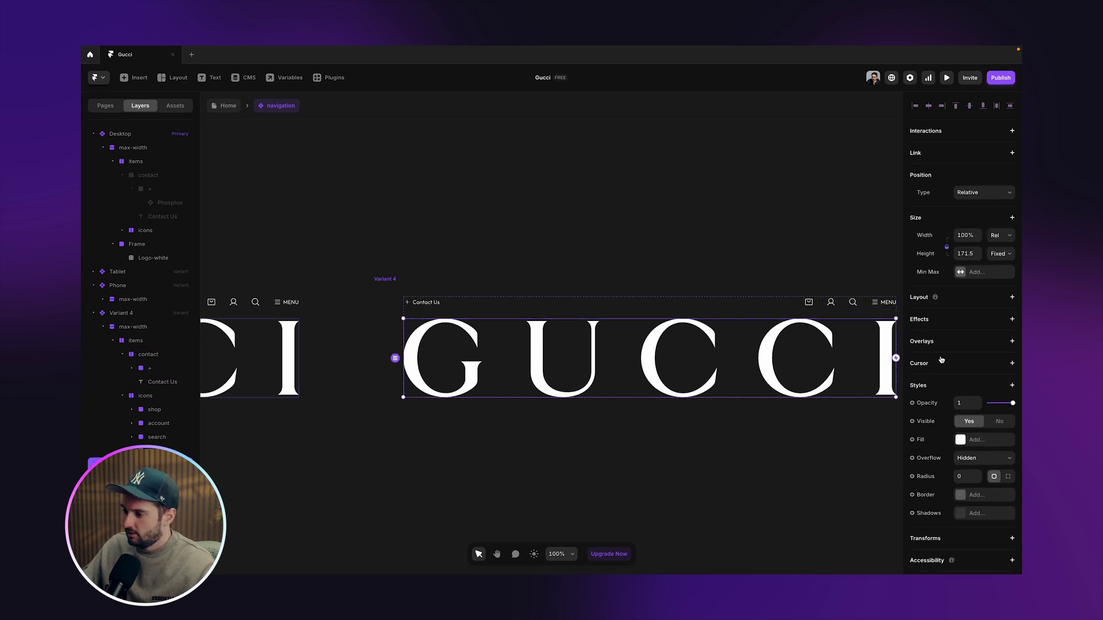
{"action": "left_click_drag", "start_coordinate": [890, 320], "coordinate": [663, 312]}
{"action": "key", "text": "super+z"}
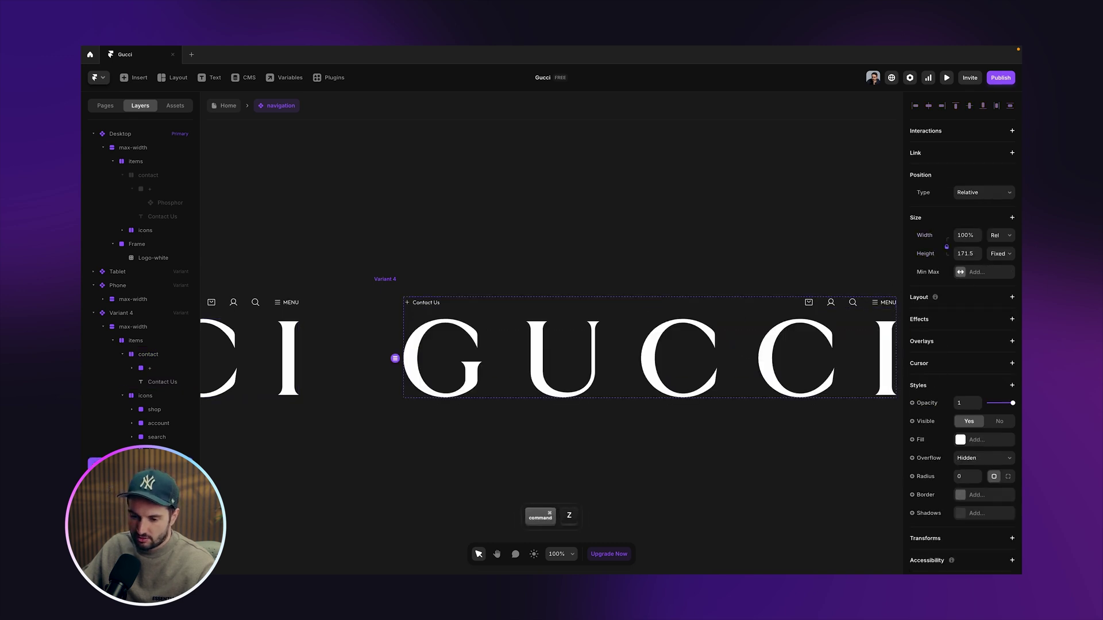
Step: Try nesting Variant 4's logo frame between contact and icons in the items stack, with a height of 24
{"action": "left_click", "coordinate": [129, 405]}
{"action": "left_click_drag", "start_coordinate": [131, 380], "coordinate": [133, 360]}
{"action": "left_click", "coordinate": [970, 255]}
{"action": "type", "text": "245"}
{"action": "key", "text": "BackSpace"}
{"action": "key", "text": "Return"}
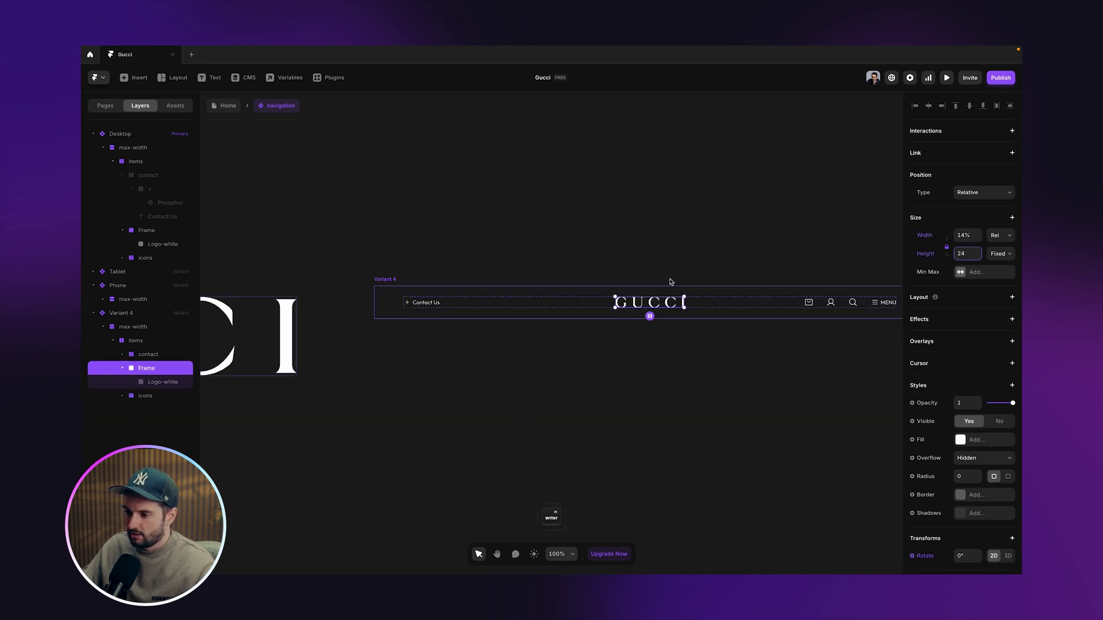
{"action": "scroll", "coordinate": [683, 286], "scroll_direction": "down", "scroll_amount": 5}
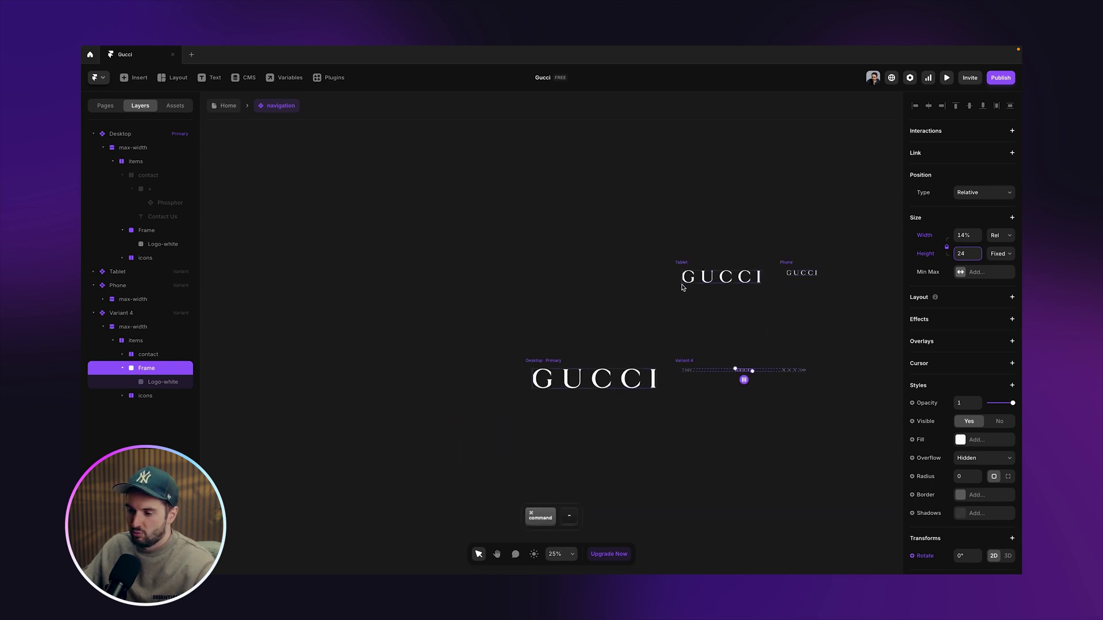
Step: Undo the logo frame's resizing and nesting in the items stack, keeping the contact stack visible in Variant 4
{"action": "key", "text": "super+z"}
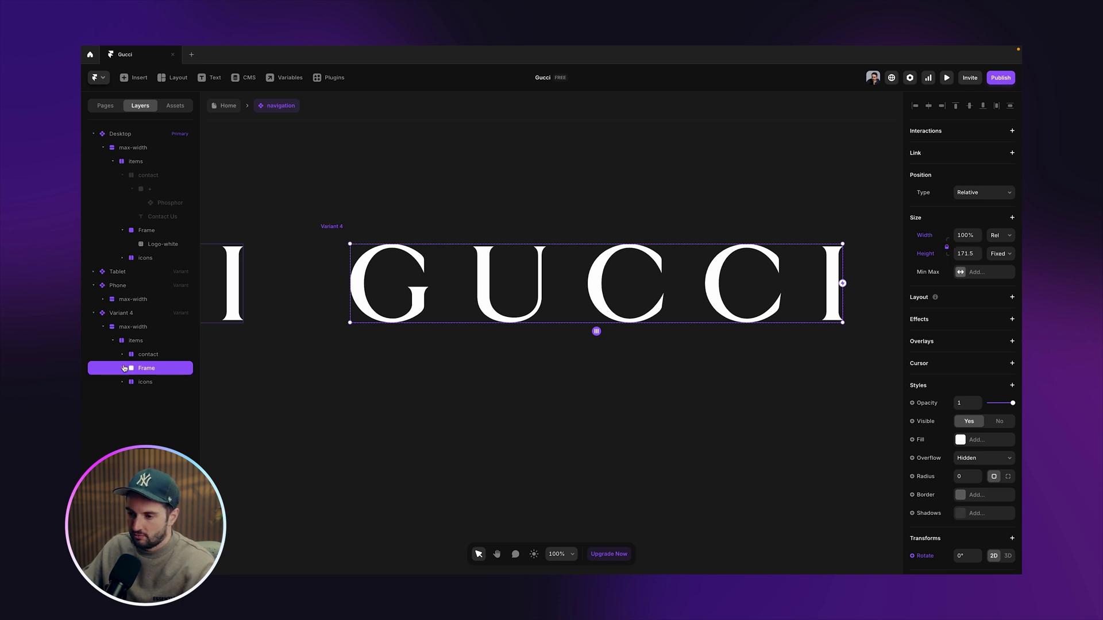
{"action": "key", "text": "super+z"}
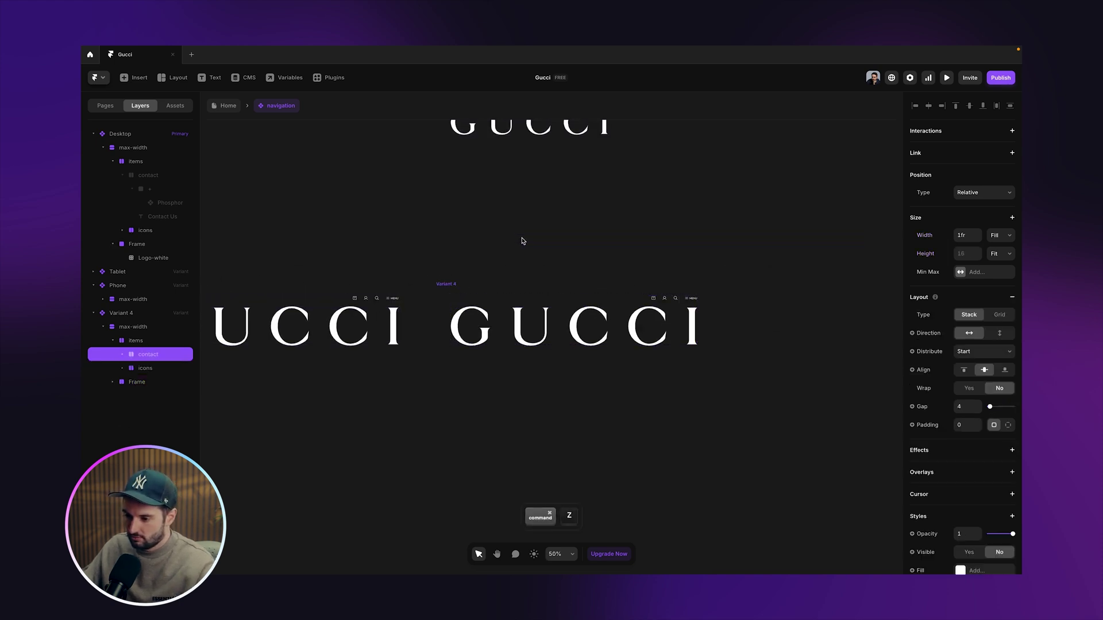
{"action": "key", "text": "super+shift+z"}
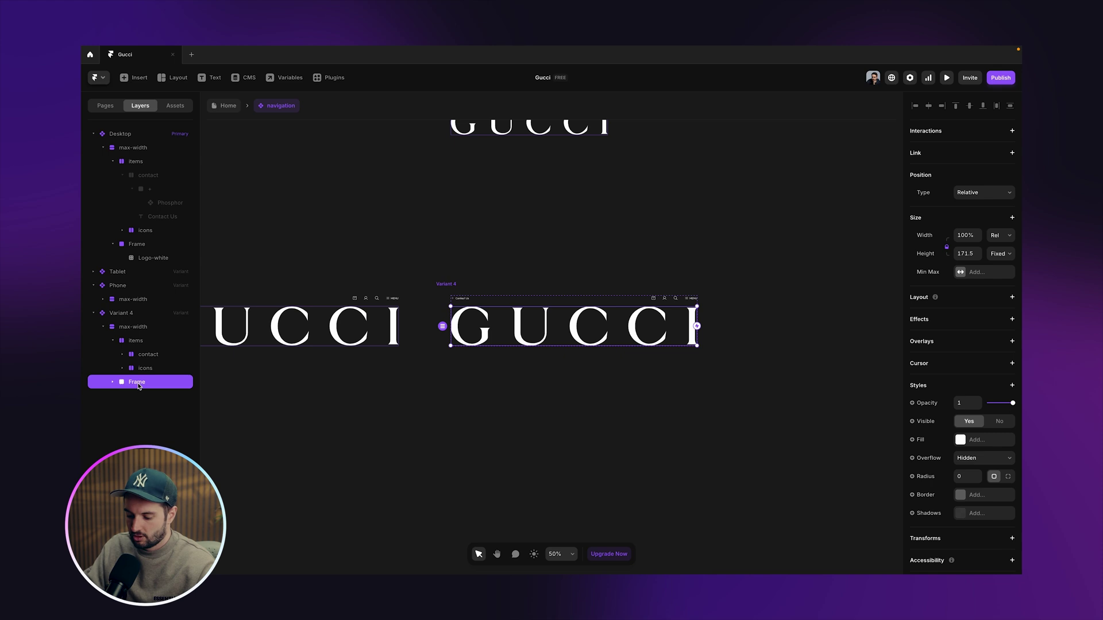
Step: Rename Variant 4's frame that holds Logo-white as logo
{"action": "double_click", "coordinate": [138, 383]}
{"action": "type", "text": "logo"}
{"action": "key", "text": "Return"}
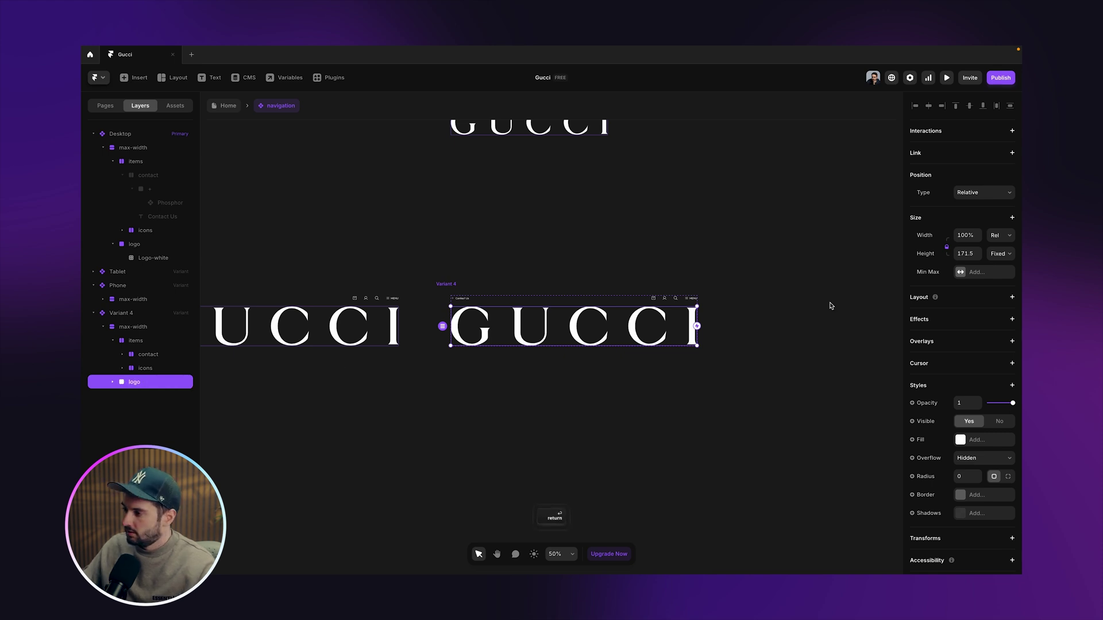
Step: Set Variant 4's logo frame to Absolute positioning with a height of 24 px
{"action": "left_click", "coordinate": [998, 200]}
{"action": "left_click", "coordinate": [980, 184]}
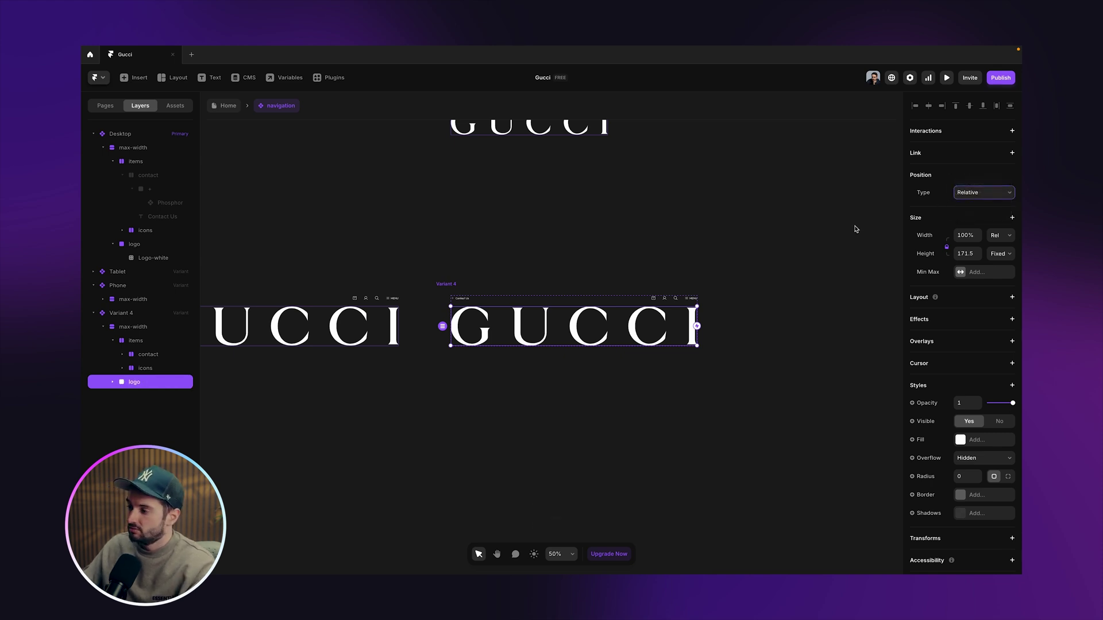
{"action": "key", "text": "super+equal"}
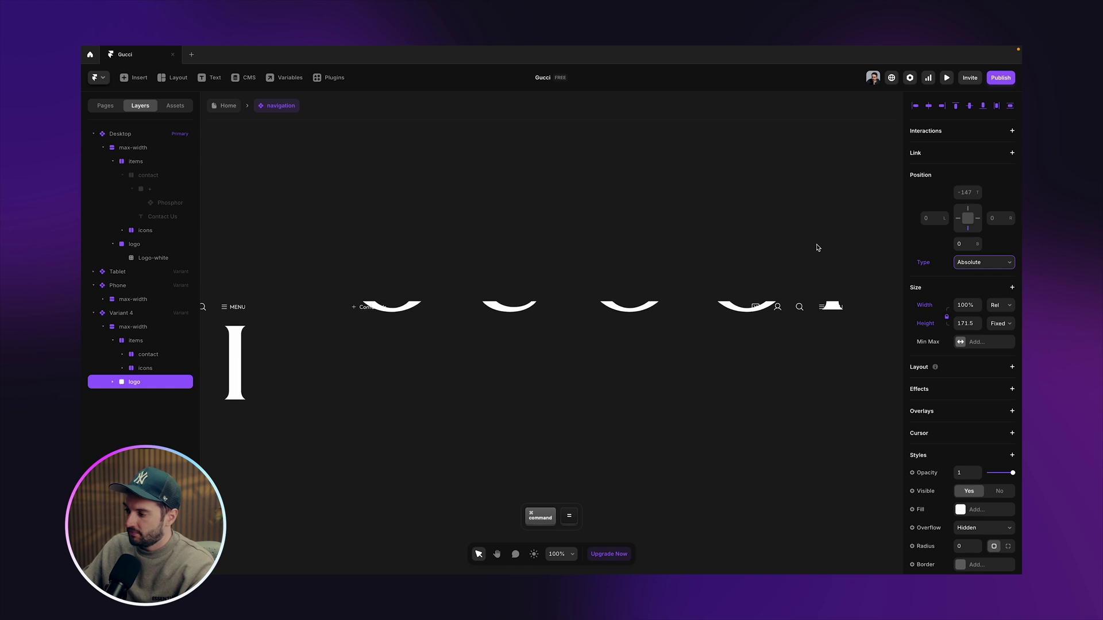
{"action": "left_click", "coordinate": [964, 324]}
{"action": "type", "text": "24px"}
{"action": "key", "text": "Return"}
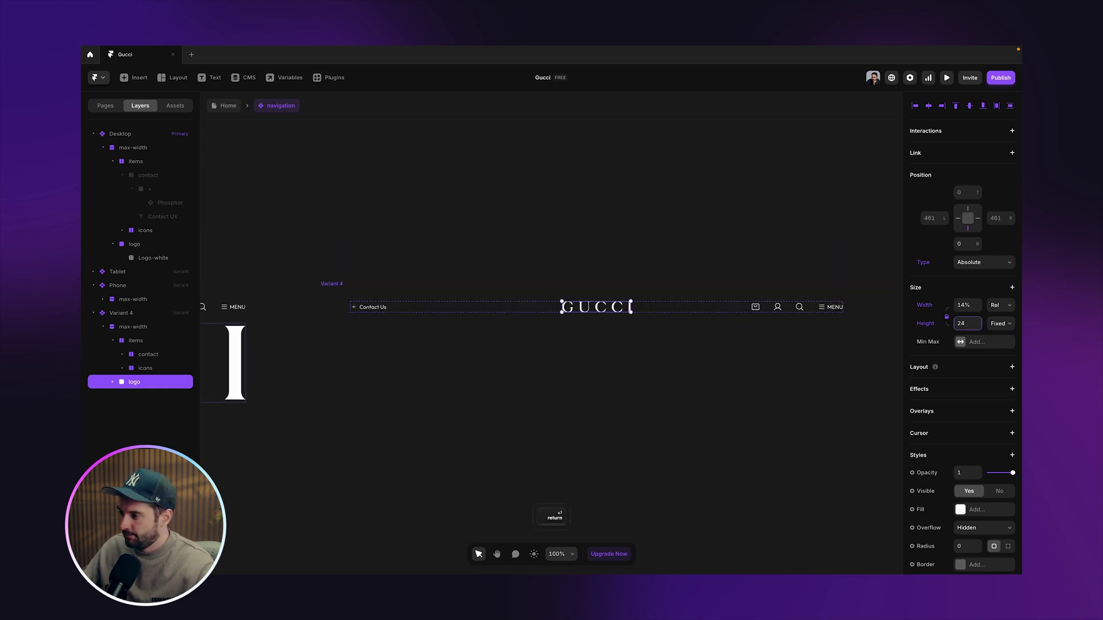
Step: Inspect the layout and position settings of Variant 4's max-width, items, logo and icons layers
{"action": "left_click", "coordinate": [112, 341]}
{"action": "left_click", "coordinate": [133, 327]}
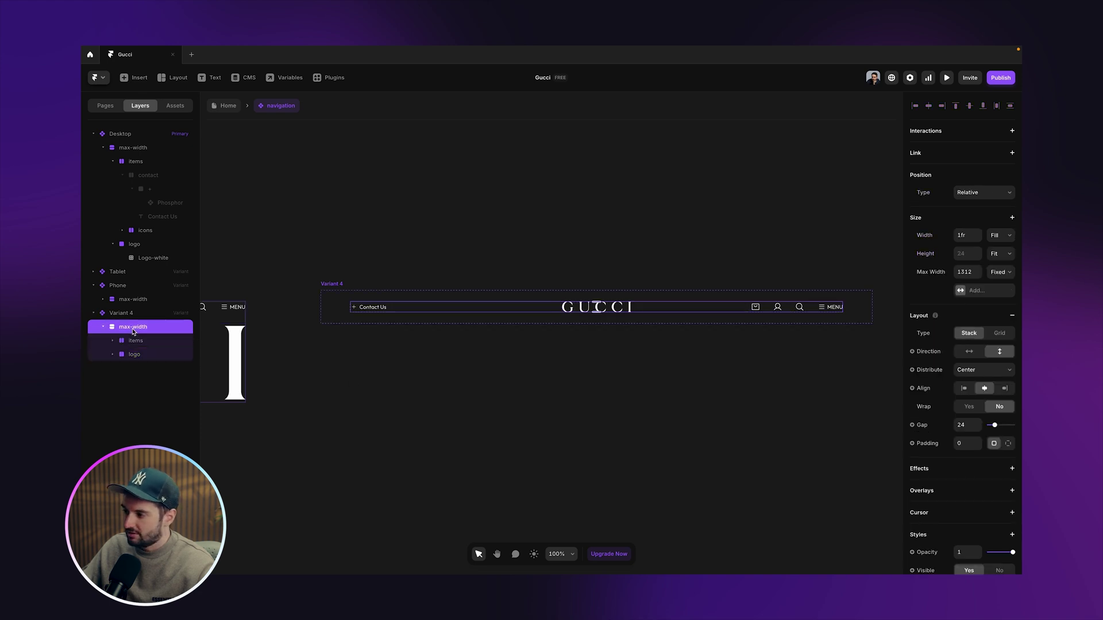
{"action": "left_click", "coordinate": [138, 340]}
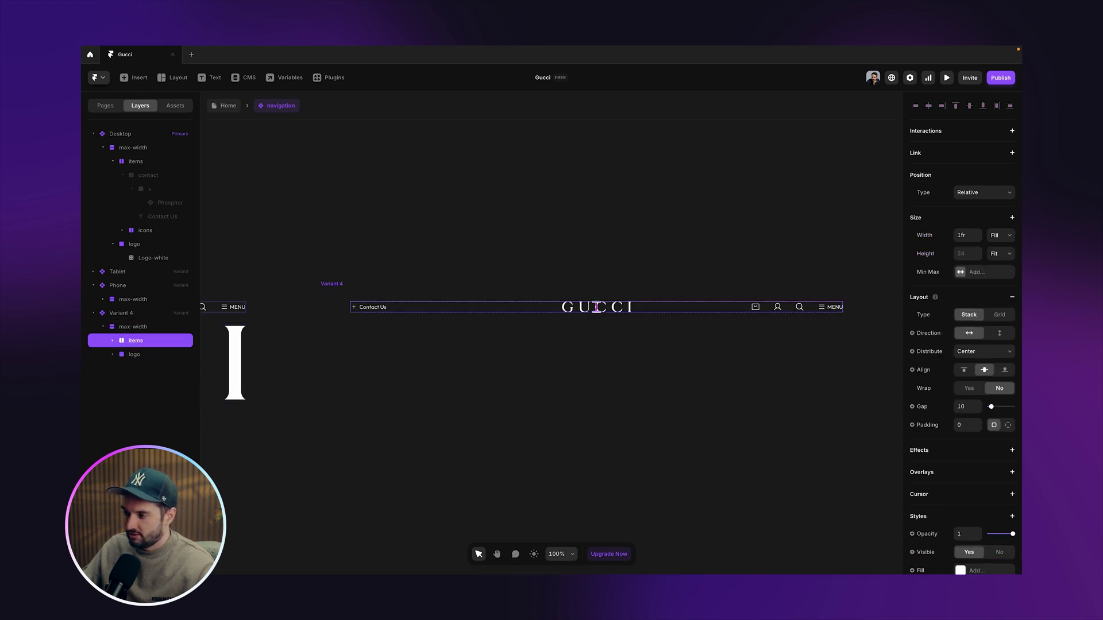
{"action": "left_click", "coordinate": [136, 357]}
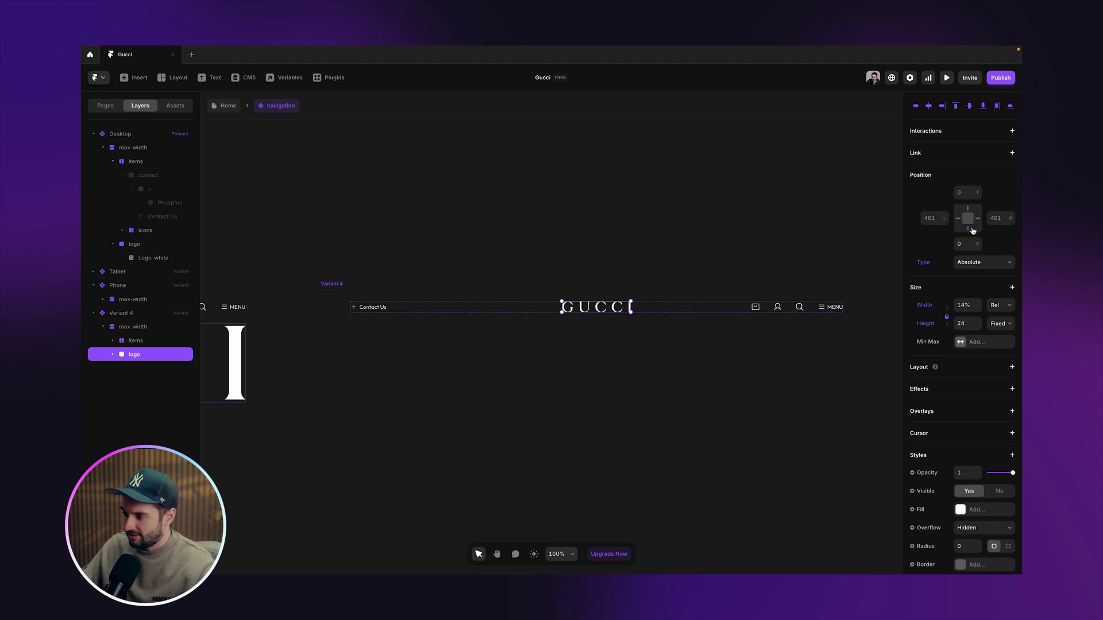
{"action": "left_click", "coordinate": [764, 312]}
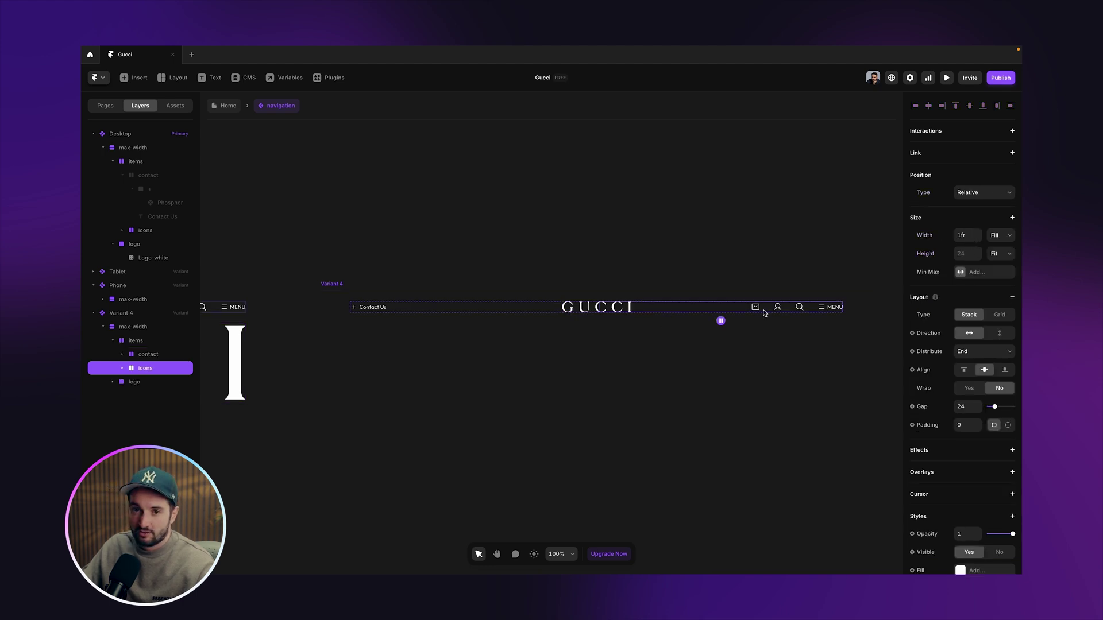
Step: Rename Variant 4 of the navigation component as Desktop Scroll
{"action": "left_click", "coordinate": [448, 254]}
{"action": "key", "text": "super+minus"}
{"action": "key", "text": "super+minus"}
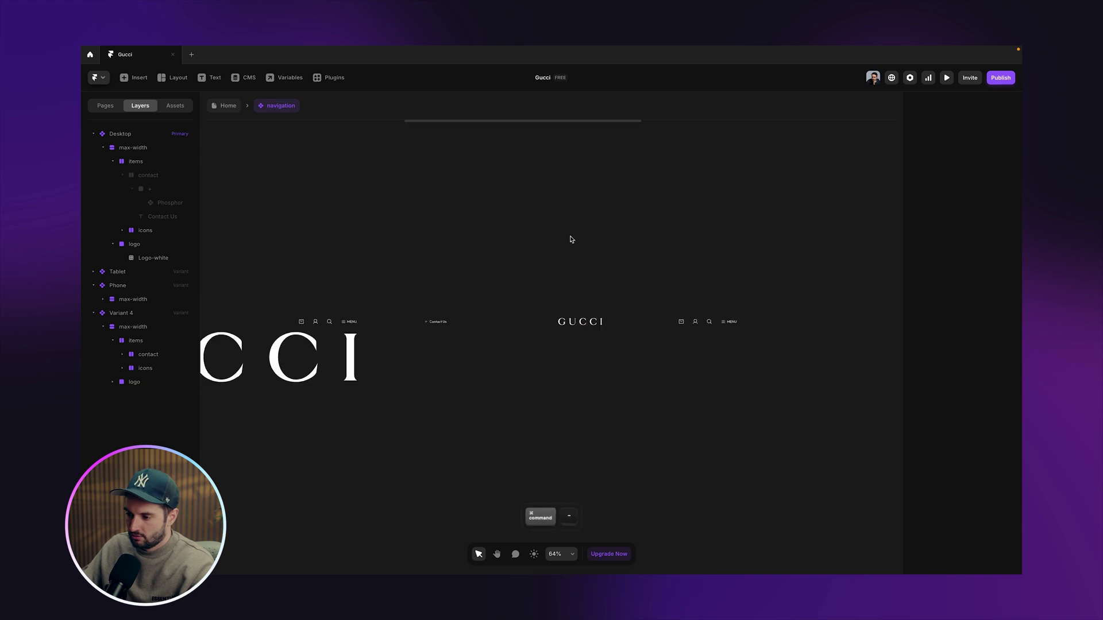
{"action": "left_click", "coordinate": [369, 336]}
{"action": "left_click", "coordinate": [551, 338]}
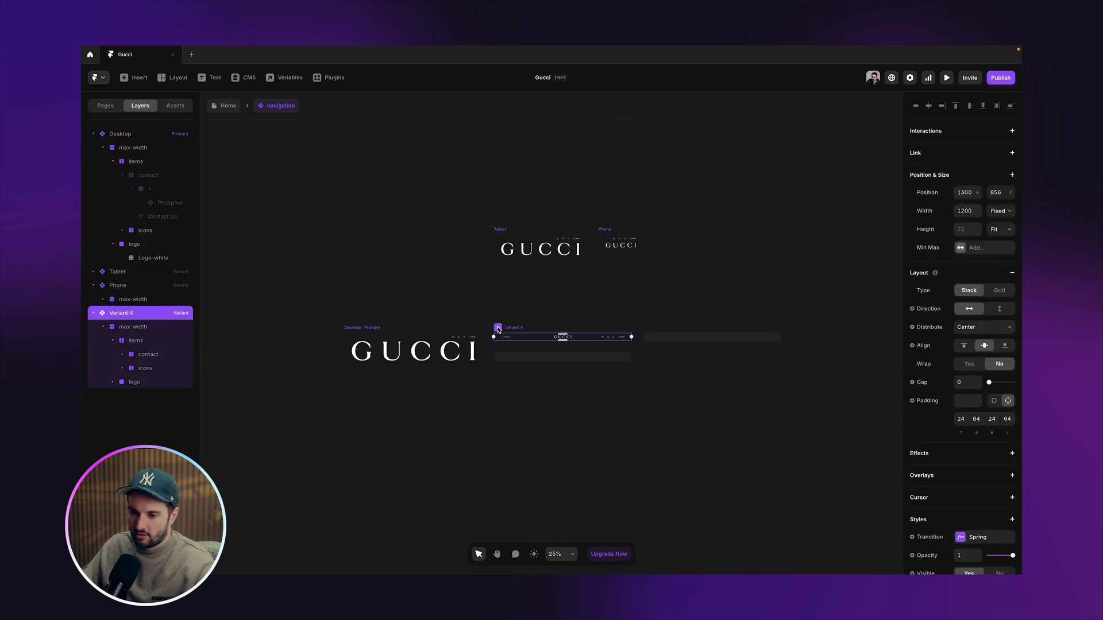
{"action": "double_click", "coordinate": [128, 313]}
{"action": "type", "text": "Desktop Scroll"}
{"action": "key", "text": "Return"}
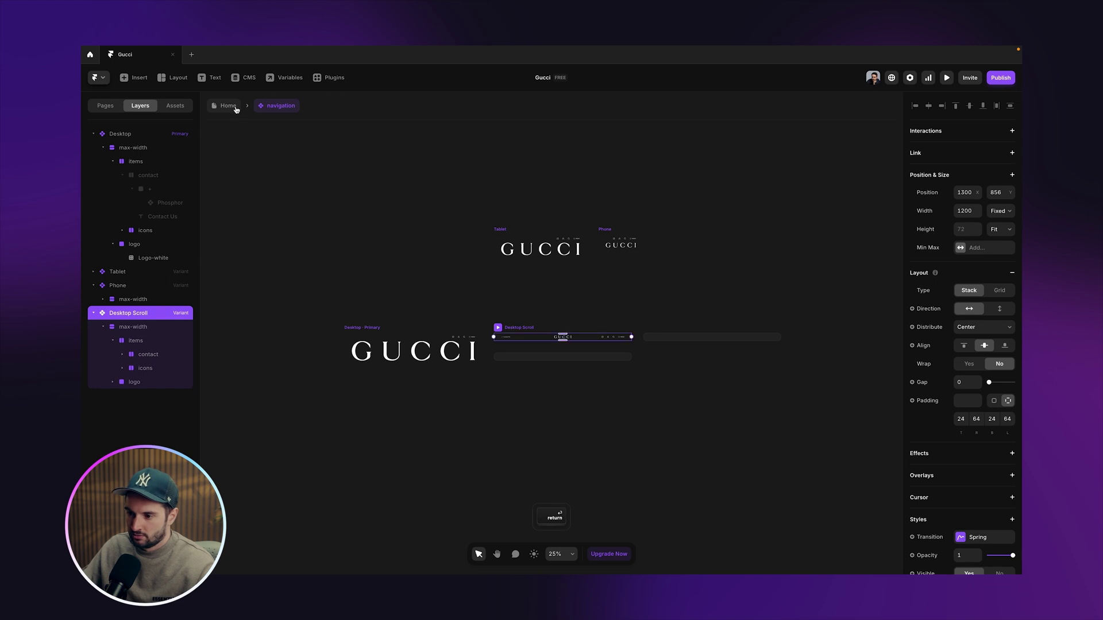
Step: Return to the Home page and add a Scroll Variant effect to the Desktop breakpoint's navigation
{"action": "left_click", "coordinate": [235, 108]}
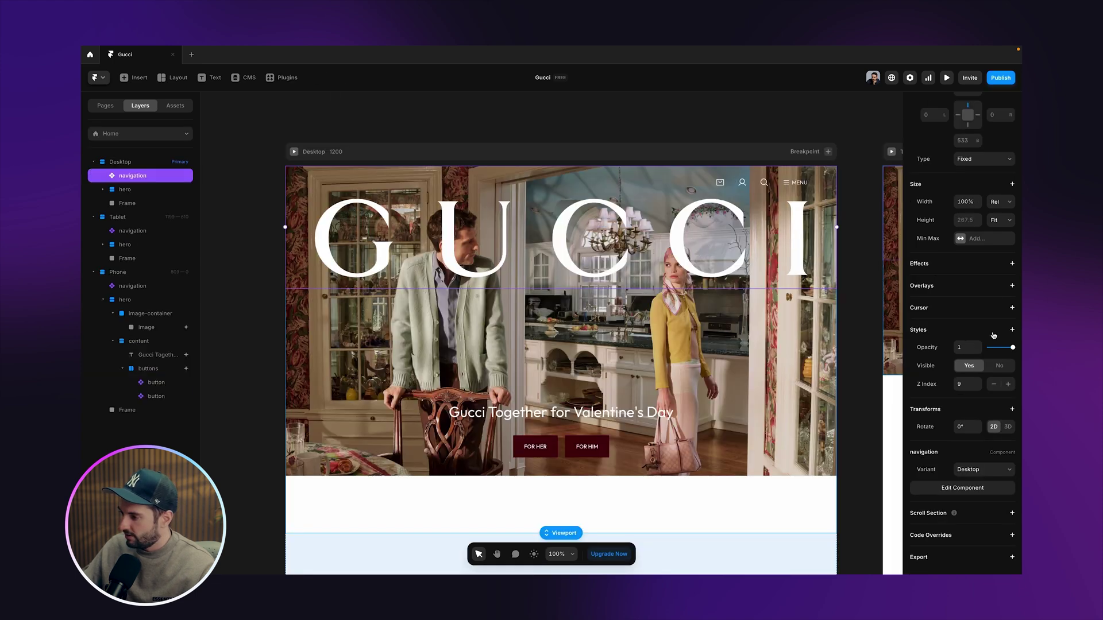
{"action": "left_click", "coordinate": [994, 264]}
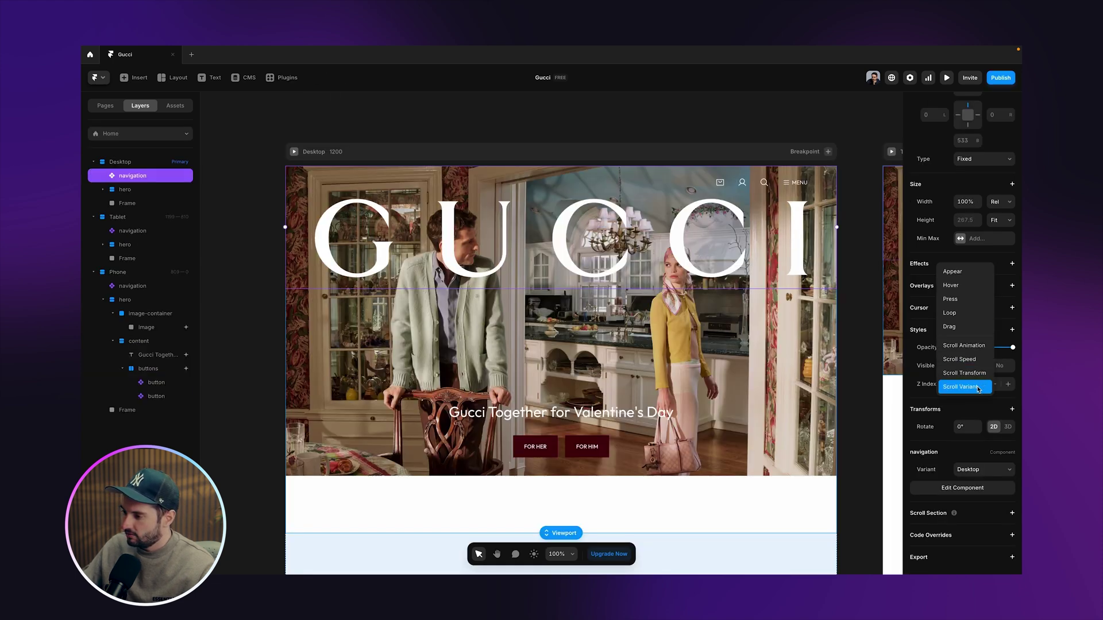
{"action": "left_click", "coordinate": [979, 389]}
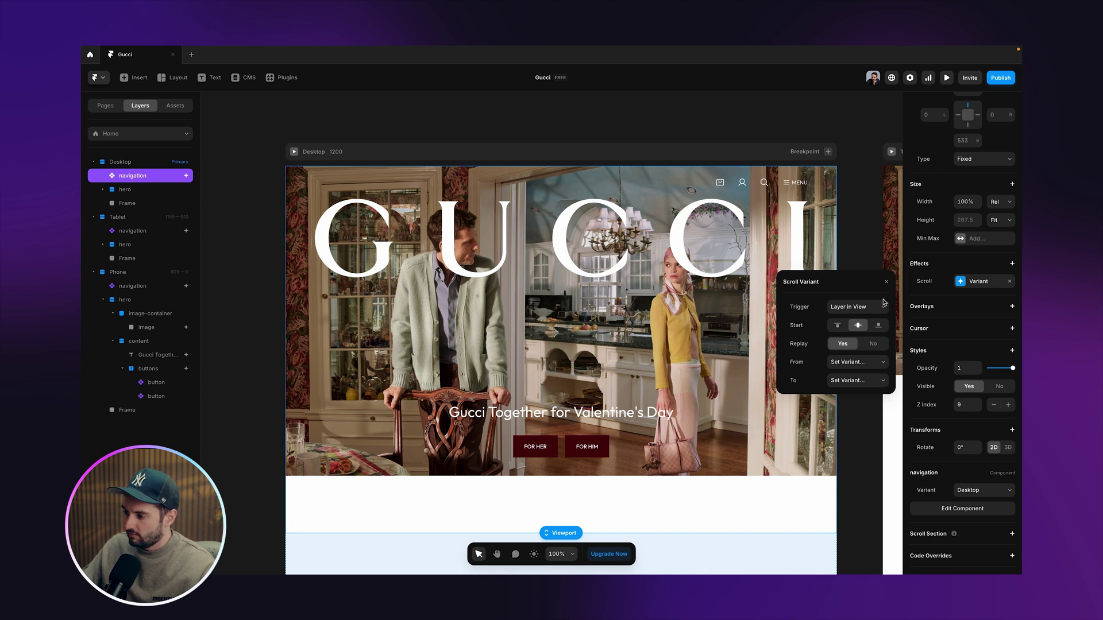
Step: Set the scroll variant to change from Desktop to Desktop Scroll with the Layer in View trigger, starting at the top
{"action": "left_click", "coordinate": [852, 308]}
{"action": "left_click", "coordinate": [808, 315]}
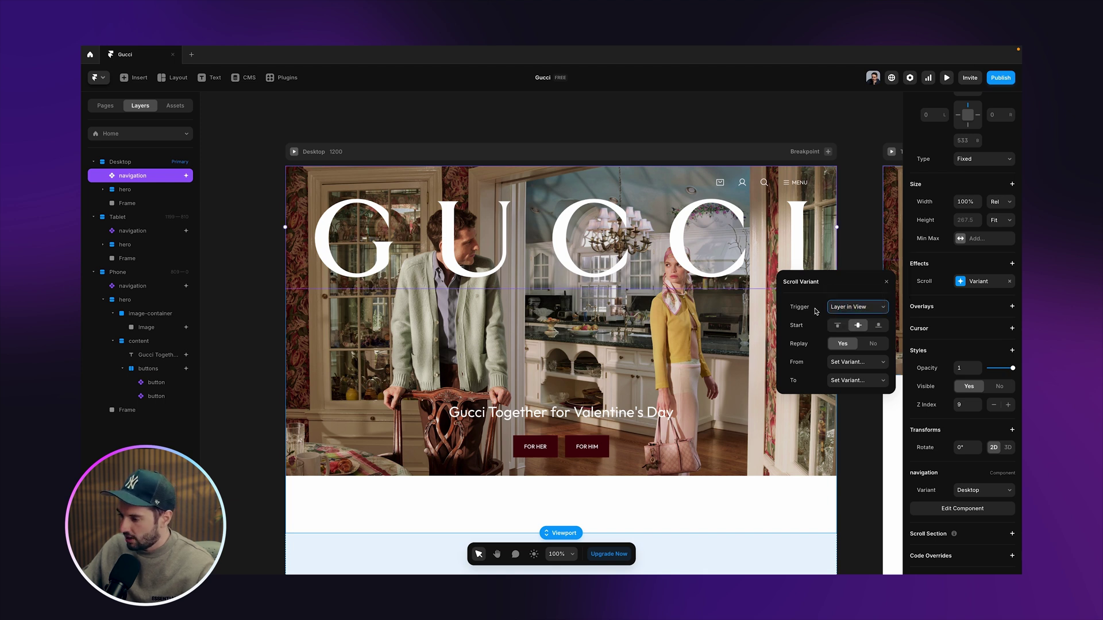
{"action": "left_click", "coordinate": [856, 368]}
{"action": "left_click", "coordinate": [855, 377]}
{"action": "left_click", "coordinate": [850, 382]}
{"action": "left_click", "coordinate": [853, 426]}
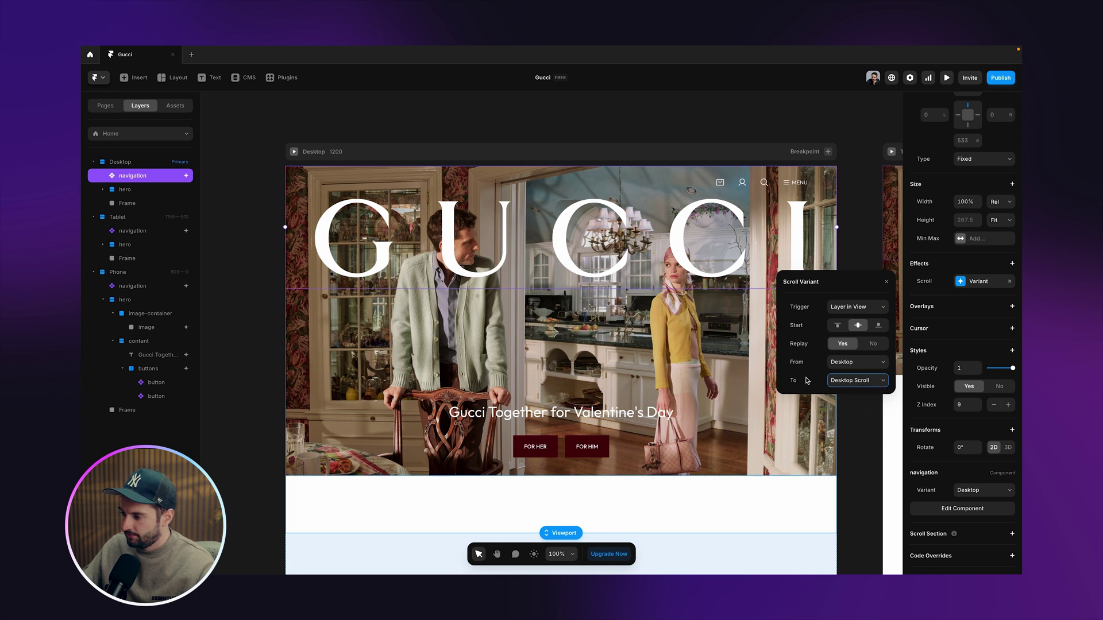
{"action": "left_click", "coordinate": [838, 325]}
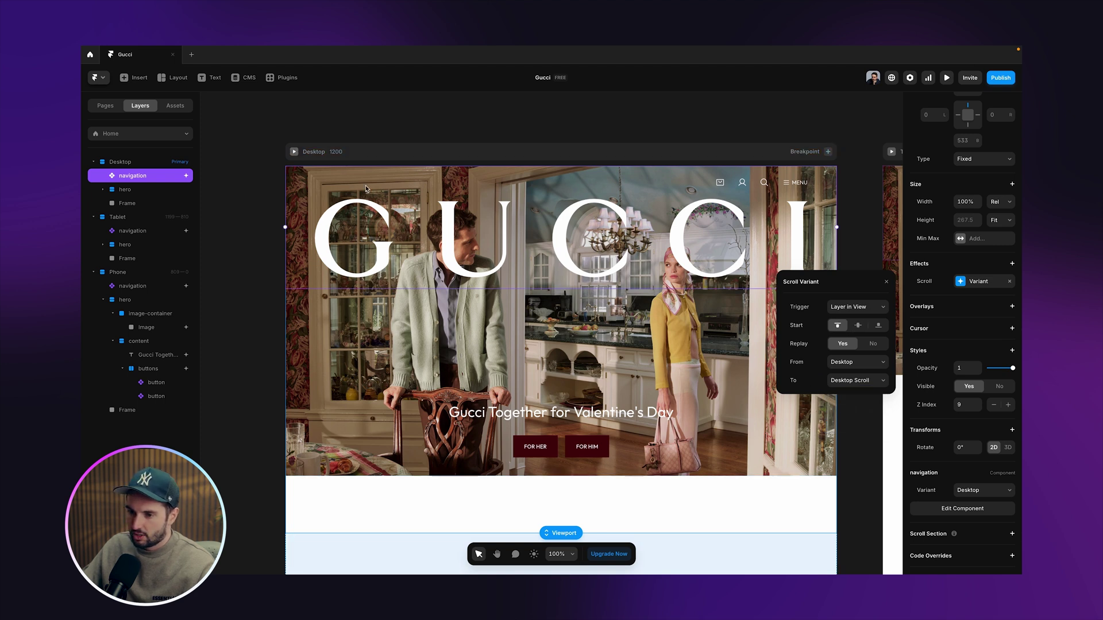
Step: Preview the Desktop page and scroll it to check when the navigation switches variant
{"action": "left_click", "coordinate": [293, 152]}
{"action": "key", "text": "super+r"}
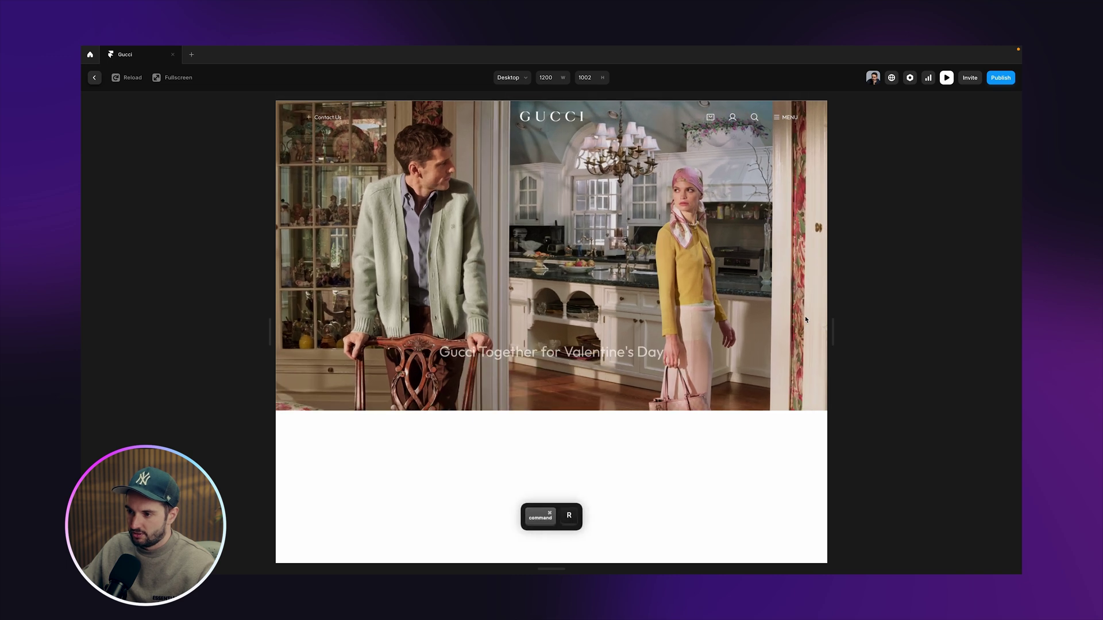
{"action": "scroll", "coordinate": [668, 152], "scroll_direction": "down", "scroll_amount": 4}
{"action": "scroll", "coordinate": [668, 152], "scroll_direction": "up", "scroll_amount": 4}
{"action": "key", "text": "Escape"}
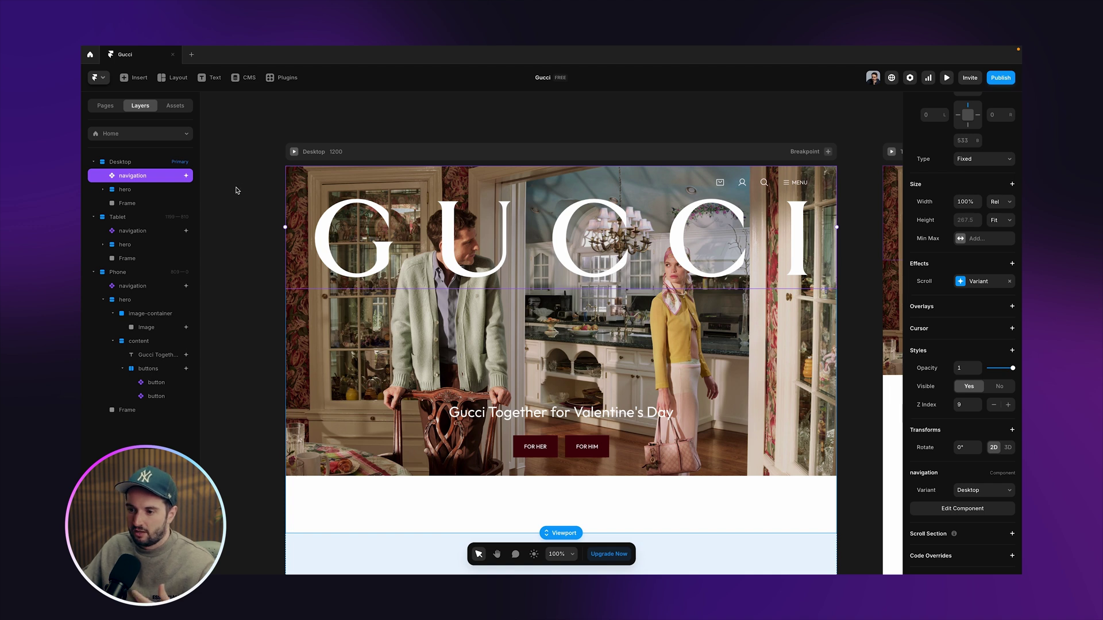
Step: Draw a thin frame about 492 by 7 px across the hero and place it directly under Desktop, above navigation
{"action": "left_click", "coordinate": [370, 154]}
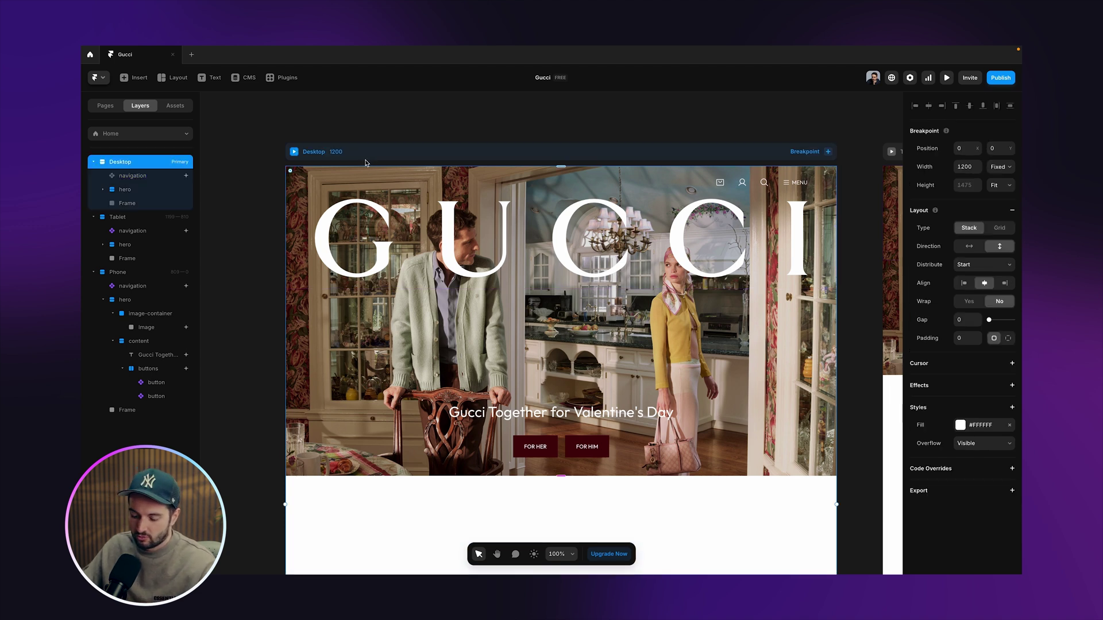
{"action": "key", "text": "f"}
{"action": "left_click_drag", "start_coordinate": [449, 184], "coordinate": [674, 187]}
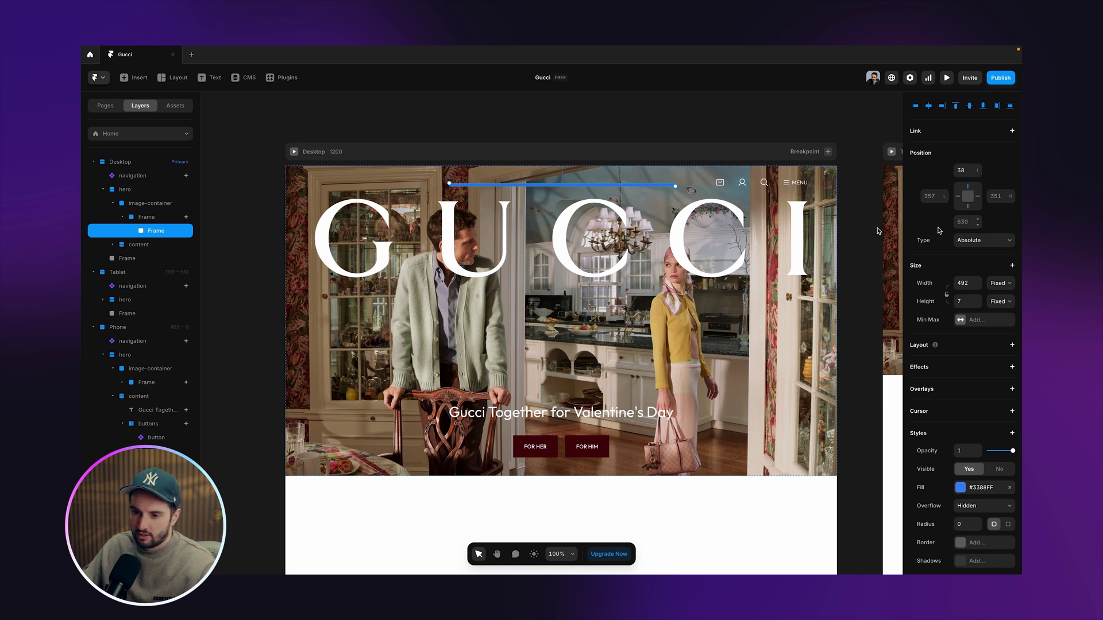
{"action": "left_click_drag", "start_coordinate": [143, 232], "coordinate": [130, 176]}
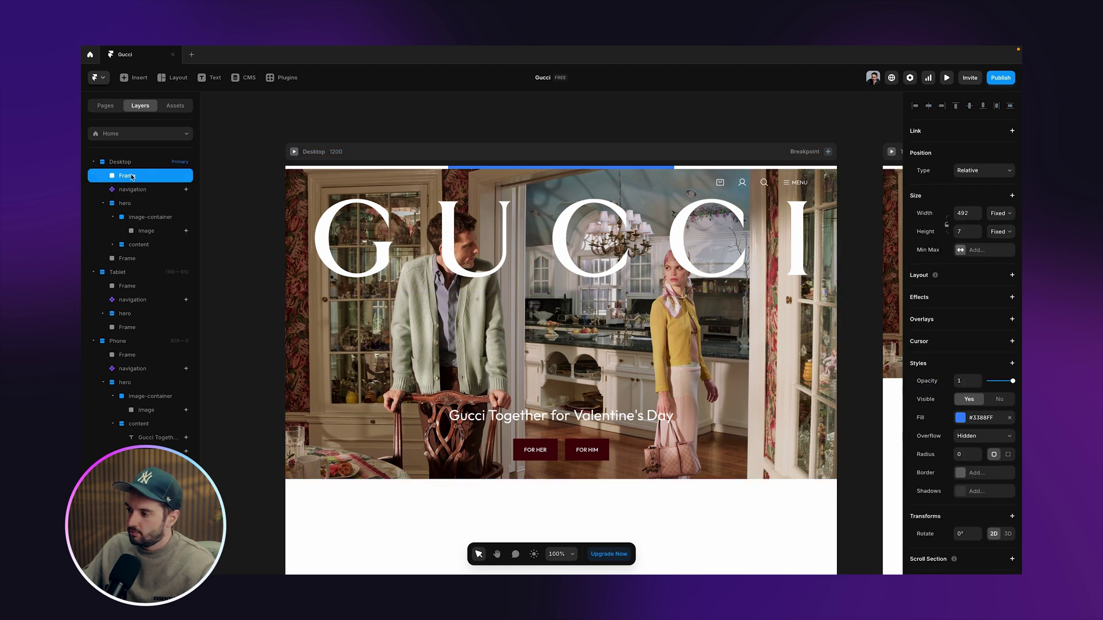
Step: Set the new frame to Absolute positioning with a top offset of 16 px
{"action": "left_click", "coordinate": [964, 170]}
{"action": "left_click", "coordinate": [967, 171]}
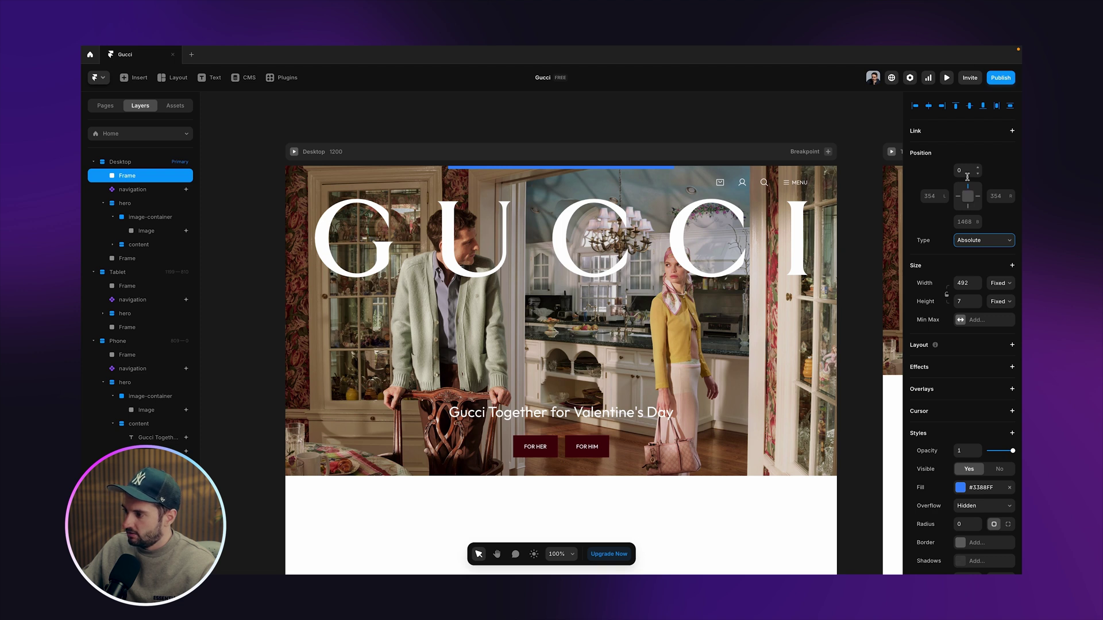
{"action": "left_click", "coordinate": [967, 172]}
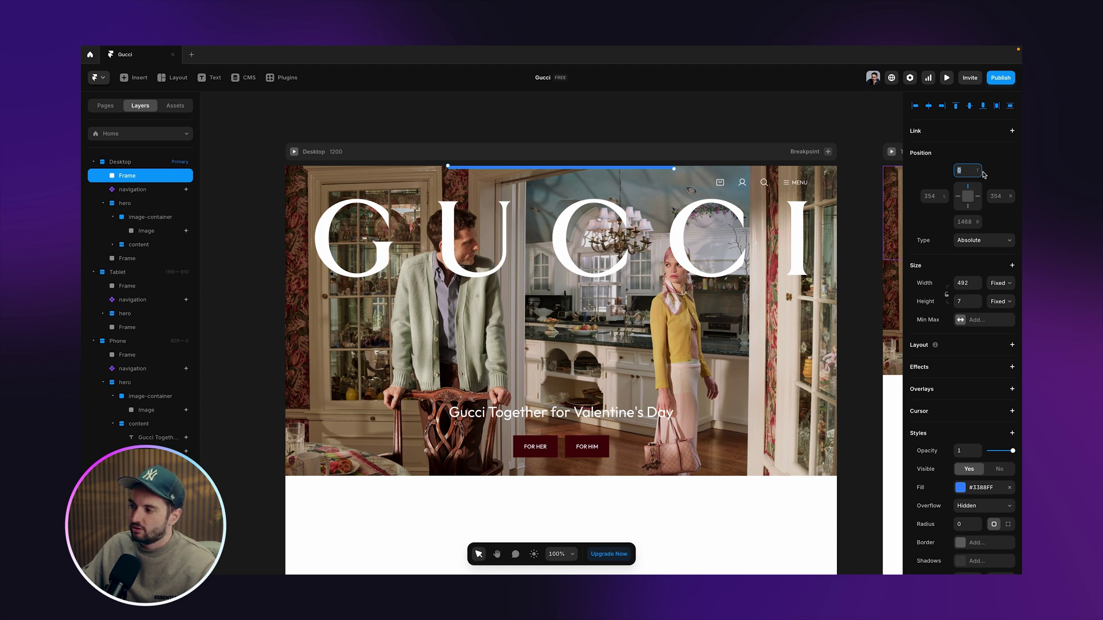
{"action": "type", "text": "16"}
{"action": "key", "text": "Return"}
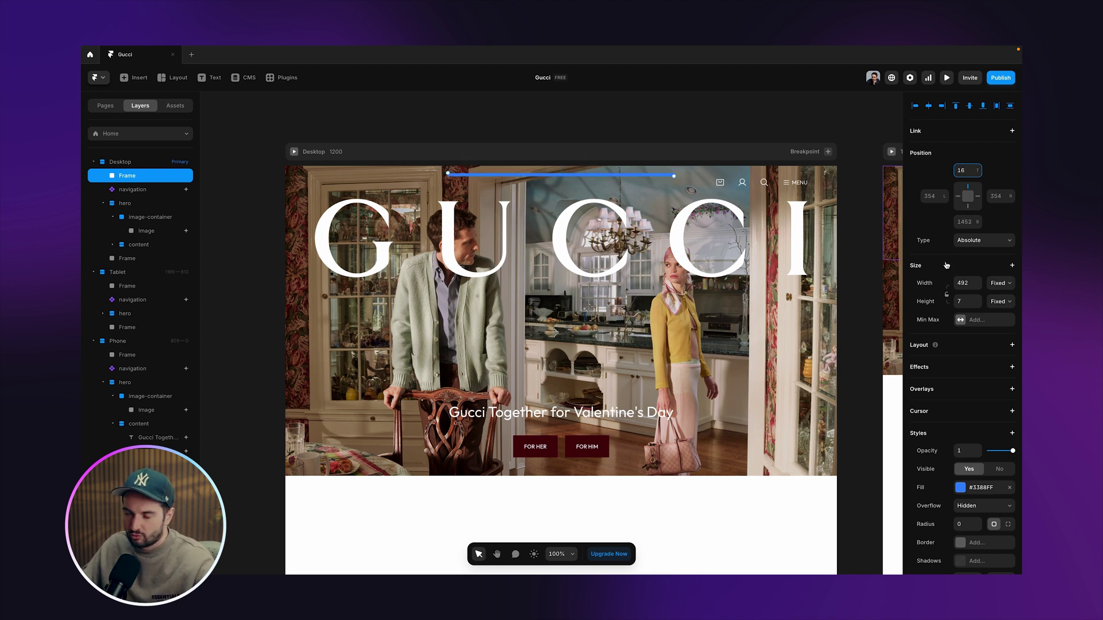
Step: Set the frame's width to 100% relative and its height to 1 px
{"action": "left_click", "coordinate": [1000, 283]}
{"action": "left_click", "coordinate": [999, 295]}
{"action": "left_click", "coordinate": [967, 283]}
{"action": "type", "text": "100"}
{"action": "key", "text": "Tab"}
{"action": "type", "text": "1"}
{"action": "key", "text": "Return"}
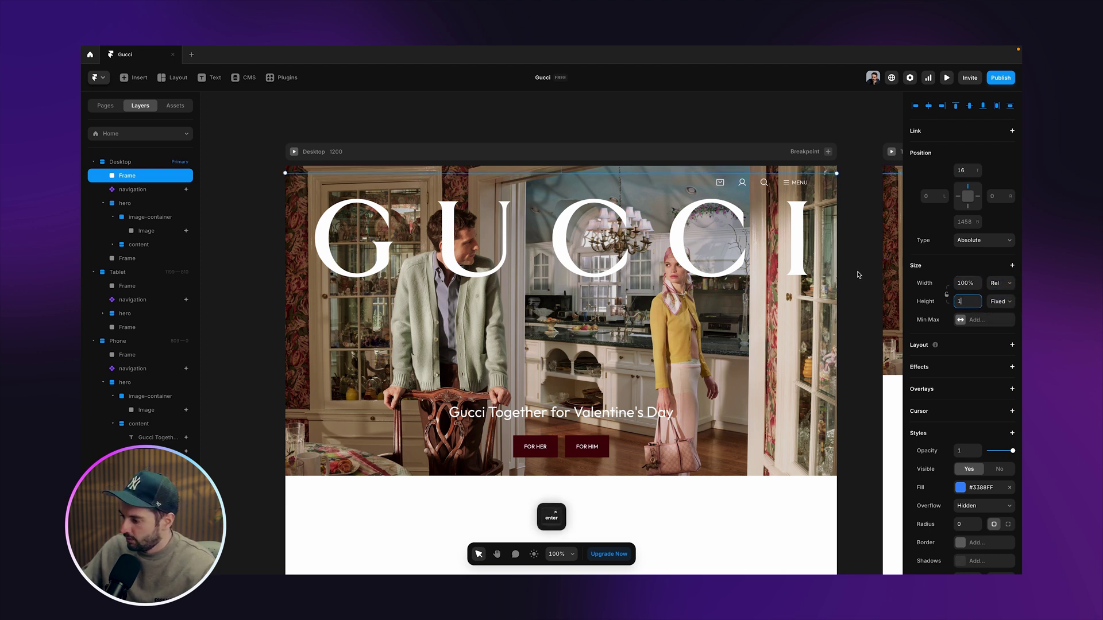
Step: Remove the thin frame's fill and set its Z Index to -1
{"action": "left_click", "coordinate": [1009, 487]}
{"action": "scroll", "coordinate": [982, 499], "scroll_direction": "down", "scroll_amount": 3}
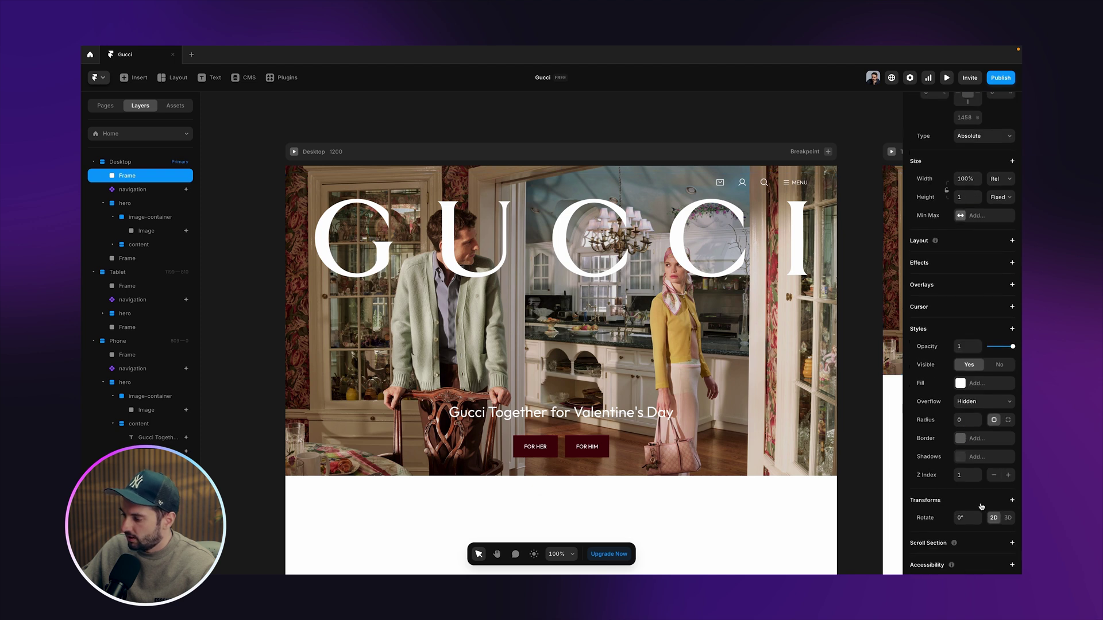
{"action": "left_click", "coordinate": [971, 476]}
{"action": "type", "text": "-1"}
{"action": "key", "text": "Return"}
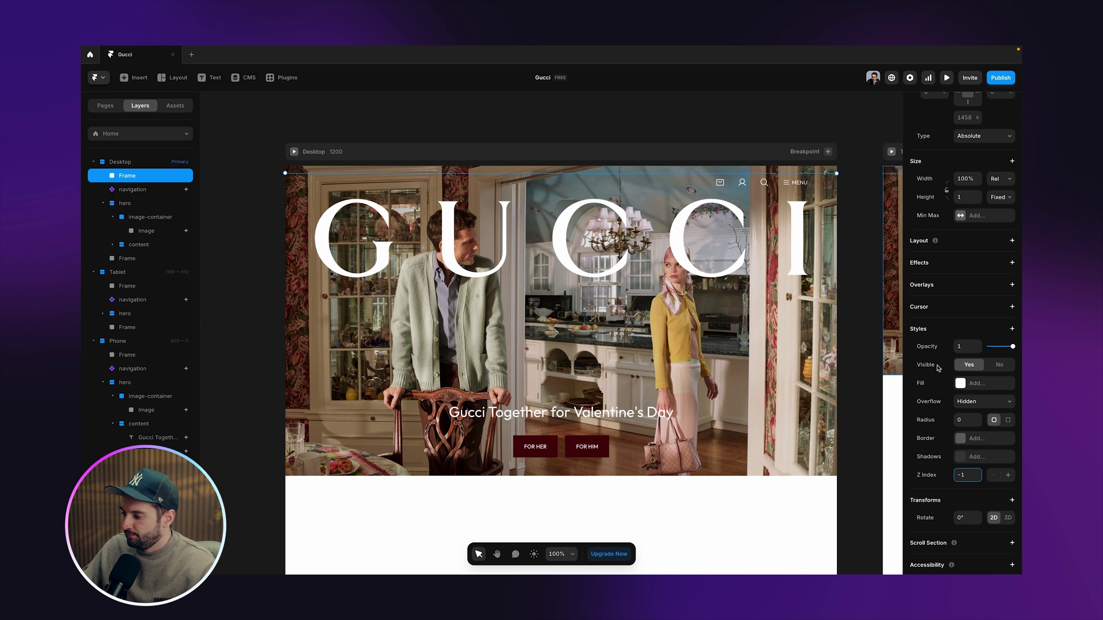
Step: Add a scroll section named nav-trigger to the frame and rename its layer nav-trigger
{"action": "scroll", "coordinate": [951, 360], "scroll_direction": "down", "scroll_amount": 2}
{"action": "left_click", "coordinate": [1011, 492]}
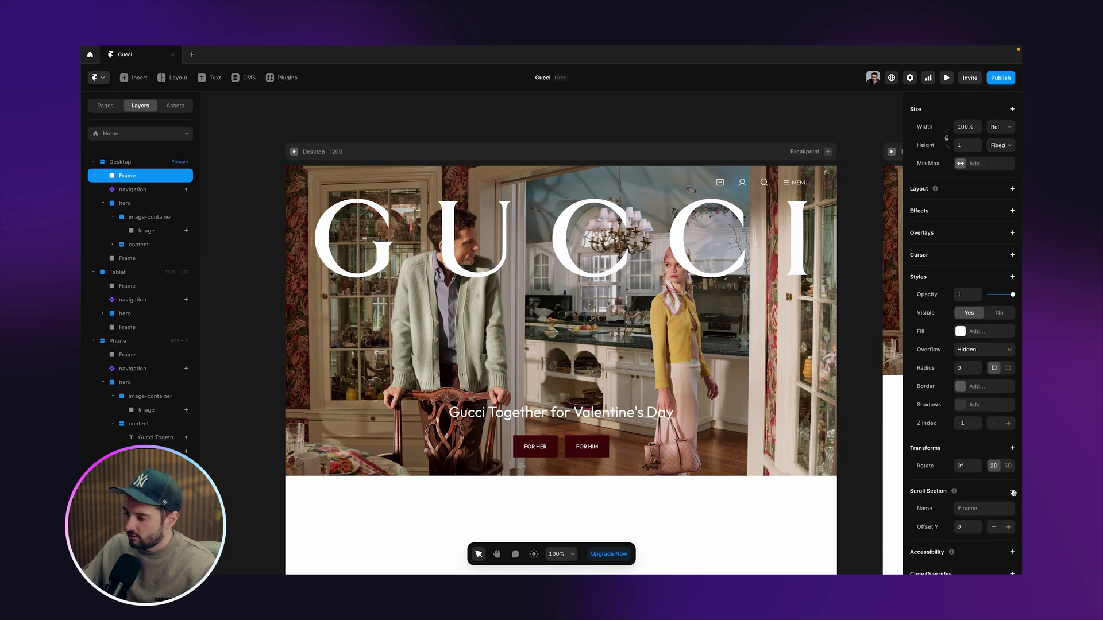
{"action": "left_click", "coordinate": [965, 509]}
{"action": "type", "text": "nav-trigger"}
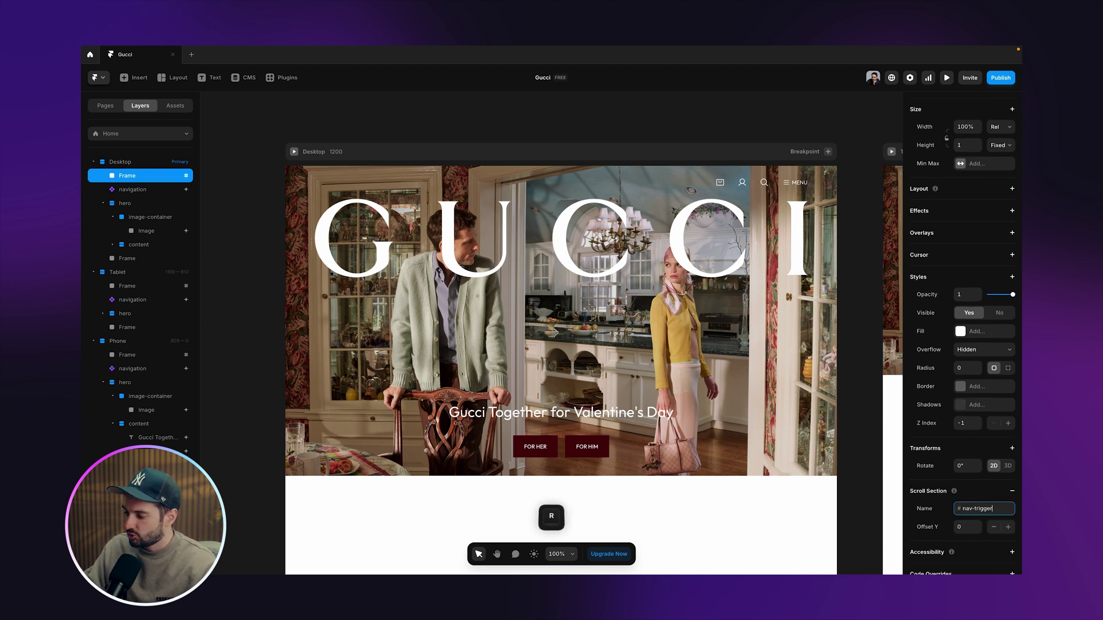
{"action": "key", "text": "Return"}
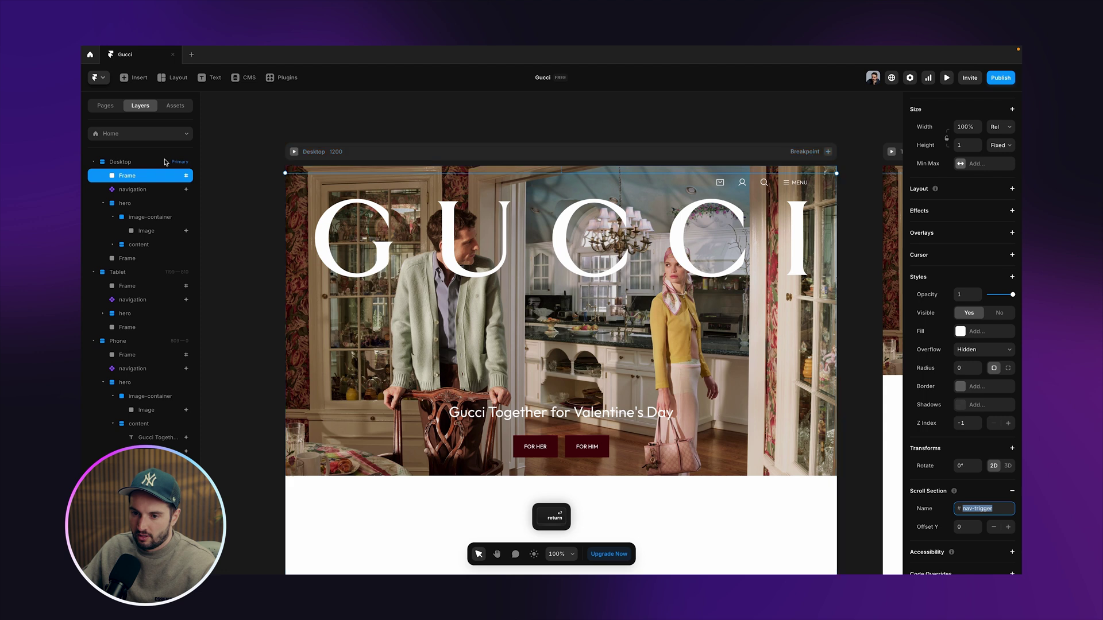
{"action": "key", "text": "Return"}
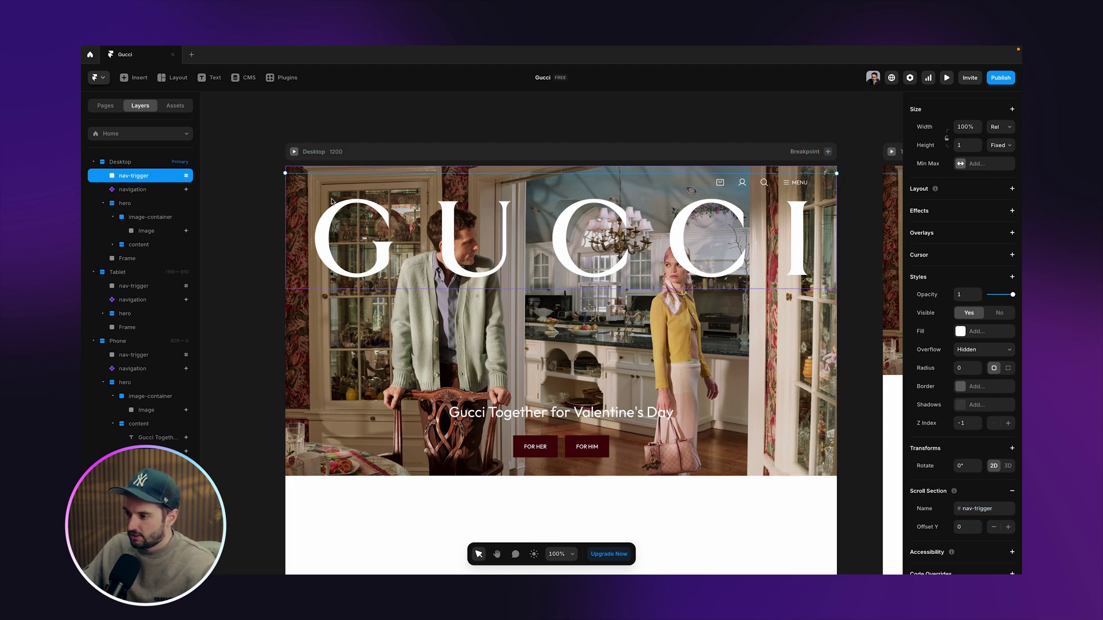
Step: Change the Desktop navigation's scroll variant trigger to Section in View
{"action": "left_click", "coordinate": [712, 224]}
{"action": "left_click", "coordinate": [988, 280]}
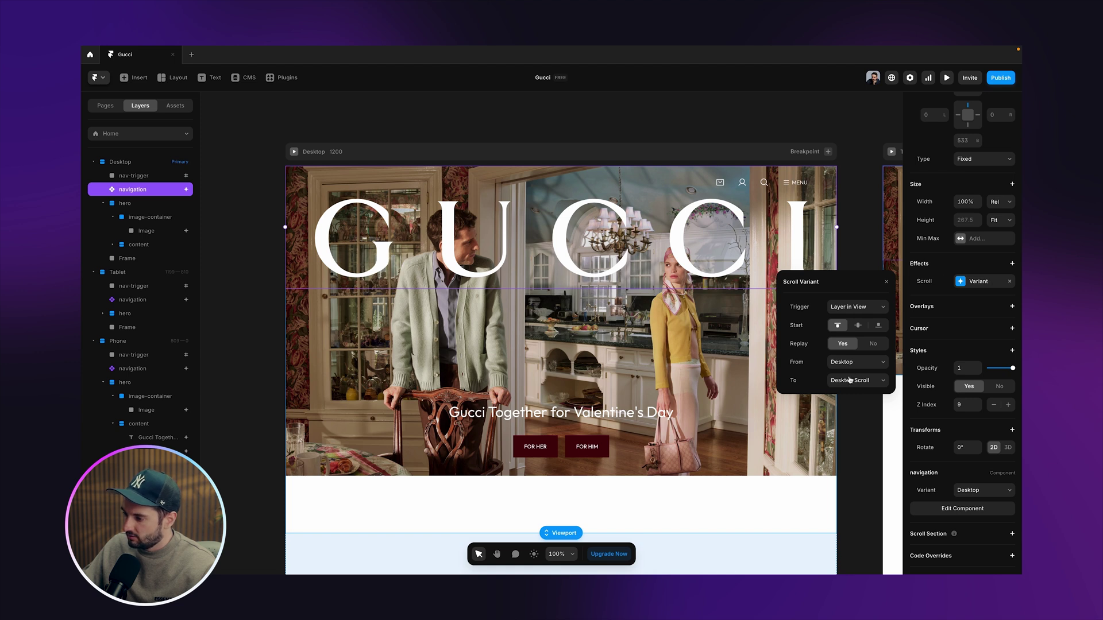
{"action": "left_click", "coordinate": [856, 307]}
{"action": "left_click", "coordinate": [853, 320]}
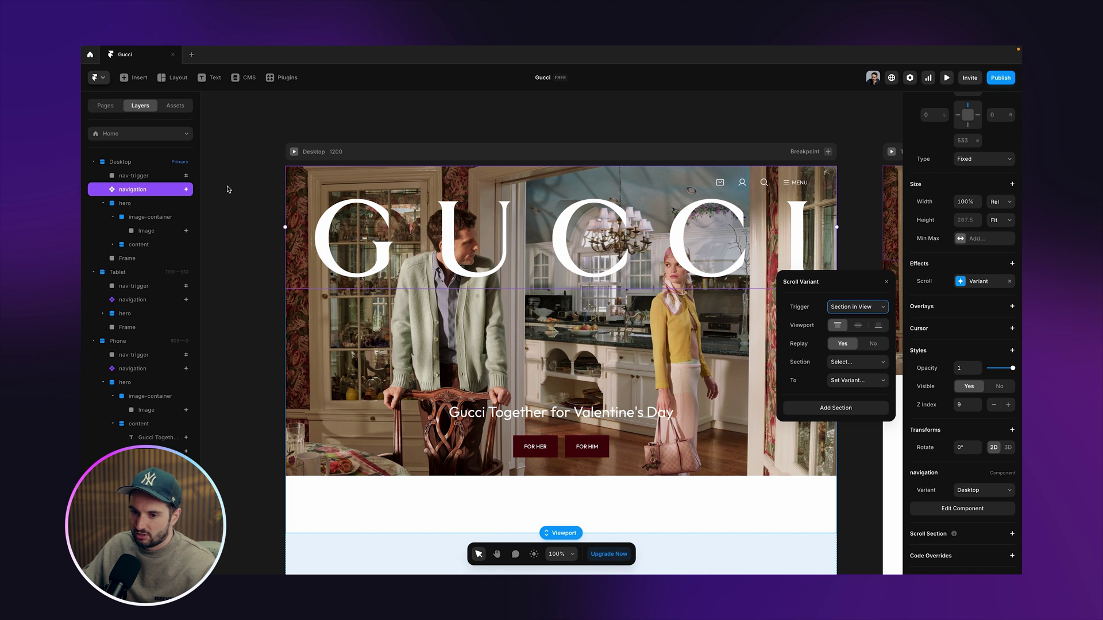
Step: Set the navigation's scroll variant section to #nav-trigger and its target variant to Desktop Scroll
{"action": "left_click", "coordinate": [138, 175]}
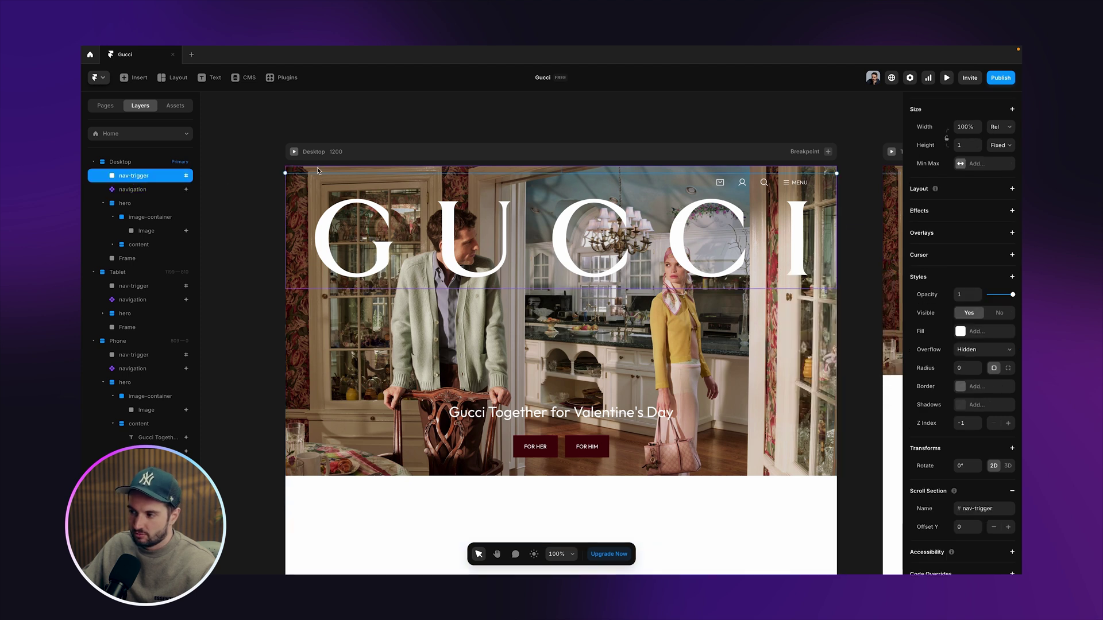
{"action": "left_click", "coordinate": [123, 189]}
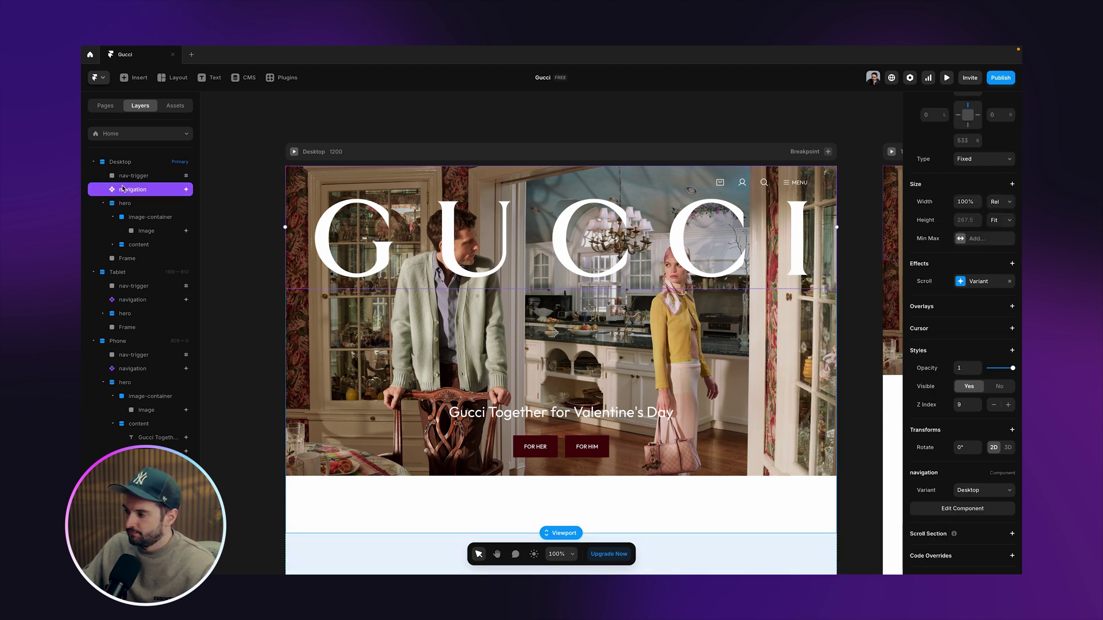
{"action": "left_click", "coordinate": [982, 281]}
{"action": "left_click", "coordinate": [847, 362]}
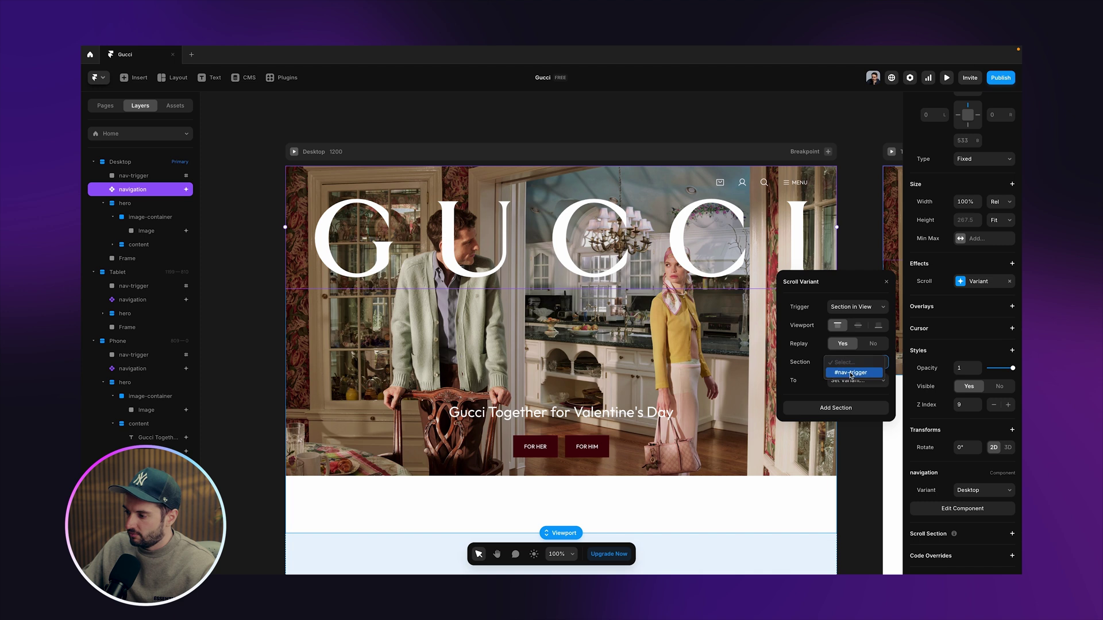
{"action": "left_click", "coordinate": [848, 373]}
{"action": "left_click", "coordinate": [855, 380]}
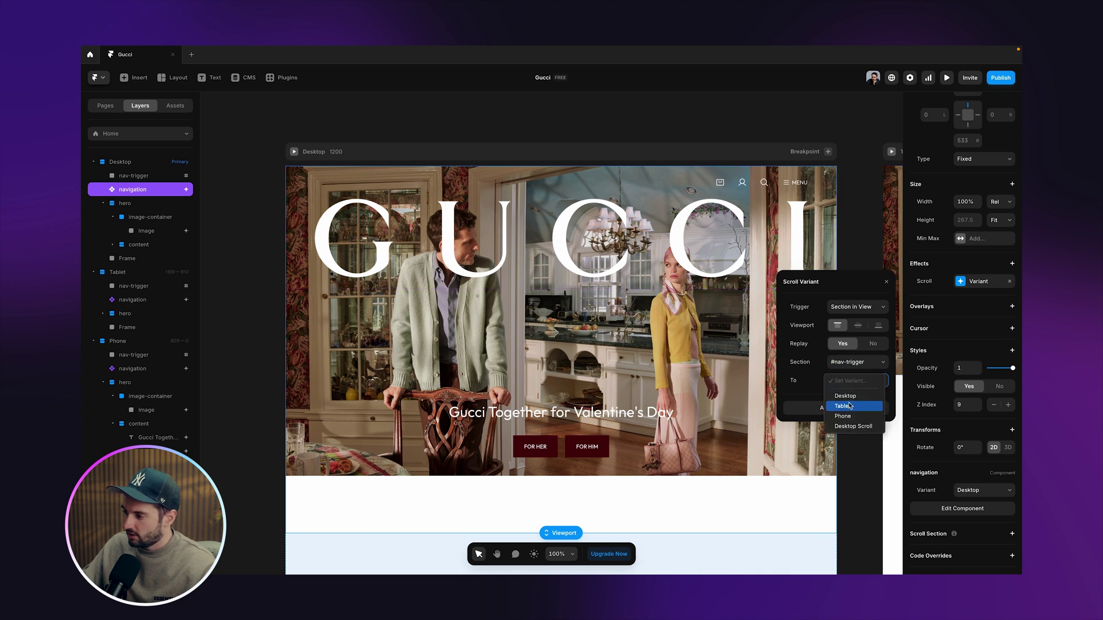
{"action": "left_click", "coordinate": [853, 426]}
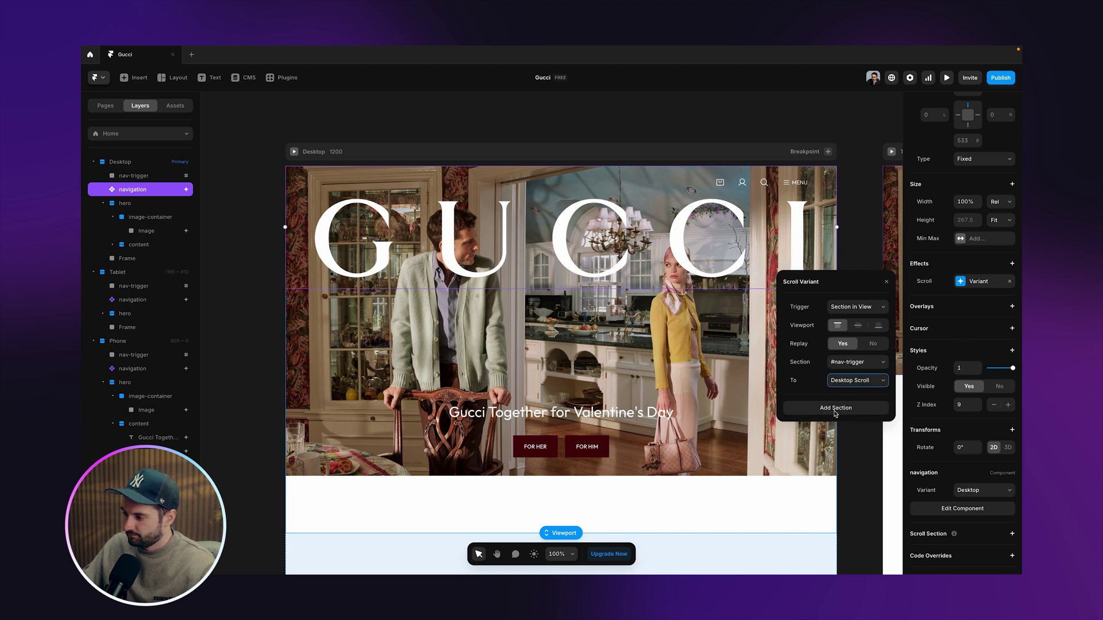
Step: Preview the page and scroll down and up to check the navigation's switch at the trigger section
{"action": "left_click", "coordinate": [948, 78]}
{"action": "scroll", "coordinate": [767, 322], "scroll_direction": "down", "scroll_amount": 1}
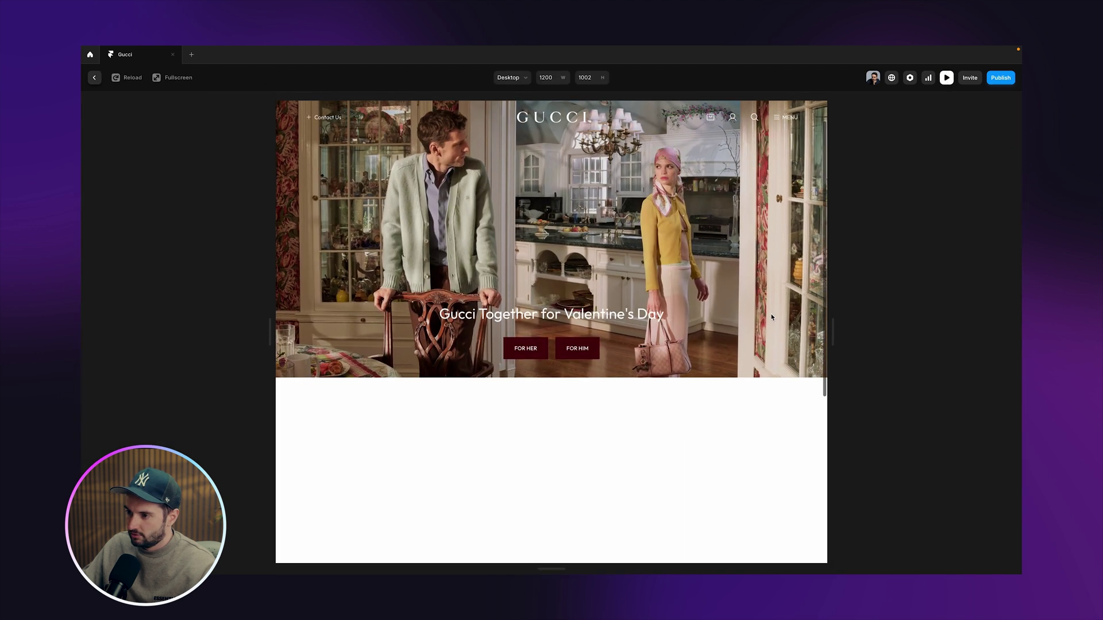
{"action": "scroll", "coordinate": [771, 314], "scroll_direction": "up", "scroll_amount": 1}
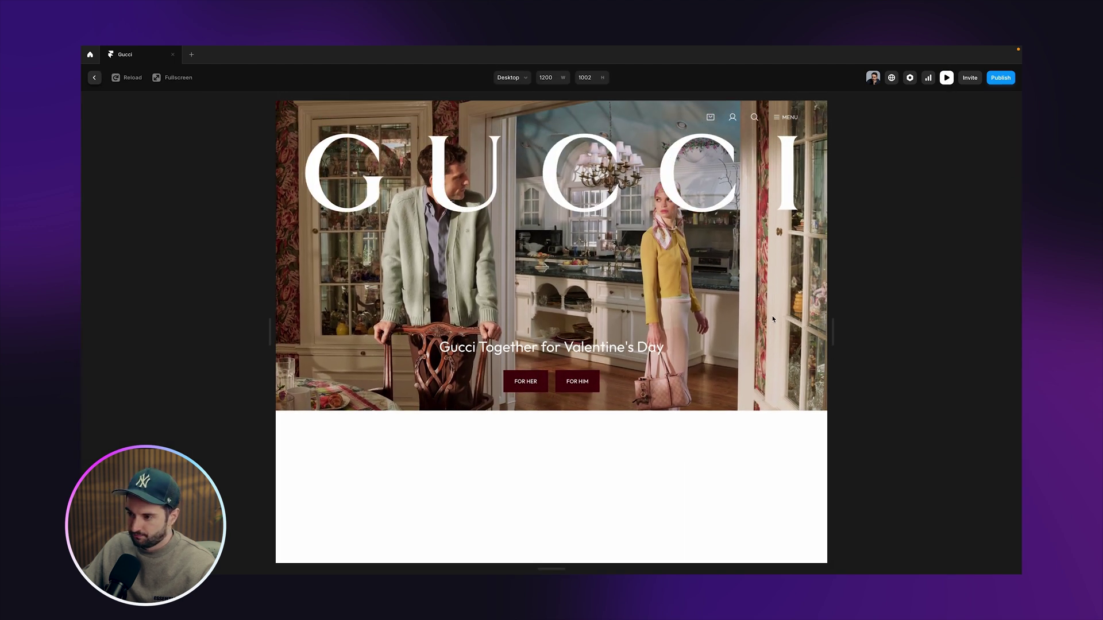
{"action": "scroll", "coordinate": [774, 320], "scroll_direction": "down", "scroll_amount": 1}
{"action": "scroll", "coordinate": [773, 319], "scroll_direction": "up", "scroll_amount": 1}
{"action": "key", "text": "Escape"}
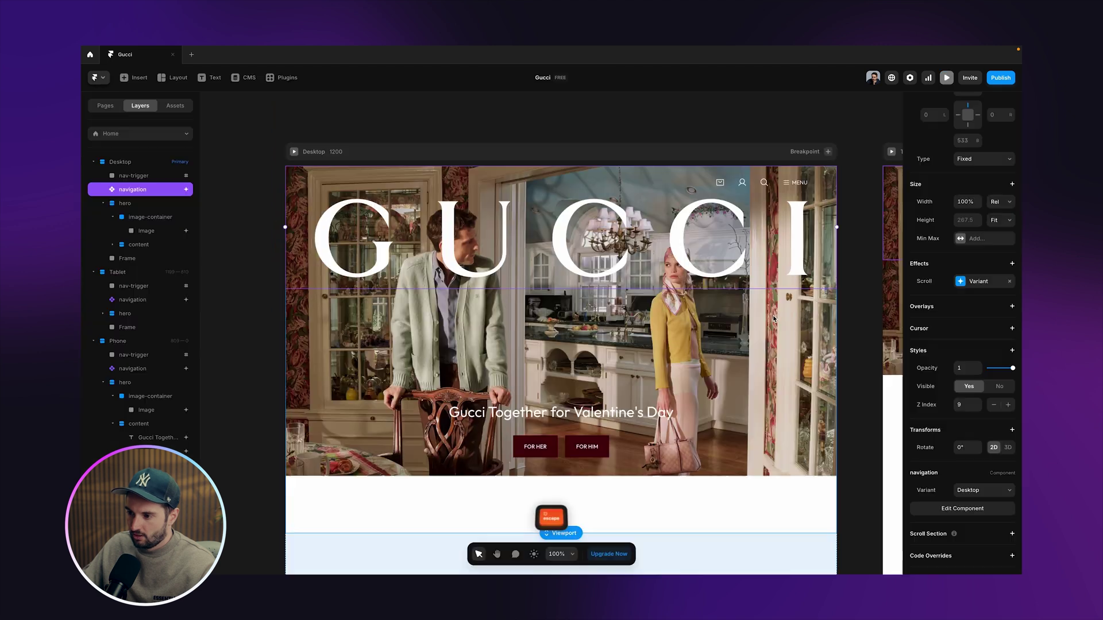
Step: Open the navigation component for editing and change the Desktop variant's transition to Ease with a time of 1.2 s
{"action": "double_click", "coordinate": [560, 279]}
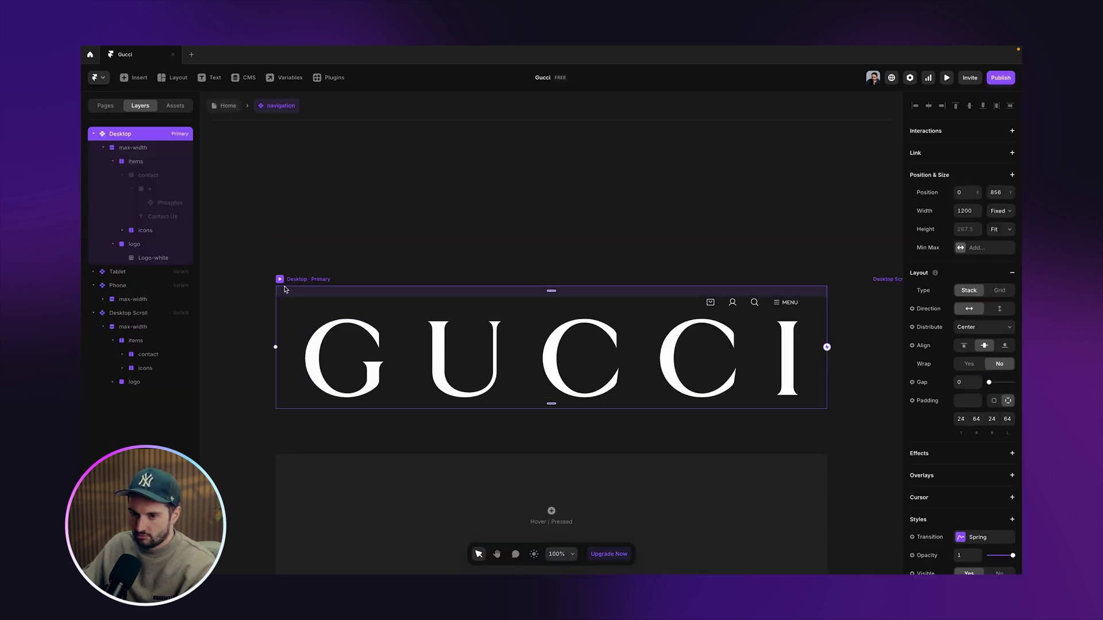
{"action": "scroll", "coordinate": [966, 415], "scroll_direction": "down", "scroll_amount": 3}
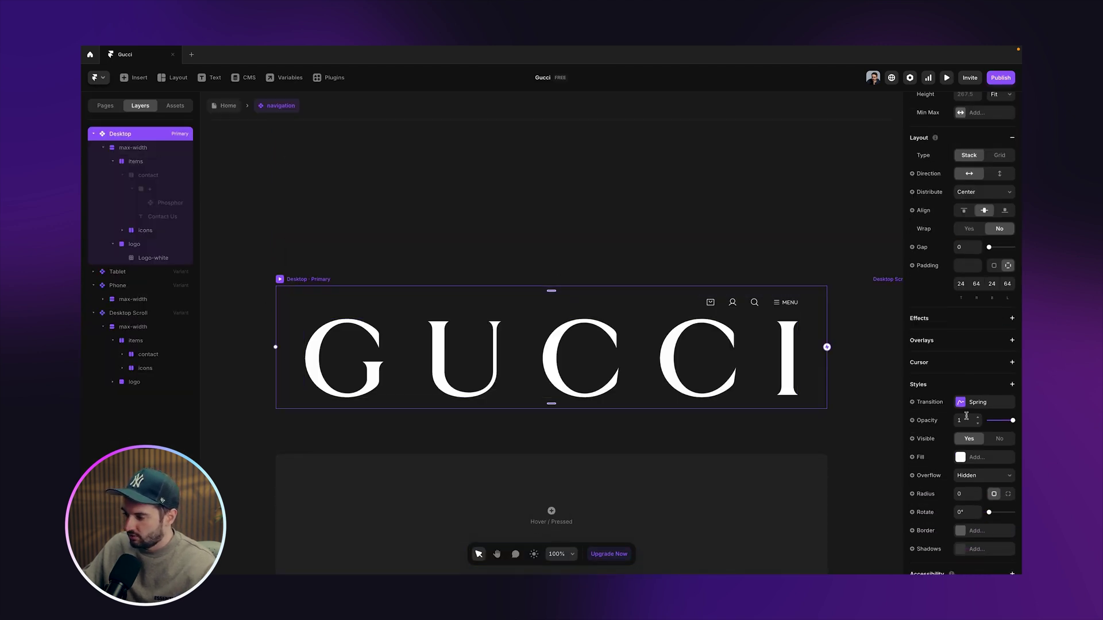
{"action": "left_click", "coordinate": [977, 405]}
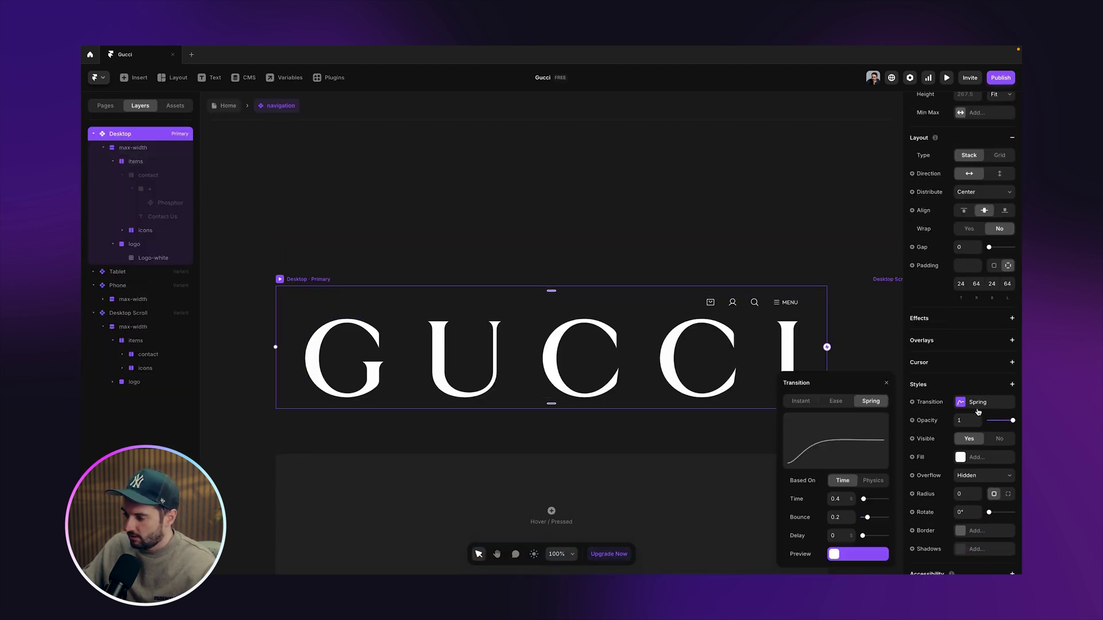
{"action": "left_click", "coordinate": [836, 401]}
{"action": "left_click", "coordinate": [839, 517]}
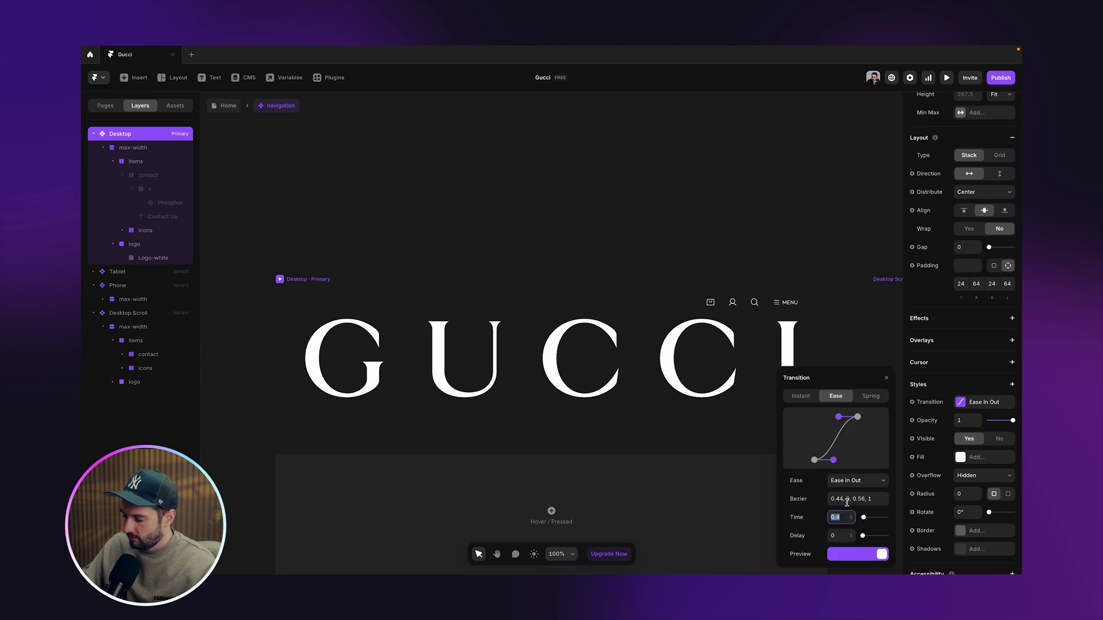
{"action": "type", "text": ".8"}
{"action": "key", "text": "super+a"}
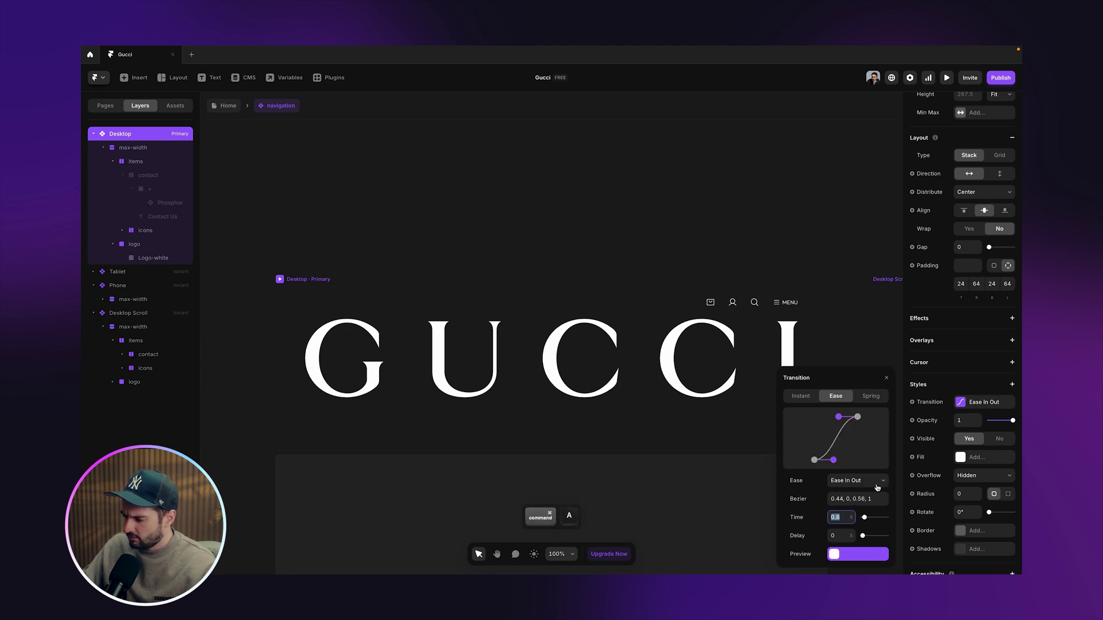
{"action": "key", "text": "Return"}
Step: Set the Bezier curve of the Desktop variant's transition to 0.5, 0, 0, 1
{"action": "left_click", "coordinate": [858, 499]}
{"action": "key", "text": "super+a"}
{"action": "type", "text": "0"}
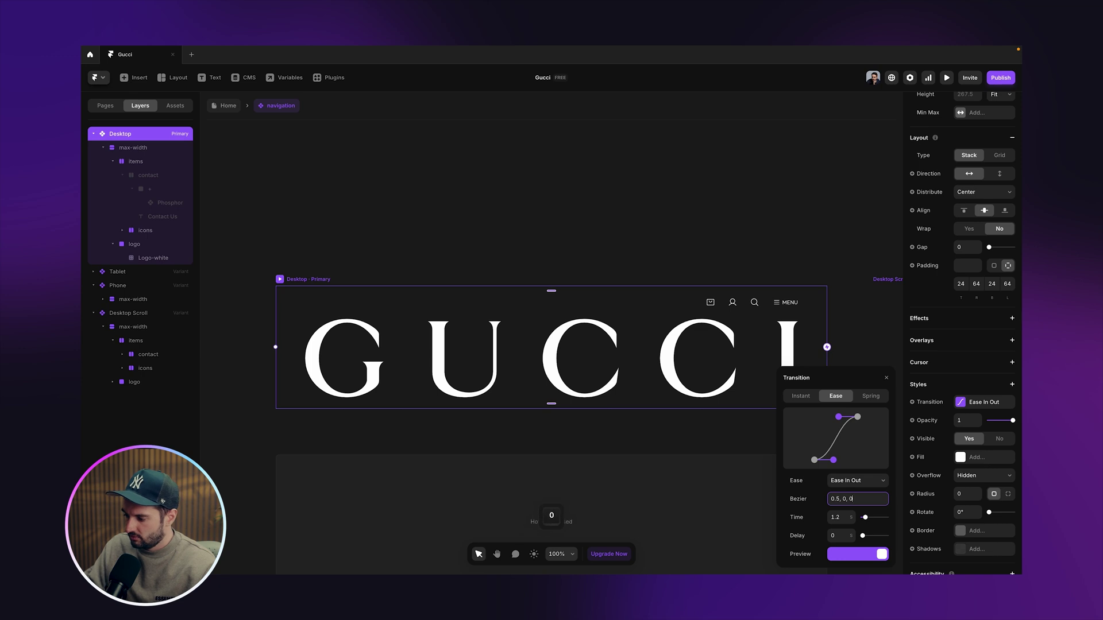
{"action": "key", "text": "Return"}
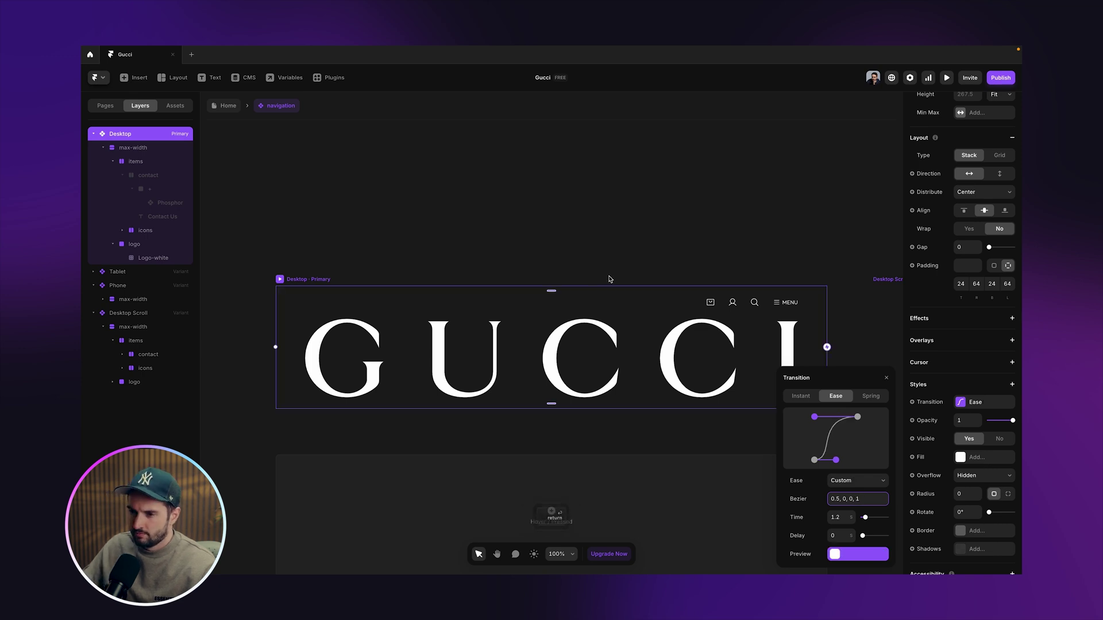
Step: Return to the Home page and preview the Desktop breakpoint, scrolling down and up to check the navigation's new transition
{"action": "left_click", "coordinate": [312, 145]}
{"action": "left_click", "coordinate": [224, 106]}
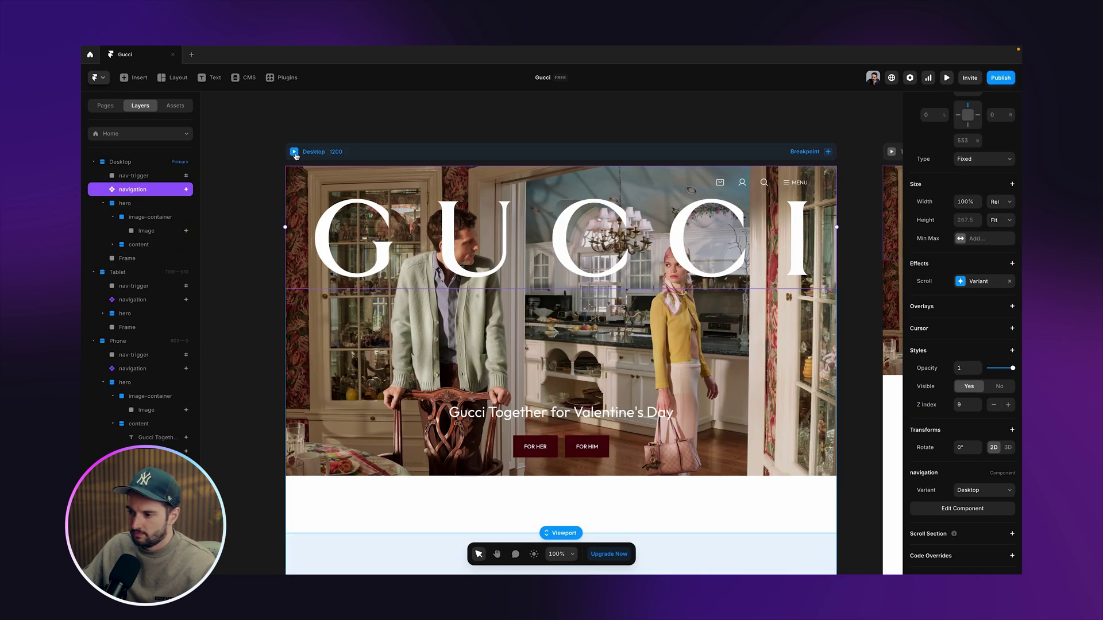
{"action": "left_click", "coordinate": [294, 151]}
{"action": "scroll", "coordinate": [712, 305], "scroll_direction": "down", "scroll_amount": 5}
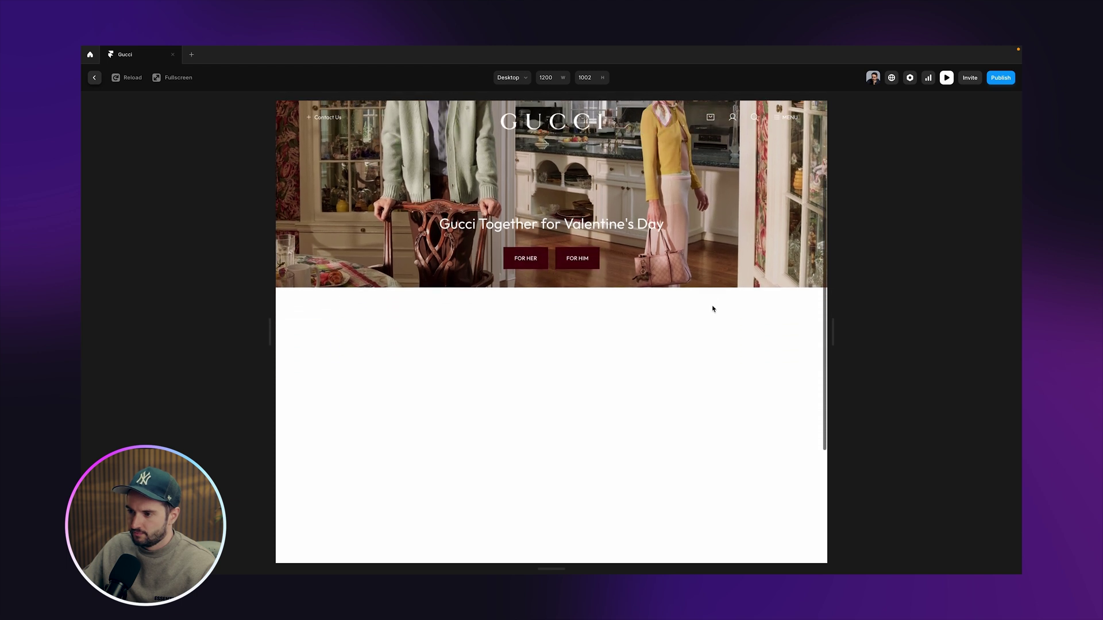
{"action": "scroll", "coordinate": [714, 307], "scroll_direction": "up", "scroll_amount": 5}
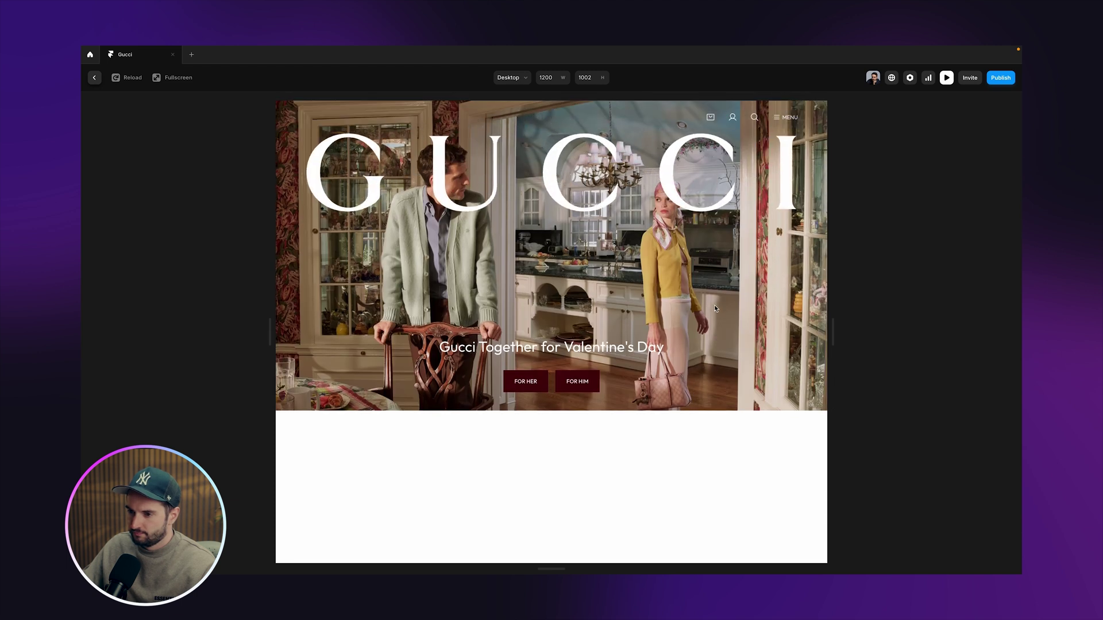
{"action": "key", "text": "Escape"}
Step: Set the Desktop Scroll variant's opacity to 0.9 in the navigation component and return to the Home page
{"action": "left_click", "coordinate": [712, 311]}
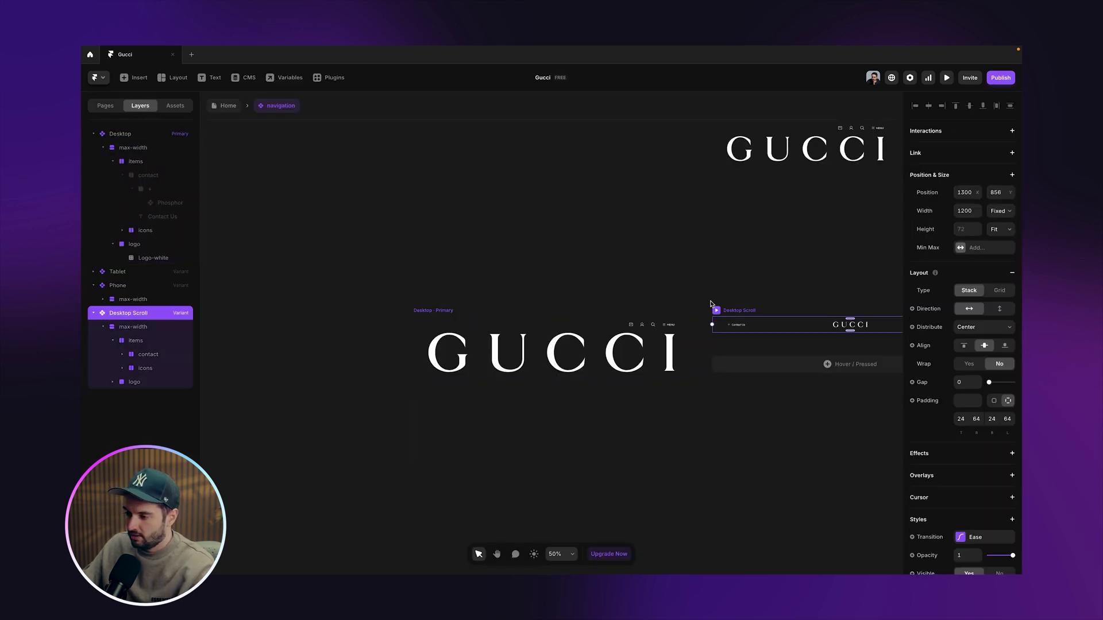
{"action": "key", "text": "9"}
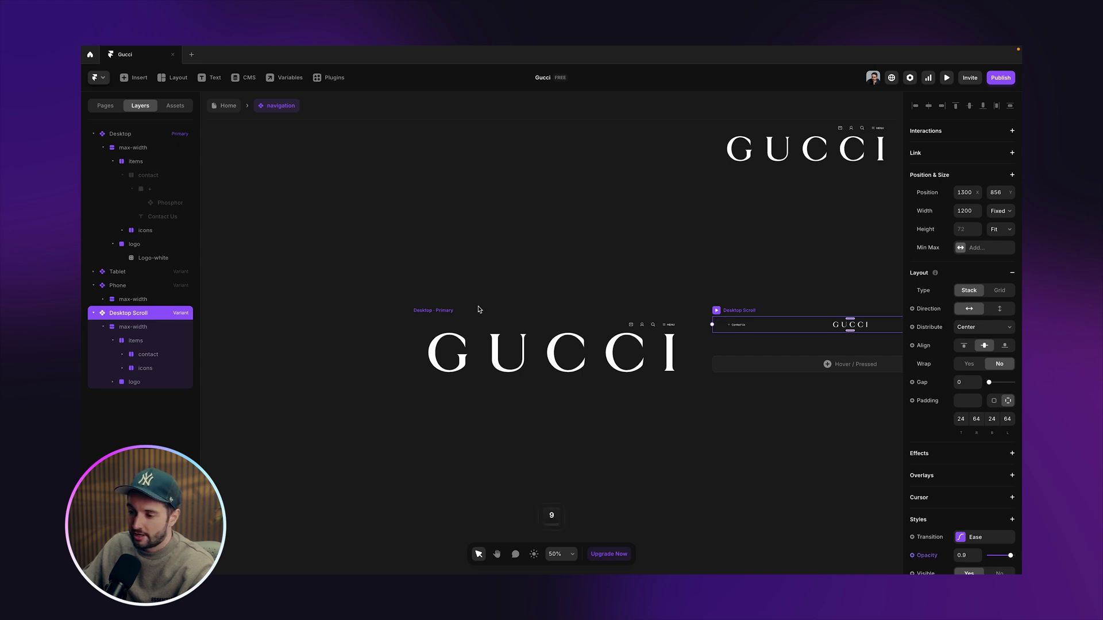
{"action": "left_click", "coordinate": [228, 106]}
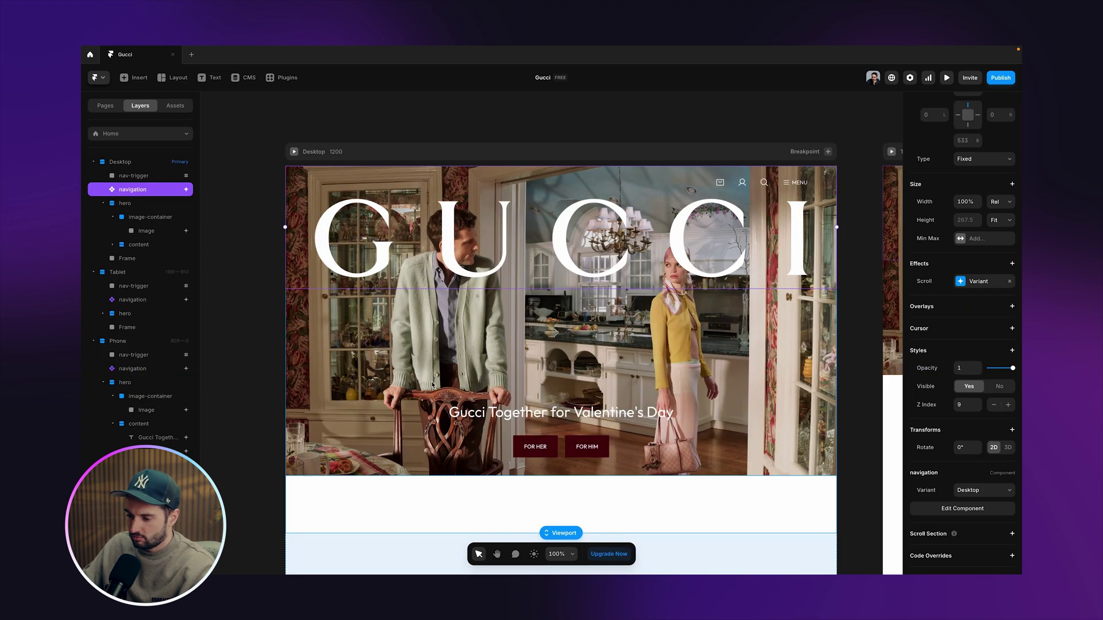
Step: Copy the fill colour of the BG layer in the primary variant of the hero's button component, and return to the Home page
{"action": "left_click", "coordinate": [550, 449]}
{"action": "double_click", "coordinate": [531, 449]}
{"action": "scroll", "coordinate": [998, 500], "scroll_direction": "down", "scroll_amount": 2}
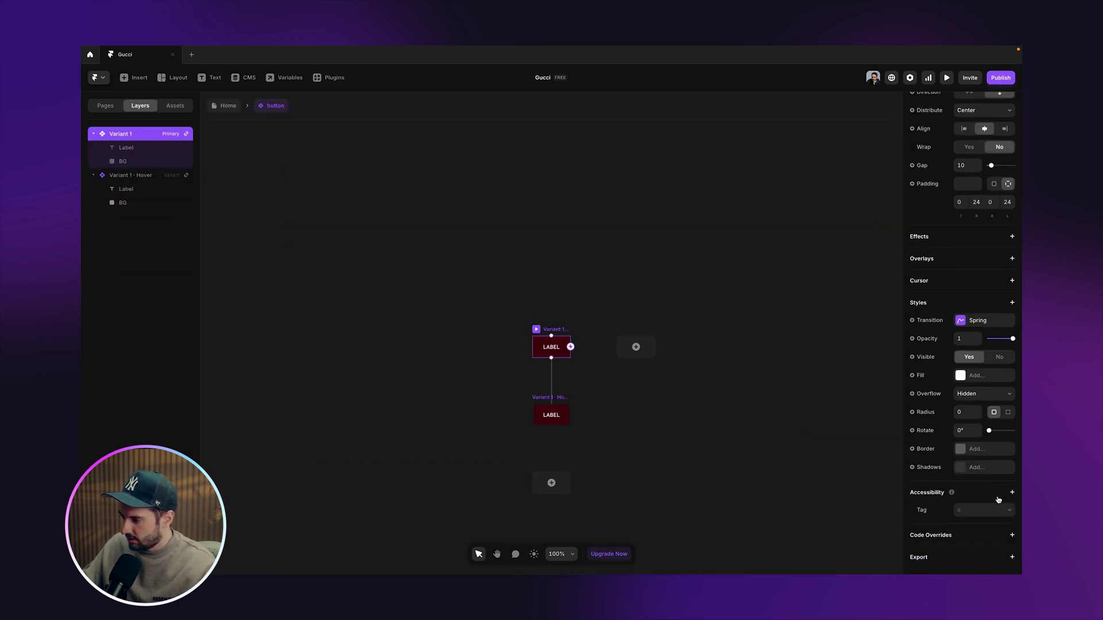
{"action": "left_click", "coordinate": [564, 344]}
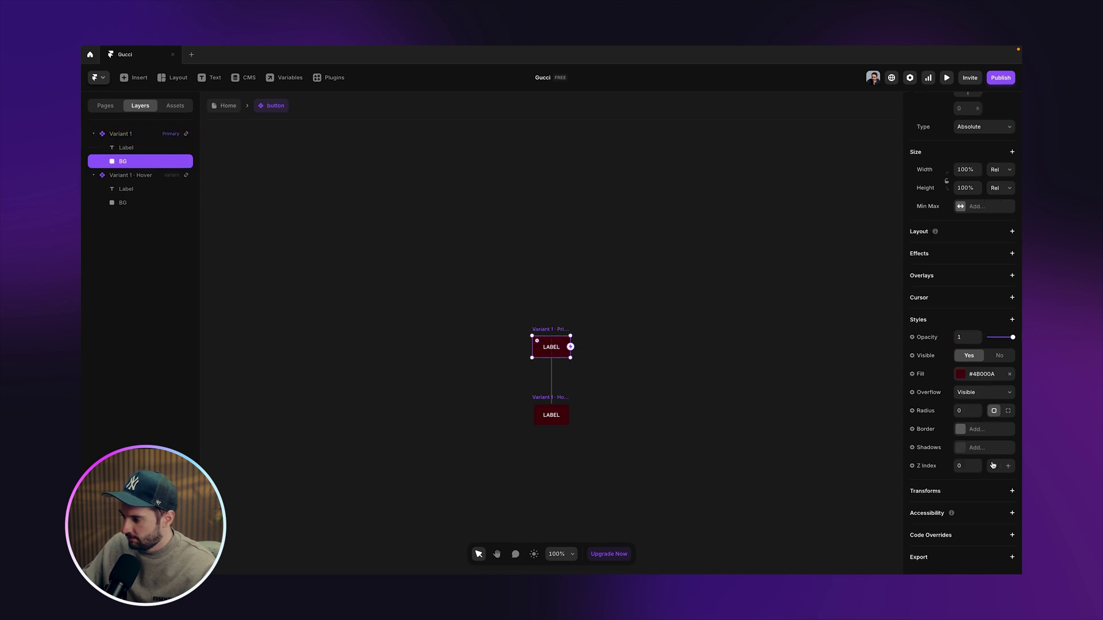
{"action": "left_click", "coordinate": [976, 376]}
{"action": "key", "text": "super+c"}
{"action": "left_click", "coordinate": [218, 107]}
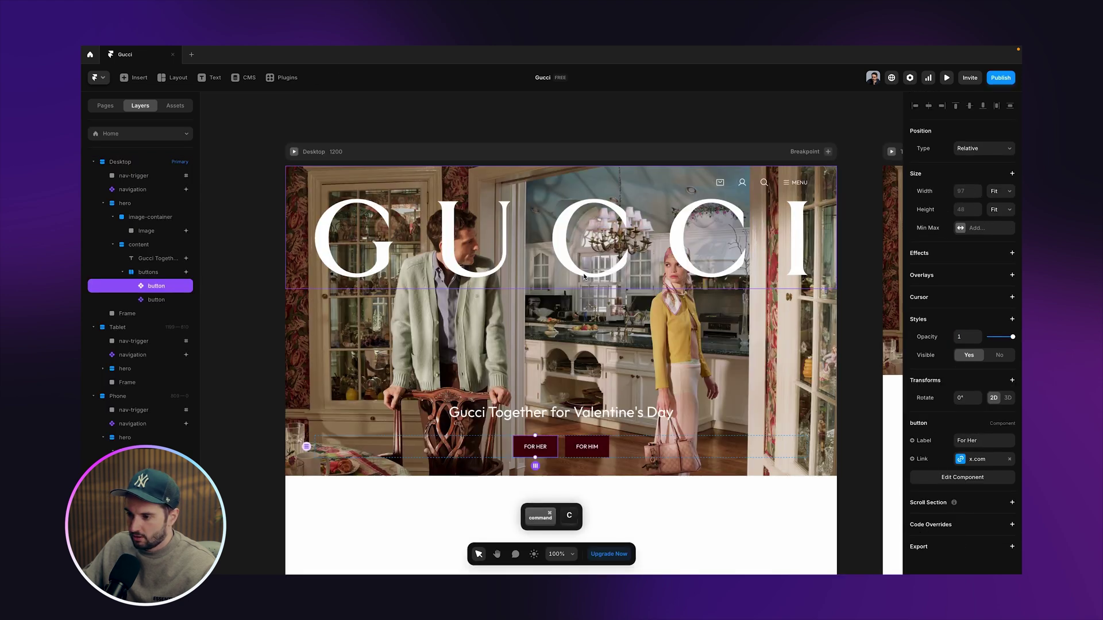
Step: Open the navigation component and reset the opacity override on the Desktop Scroll variant
{"action": "double_click", "coordinate": [549, 219]}
{"action": "key", "text": "super+minus"}
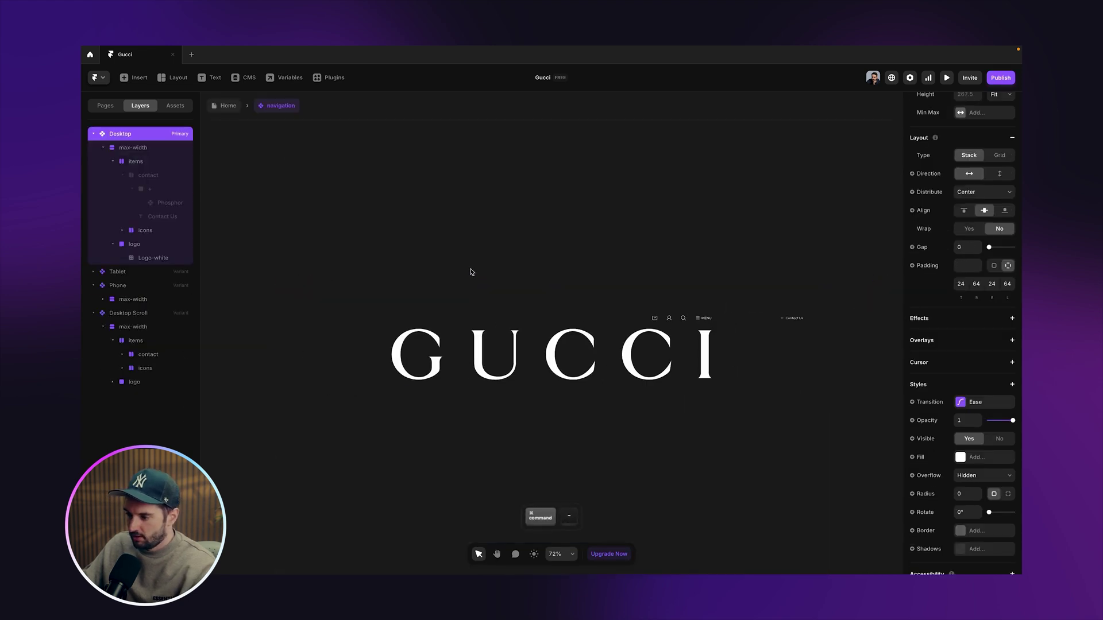
{"action": "scroll", "coordinate": [488, 272], "scroll_direction": "right", "scroll_amount": 3}
{"action": "left_click", "coordinate": [594, 314]}
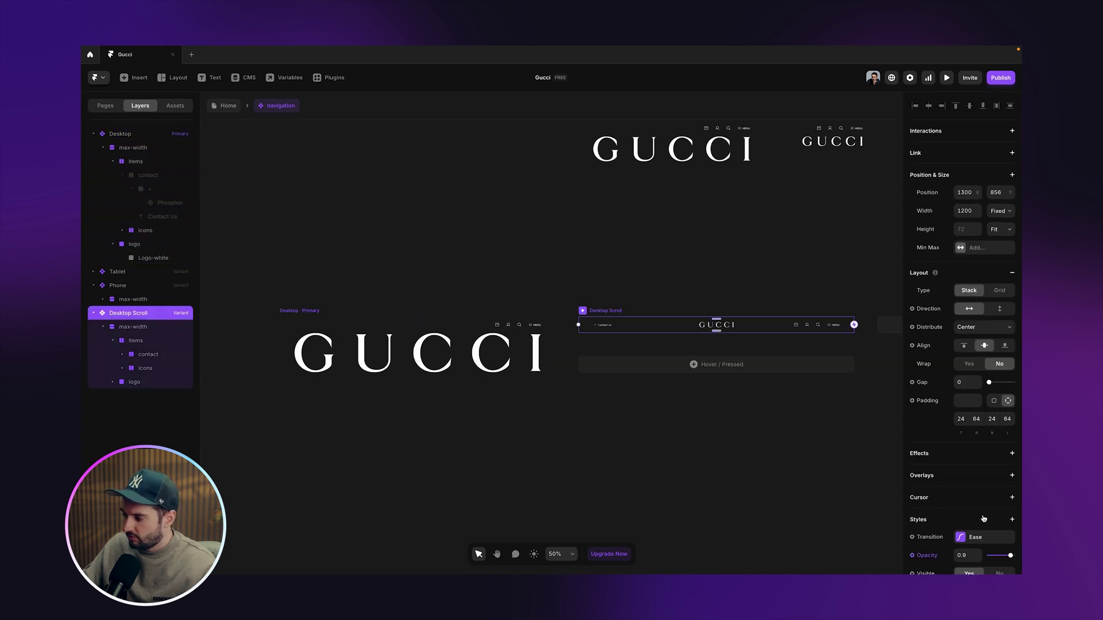
{"action": "scroll", "coordinate": [983, 519], "scroll_direction": "down", "scroll_amount": 3}
{"action": "left_click", "coordinate": [936, 399]}
{"action": "left_click", "coordinate": [936, 429]}
{"action": "left_click", "coordinate": [297, 311]}
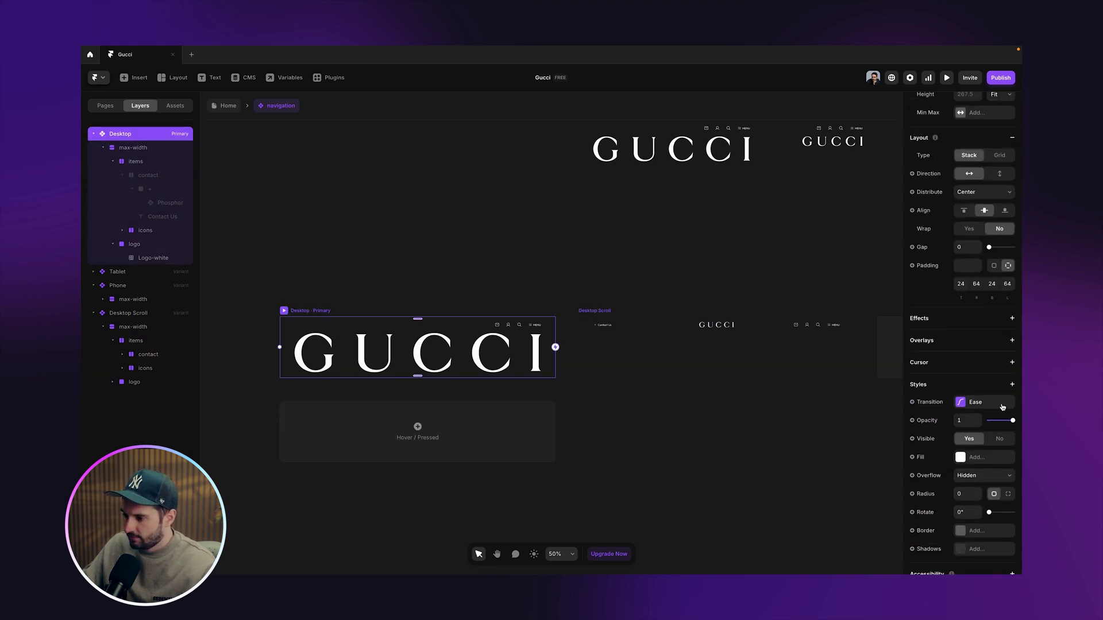
Step: Fill the Desktop Scroll variant with the copied colour #4B000A and return to the Home page
{"action": "left_click", "coordinate": [608, 320]}
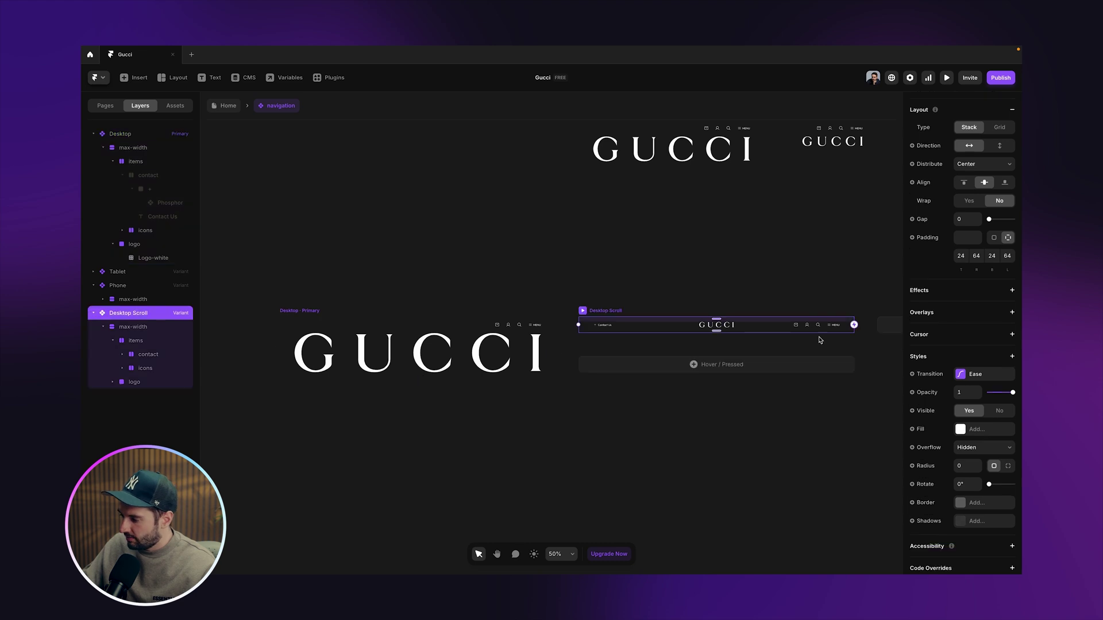
{"action": "left_click", "coordinate": [975, 438]}
{"action": "key", "text": "super+v"}
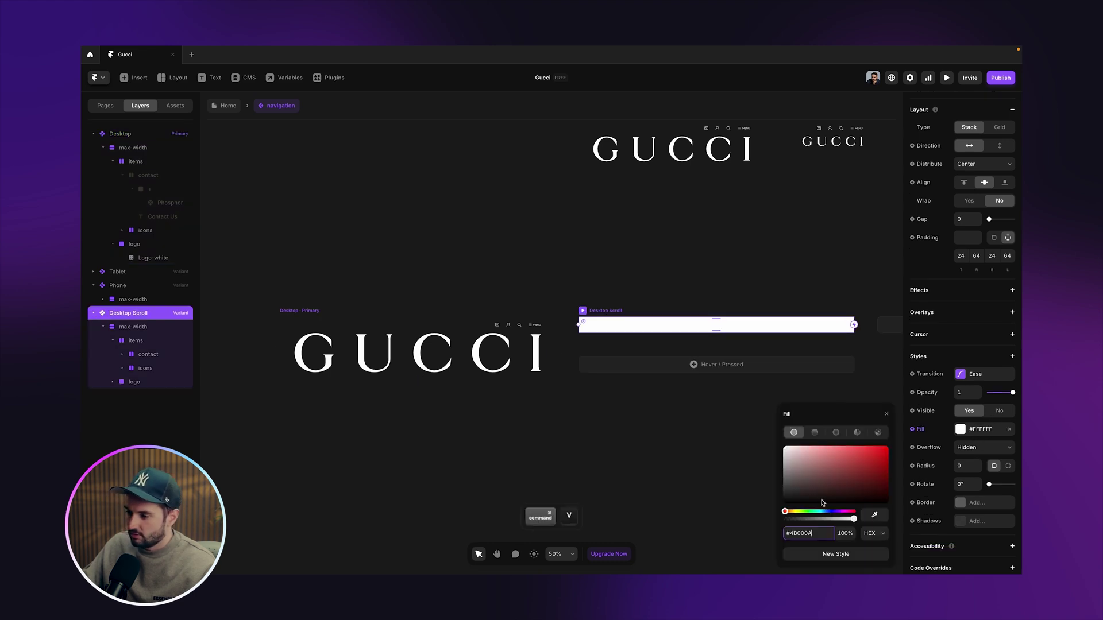
{"action": "key", "text": "Return"}
{"action": "key", "text": "Escape"}
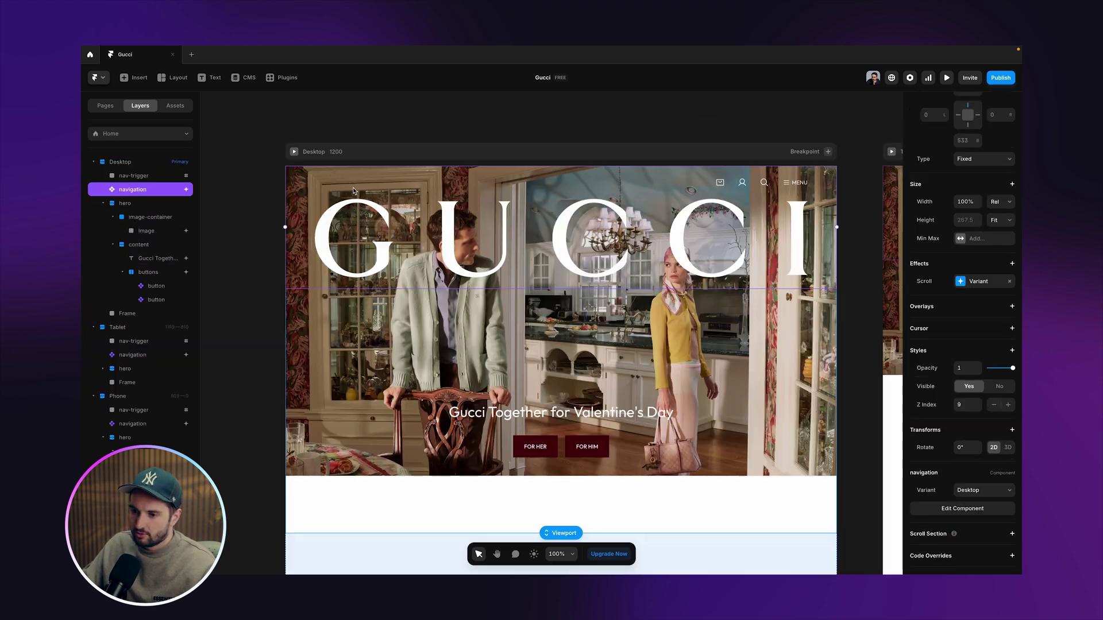
Step: Preview the Desktop breakpoint and scroll repeatedly across the trigger to check how the navigation's background fill animates
{"action": "left_click", "coordinate": [295, 152]}
{"action": "scroll", "coordinate": [654, 240], "scroll_direction": "down", "scroll_amount": 5}
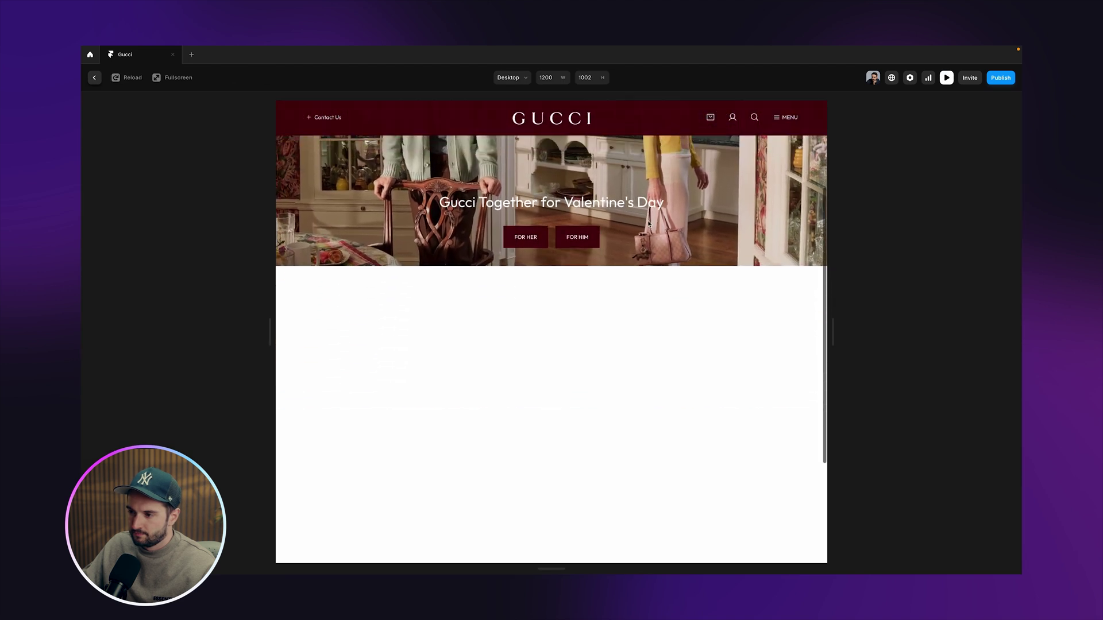
{"action": "scroll", "coordinate": [647, 223], "scroll_direction": "up", "scroll_amount": 3}
{"action": "scroll", "coordinate": [647, 221], "scroll_direction": "down", "scroll_amount": 2}
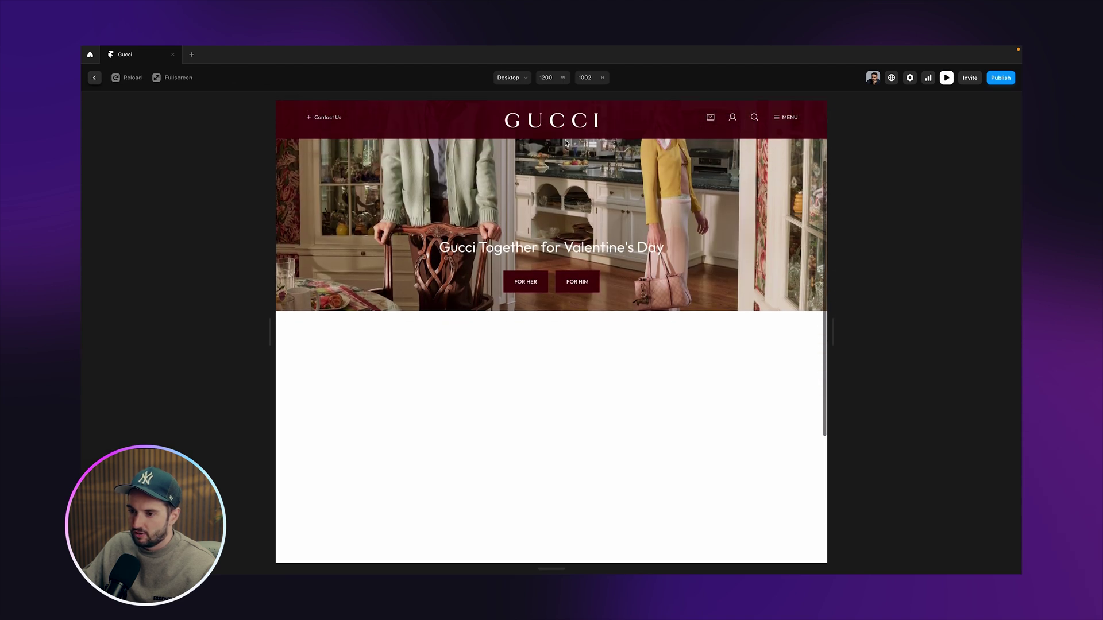
{"action": "scroll", "coordinate": [669, 237], "scroll_direction": "up", "scroll_amount": 2}
{"action": "scroll", "coordinate": [668, 235], "scroll_direction": "down", "scroll_amount": 2}
{"action": "key", "text": "Escape"}
{"action": "key", "text": "super+z"}
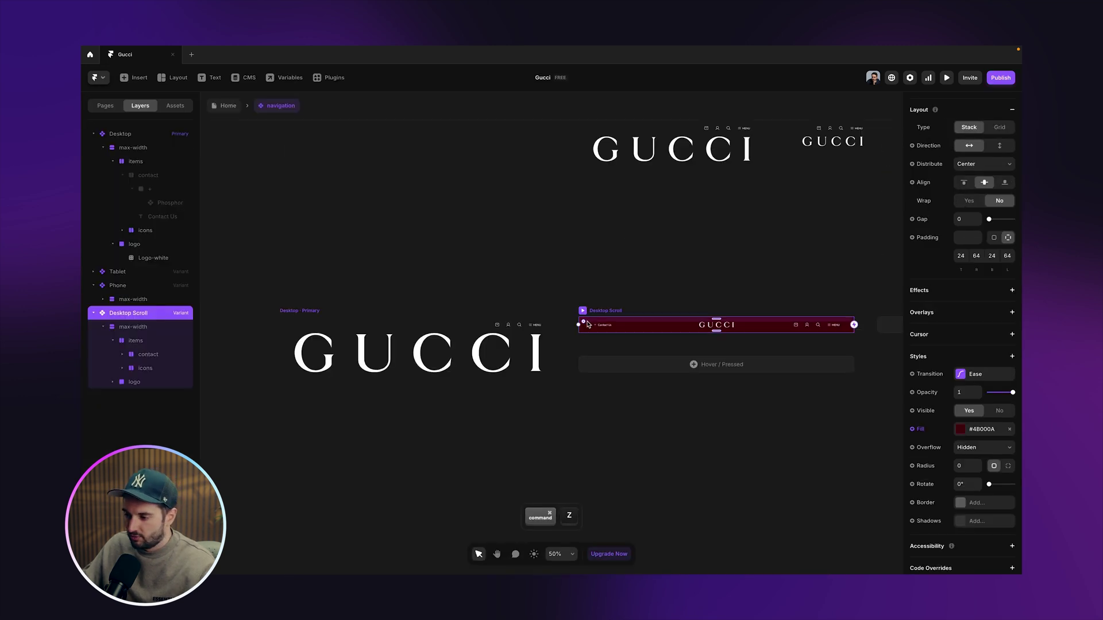
Step: Switch to the original Gucci website in the browser, reload it and scroll to examine how its header background transitions
{"action": "key", "text": "ctrl+Left"}
{"action": "key", "text": "super+r"}
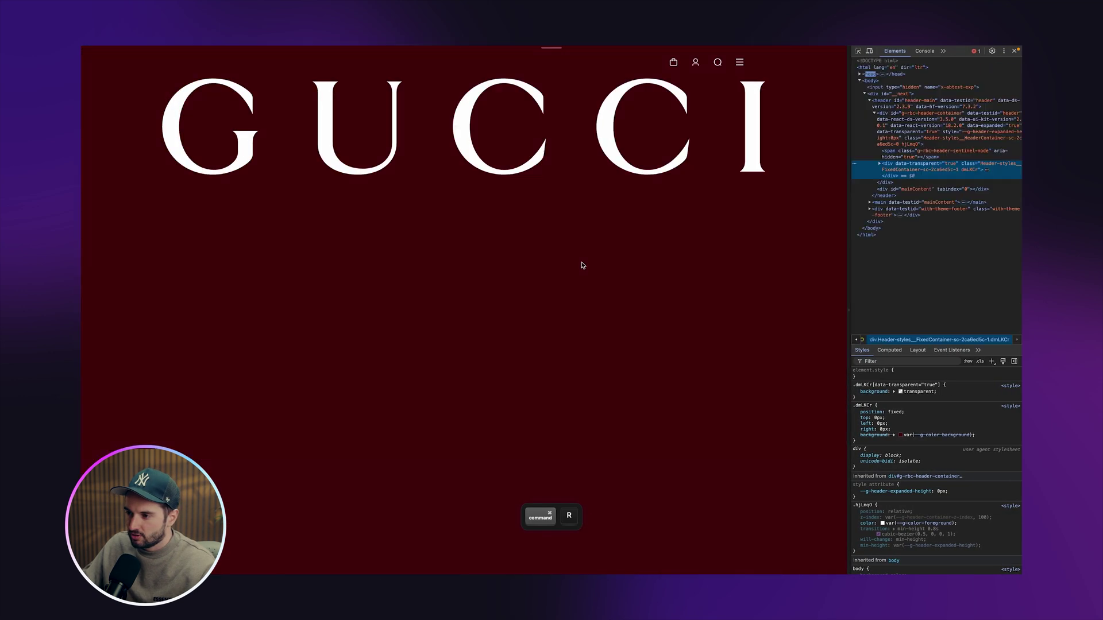
{"action": "scroll", "coordinate": [656, 268], "scroll_direction": "down", "scroll_amount": 3}
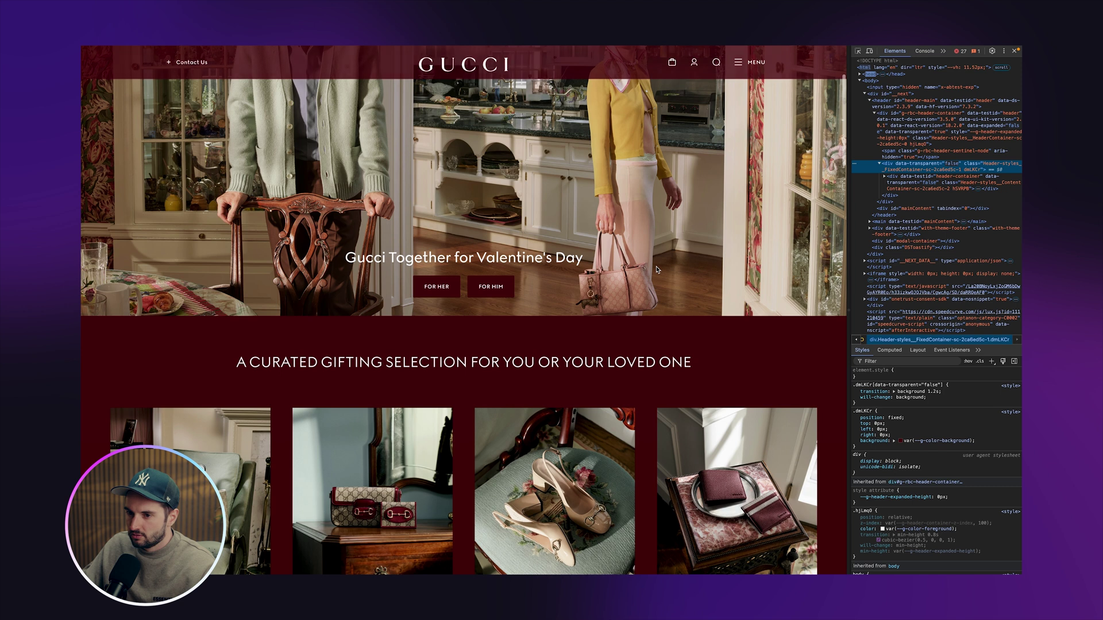
{"action": "scroll", "coordinate": [656, 269], "scroll_direction": "up", "scroll_amount": 3}
{"action": "scroll", "coordinate": [164, 85], "scroll_direction": "down", "scroll_amount": 2}
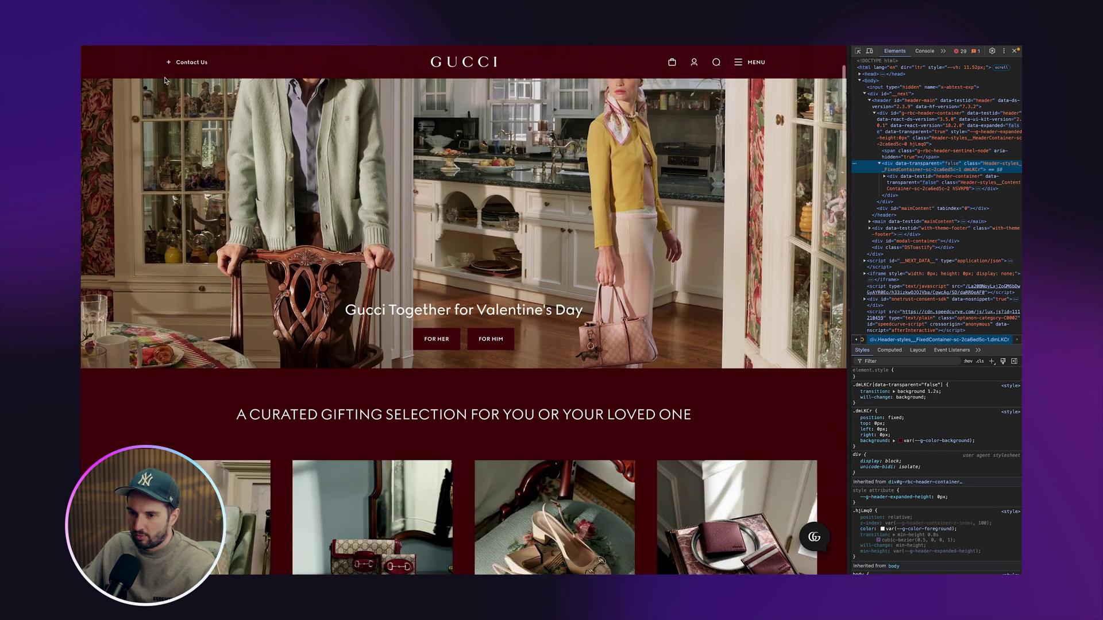
{"action": "scroll", "coordinate": [166, 81], "scroll_direction": "up", "scroll_amount": 3}
{"action": "scroll", "coordinate": [172, 91], "scroll_direction": "down", "scroll_amount": 3}
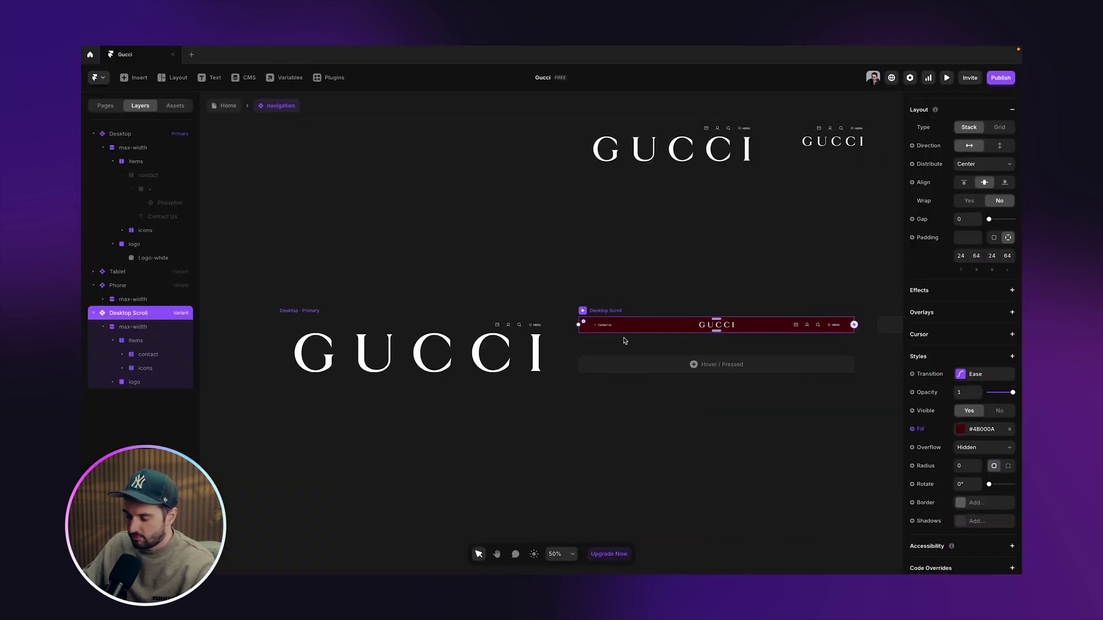
Step: Switch back to Framer and undo the fill added to the Desktop Scroll variant
{"action": "key", "text": "super+z"}
{"action": "key", "text": "super+z"}
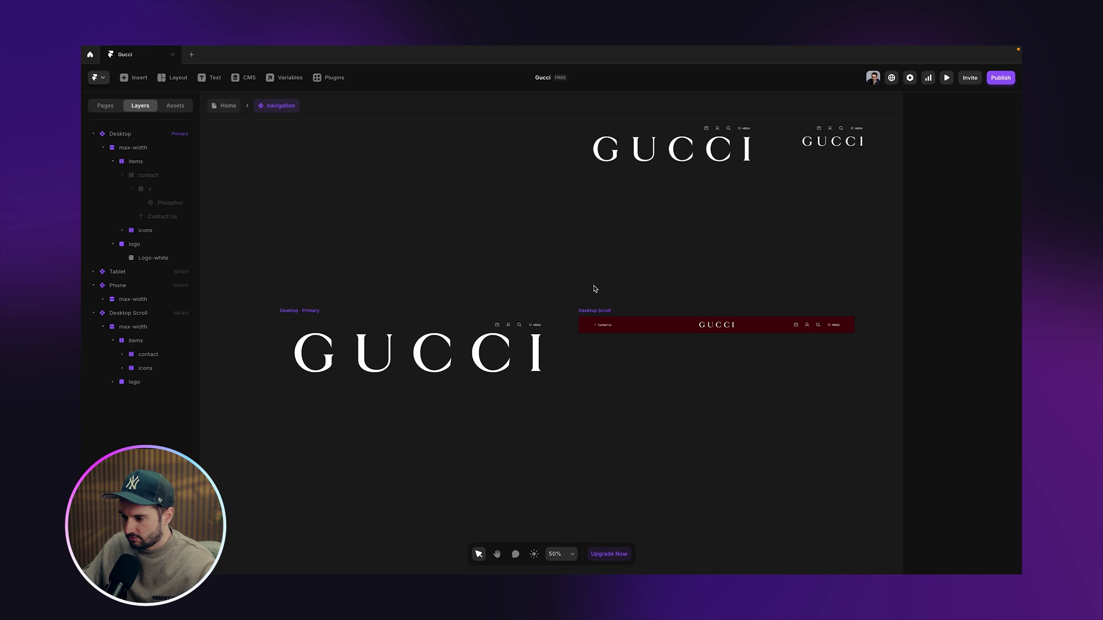
{"action": "scroll", "coordinate": [594, 285], "scroll_direction": "right", "scroll_amount": 3}
{"action": "key", "text": "super+equal"}
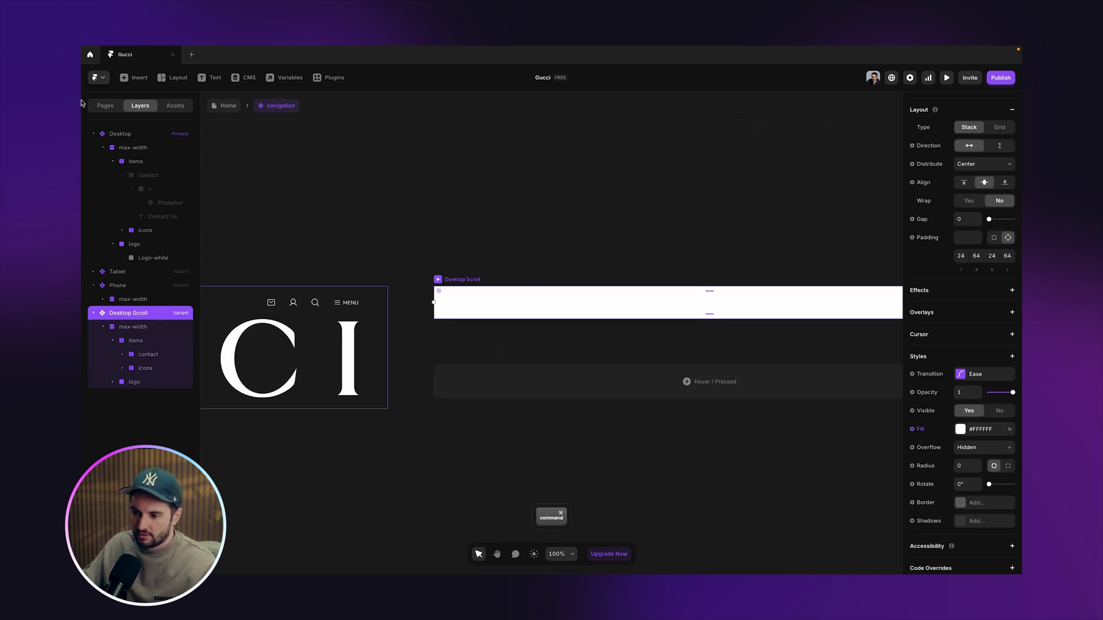
{"action": "key", "text": "super+z"}
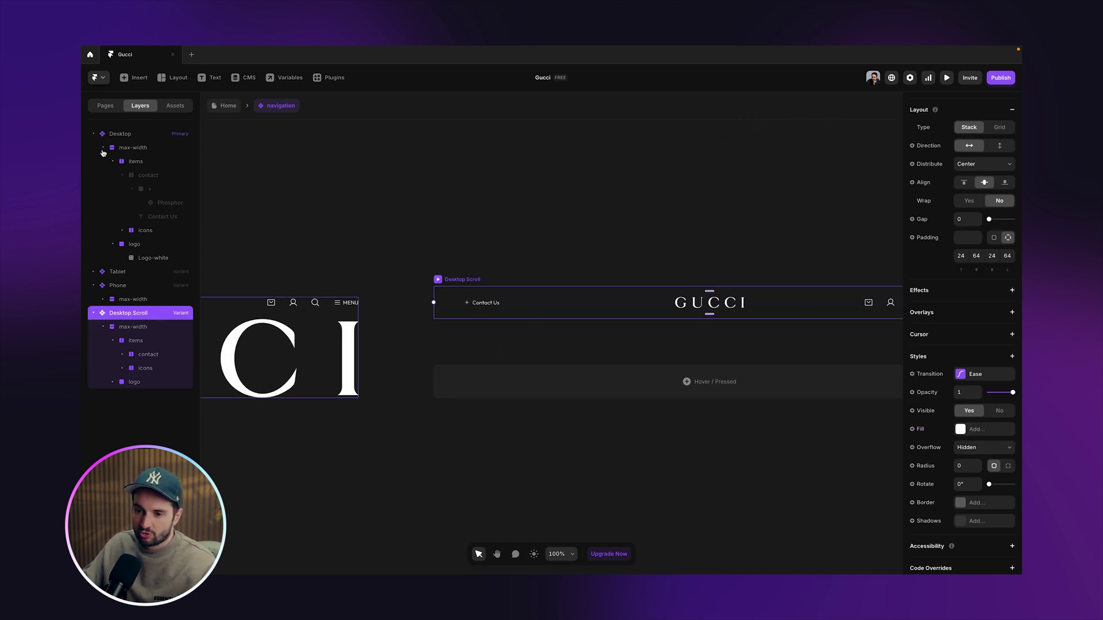
Step: Draw a frame about 214 by 130 near the Desktop variant and nest it inside that variant, above the max-width layer
{"action": "left_click", "coordinate": [103, 148]}
{"action": "left_click", "coordinate": [119, 134]}
{"action": "scroll", "coordinate": [482, 187], "scroll_direction": "left", "scroll_amount": 10}
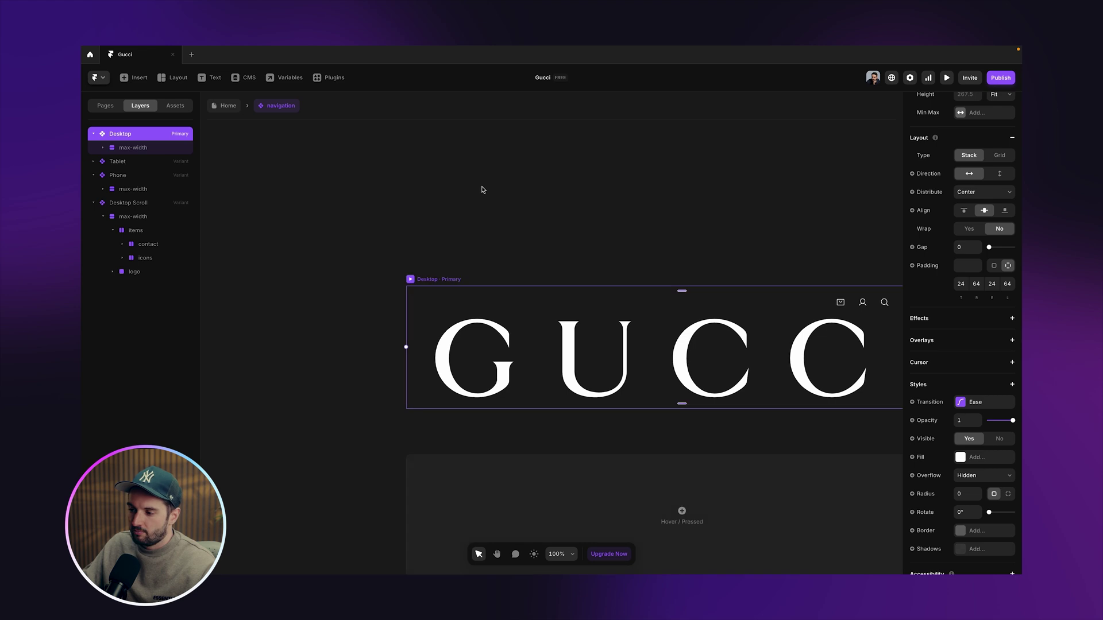
{"action": "scroll", "coordinate": [480, 187], "scroll_direction": "right", "scroll_amount": 3}
{"action": "key", "text": "f"}
{"action": "left_click_drag", "start_coordinate": [355, 211], "coordinate": [454, 270]}
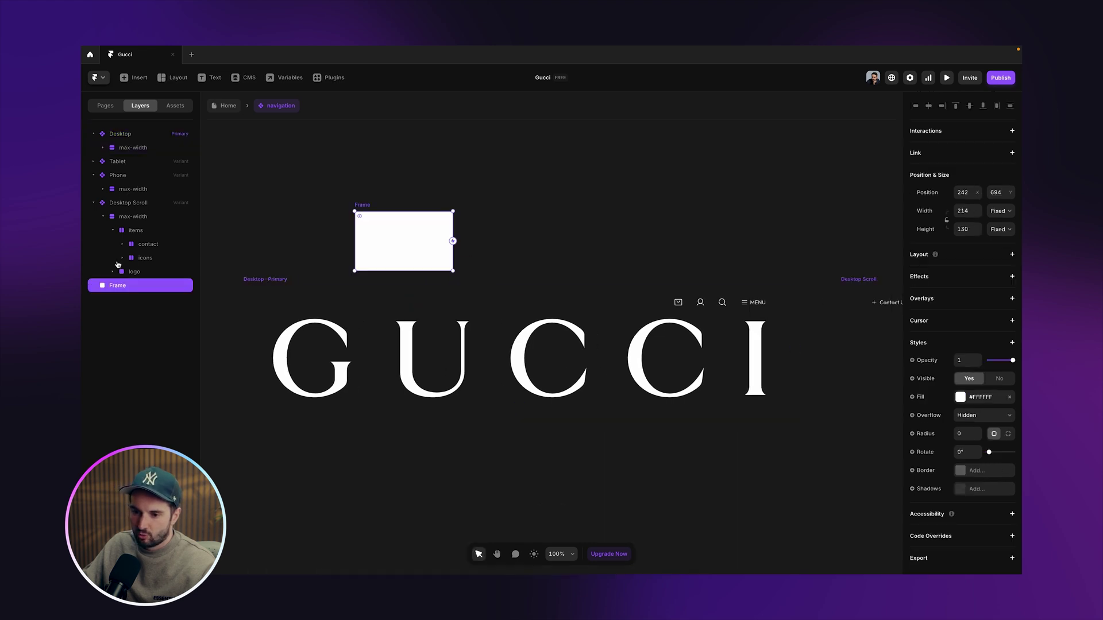
{"action": "left_click_drag", "start_coordinate": [113, 161], "coordinate": [122, 138]}
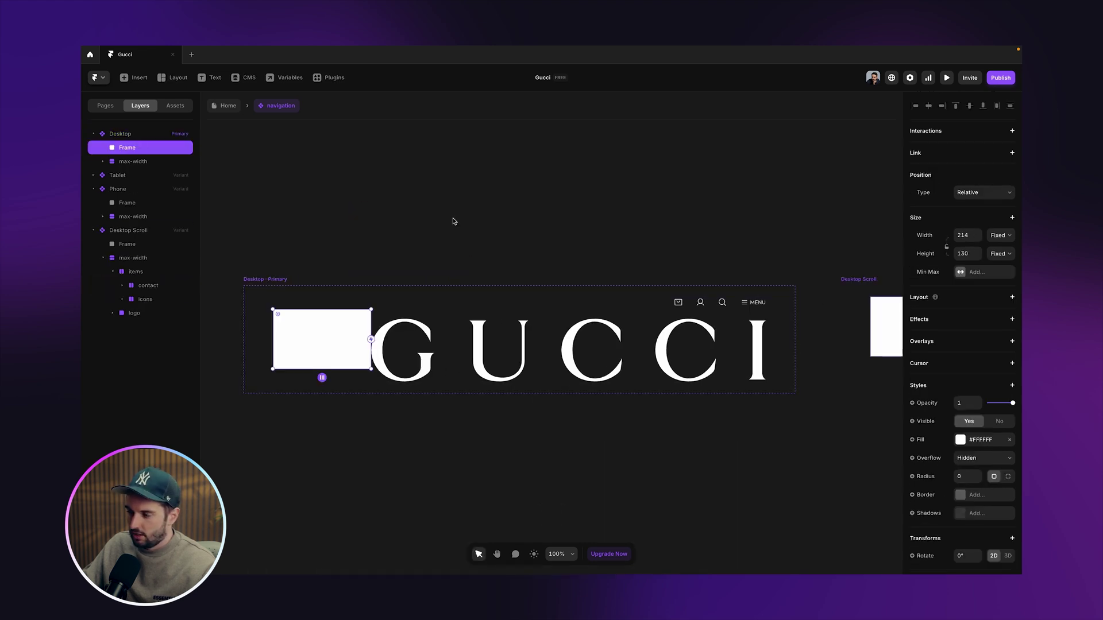
Step: Change the new frame in the Desktop variant to absolute positioning with a top offset of 0
{"action": "left_click", "coordinate": [982, 193]}
{"action": "left_click", "coordinate": [980, 183]}
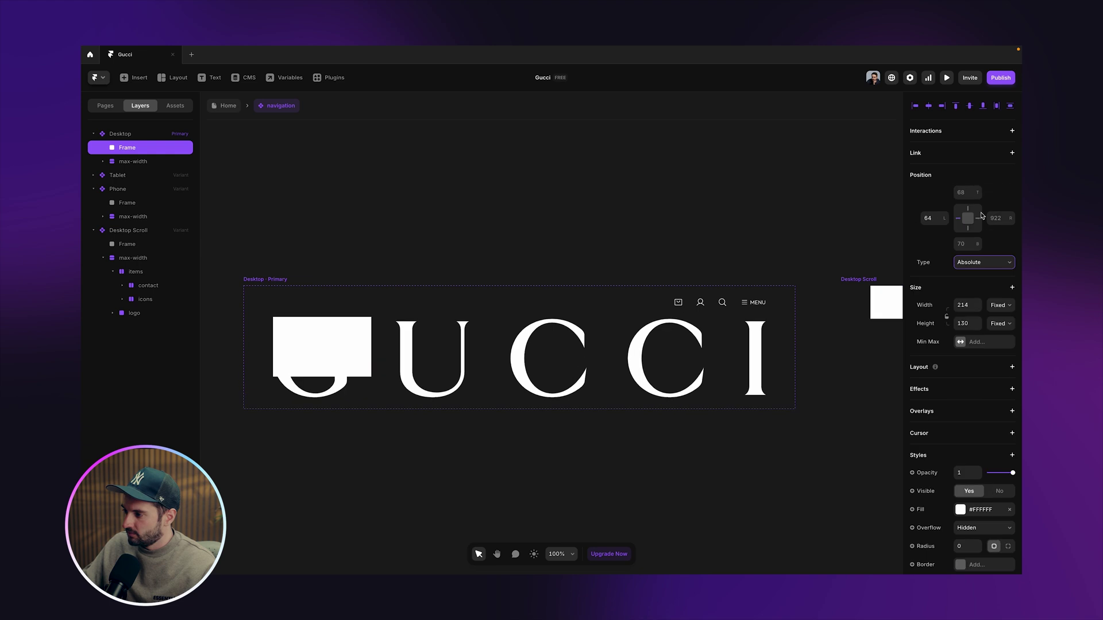
{"action": "left_click", "coordinate": [965, 193]}
{"action": "type", "text": "0"}
{"action": "key", "text": "Return"}
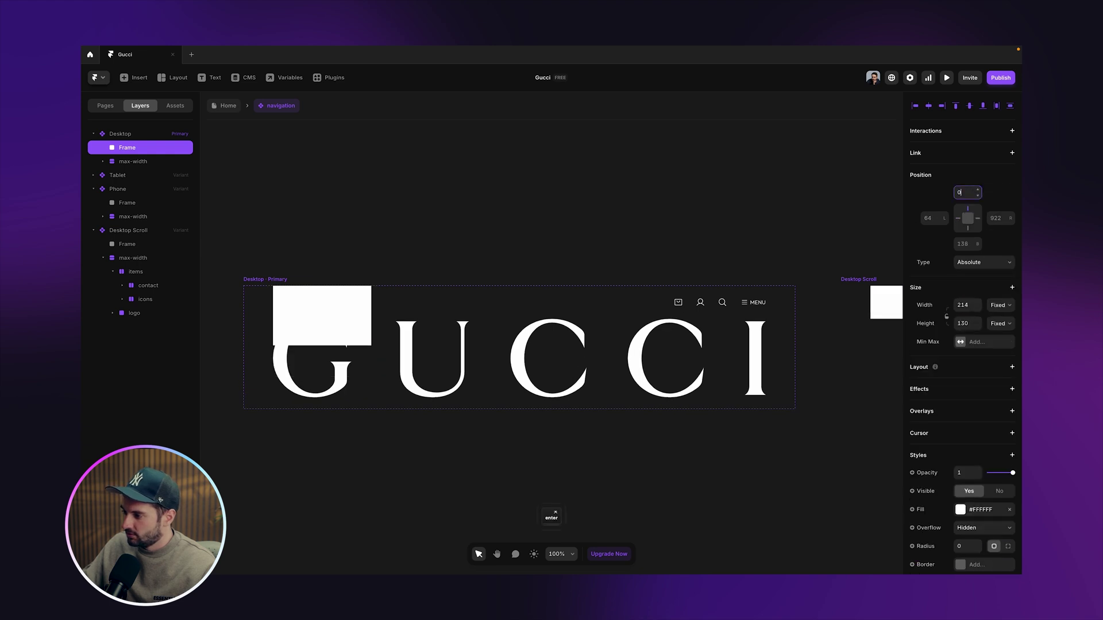
Step: Size the Desktop variant's frame to a relative width of 100% and a fixed height of 72
{"action": "left_click", "coordinate": [995, 305]}
{"action": "left_click", "coordinate": [992, 315]}
{"action": "left_click", "coordinate": [967, 306]}
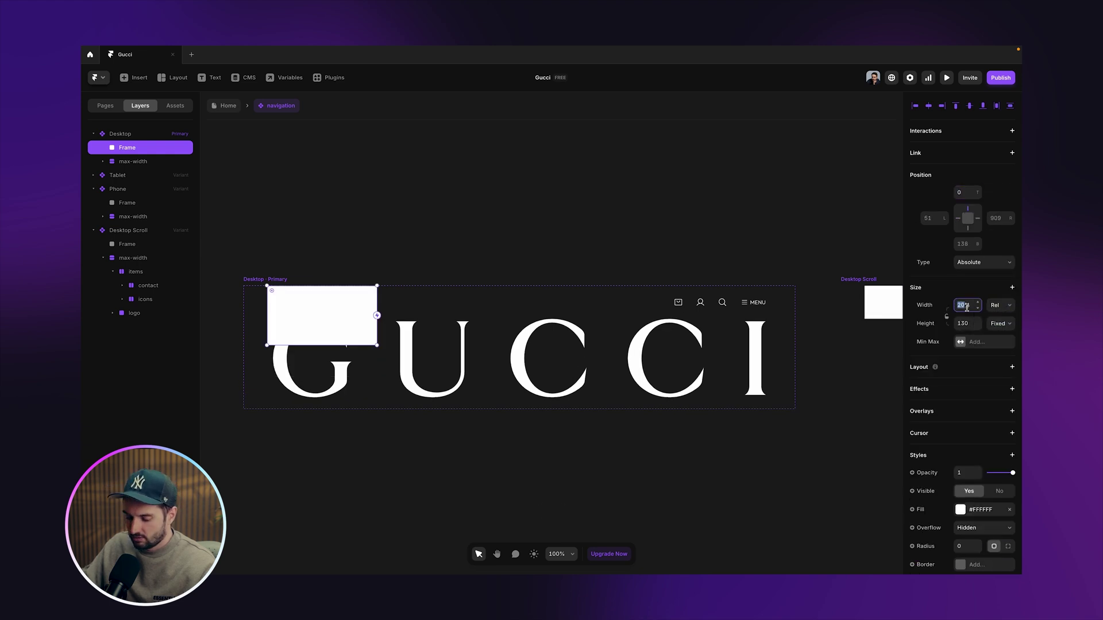
{"action": "type", "text": "100%"}
{"action": "key", "text": "Return"}
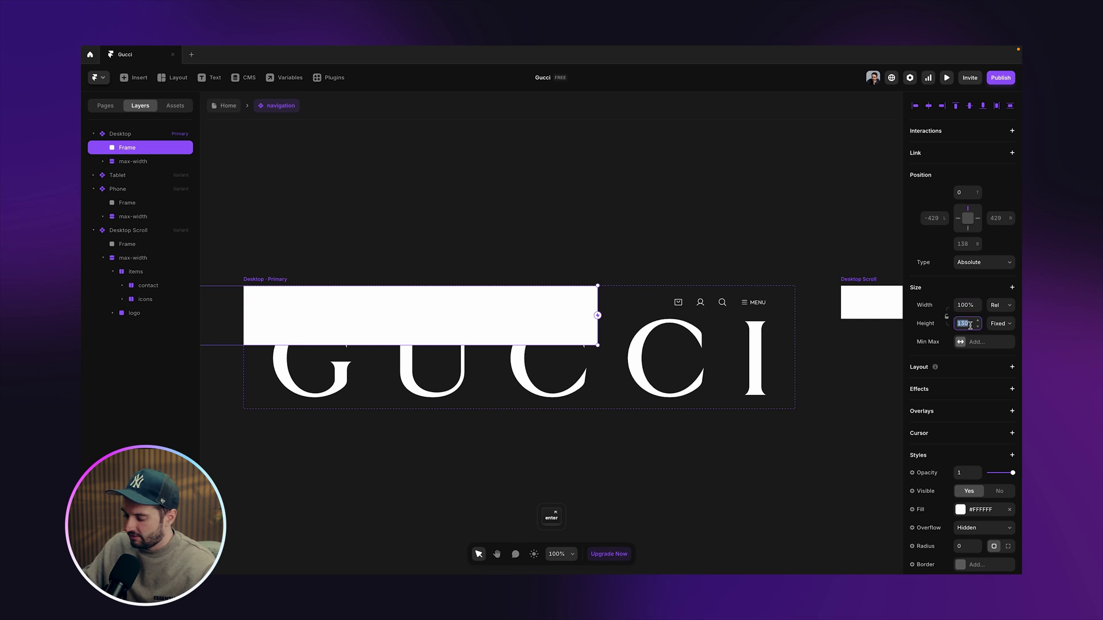
{"action": "type", "text": "72"}
{"action": "key", "text": "Return"}
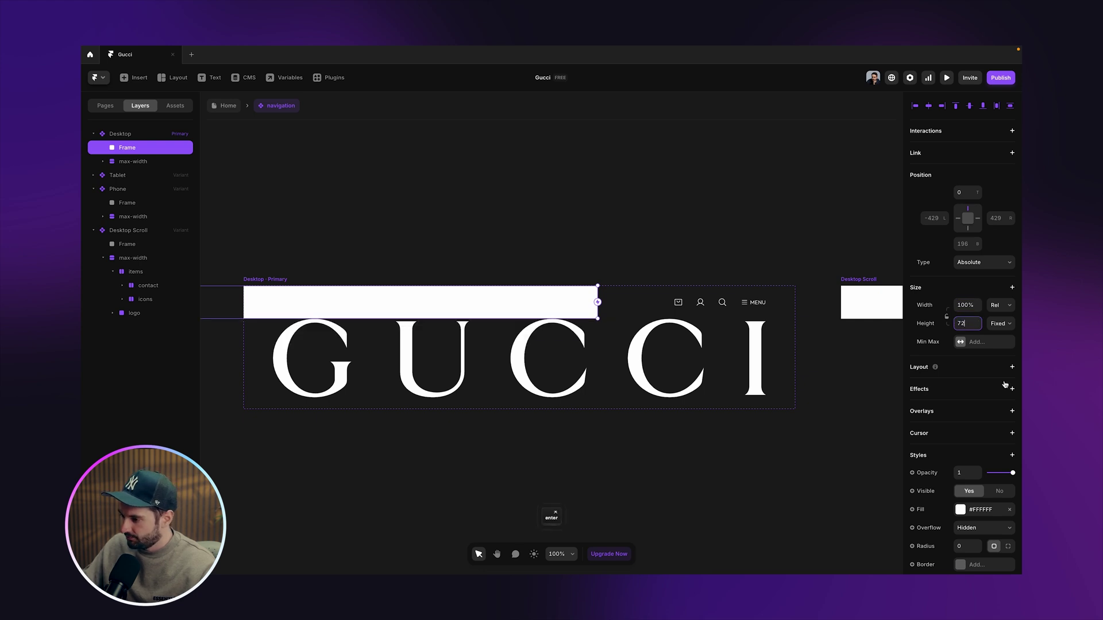
Step: Set the frame's fill colour to #4B000A
{"action": "scroll", "coordinate": [1005, 385], "scroll_direction": "down", "scroll_amount": 2}
{"action": "left_click", "coordinate": [994, 453]}
{"action": "type", "text": "#4B000A"}
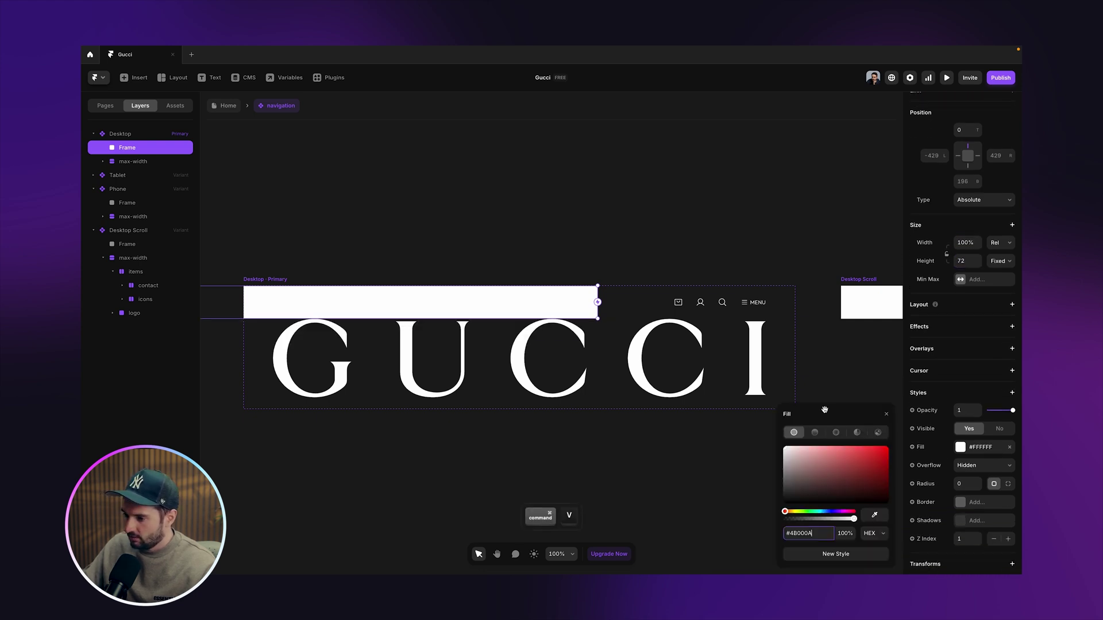
{"action": "key", "text": "Return"}
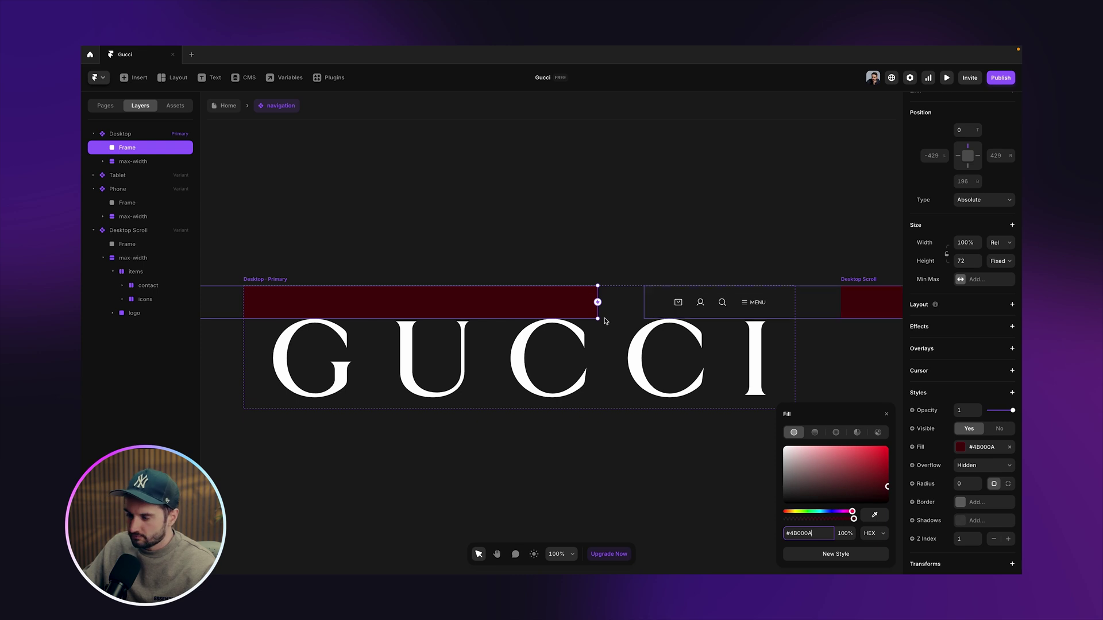
Step: Center the frame horizontally in the Desktop variant and set its Z Index to 0
{"action": "scroll", "coordinate": [922, 111], "scroll_direction": "up", "scroll_amount": 2}
{"action": "left_click", "coordinate": [927, 106]}
{"action": "scroll", "coordinate": [995, 490], "scroll_direction": "down", "scroll_amount": 3}
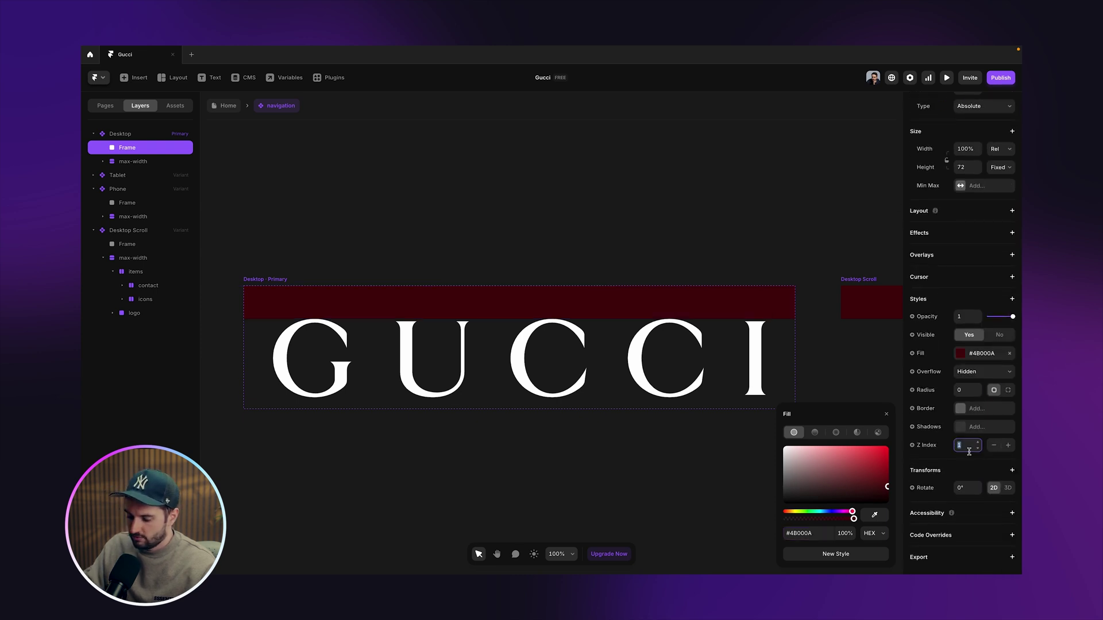
{"action": "type", "text": "0"}
{"action": "key", "text": "Return"}
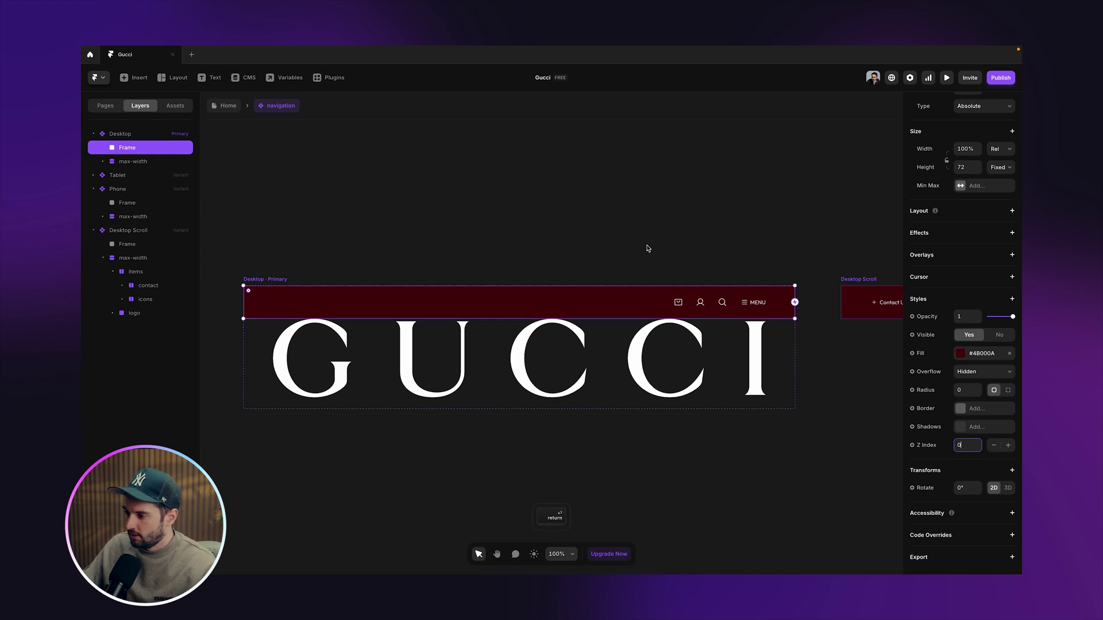
Step: Set the frame's opacity to 0 in the Desktop variant and to 1 in the Desktop Scroll variant
{"action": "scroll", "coordinate": [673, 251], "scroll_direction": "right", "scroll_amount": 6}
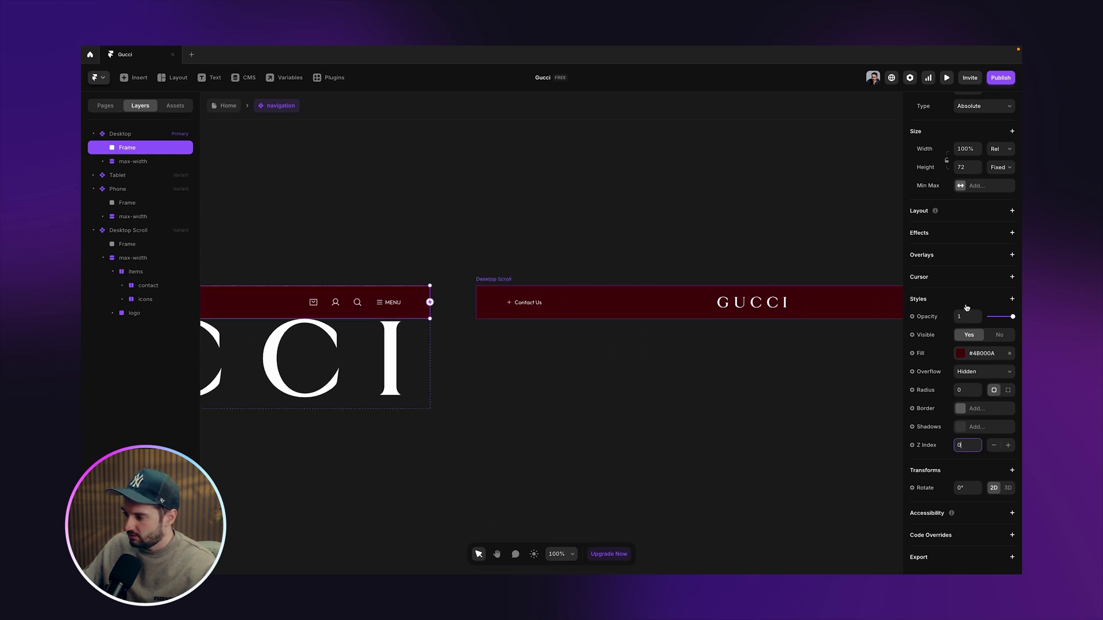
{"action": "type", "text": "0"}
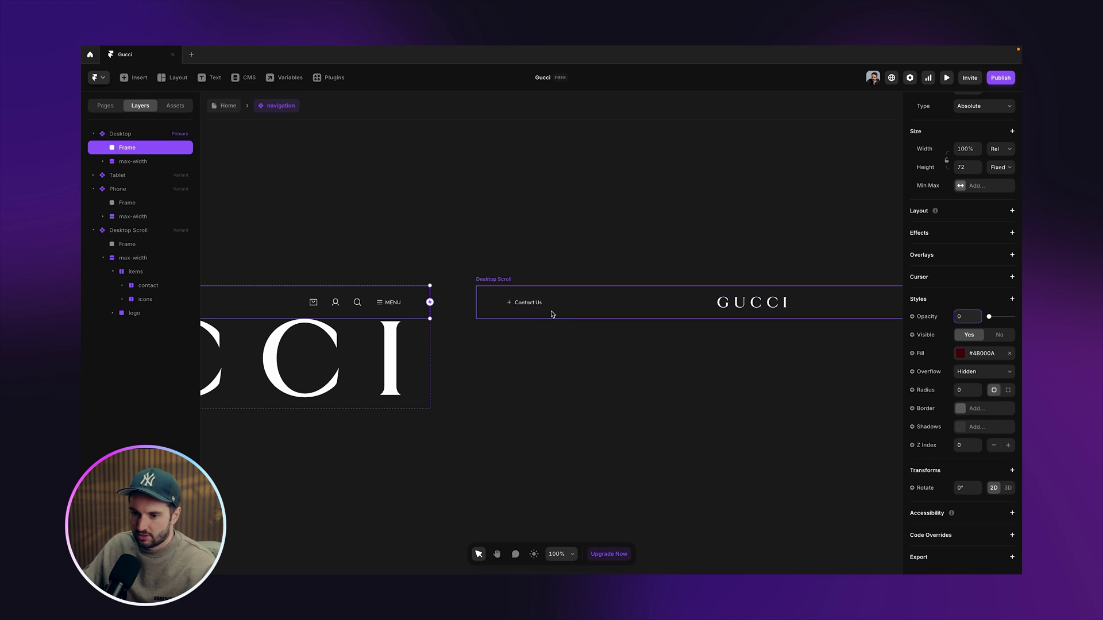
{"action": "left_click", "coordinate": [145, 244]}
{"action": "type", "text": "1"}
Step: Preview the Home page's Desktop breakpoint and scroll down and up to check how the navigation background fades
{"action": "scroll", "coordinate": [648, 295], "scroll_direction": "left", "scroll_amount": 4}
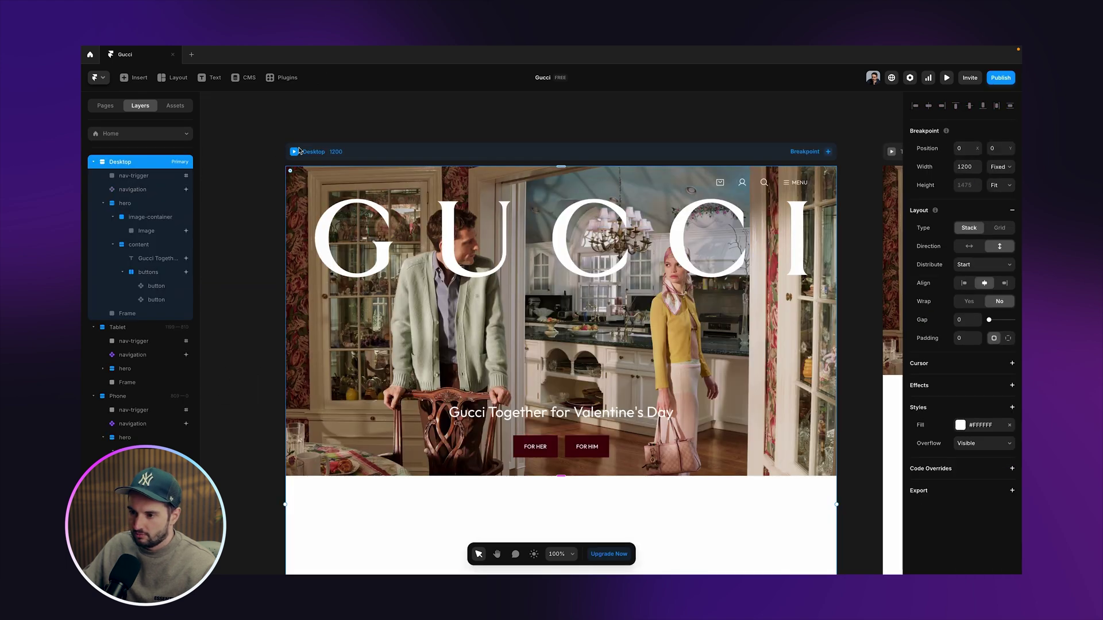
{"action": "key", "text": "super+p"}
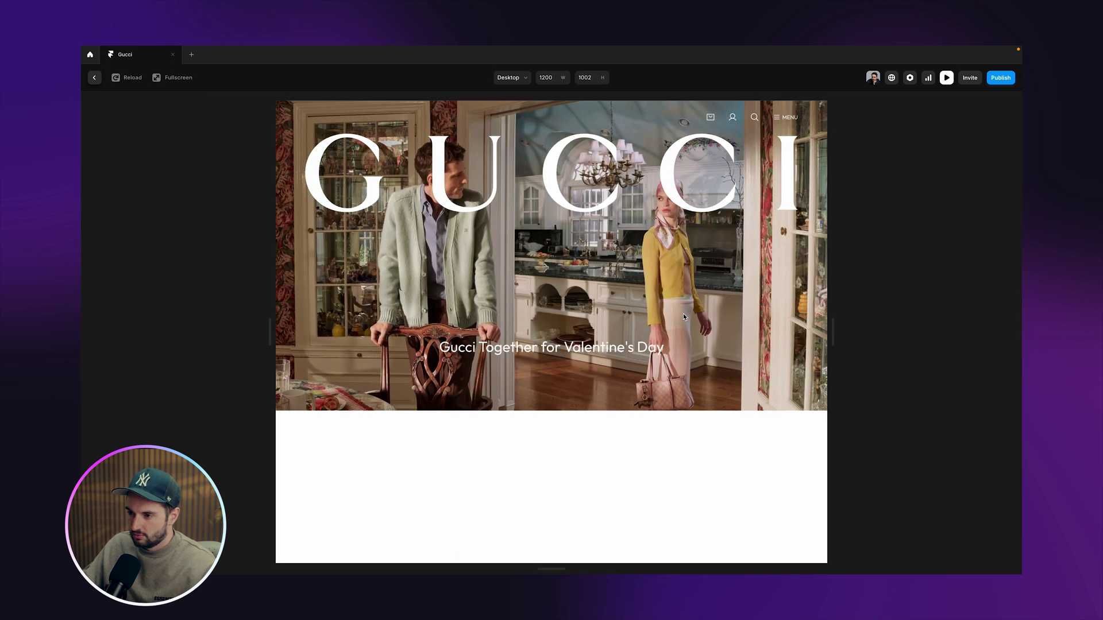
{"action": "scroll", "coordinate": [683, 313], "scroll_direction": "down", "scroll_amount": 5}
{"action": "scroll", "coordinate": [724, 311], "scroll_direction": "up", "scroll_amount": 5}
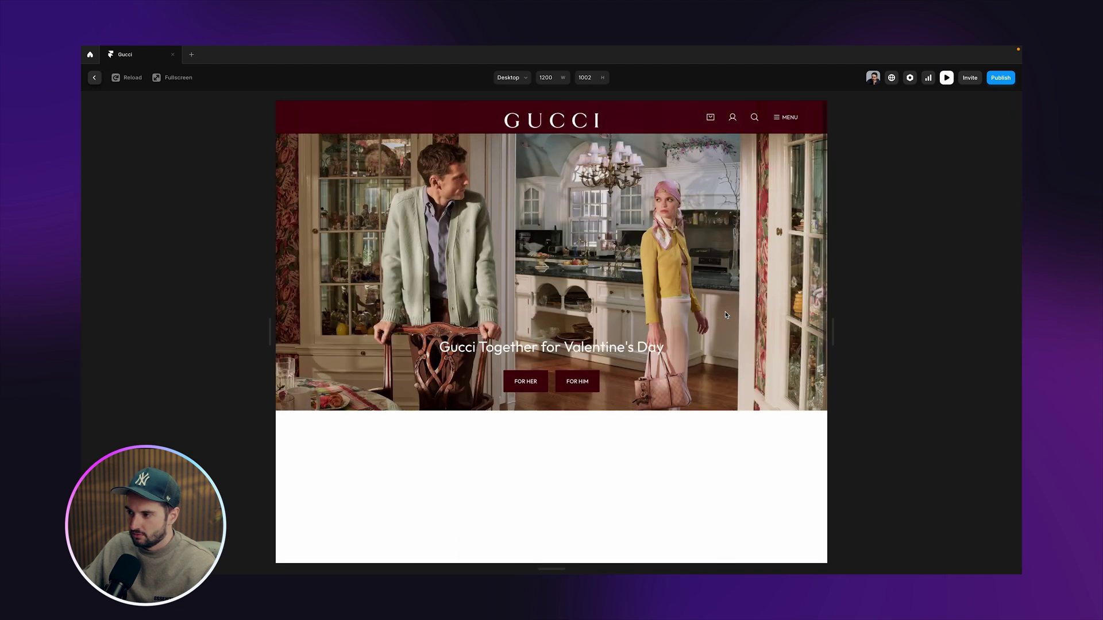
{"action": "scroll", "coordinate": [725, 311], "scroll_direction": "down", "scroll_amount": 3}
{"action": "key", "text": "Escape"}
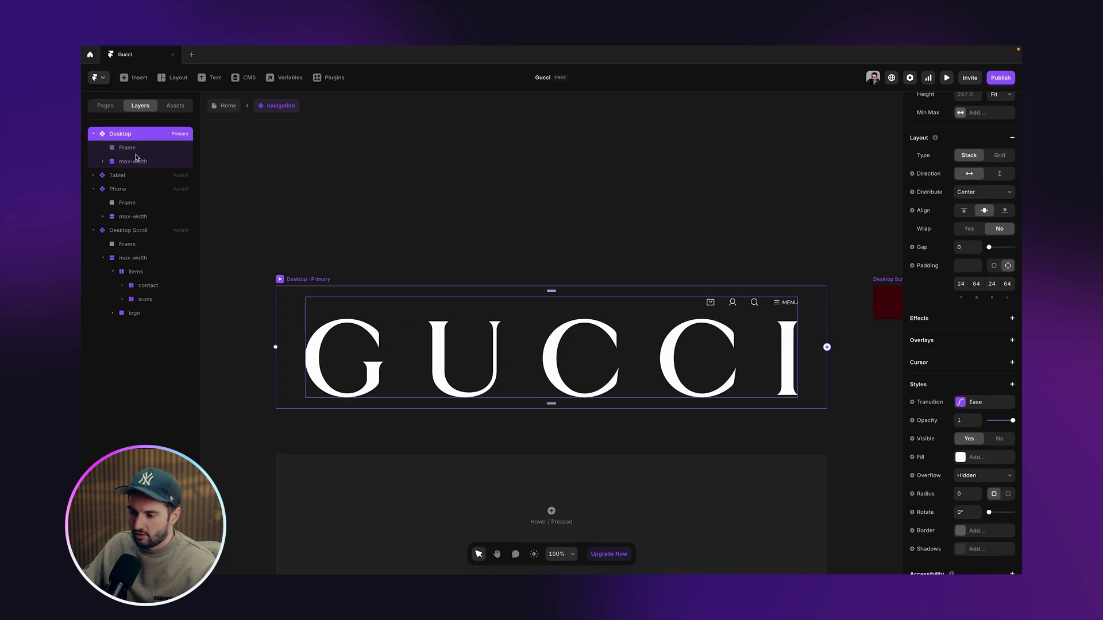
Step: Rename the Desktop variant's Frame layer in the navigation component as bg
{"action": "left_click", "coordinate": [138, 148]}
{"action": "key", "text": "g"}
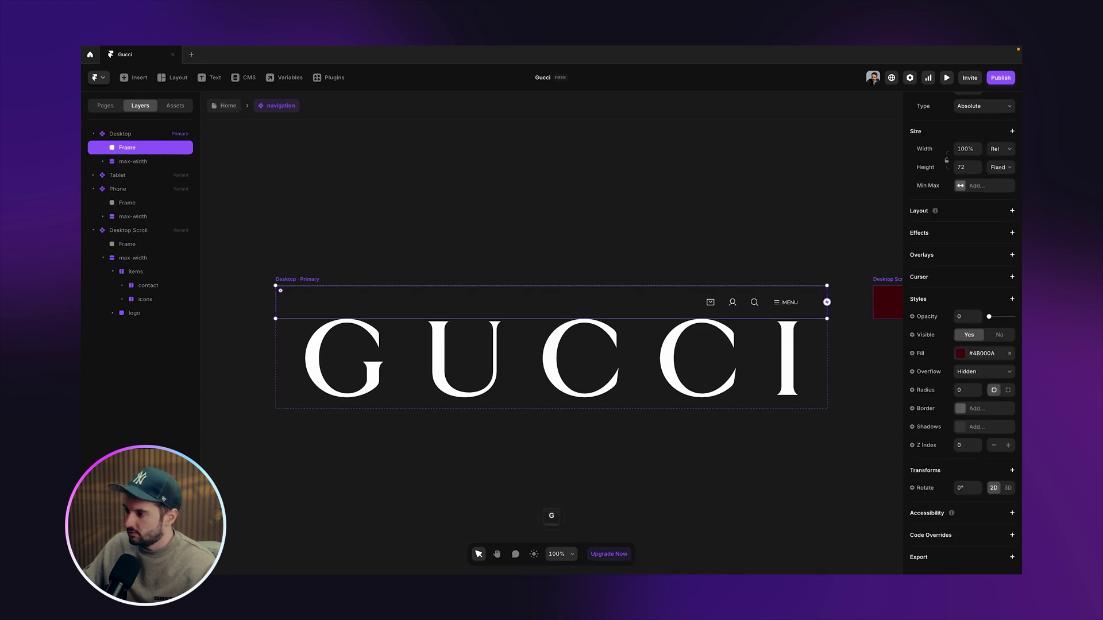
{"action": "scroll", "coordinate": [978, 168], "scroll_direction": "up", "scroll_amount": 3}
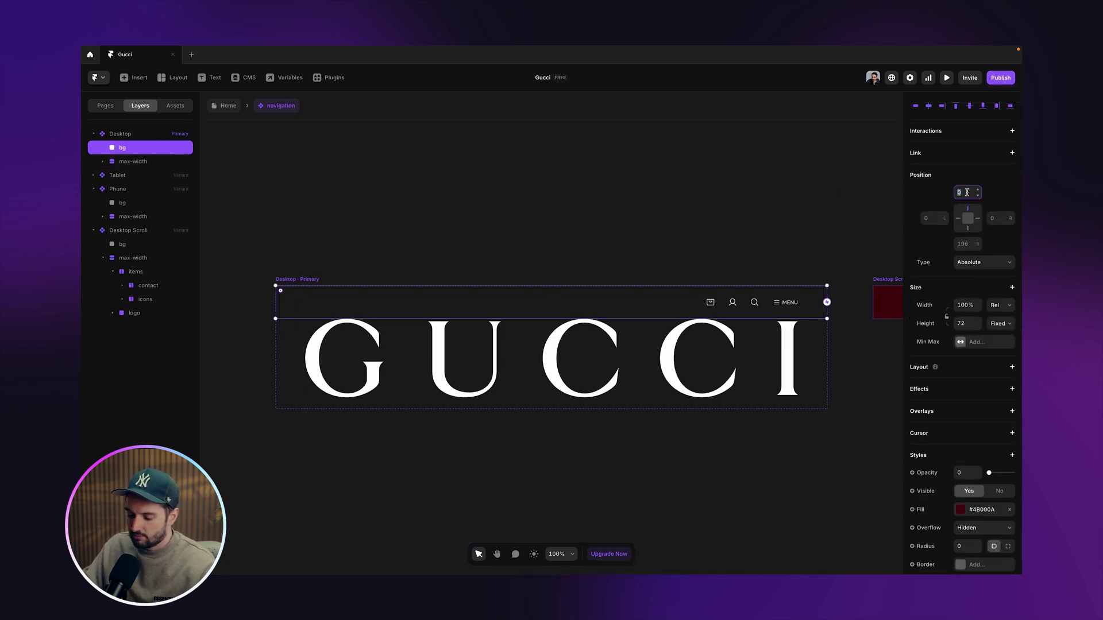
Step: Set the bg layer's top offset to -72 in the Desktop variant and to 0 in the Desktop Scroll variant
{"action": "type", "text": "72"}
{"action": "key", "text": "Return"}
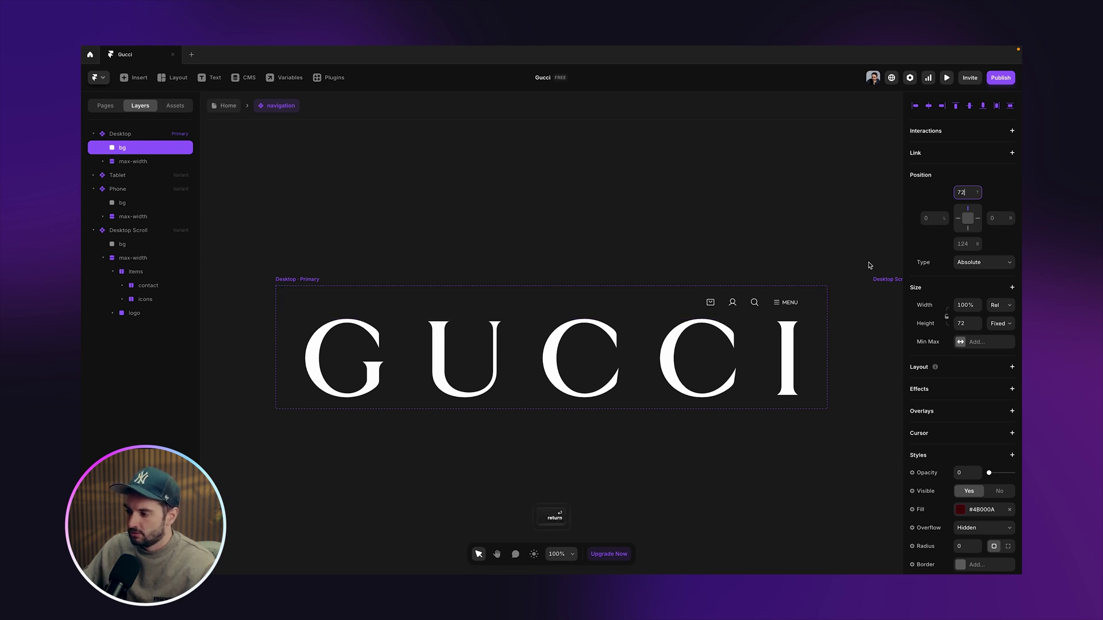
{"action": "scroll", "coordinate": [850, 272], "scroll_direction": "right", "scroll_amount": 6}
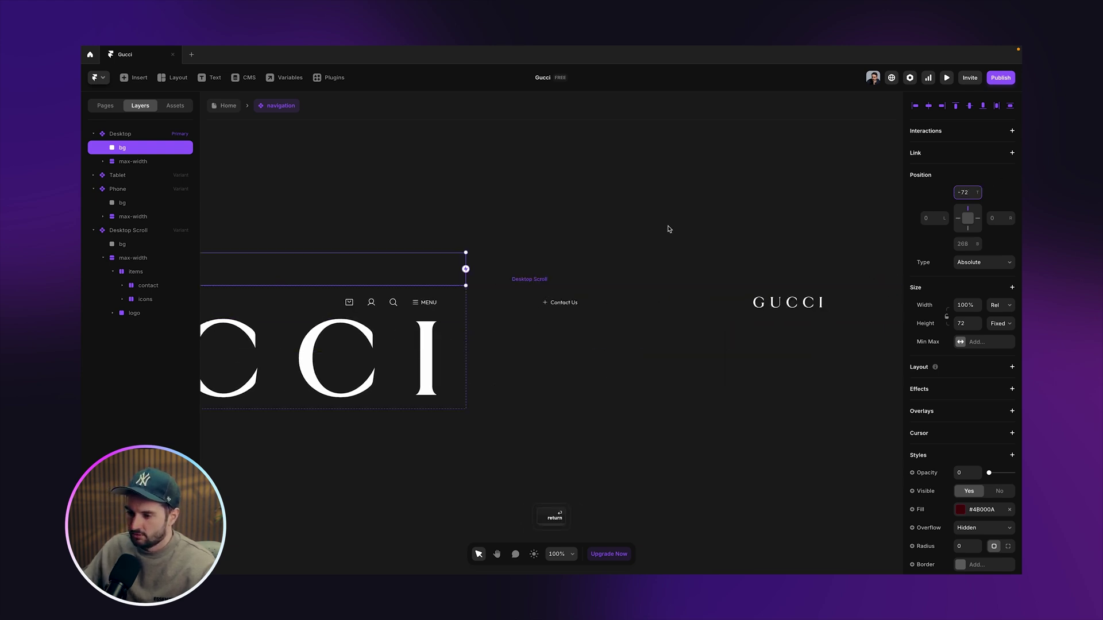
{"action": "left_click", "coordinate": [523, 280]}
{"action": "left_click", "coordinate": [155, 244]}
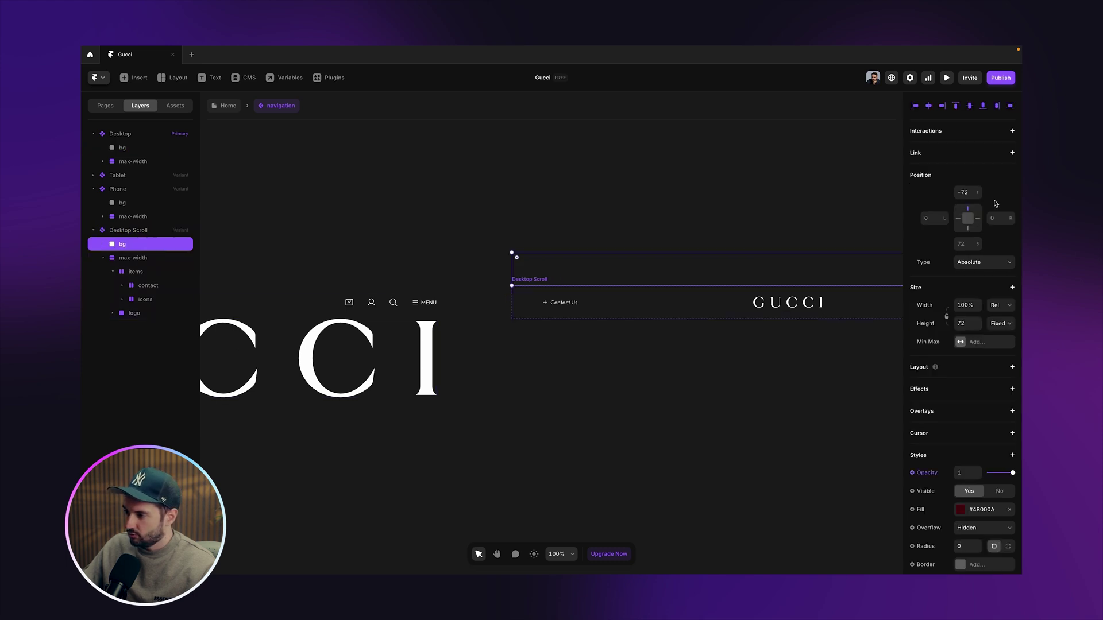
{"action": "type", "text": "0"}
{"action": "key", "text": "Return"}
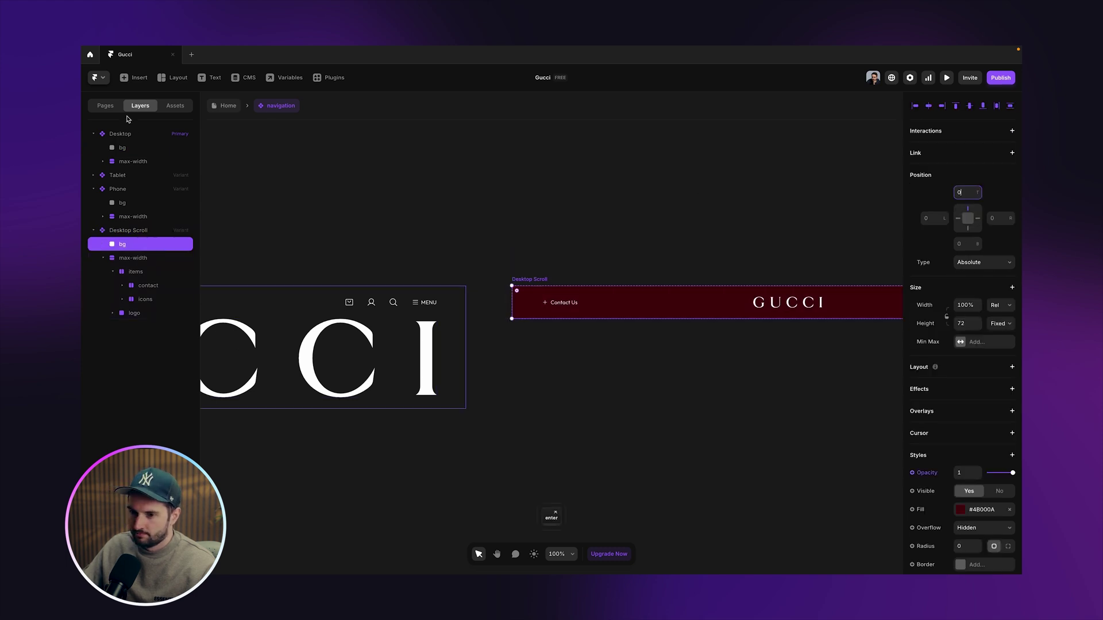
Step: Preview the Home page's Desktop breakpoint and scroll across the trigger to check the background's slide-in, then return to the navigation component
{"action": "left_click", "coordinate": [228, 105]}
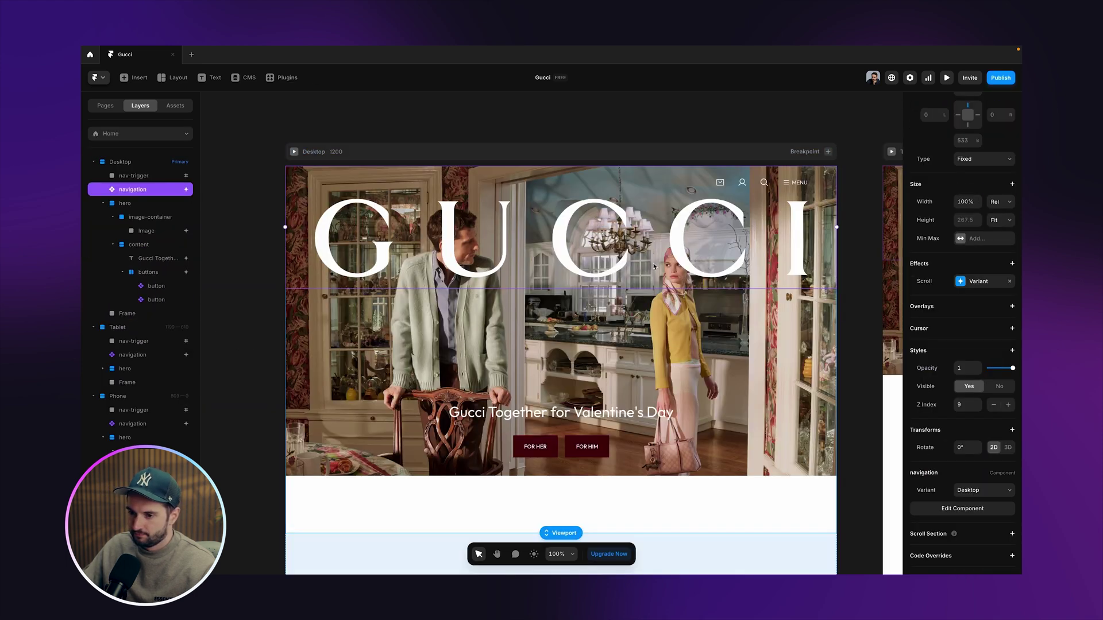
{"action": "left_click", "coordinate": [294, 152]}
{"action": "scroll", "coordinate": [721, 290], "scroll_direction": "down", "scroll_amount": 5}
{"action": "scroll", "coordinate": [720, 293], "scroll_direction": "up", "scroll_amount": 5}
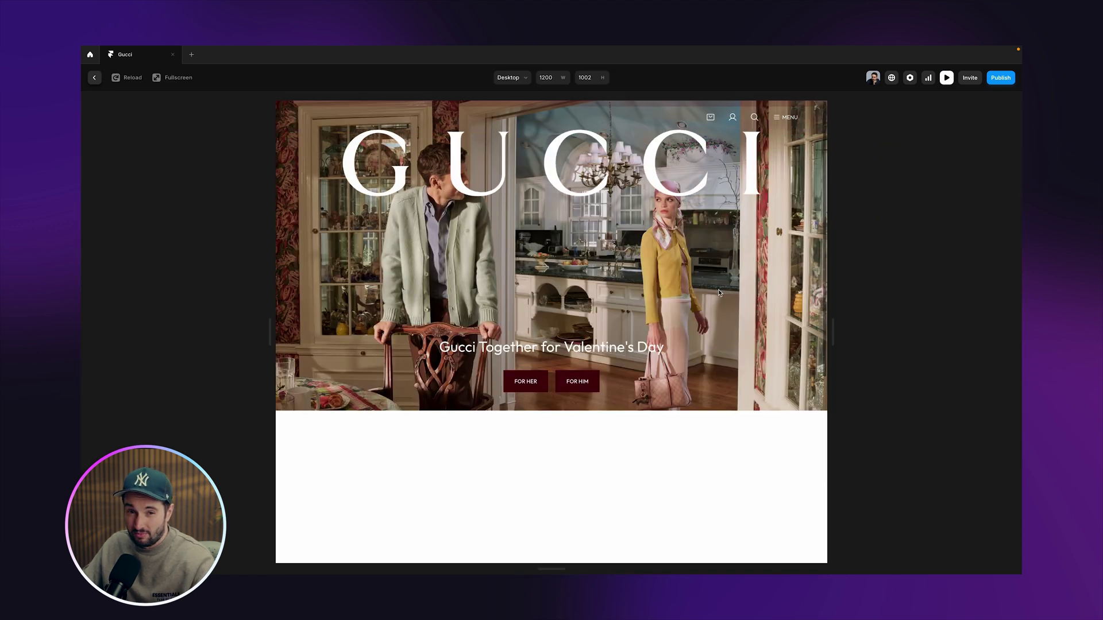
{"action": "scroll", "coordinate": [708, 291], "scroll_direction": "down", "scroll_amount": 5}
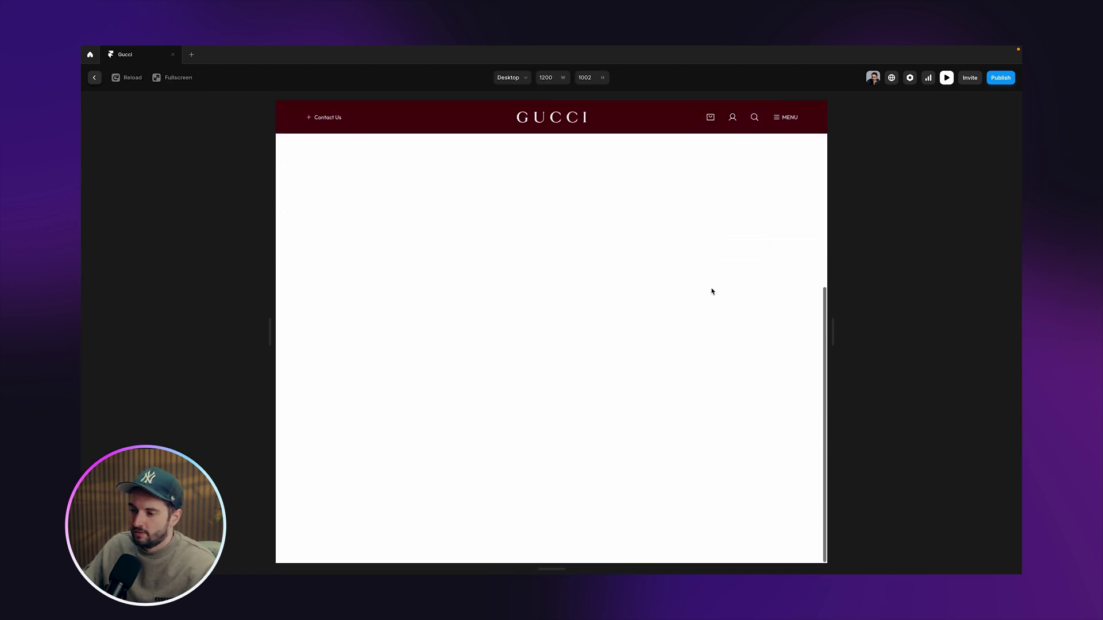
{"action": "key", "text": "Escape"}
{"action": "key", "text": "super+z"}
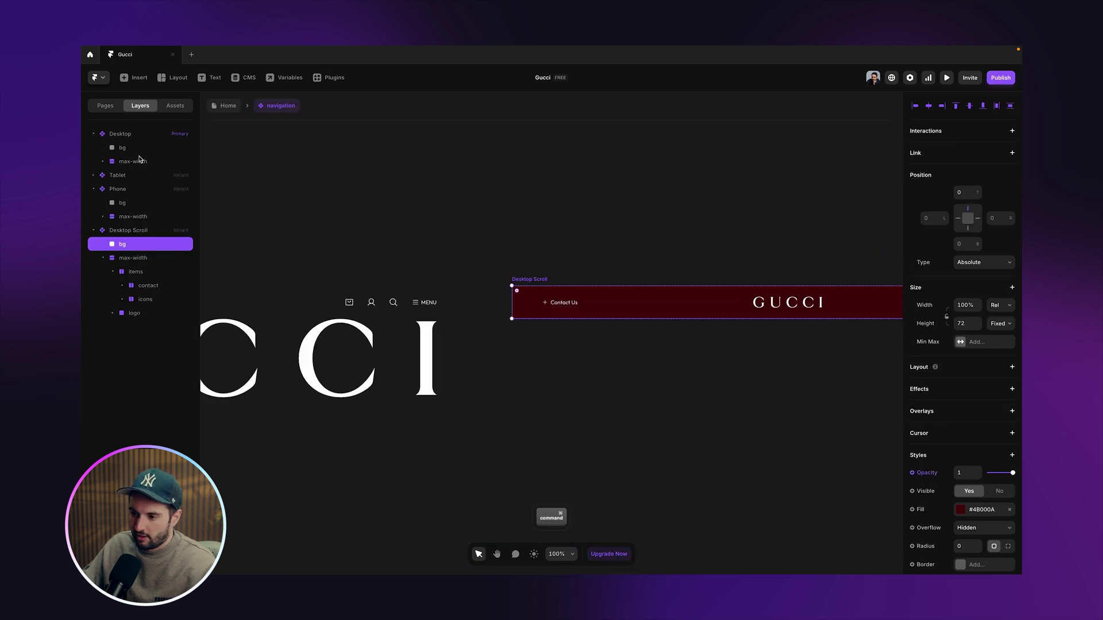
Step: Set the Desktop variant's bg layer to a top offset of 0 and a height of 80
{"action": "left_click", "coordinate": [122, 148]}
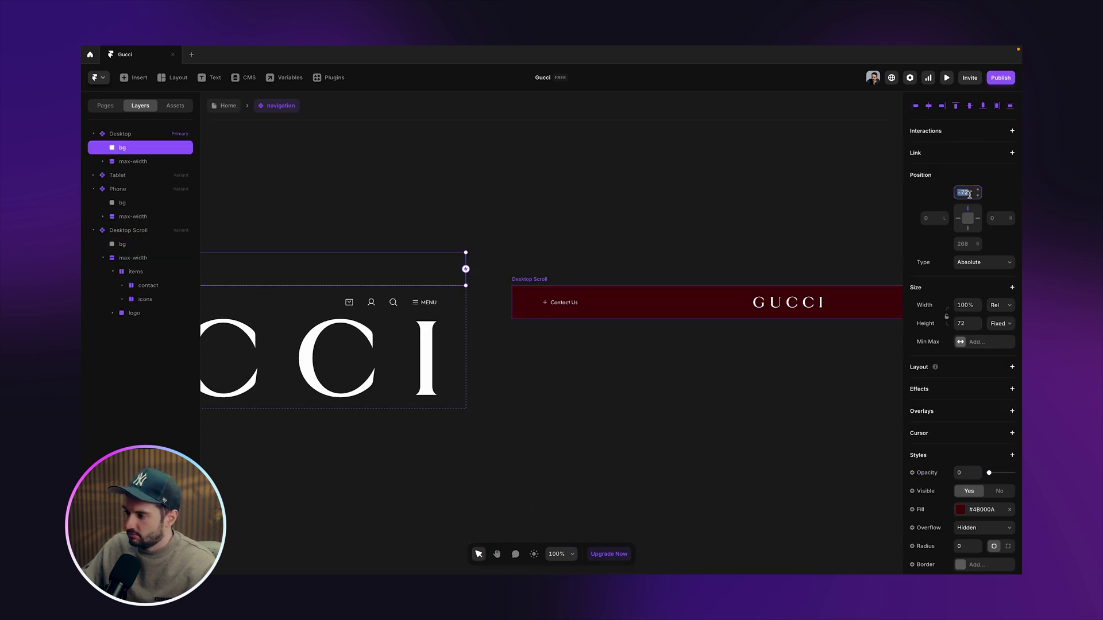
{"action": "type", "text": "0"}
{"action": "key", "text": "Return"}
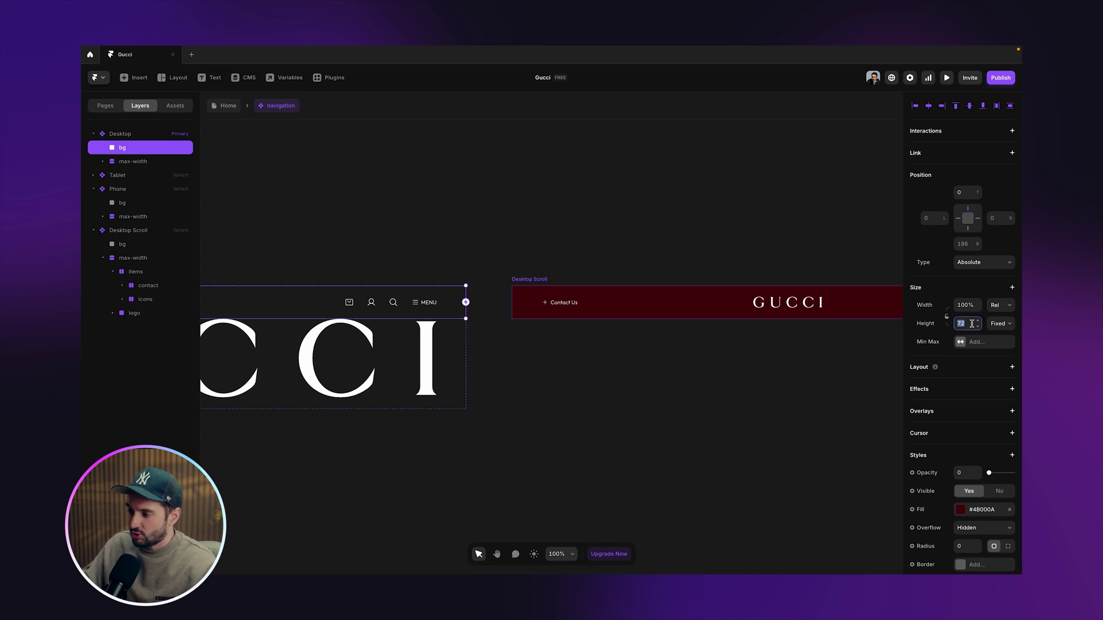
{"action": "type", "text": "80"}
{"action": "key", "text": "Return"}
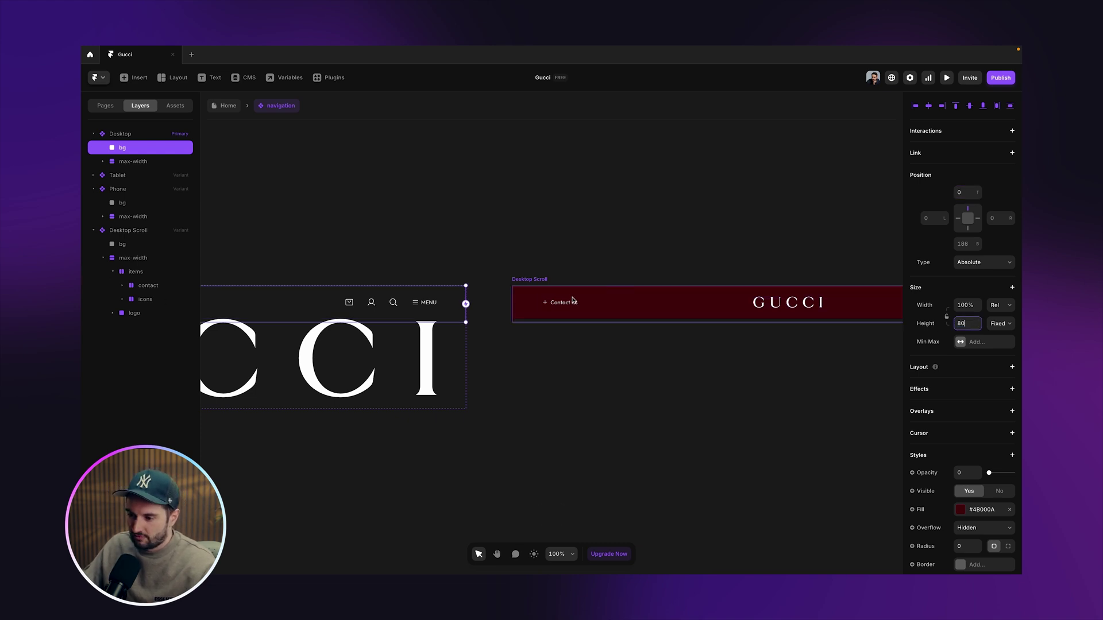
Step: Set the height of the bg layer in the Desktop Scroll variant to 72
{"action": "left_click", "coordinate": [532, 300]}
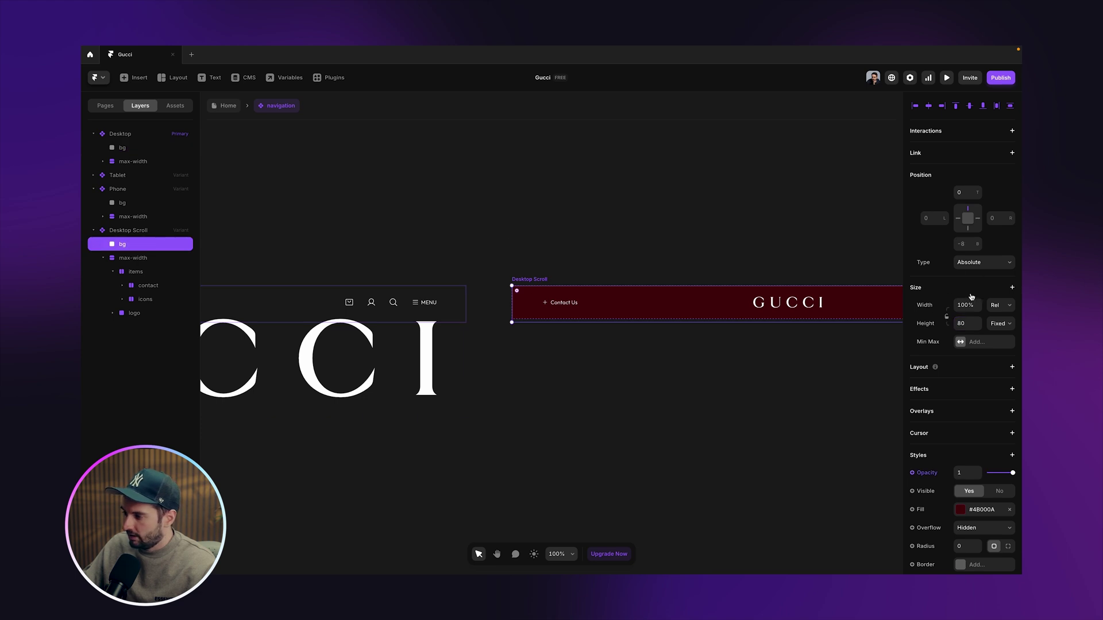
{"action": "type", "text": "72"}
{"action": "key", "text": "Return"}
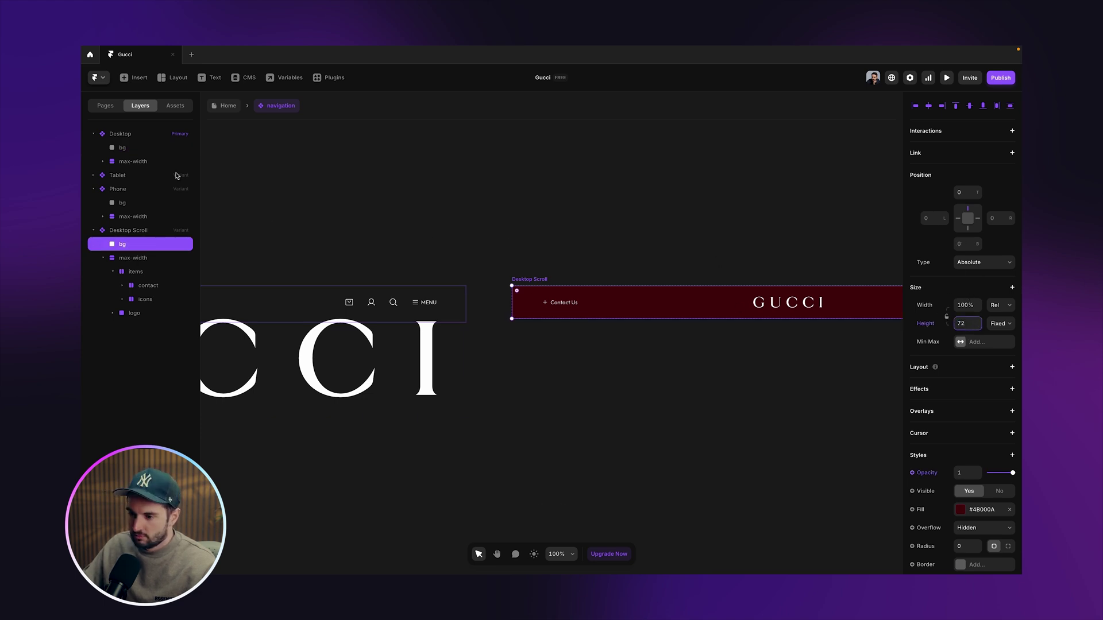
Step: Set the overflow of the primary Desktop variant to Visible
{"action": "left_click", "coordinate": [172, 134]}
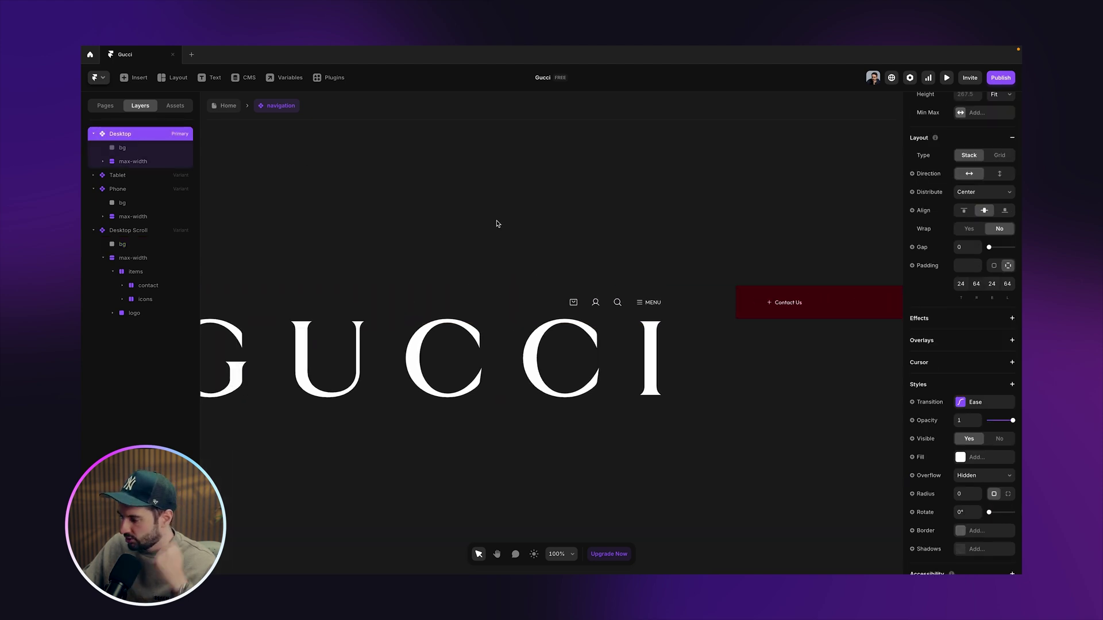
{"action": "left_click", "coordinate": [994, 477]}
{"action": "left_click", "coordinate": [991, 488]}
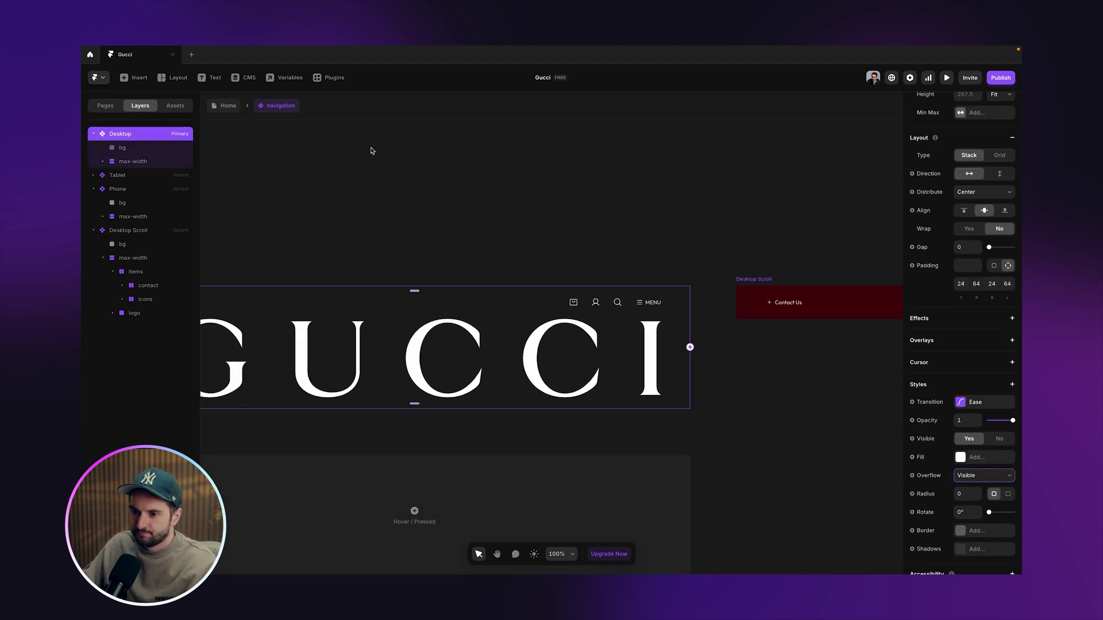
Step: Preview the Home page's Desktop breakpoint again and scroll down and up to check the navigation transition with visible overflow
{"action": "left_click", "coordinate": [220, 106]}
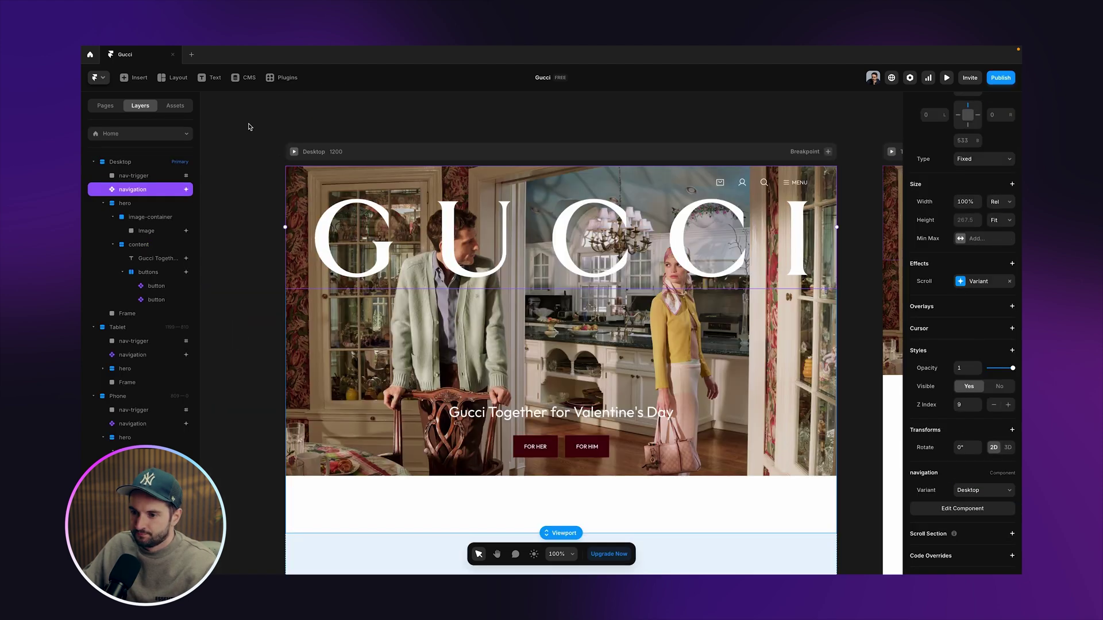
{"action": "left_click", "coordinate": [294, 152]}
{"action": "scroll", "coordinate": [756, 327], "scroll_direction": "down", "scroll_amount": 3}
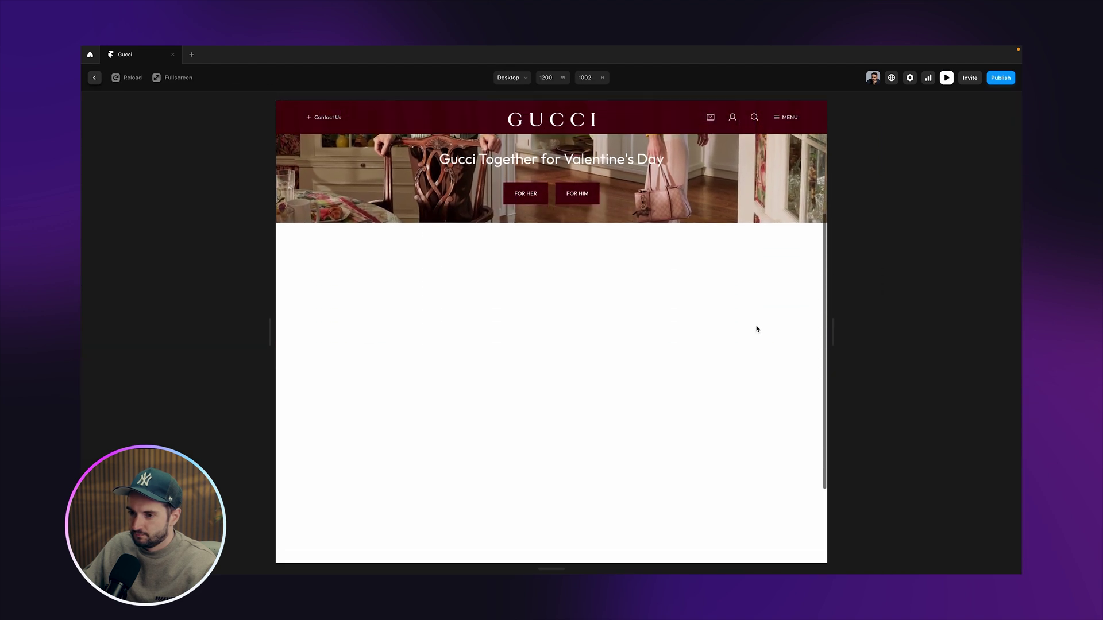
{"action": "scroll", "coordinate": [757, 328], "scroll_direction": "up", "scroll_amount": 3}
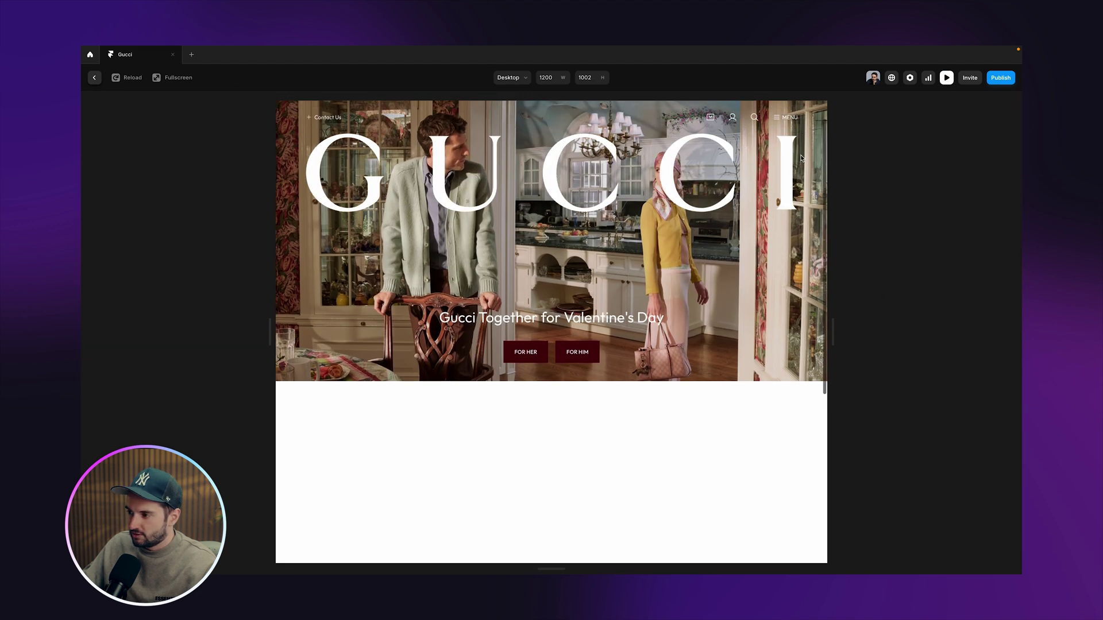
Step: Check the navigation's scroll transition in the preview at the default width and again at the full 1698 px width
{"action": "scroll", "coordinate": [803, 152], "scroll_direction": "down", "scroll_amount": 3}
{"action": "scroll", "coordinate": [805, 143], "scroll_direction": "up", "scroll_amount": 2}
{"action": "scroll", "coordinate": [806, 140], "scroll_direction": "down", "scroll_amount": 3}
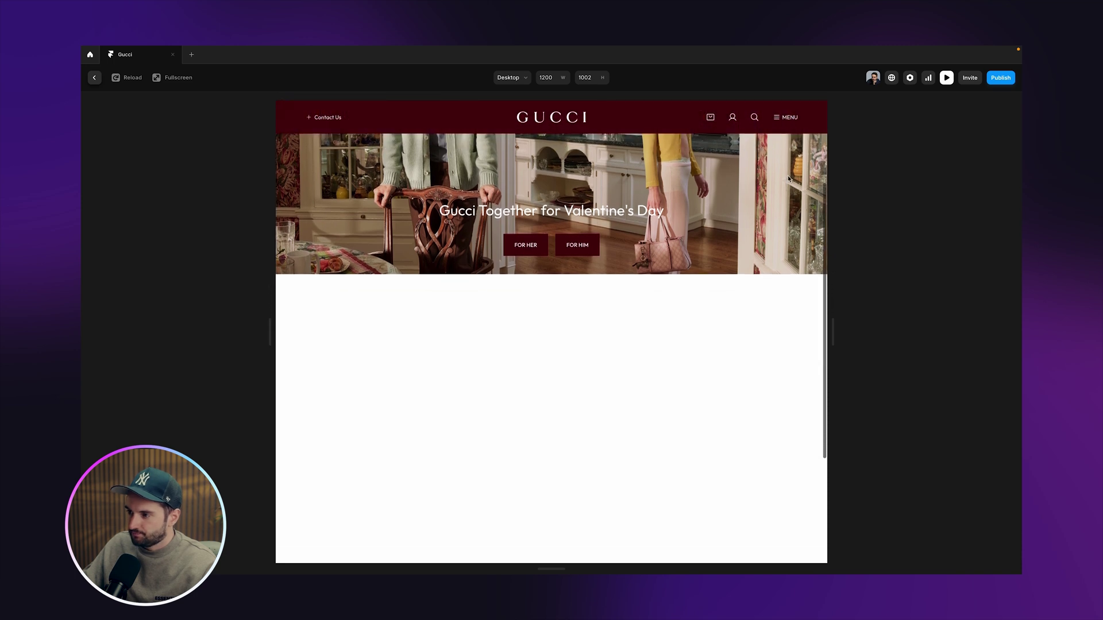
{"action": "scroll", "coordinate": [789, 179], "scroll_direction": "up", "scroll_amount": 3}
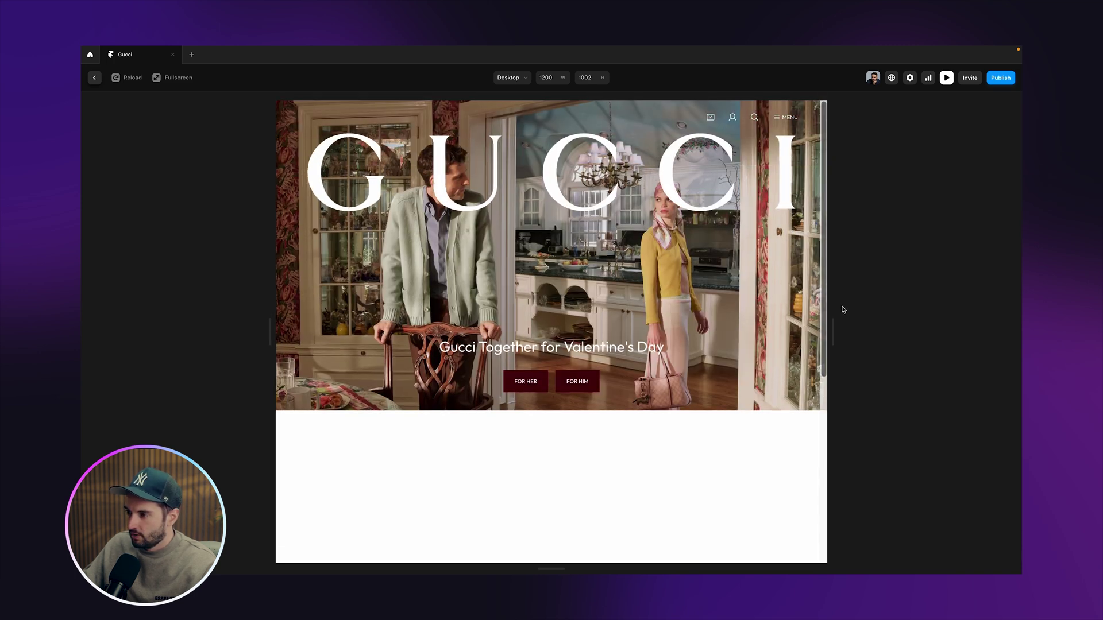
{"action": "double_click", "coordinate": [833, 333]}
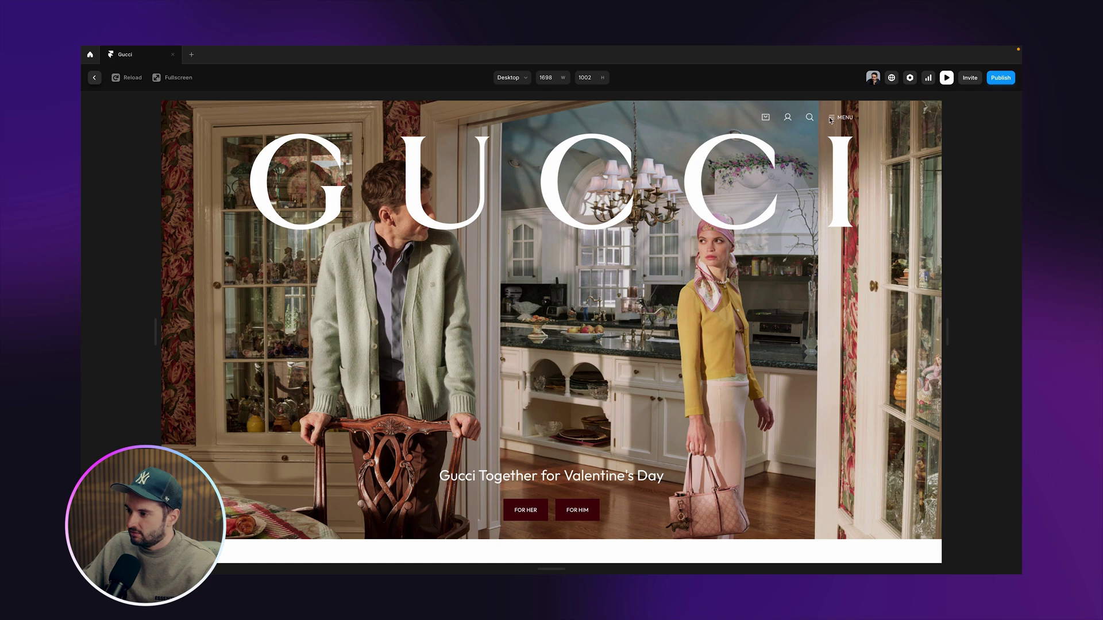
{"action": "scroll", "coordinate": [357, 130], "scroll_direction": "down", "scroll_amount": 3}
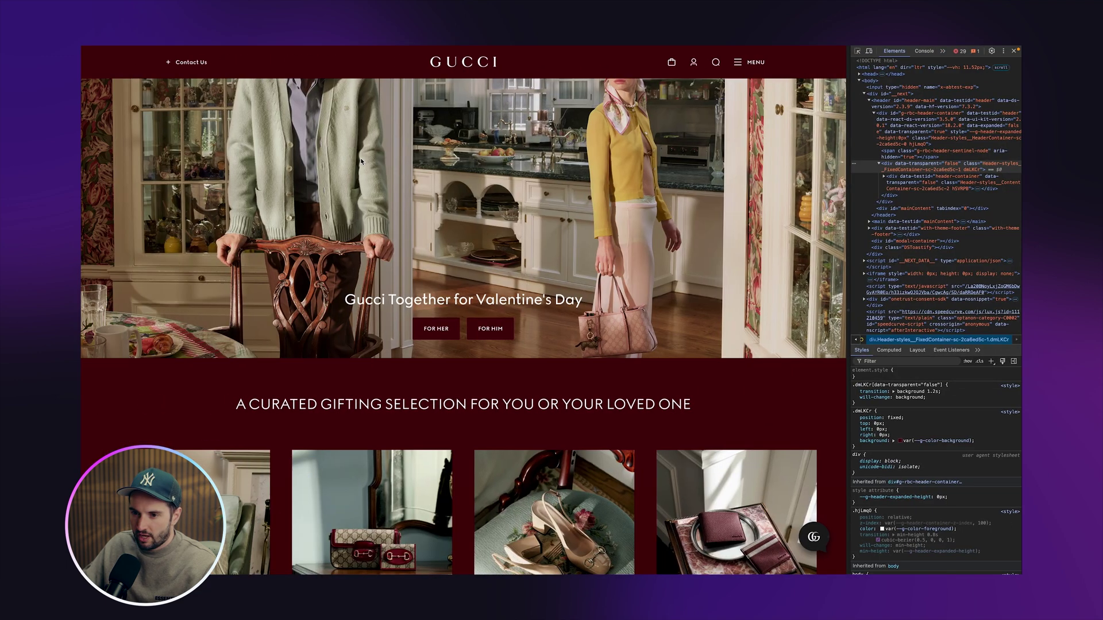
Step: Switch to the original Gucci website and scroll through its header transition for comparison
{"action": "scroll", "coordinate": [208, 95], "scroll_direction": "up", "scroll_amount": 3}
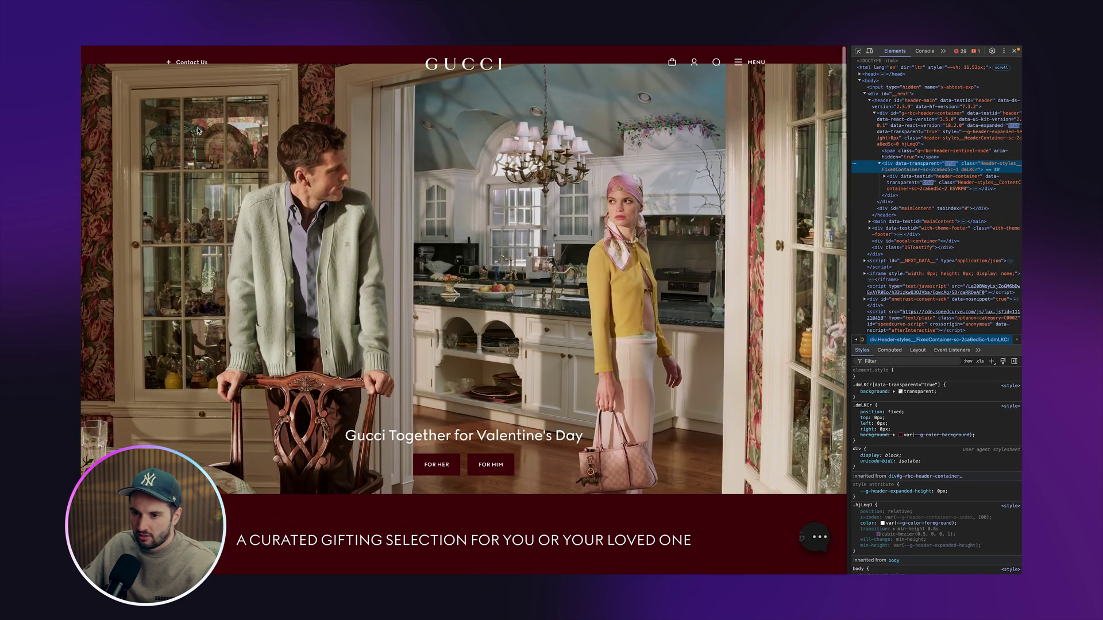
{"action": "scroll", "coordinate": [208, 95], "scroll_direction": "down", "scroll_amount": 5}
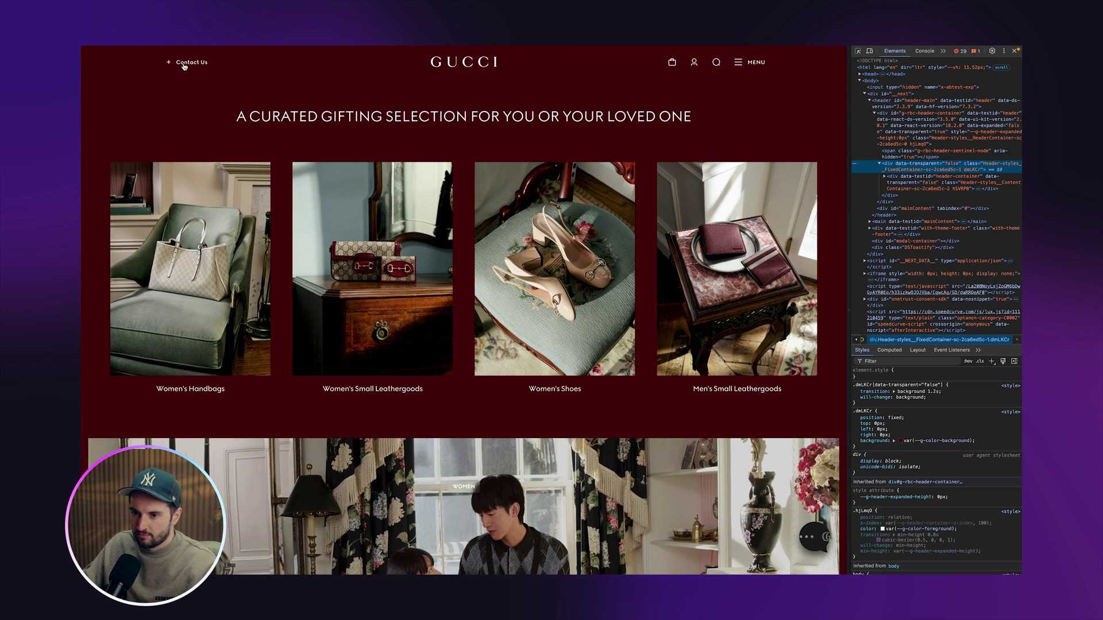
{"action": "scroll", "coordinate": [183, 66], "scroll_direction": "up", "scroll_amount": 5}
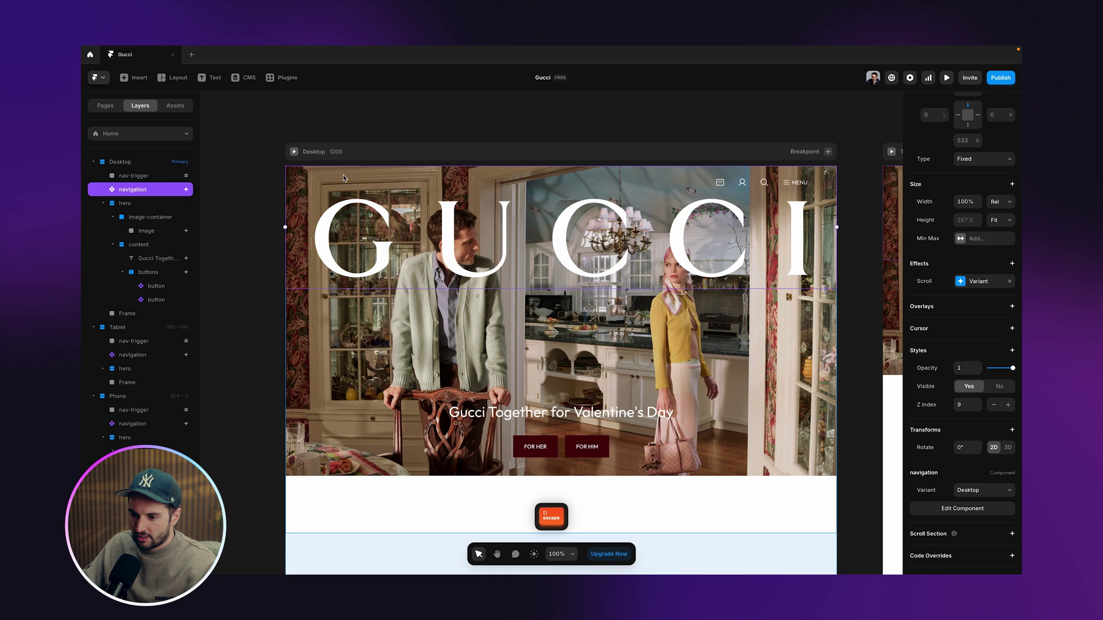
Step: Return to the Framer project, open the navigation component and lock the primary Desktop variant's bg layer
{"action": "double_click", "coordinate": [343, 175]}
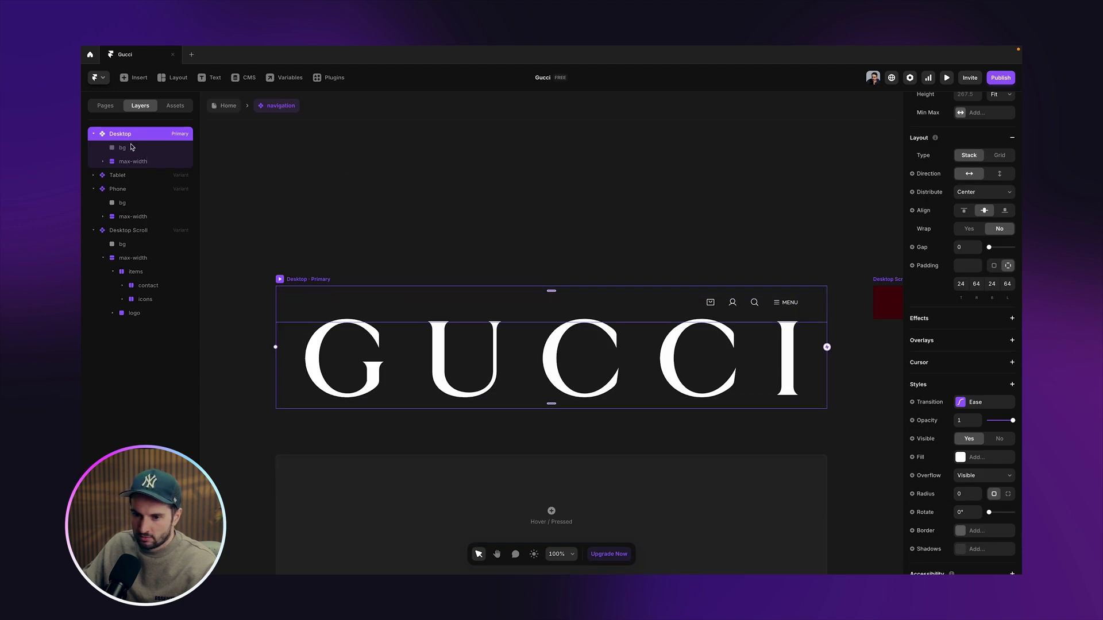
{"action": "left_click", "coordinate": [103, 162]}
{"action": "scroll", "coordinate": [465, 220], "scroll_direction": "right", "scroll_amount": 2}
{"action": "scroll", "coordinate": [466, 220], "scroll_direction": "right", "scroll_amount": 3}
{"action": "left_click", "coordinate": [636, 306]}
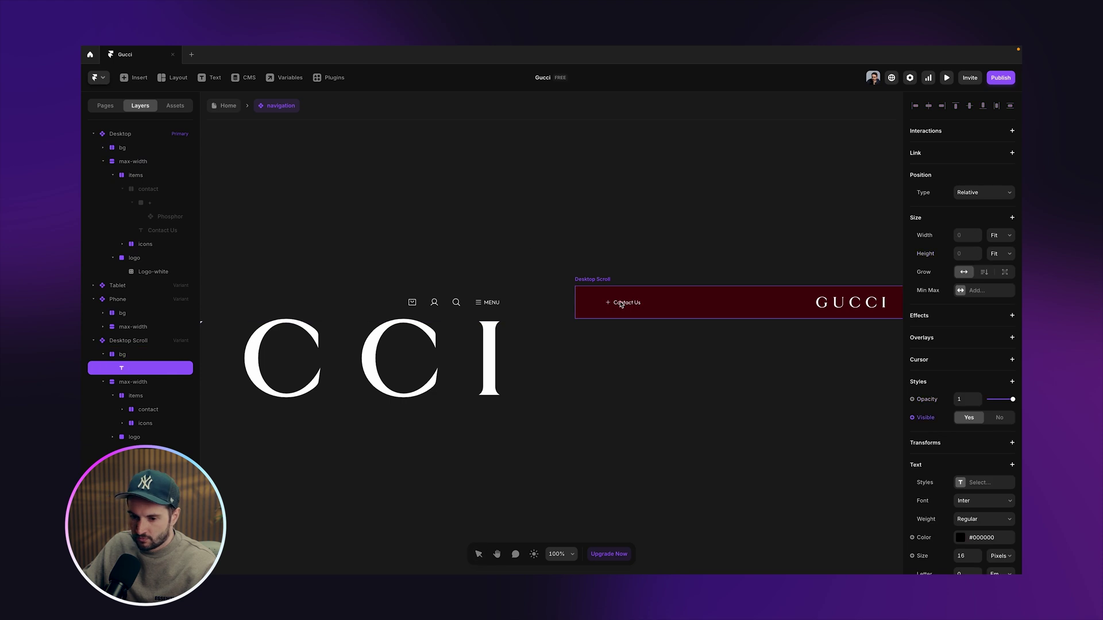
{"action": "key", "text": "Escape"}
{"action": "left_click", "coordinate": [159, 151]}
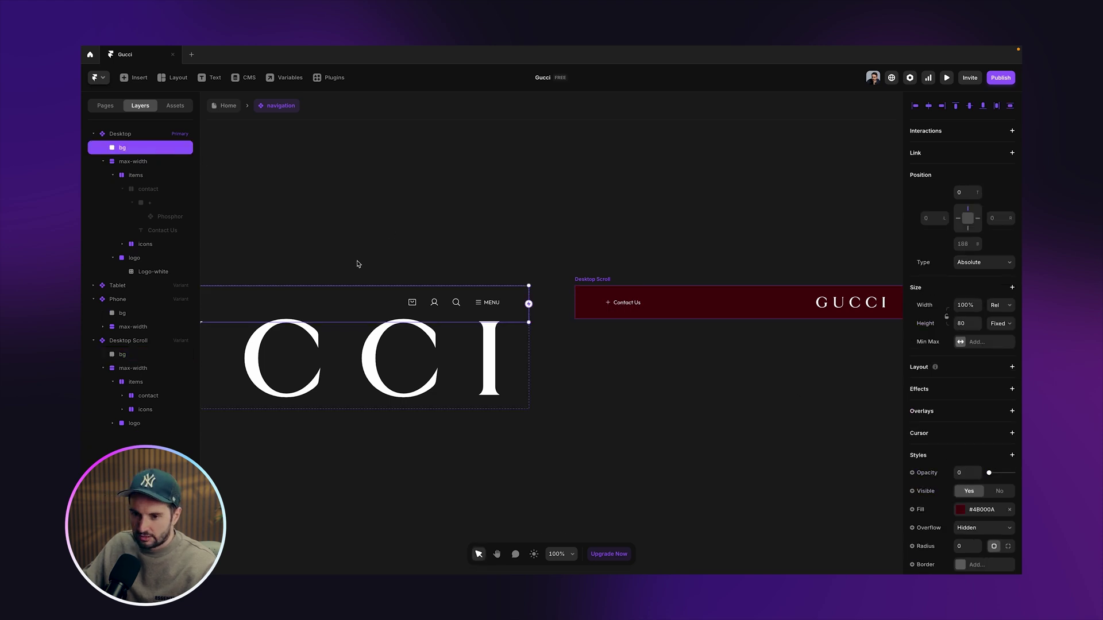
{"action": "right_click", "coordinate": [147, 150]}
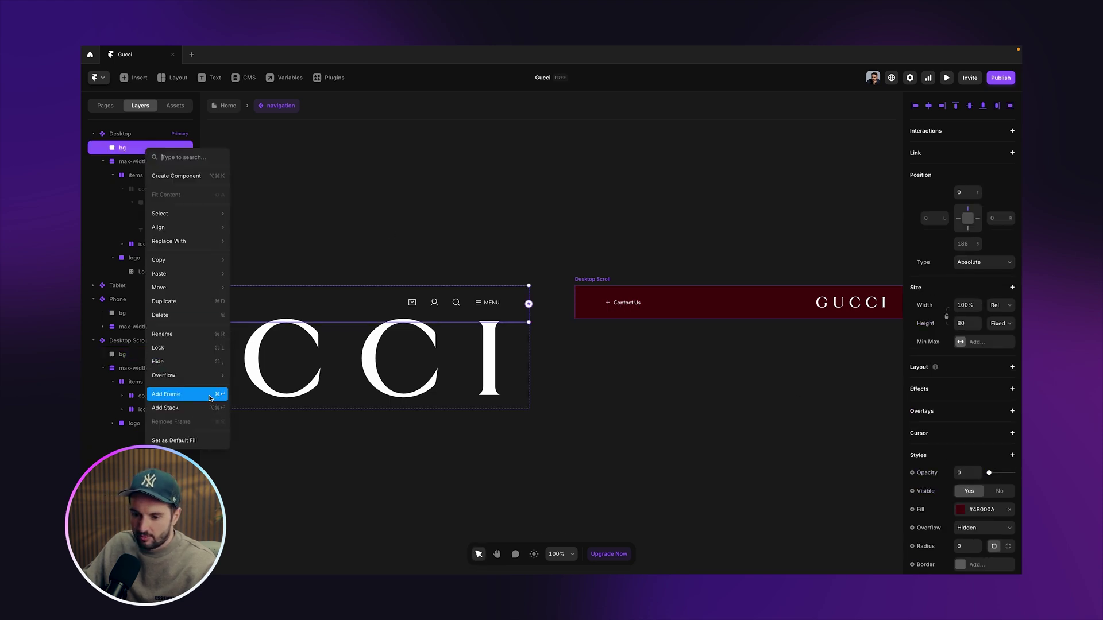
{"action": "left_click", "coordinate": [201, 352]}
Step: Set the font weight of the Contact Us text in the Desktop Scroll variant to Medium
{"action": "left_click", "coordinate": [622, 306]}
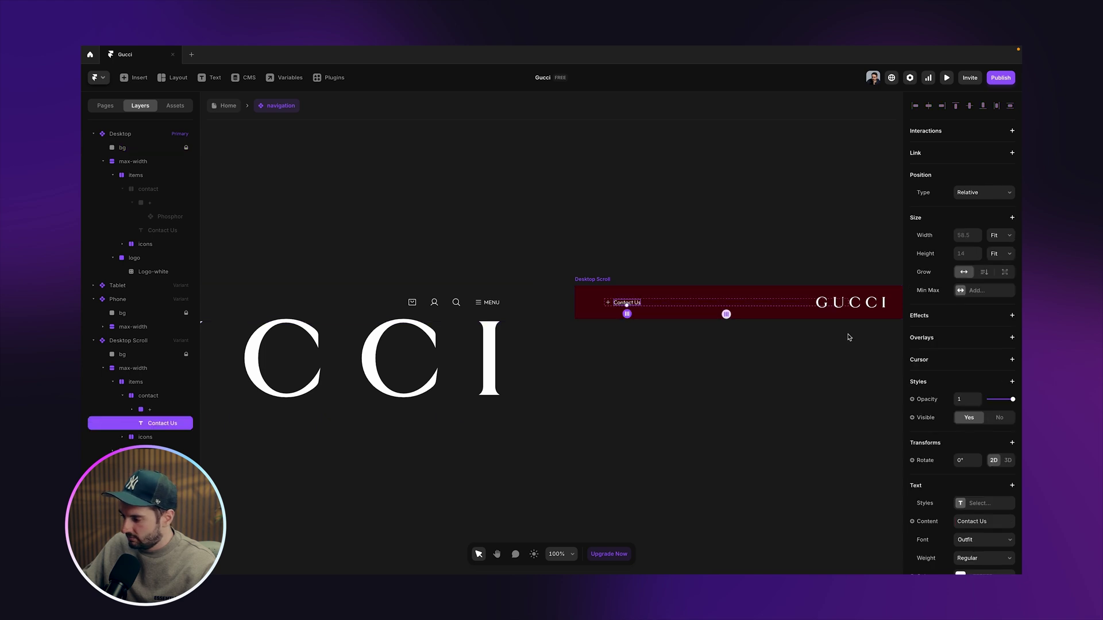
{"action": "scroll", "coordinate": [971, 523], "scroll_direction": "down", "scroll_amount": 2}
{"action": "left_click", "coordinate": [976, 498]}
{"action": "left_click", "coordinate": [980, 508]}
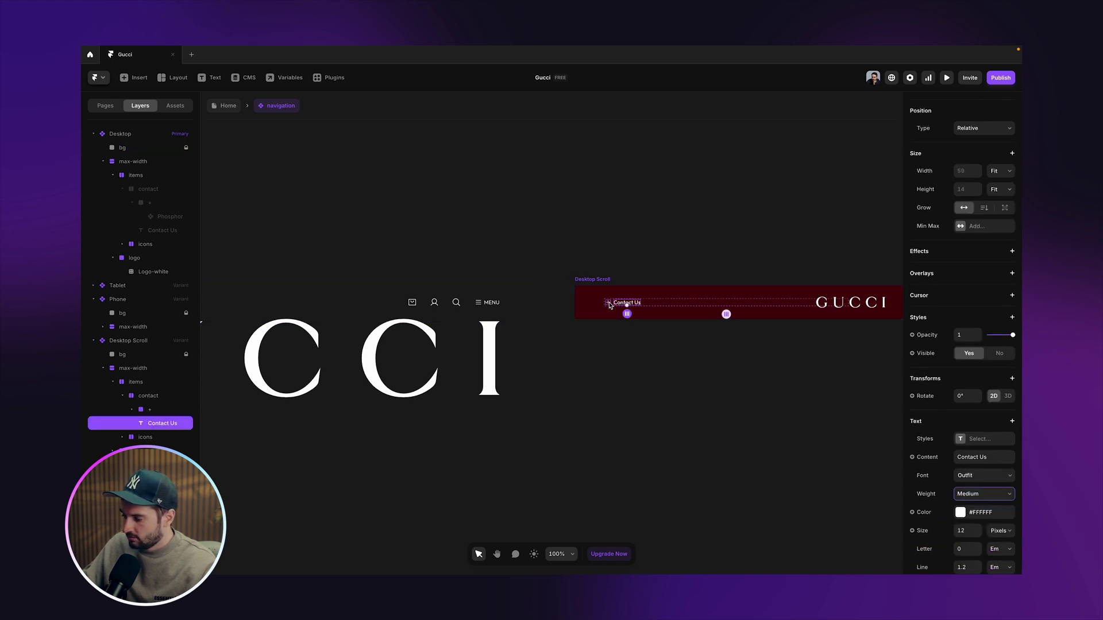
Step: Set the weight of the Phosphor plus icon beside Contact Us in the Desktop Scroll variant to Bold
{"action": "left_click", "coordinate": [609, 304]}
{"action": "scroll", "coordinate": [982, 506], "scroll_direction": "down", "scroll_amount": 3}
{"action": "left_click", "coordinate": [982, 530]}
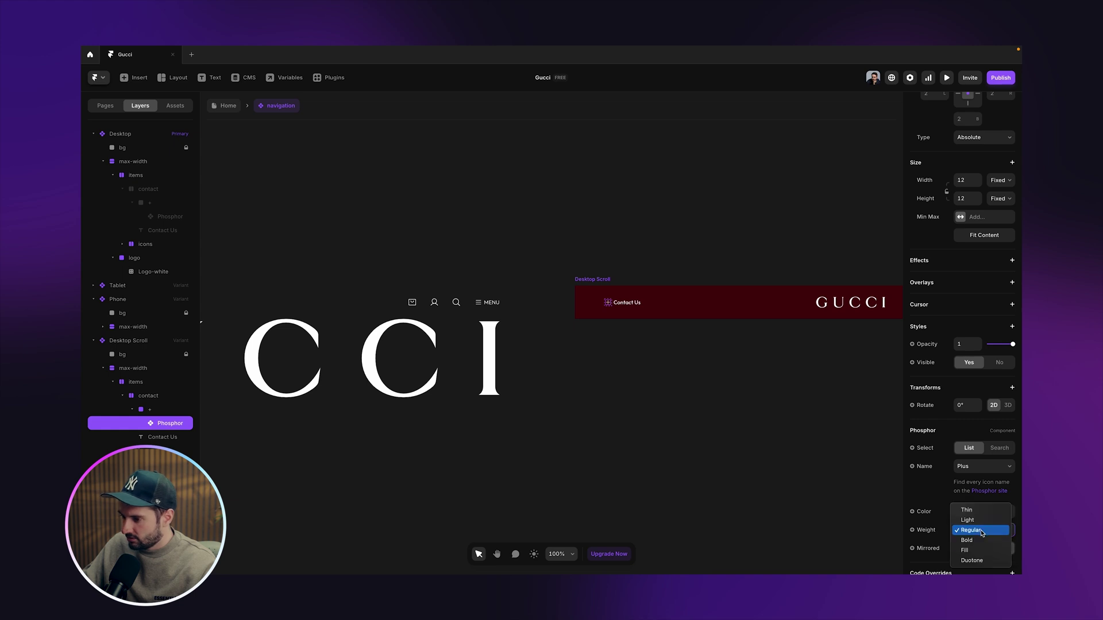
{"action": "left_click", "coordinate": [981, 540]}
{"action": "left_click", "coordinate": [682, 350]}
{"action": "scroll", "coordinate": [639, 333], "scroll_direction": "right", "scroll_amount": 2}
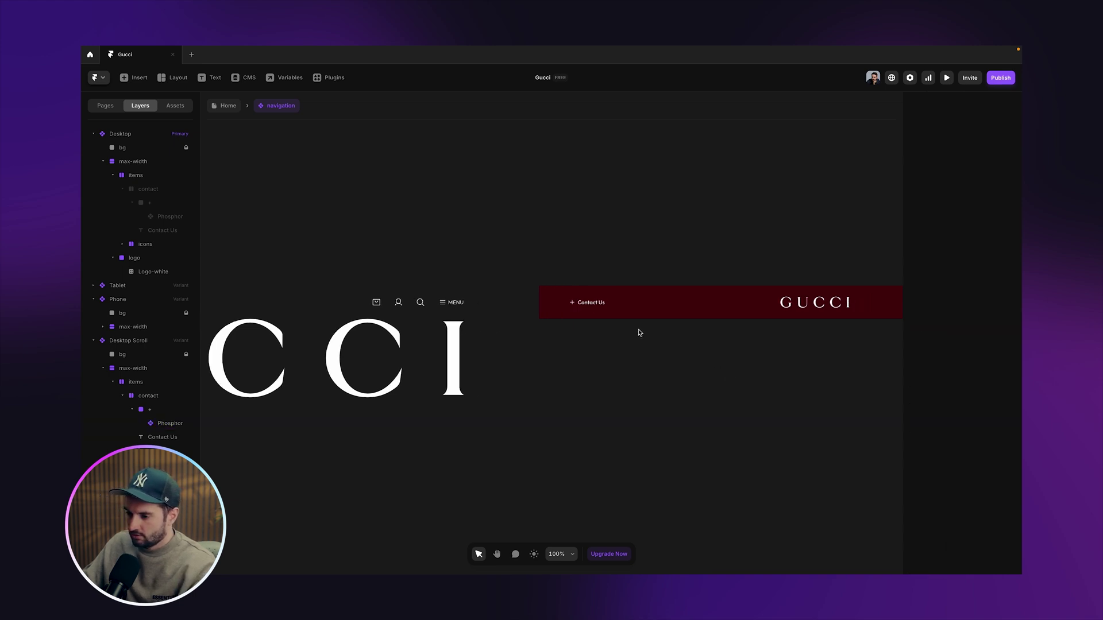
Step: Update the primary variant with the contact stack's settings from the Desktop Scroll variant
{"action": "key", "text": "super+equal"}
{"action": "left_click", "coordinate": [543, 302]}
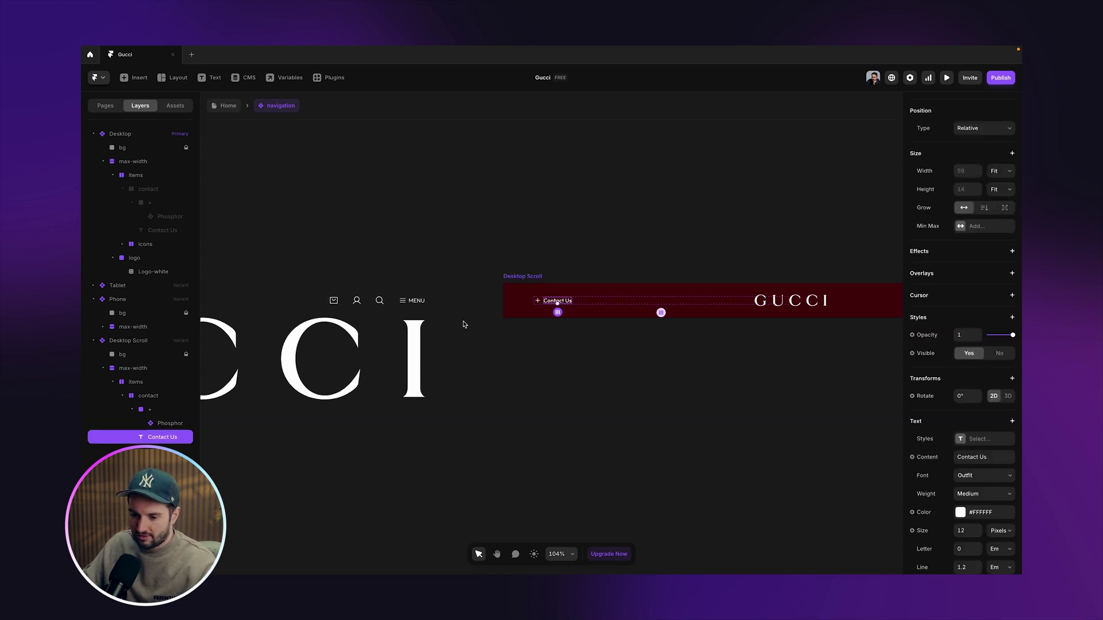
{"action": "left_click", "coordinate": [152, 414]}
{"action": "right_click", "coordinate": [154, 401]}
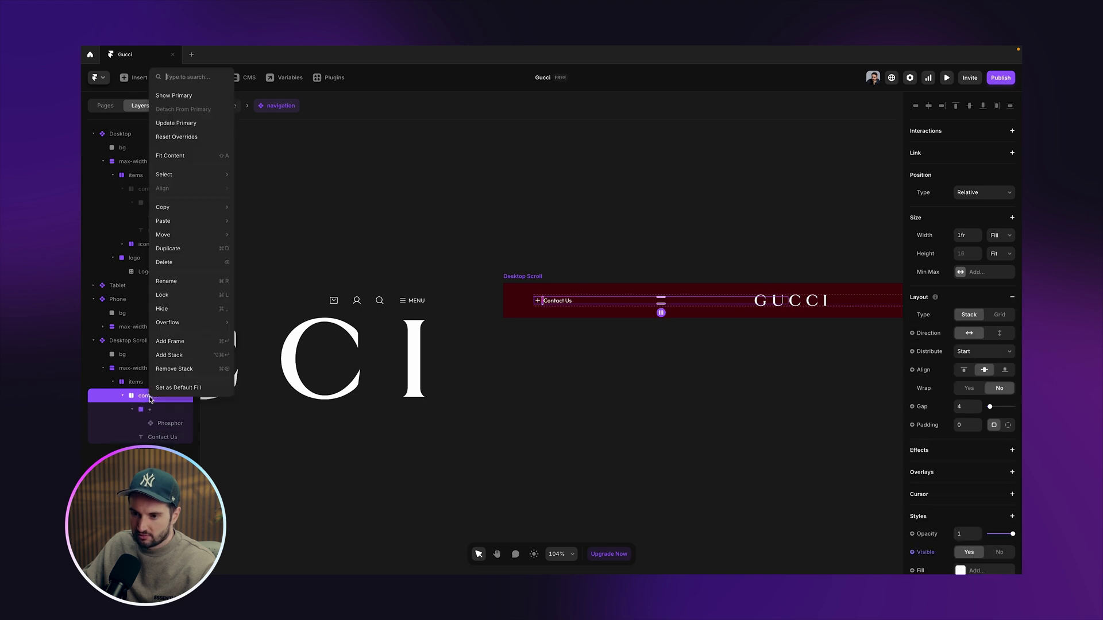
{"action": "left_click", "coordinate": [180, 123]}
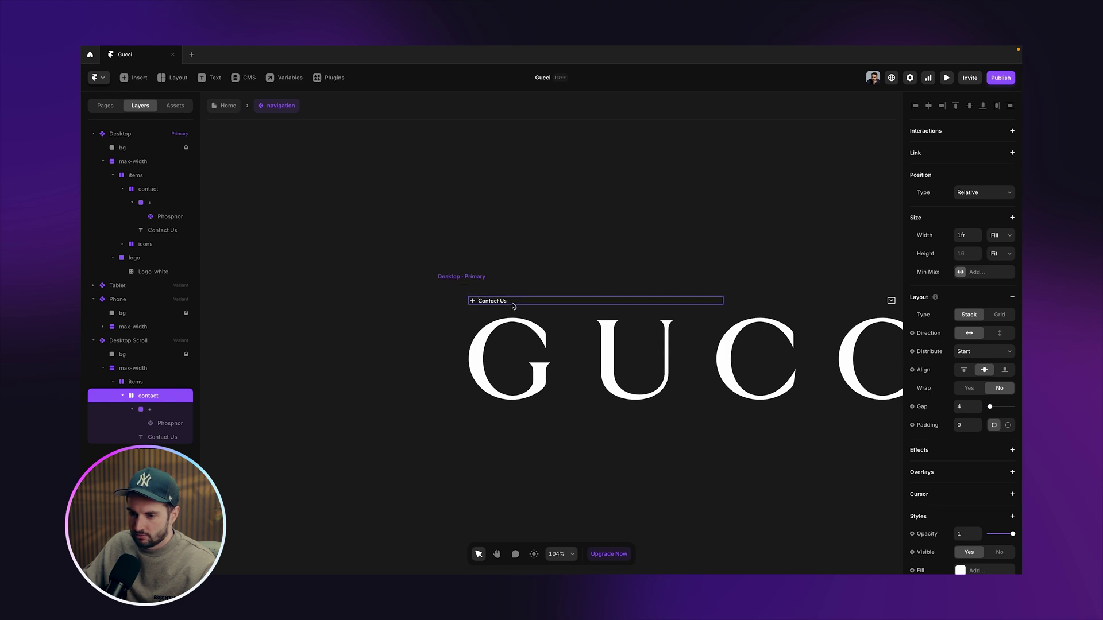
Step: Turn the primary Desktop variant's contact stack into a new component named contact
{"action": "left_click", "coordinate": [513, 304]}
{"action": "left_click", "coordinate": [123, 190]}
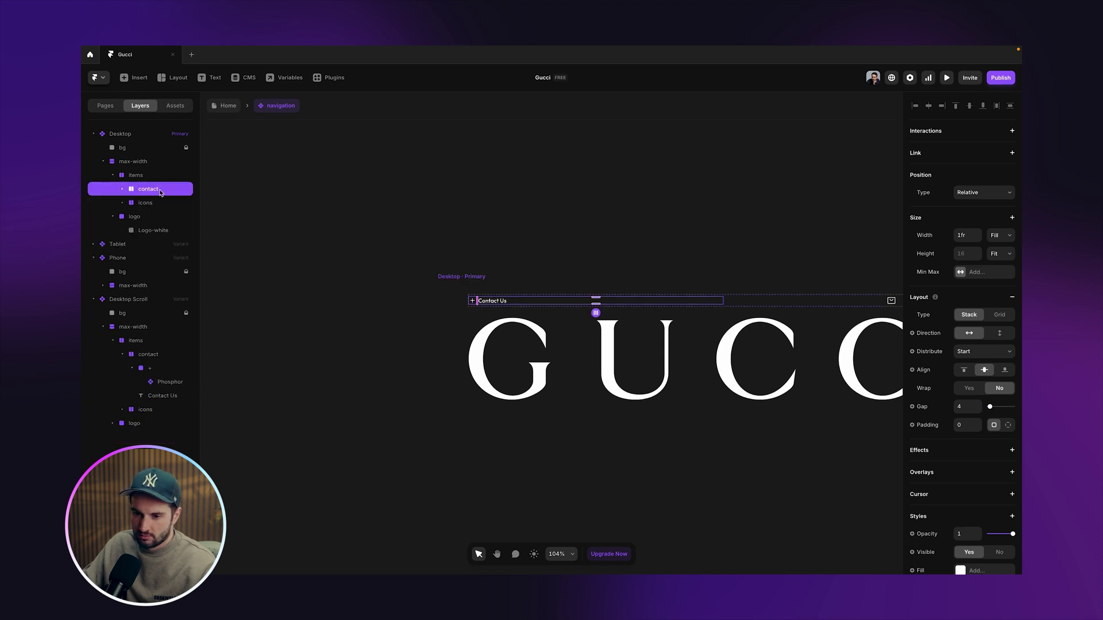
{"action": "right_click", "coordinate": [130, 195]}
{"action": "left_click", "coordinate": [149, 220]}
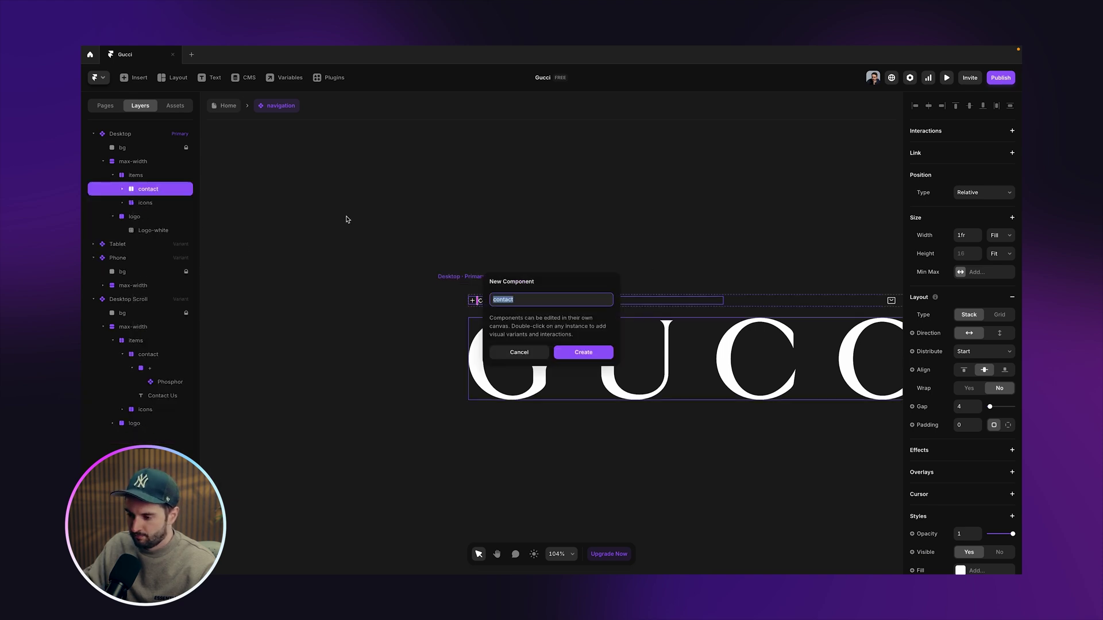
{"action": "key", "text": "Return"}
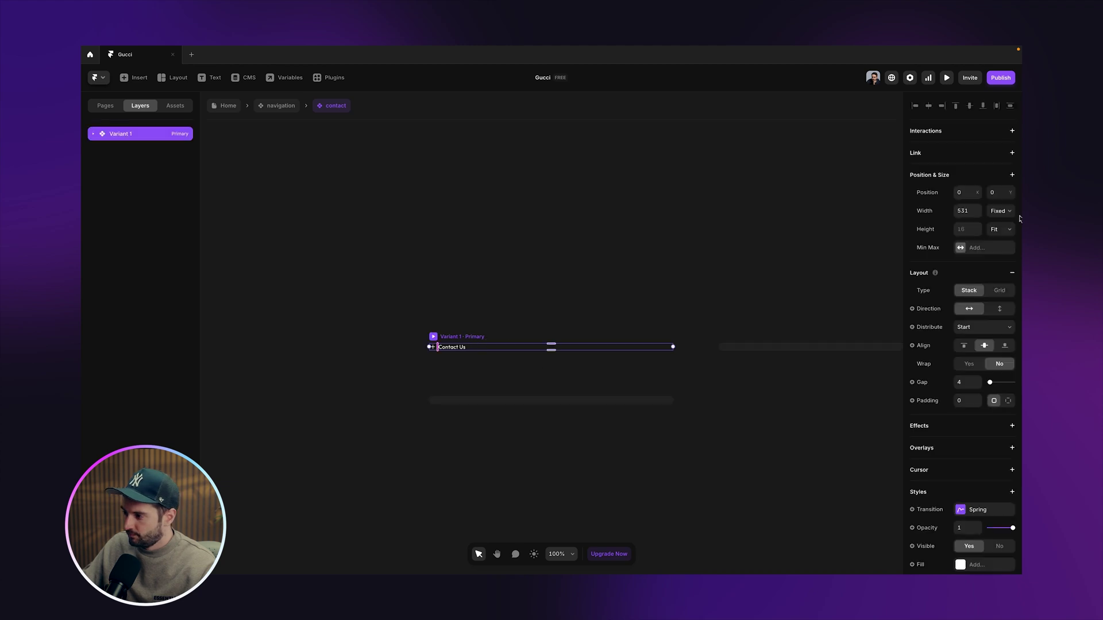
Step: Set the contact component's width to Fit and add a Hover variant to it
{"action": "left_click", "coordinate": [1008, 217]}
{"action": "left_click", "coordinate": [997, 243]}
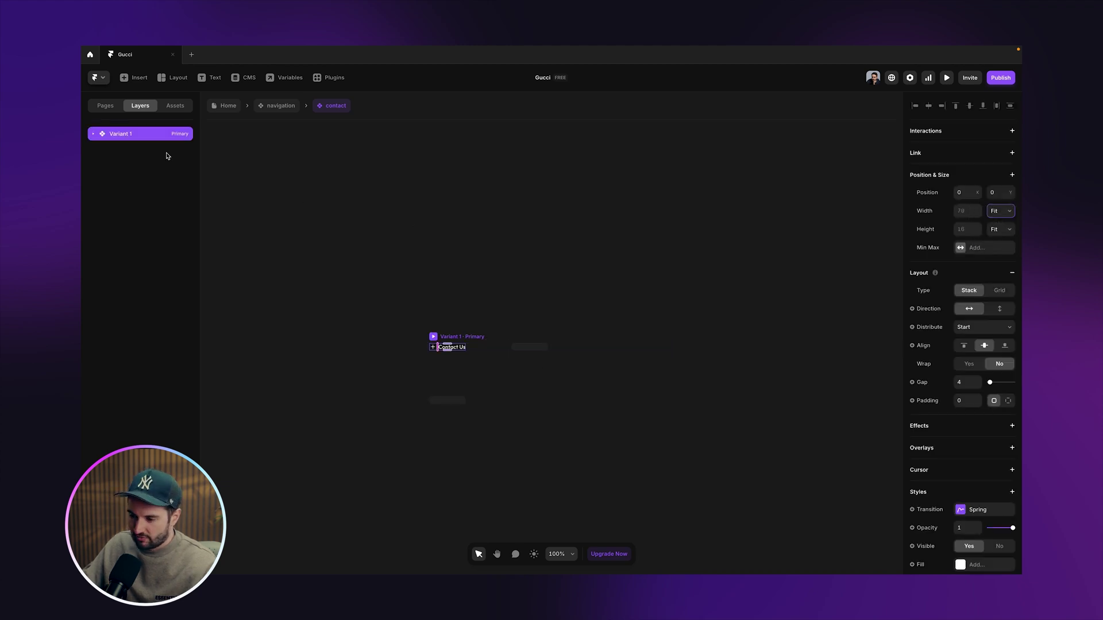
{"action": "left_click", "coordinate": [458, 398]}
{"action": "left_click", "coordinate": [471, 409]}
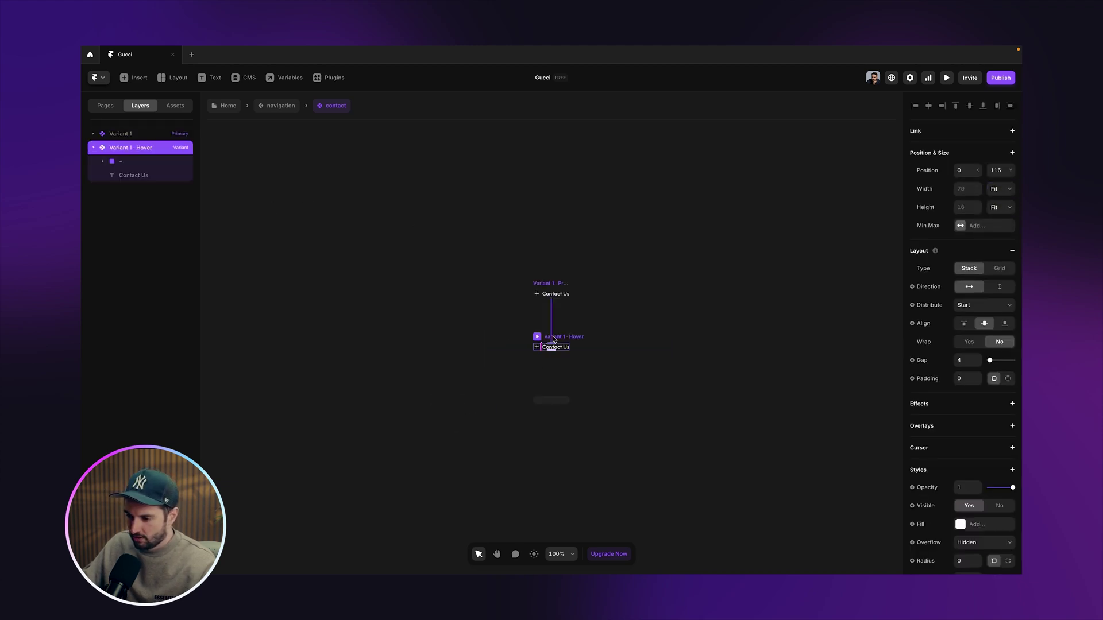
Step: Rotate the plus icon in the contact component's Hover variant by 90°, checking the original Gucci site for reference
{"action": "left_click", "coordinate": [534, 360]}
{"action": "double_click", "coordinate": [537, 347]}
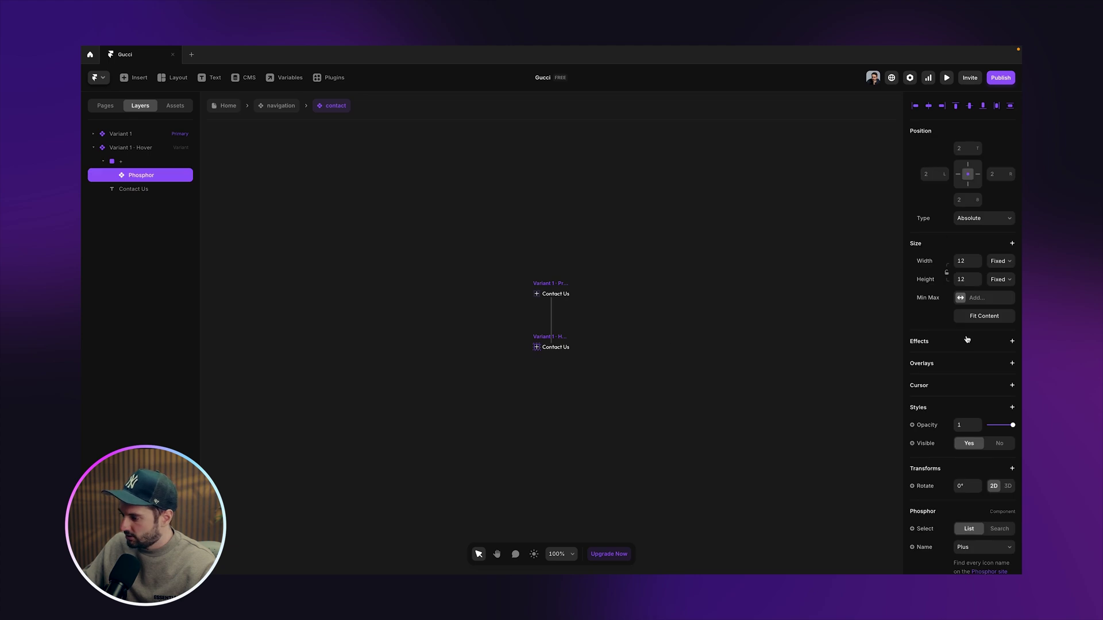
{"action": "scroll", "coordinate": [966, 339], "scroll_direction": "down", "scroll_amount": 3}
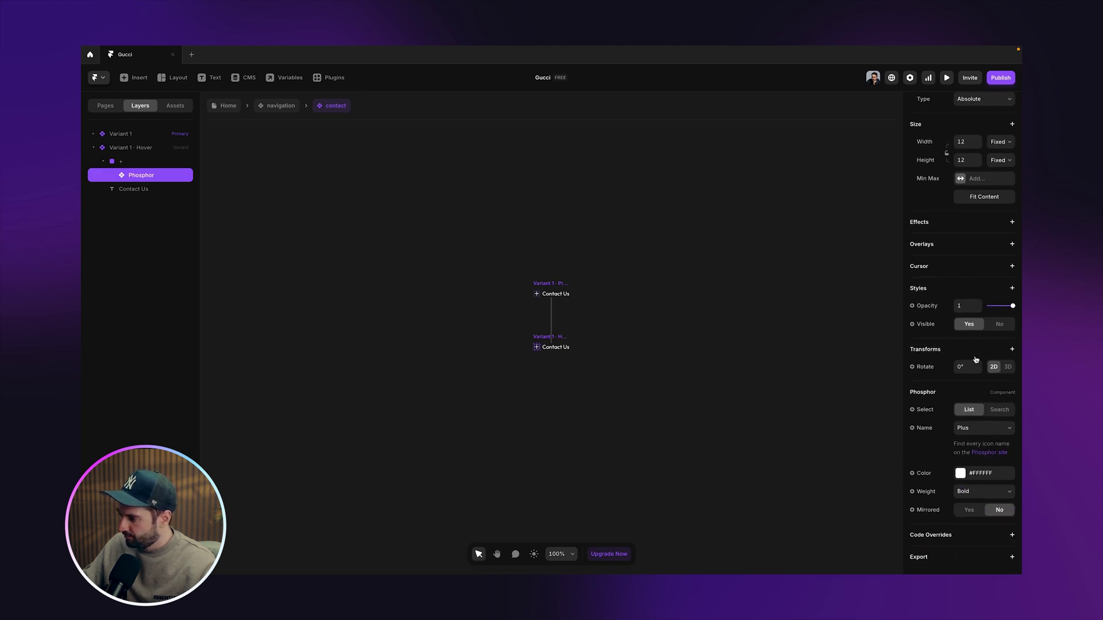
{"action": "left_click", "coordinate": [979, 352]}
{"action": "key", "text": "Escape"}
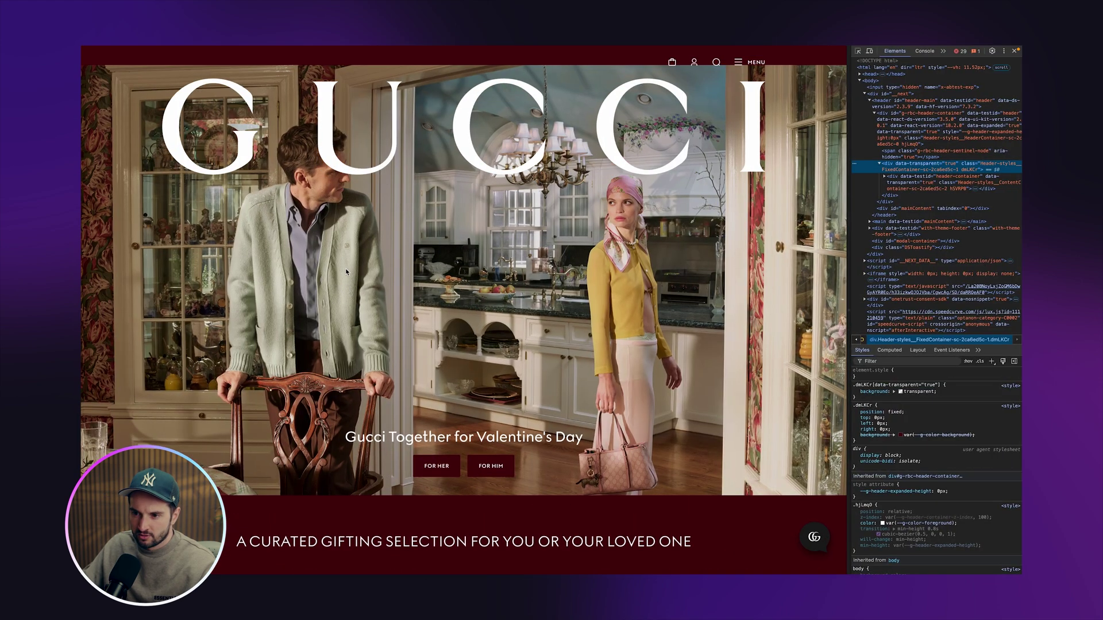
{"action": "scroll", "coordinate": [346, 270], "scroll_direction": "down", "scroll_amount": 5}
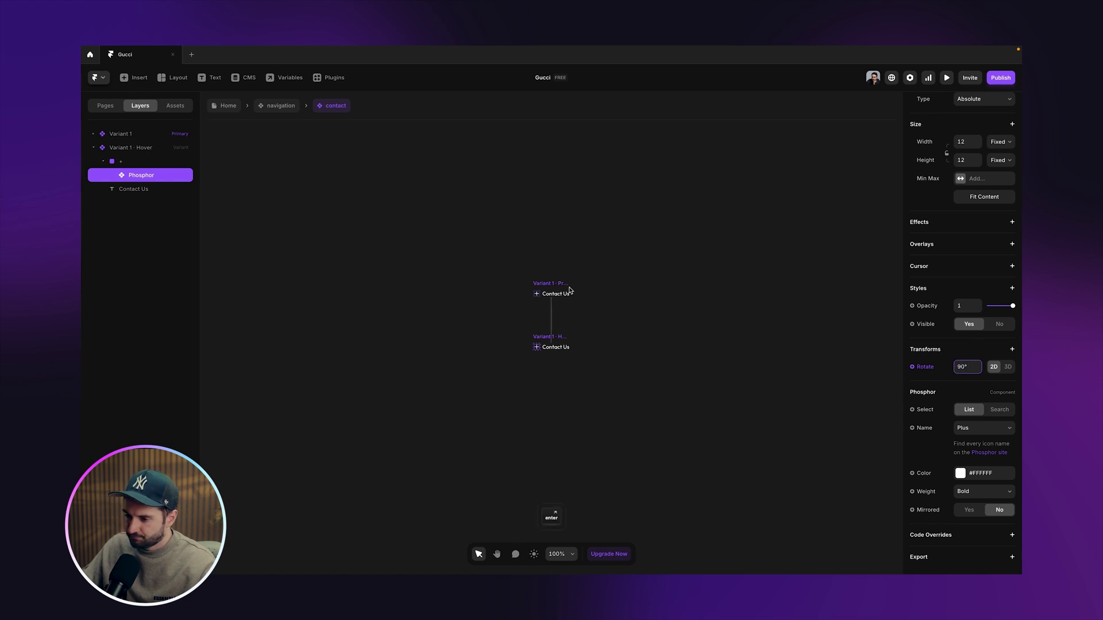
Step: Return to the navigation component and set the contact instance's width to Fit in the primary Desktop variant
{"action": "left_click", "coordinate": [285, 106]}
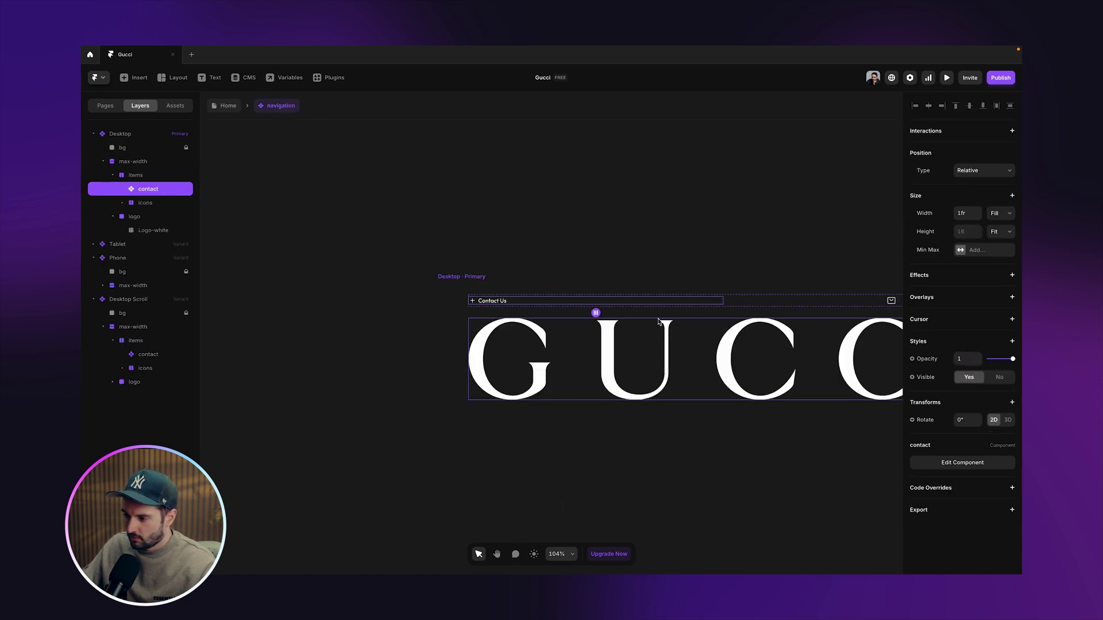
{"action": "left_click", "coordinate": [1014, 214]}
{"action": "left_click", "coordinate": [998, 222]}
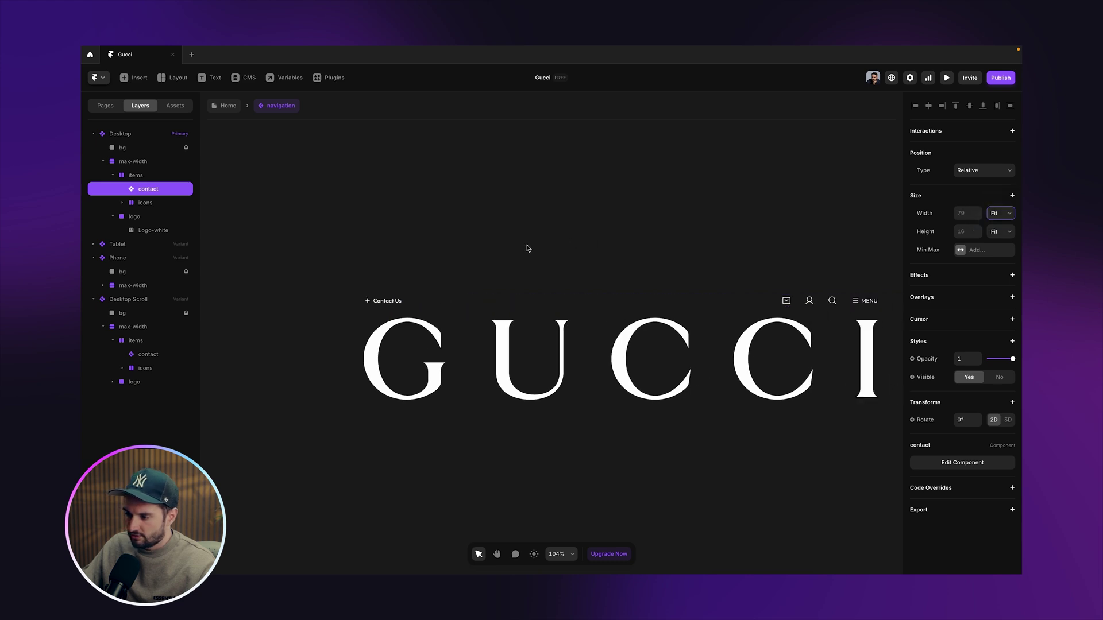
{"action": "scroll", "coordinate": [528, 248], "scroll_direction": "right", "scroll_amount": 2}
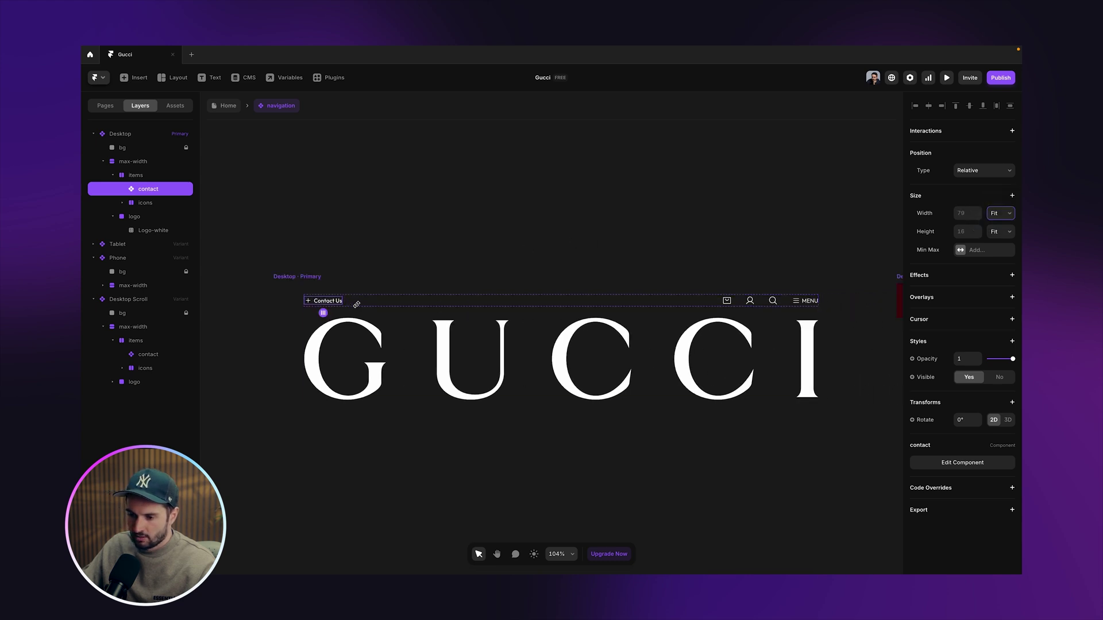
Step: Open the contact component and link its primary variant to x.com
{"action": "double_click", "coordinate": [324, 301]}
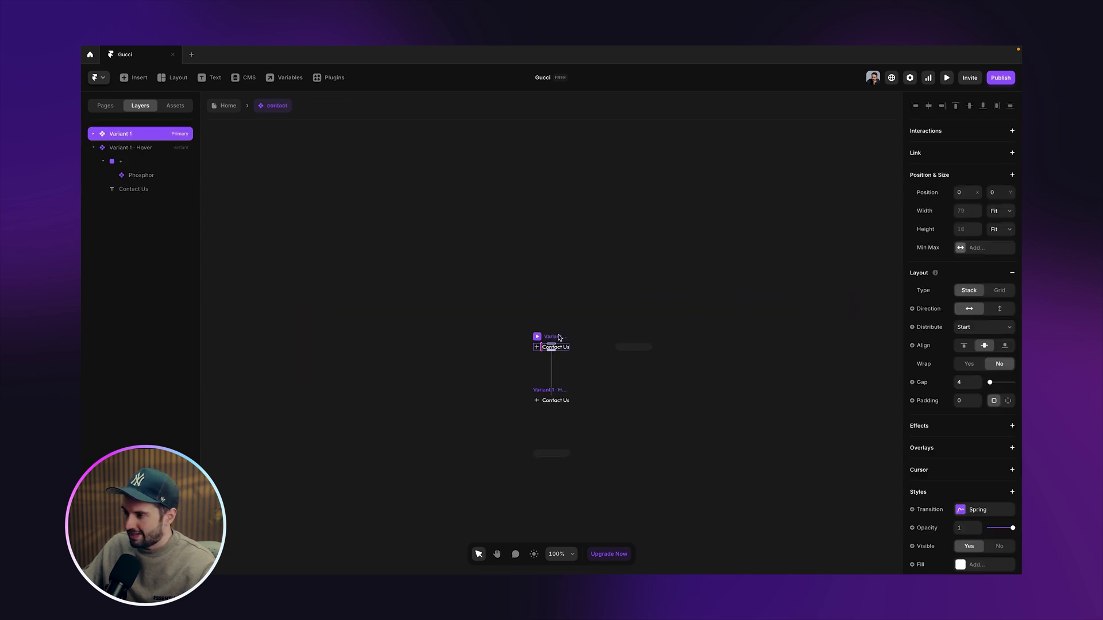
{"action": "left_click", "coordinate": [978, 160]}
{"action": "type", "text": "x.com"}
{"action": "key", "text": "Return"}
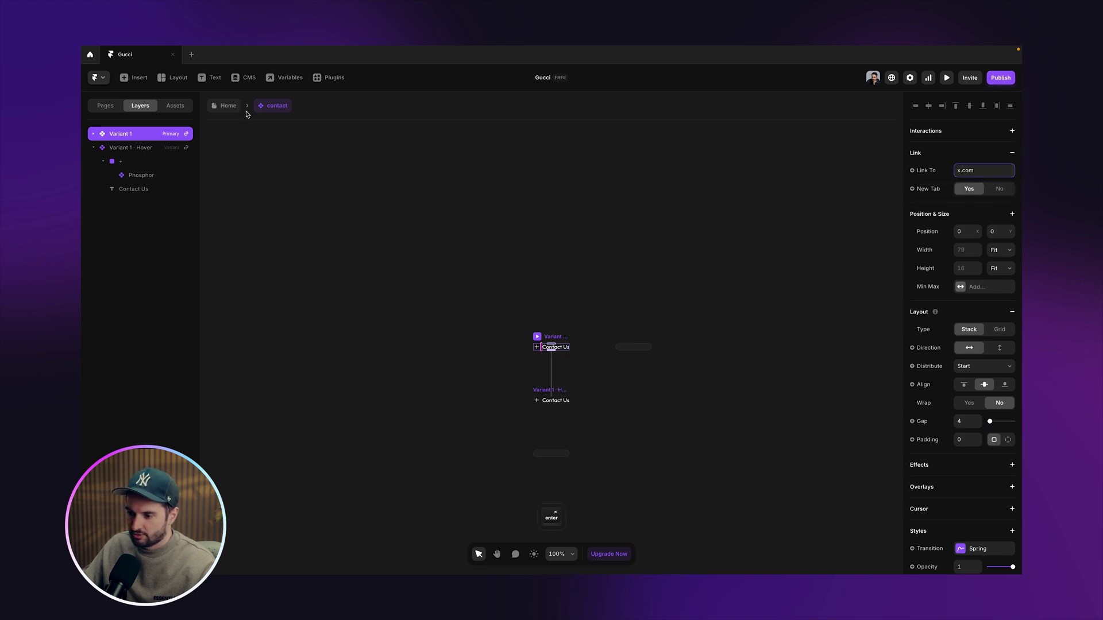
Step: Return to the navigation component and link the primary Desktop variant's shop, account, search and menu items to x.com
{"action": "left_click", "coordinate": [231, 113]}
{"action": "double_click", "coordinate": [697, 314]}
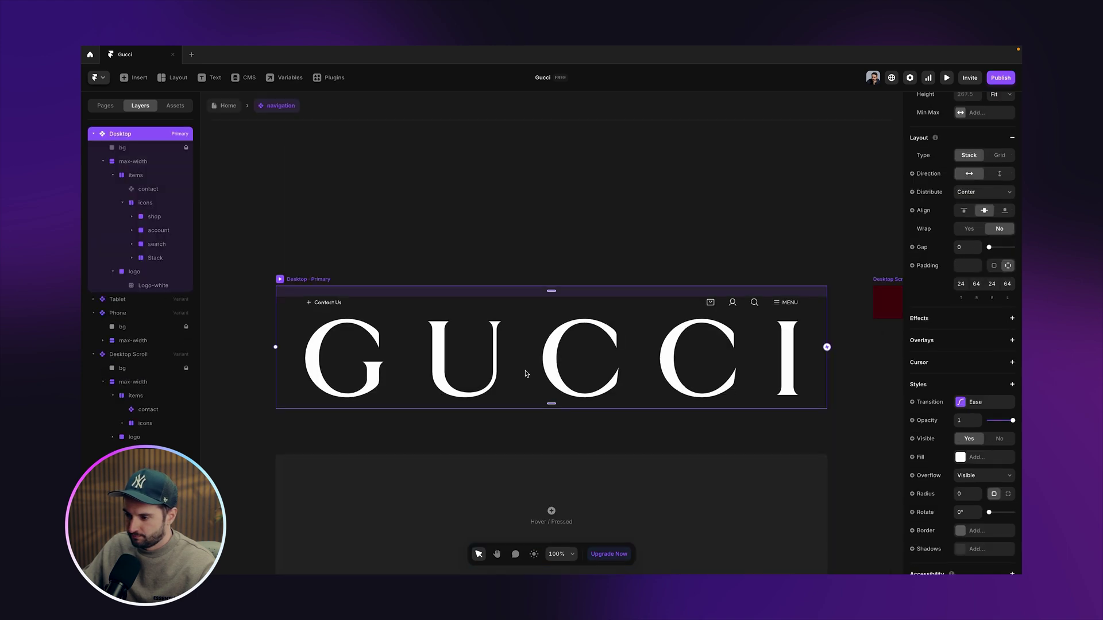
{"action": "left_click", "coordinate": [710, 302]}
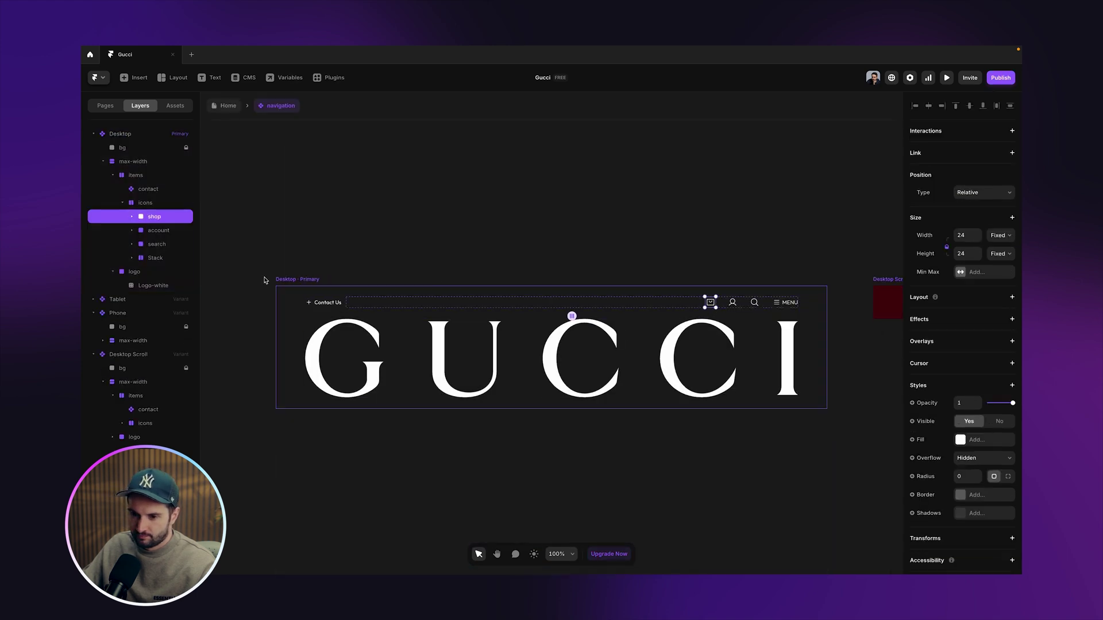
{"action": "key", "text": "shift"}
{"action": "left_click", "coordinate": [163, 259], "text": "shift"}
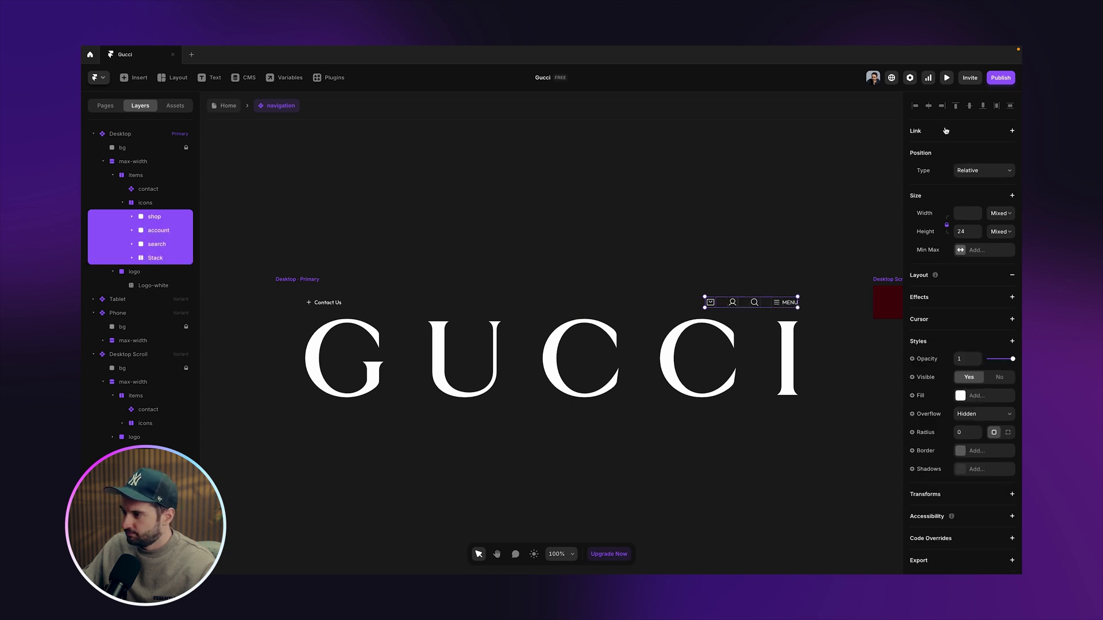
{"action": "left_click", "coordinate": [945, 131]}
{"action": "type", "text": "x.com"}
{"action": "key", "text": "Return"}
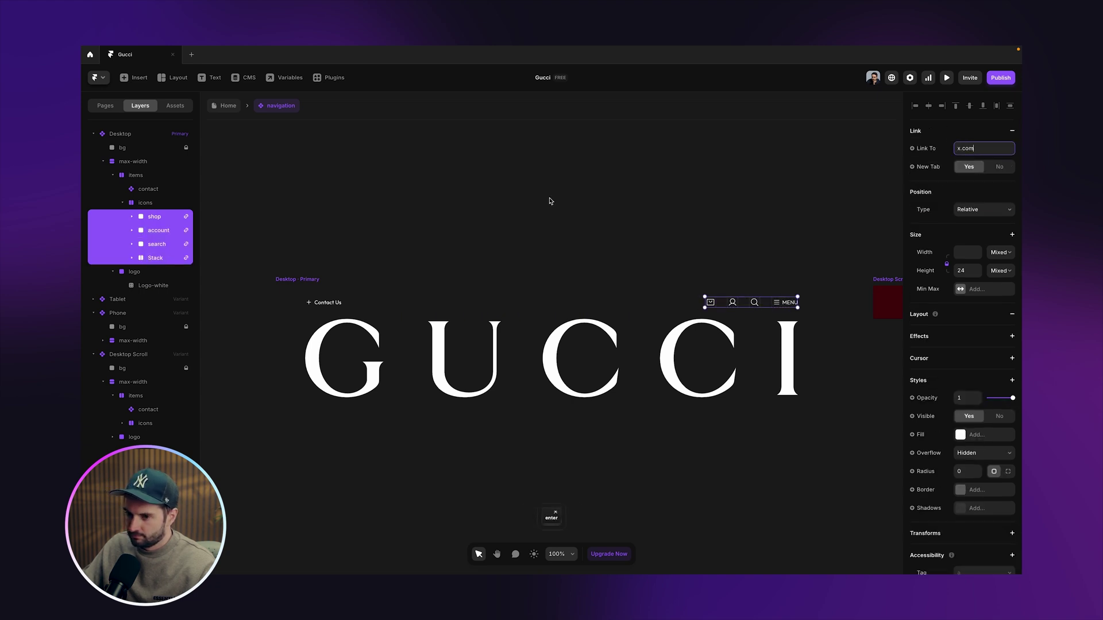
Step: Hide the contact item in the navigation's primary Desktop variant
{"action": "key", "text": "Escape"}
{"action": "scroll", "coordinate": [520, 254], "scroll_direction": "left", "scroll_amount": 3}
{"action": "left_click", "coordinate": [460, 308]}
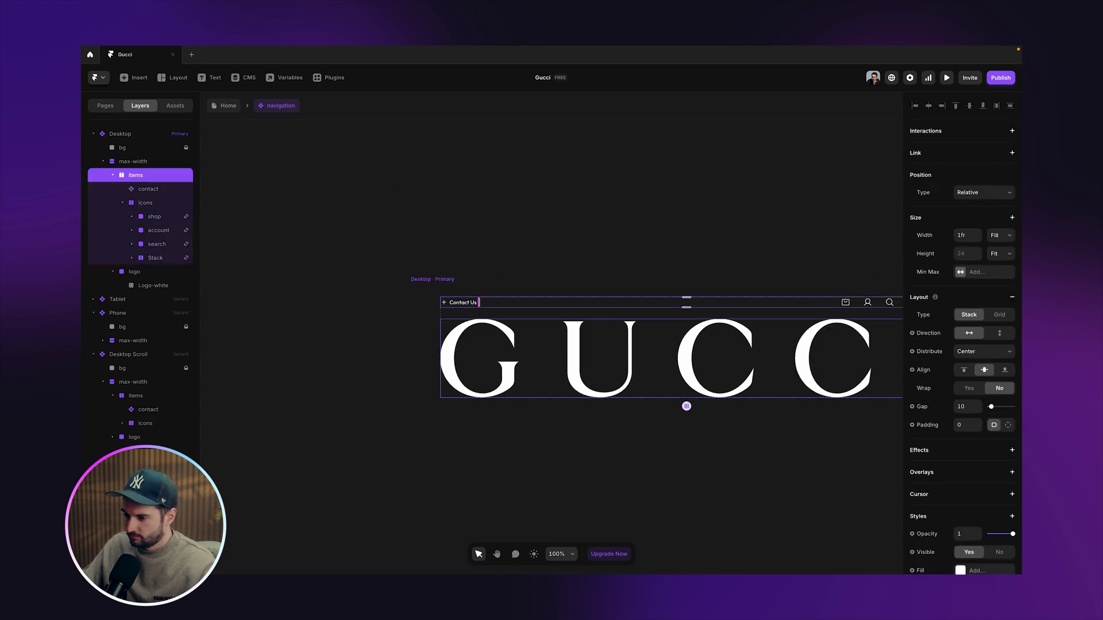
{"action": "left_click", "coordinate": [460, 309]}
{"action": "left_click", "coordinate": [1000, 380]}
Step: Make the contact item visible in the Desktop Scroll variant
{"action": "scroll", "coordinate": [611, 235], "scroll_direction": "right", "scroll_amount": 5}
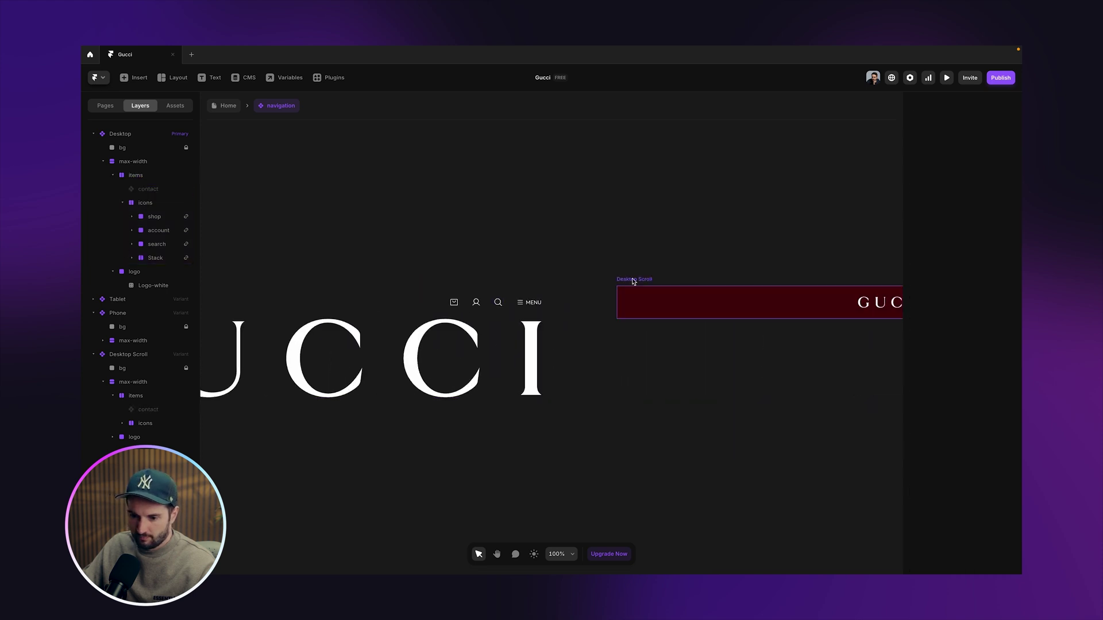
{"action": "left_click", "coordinate": [100, 354]}
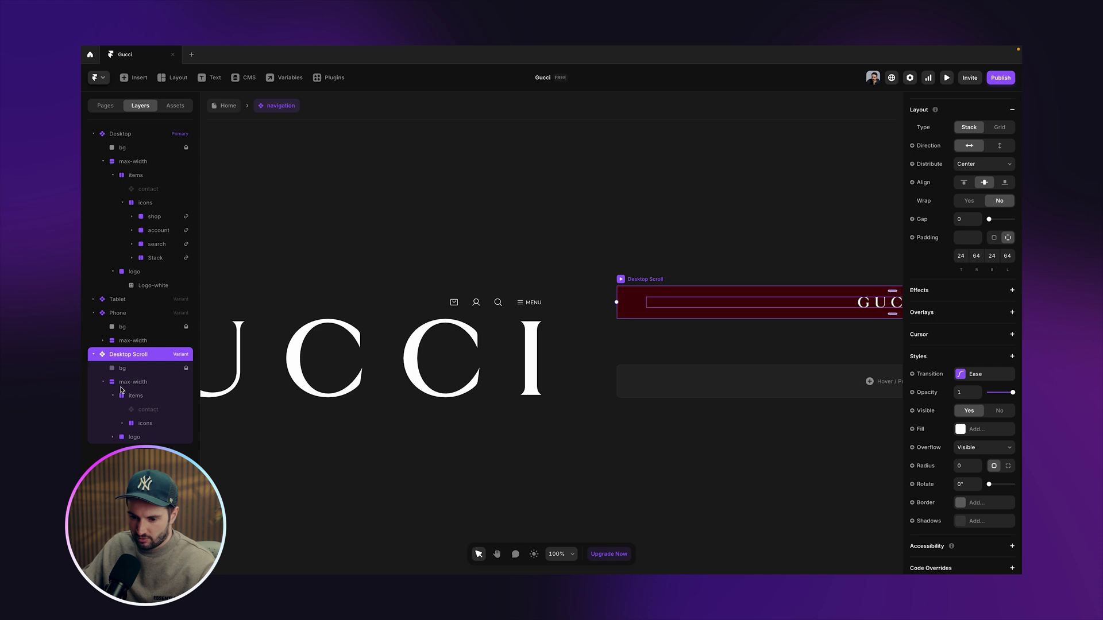
{"action": "left_click", "coordinate": [135, 410]}
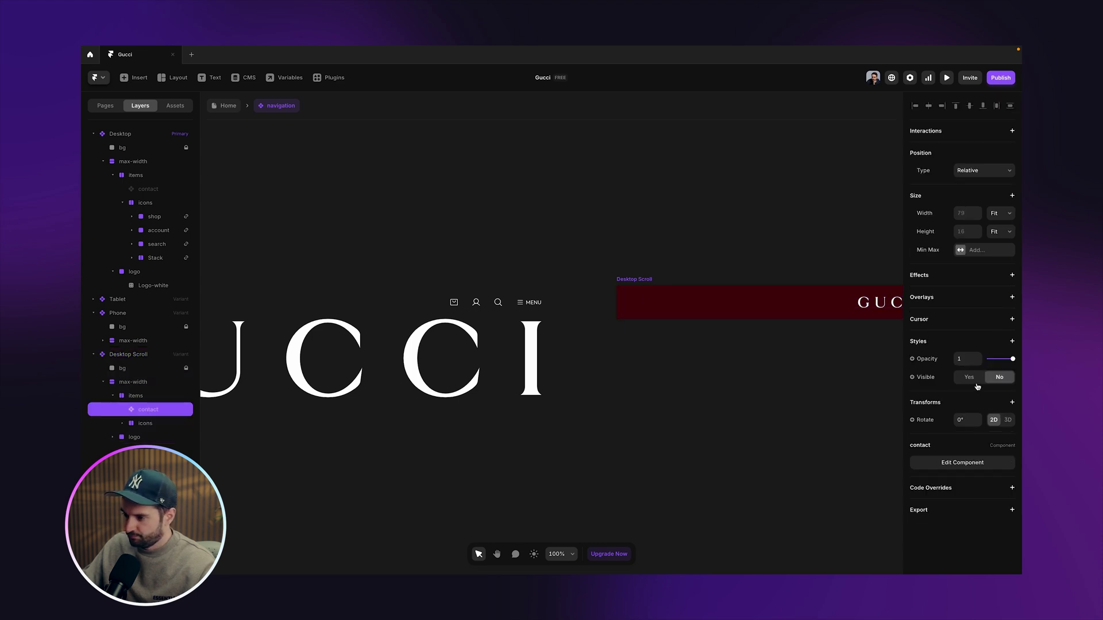
{"action": "left_click", "coordinate": [974, 380]}
Step: Return to the Home page and preview the Desktop breakpoint, scrolling to check the navigation's transition
{"action": "left_click", "coordinate": [228, 106]}
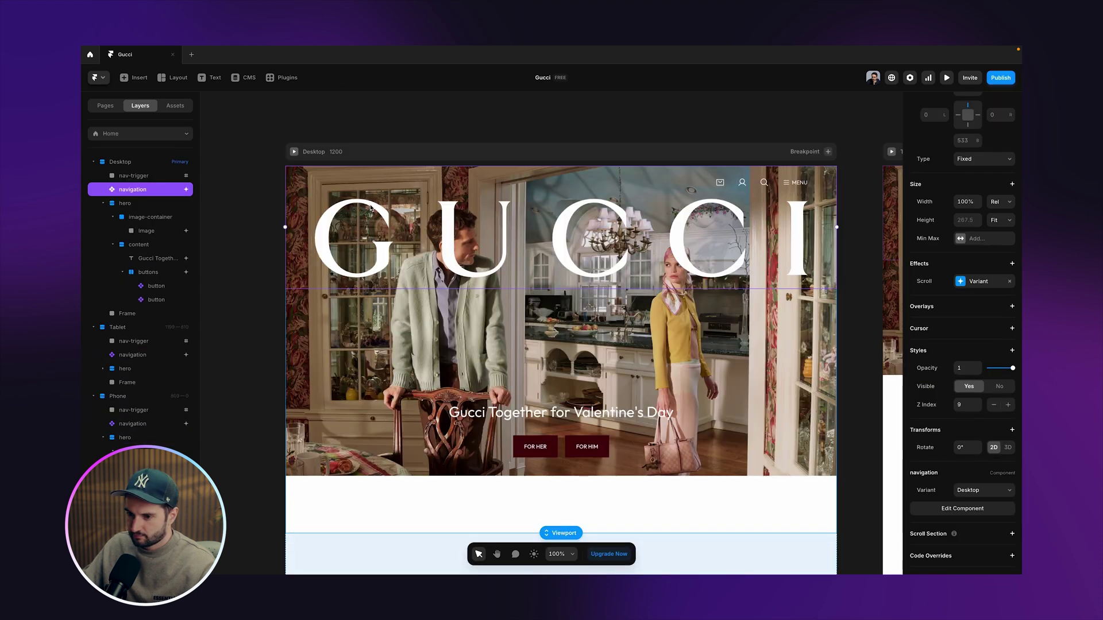
{"action": "left_click", "coordinate": [295, 152]}
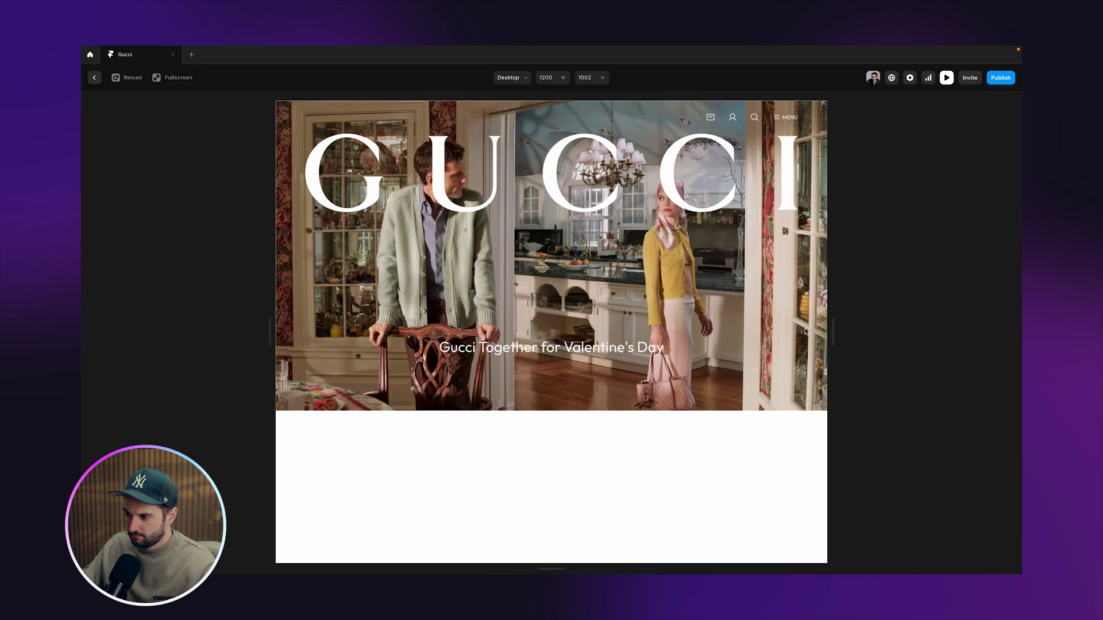
{"action": "scroll", "coordinate": [793, 319], "scroll_direction": "down", "scroll_amount": 3}
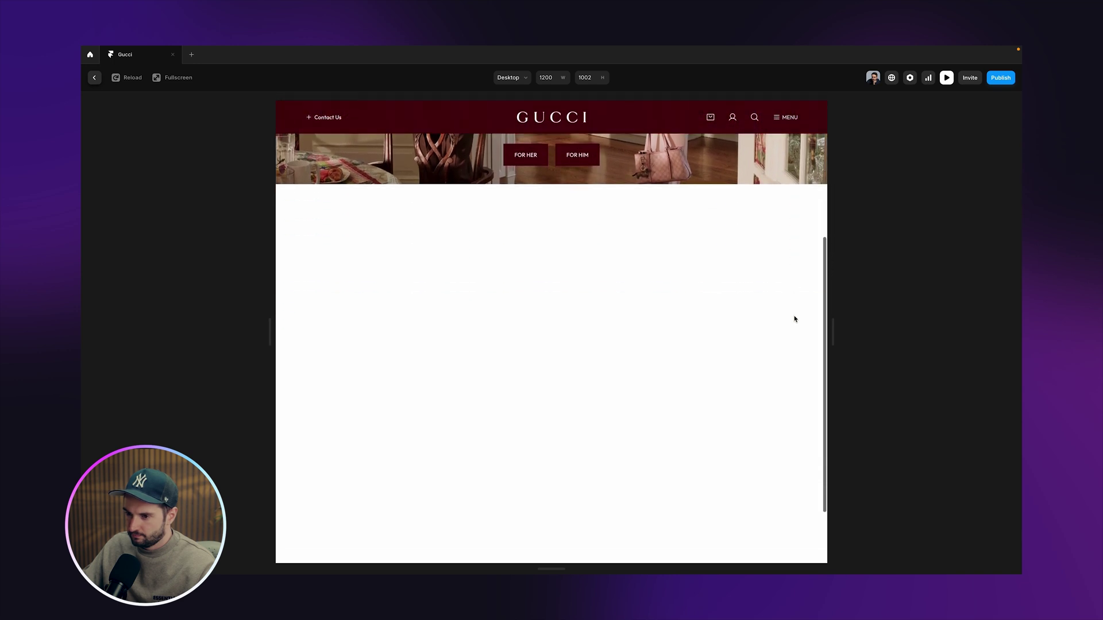
{"action": "scroll", "coordinate": [796, 319], "scroll_direction": "up", "scroll_amount": 5}
{"action": "key", "text": "Escape"}
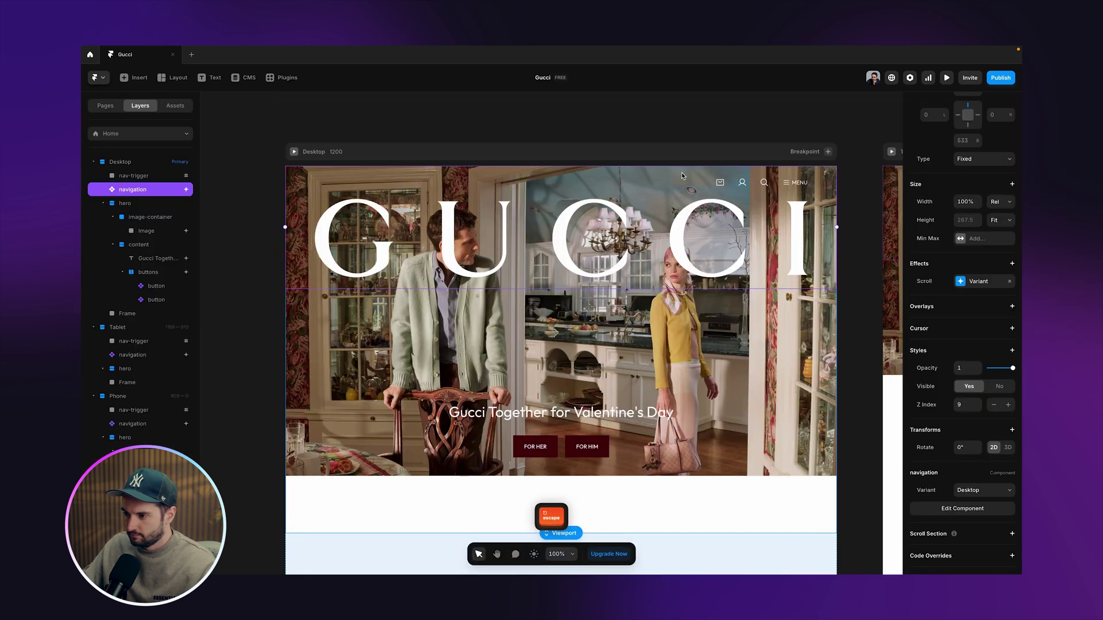
Step: Open the navigation from the Phone breakpoint and hide the Menu text in the Phone variant, leaving only its icon
{"action": "key", "text": "ctrl+minus"}
{"action": "scroll", "coordinate": [645, 286], "scroll_direction": "right", "scroll_amount": 10}
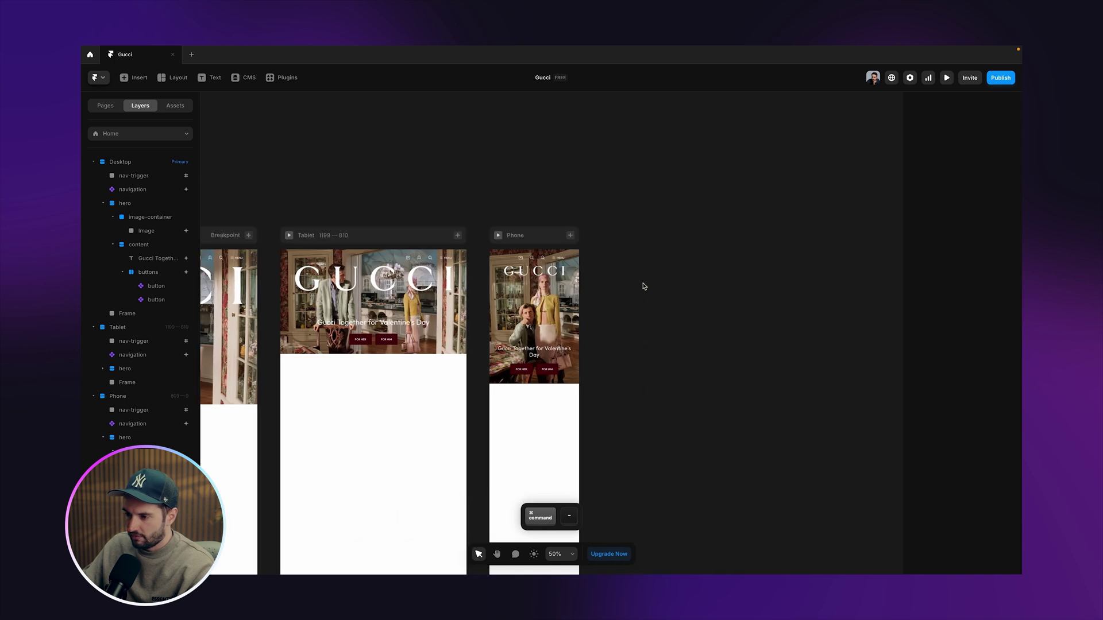
{"action": "left_click", "coordinate": [544, 272]}
{"action": "key", "text": "Return"}
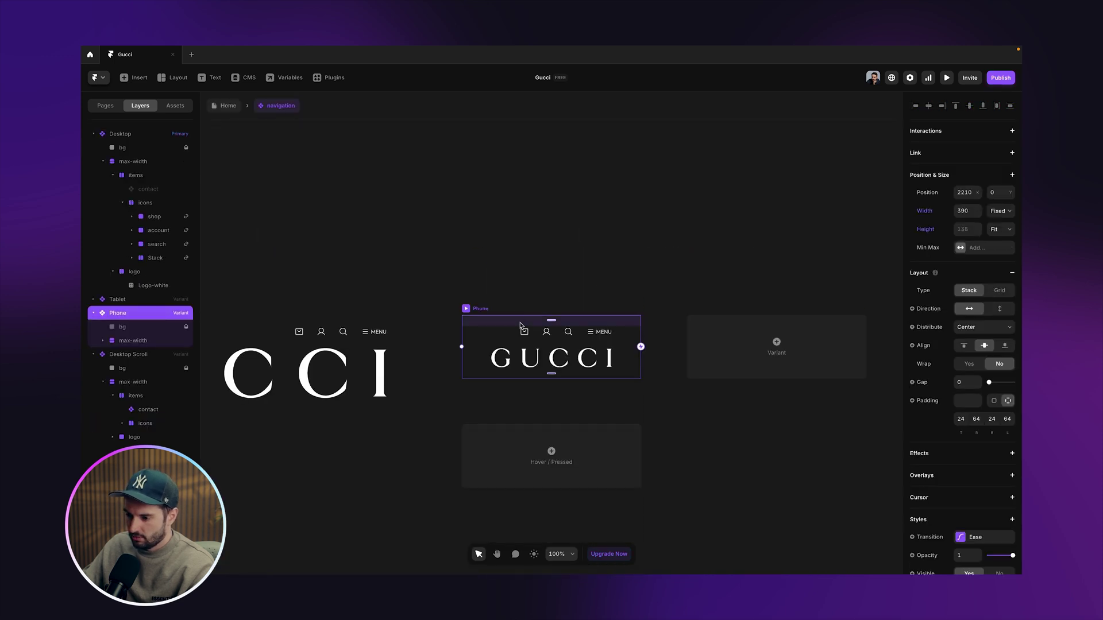
{"action": "key", "text": "ctrl+equal"}
{"action": "left_click", "coordinate": [660, 319], "text": "ctrl"}
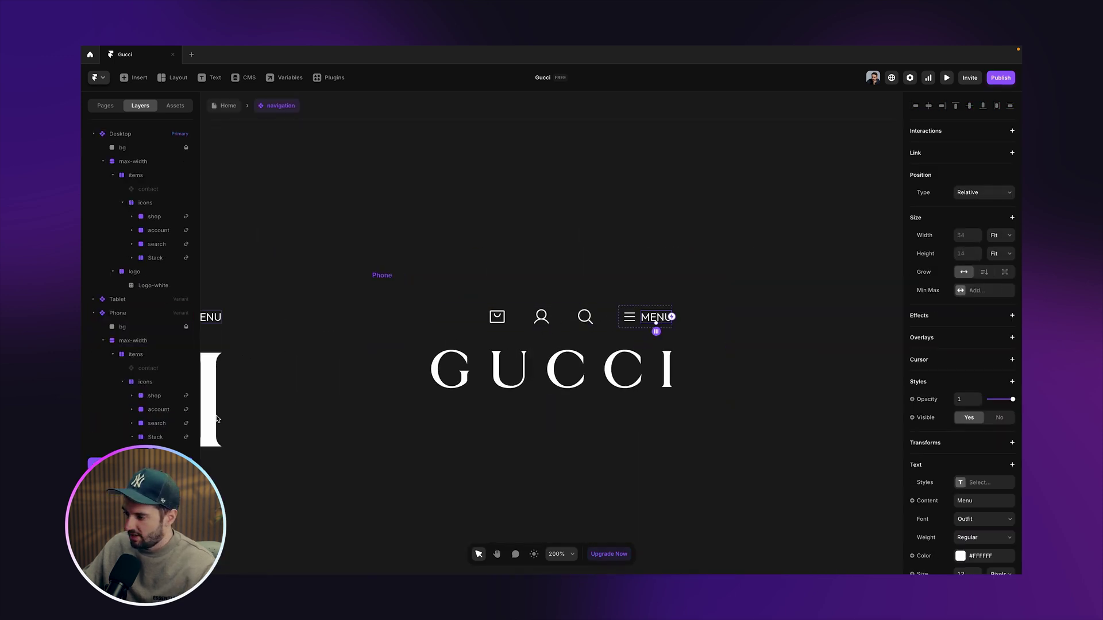
{"action": "left_click", "coordinate": [1001, 418]}
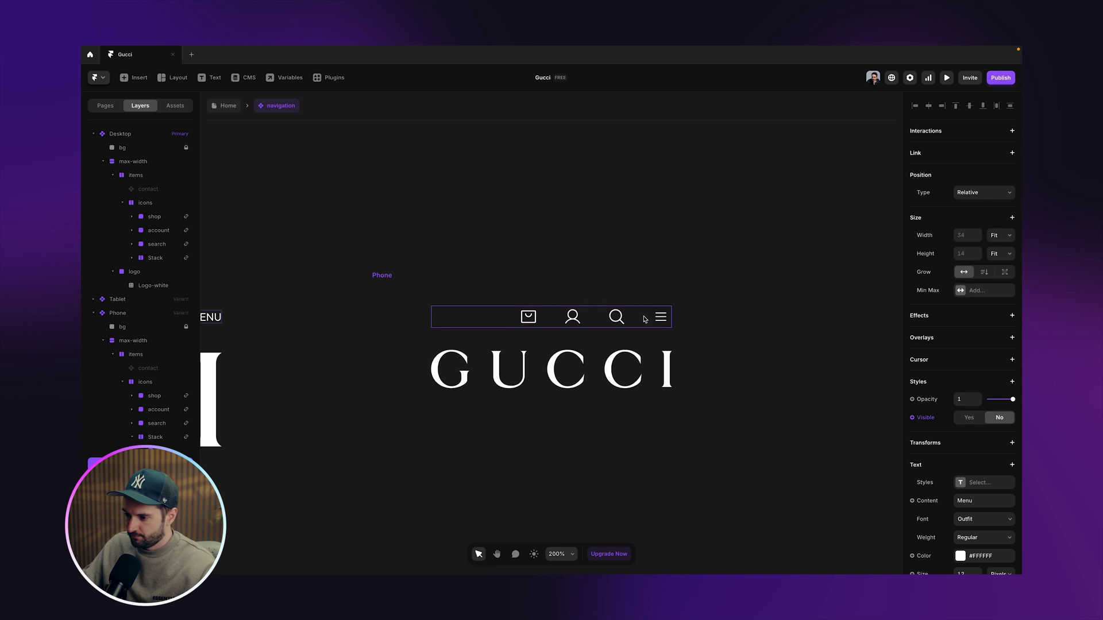
{"action": "left_click", "coordinate": [663, 319]}
{"action": "left_click", "coordinate": [401, 286]}
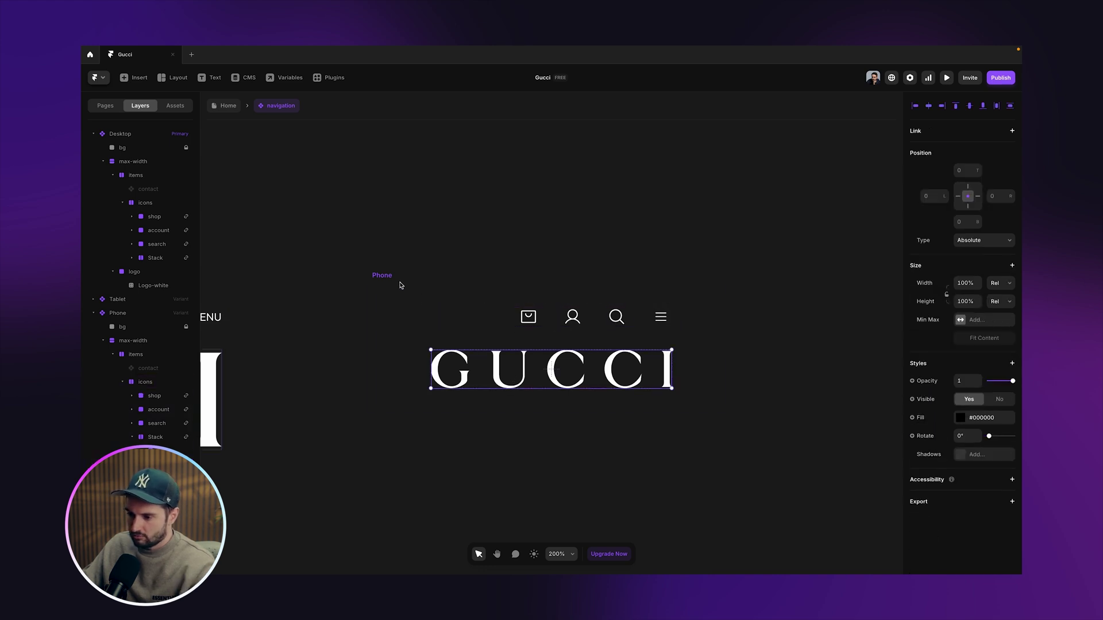
Step: Set the Phone variant's left and right padding to 24
{"action": "left_click", "coordinate": [382, 275]}
{"action": "key", "text": "ctrl+minus"}
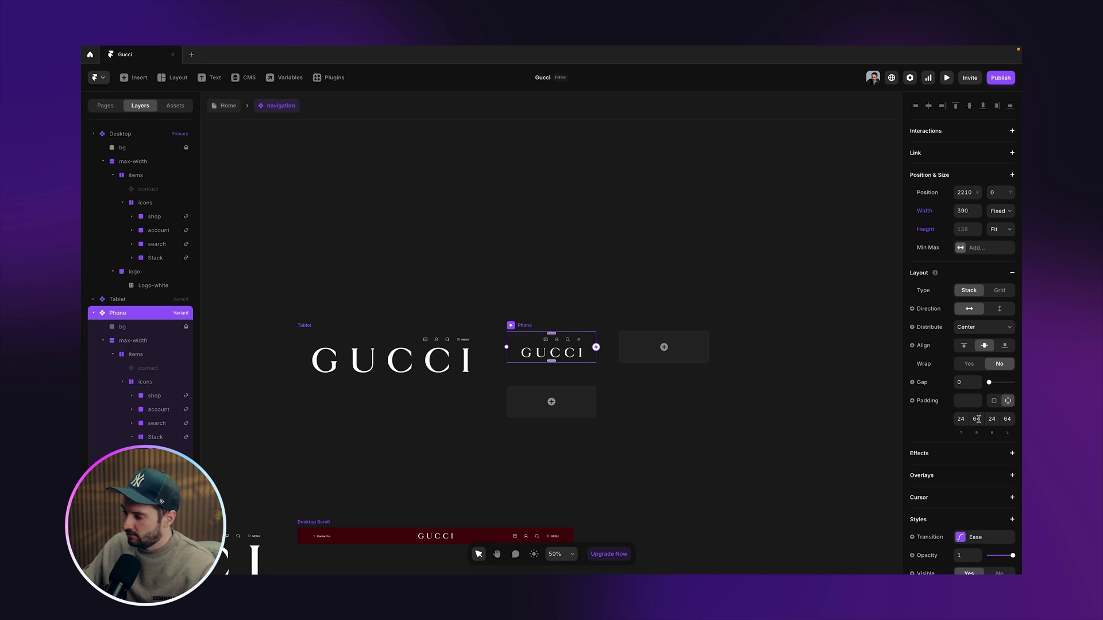
{"action": "key", "text": "super+a"}
{"action": "type", "text": "24"}
{"action": "key", "text": "Tab"}
{"action": "key", "text": "Tab"}
{"action": "type", "text": "24"}
{"action": "key", "text": "Return"}
Step: Add a new variant based on the Phone variant and delete the Tablet variant
{"action": "left_click", "coordinate": [566, 395]}
{"action": "key", "text": "super+minus"}
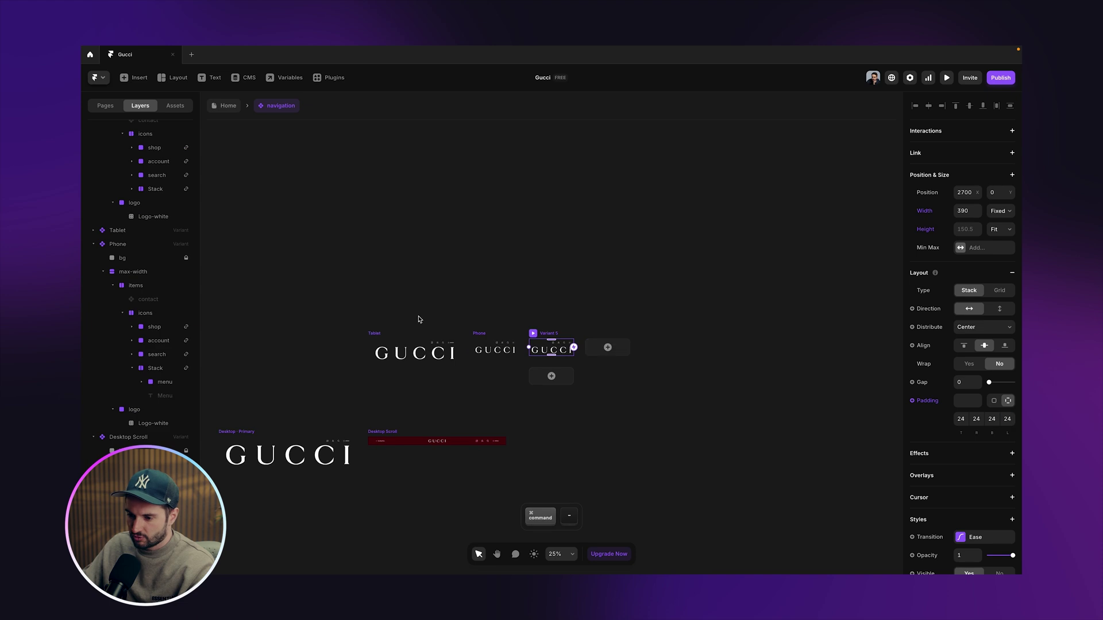
{"action": "left_click", "coordinate": [372, 333]}
{"action": "key", "text": "Delete"}
Step: Move both phone variants into the row beside Desktop Scroll and name the new one Phone Scroll
{"action": "left_click", "coordinate": [494, 334]}
{"action": "left_click", "coordinate": [549, 333], "text": "shift"}
{"action": "left_click_drag", "start_coordinate": [549, 334], "coordinate": [605, 432]}
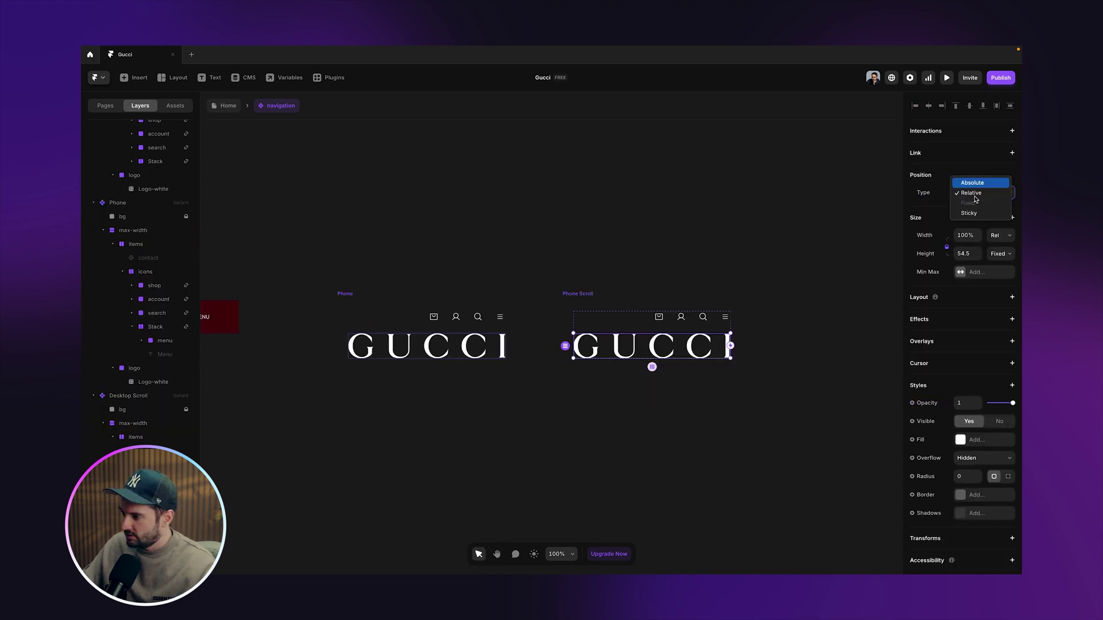
Step: Give the Phone Scroll variant's logo absolute positioning, a height of 24 and a left offset of 0
{"action": "left_click", "coordinate": [962, 320]}
{"action": "key", "text": "super+a"}
{"action": "type", "text": "24"}
{"action": "key", "text": "Return"}
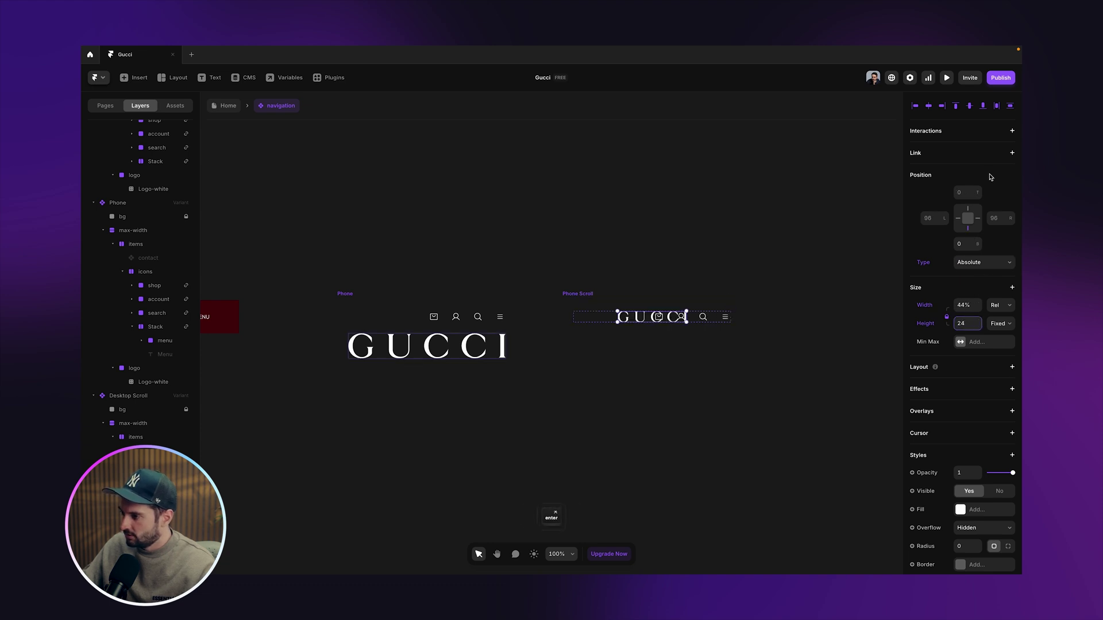
{"action": "left_click", "coordinate": [926, 218]}
{"action": "type", "text": "0"}
{"action": "key", "text": "Return"}
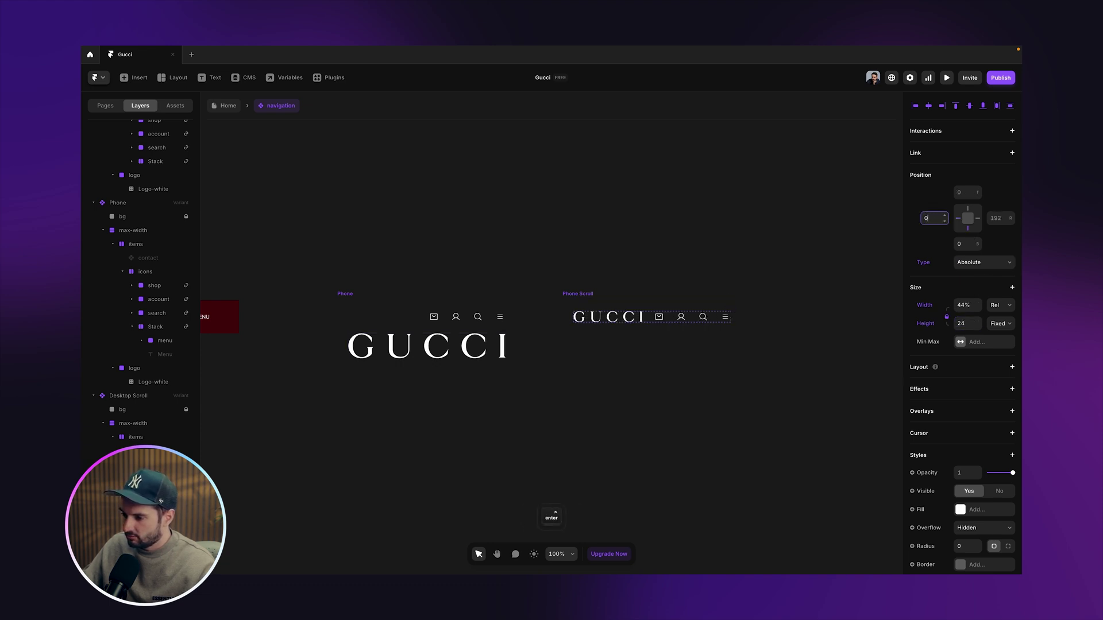
{"action": "key", "text": "Escape"}
{"action": "key", "text": "Escape"}
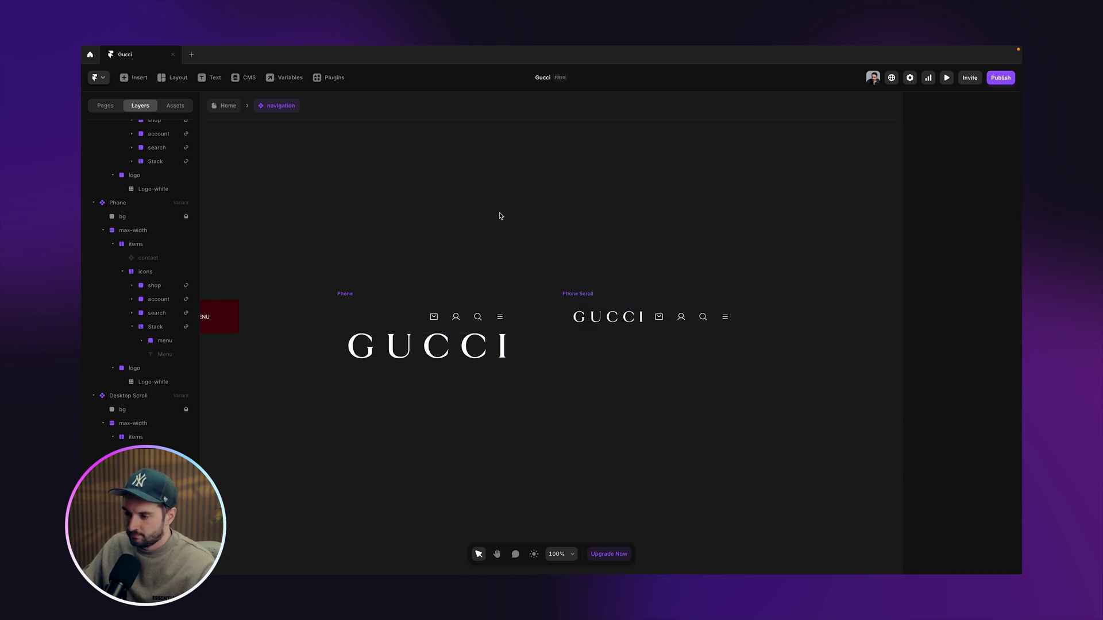
Step: Set the gap of the Phone Scroll variant's icons stack to 16
{"action": "left_click", "coordinate": [670, 319]}
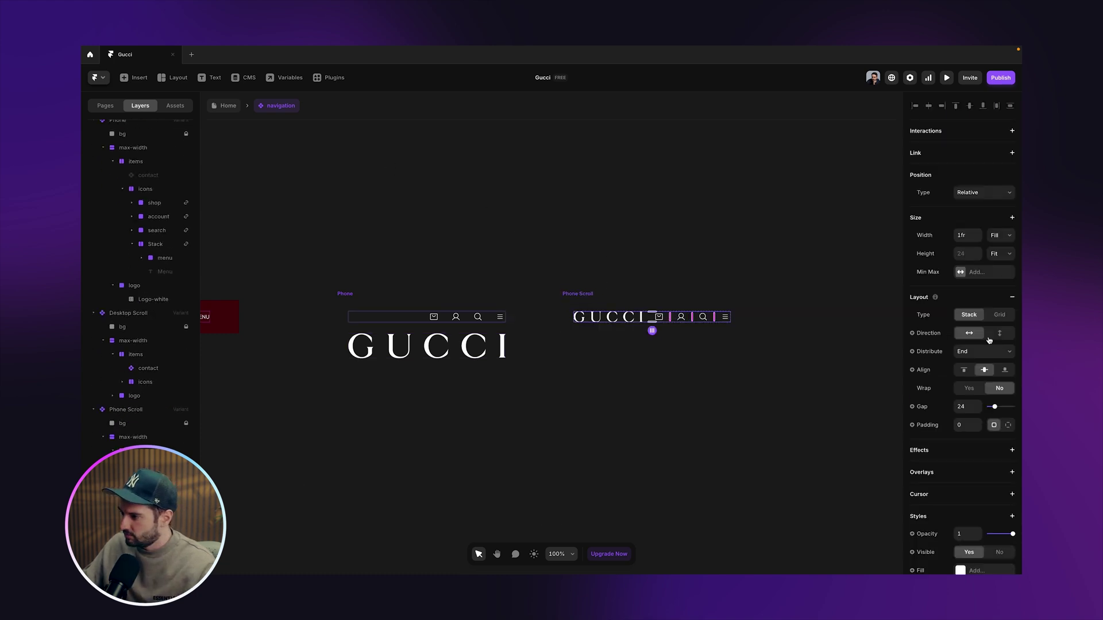
{"action": "type", "text": "16"}
{"action": "key", "text": "Return"}
{"action": "left_click", "coordinate": [684, 268]}
Step: Return to the Home page and preview the Phone breakpoint's navigation while scrolling
{"action": "left_click", "coordinate": [228, 105]}
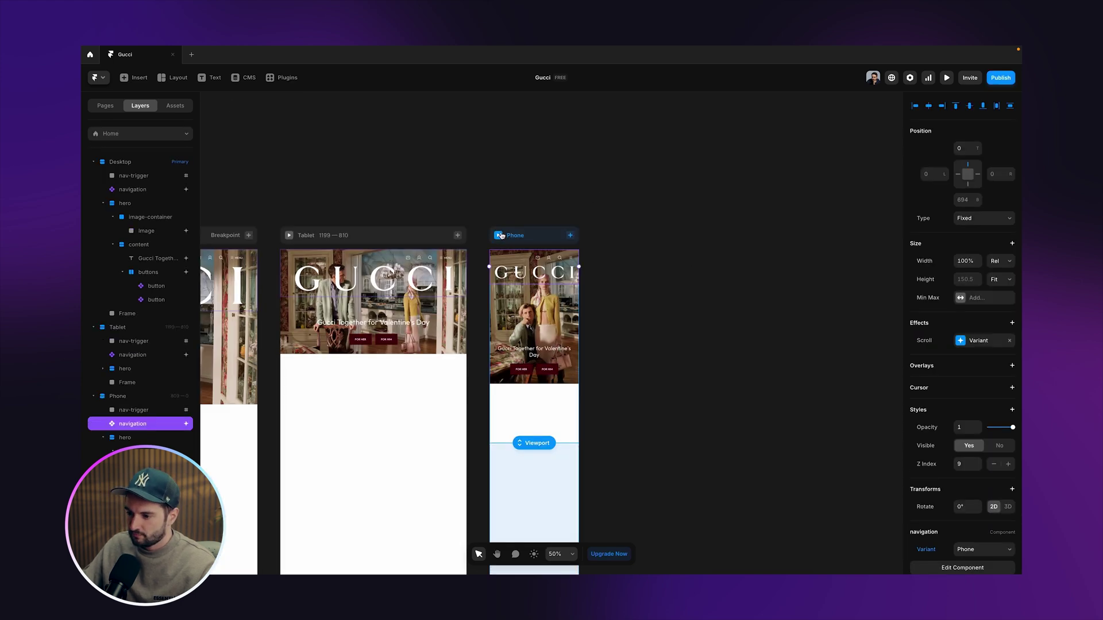
{"action": "left_click", "coordinate": [501, 236]}
{"action": "scroll", "coordinate": [606, 296], "scroll_direction": "down", "scroll_amount": 1}
{"action": "scroll", "coordinate": [607, 295], "scroll_direction": "up", "scroll_amount": 2}
{"action": "key", "text": "Escape"}
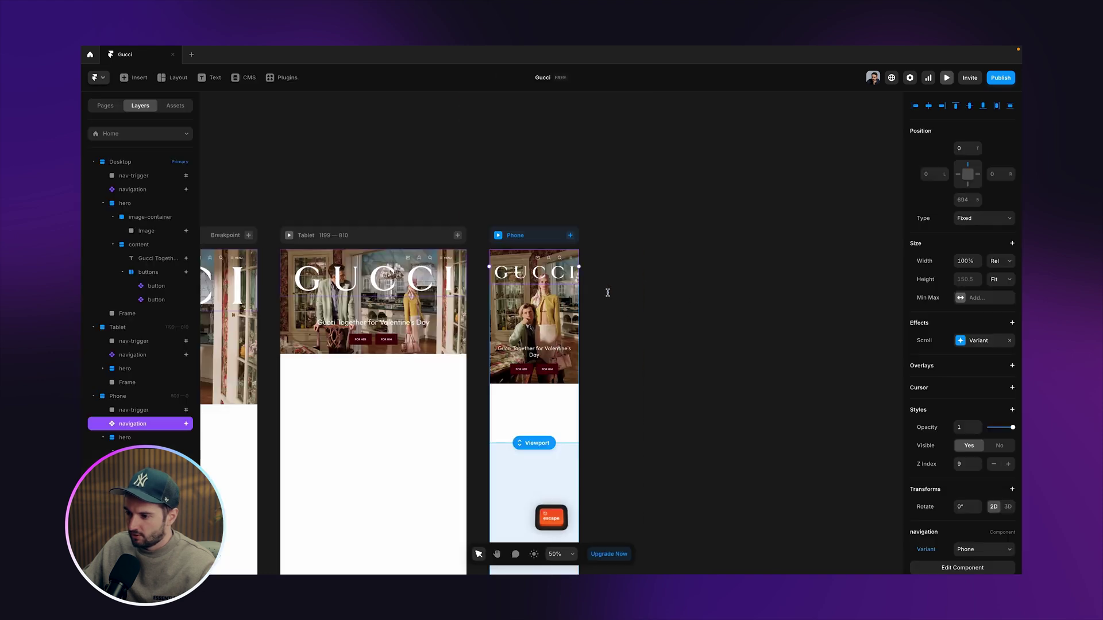
Step: Change the target of the Phone breakpoint navigation's scroll variant effect to Phone Scroll
{"action": "left_click", "coordinate": [976, 341]}
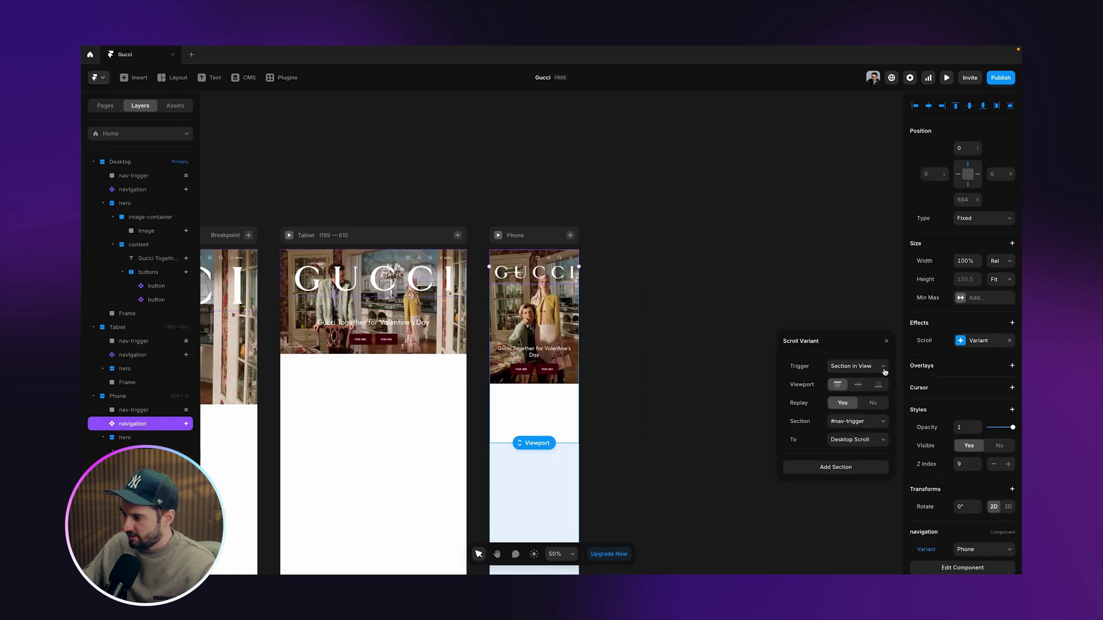
{"action": "left_click", "coordinate": [856, 444]}
{"action": "left_click", "coordinate": [855, 454]}
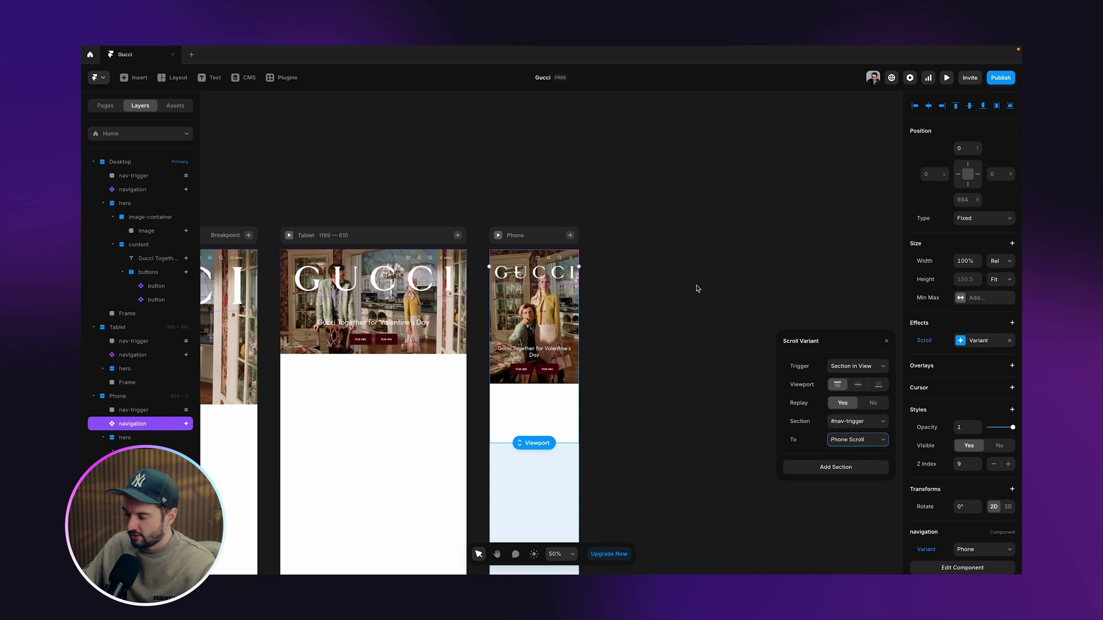
Step: Preview the Phone breakpoint again and scroll up and down to check the switch to the scroll variant
{"action": "left_click", "coordinate": [498, 236]}
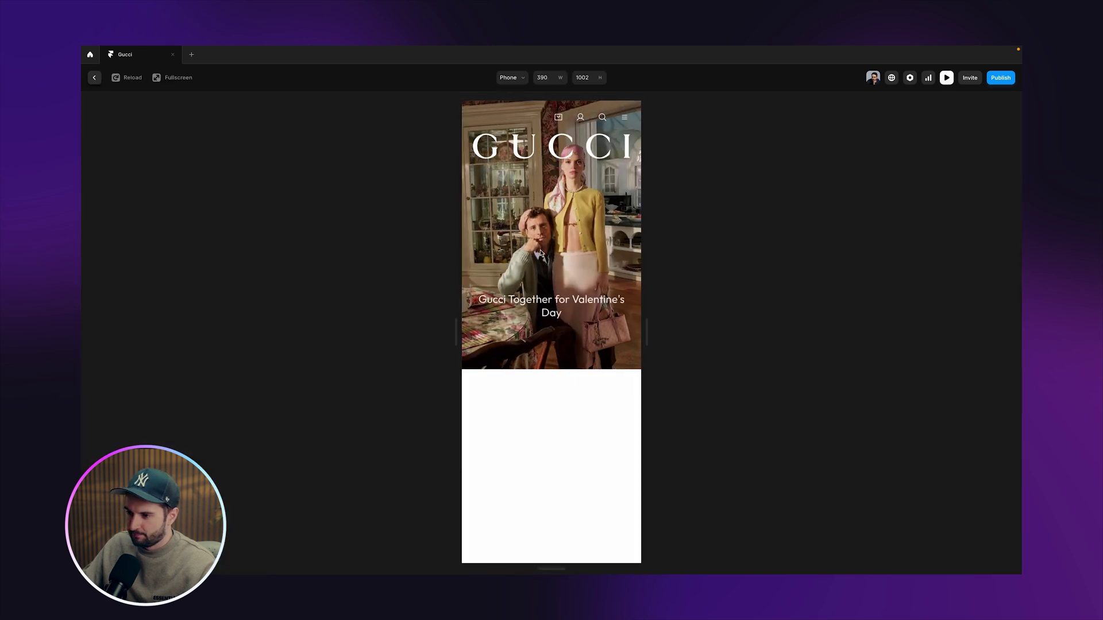
{"action": "scroll", "coordinate": [542, 253], "scroll_direction": "down", "scroll_amount": 1}
{"action": "scroll", "coordinate": [554, 253], "scroll_direction": "down", "scroll_amount": 4}
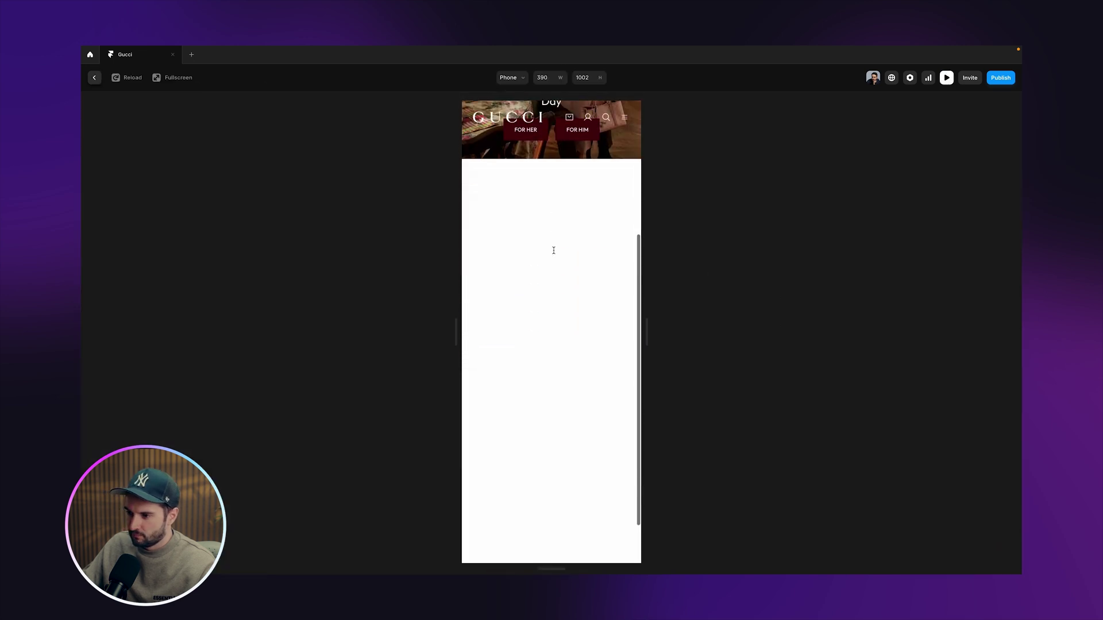
{"action": "scroll", "coordinate": [556, 254], "scroll_direction": "up", "scroll_amount": 5}
{"action": "scroll", "coordinate": [555, 253], "scroll_direction": "down", "scroll_amount": 4}
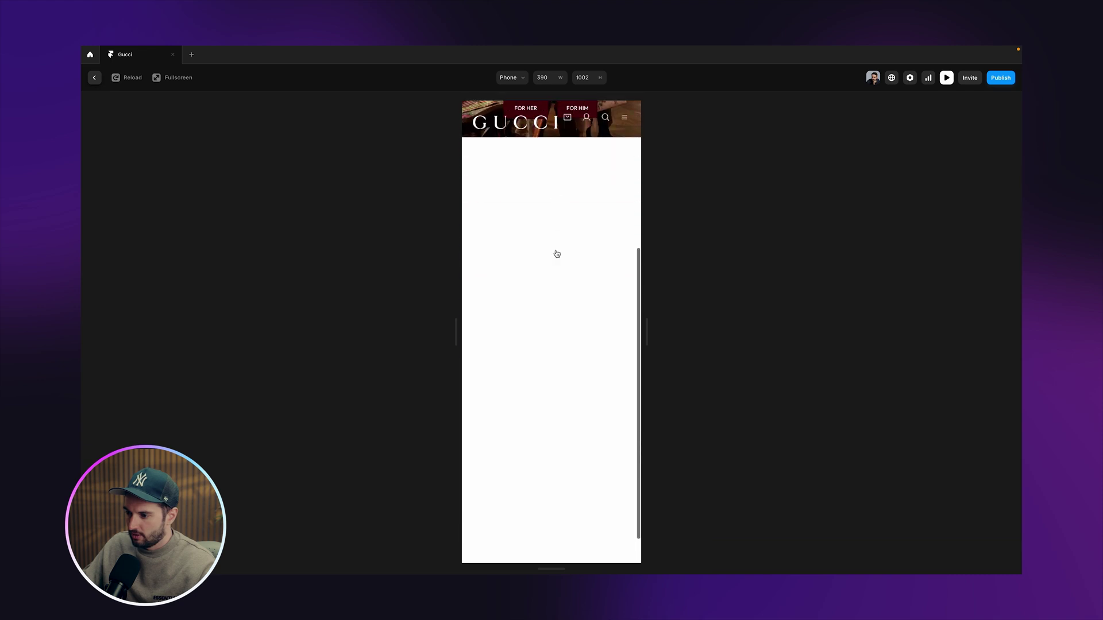
{"action": "key", "text": "Escape"}
Step: Reopen the navigation component and set the gap of the Phone variant's icons stack to 16
{"action": "double_click", "coordinate": [553, 258]}
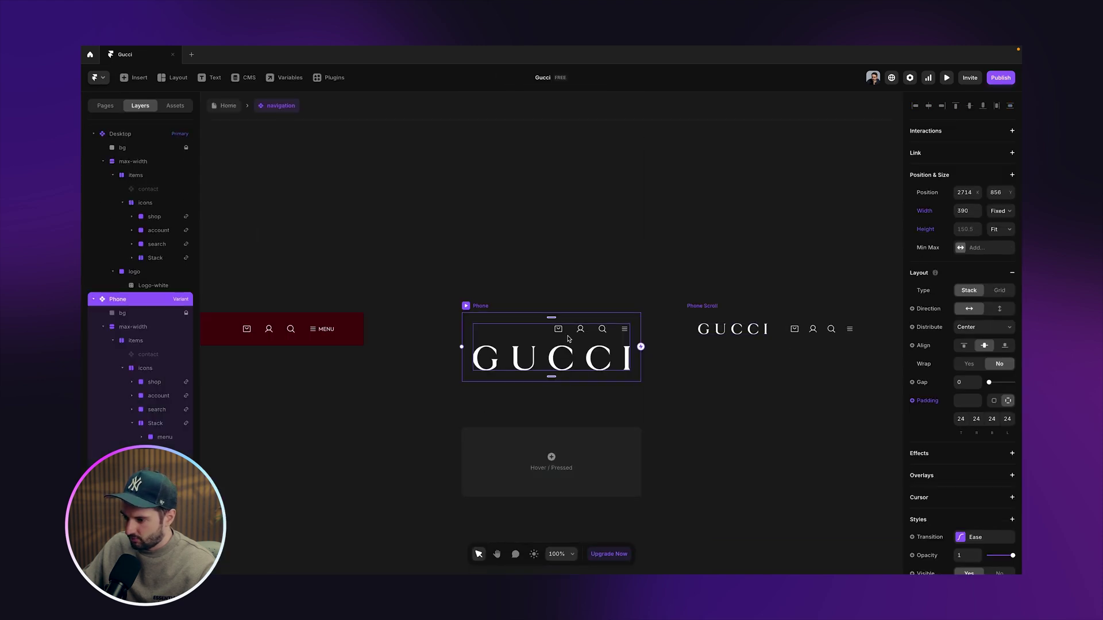
{"action": "left_click", "coordinate": [592, 331]}
{"action": "type", "text": "16"}
{"action": "key", "text": "Return"}
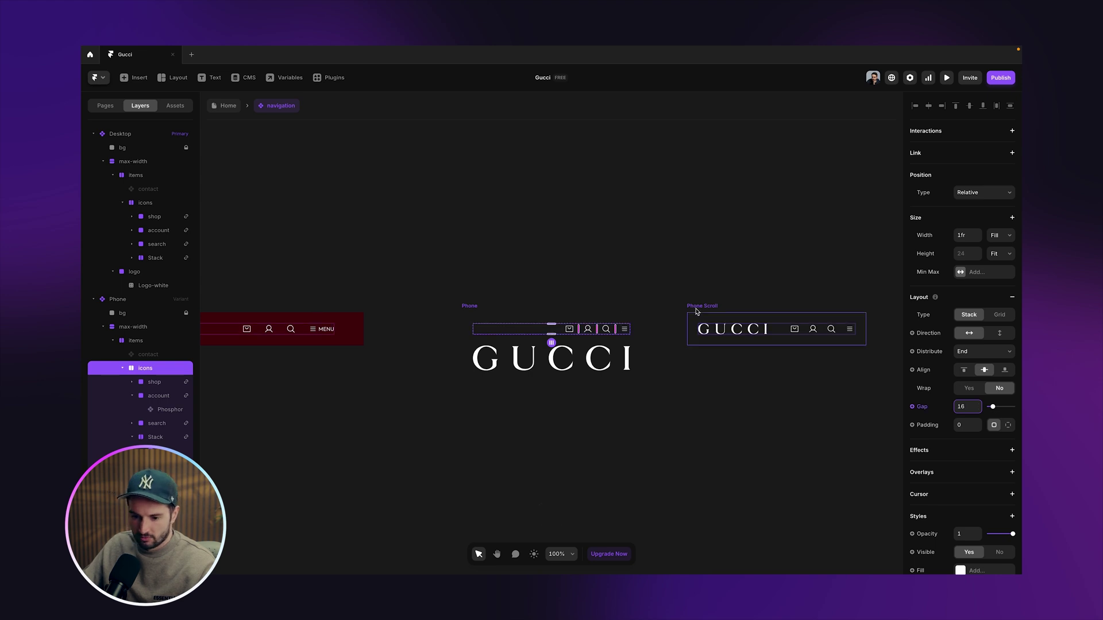
Step: Set the opacity of the bg layer in the Phone Scroll variant to 1
{"action": "left_click", "coordinate": [771, 330]}
{"action": "left_click", "coordinate": [141, 423]}
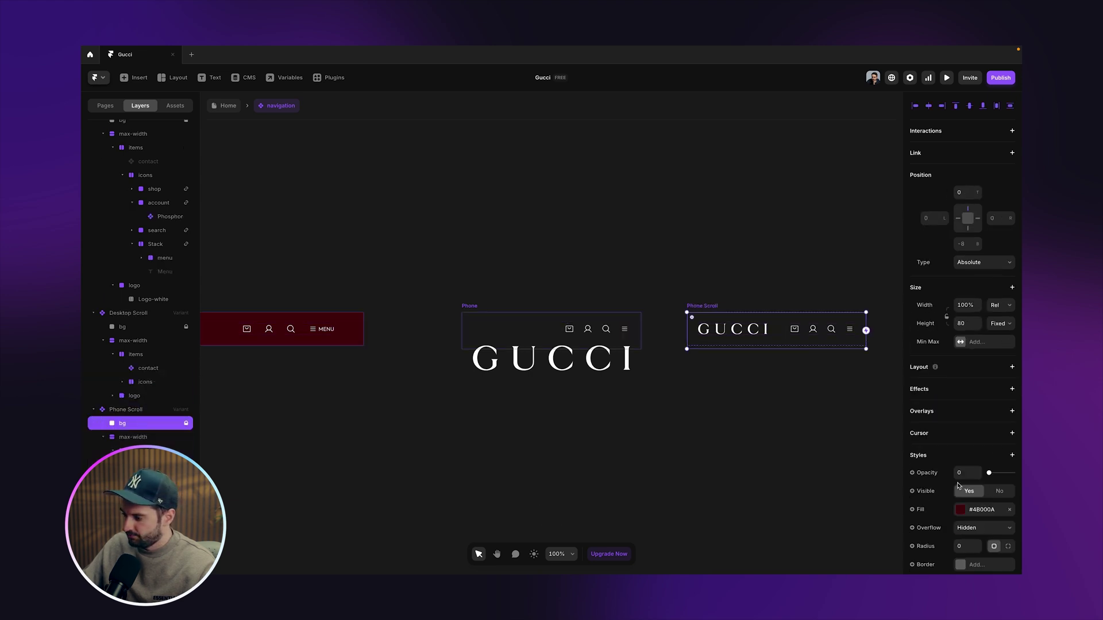
{"action": "type", "text": "1"}
{"action": "key", "text": "Return"}
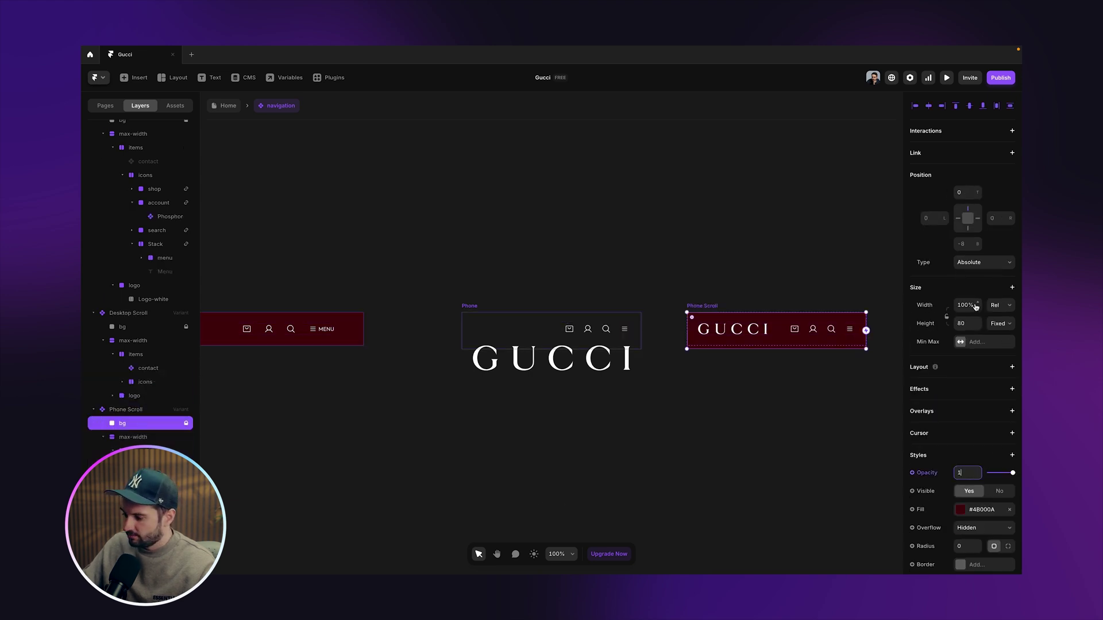
Step: Set the height of the bg layer in the Phone Scroll variant to 72
{"action": "type", "text": "72"}
{"action": "key", "text": "Return"}
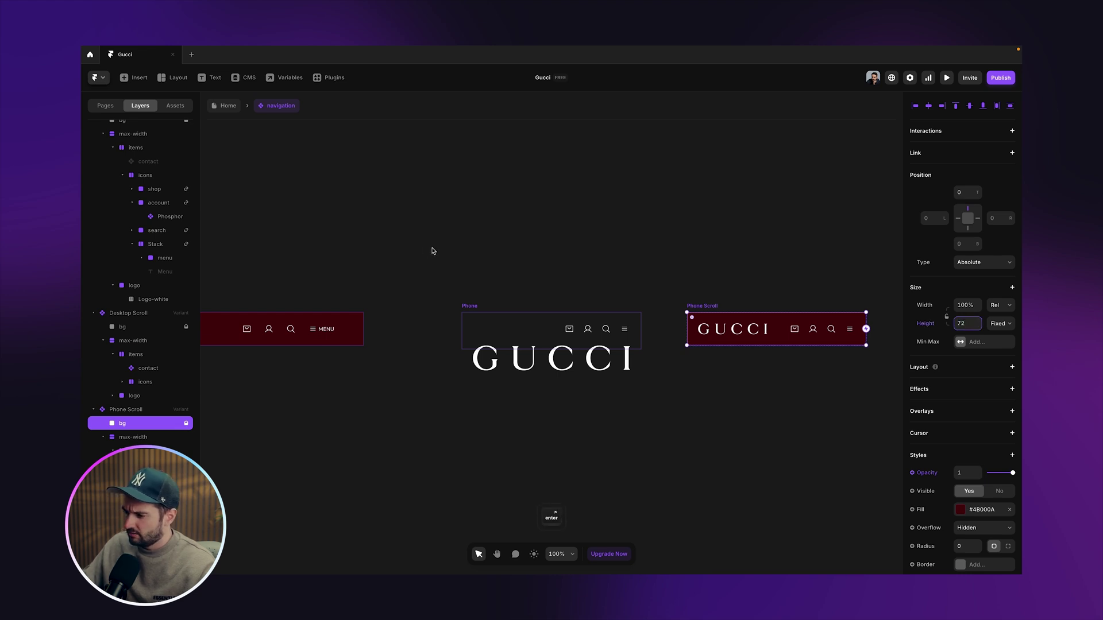
{"action": "left_click", "coordinate": [600, 198]}
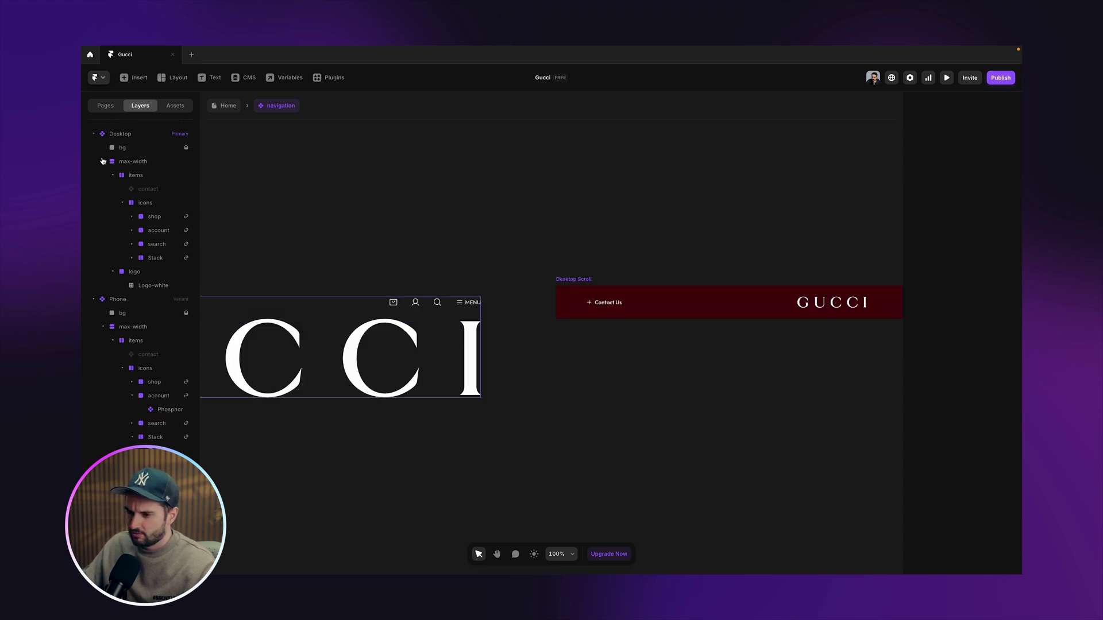
Step: Set the overflow of the Desktop variant's max-width stack to Visible
{"action": "left_click", "coordinate": [103, 161]}
{"action": "left_click", "coordinate": [122, 162]}
{"action": "scroll", "coordinate": [711, 199], "scroll_direction": "left", "scroll_amount": 7}
{"action": "scroll", "coordinate": [959, 408], "scroll_direction": "down", "scroll_amount": 5}
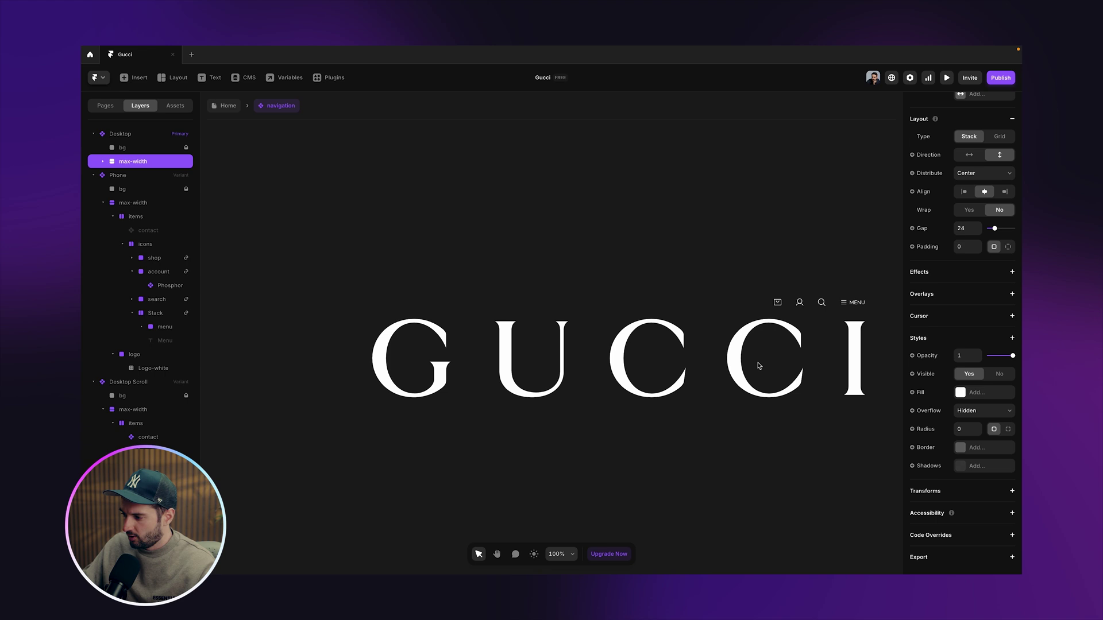
{"action": "left_click", "coordinate": [958, 408]}
{"action": "left_click", "coordinate": [971, 420]}
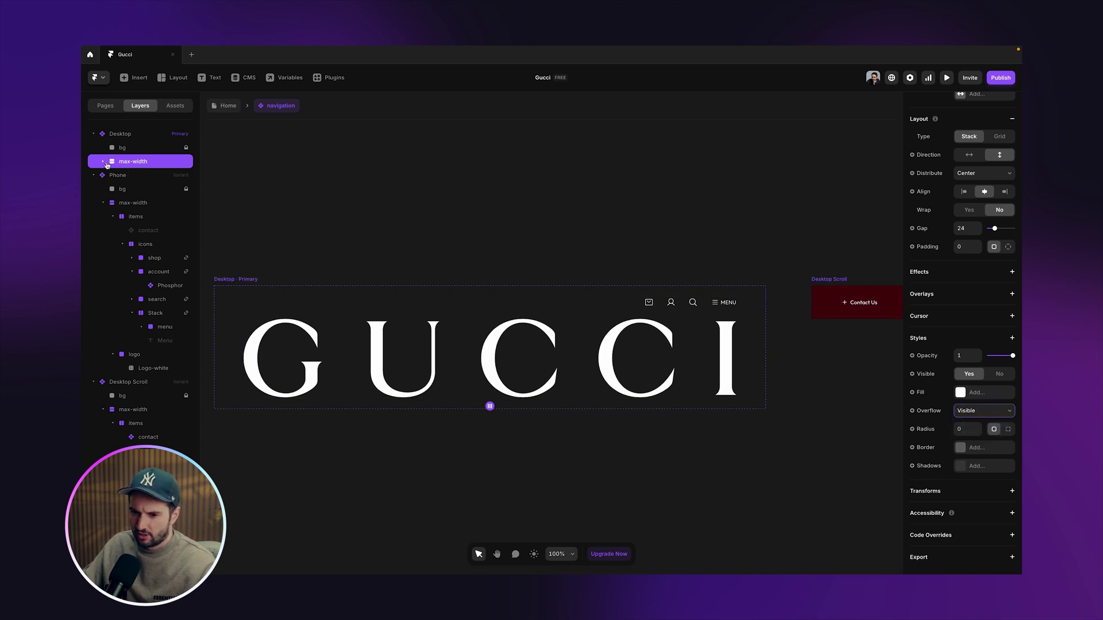
Step: Set the Desktop variant's items stack to Visible overflow and a gap of 0
{"action": "left_click", "coordinate": [104, 161]}
{"action": "left_click", "coordinate": [130, 175]}
{"action": "scroll", "coordinate": [984, 437], "scroll_direction": "down", "scroll_amount": 4}
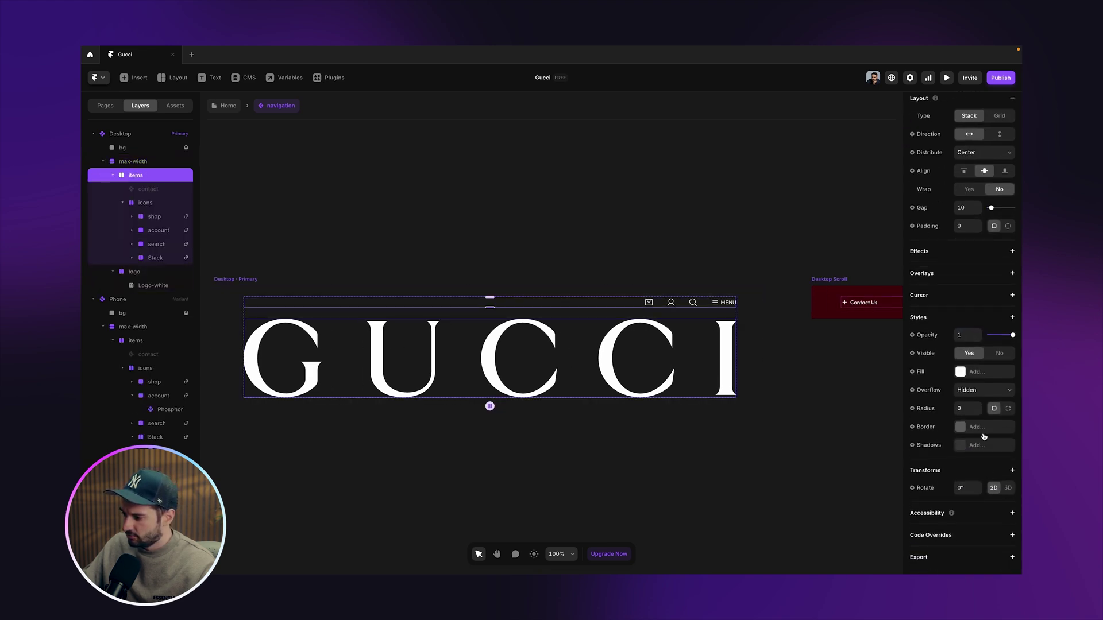
{"action": "left_click", "coordinate": [975, 390]}
{"action": "left_click", "coordinate": [971, 401]}
{"action": "left_click", "coordinate": [969, 207]}
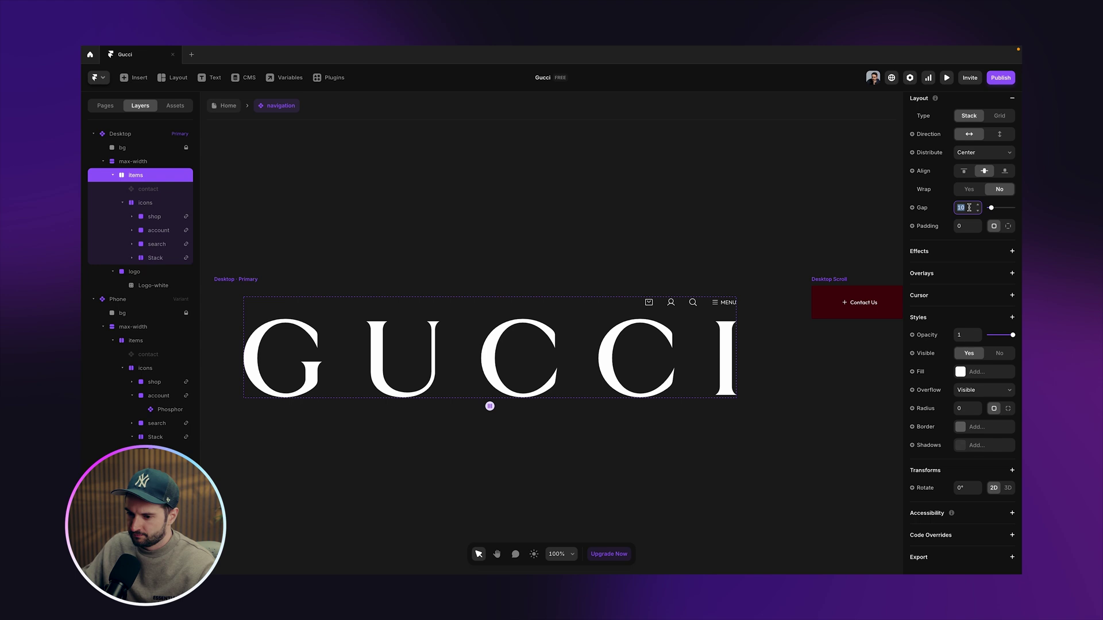
{"action": "type", "text": "0"}
{"action": "key", "text": "Return"}
Step: Set the overflow of the icons stack in the Desktop variant to Visible
{"action": "left_click", "coordinate": [145, 202]}
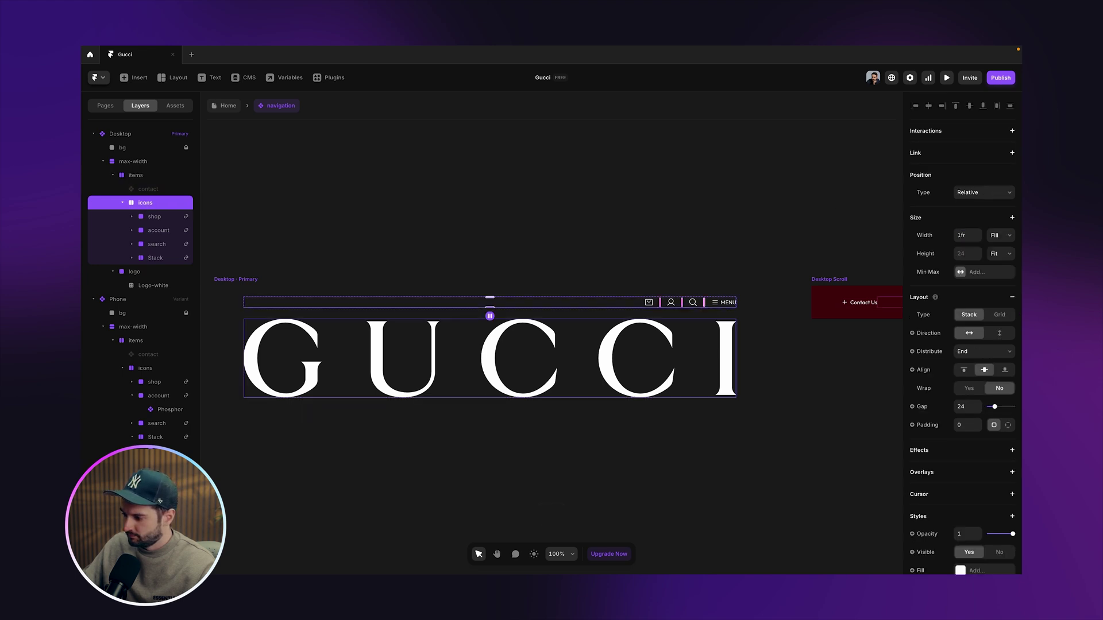
{"action": "scroll", "coordinate": [980, 437], "scroll_direction": "down", "scroll_amount": 5}
{"action": "left_click", "coordinate": [979, 428]}
{"action": "left_click", "coordinate": [980, 439]}
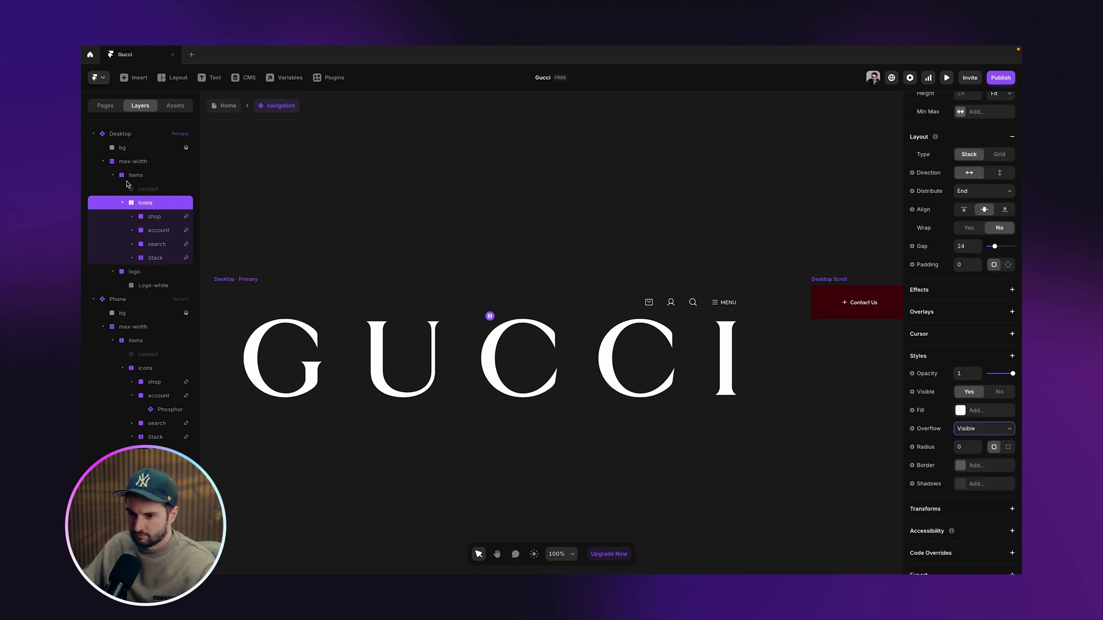
Step: Set the overflow of the menu item's Stack in the Desktop variant's icons to Visible
{"action": "left_click", "coordinate": [156, 258]}
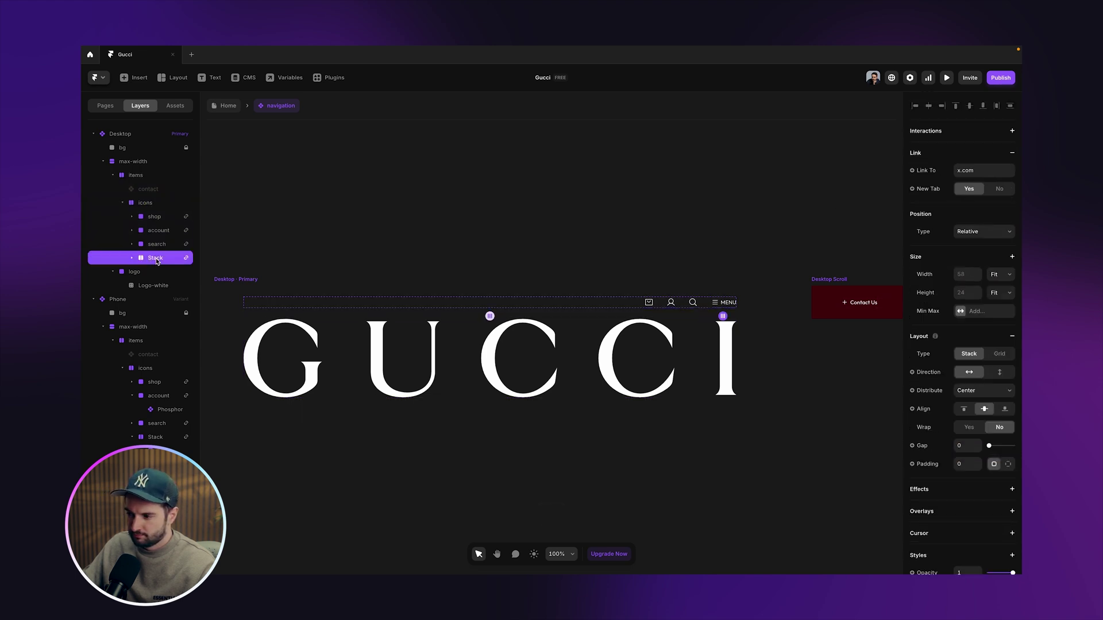
{"action": "scroll", "coordinate": [993, 480], "scroll_direction": "down", "scroll_amount": 5}
{"action": "left_click", "coordinate": [976, 464]}
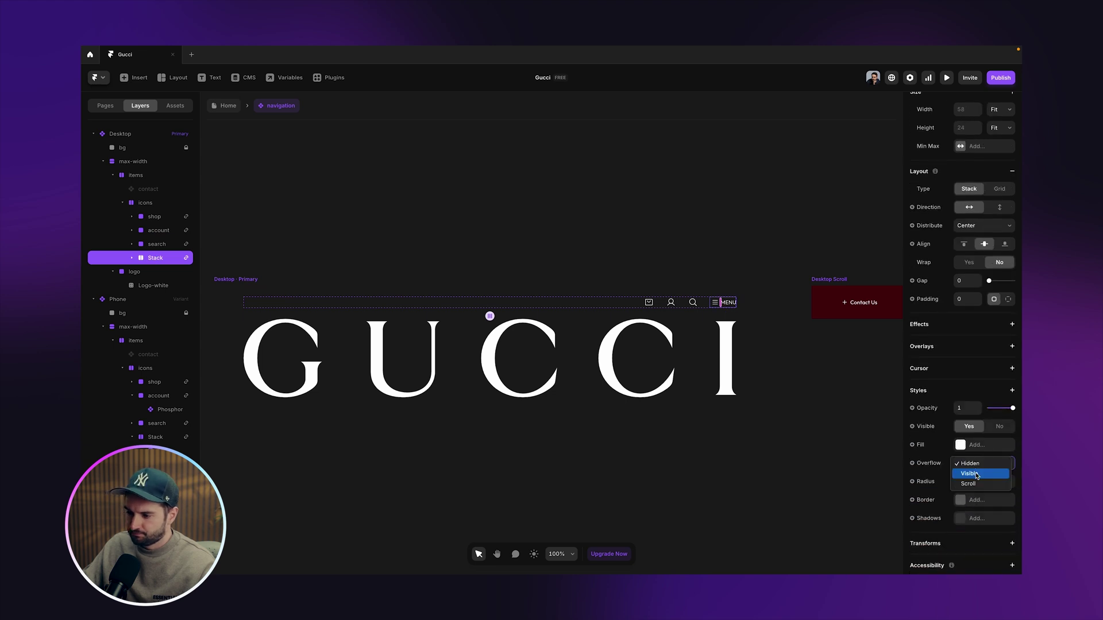
{"action": "left_click", "coordinate": [976, 473]}
Step: Try setting the non-visible contact item's opacity to 0 in the Desktop variant and 1 in Desktop Scroll
{"action": "left_click", "coordinate": [283, 304]}
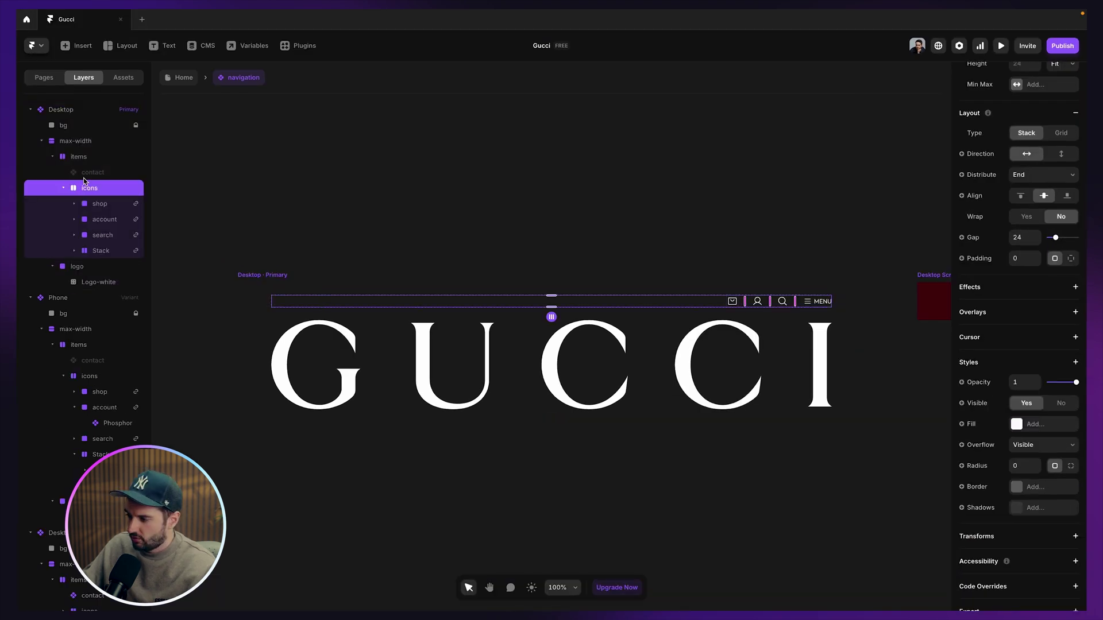
{"action": "left_click", "coordinate": [84, 178]}
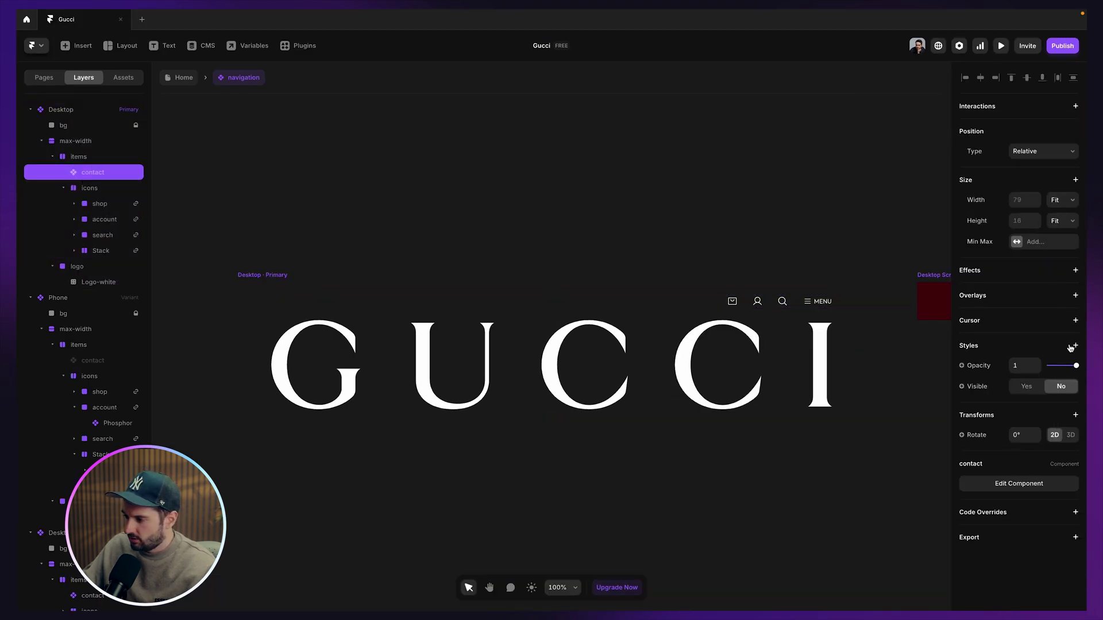
{"action": "scroll", "coordinate": [747, 339], "scroll_direction": "right", "scroll_amount": 8}
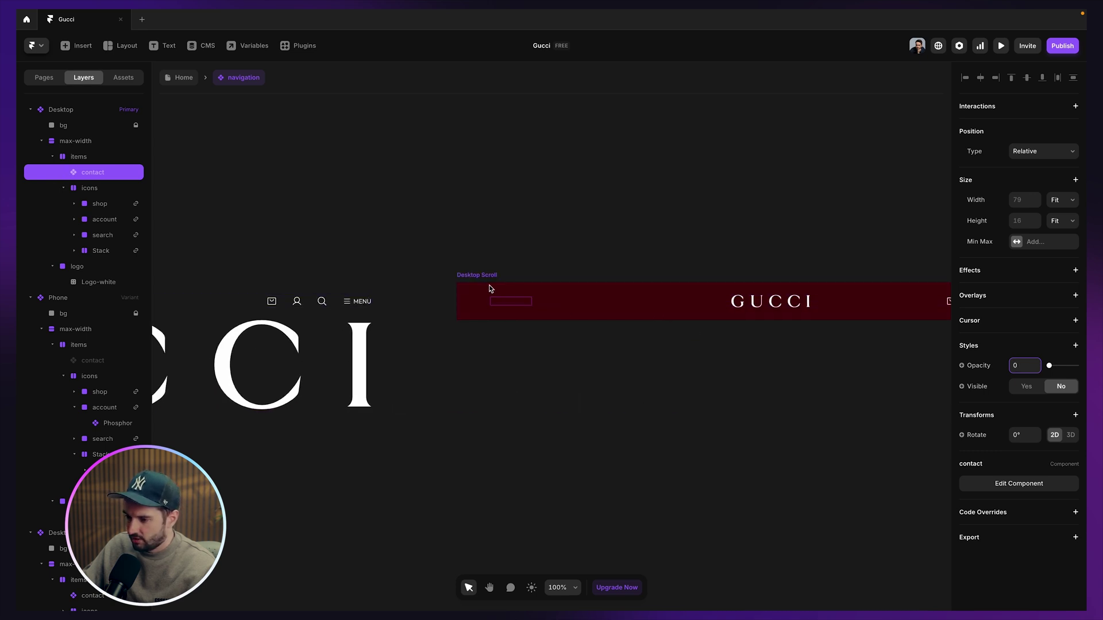
{"action": "left_click", "coordinate": [505, 303]}
{"action": "type", "text": "1"}
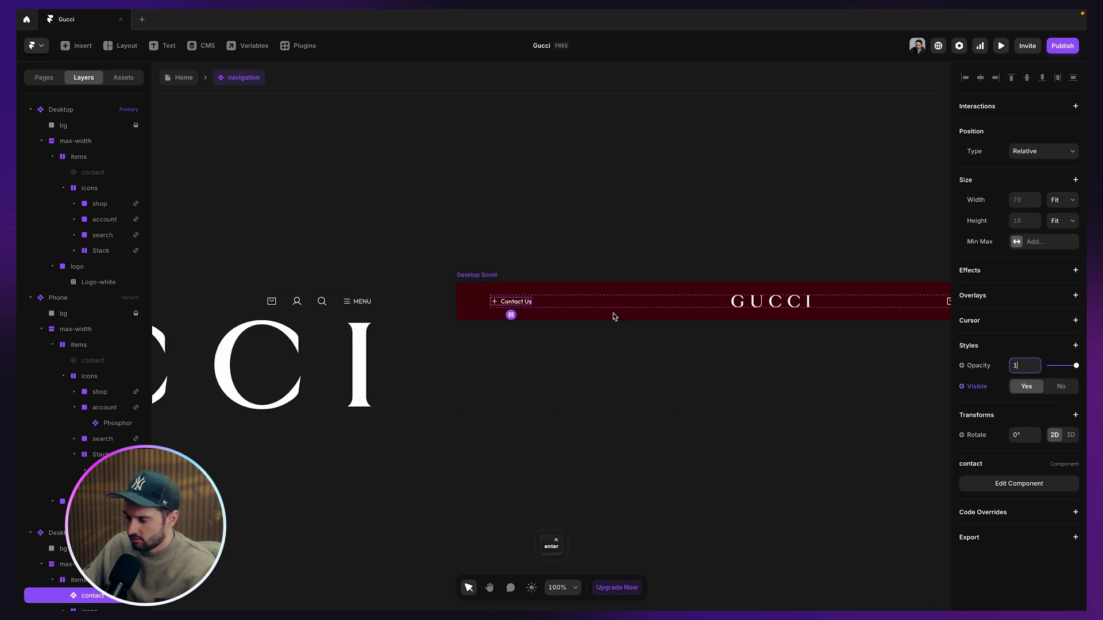
Step: Return to the Home page and preview the Desktop breakpoint, scrolling to check the navigation's transition
{"action": "scroll", "coordinate": [614, 316], "scroll_direction": "right", "scroll_amount": 15}
{"action": "left_click", "coordinate": [711, 303]}
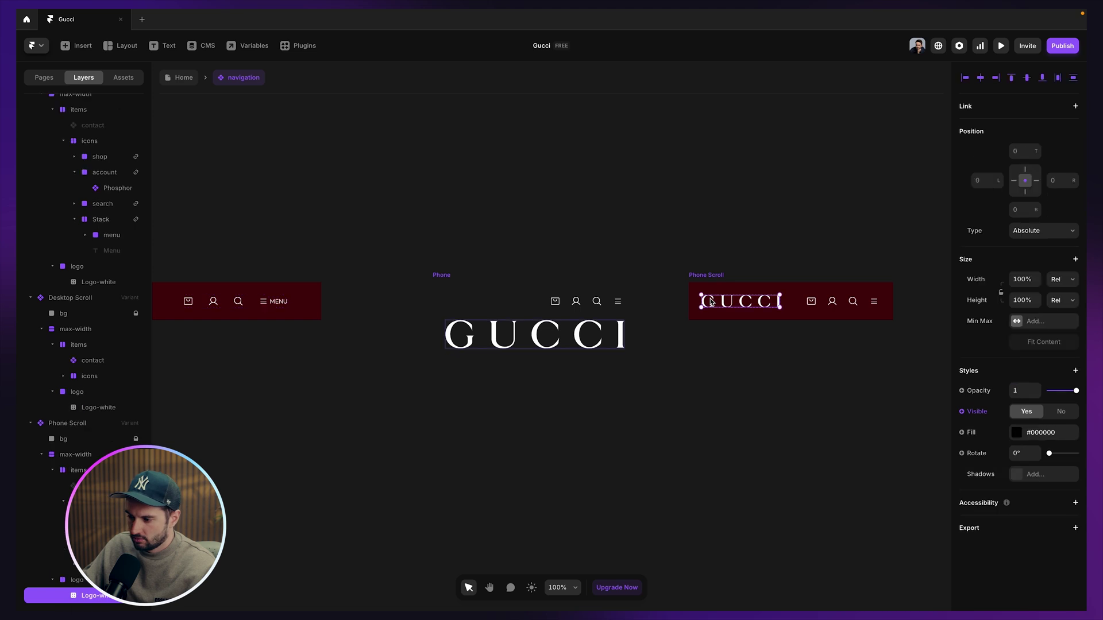
{"action": "left_click", "coordinate": [182, 78]}
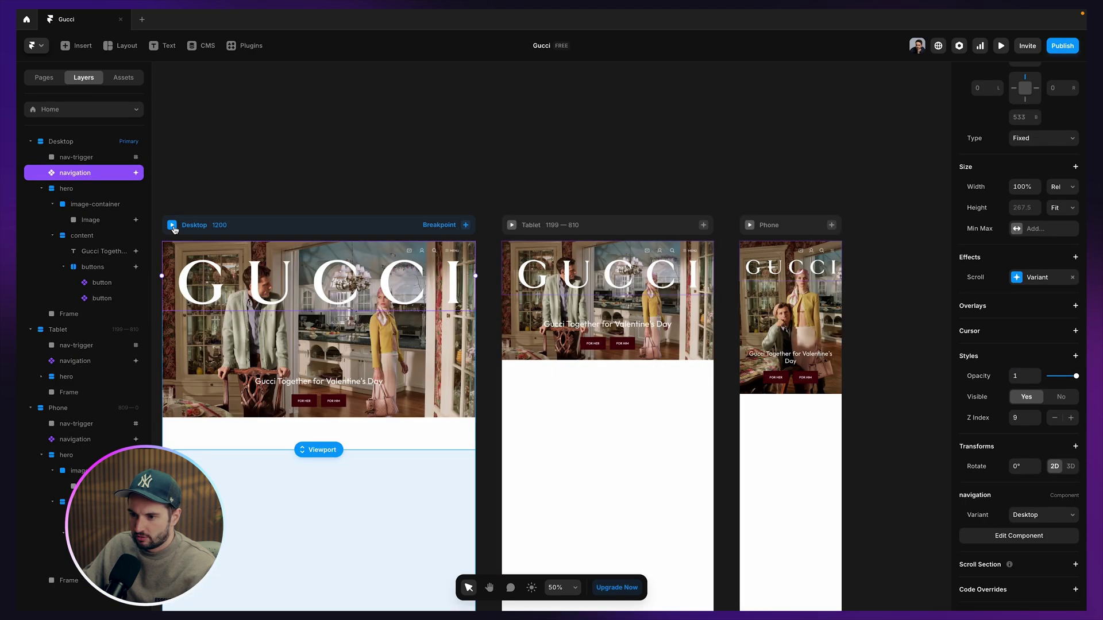
{"action": "left_click", "coordinate": [171, 225]}
{"action": "scroll", "coordinate": [667, 250], "scroll_direction": "down", "scroll_amount": 5}
{"action": "scroll", "coordinate": [666, 251], "scroll_direction": "up", "scroll_amount": 3}
{"action": "scroll", "coordinate": [667, 251], "scroll_direction": "up", "scroll_amount": 3}
{"action": "key", "text": "Escape"}
Step: Undo the contact item's opacity changes in the navigation component
{"action": "key", "text": "super+z"}
{"action": "scroll", "coordinate": [450, 270], "scroll_direction": "left", "scroll_amount": 15}
{"action": "scroll", "coordinate": [450, 270], "scroll_direction": "left", "scroll_amount": 10}
Step: Make the contact item in the Desktop variant visible and set its opacity to 0
{"action": "left_click", "coordinate": [454, 305]}
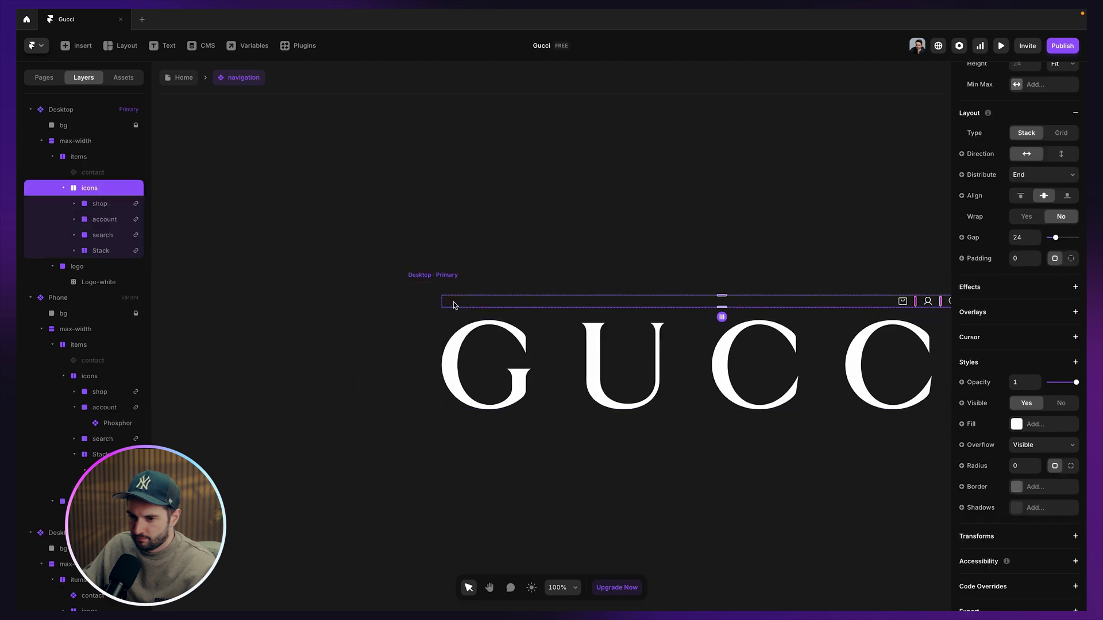
{"action": "key", "text": "shift+Tab"}
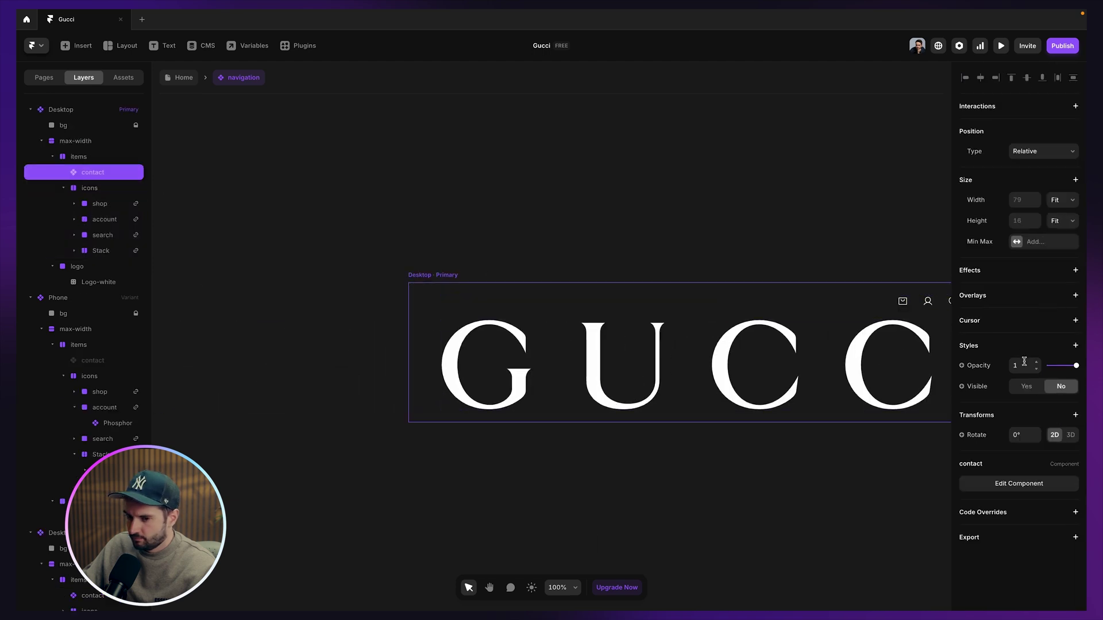
{"action": "left_click", "coordinate": [1027, 387]}
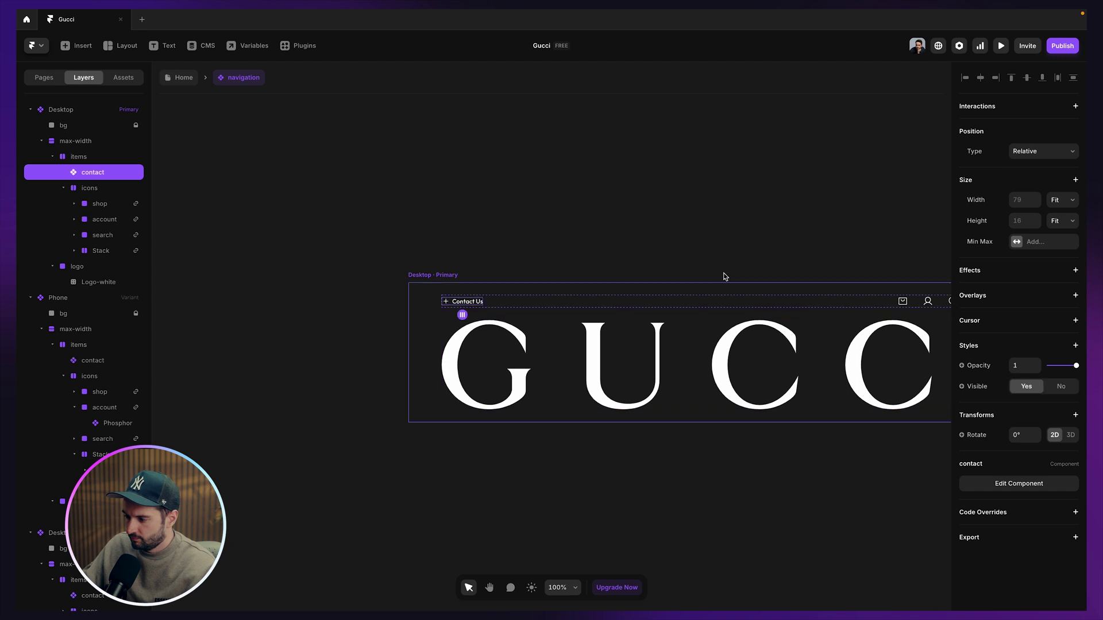
{"action": "left_click", "coordinate": [1041, 368]}
{"action": "type", "text": "0"}
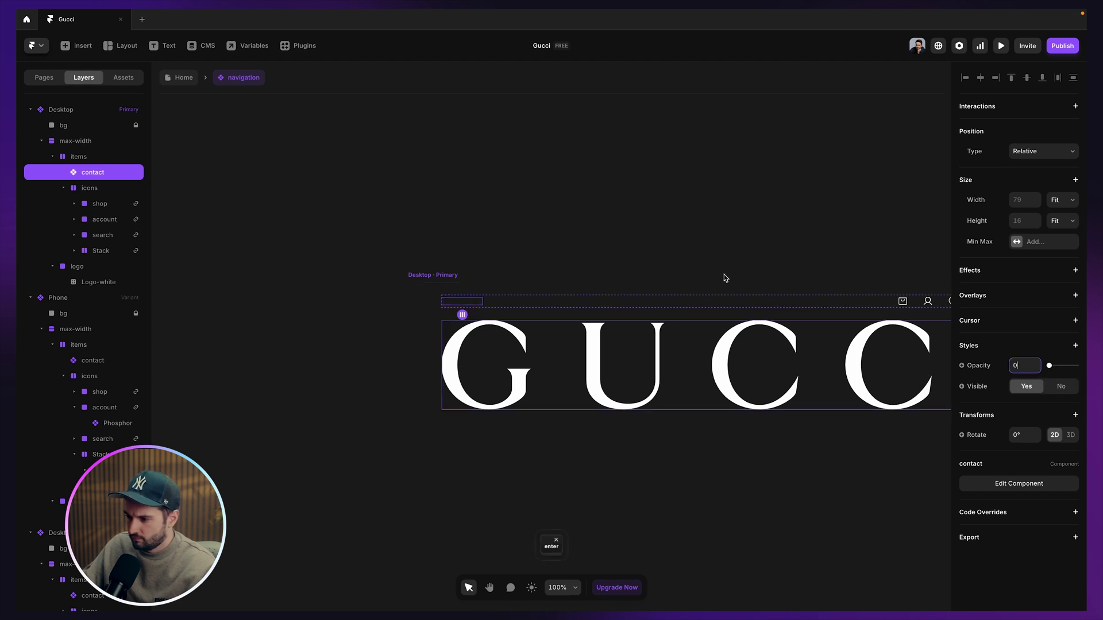
Step: Set the opacity of the contact item in the Desktop Scroll variant to 1
{"action": "scroll", "coordinate": [581, 224], "scroll_direction": "right", "scroll_amount": 10}
{"action": "left_click", "coordinate": [704, 306]}
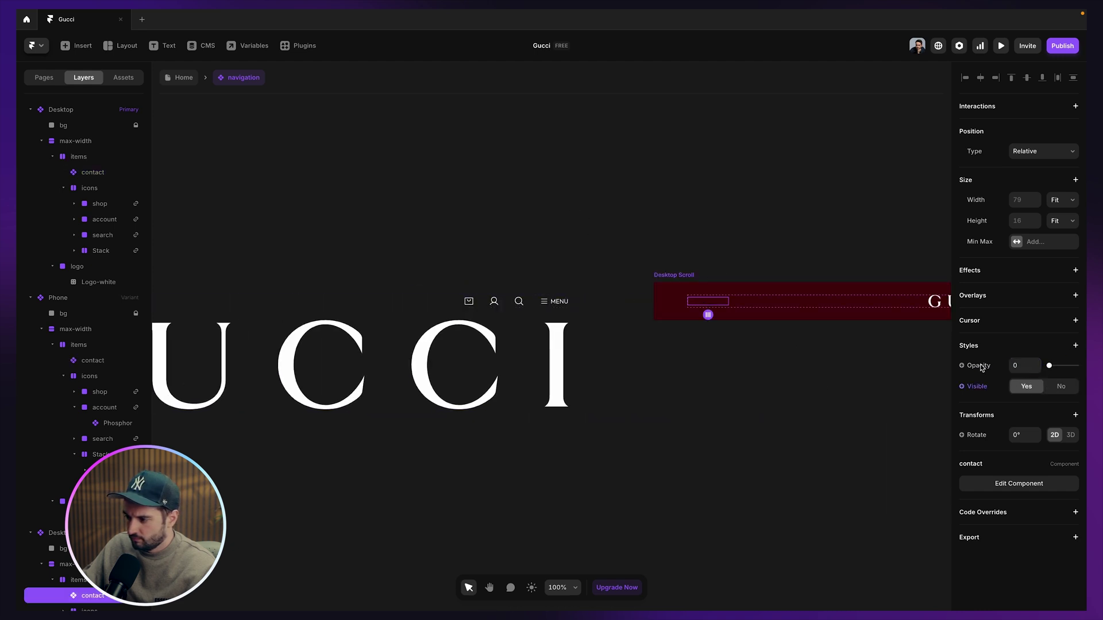
{"action": "type", "text": "1"}
{"action": "left_click", "coordinate": [613, 146]}
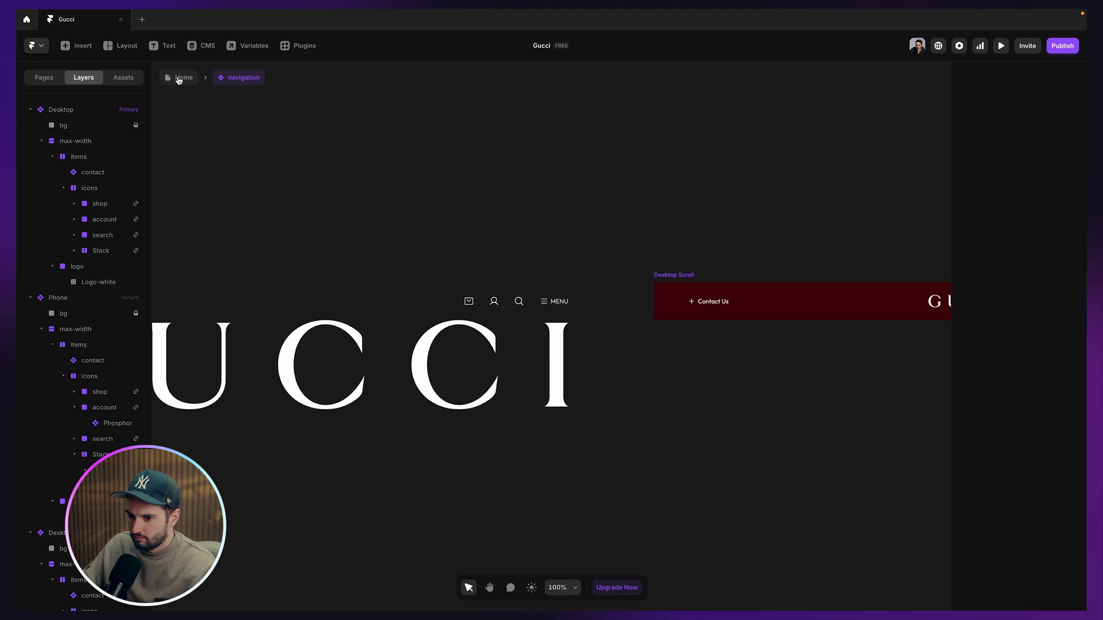
Step: Preview the Home page's Desktop breakpoint again and scroll down and up to check how the contact item appears
{"action": "left_click", "coordinate": [179, 78]}
{"action": "left_click", "coordinate": [171, 225]}
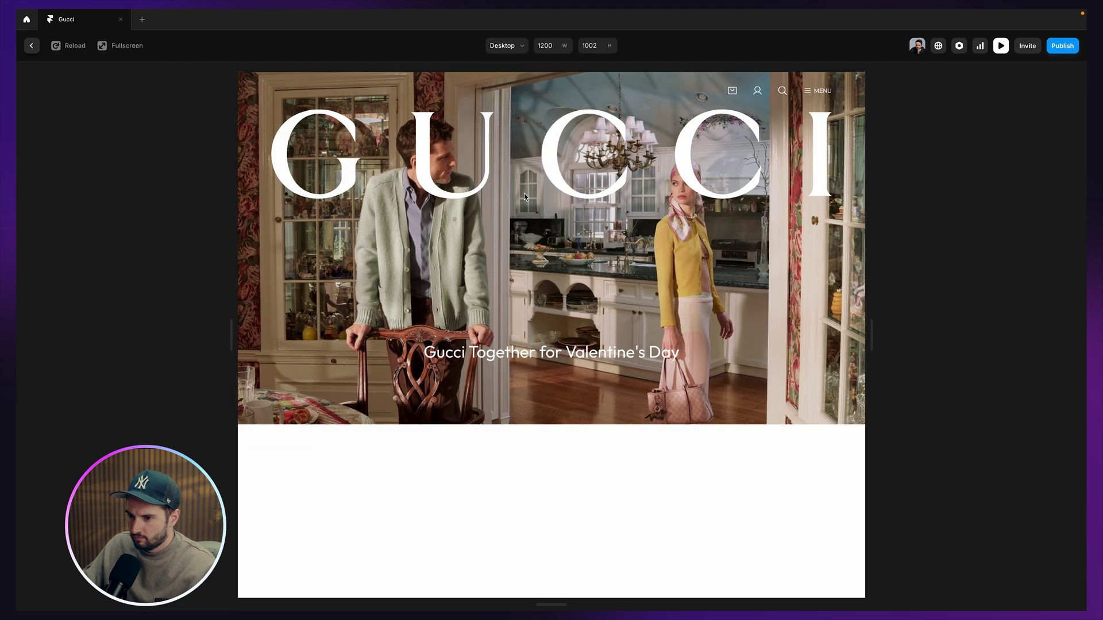
{"action": "scroll", "coordinate": [524, 194], "scroll_direction": "down", "scroll_amount": 3}
{"action": "scroll", "coordinate": [524, 193], "scroll_direction": "up", "scroll_amount": 3}
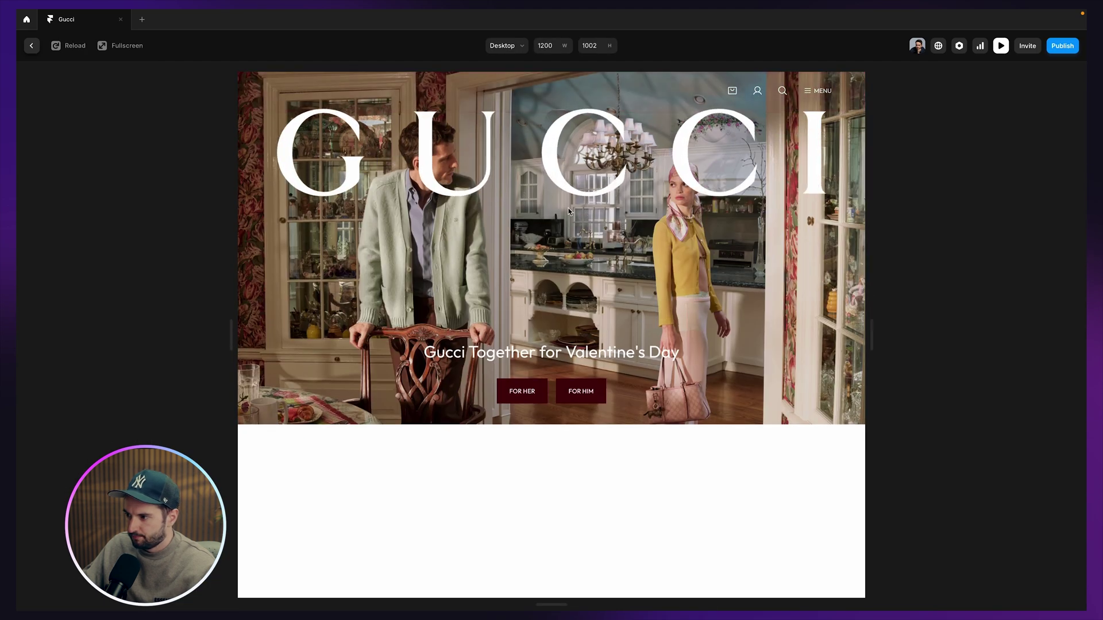
{"action": "scroll", "coordinate": [632, 224], "scroll_direction": "down", "scroll_amount": 5}
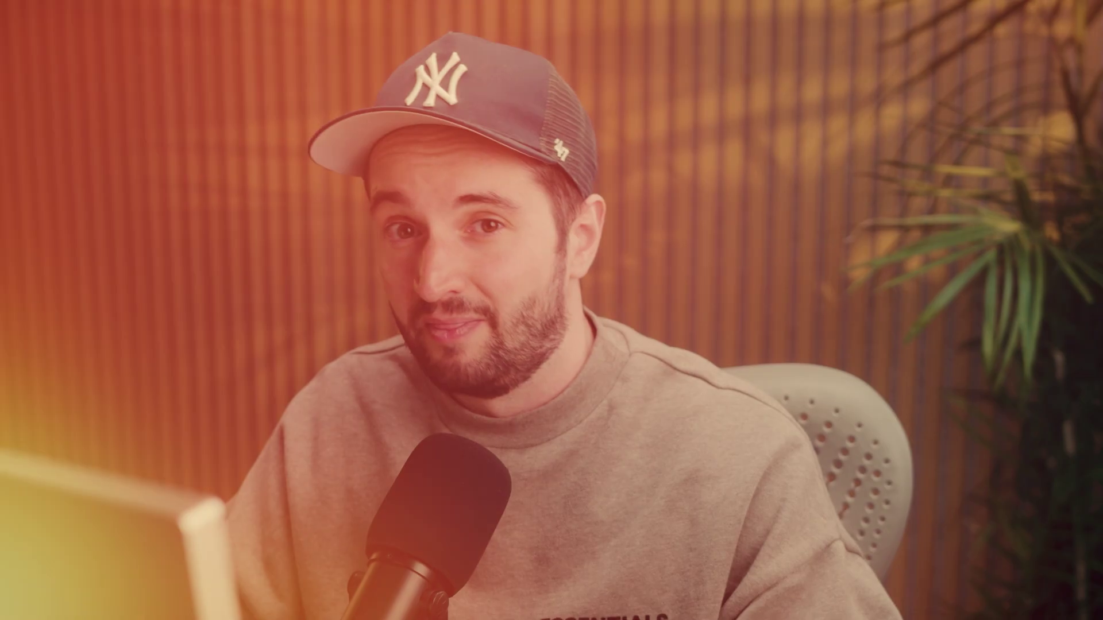